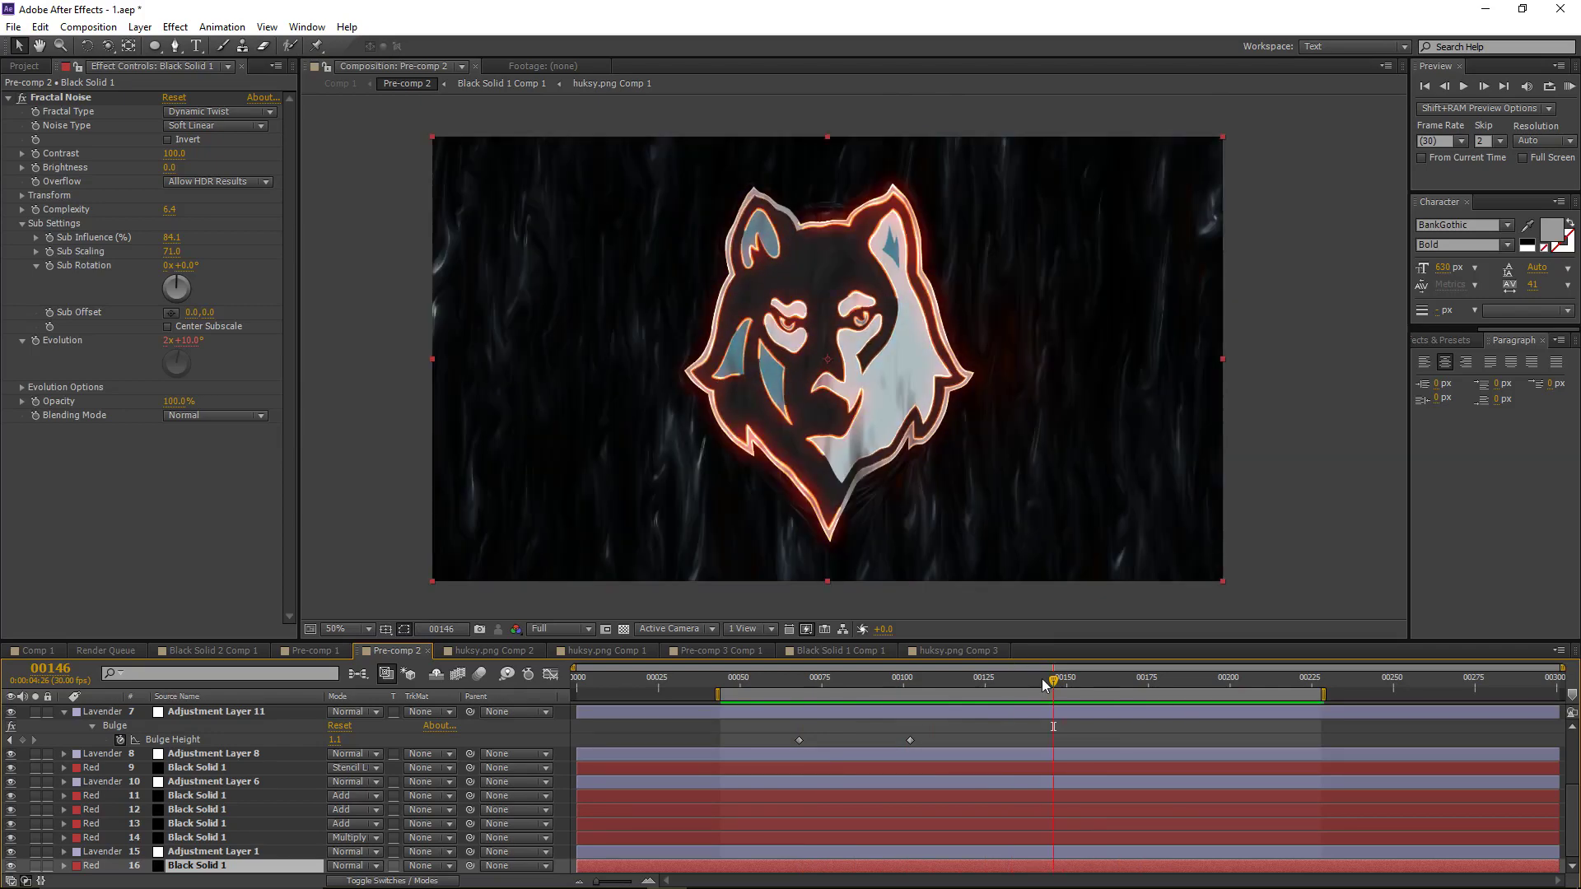
Step: Save the current project with the time indicator at frame 84, and create a new empty project
{"action": "left_click_drag", "start_coordinate": [1053, 680], "coordinate": [851, 714]}
{"action": "key", "text": "ctrl+s"}
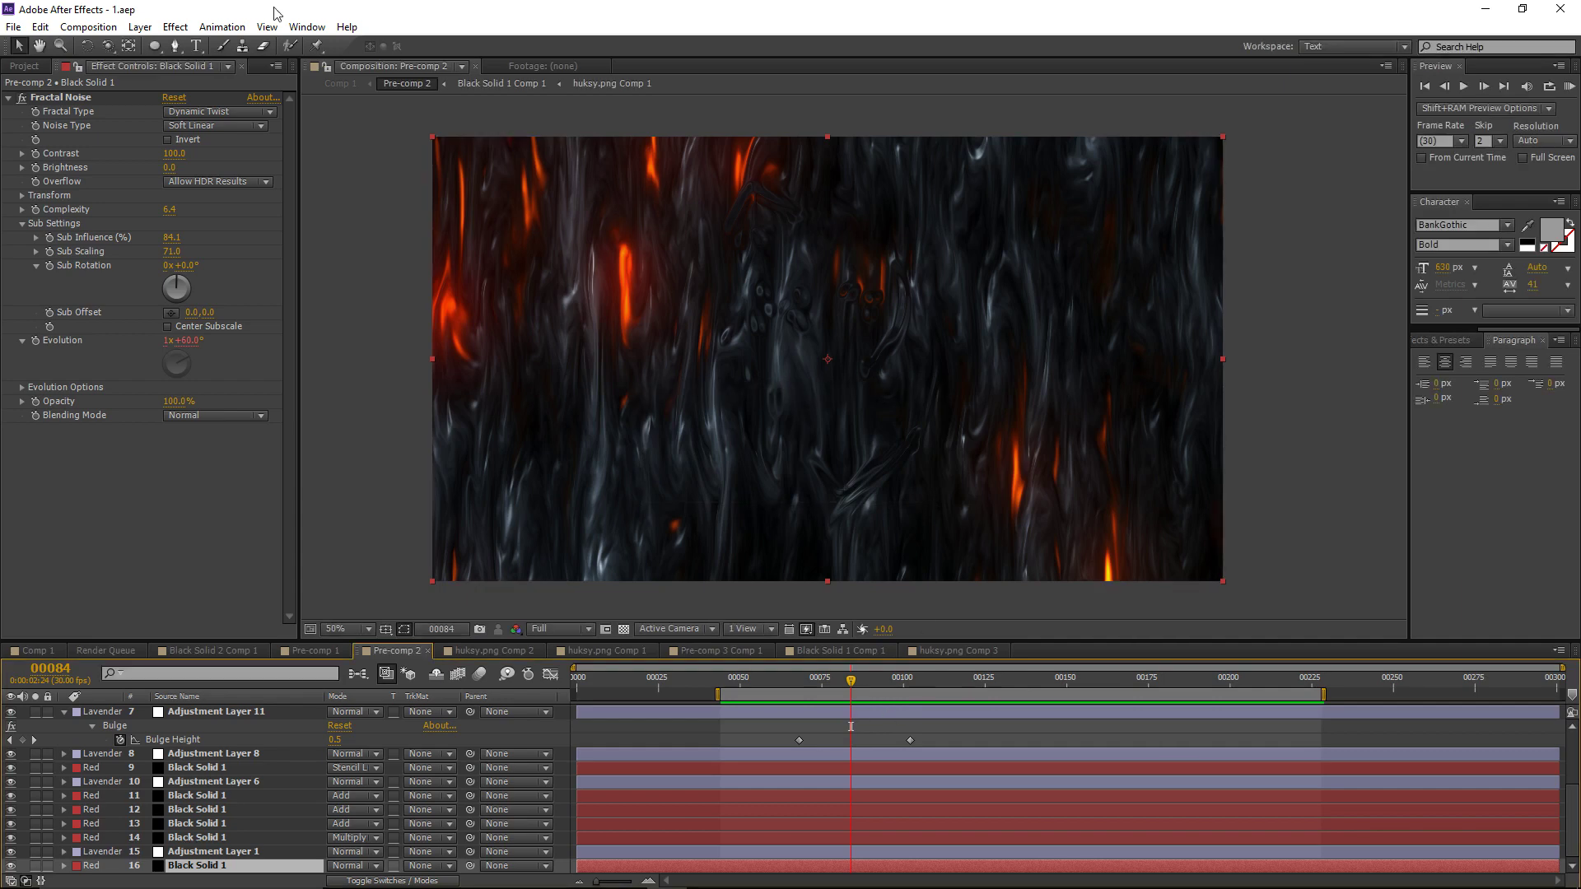
{"action": "left_click", "coordinate": [14, 26]}
{"action": "mouse_move", "coordinate": [29, 53]}
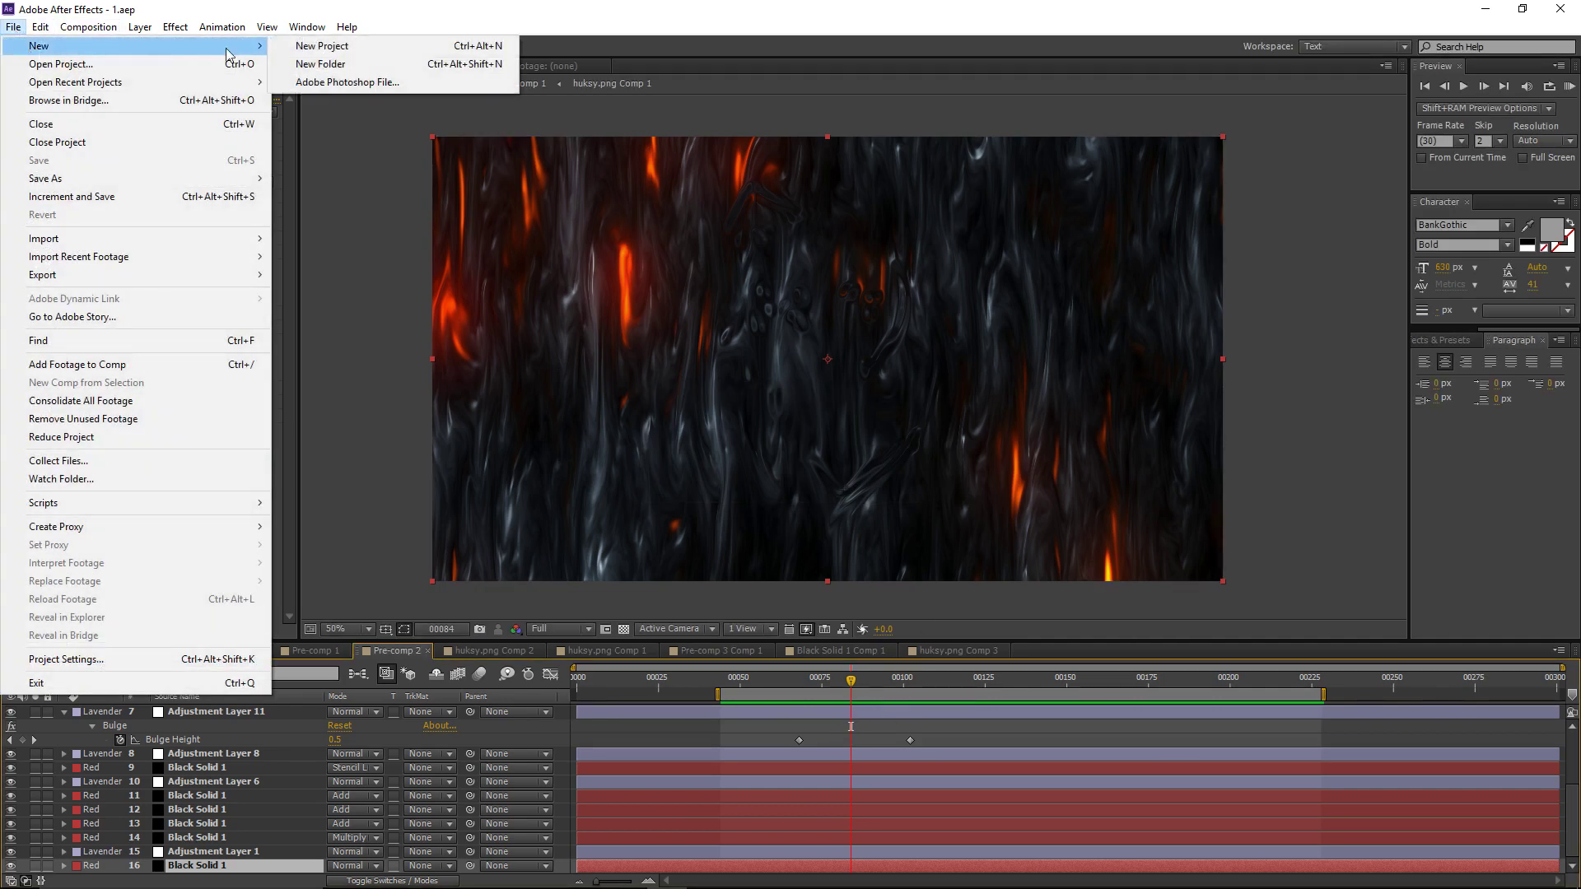
{"action": "left_click", "coordinate": [346, 49]}
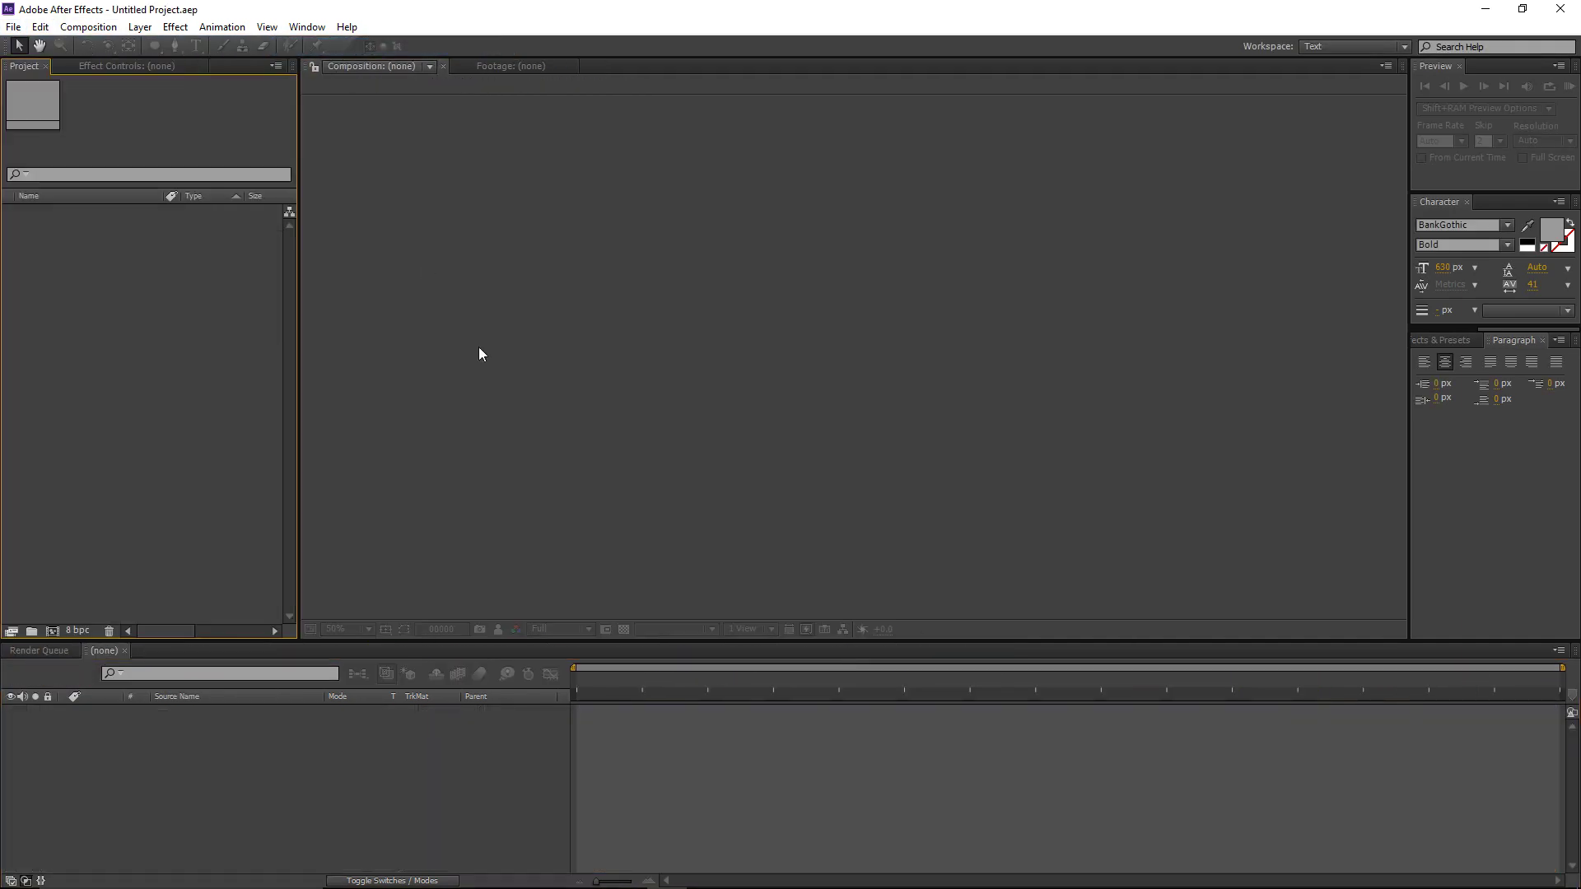
Step: Create a 1920 x 1080 composition named Comp 1 at 30 fps with a duration of 301 frames
{"action": "left_click", "coordinate": [89, 28]}
{"action": "left_click", "coordinate": [115, 48]}
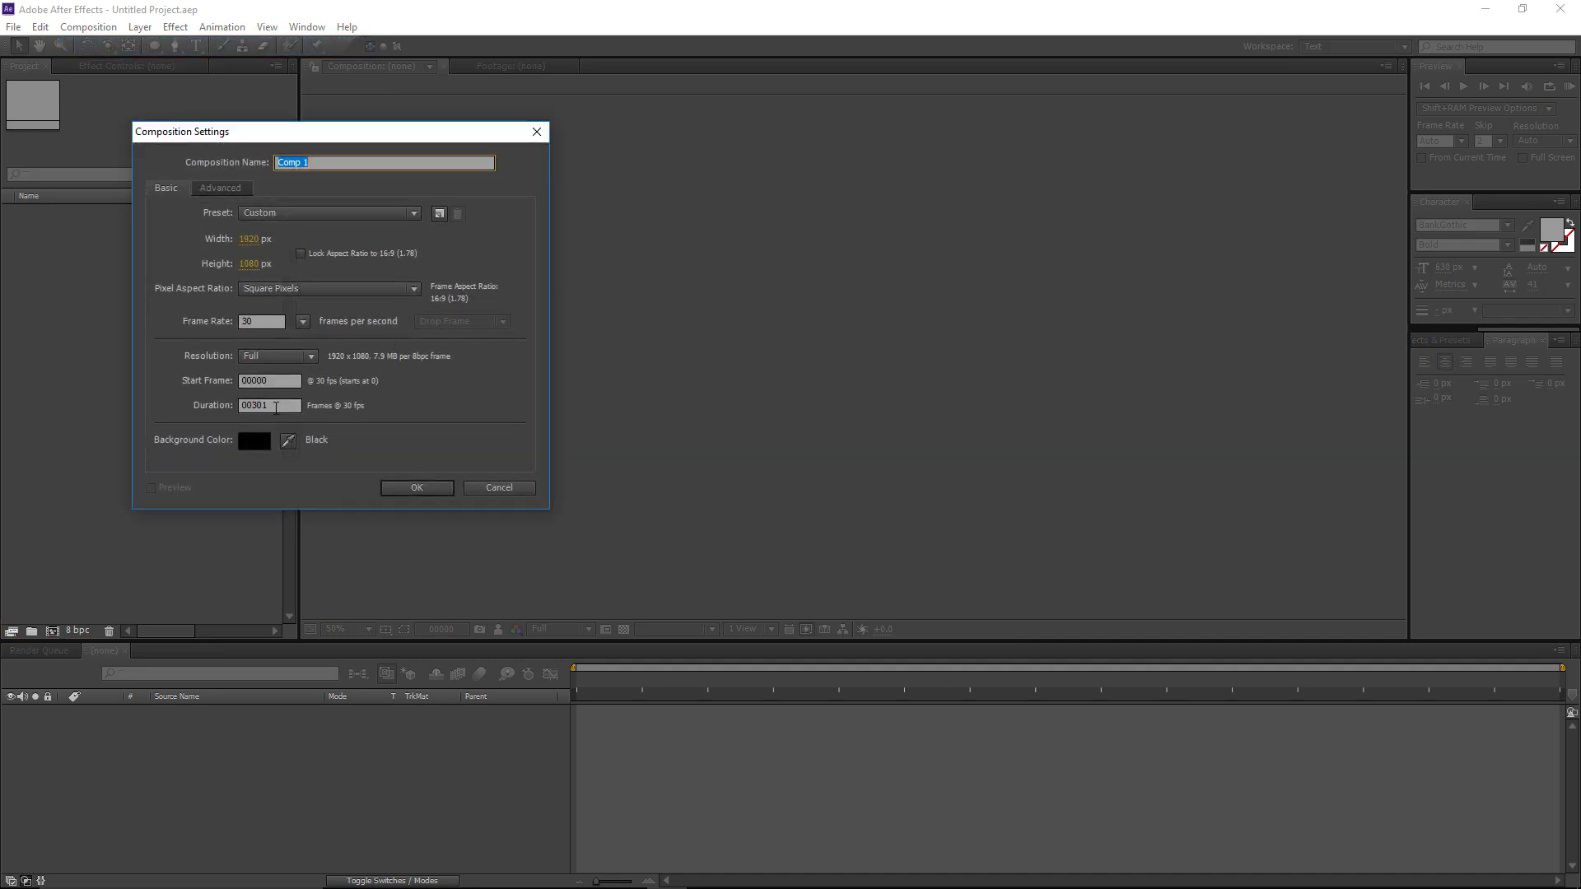
{"action": "left_click_drag", "start_coordinate": [276, 406], "coordinate": [255, 405]}
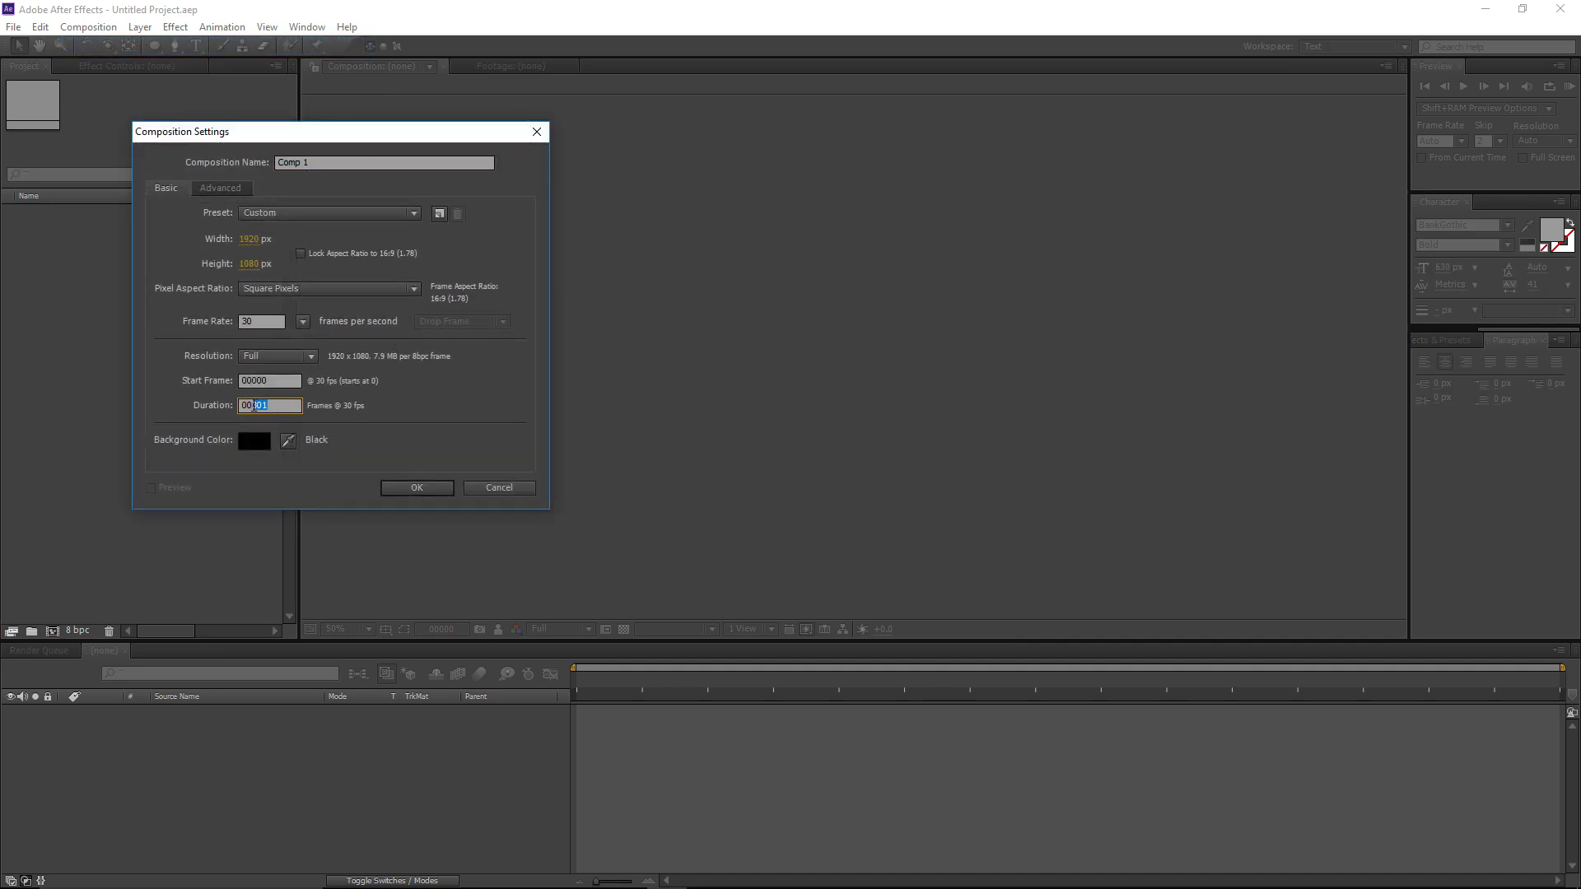
{"action": "left_click_drag", "start_coordinate": [272, 321], "coordinate": [213, 319]}
{"action": "left_click", "coordinate": [407, 490]}
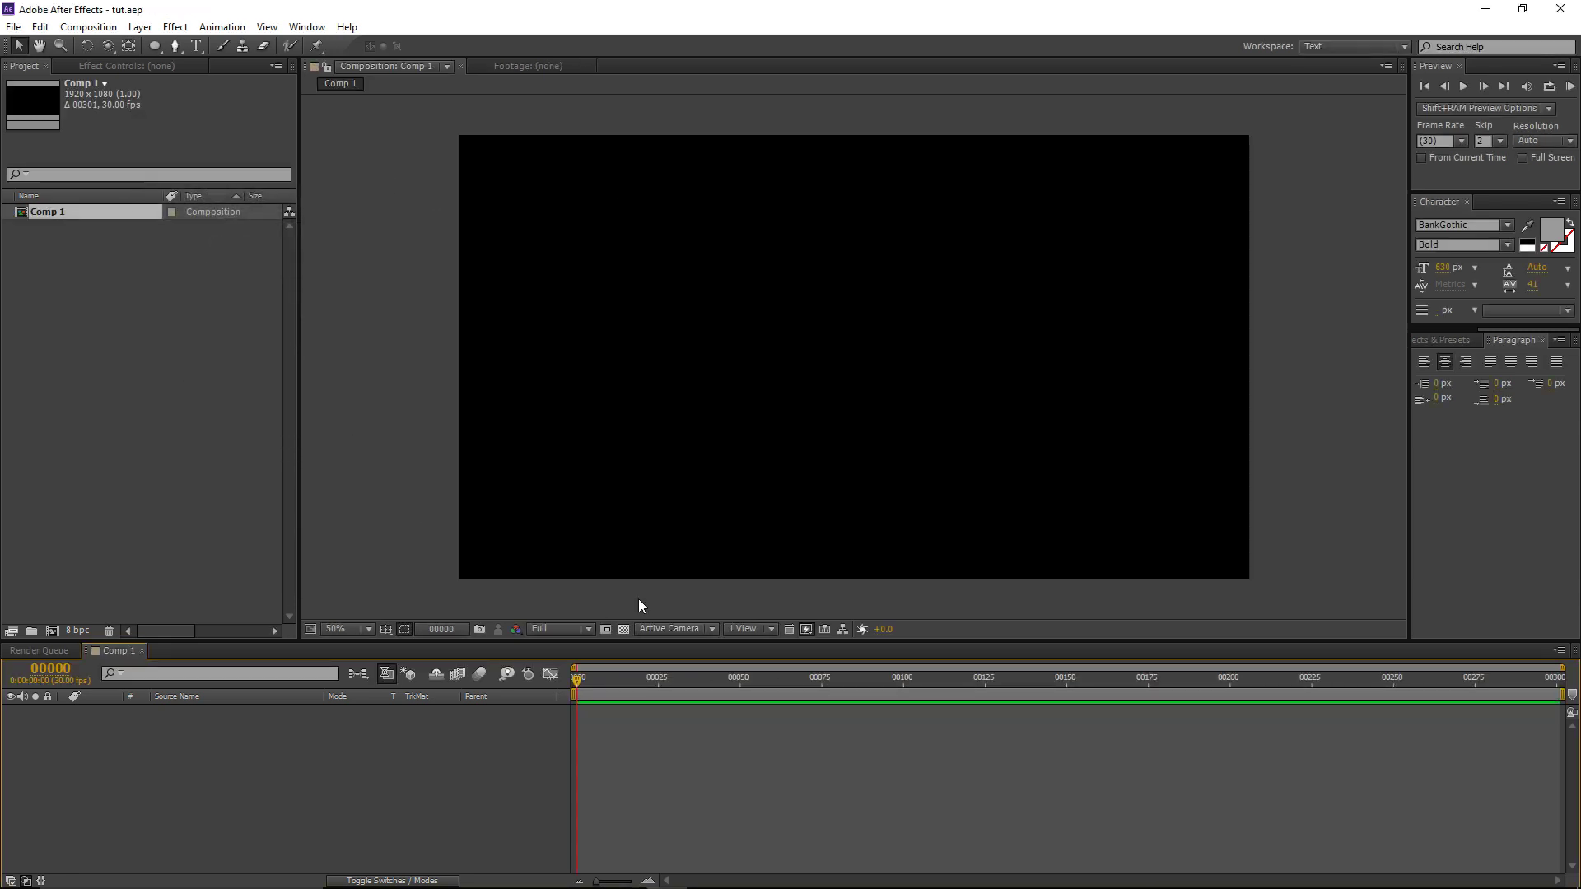
Step: Create a gray 1920 x 1080 solid named Lava_Base and apply the Fractal Noise effect to it
{"action": "key", "text": "ctrl+y"}
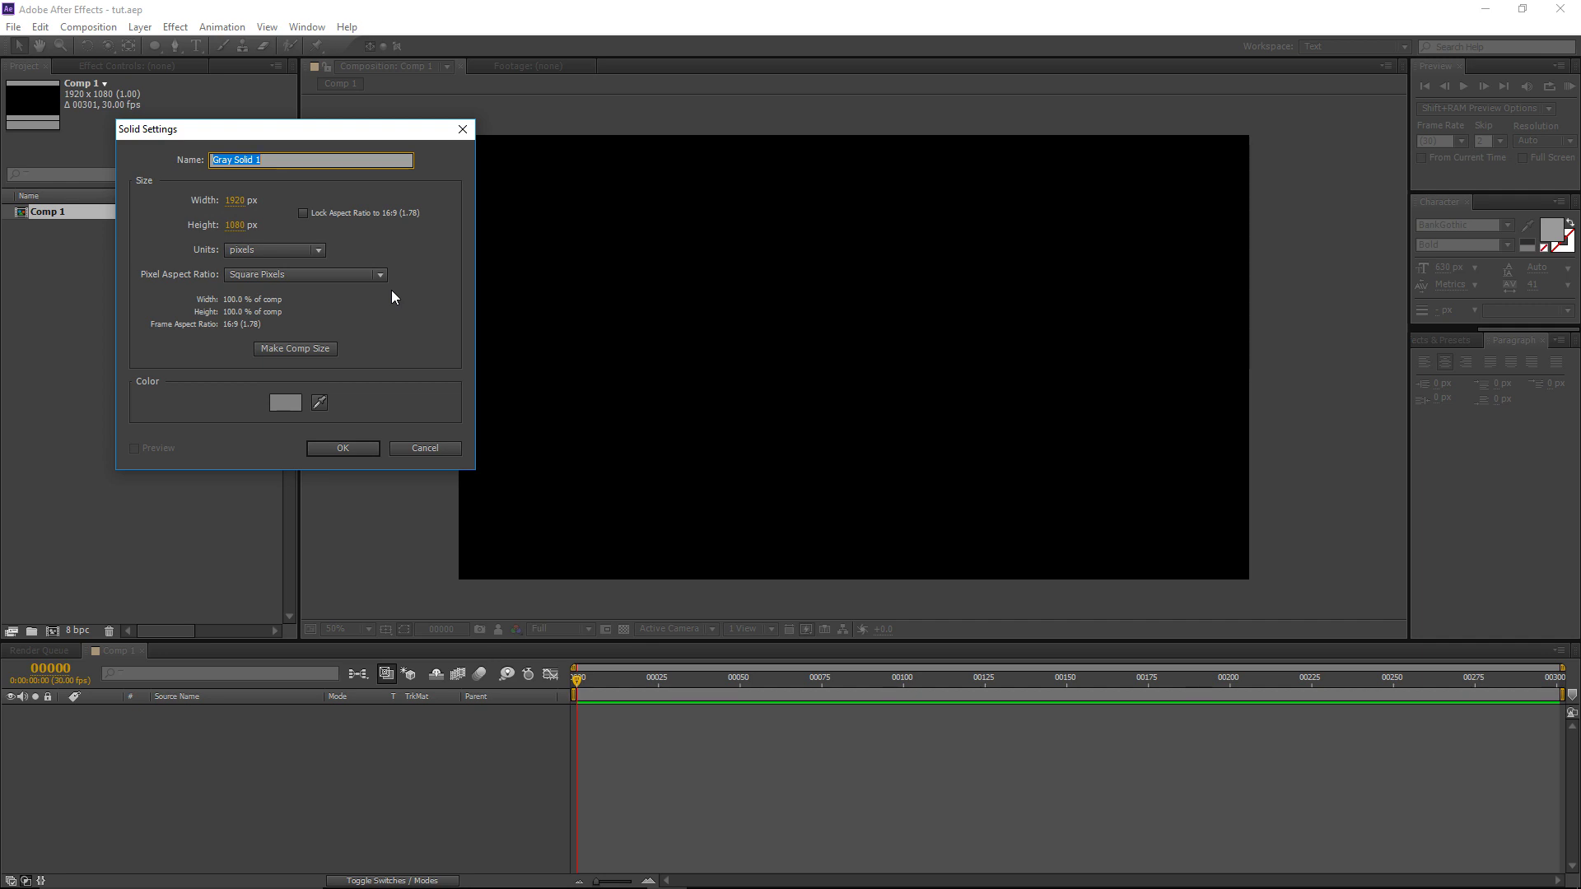
{"action": "type", "text": "Lava_Base"}
{"action": "key", "text": "Return"}
{"action": "left_click", "coordinate": [138, 28]}
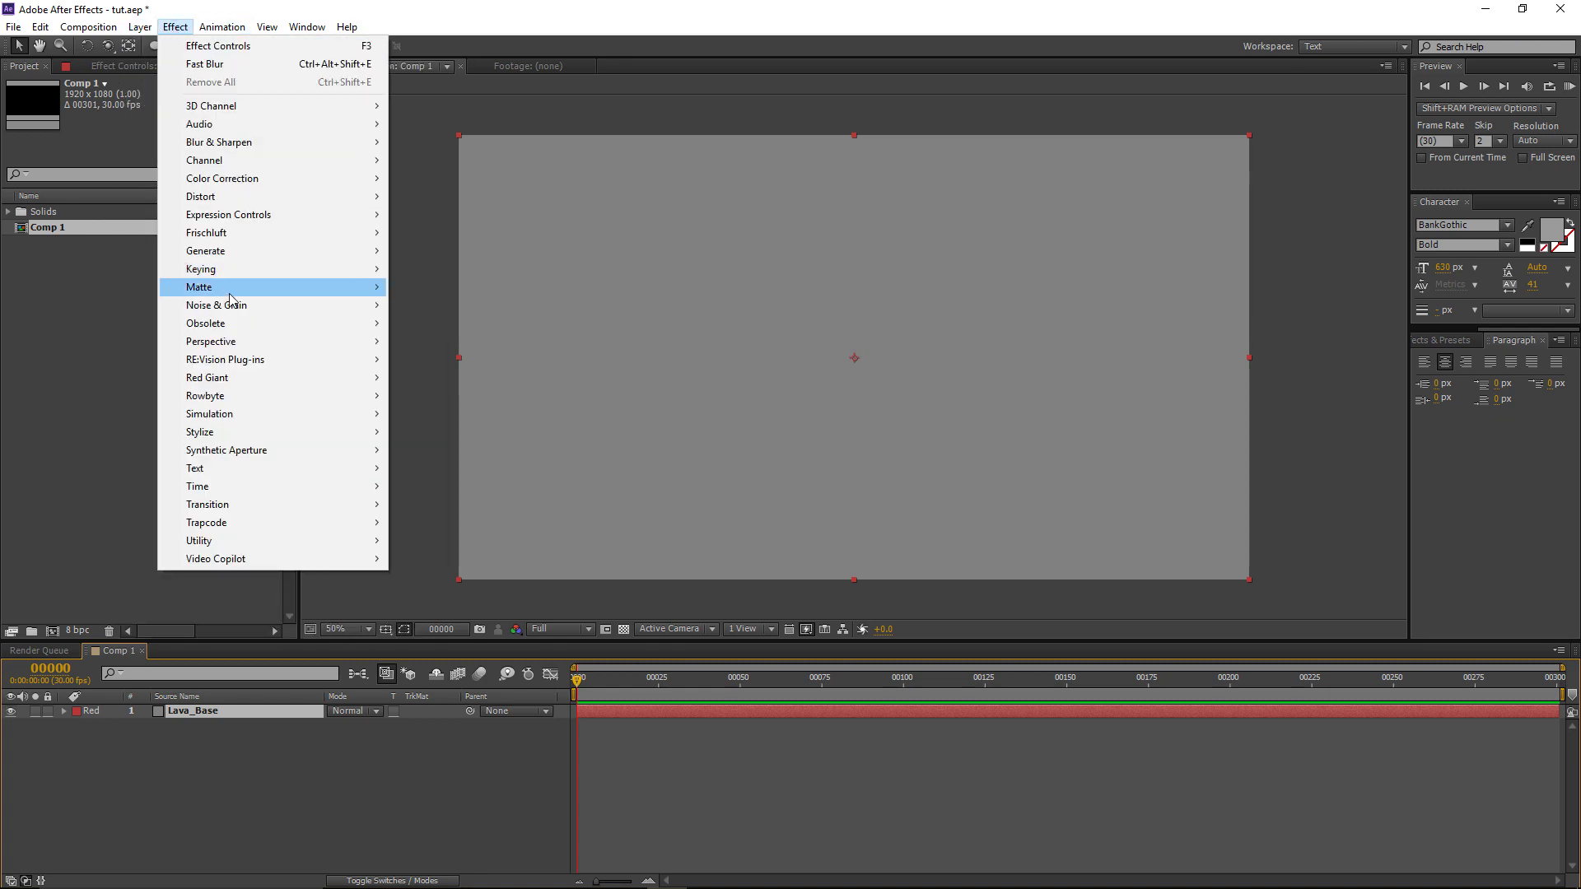
{"action": "left_click", "coordinate": [485, 341]}
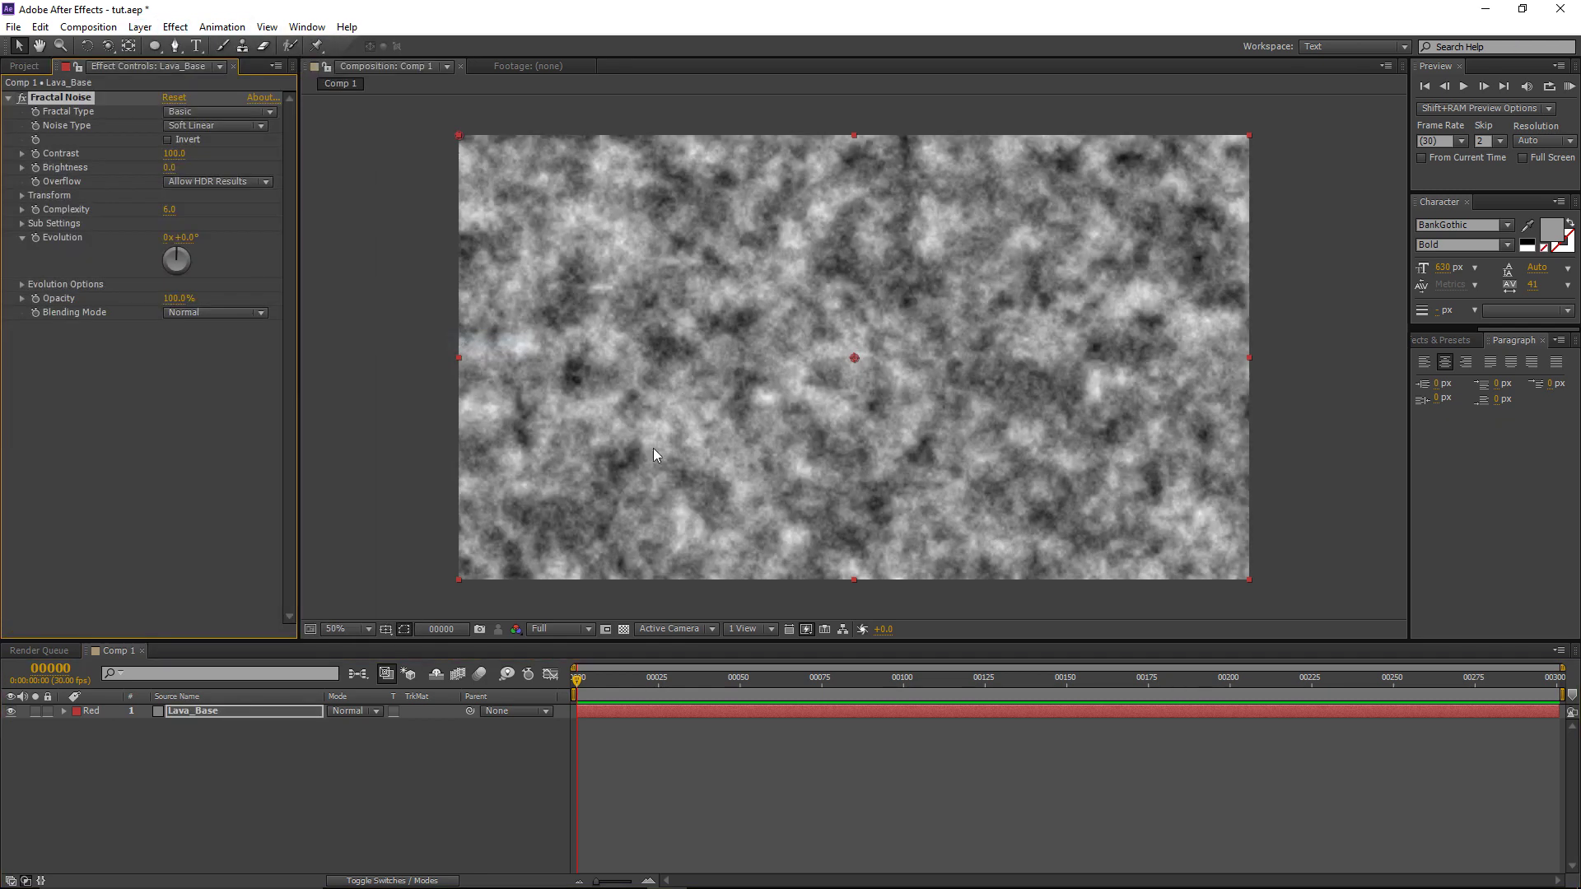
Step: Turn off Uniform Scaling in the Fractal Noise transform and set Scale Height to 422
{"action": "left_click", "coordinate": [22, 196]}
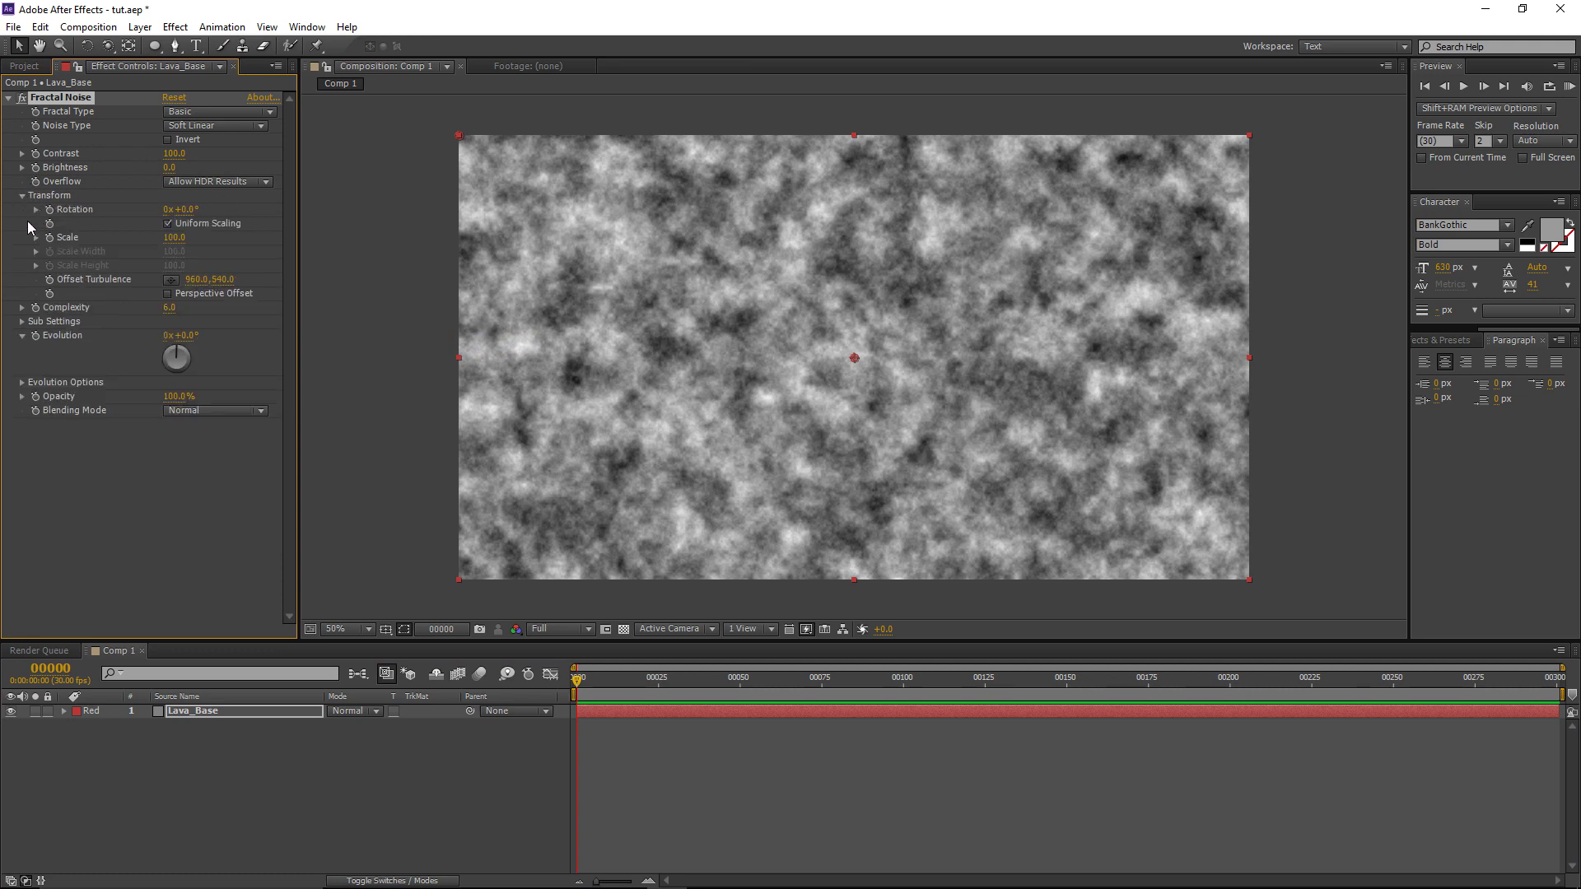
{"action": "left_click", "coordinate": [168, 224]}
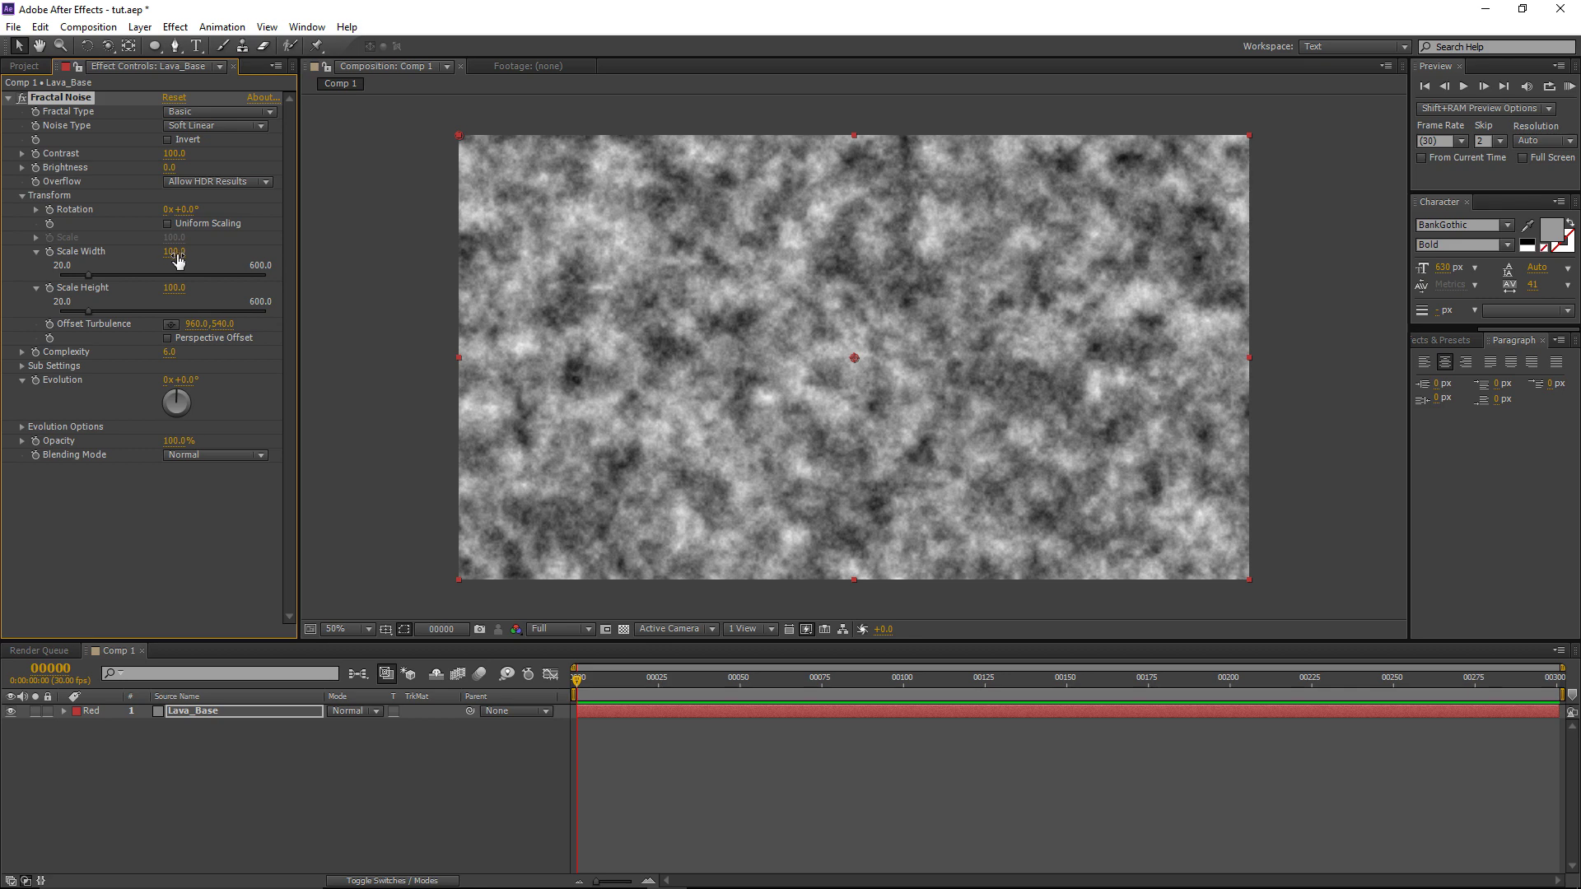
{"action": "left_click_drag", "start_coordinate": [173, 288], "coordinate": [423, 273]}
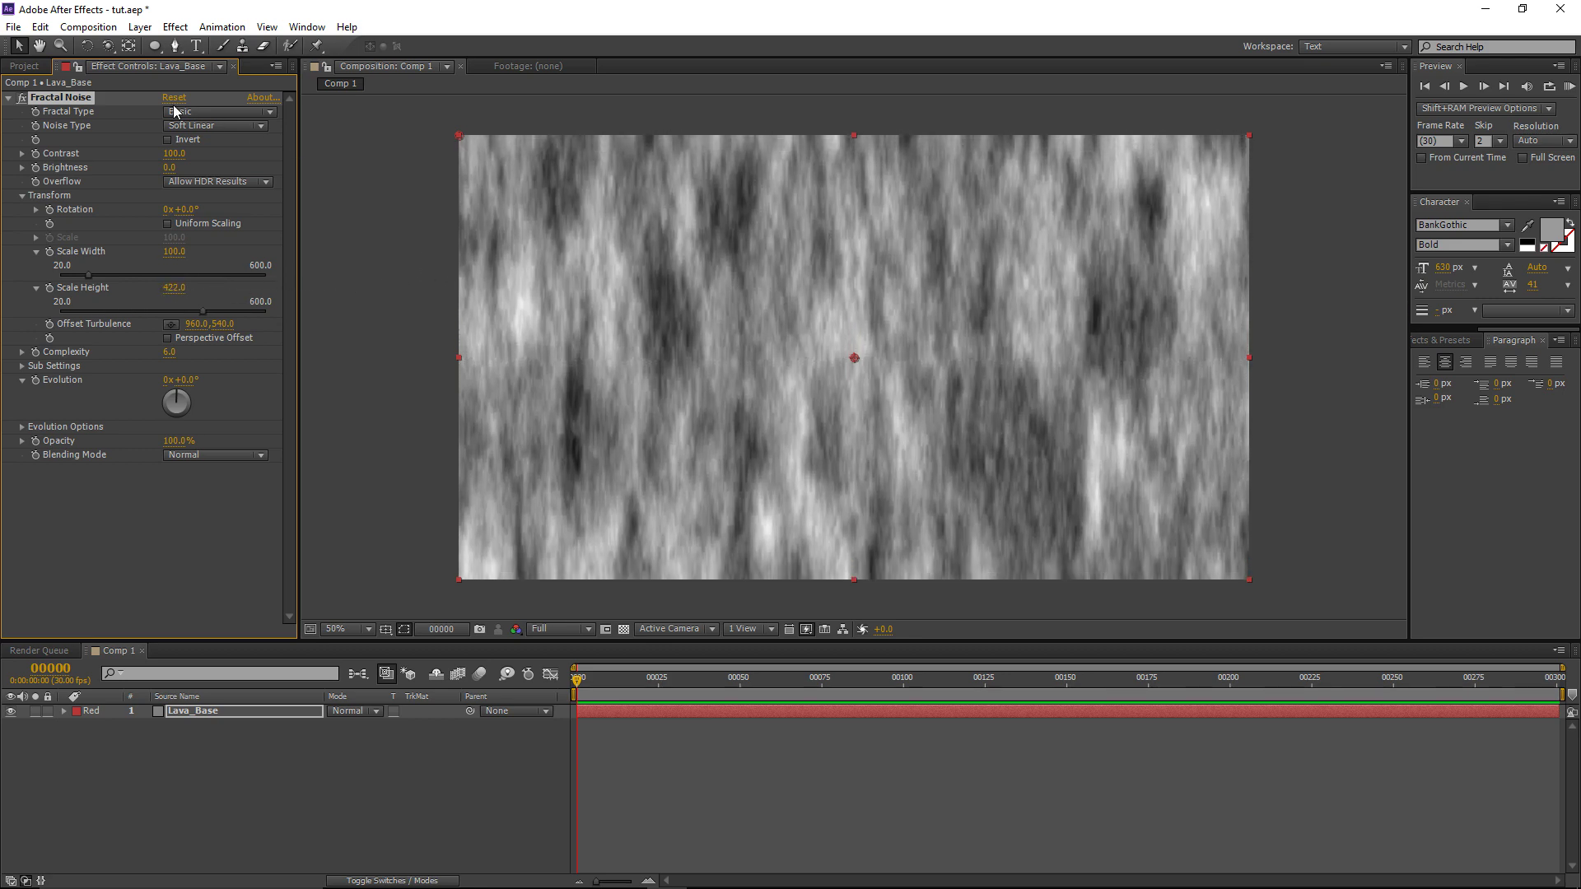
Step: Set the Fractal Type of the noise to Dynamic Twist and save the project
{"action": "left_click", "coordinate": [194, 127]}
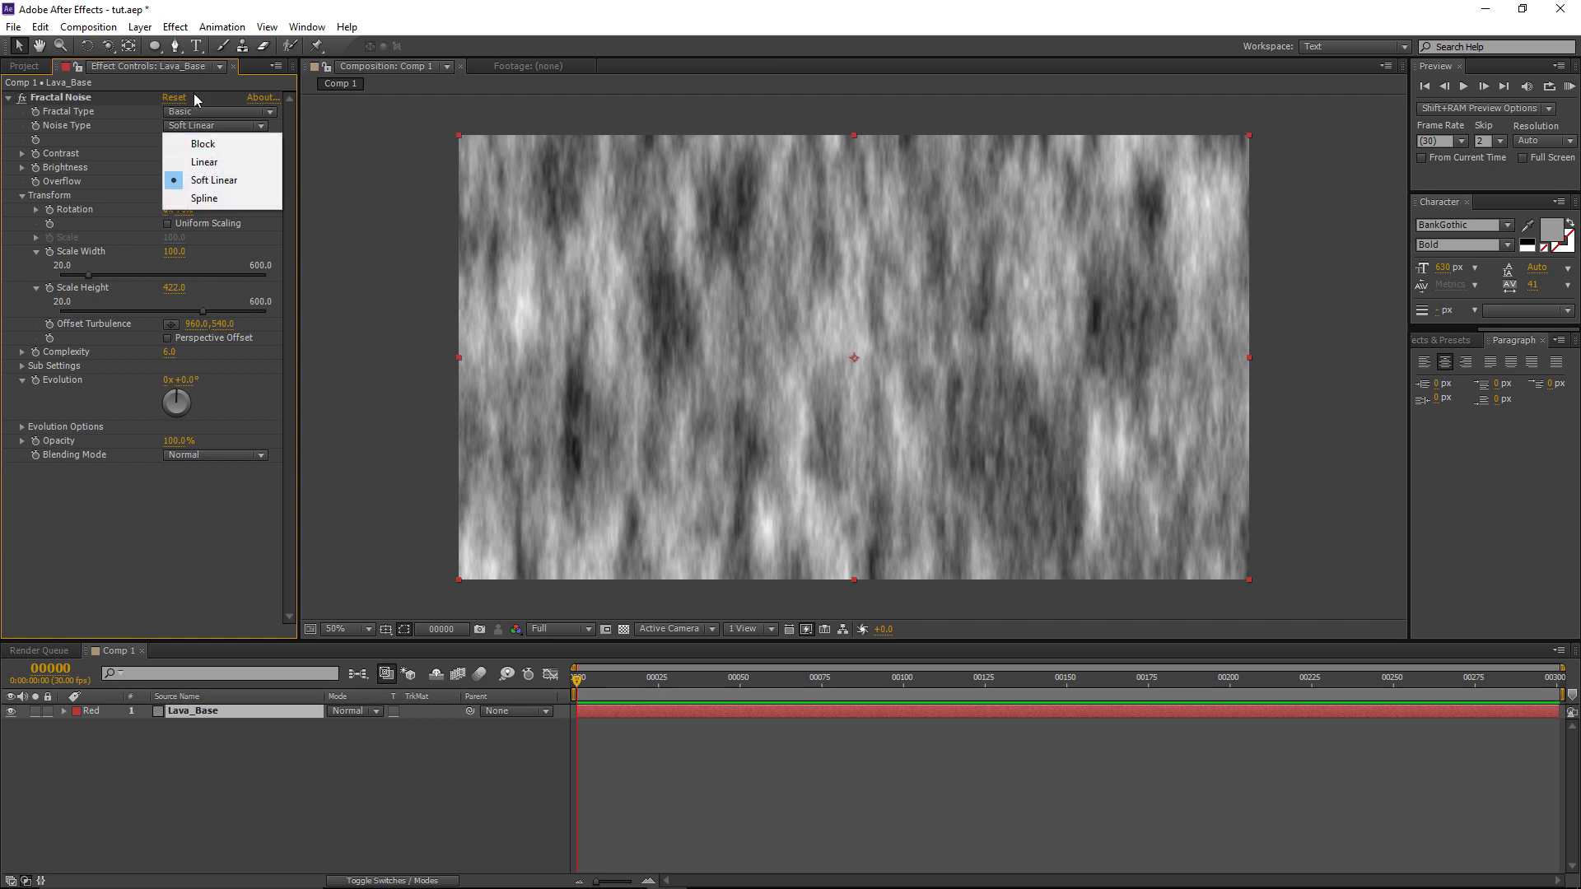
{"action": "left_click", "coordinate": [184, 6]}
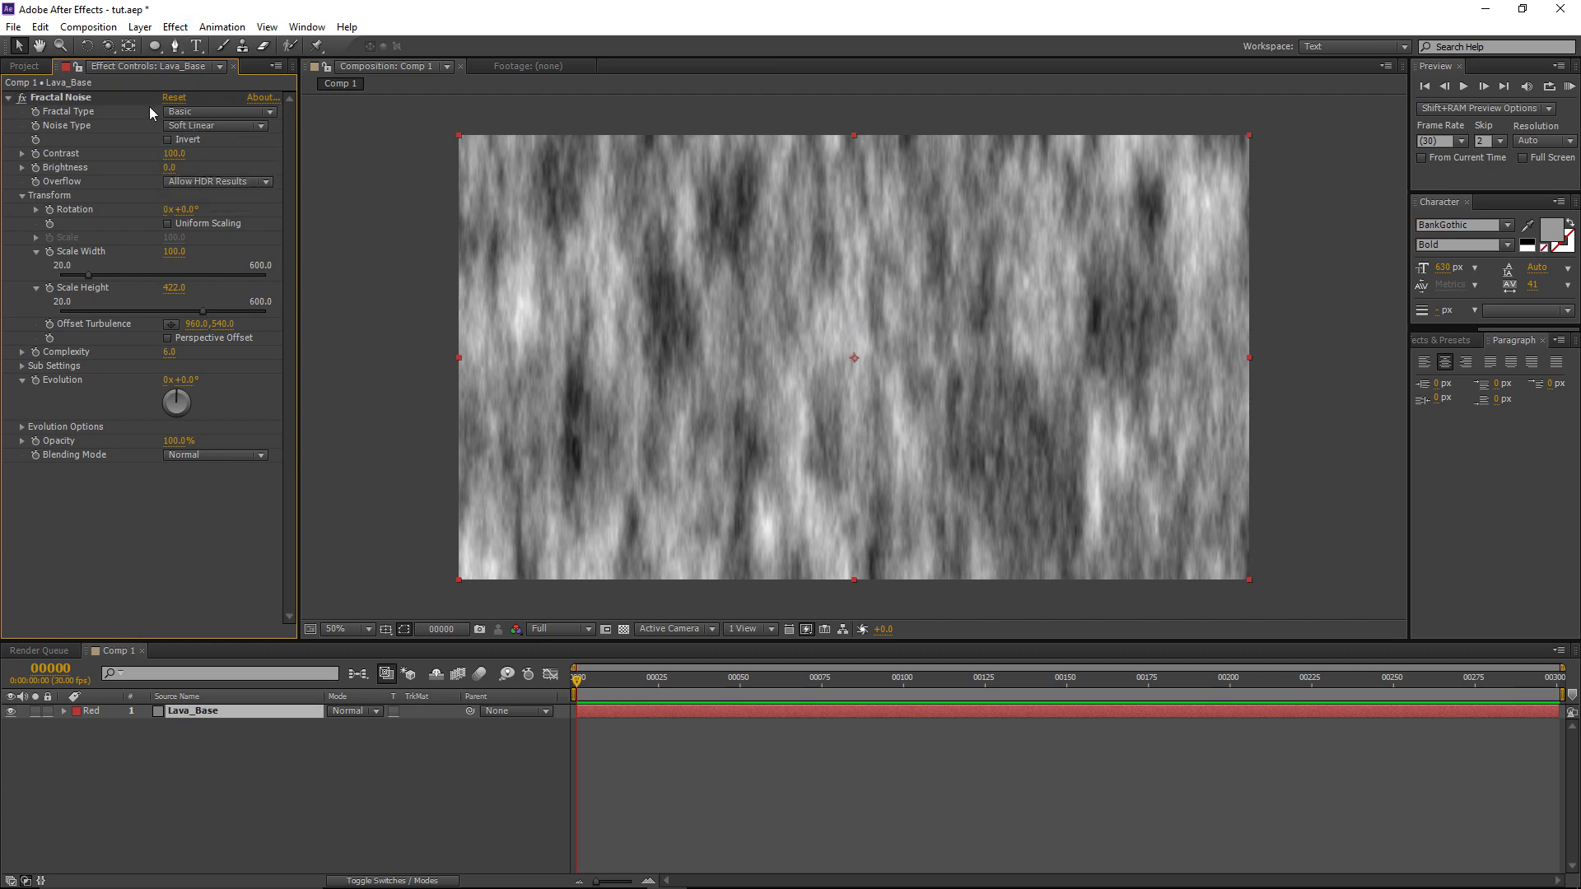
{"action": "left_click", "coordinate": [197, 112]}
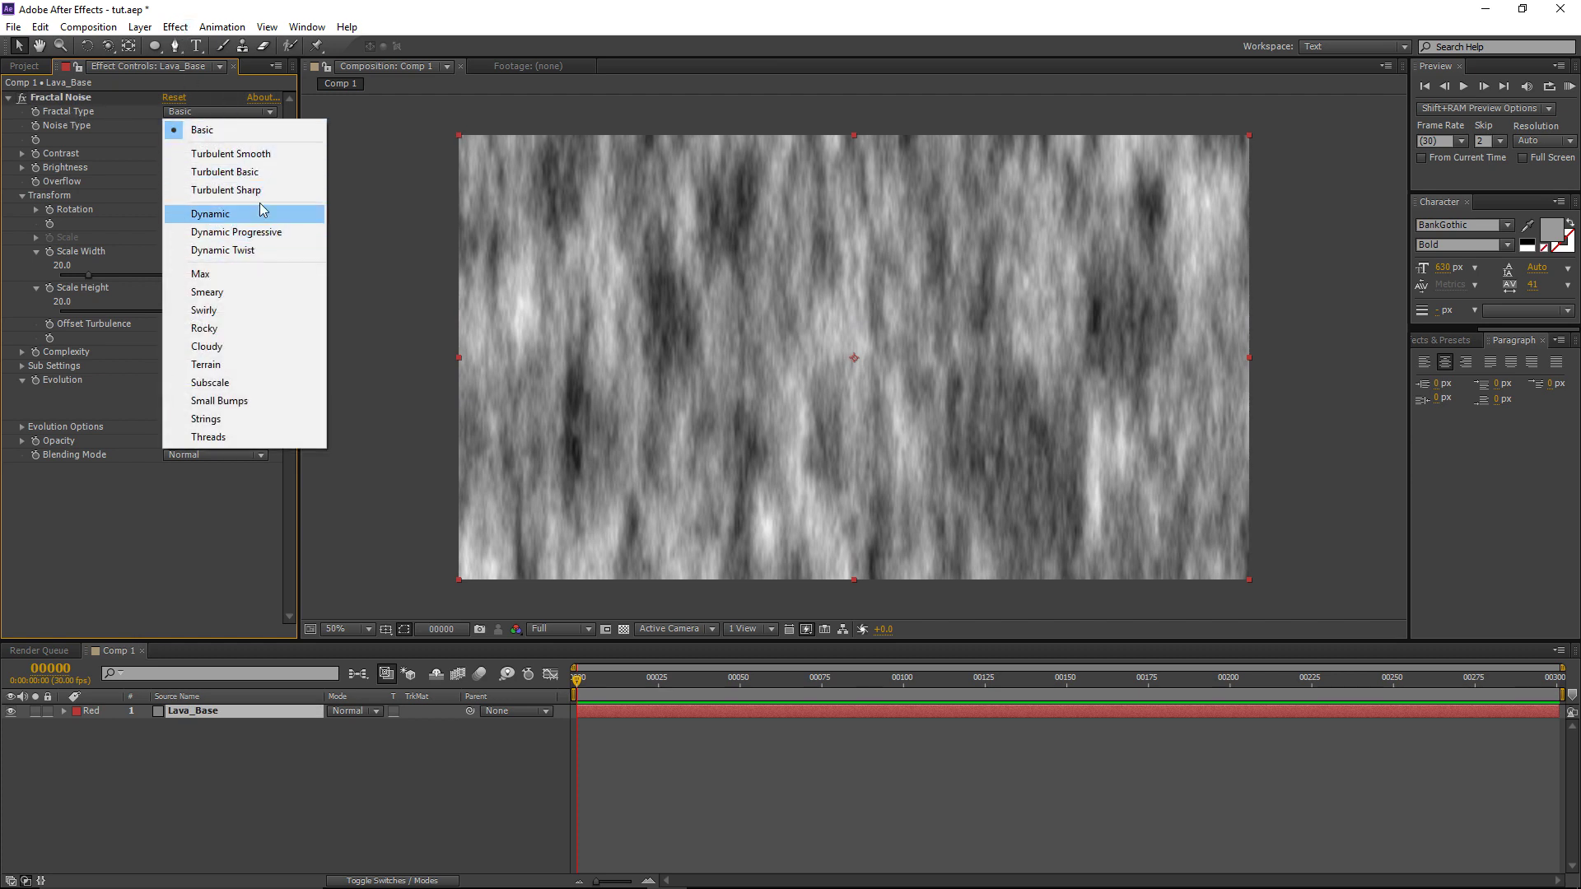
{"action": "left_click", "coordinate": [234, 260]}
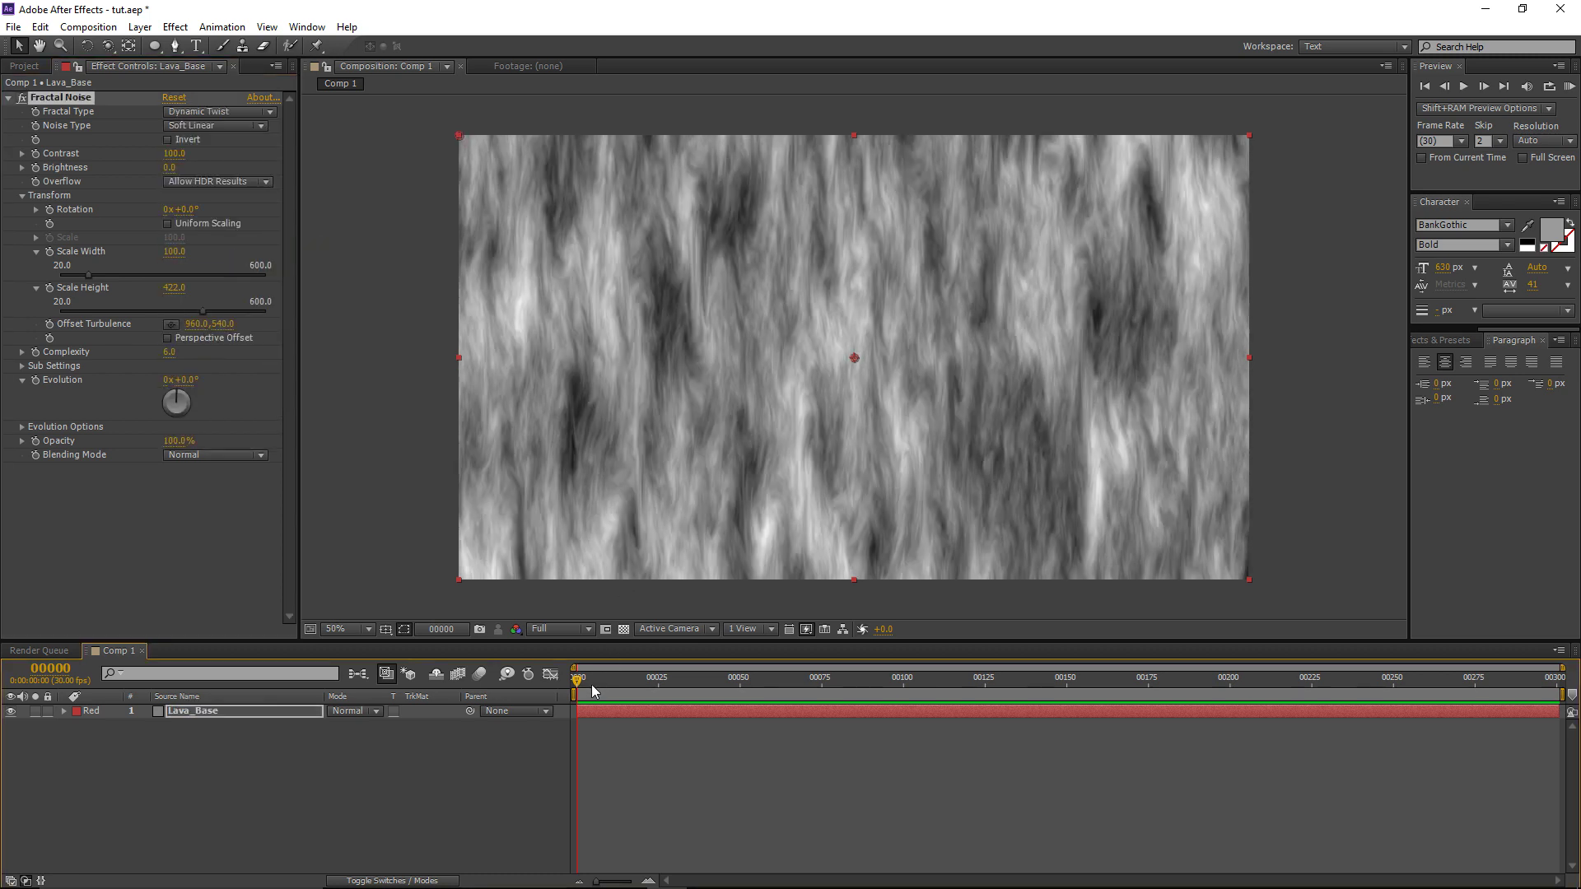
{"action": "key", "text": "Home"}
{"action": "key", "text": "ctrl+s"}
{"action": "left_click", "coordinate": [284, 720]}
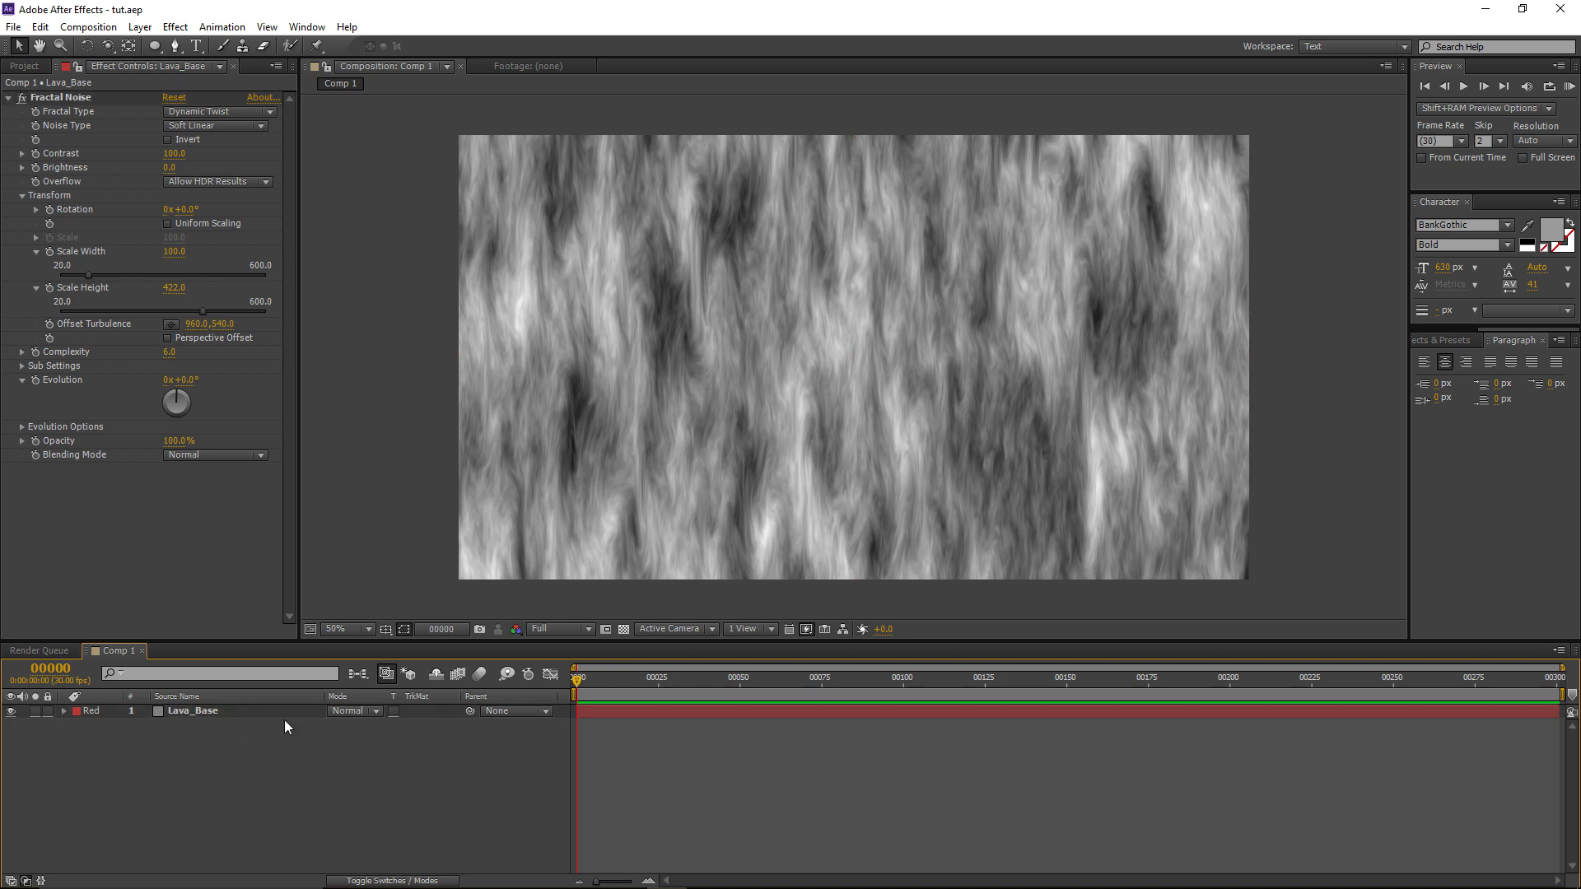
{"action": "left_click_drag", "start_coordinate": [1023, 694], "coordinate": [579, 690]}
Step: Add a new adjustment layer above Lava_Base and rename it Controls
{"action": "left_click", "coordinate": [140, 27]}
{"action": "mouse_move", "coordinate": [148, 46]}
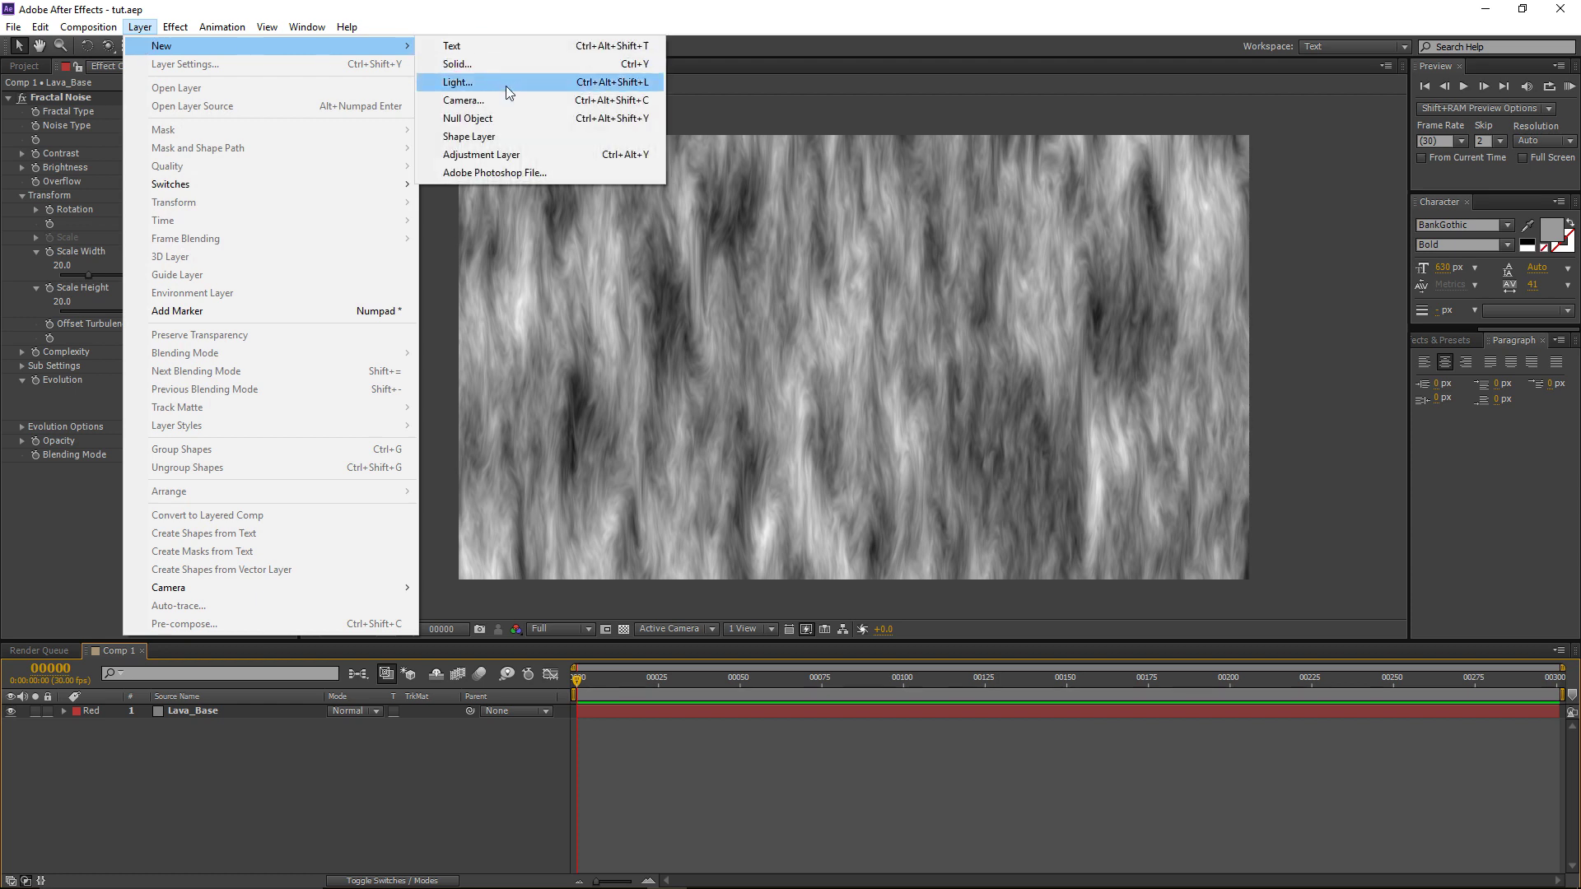
{"action": "left_click", "coordinate": [503, 155]}
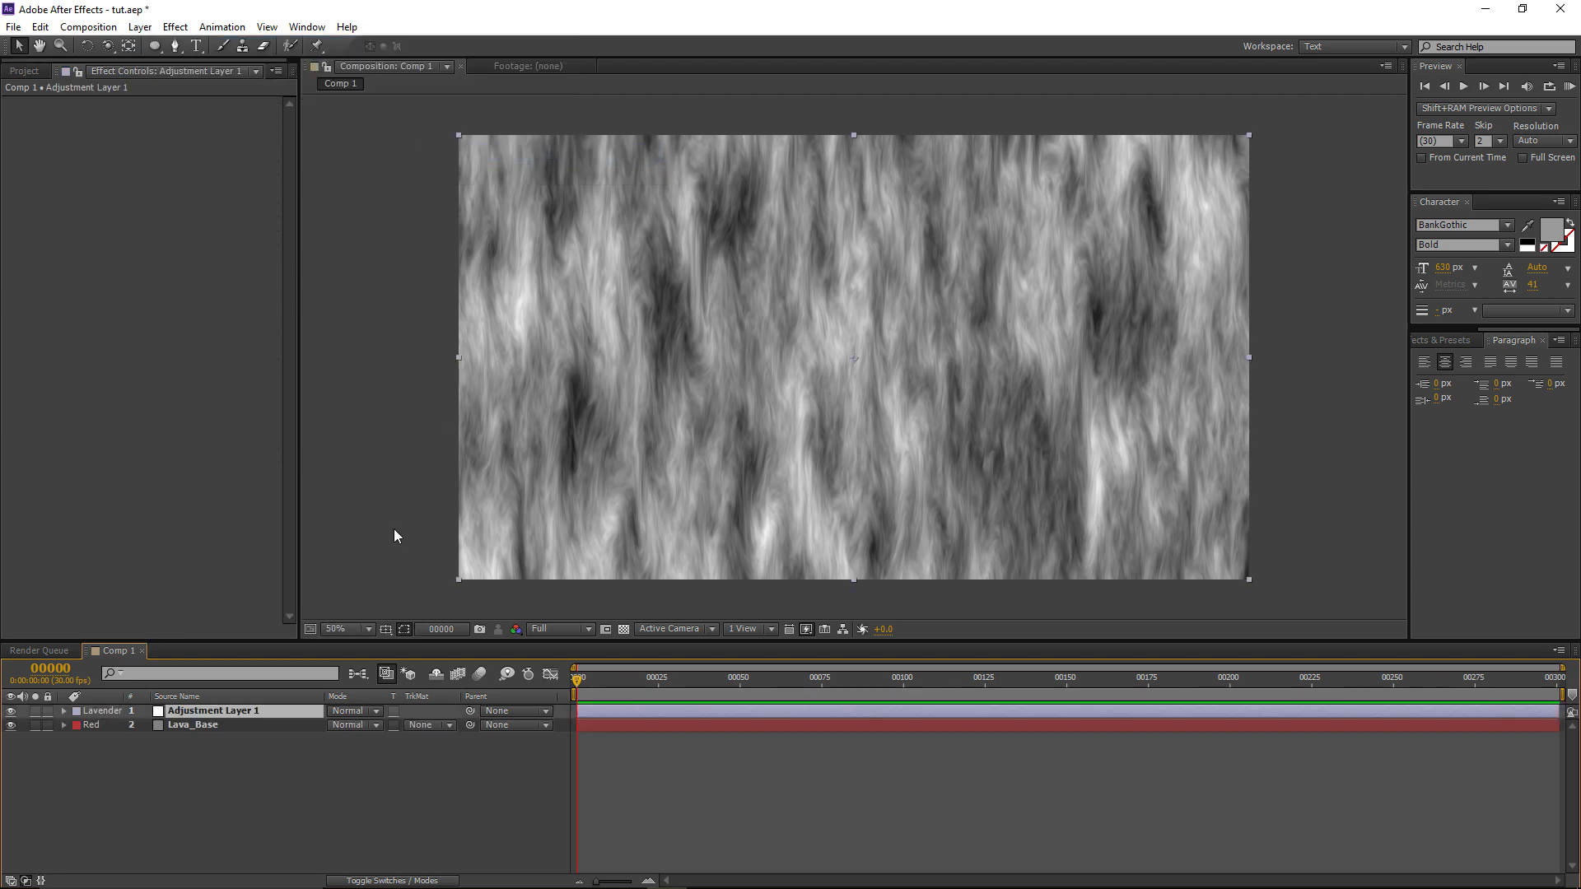
{"action": "key", "text": "Return"}
{"action": "type", "text": "Controls"}
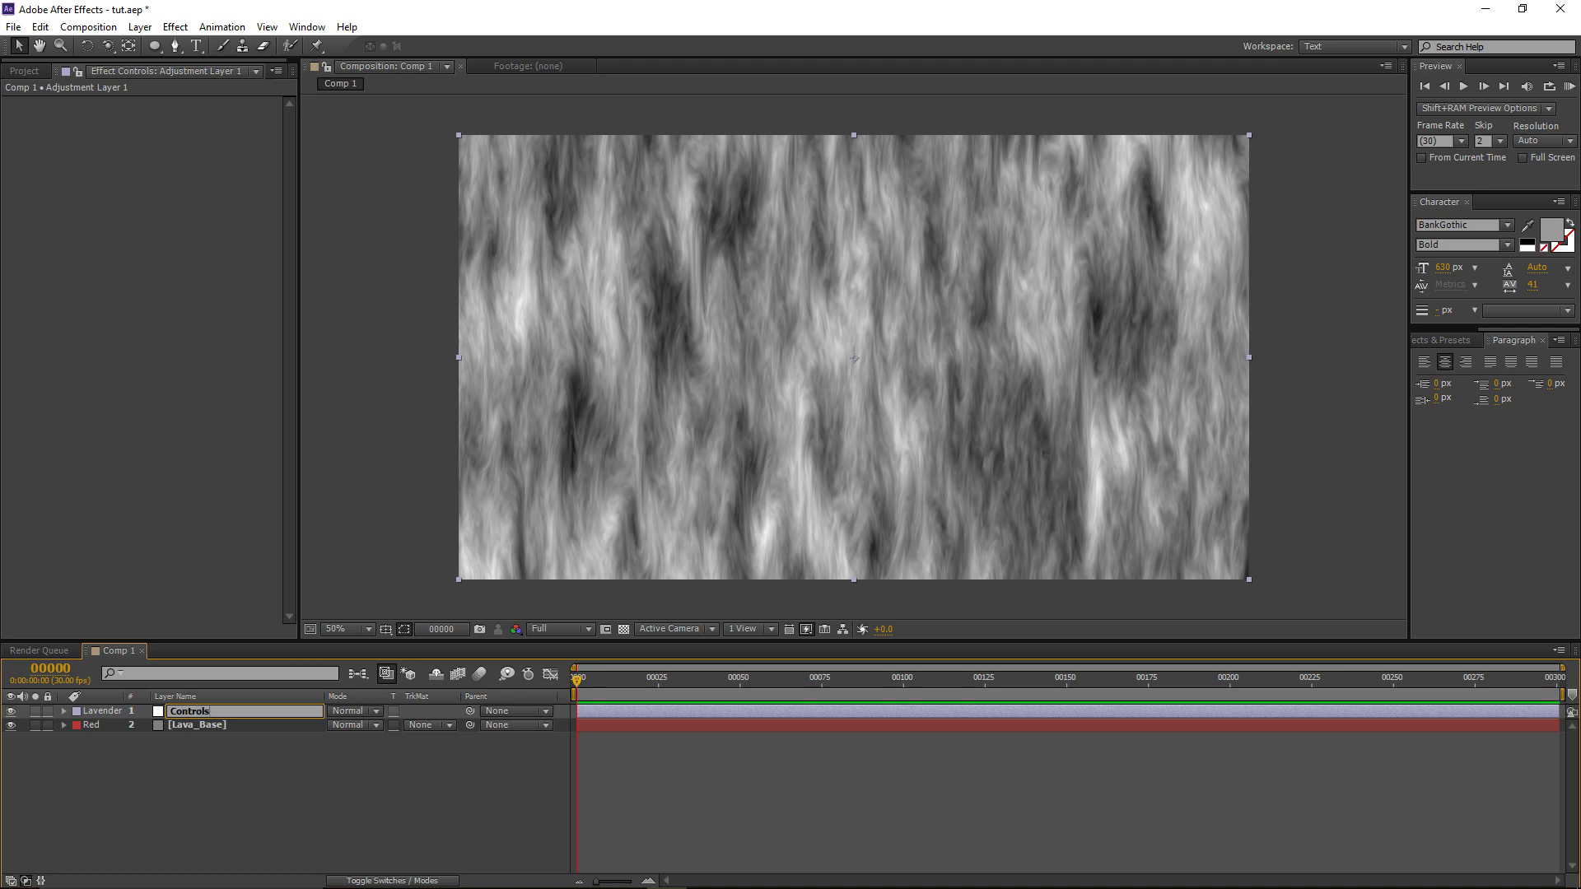
{"action": "key", "text": "Return"}
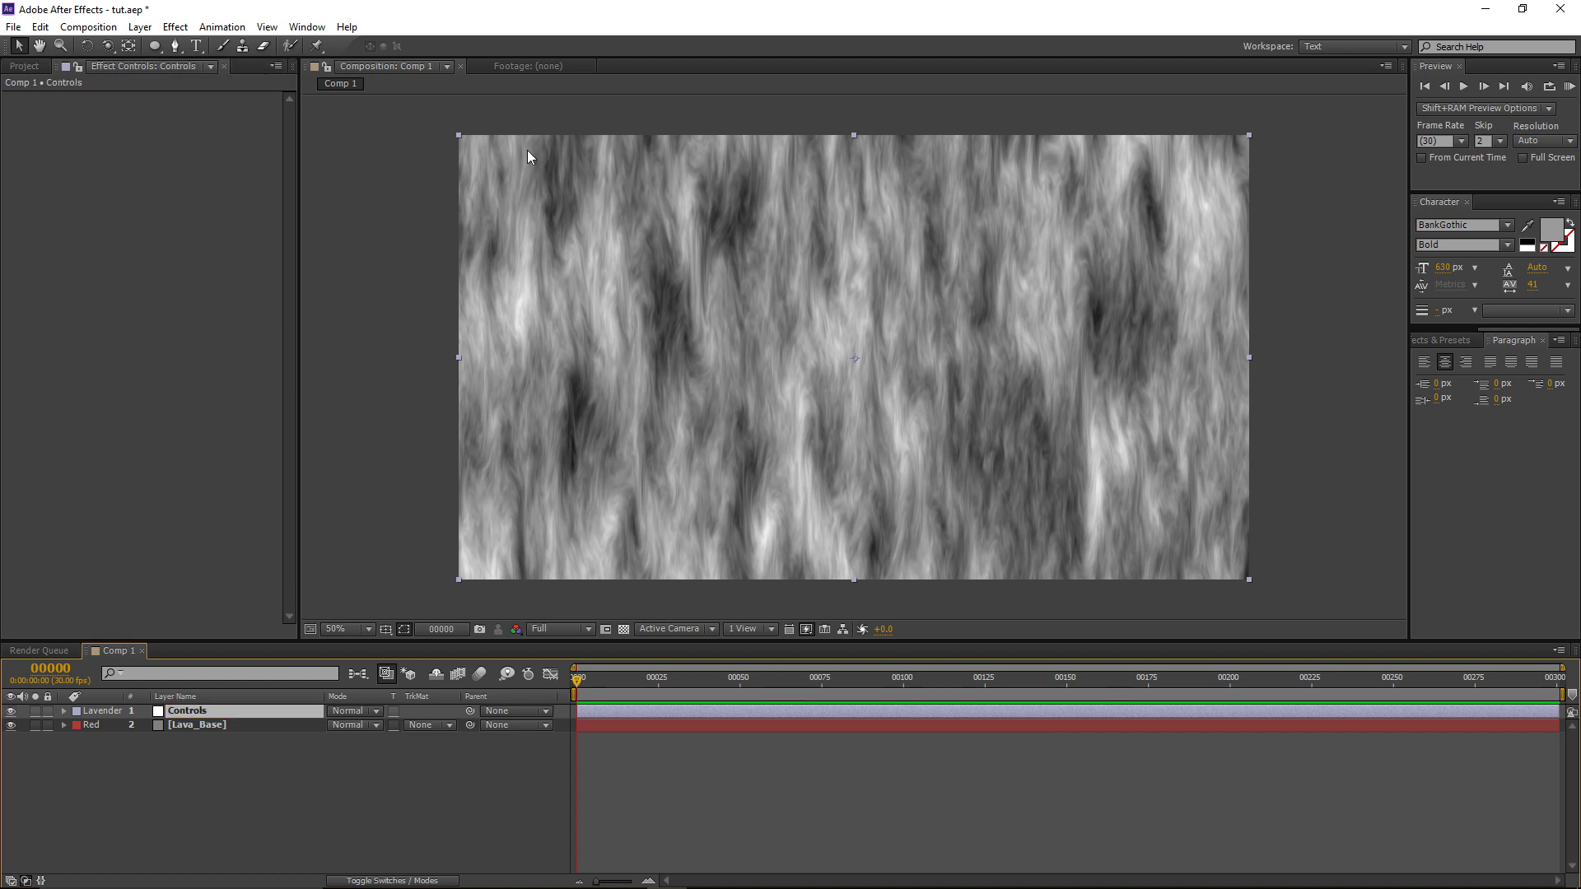
Step: Apply a Slider Control expression effect to the Controls layer and duplicate it
{"action": "left_click", "coordinate": [175, 27]}
{"action": "mouse_move", "coordinate": [232, 219]}
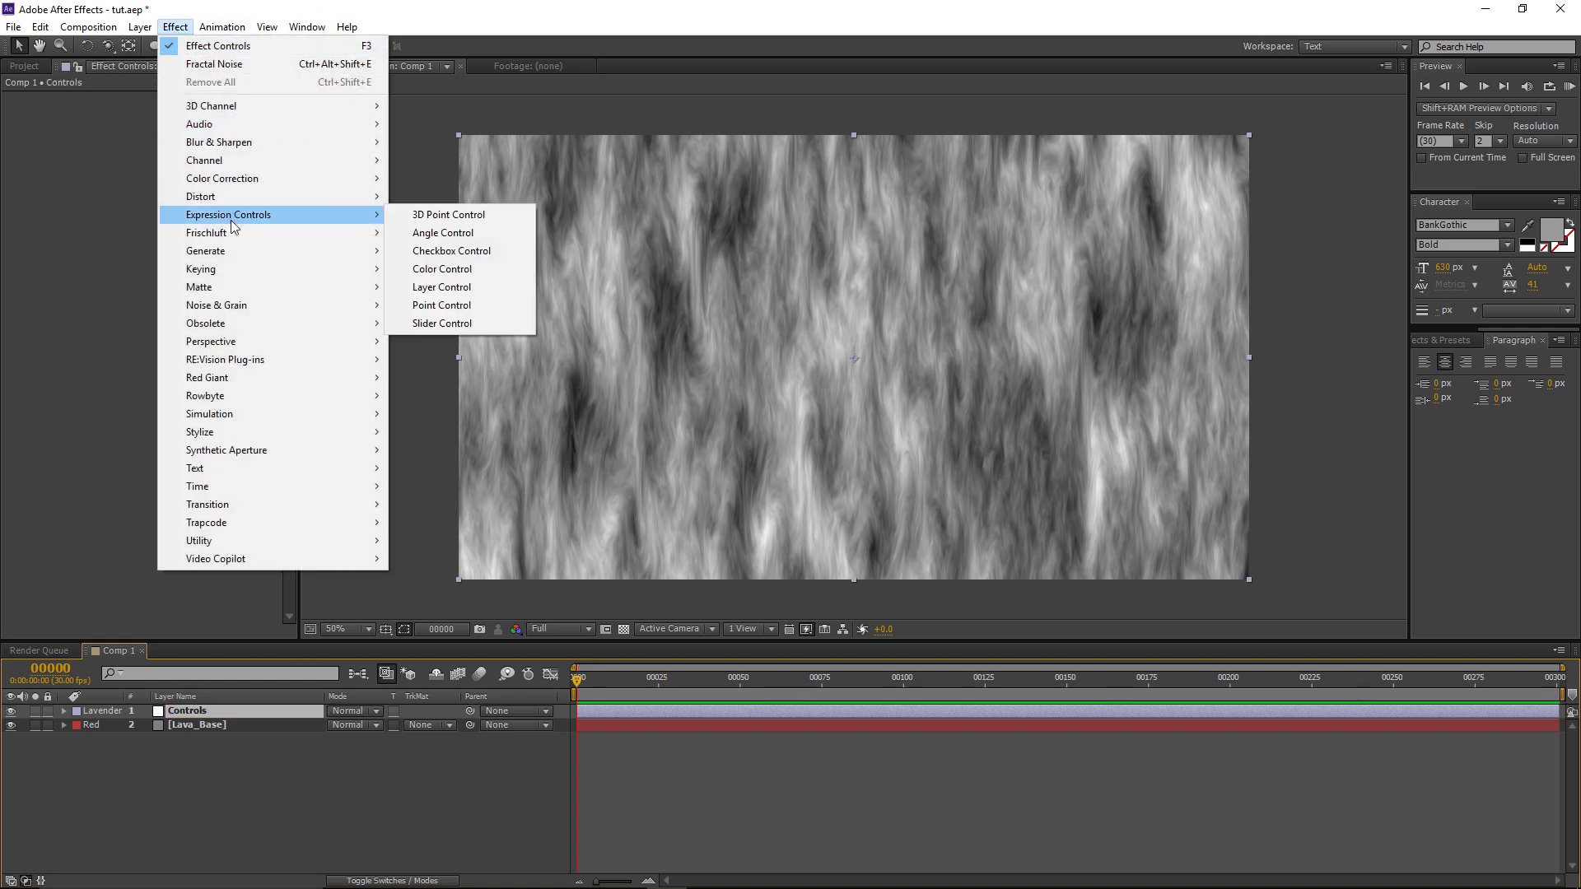
{"action": "left_click", "coordinate": [445, 323]}
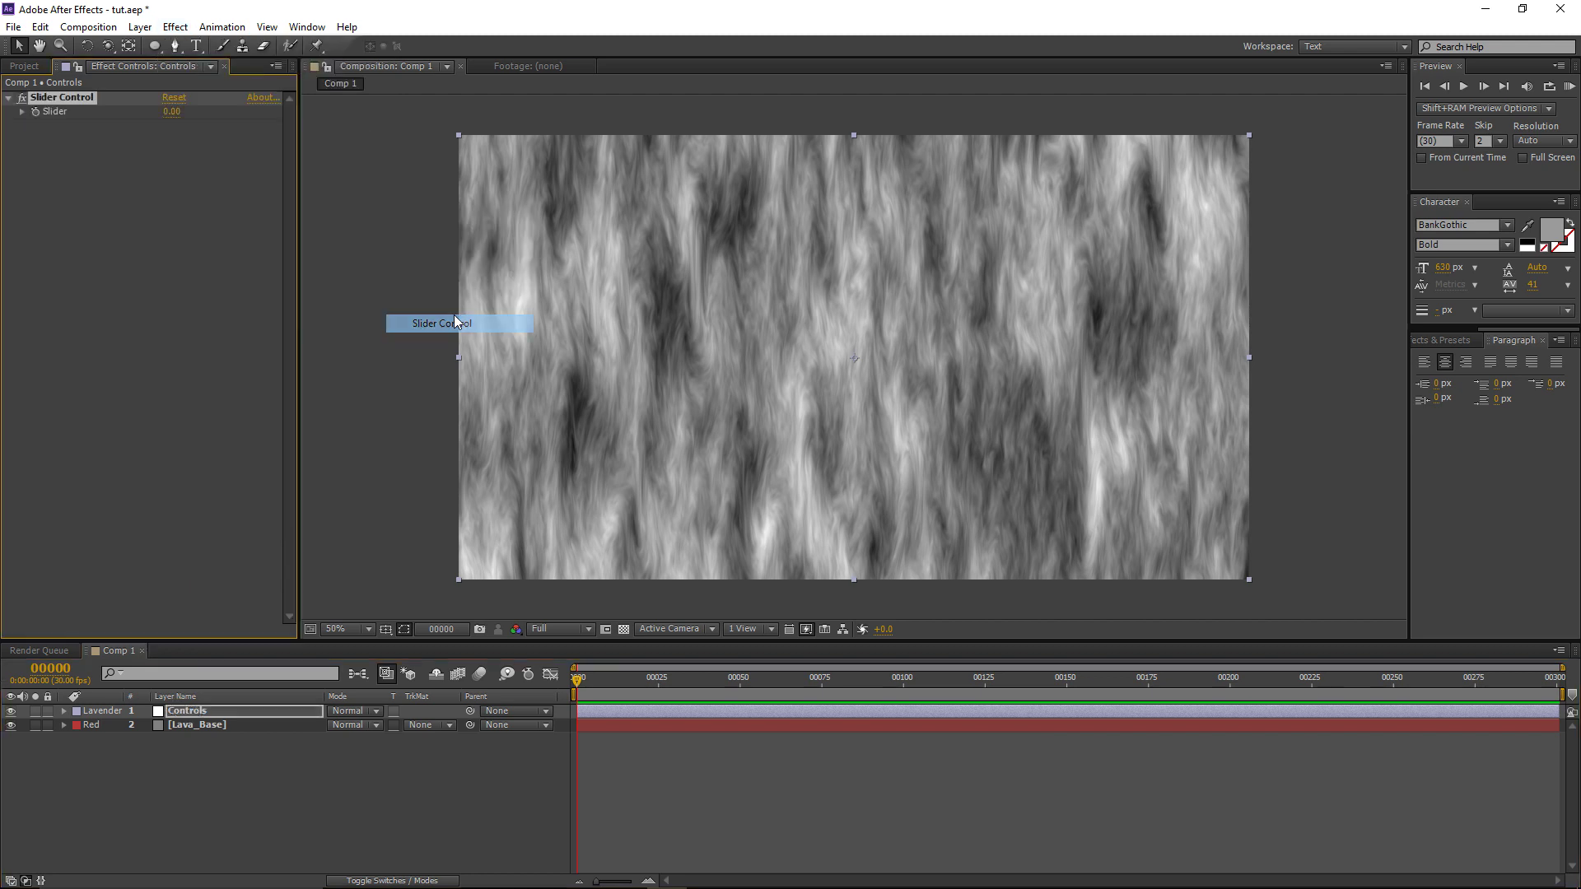
{"action": "key", "text": "ctrl+d"}
Step: Rename the first slider control Movement and the second one Evolution
{"action": "left_click", "coordinate": [66, 98]}
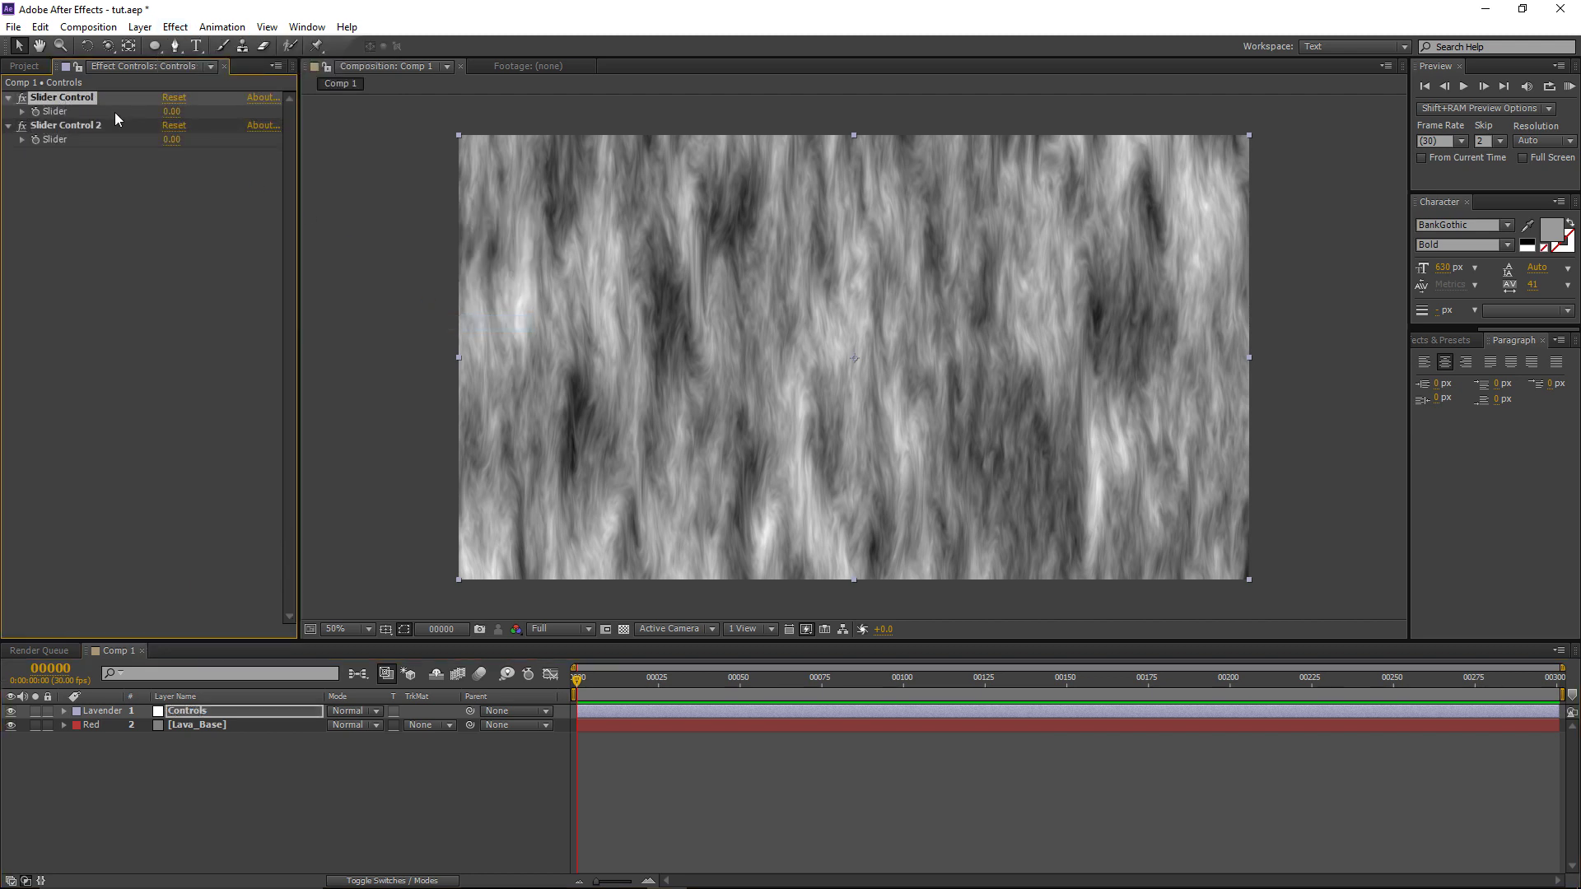
{"action": "key", "text": "Return"}
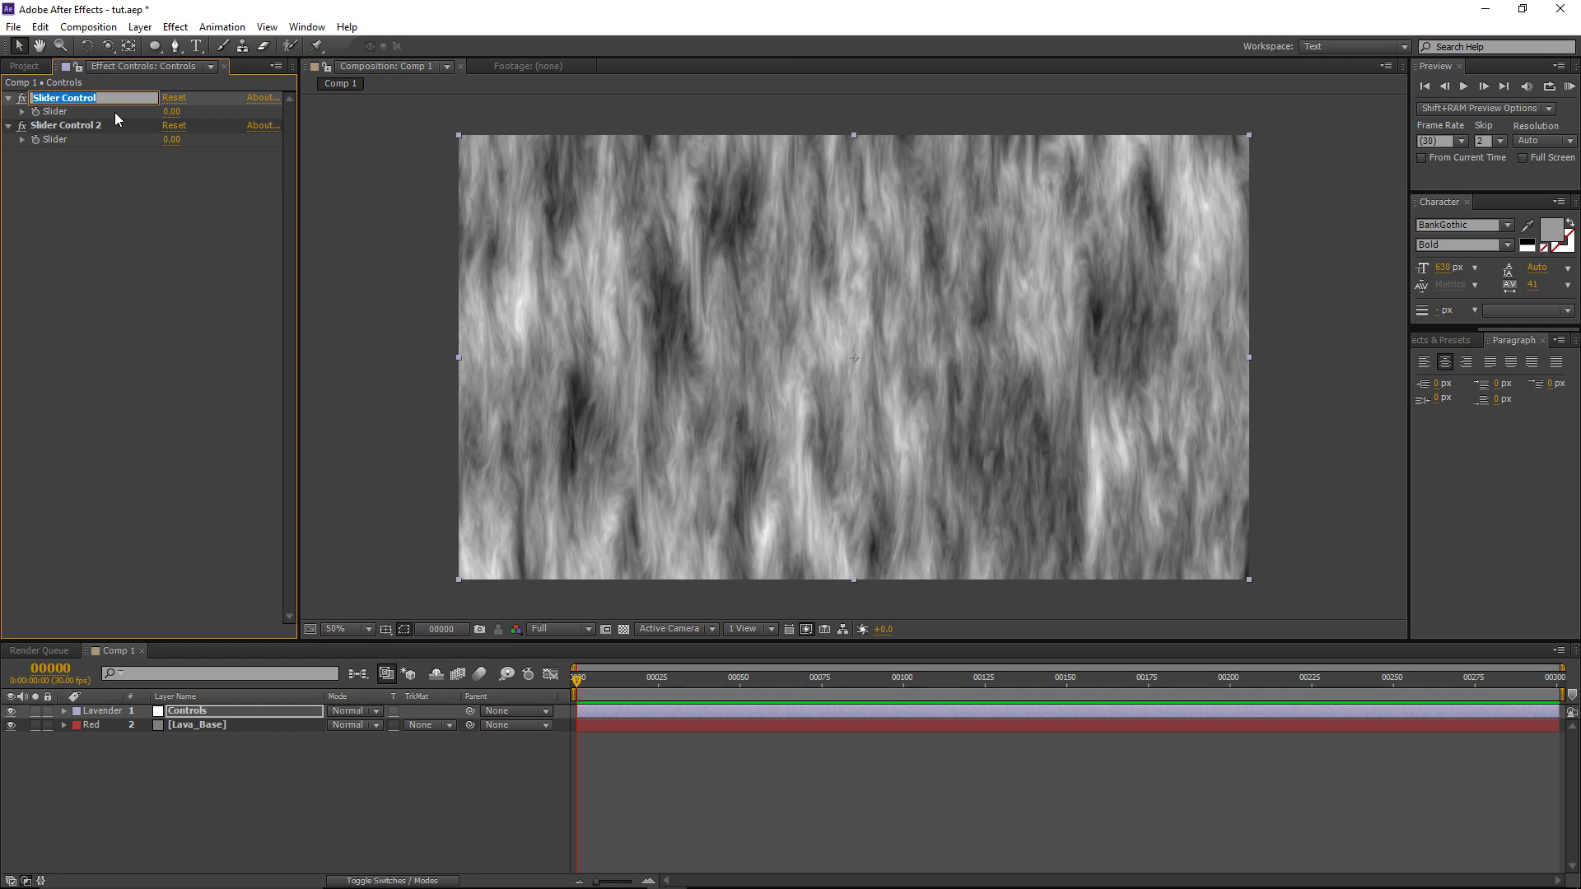
{"action": "type", "text": "Movement"}
{"action": "key", "text": "Return"}
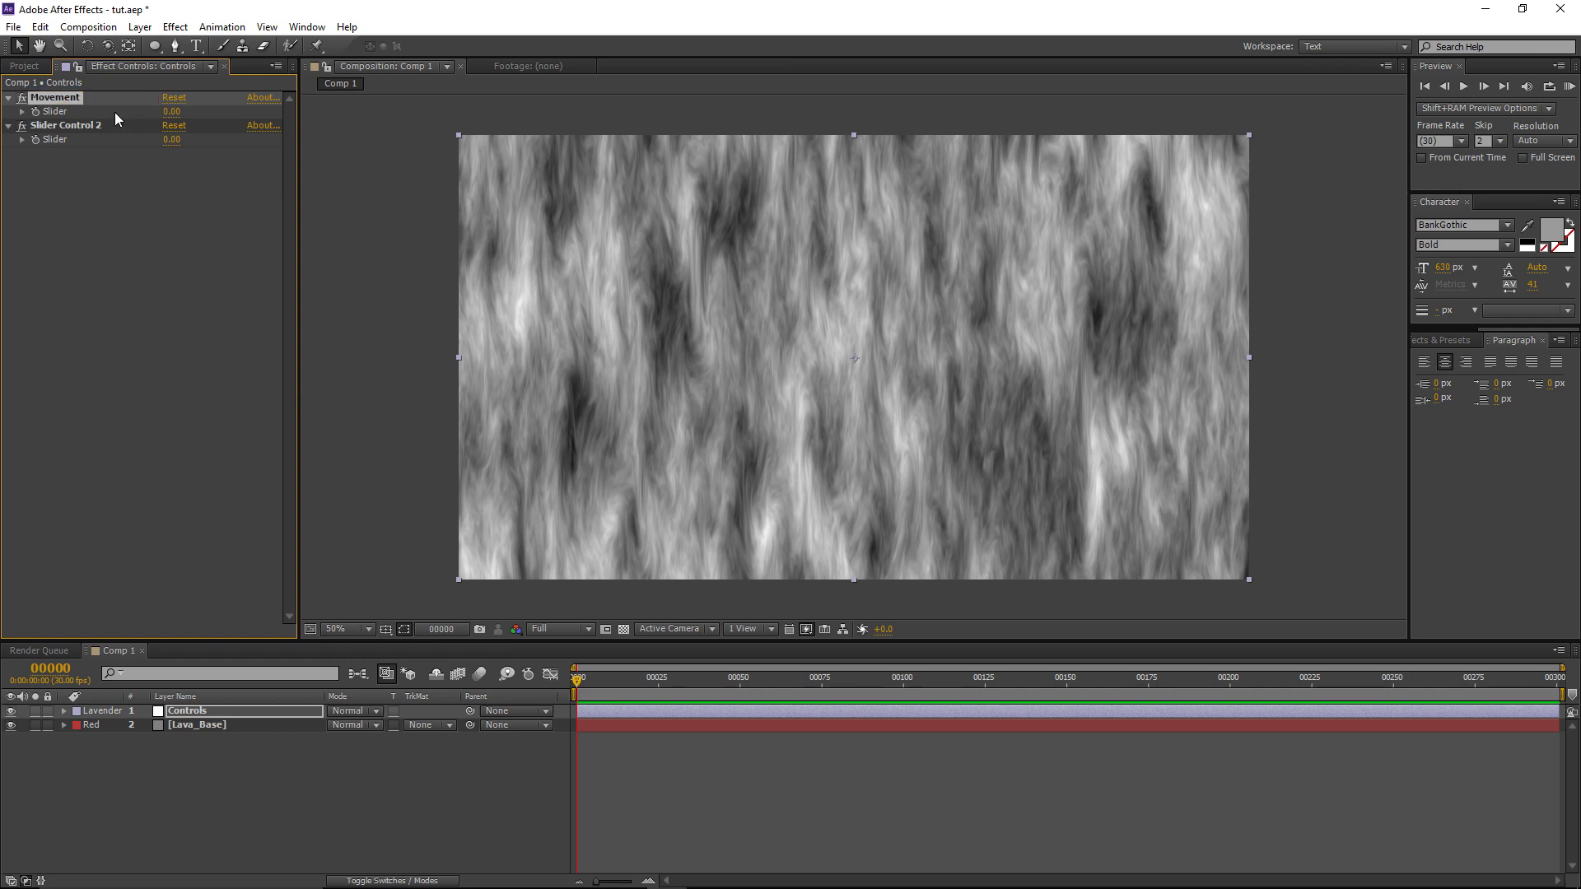
{"action": "left_click", "coordinate": [92, 125]}
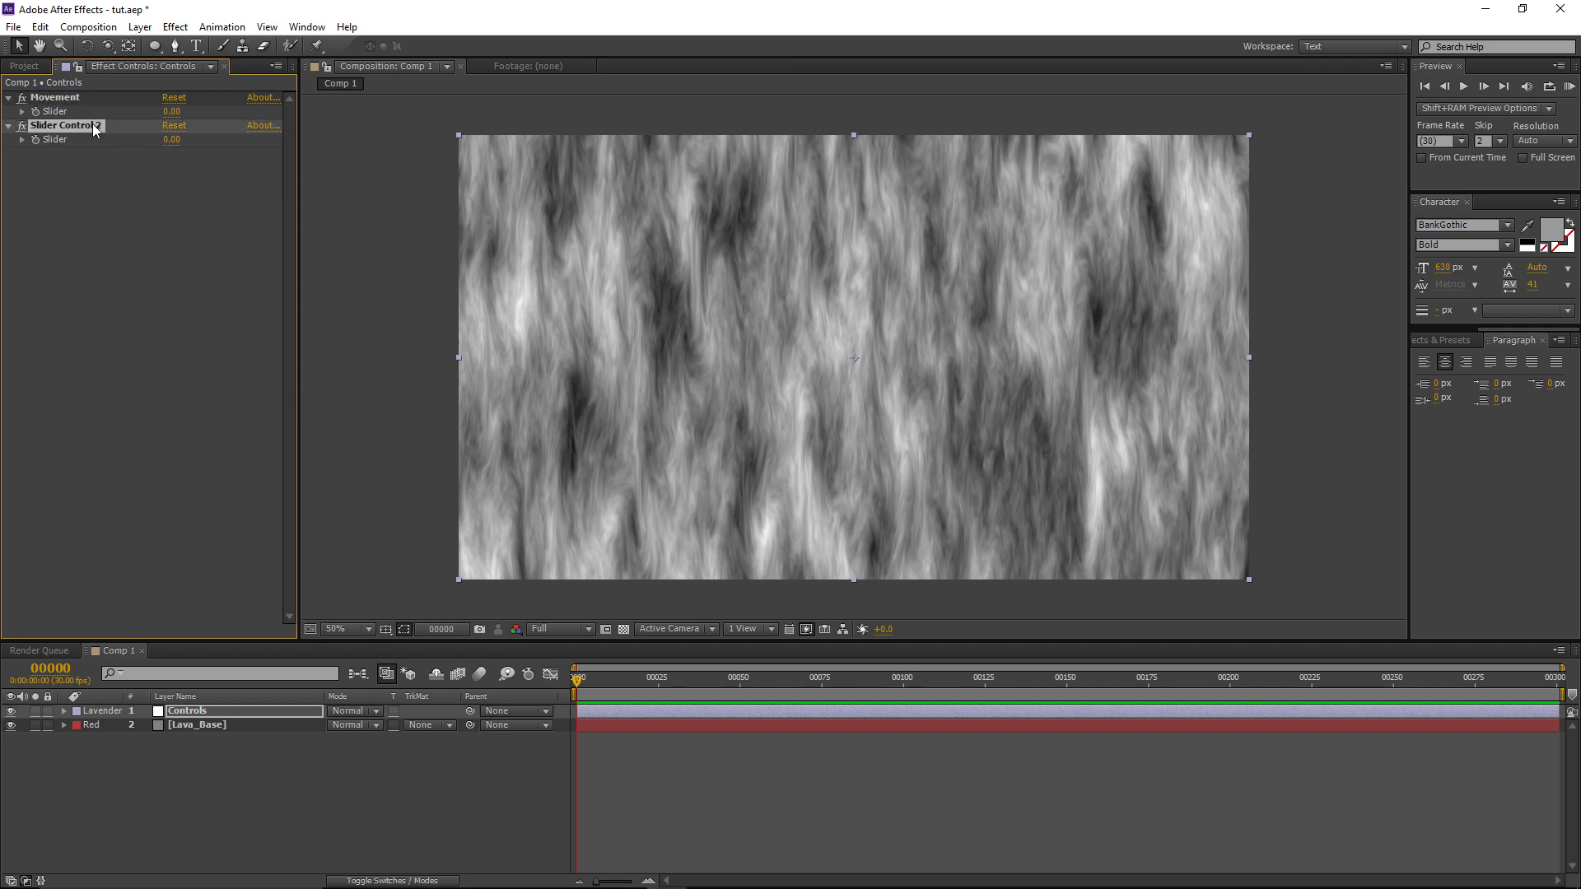
{"action": "key", "text": "Return"}
{"action": "type", "text": "Evolution"}
{"action": "key", "text": "Return"}
{"action": "left_click", "coordinate": [593, 746]}
Step: Try shifting the Offset Turbulence and Evolution values of Lava_Base's Fractal Noise and undo the changes
{"action": "left_click", "coordinate": [200, 726]}
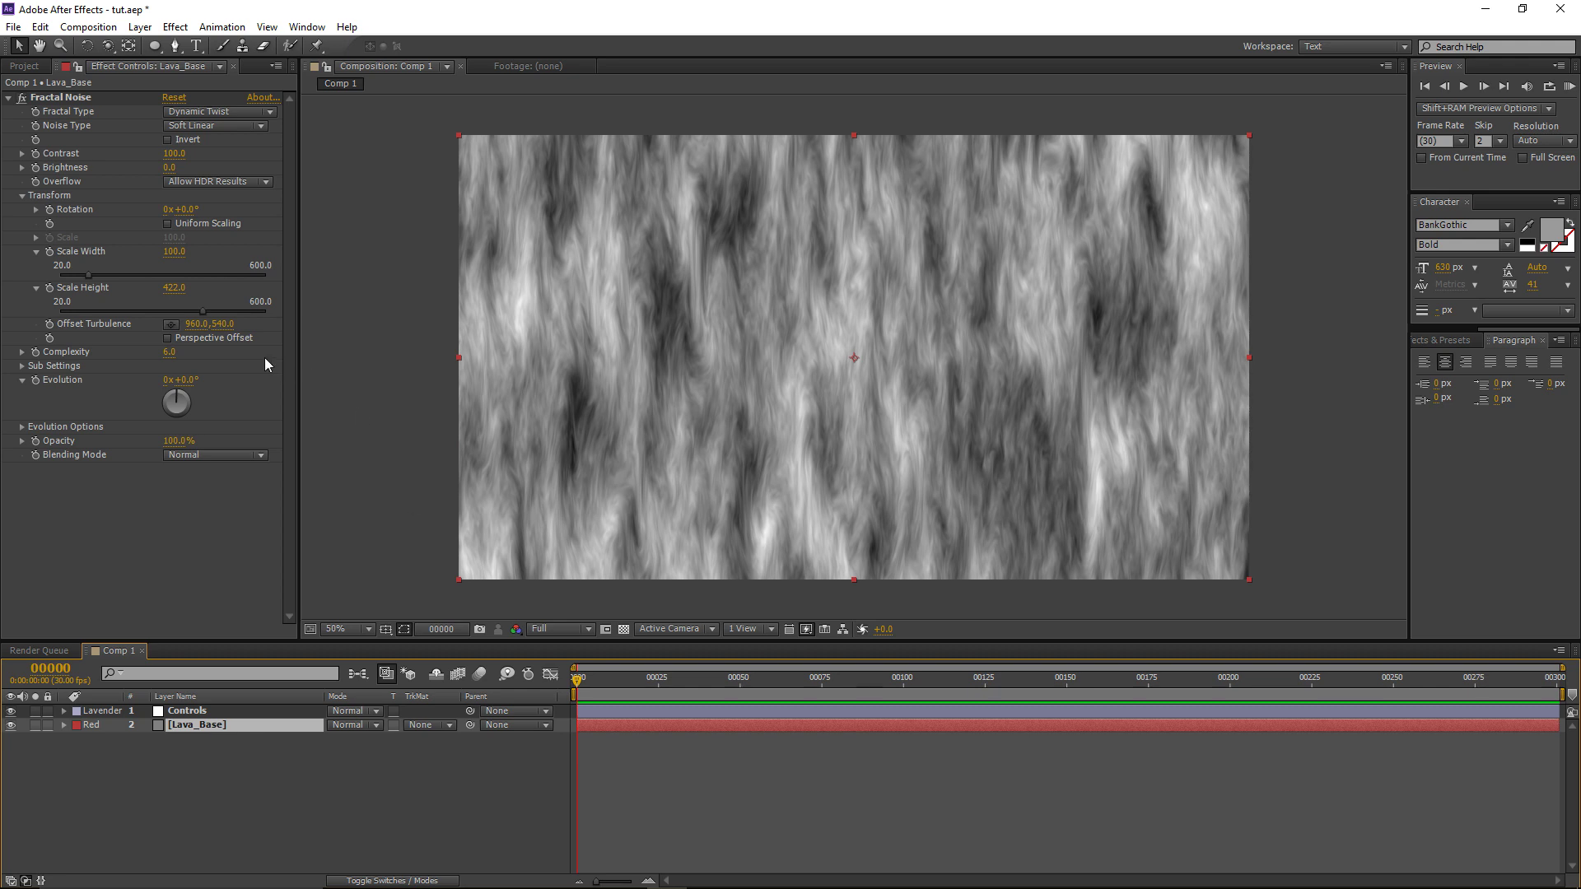
{"action": "left_click", "coordinate": [114, 323]}
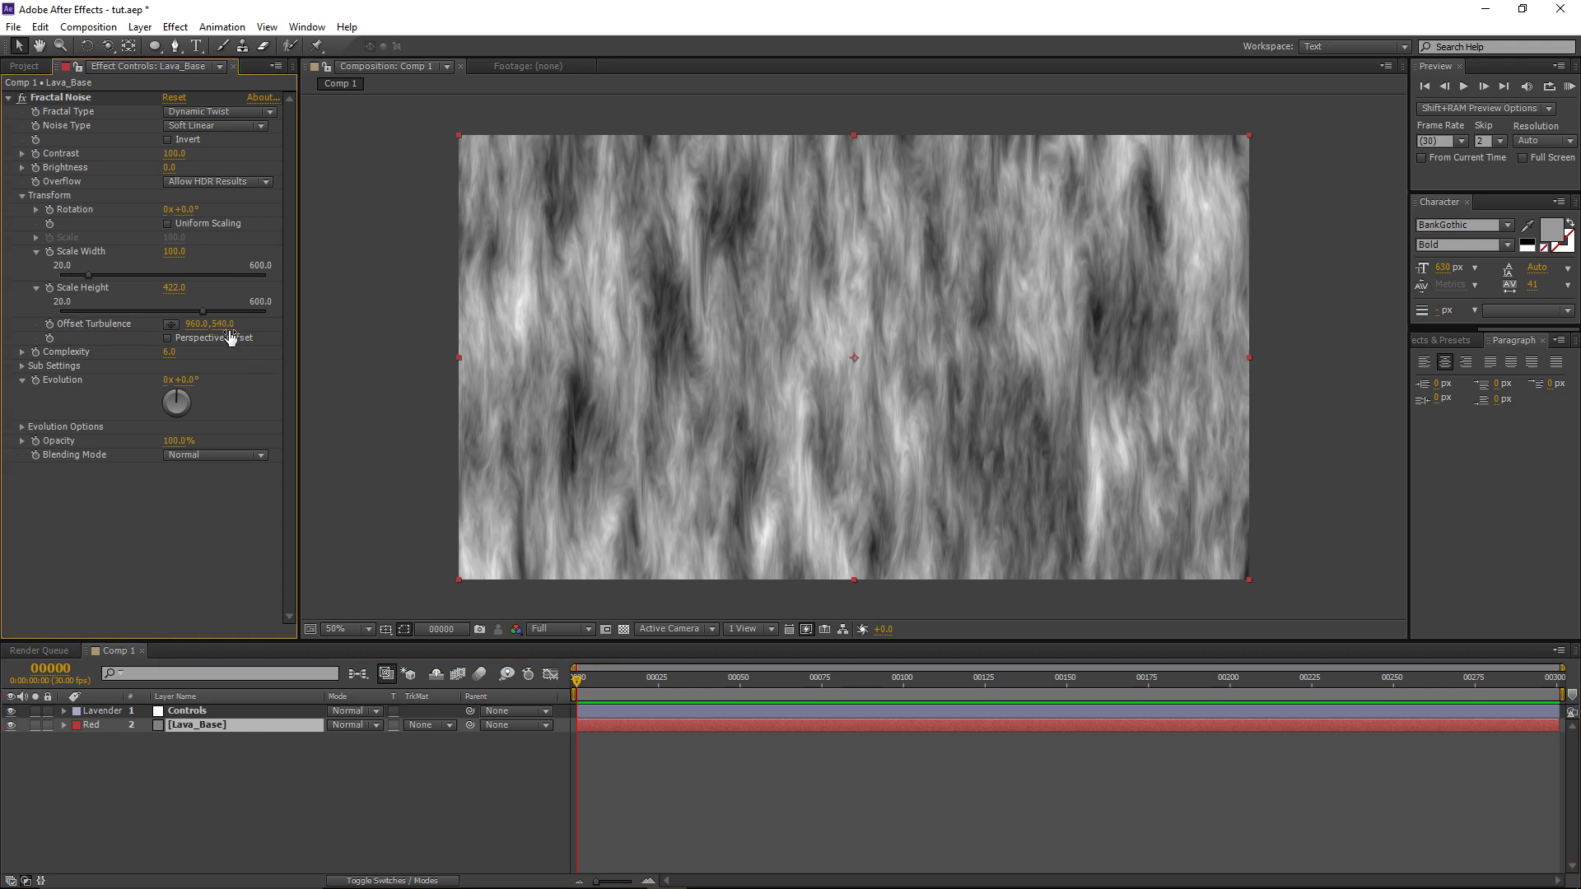
{"action": "left_click_drag", "start_coordinate": [219, 324], "coordinate": [319, 332]}
{"action": "key", "text": "ctrl+z"}
{"action": "mouse_move", "coordinate": [189, 380]}
{"action": "left_mouse_down"}
{"action": "mouse_move", "coordinate": [365, 383]}
{"action": "mouse_move", "coordinate": [191, 389]}
{"action": "left_mouse_up"}
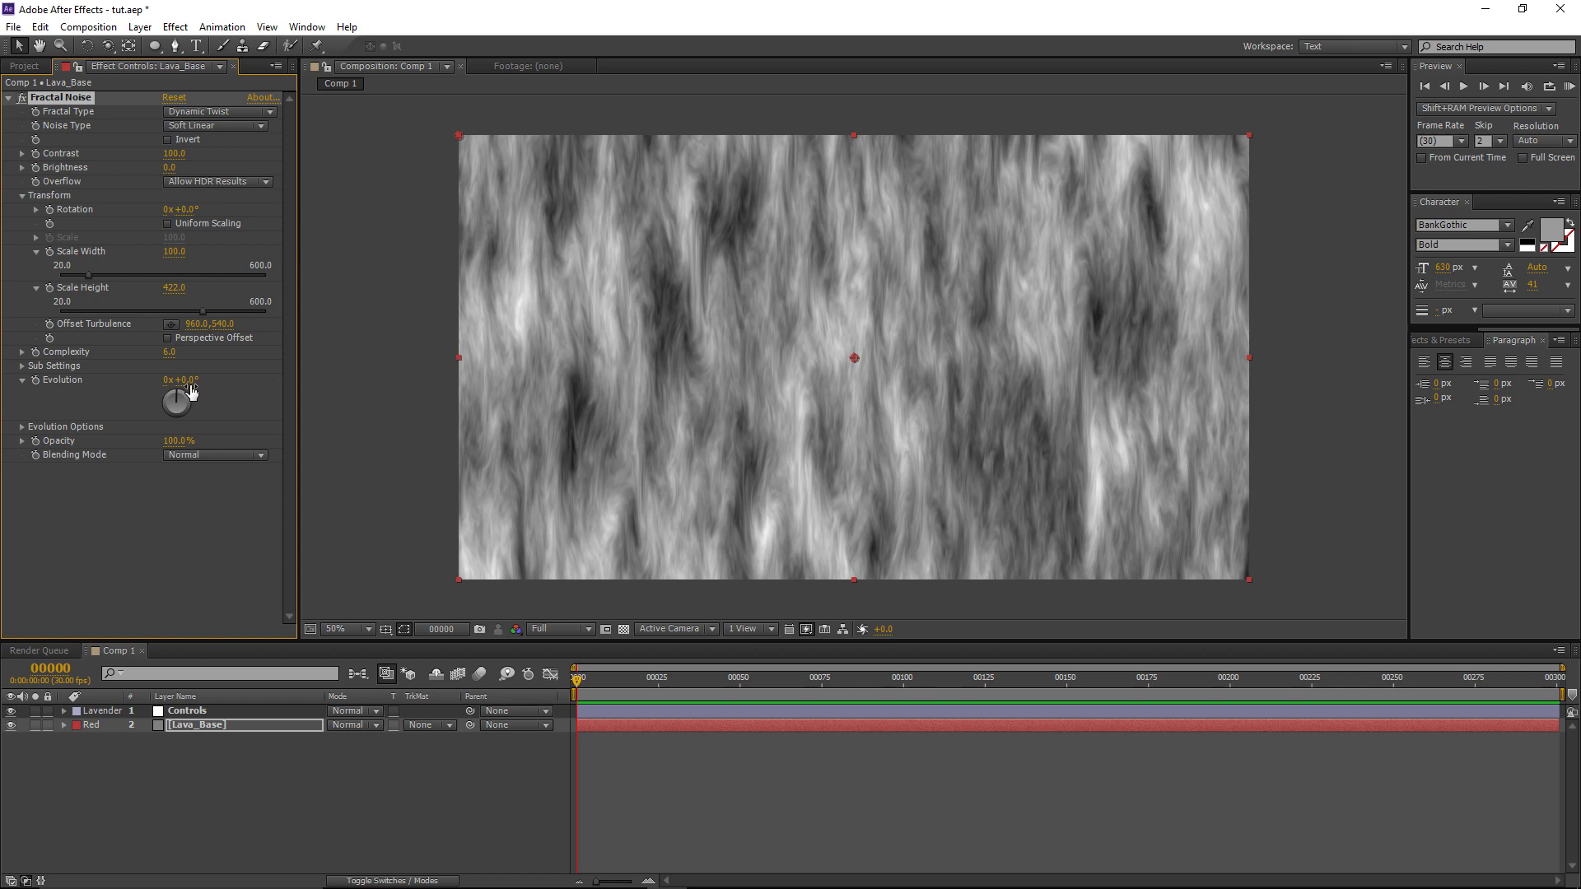
Step: Reveal the Movement and Evolution sliders of the Controls layer in the timeline and enlarge the timeline area
{"action": "left_click", "coordinate": [247, 711]}
{"action": "left_click", "coordinate": [64, 712]}
{"action": "left_click", "coordinate": [78, 725]}
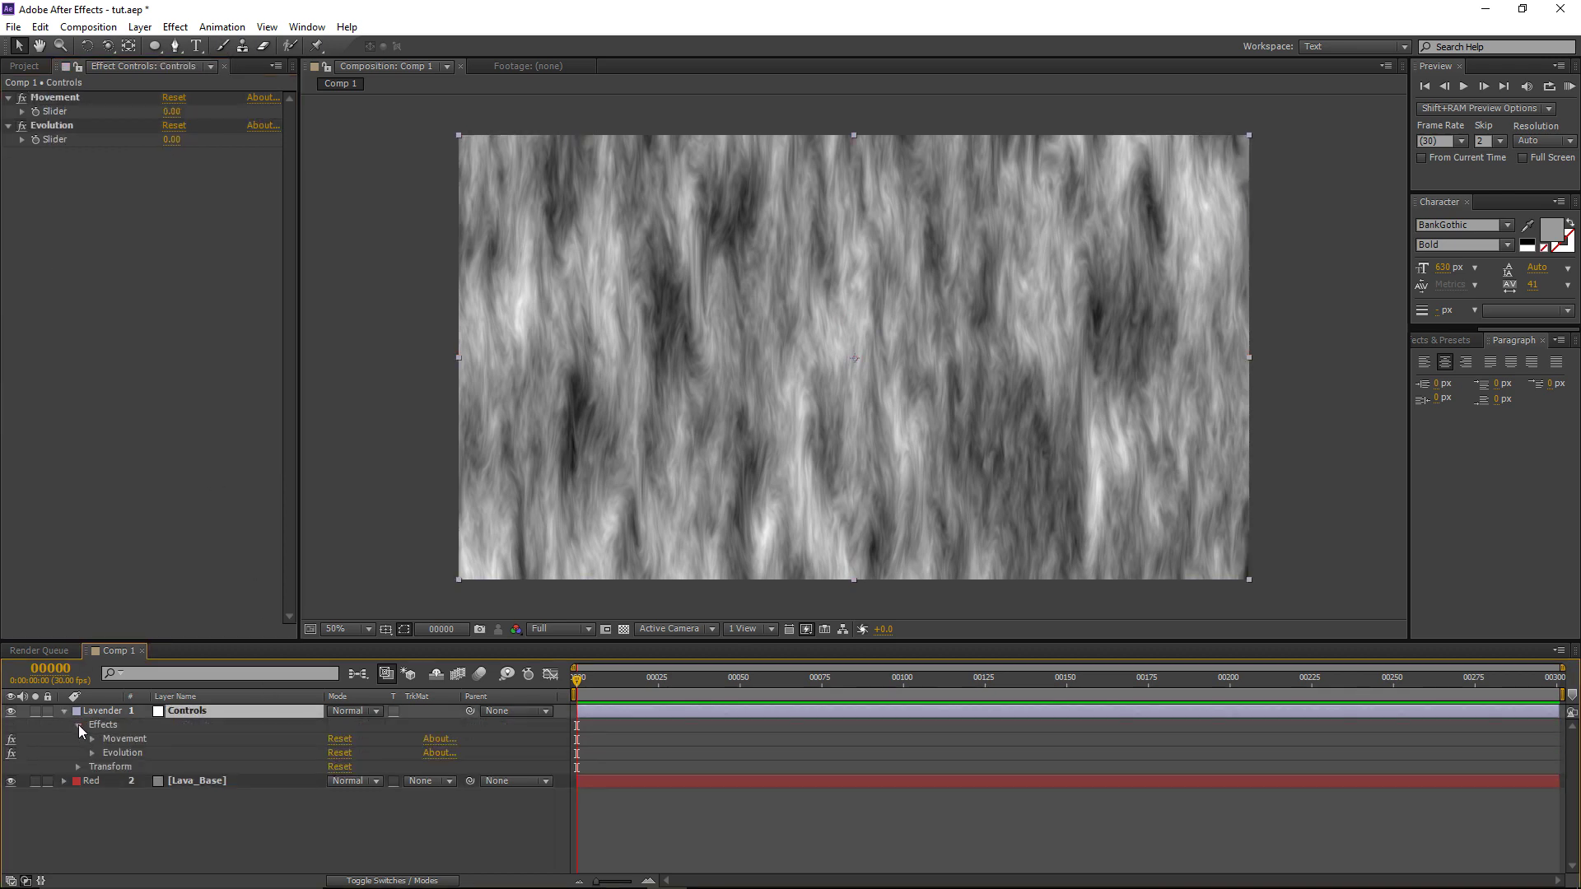
{"action": "left_click", "coordinate": [97, 740]}
{"action": "left_click", "coordinate": [91, 739]}
{"action": "left_click", "coordinate": [91, 767]}
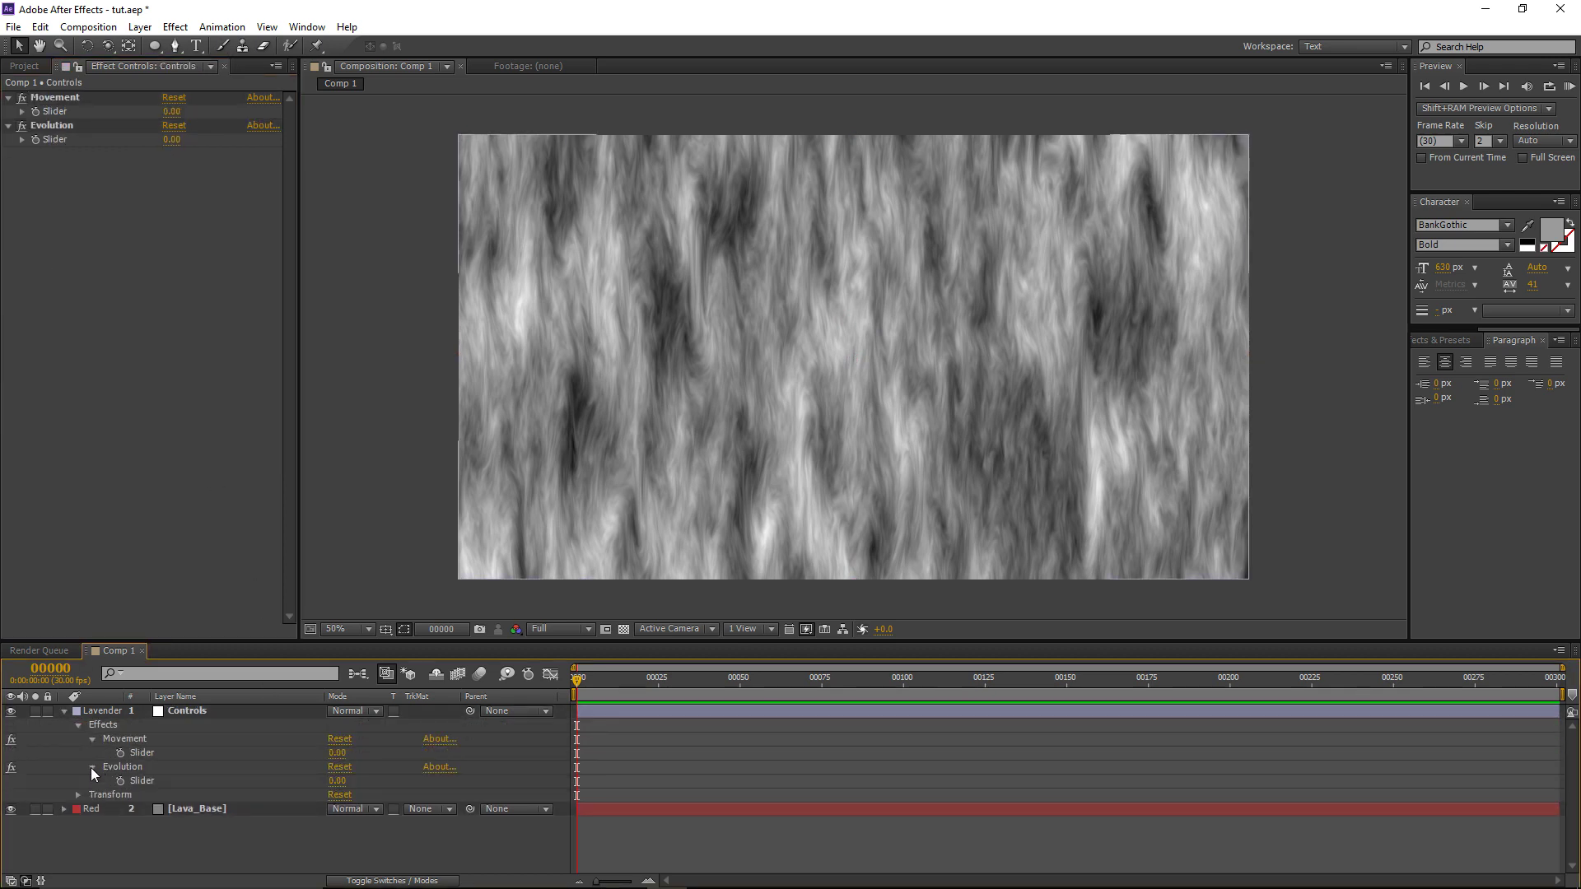
{"action": "left_click_drag", "start_coordinate": [194, 642], "coordinate": [188, 477]}
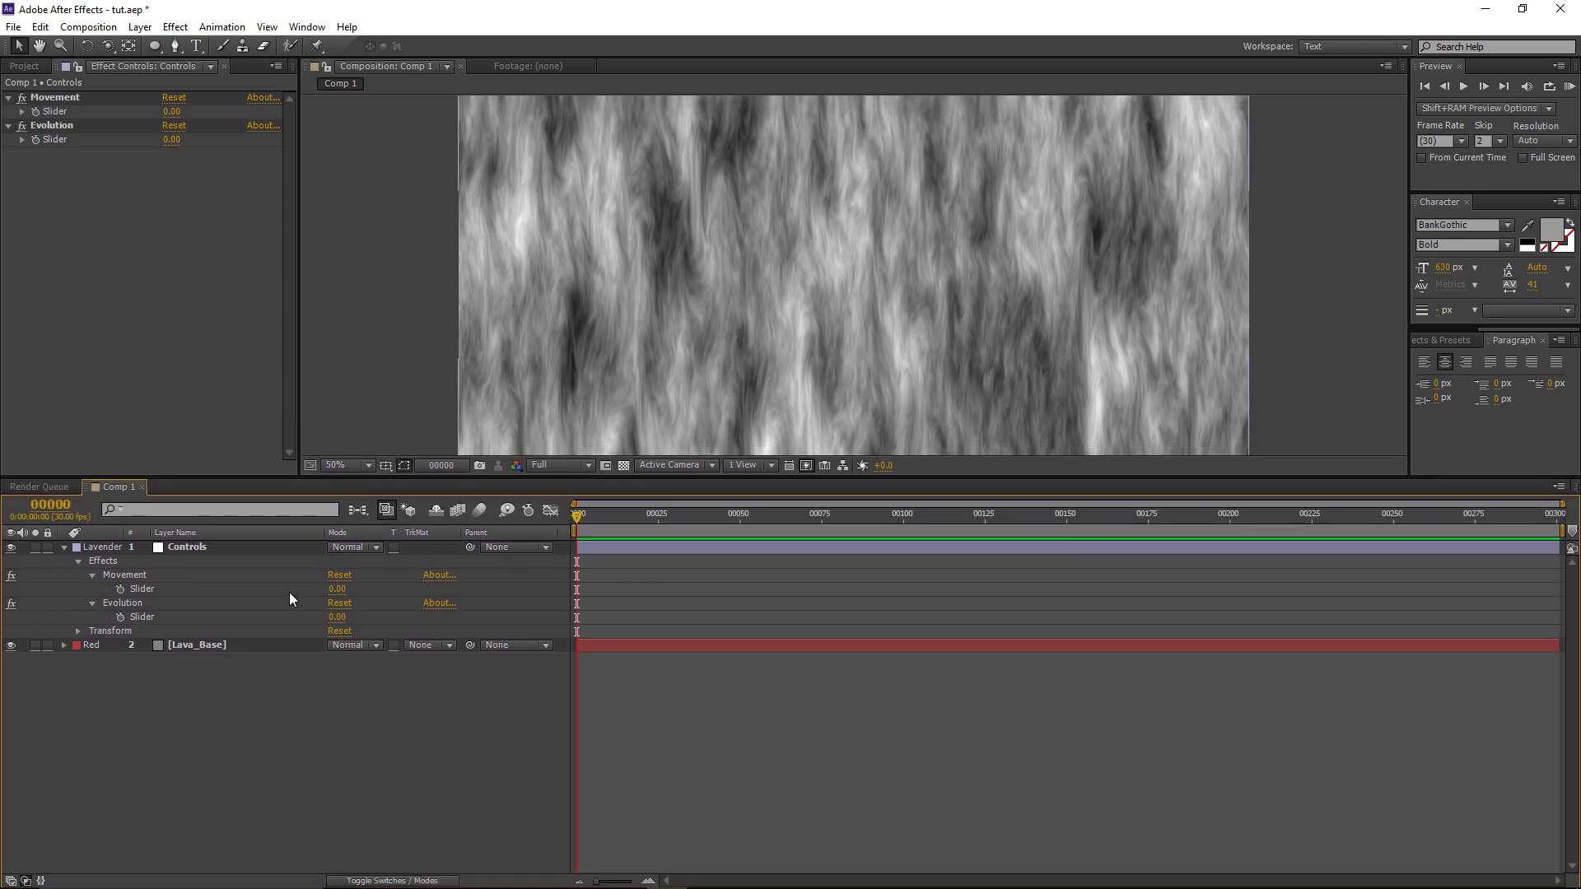
Step: Give Lava_Base's Fractal Noise Offset Turbulence the expression [0,time*thisComp.layer("Controls").effect("Movement")("Slider")]
{"action": "left_click", "coordinate": [202, 646]}
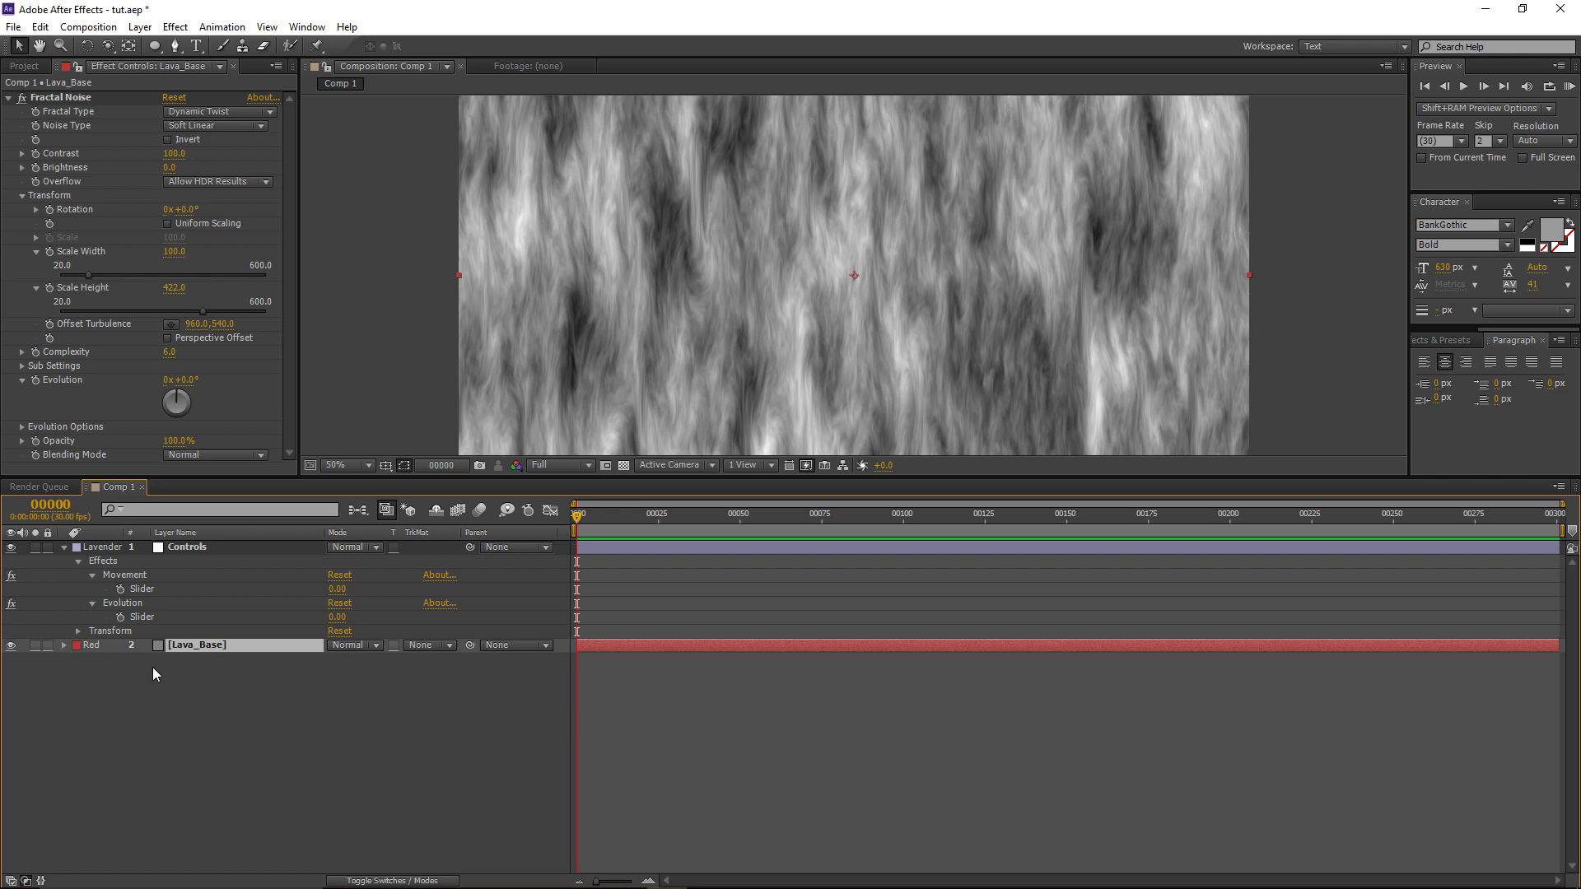
{"action": "left_click", "coordinate": [50, 324], "text": "alt"}
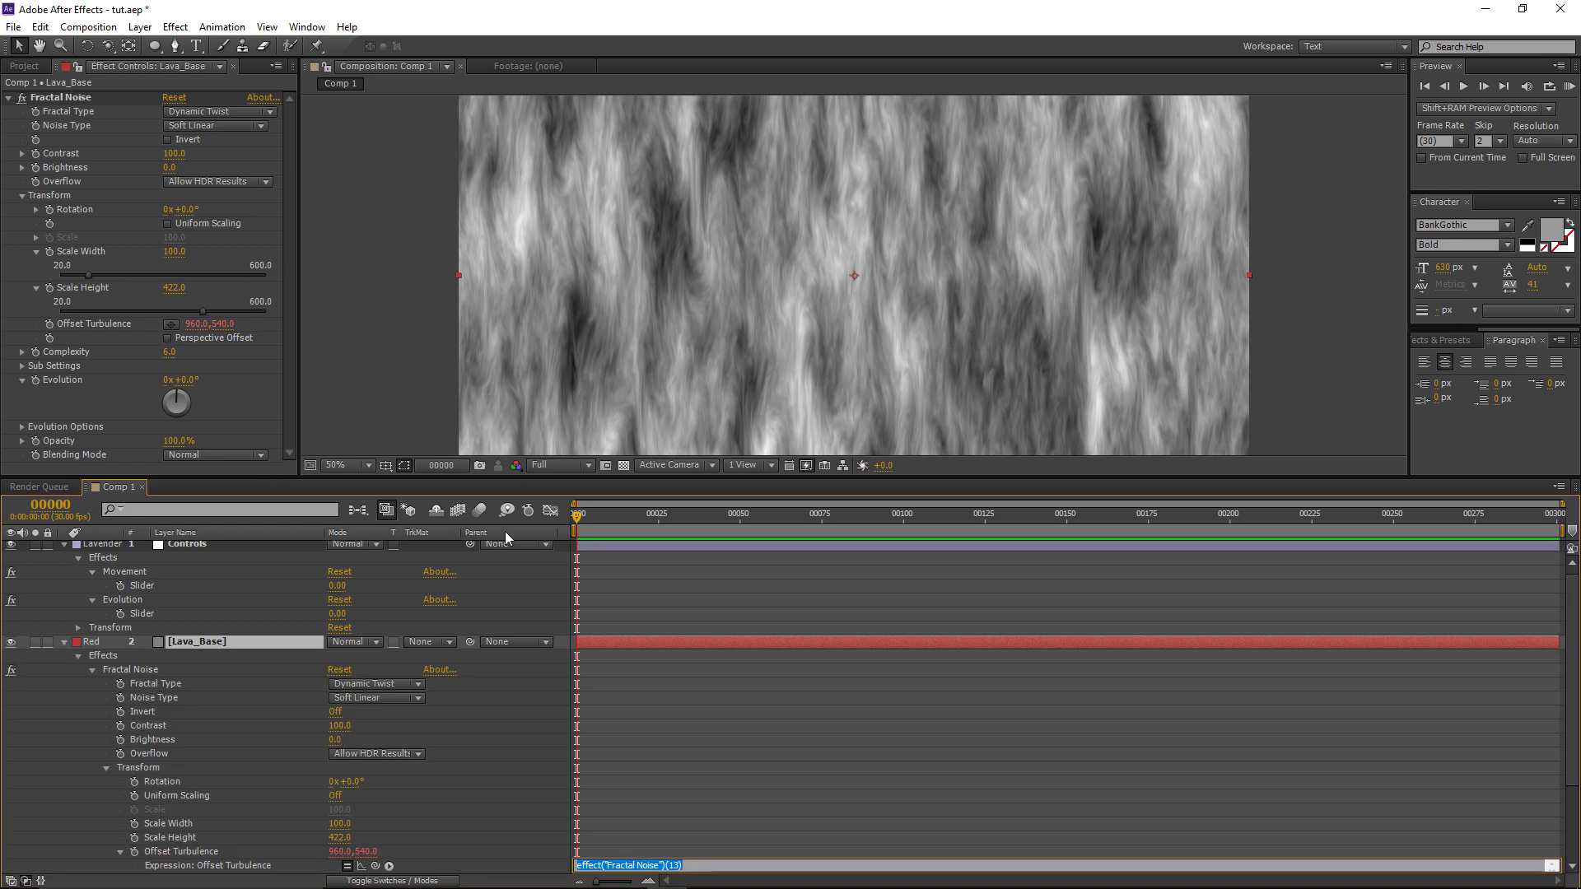
{"action": "key", "text": "BackSpace"}
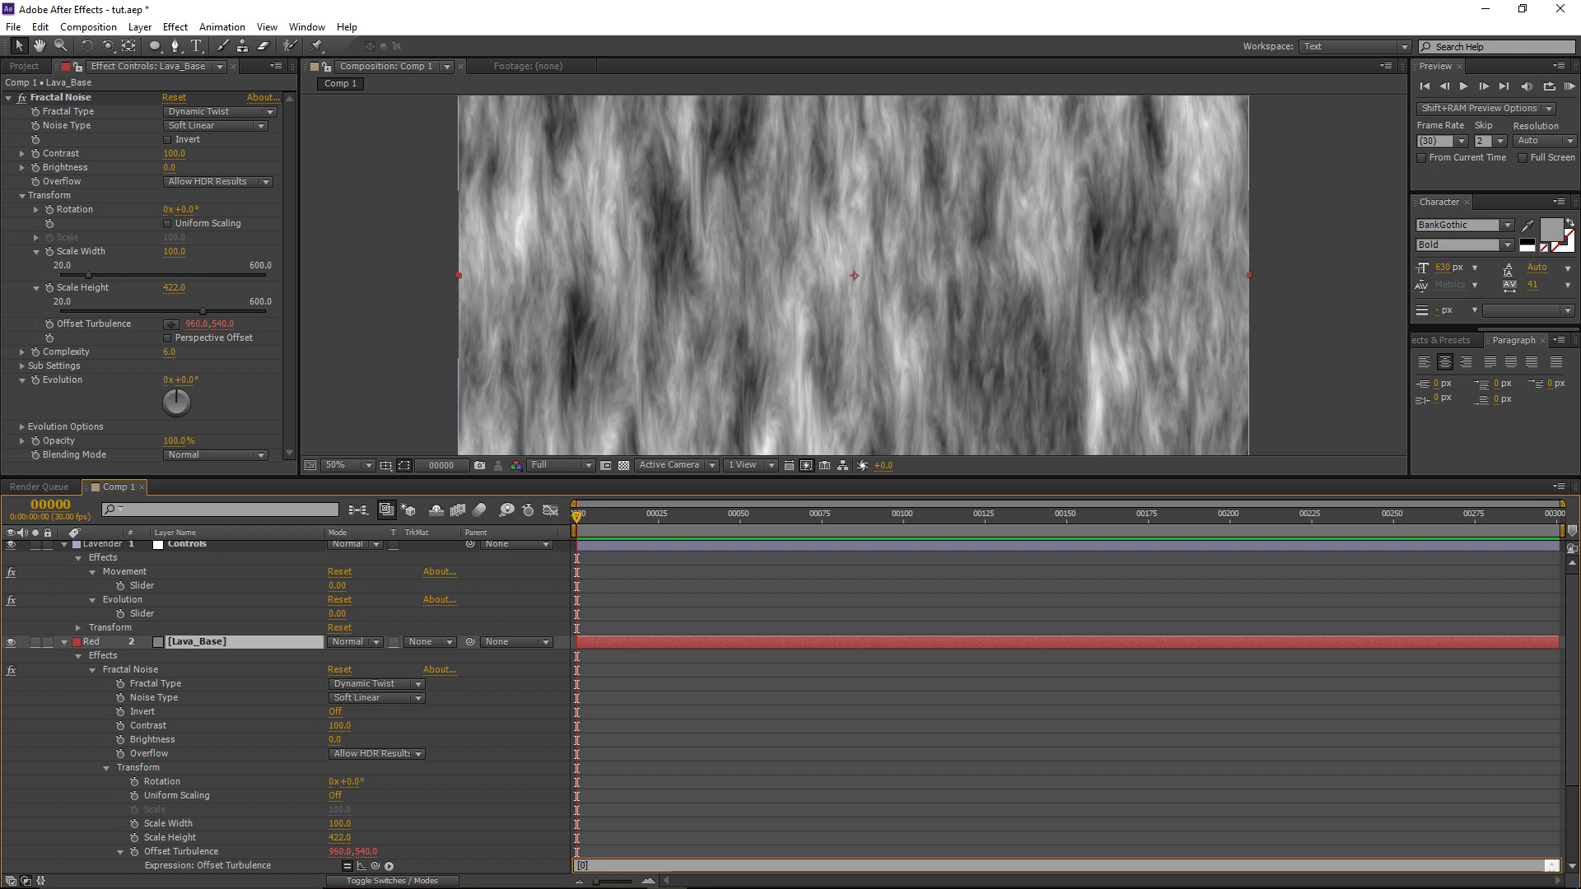
{"action": "type", "text": "[0,time*"}
{"action": "left_click_drag", "start_coordinate": [375, 867], "coordinate": [136, 576]}
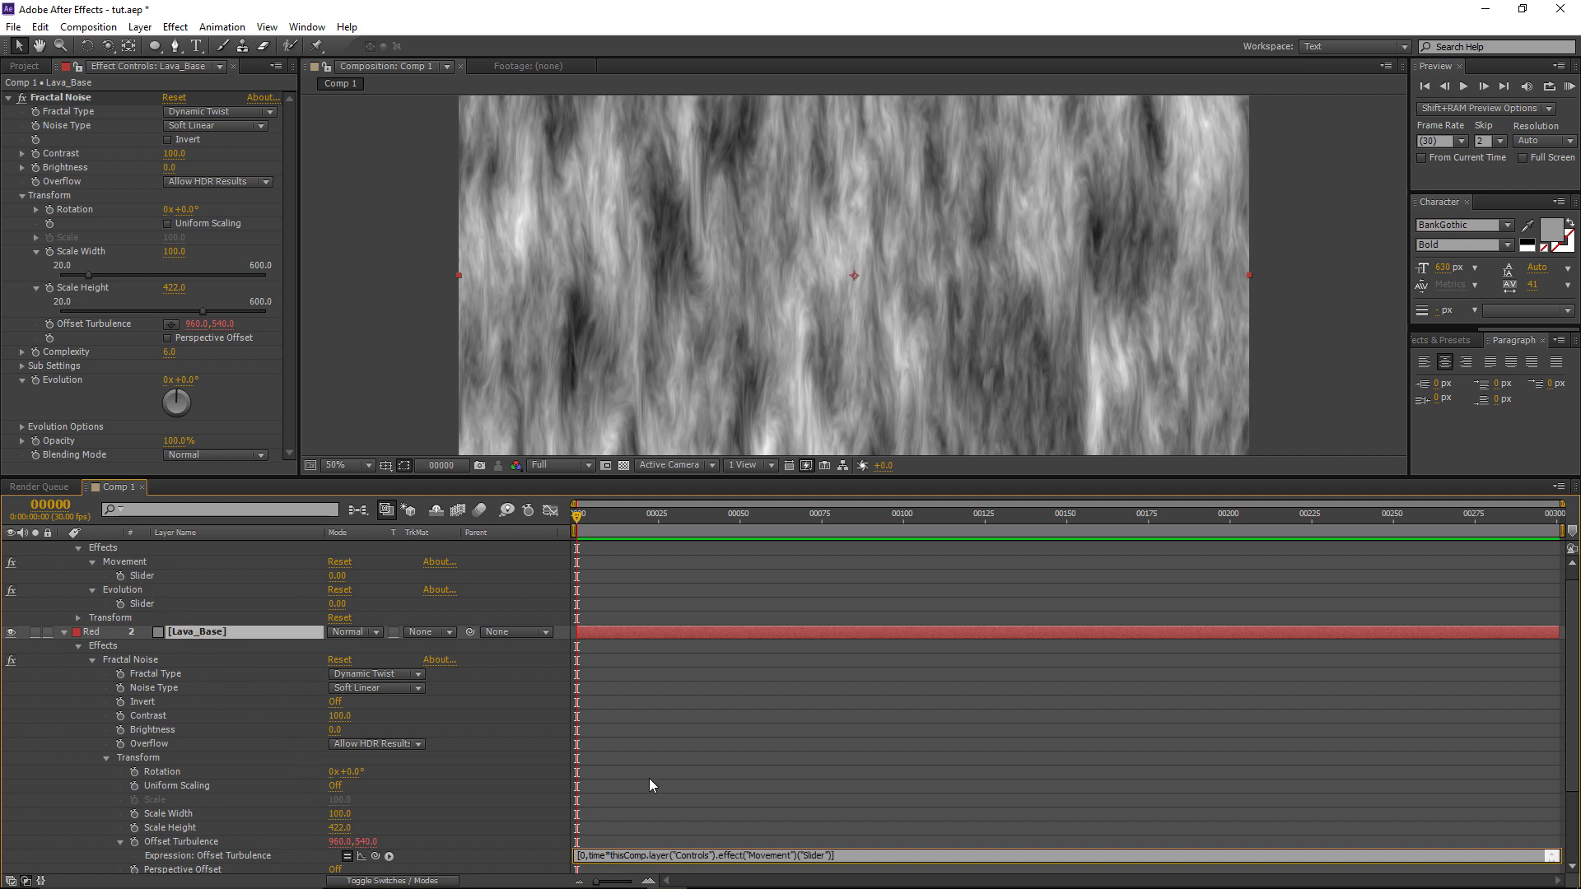
{"action": "type", "text": "]"}
{"action": "left_click", "coordinate": [629, 741]}
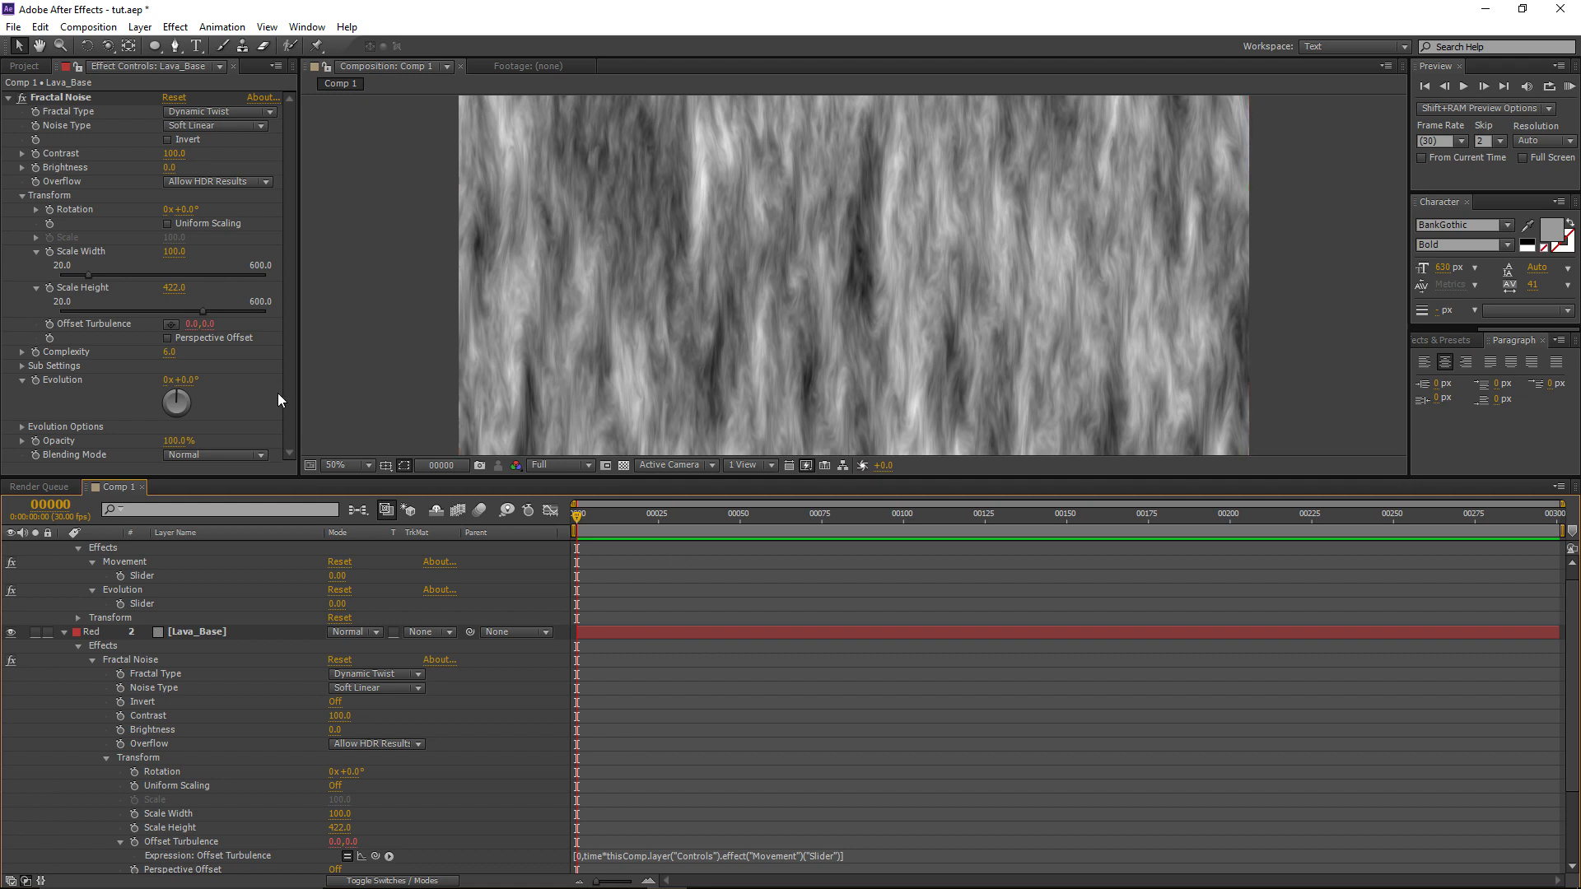
Step: Set the Movement slider of the Controls layer to 50 and scrub through the timeline to check the motion
{"action": "scroll", "coordinate": [209, 576], "scroll_direction": "up", "scroll_amount": 1}
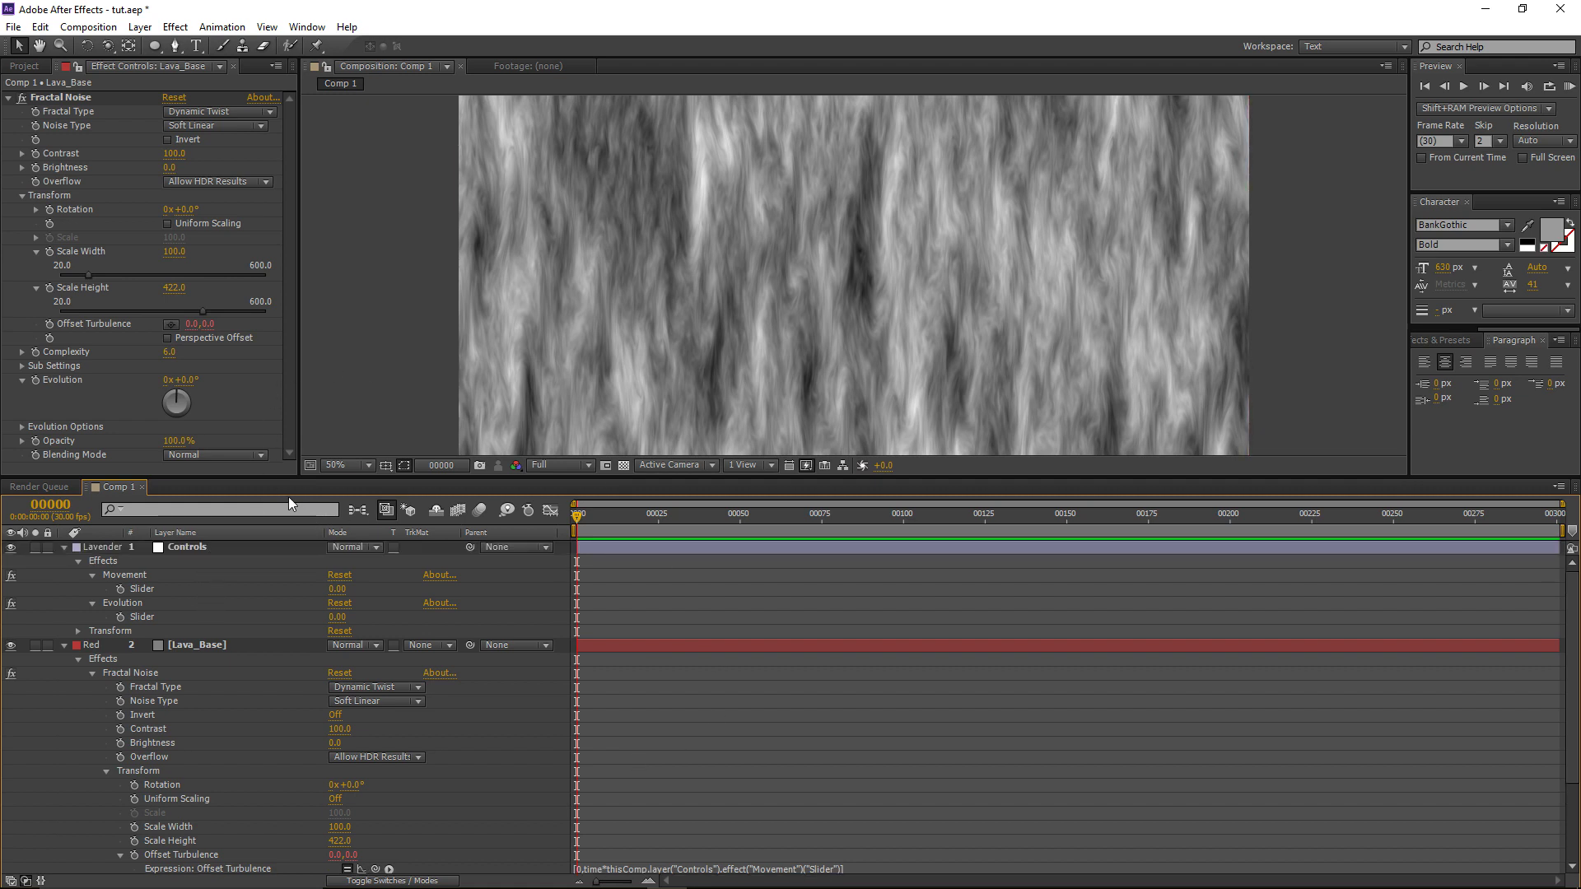
{"action": "left_click_drag", "start_coordinate": [260, 479], "coordinate": [255, 555]}
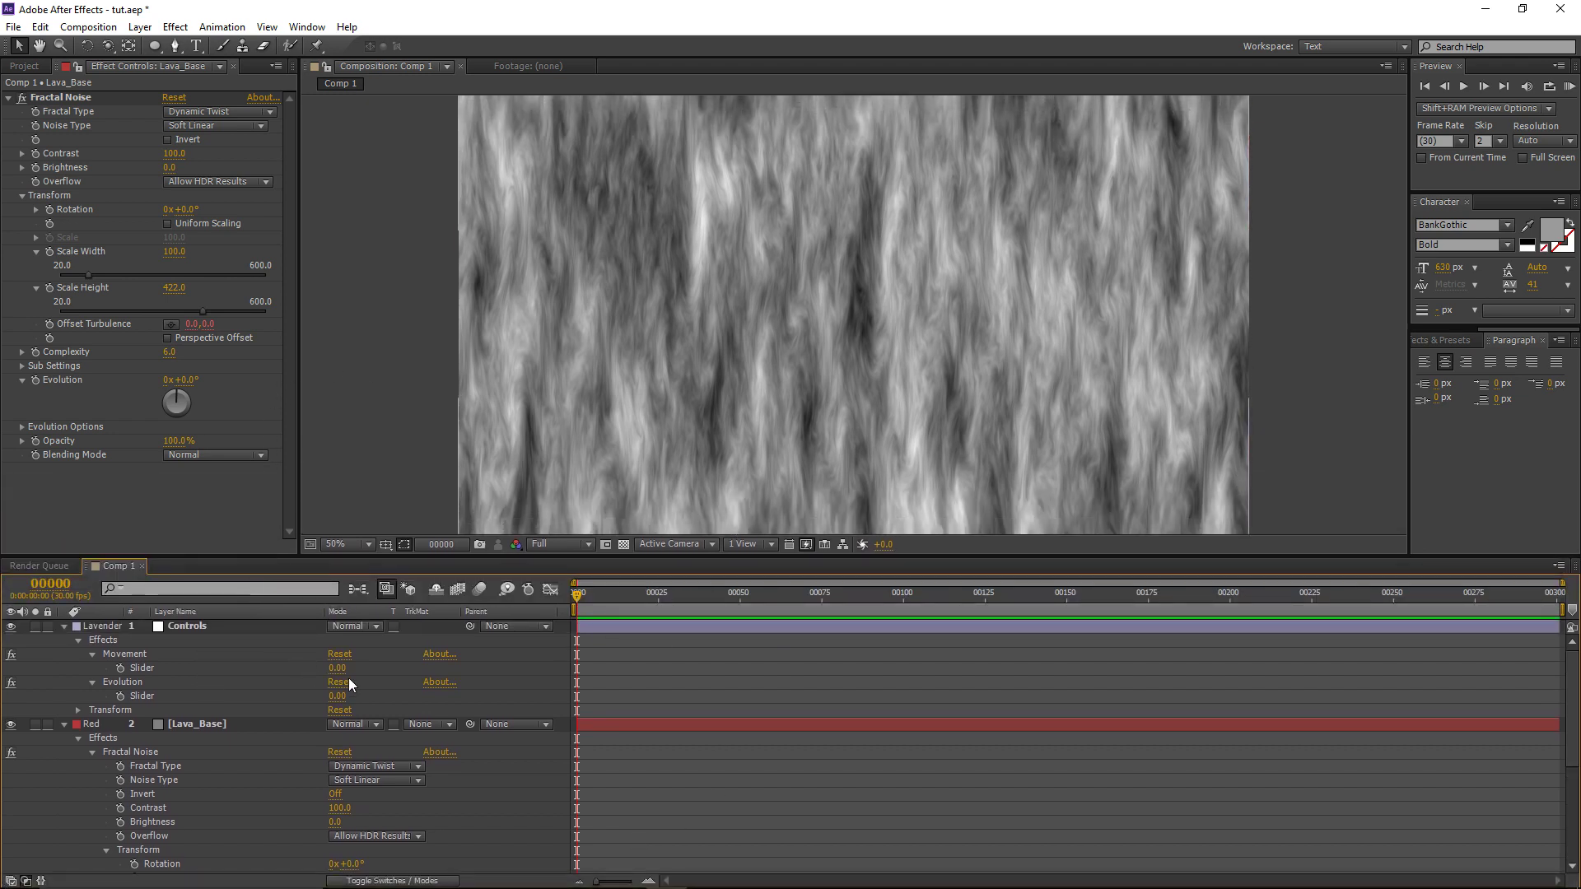
{"action": "left_click", "coordinate": [149, 668]}
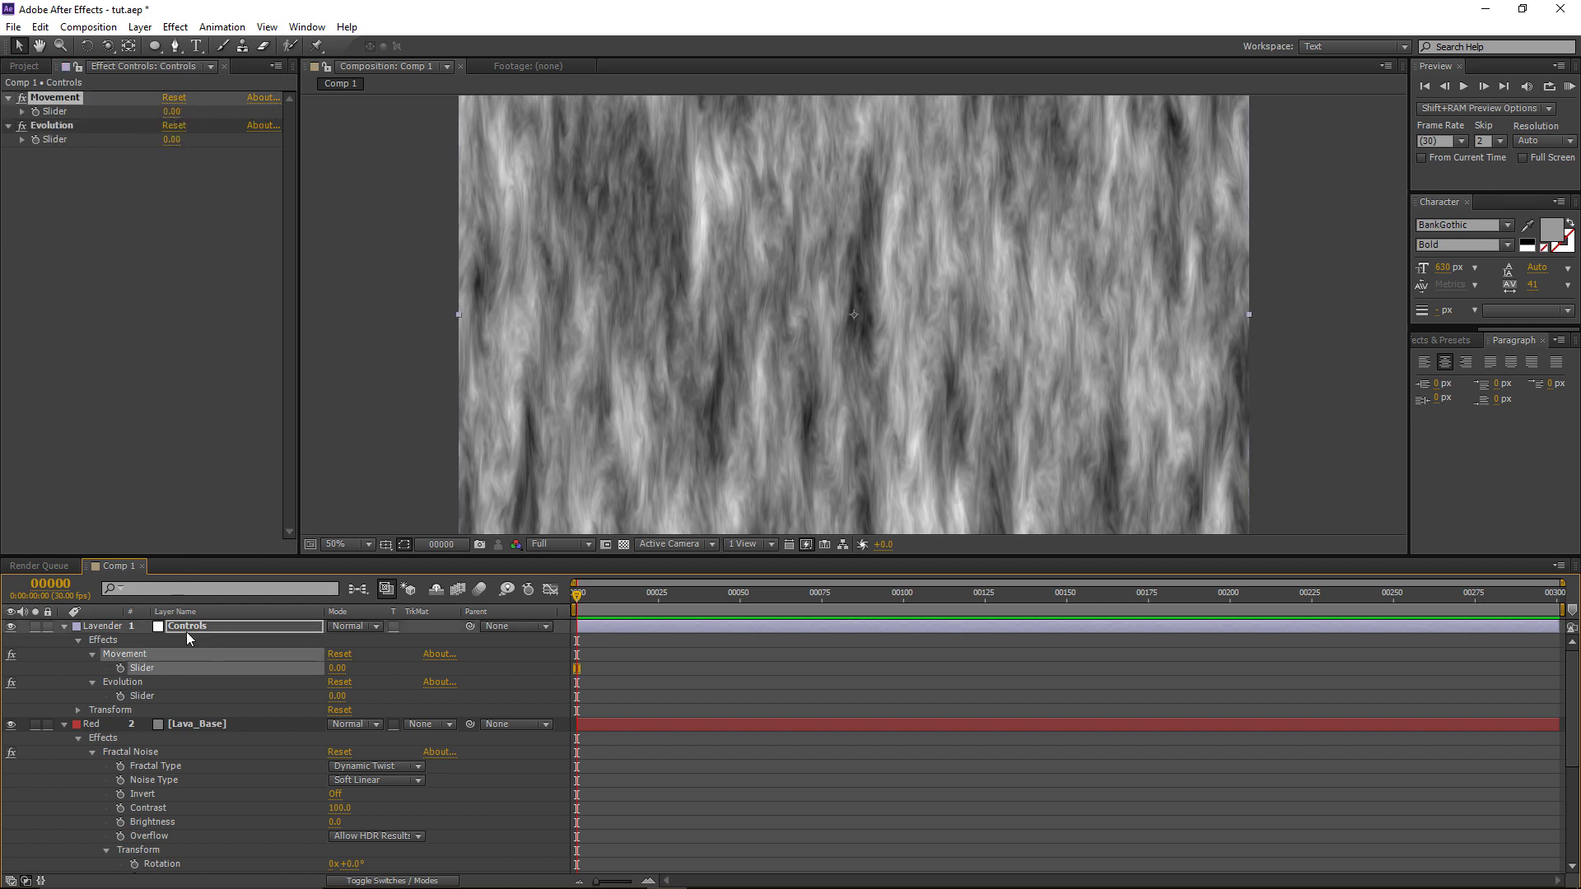
{"action": "left_click", "coordinate": [173, 112]}
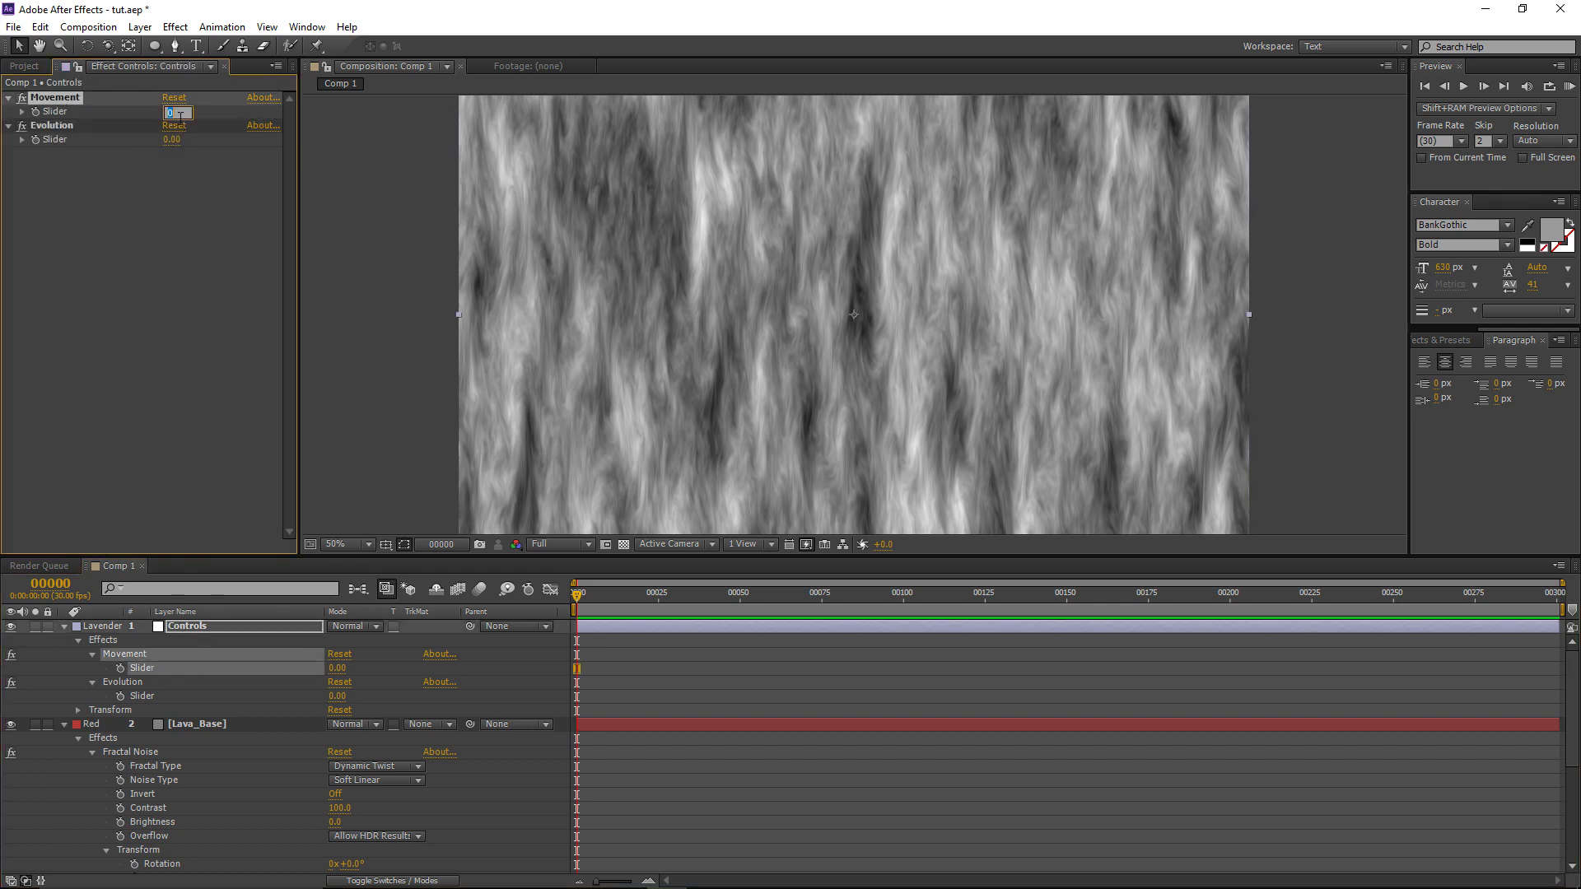
{"action": "type", "text": "50"}
{"action": "key", "text": "Return"}
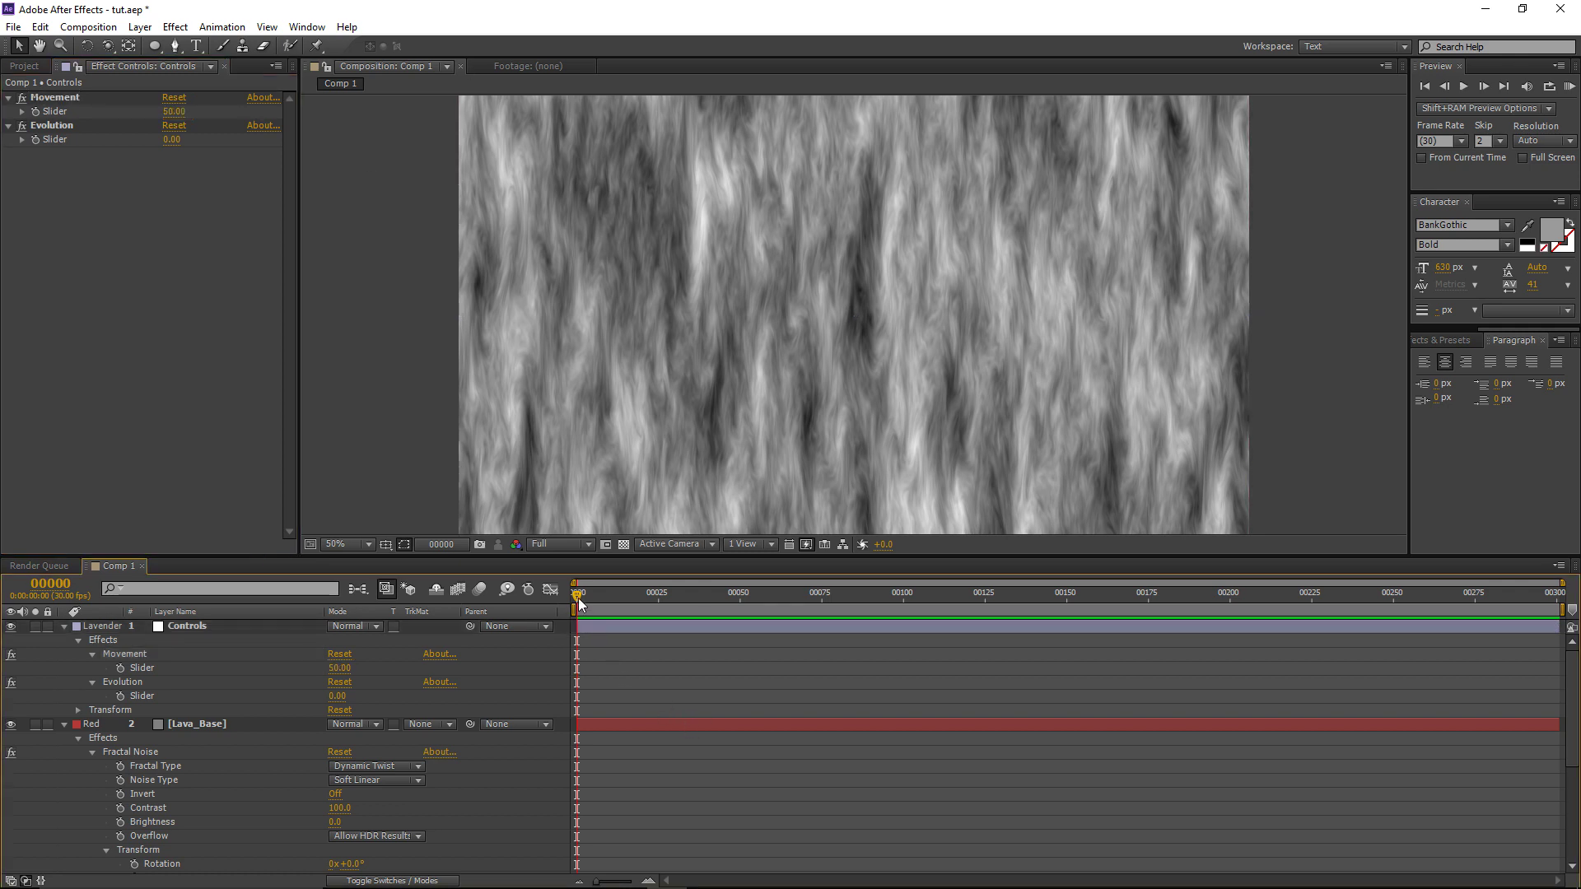
{"action": "left_click_drag", "start_coordinate": [578, 598], "coordinate": [900, 613]}
Step: Raise the Movement slider to 250 and scrub through the timeline to check the faster motion
{"action": "left_click", "coordinate": [174, 112]}
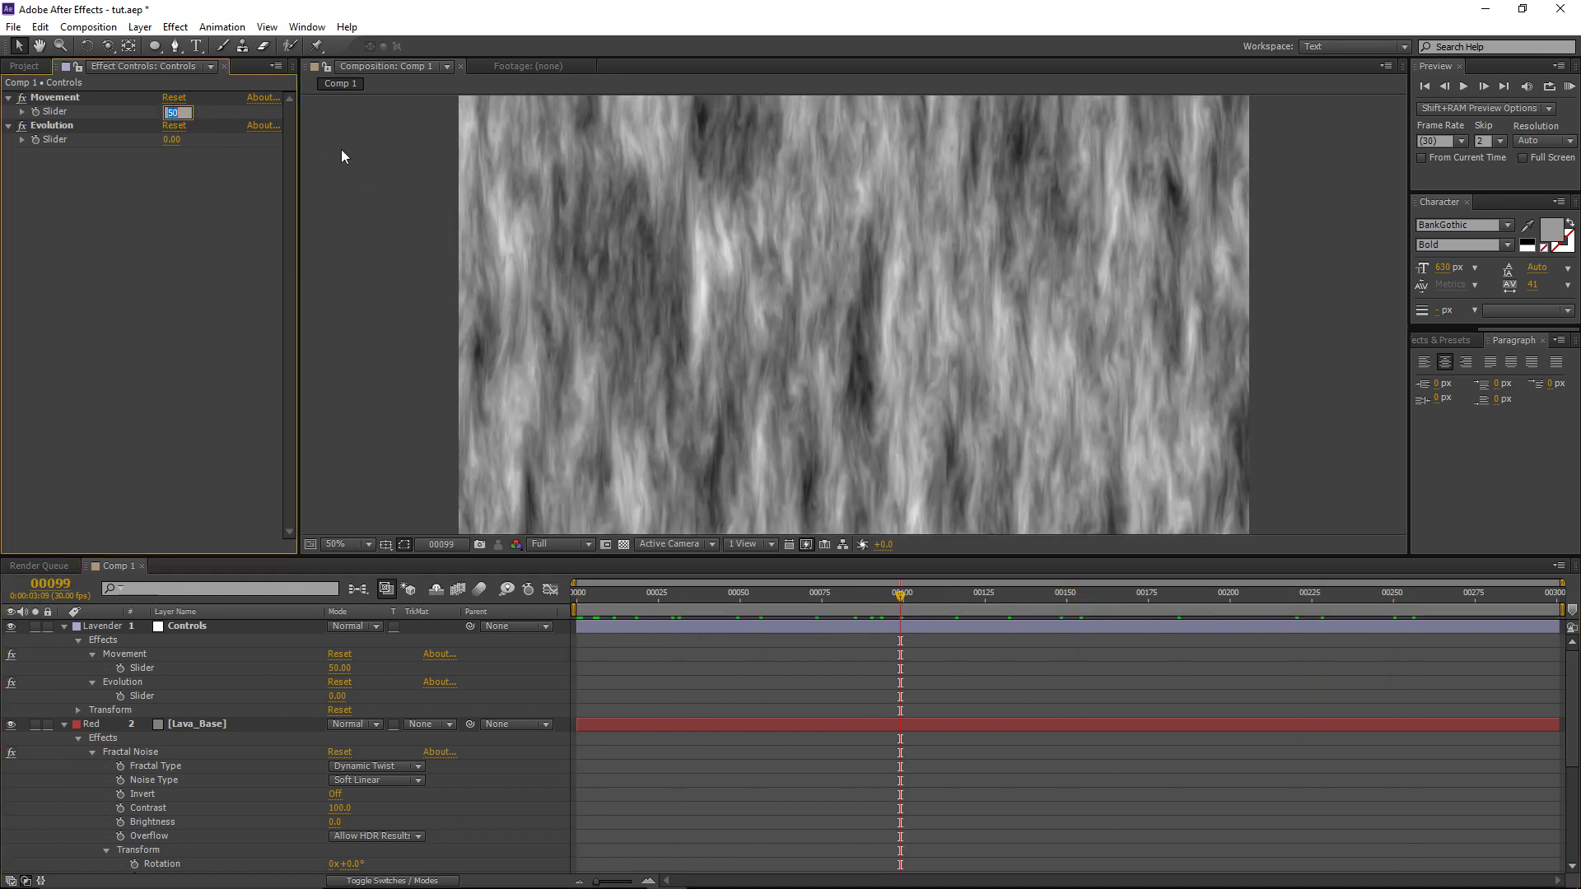
{"action": "type", "text": "250"}
{"action": "left_click", "coordinate": [708, 647]}
{"action": "mouse_move", "coordinate": [898, 603]}
{"action": "left_mouse_down"}
{"action": "mouse_move", "coordinate": [1314, 616]}
{"action": "mouse_move", "coordinate": [620, 620]}
{"action": "mouse_move", "coordinate": [884, 617]}
{"action": "left_mouse_up"}
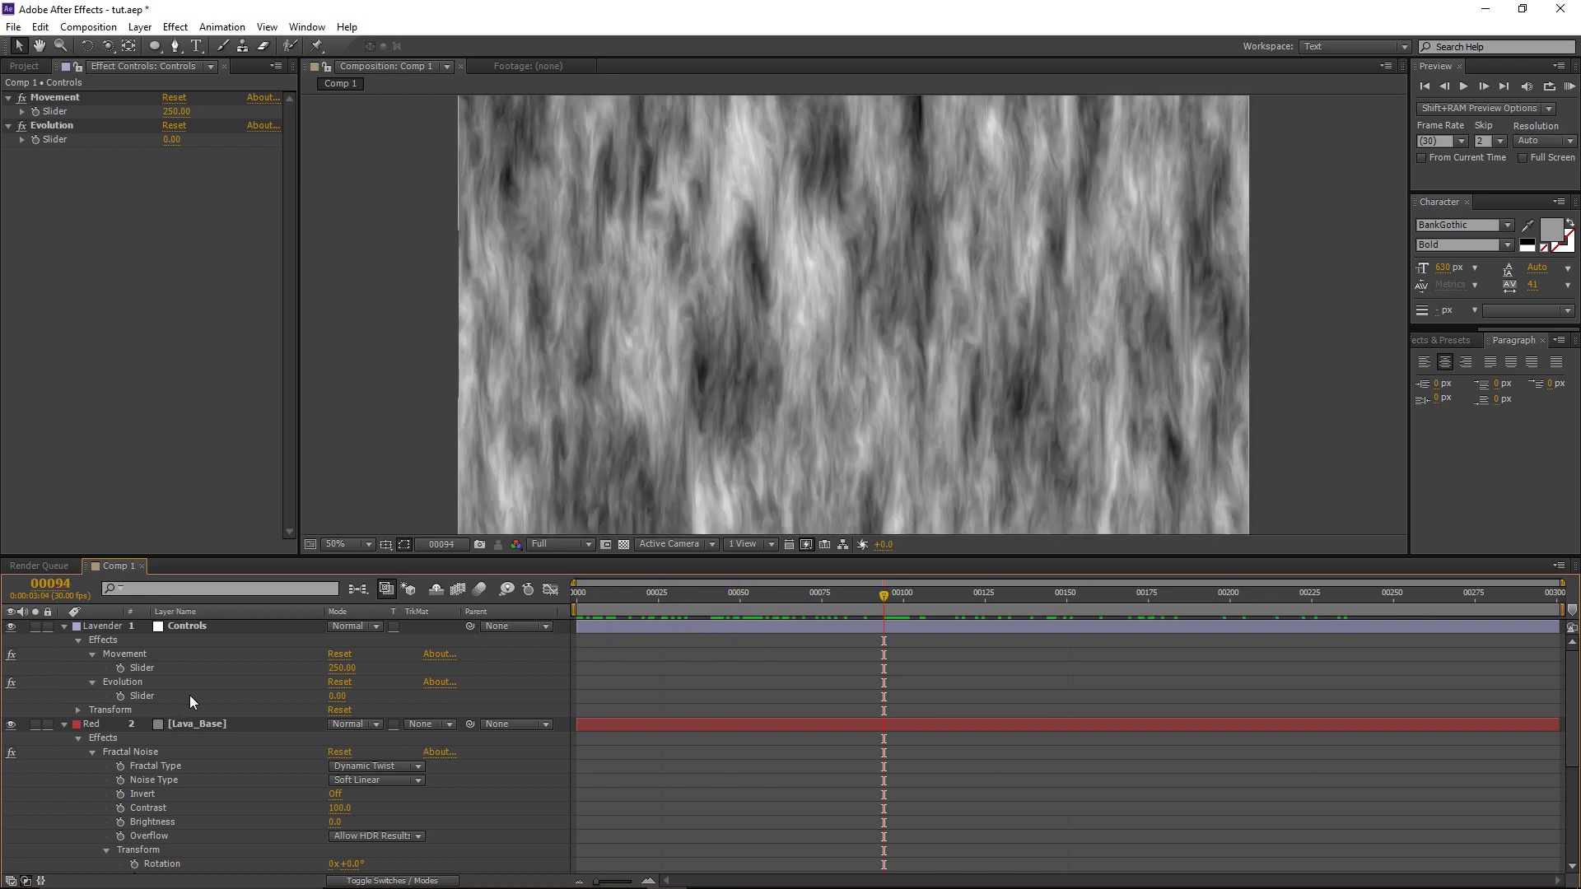
Step: Give Lava_Base's Fractal Noise Evolution the expression time*thisComp.layer("Controls").effect("Evolution")("Slider")
{"action": "scroll", "coordinate": [194, 708], "scroll_direction": "down", "scroll_amount": 7}
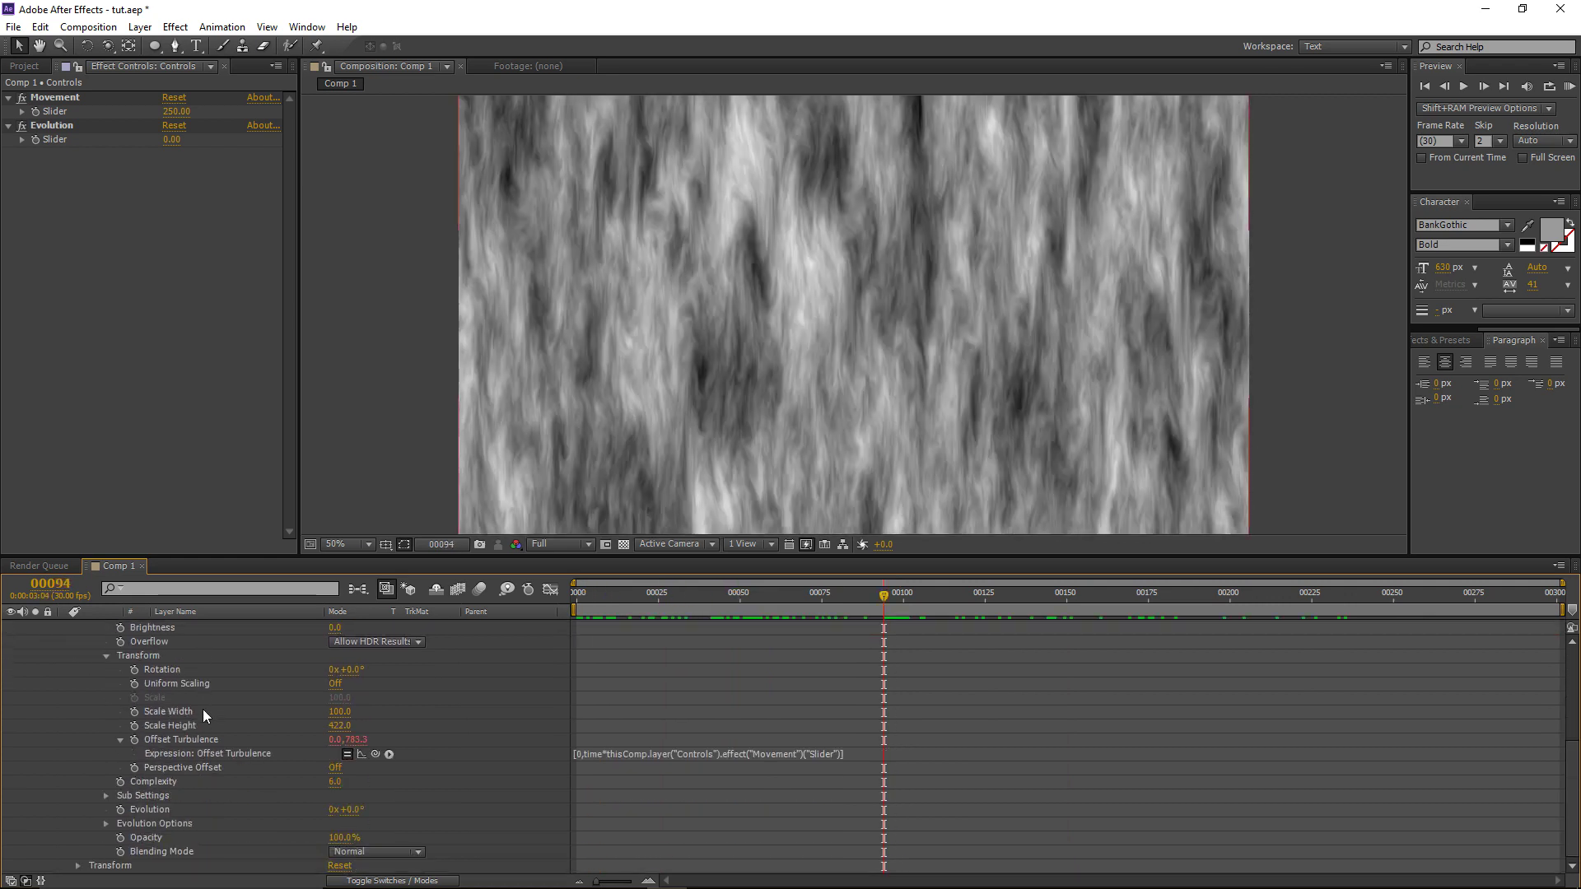
{"action": "scroll", "coordinate": [99, 729], "scroll_direction": "up", "scroll_amount": 6}
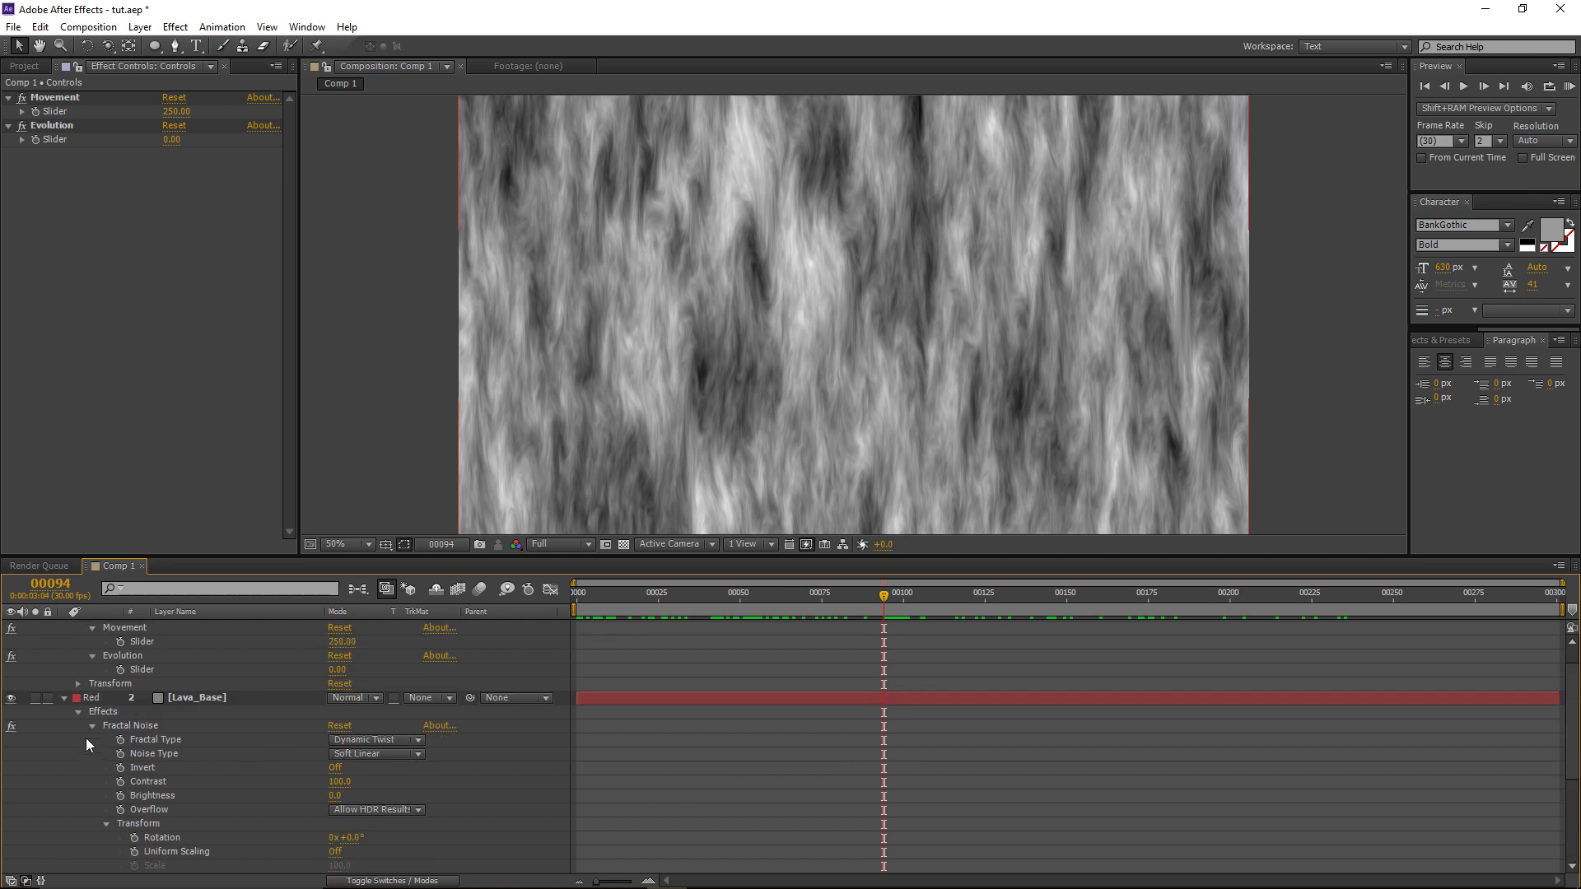
{"action": "left_click", "coordinate": [92, 726]}
{"action": "left_click", "coordinate": [210, 721]}
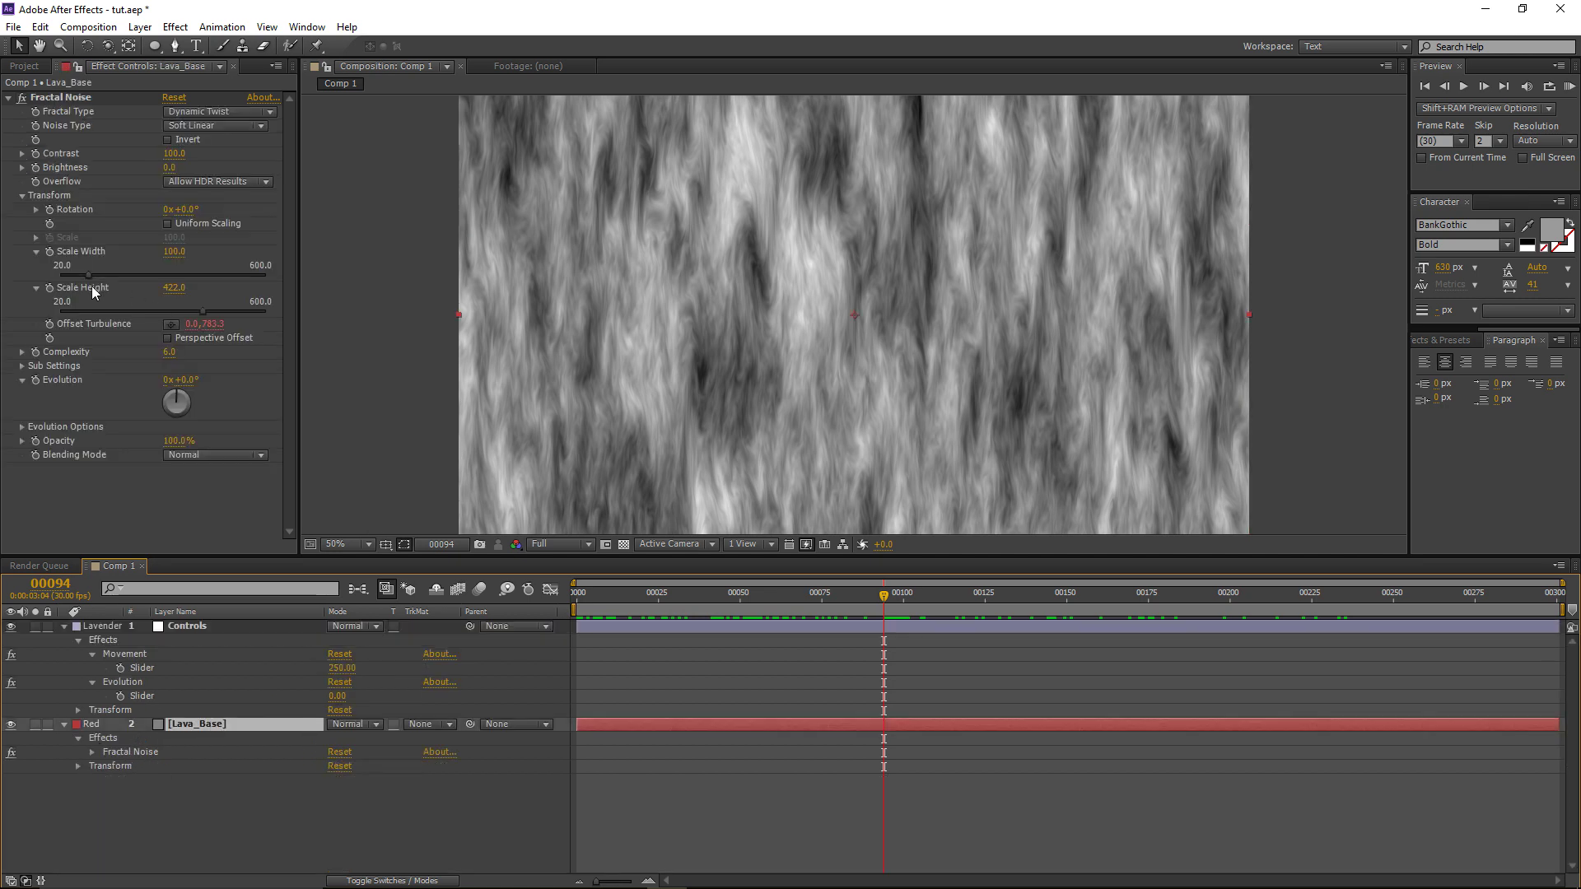
{"action": "left_click", "coordinate": [36, 380], "text": "alt"}
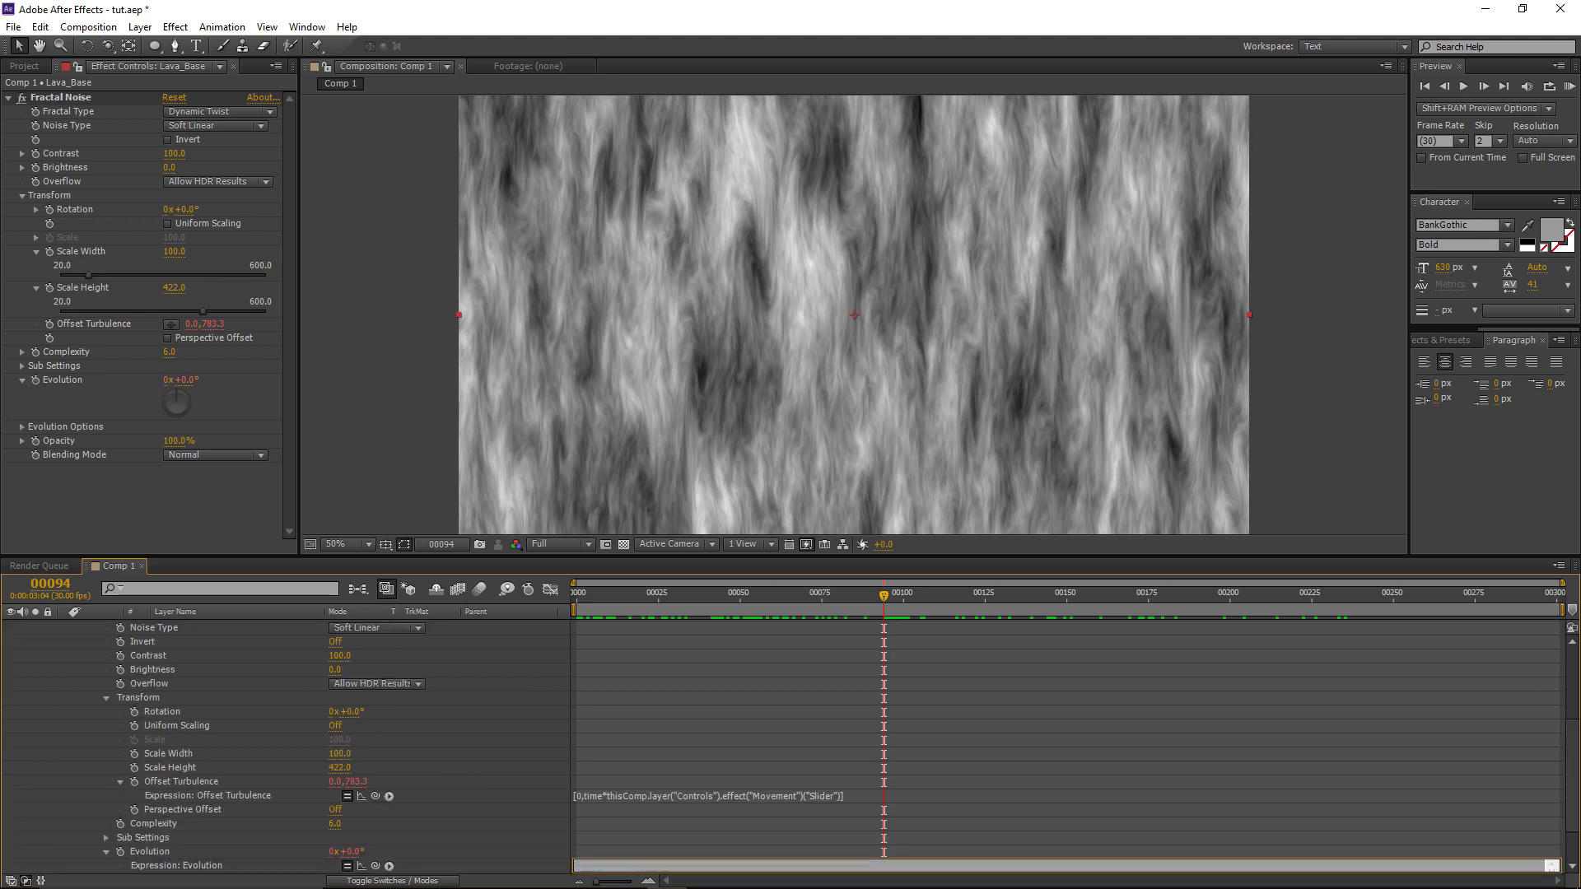
{"action": "type", "text": "me*"}
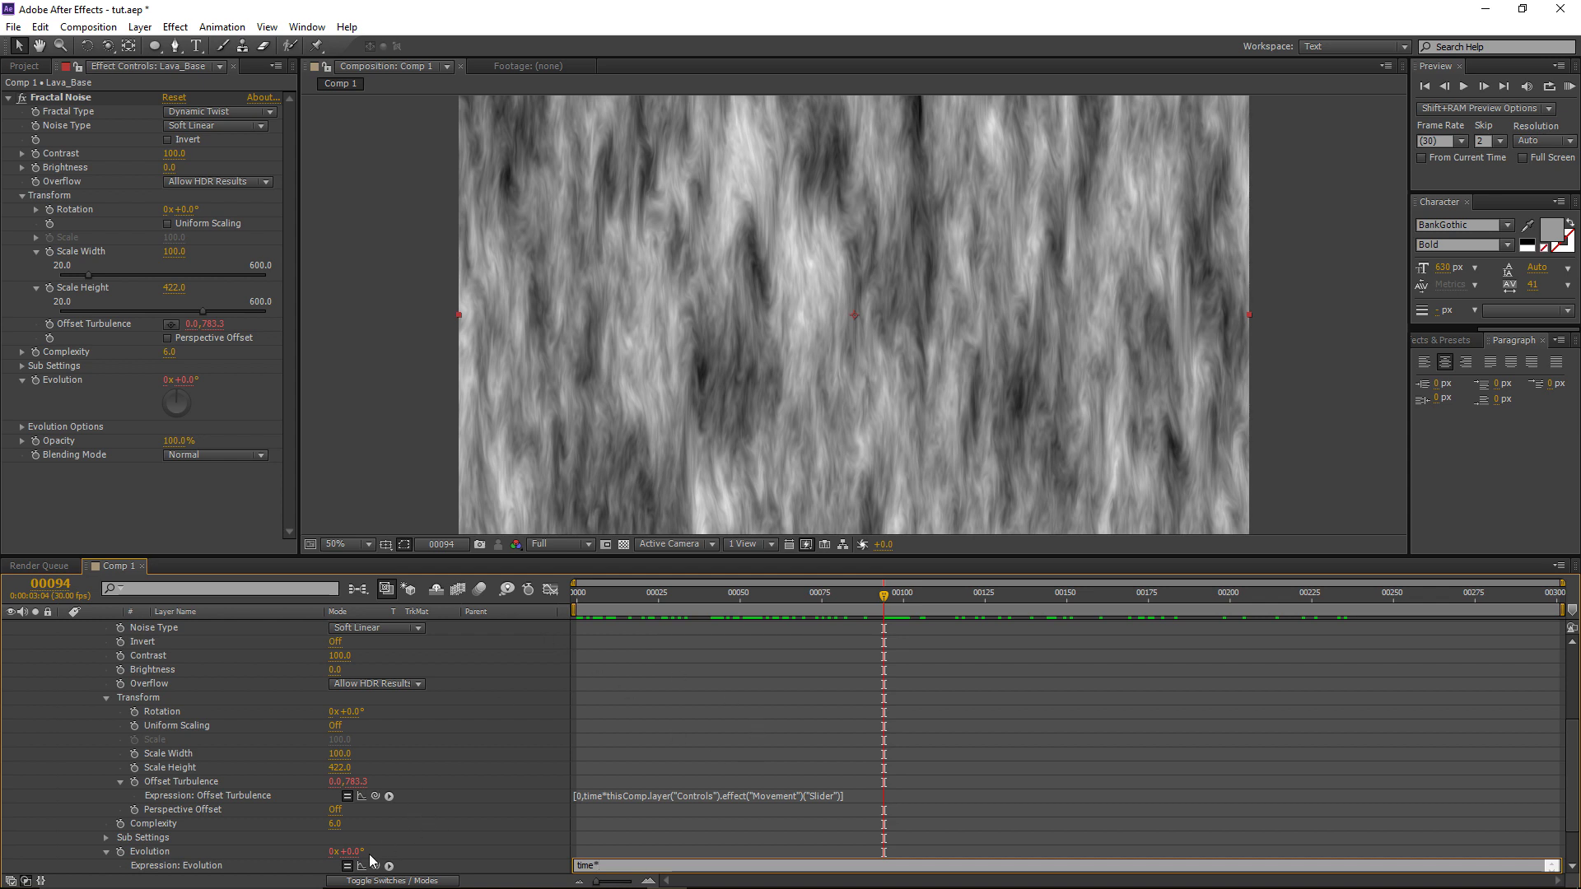
{"action": "mouse_move", "coordinate": [374, 867]}
{"action": "left_mouse_down"}
{"action": "mouse_move", "coordinate": [372, 814]}
{"action": "mouse_move", "coordinate": [278, 615]}
{"action": "mouse_move", "coordinate": [257, 644]}
{"action": "mouse_move", "coordinate": [257, 626]}
{"action": "mouse_move", "coordinate": [150, 695]}
{"action": "left_mouse_up"}
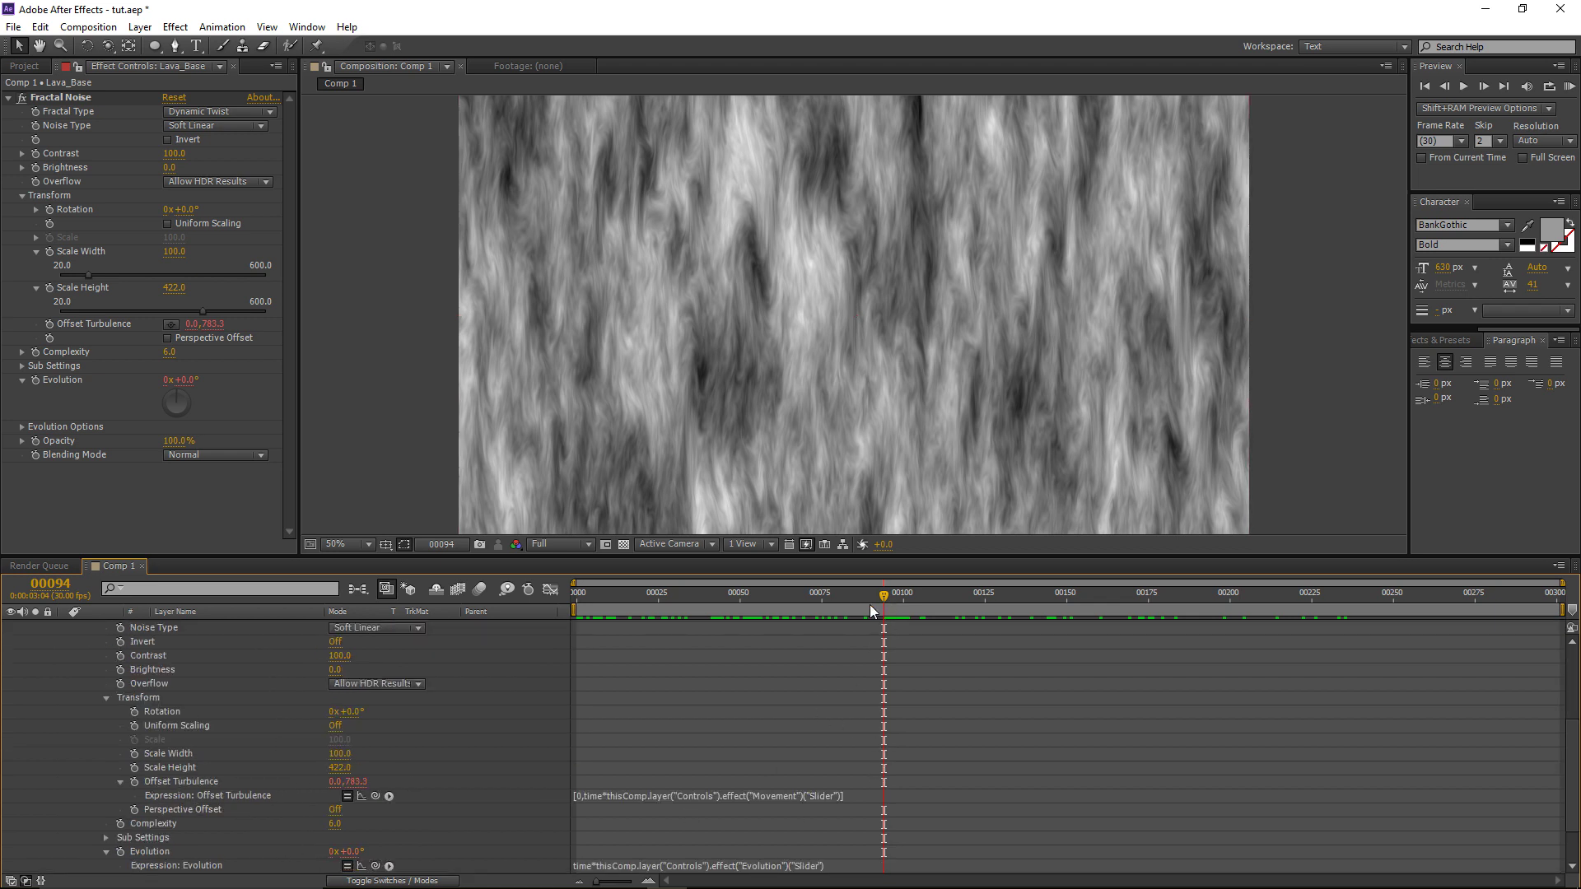
Step: Set the Evolution slider of the Controls layer to 25 and scrub through the timeline to check the change
{"action": "scroll", "coordinate": [216, 710], "scroll_direction": "up", "scroll_amount": 5}
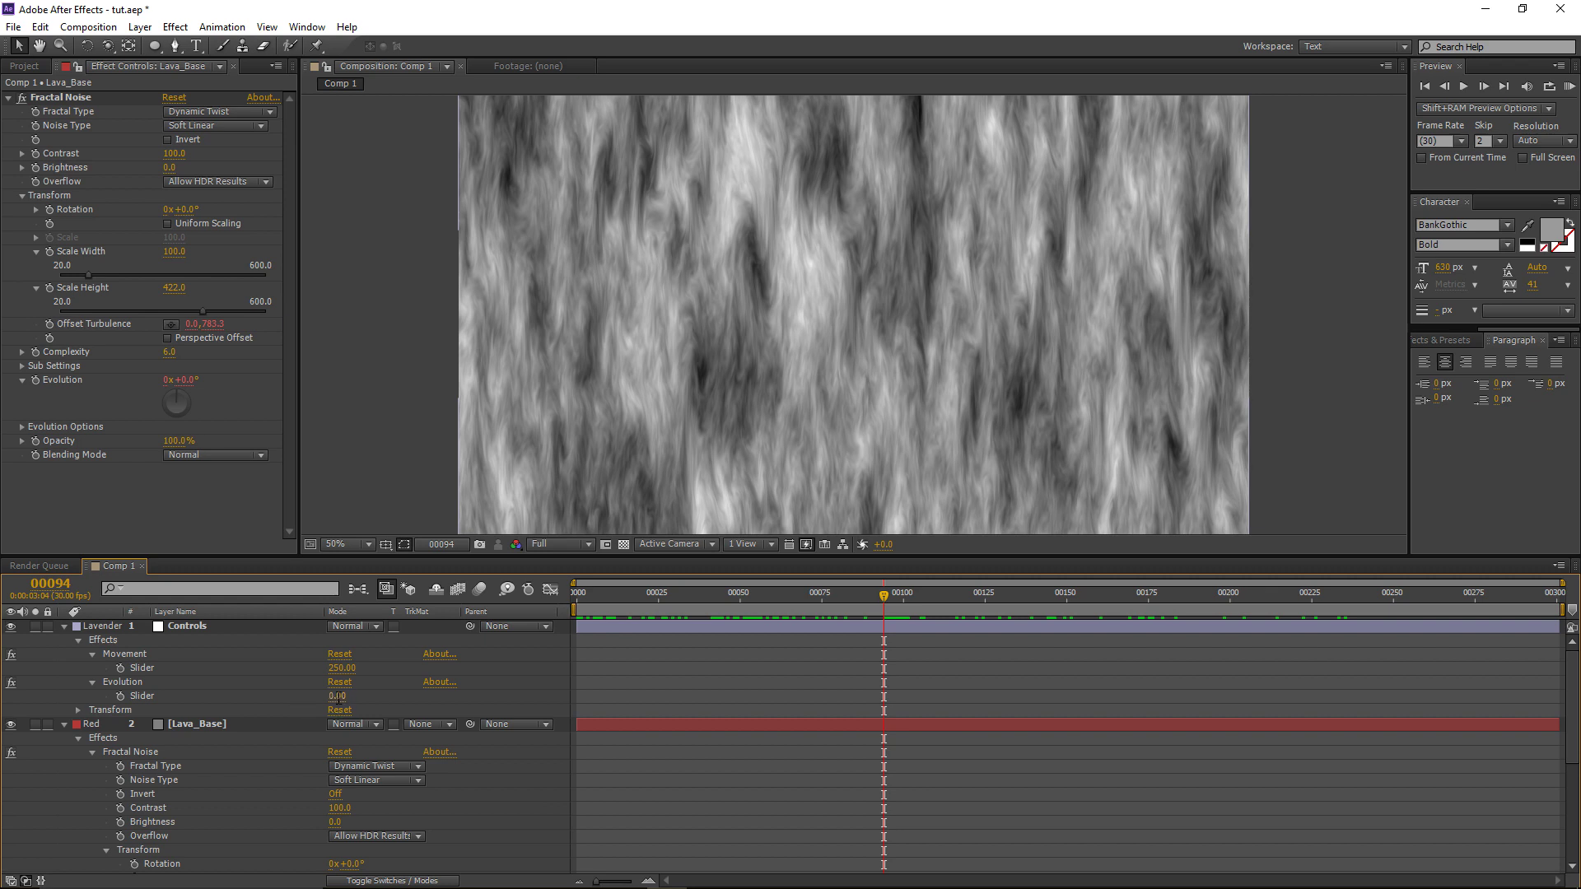
{"action": "type", "text": "25"}
{"action": "key", "text": "Return"}
{"action": "left_click_drag", "start_coordinate": [825, 604], "coordinate": [726, 627]}
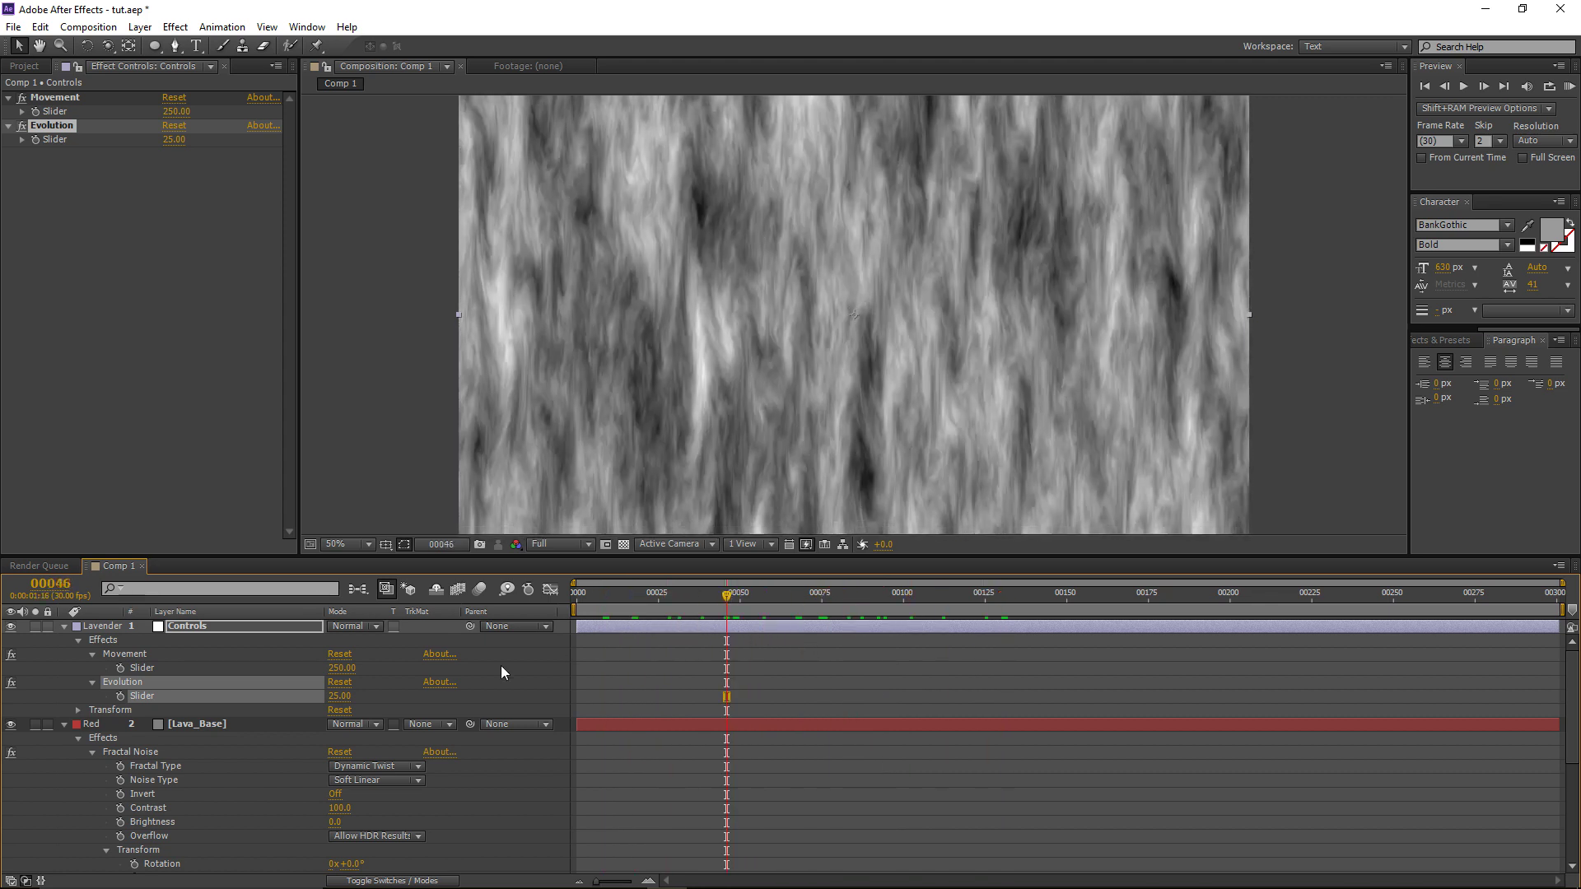
Step: Set the Evolution slider to 75, enlarge the composition viewing area and play a preview of the animation
{"action": "left_click", "coordinate": [338, 697]}
{"action": "type", "text": "75"}
{"action": "left_click", "coordinate": [625, 680]}
{"action": "left_click_drag", "start_coordinate": [634, 557], "coordinate": [640, 646]}
{"action": "key", "text": "space"}
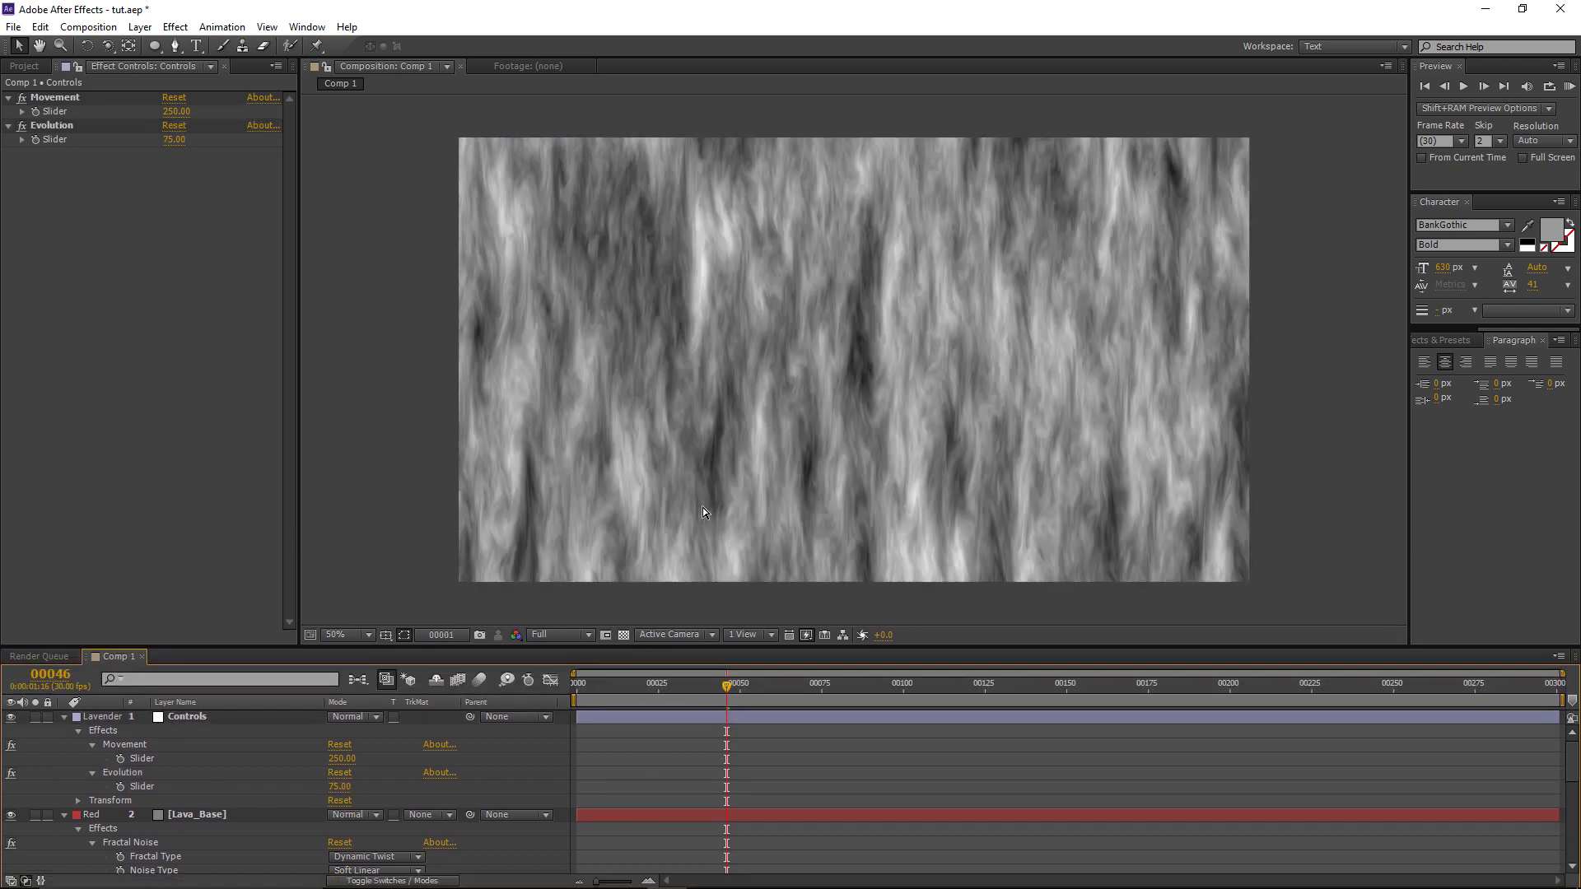
{"action": "key", "text": "space"}
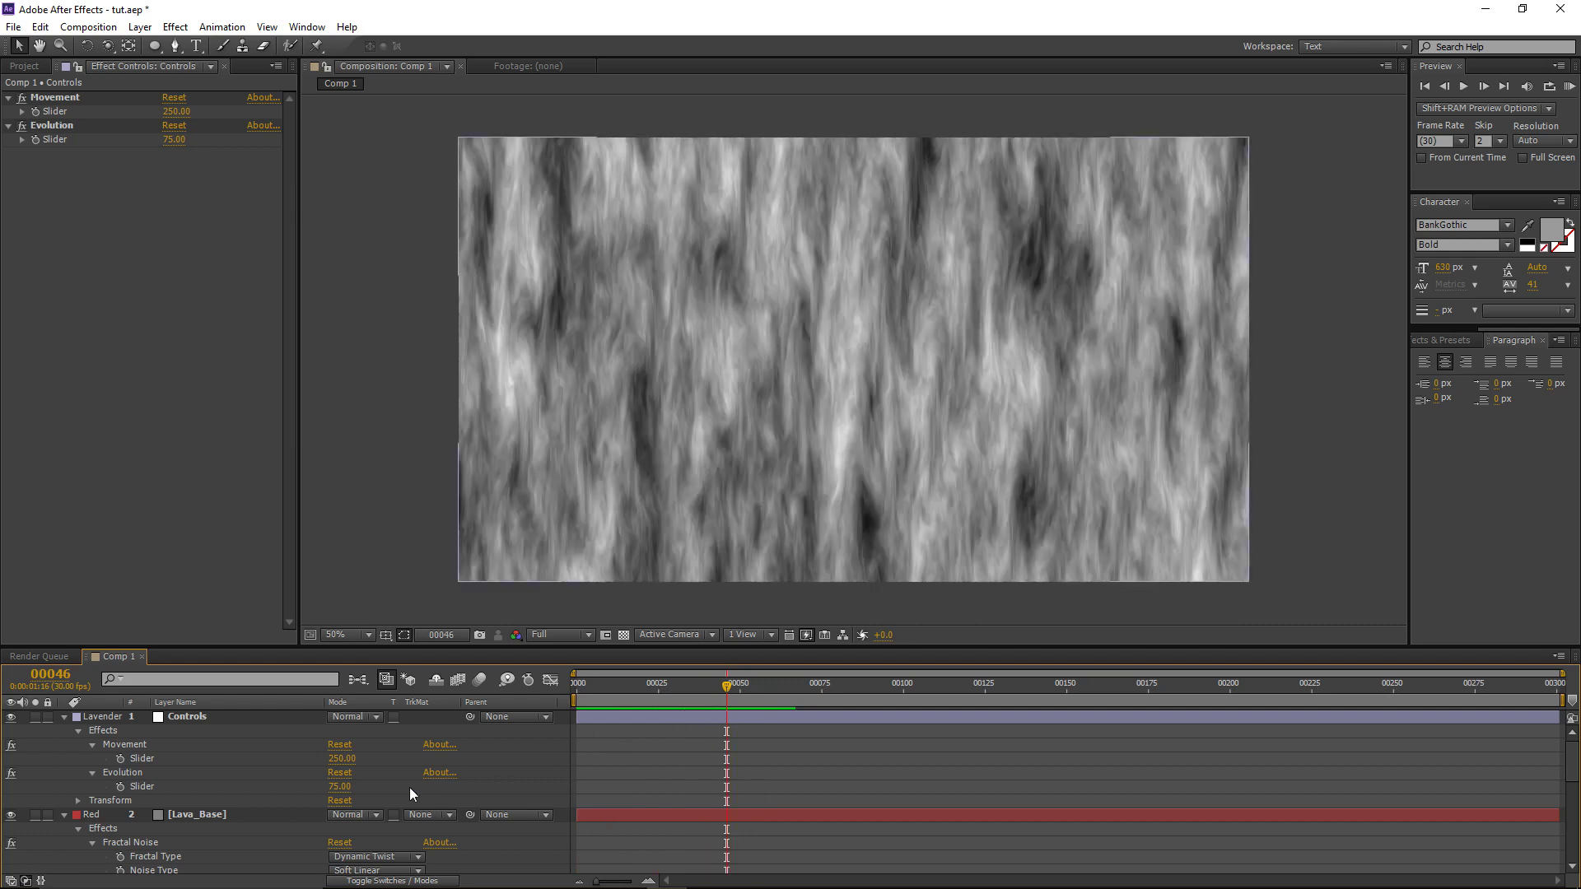
Step: Set the Movement slider to 150 and the Evolution slider to 100, and preview the animation
{"action": "left_click", "coordinate": [343, 759]}
{"action": "key", "text": "Tab"}
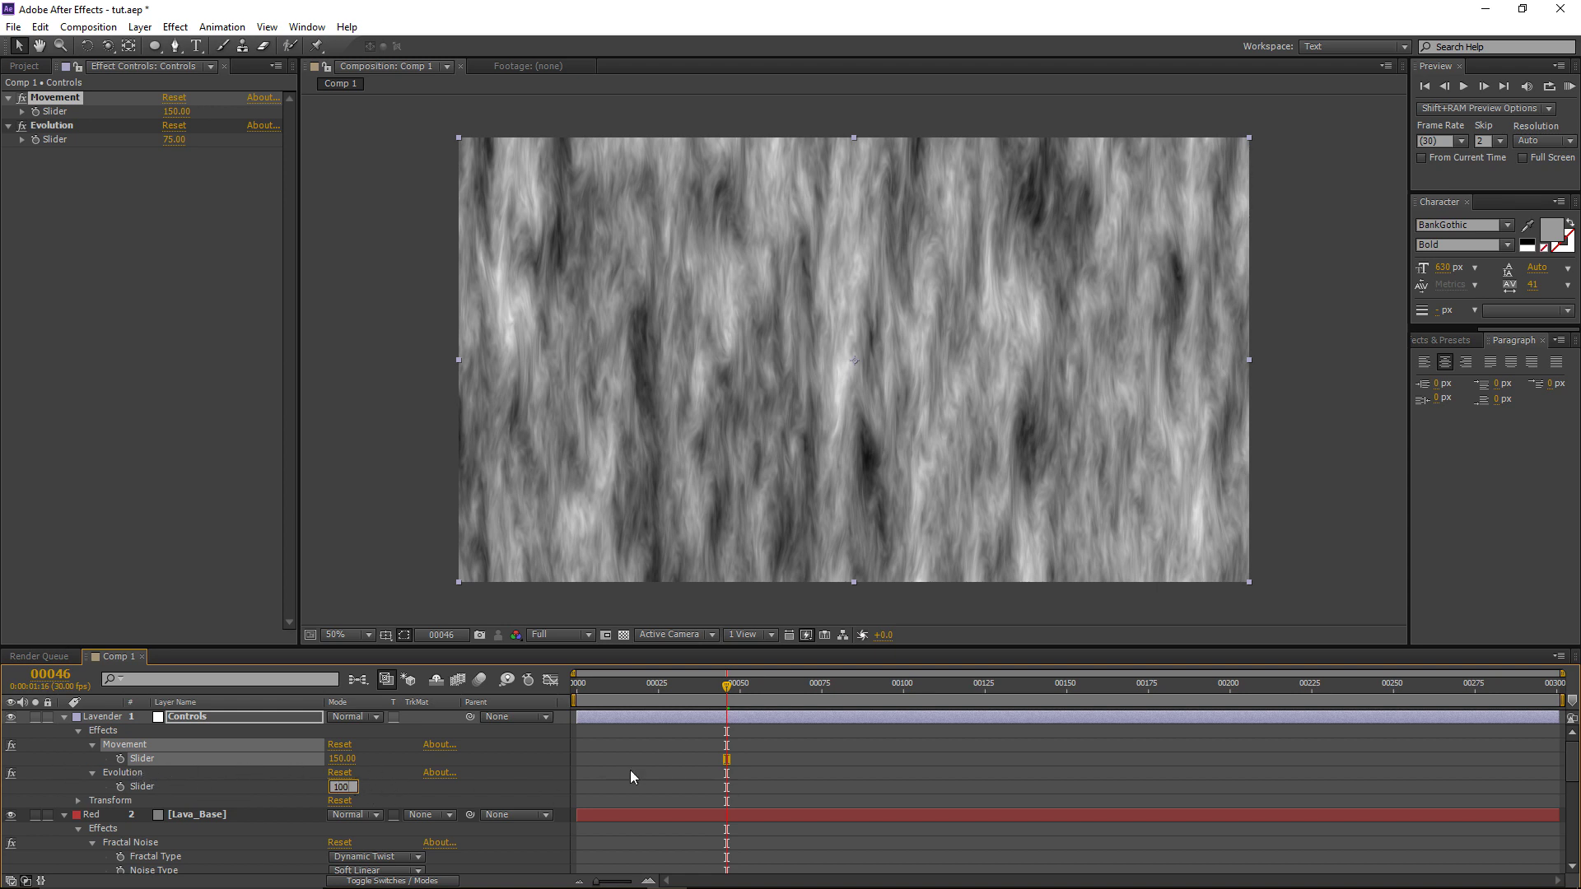
{"action": "type", "text": "100"}
{"action": "key", "text": "Return"}
{"action": "key", "text": "space"}
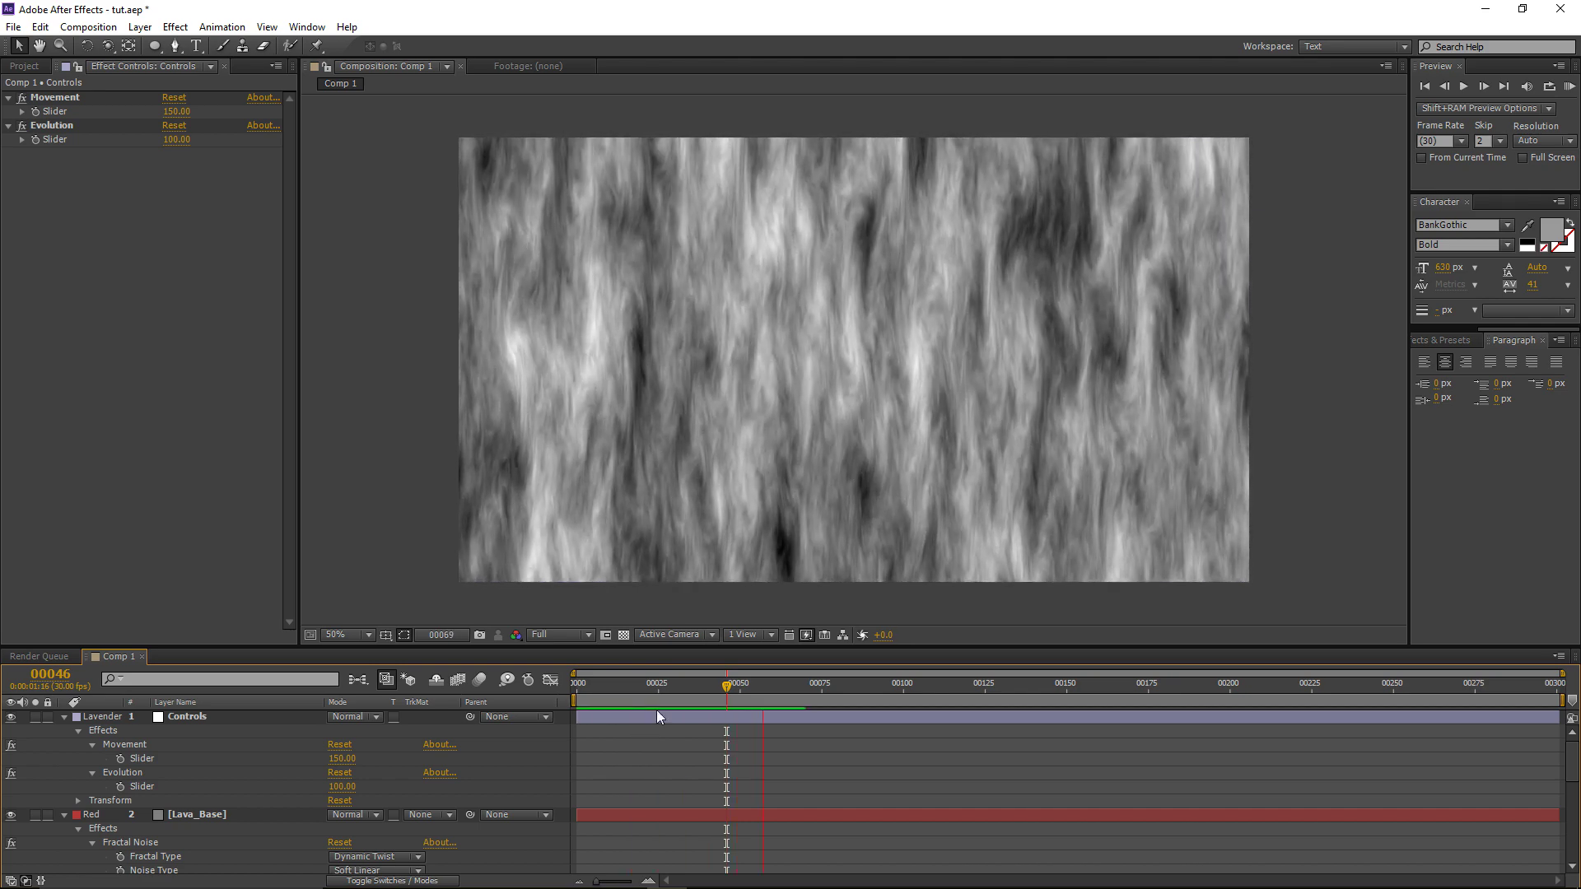
{"action": "key", "text": "space"}
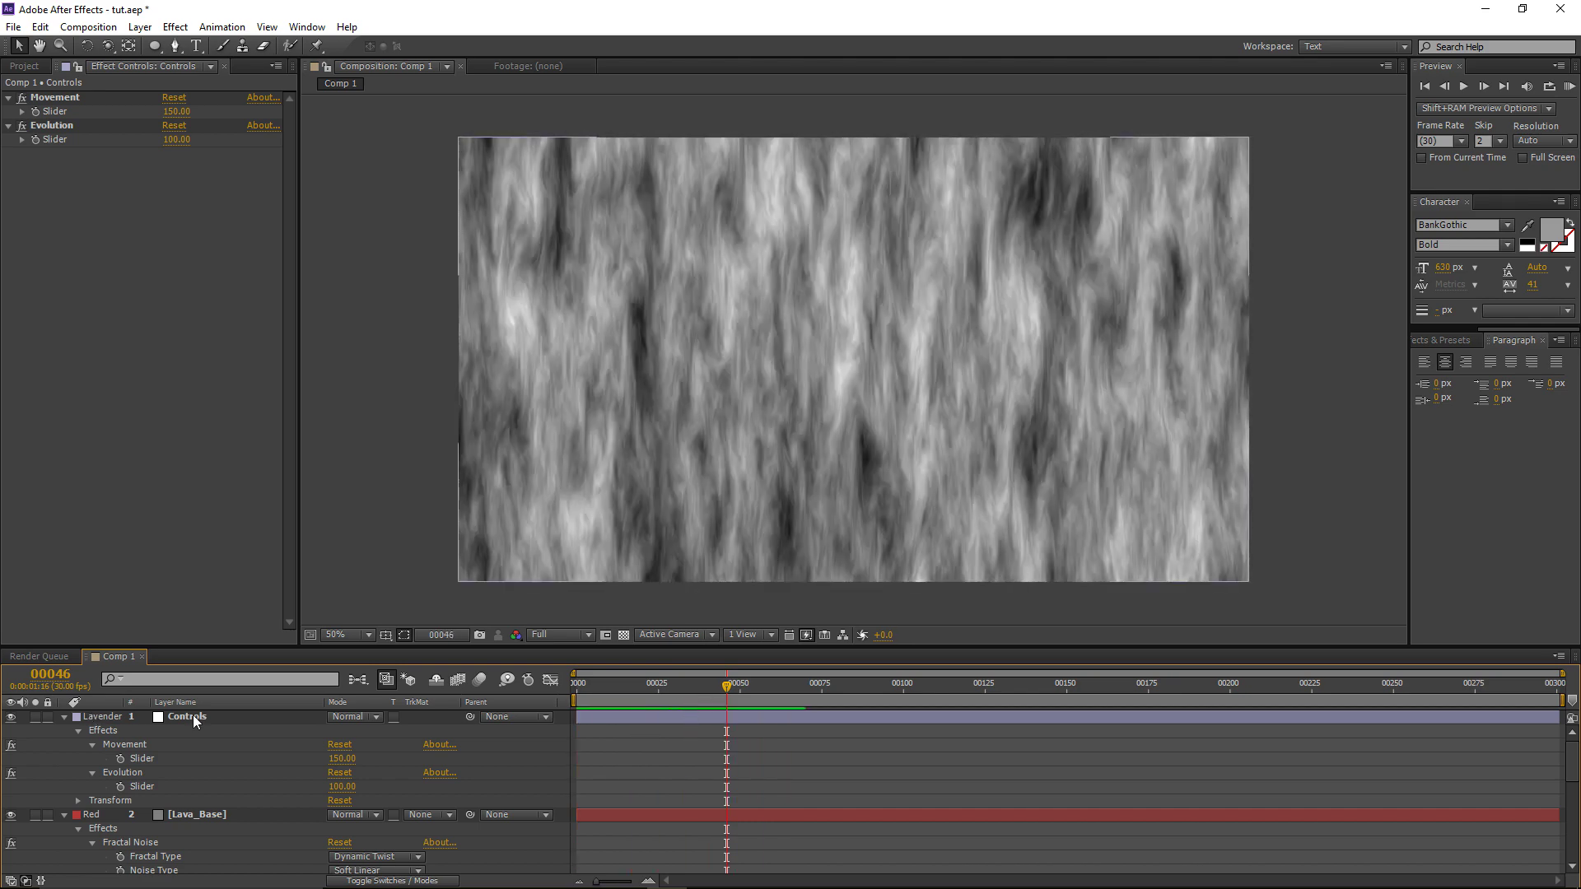
Step: Collapse the properties of the Controls and Lava_Base layers in the timeline and deselect the layers
{"action": "left_click", "coordinate": [100, 717]}
{"action": "left_click", "coordinate": [64, 718]}
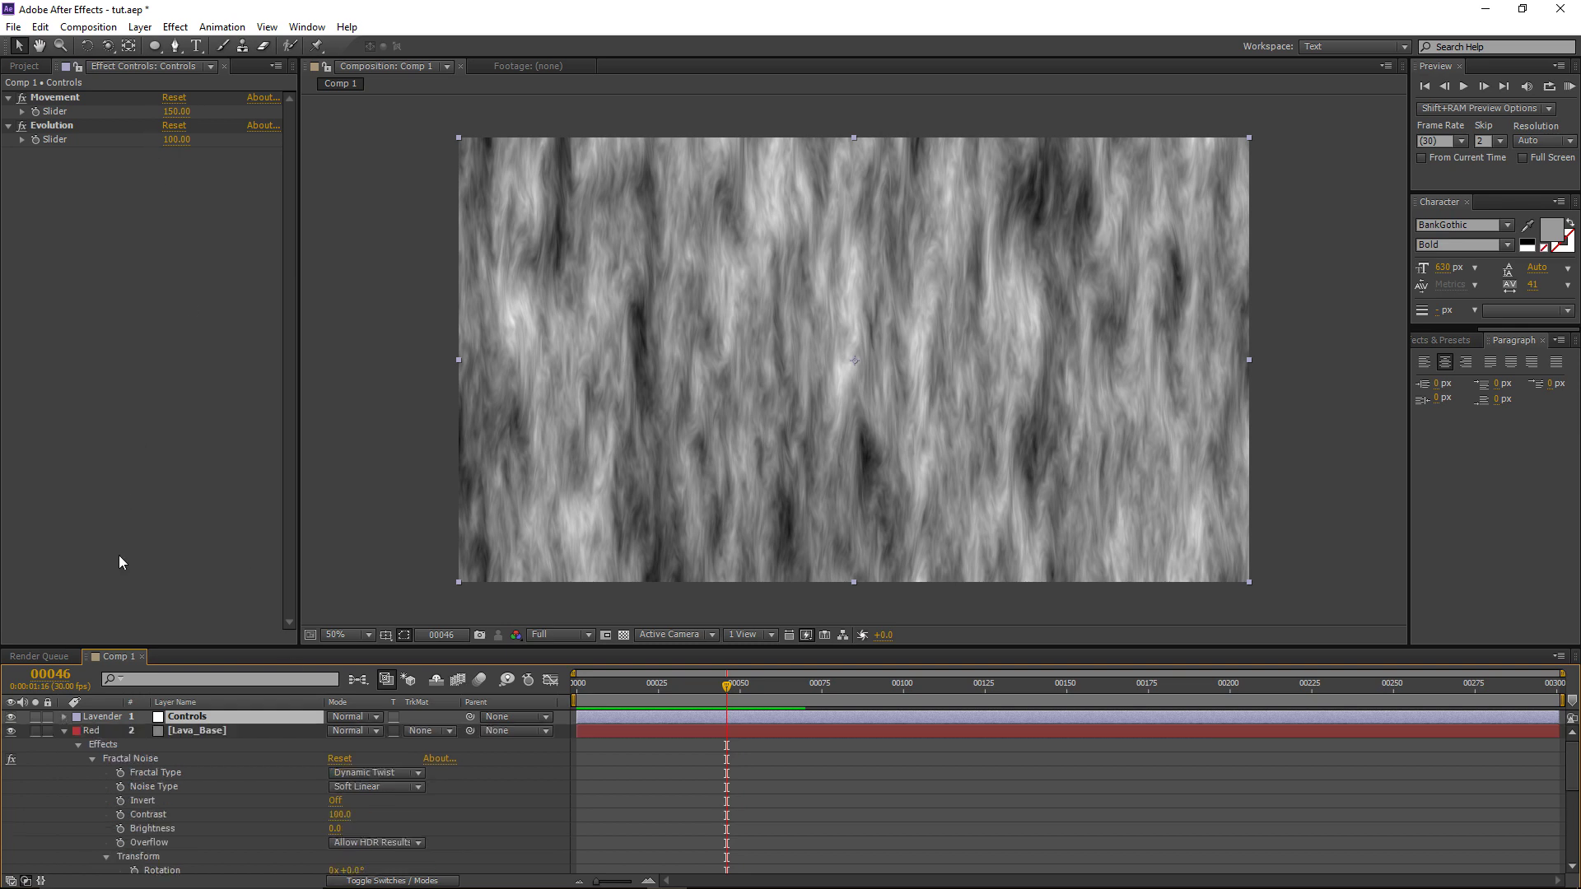
{"action": "left_click", "coordinate": [63, 731]}
{"action": "left_click", "coordinate": [224, 753]}
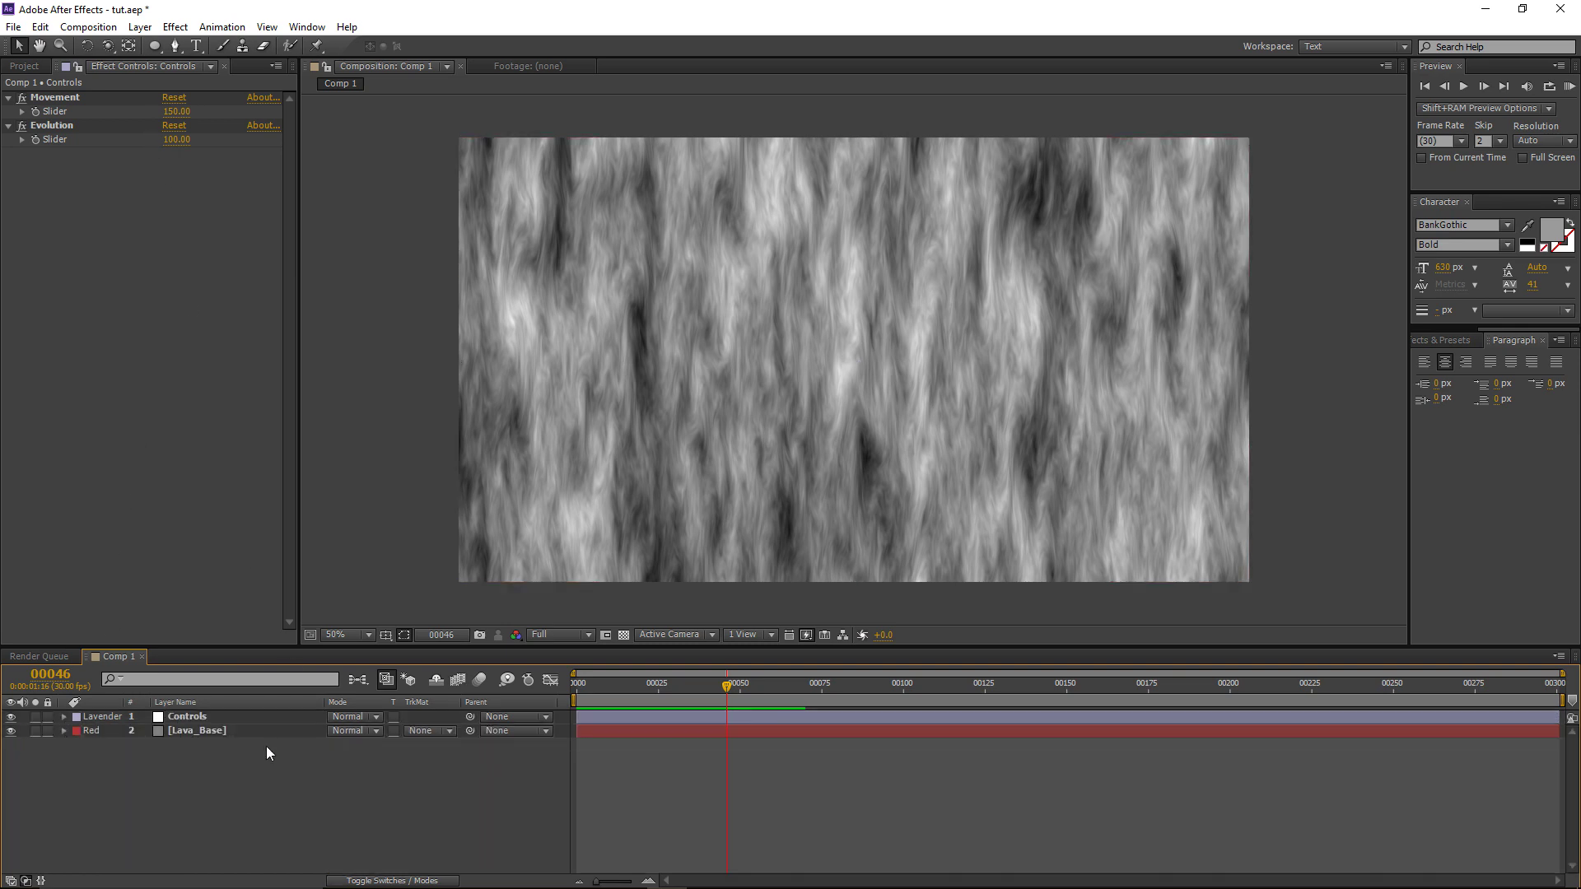
Step: In the Fractal Noise Sub Settings of Lava_Base, raise Sub Scaling to 69.9 and Sub Influence to 79.8, and check another frame
{"action": "left_click", "coordinate": [195, 731]}
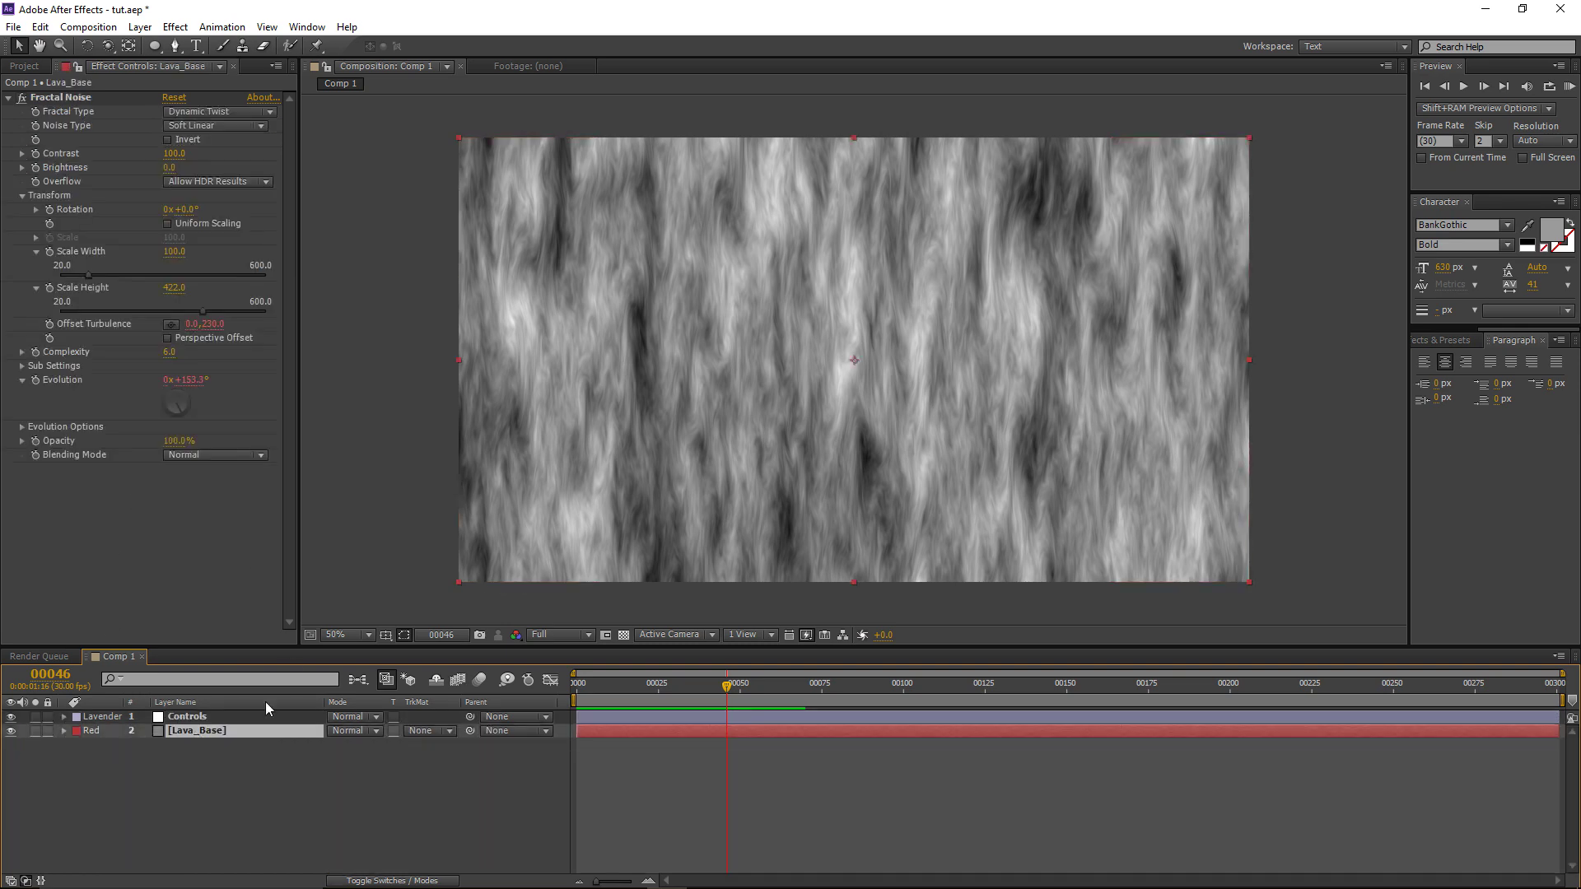
{"action": "left_click", "coordinate": [22, 365]}
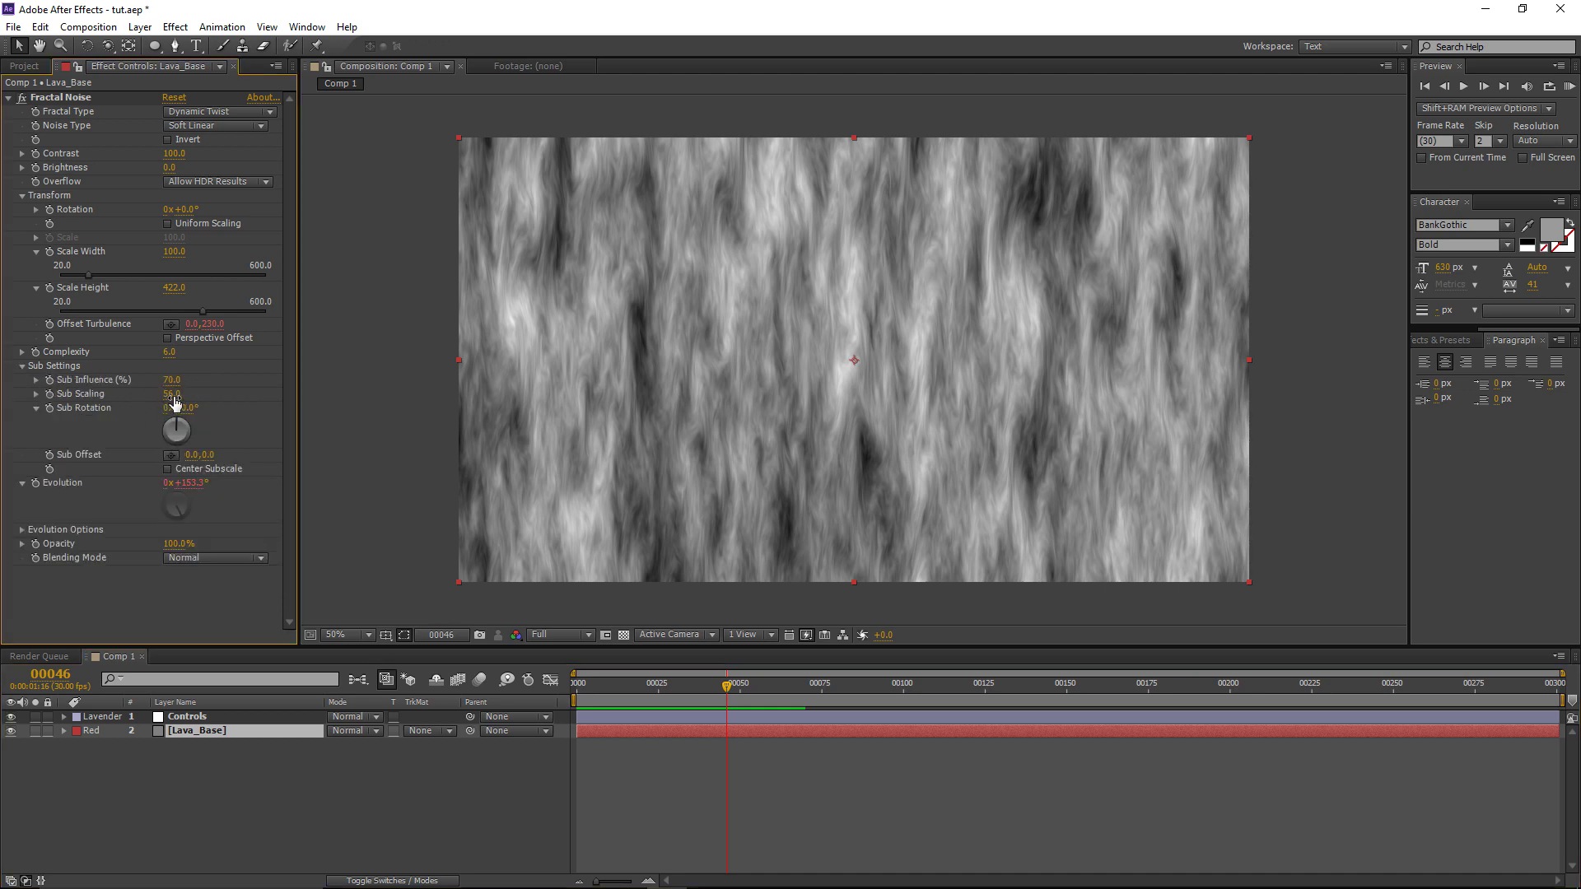
{"action": "left_click_drag", "start_coordinate": [175, 395], "coordinate": [289, 401]}
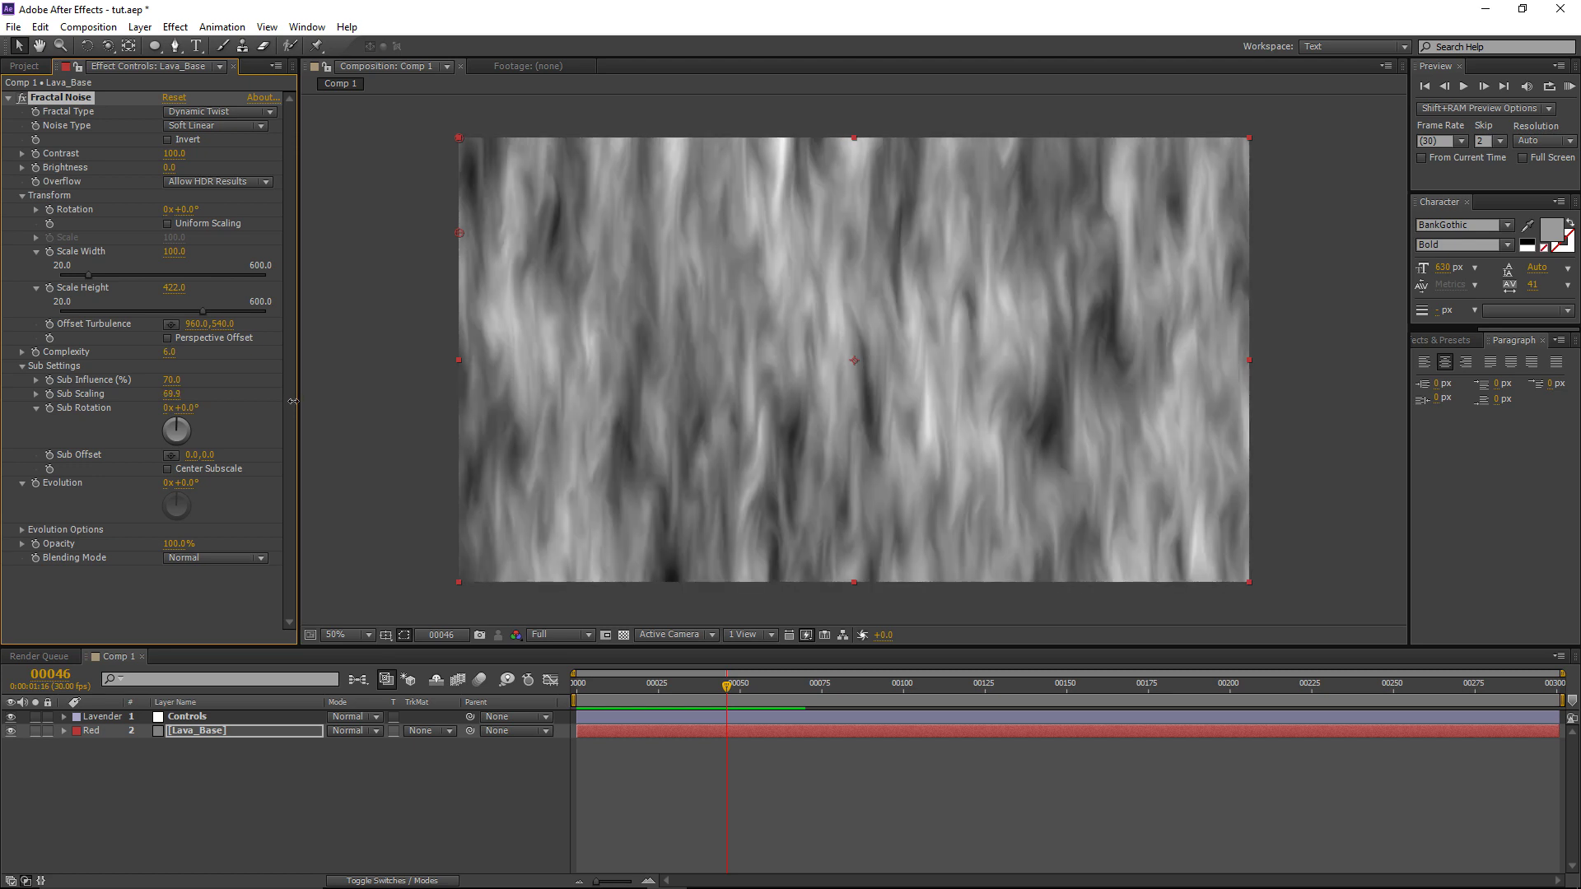
{"action": "left_click_drag", "start_coordinate": [172, 382], "coordinate": [182, 380]}
{"action": "left_click_drag", "start_coordinate": [306, 380], "coordinate": [276, 391]}
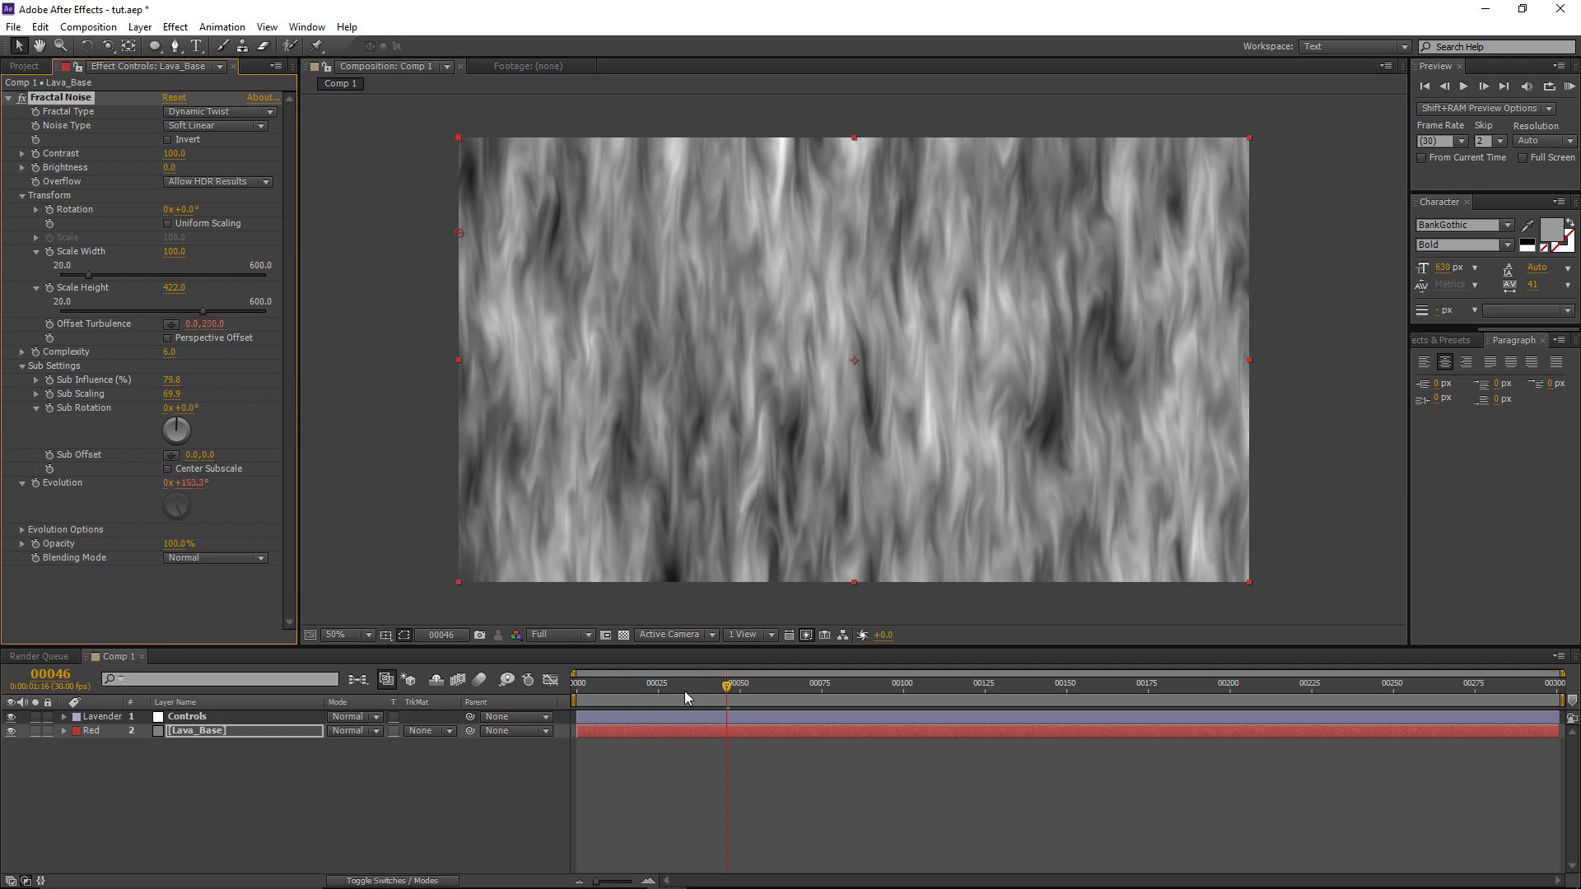
{"action": "mouse_move", "coordinate": [725, 687]}
{"action": "left_mouse_down"}
{"action": "mouse_move", "coordinate": [942, 690]}
{"action": "mouse_move", "coordinate": [664, 694]}
{"action": "mouse_move", "coordinate": [745, 692]}
{"action": "left_mouse_up"}
Step: Set the Fractal Noise Scale Width to 124, Scale Height to 530 and Sub Scaling to 70, and scrub the timeline to check the look
{"action": "left_click_drag", "start_coordinate": [172, 292], "coordinate": [229, 300]}
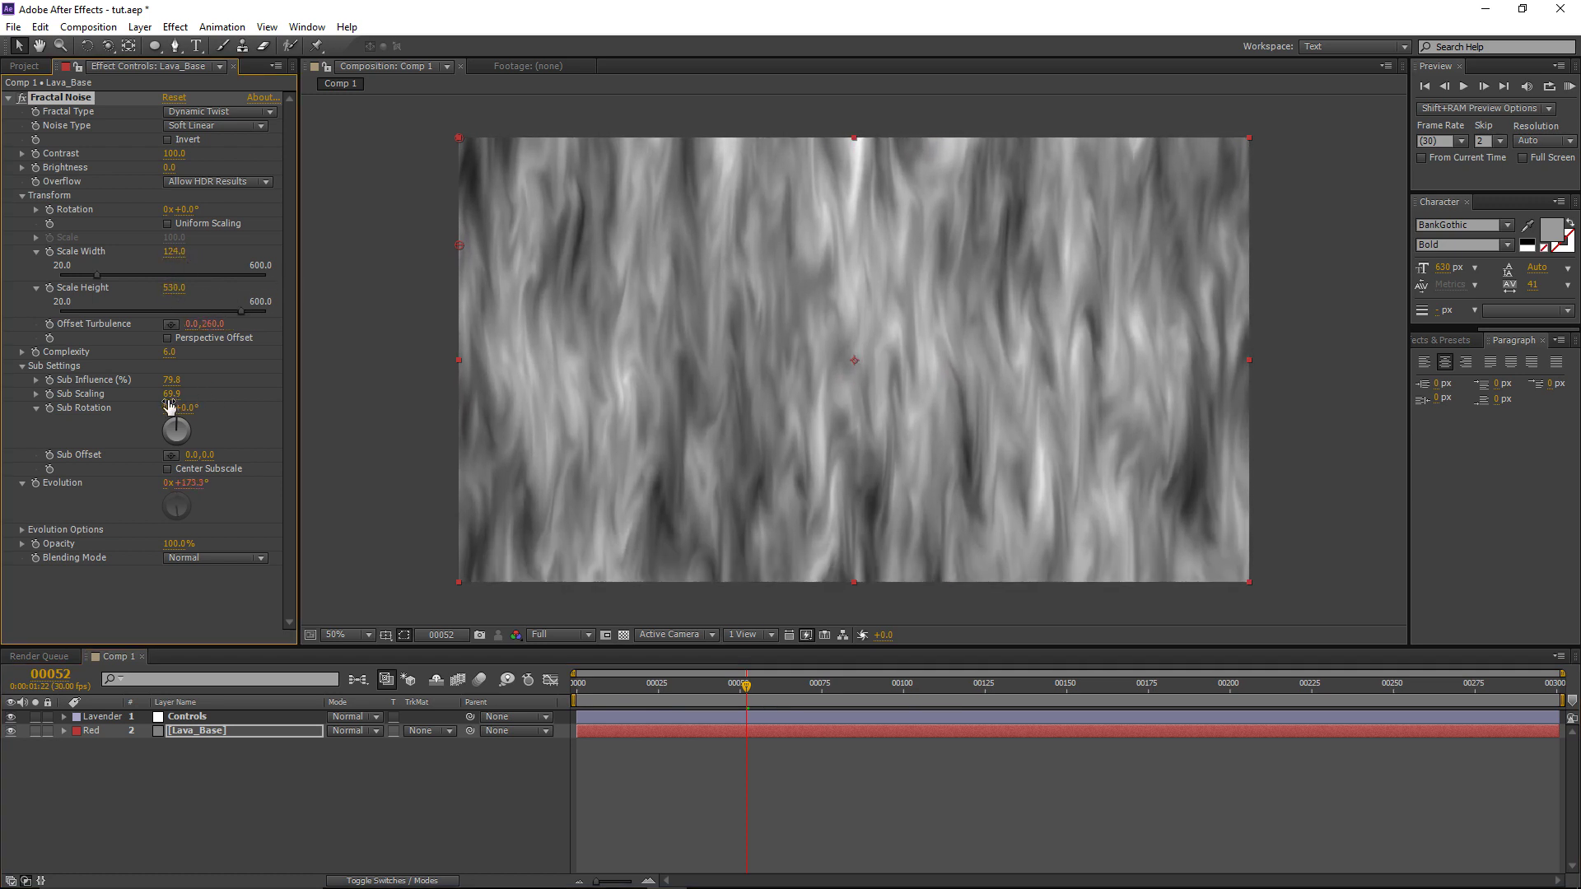
{"action": "left_click_drag", "start_coordinate": [171, 394], "coordinate": [203, 404]}
{"action": "key", "text": "ctrl+z"}
{"action": "left_click", "coordinate": [172, 393]}
{"action": "type", "text": "70"}
{"action": "key", "text": "Return"}
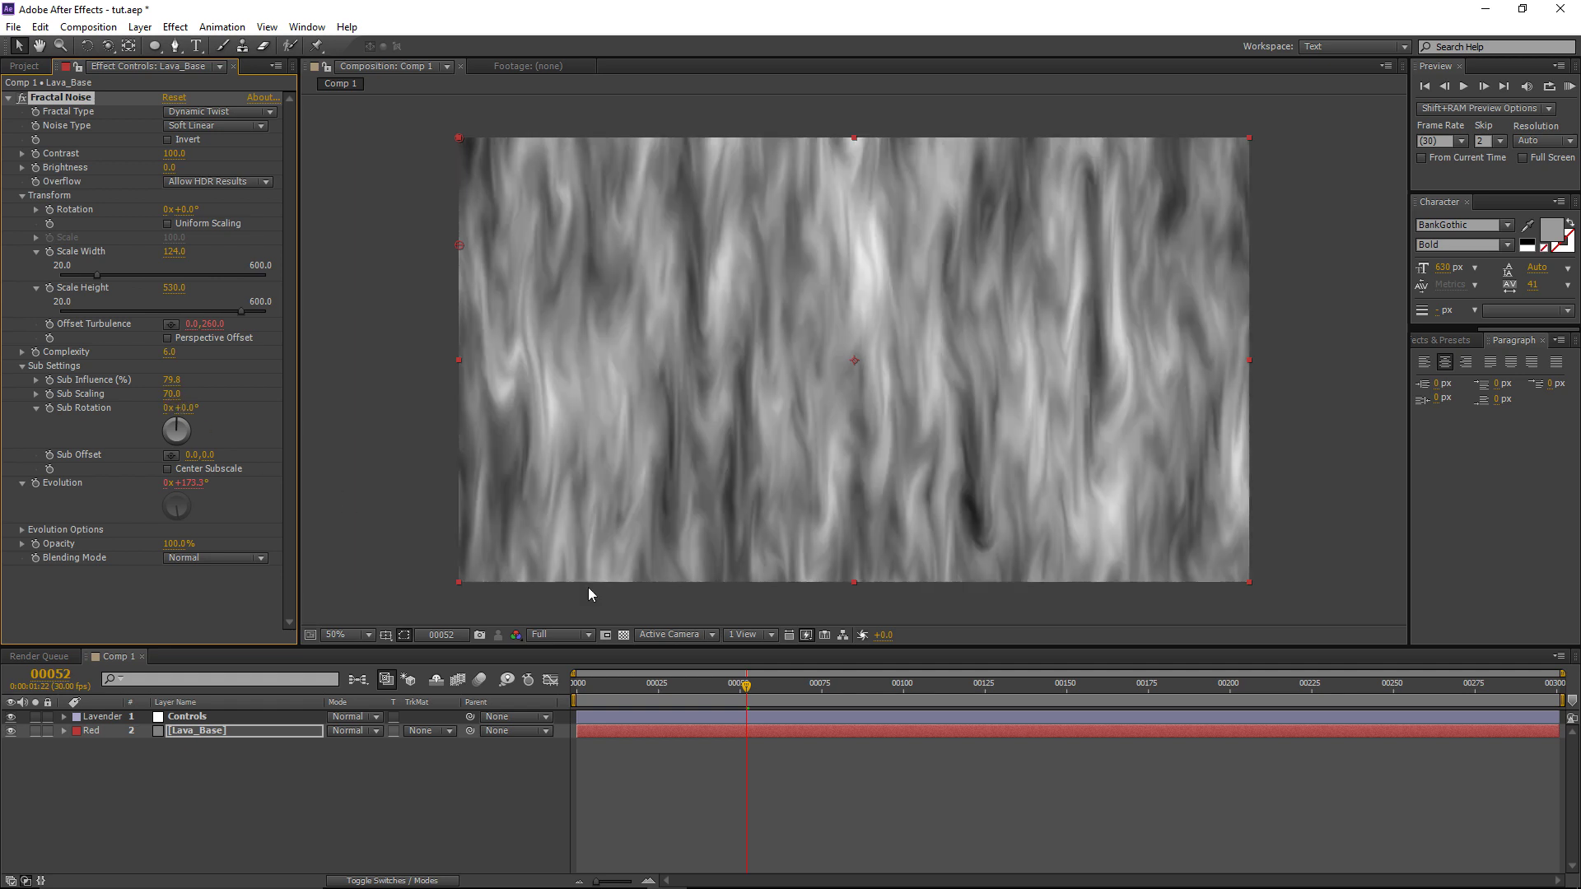
{"action": "left_click_drag", "start_coordinate": [752, 690], "coordinate": [744, 782]}
{"action": "left_click", "coordinate": [745, 782]}
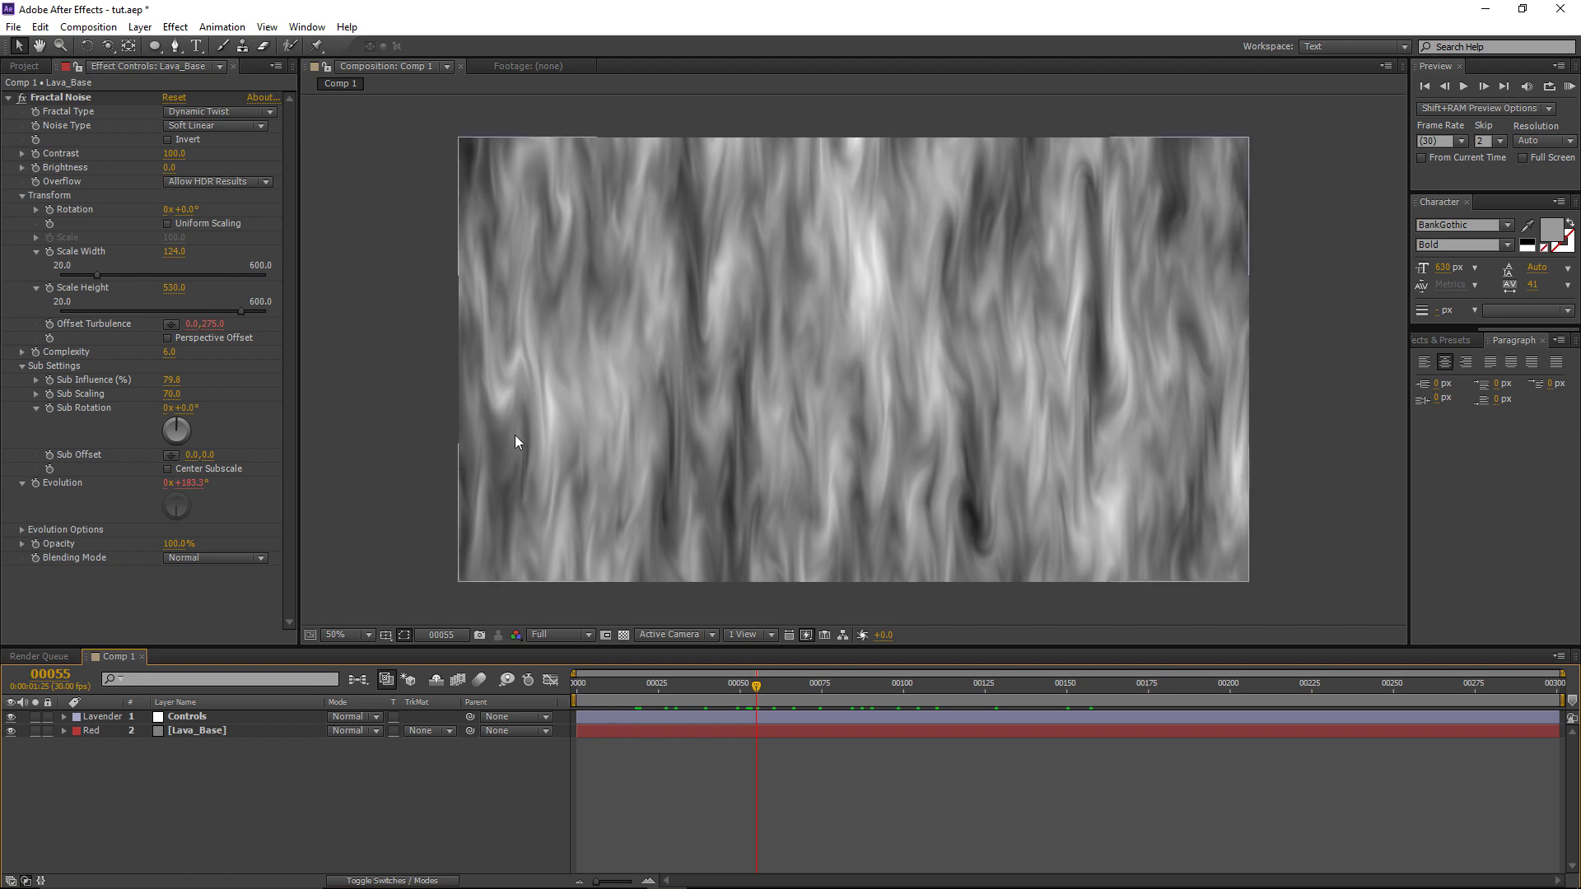
Step: Add a new adjustment layer above the Controls layer and name it CC Glass
{"action": "left_click", "coordinate": [139, 26]}
{"action": "mouse_move", "coordinate": [289, 45]}
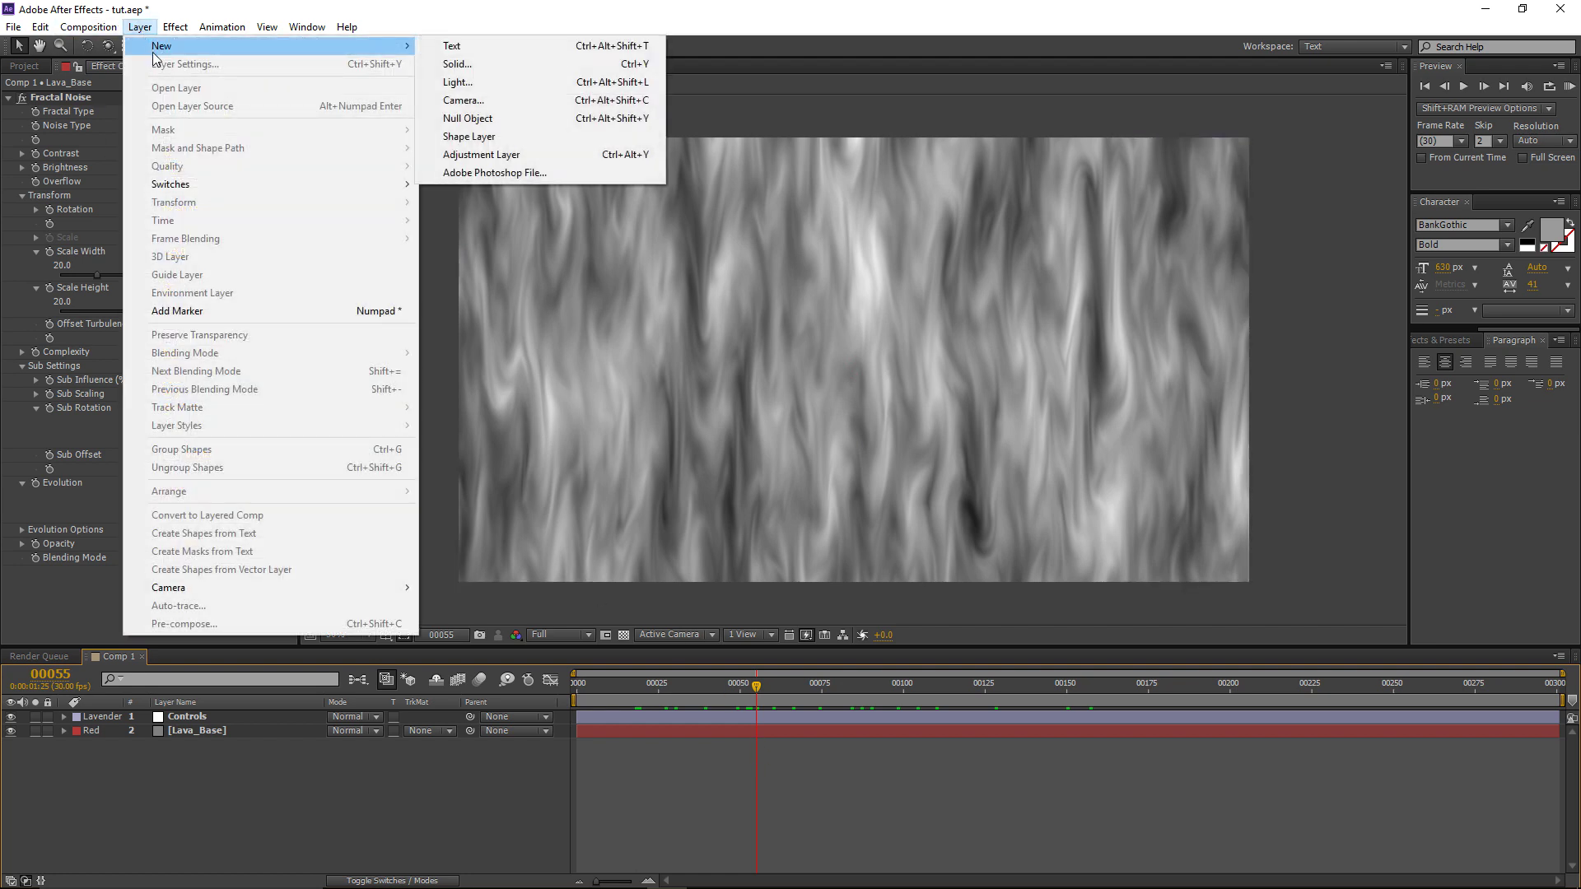
{"action": "left_click", "coordinate": [523, 154]}
{"action": "key", "text": "Return"}
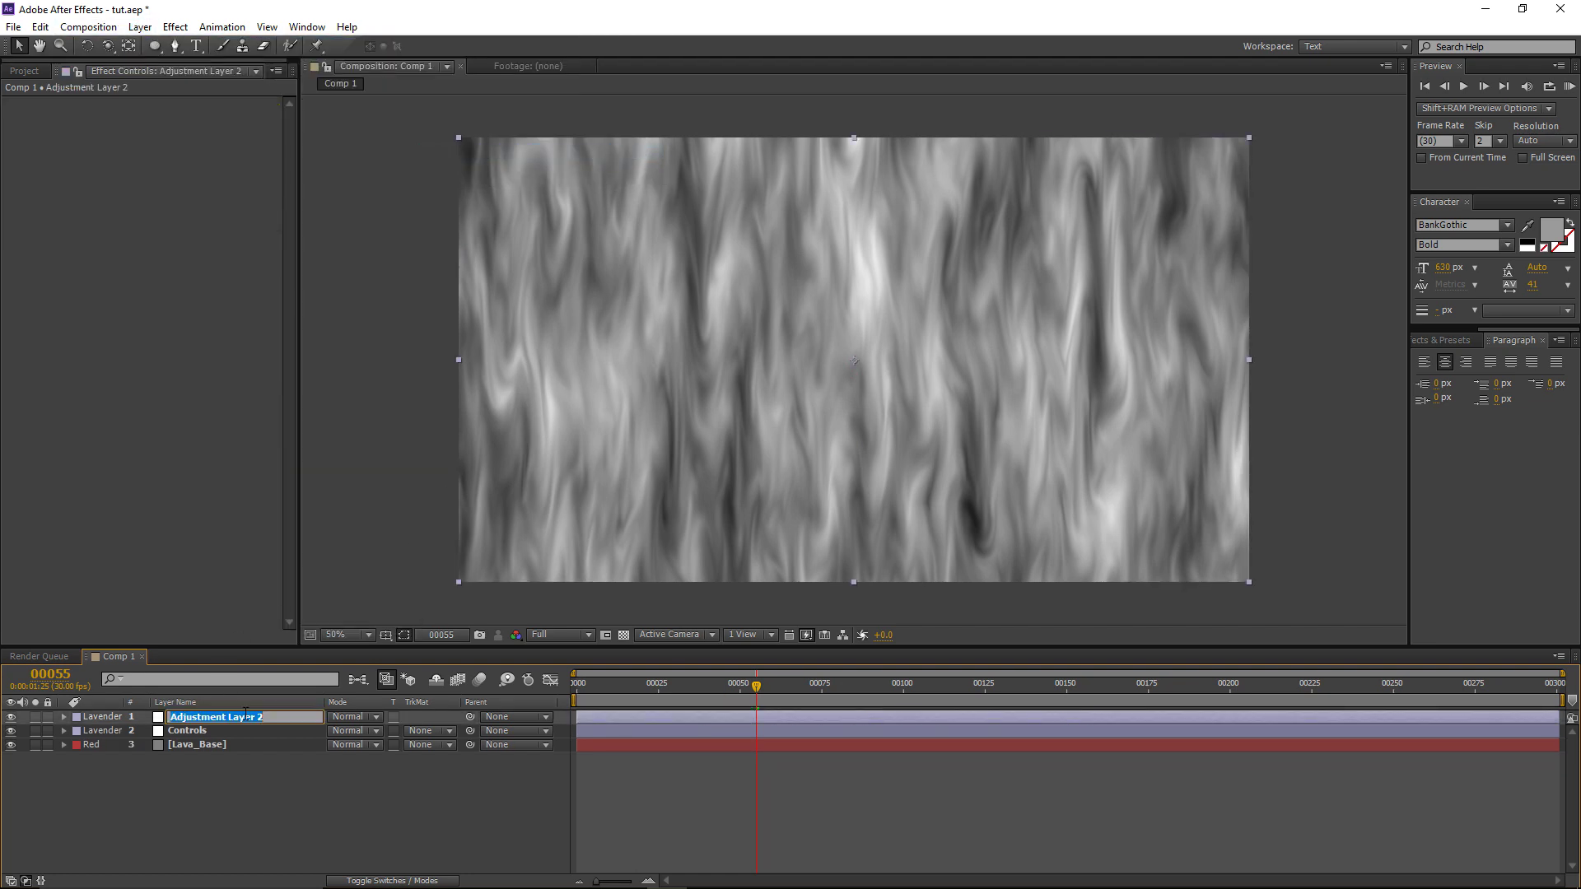
{"action": "type", "text": "CC Glass"}
{"action": "key", "text": "Return"}
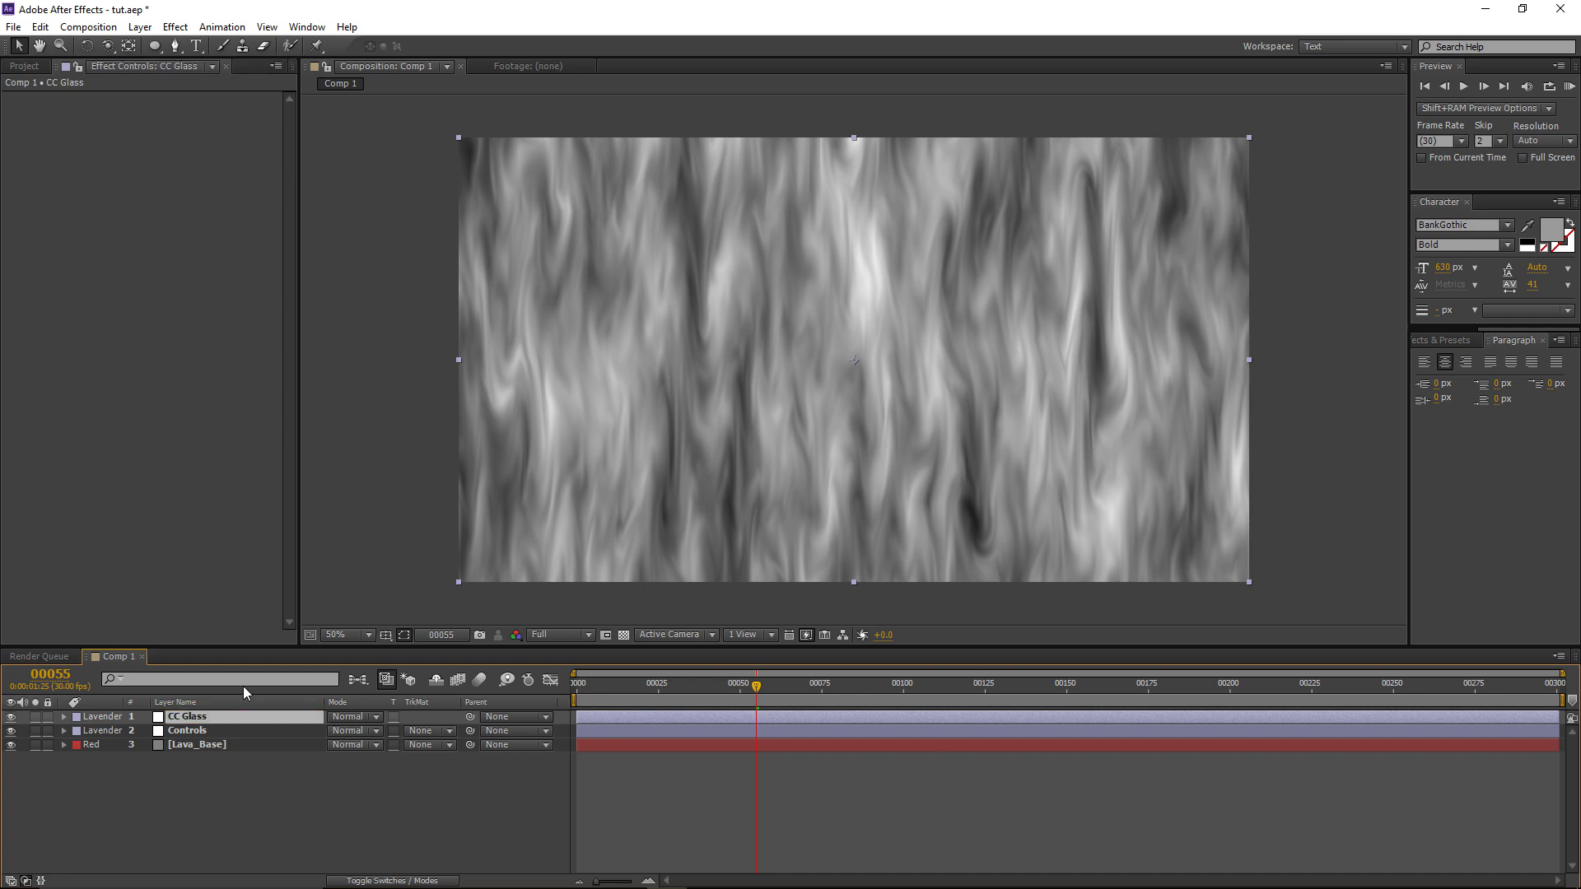
Step: Apply the CC Glass stylize effect to the CC Glass adjustment layer
{"action": "left_click", "coordinate": [175, 26]}
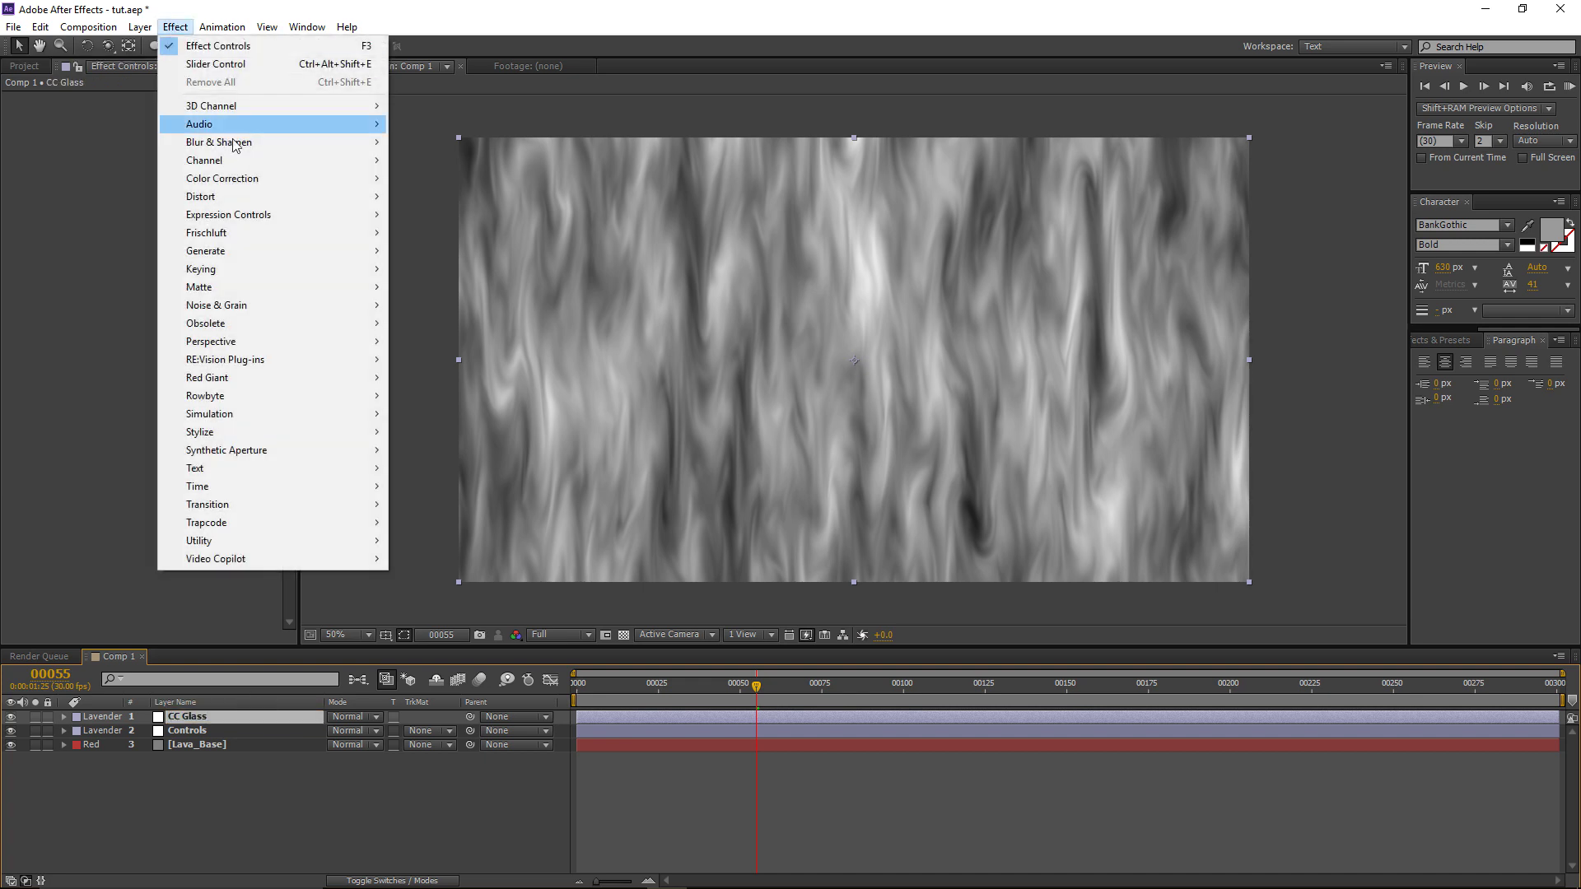
{"action": "mouse_move", "coordinate": [244, 436]}
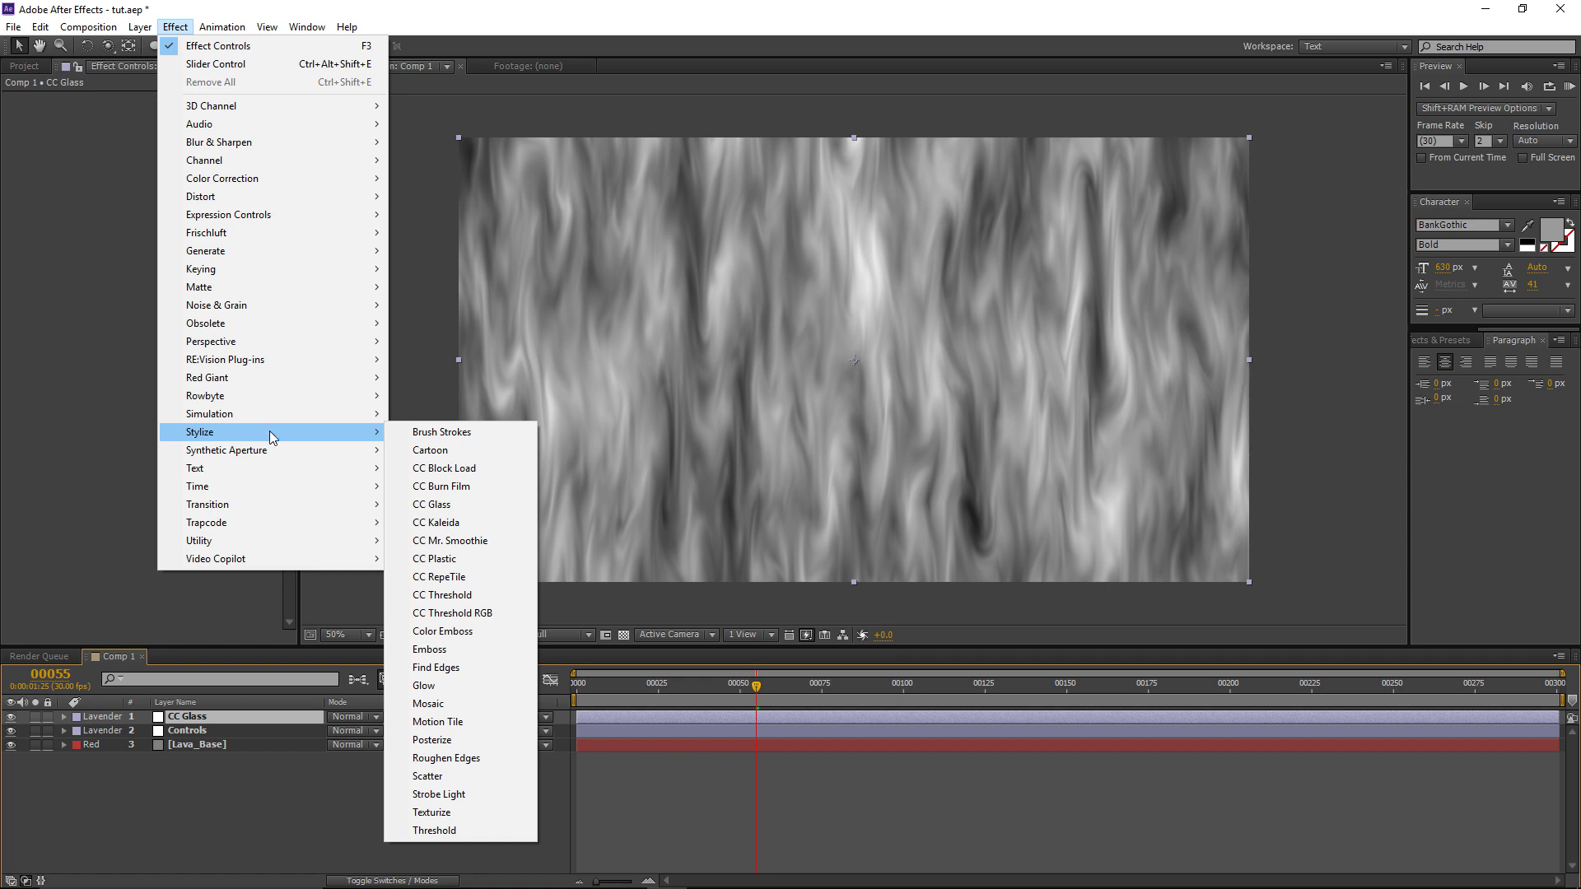
{"action": "left_click", "coordinate": [453, 504]}
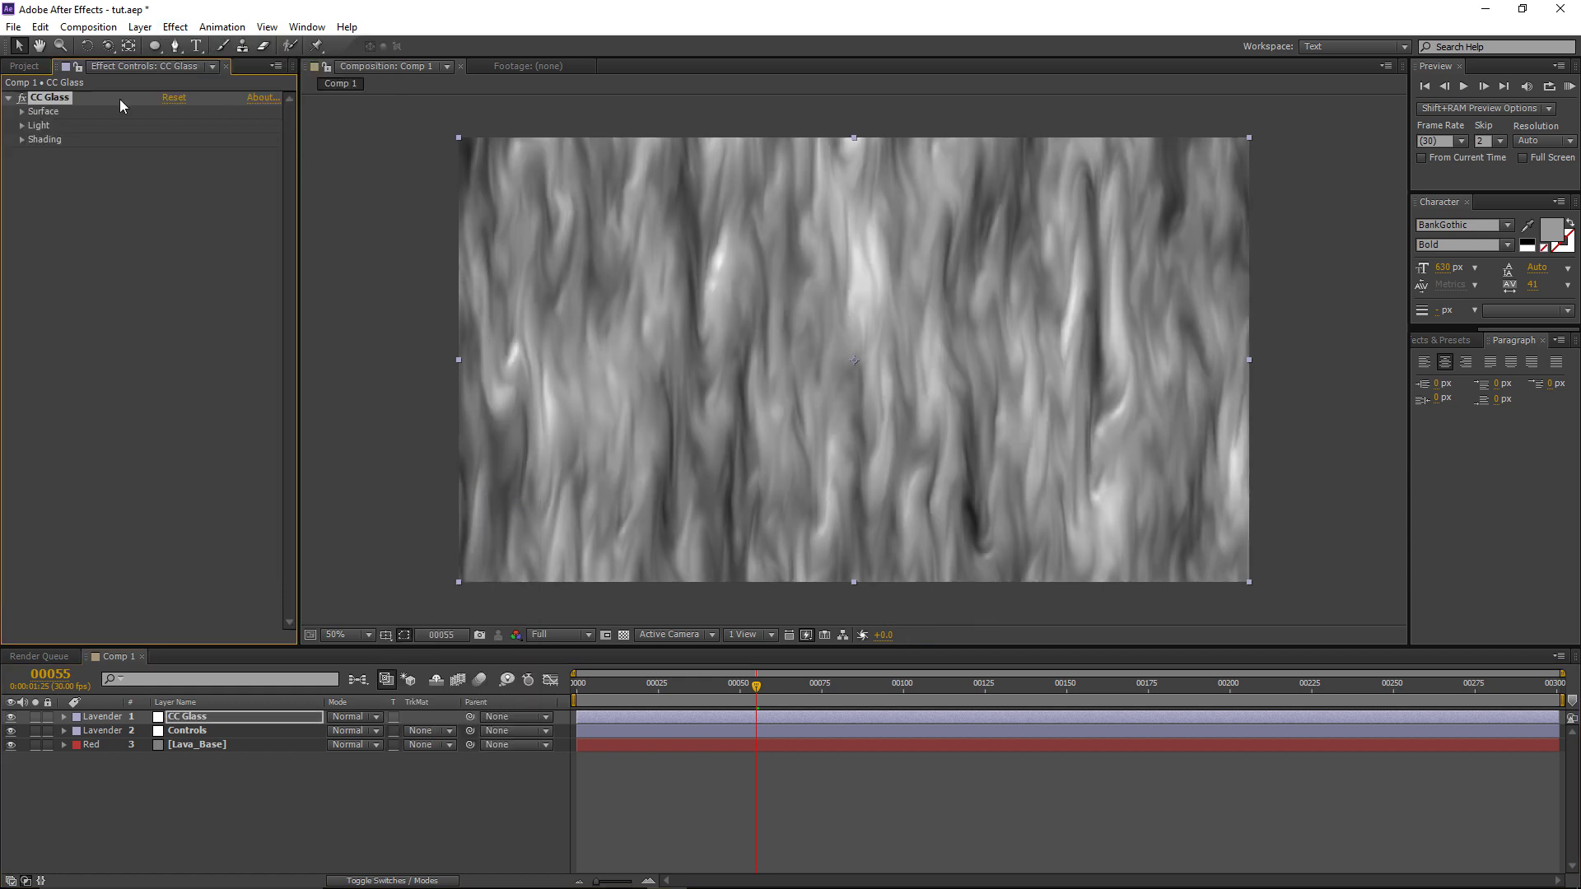
Step: In the CC Glass Surface settings, set Softness to 5, Displacement to 50 and Height to 35
{"action": "left_click", "coordinate": [22, 112]}
{"action": "left_click", "coordinate": [80, 125]}
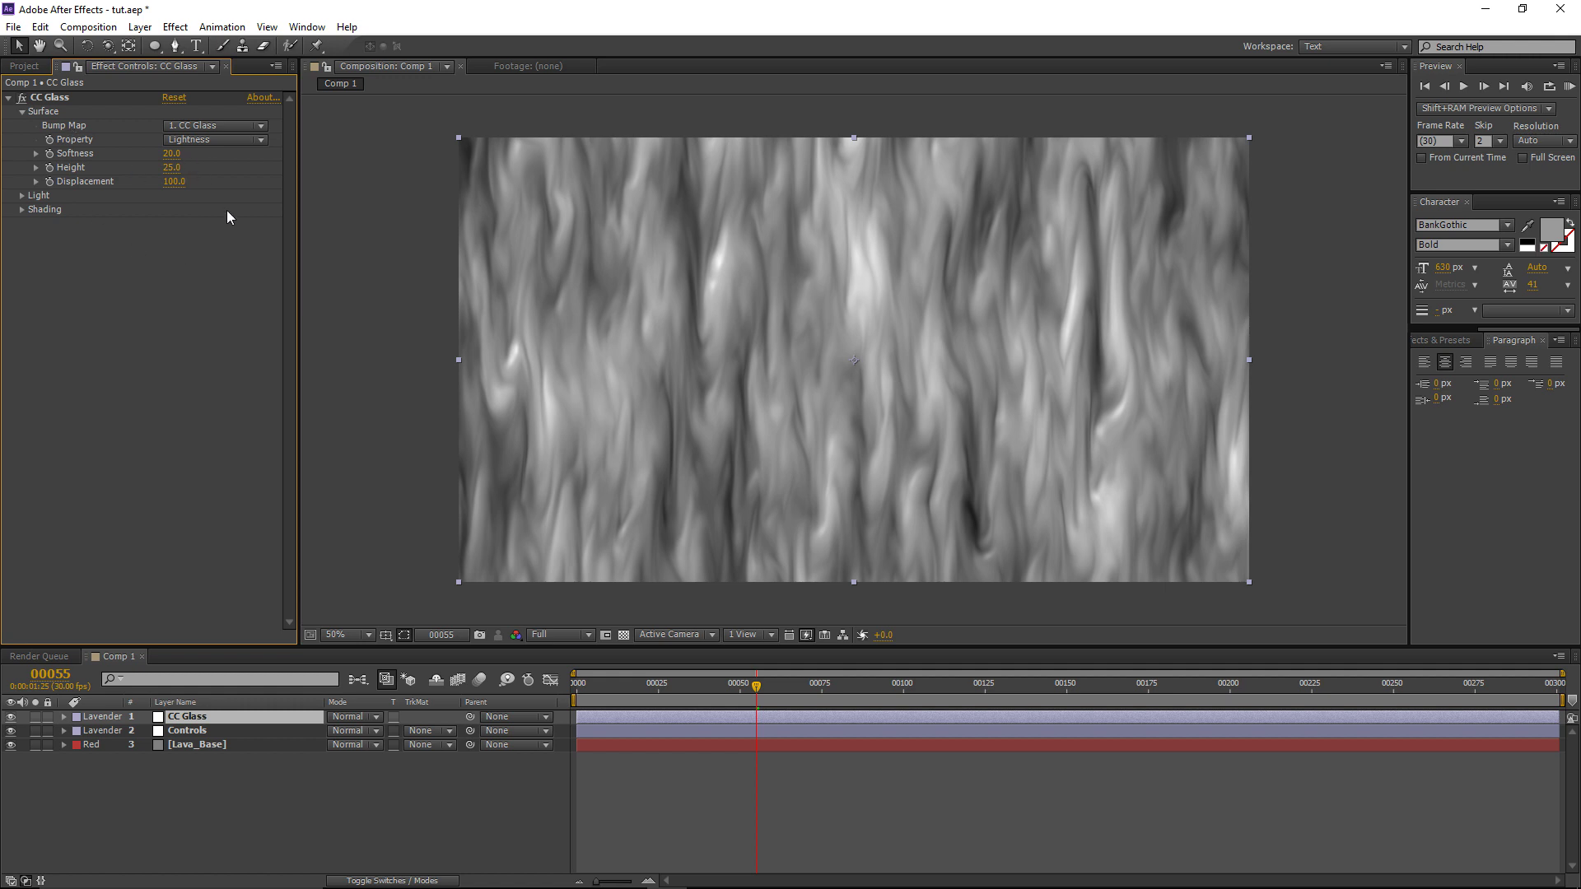
{"action": "left_click_drag", "start_coordinate": [172, 155], "coordinate": [51, 179]}
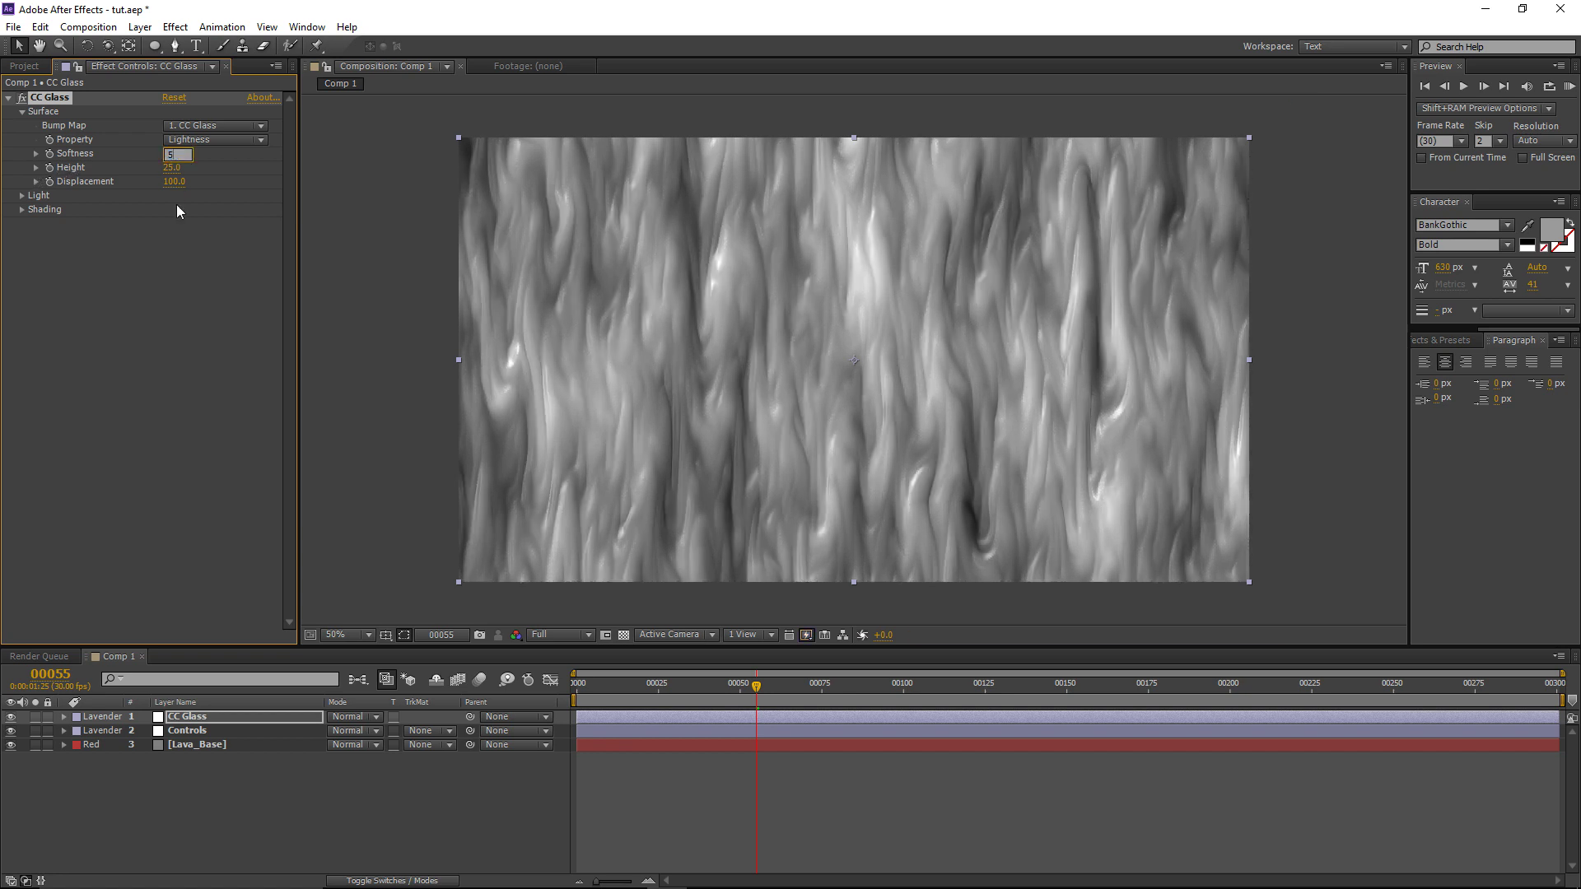
{"action": "left_click", "coordinate": [182, 244]}
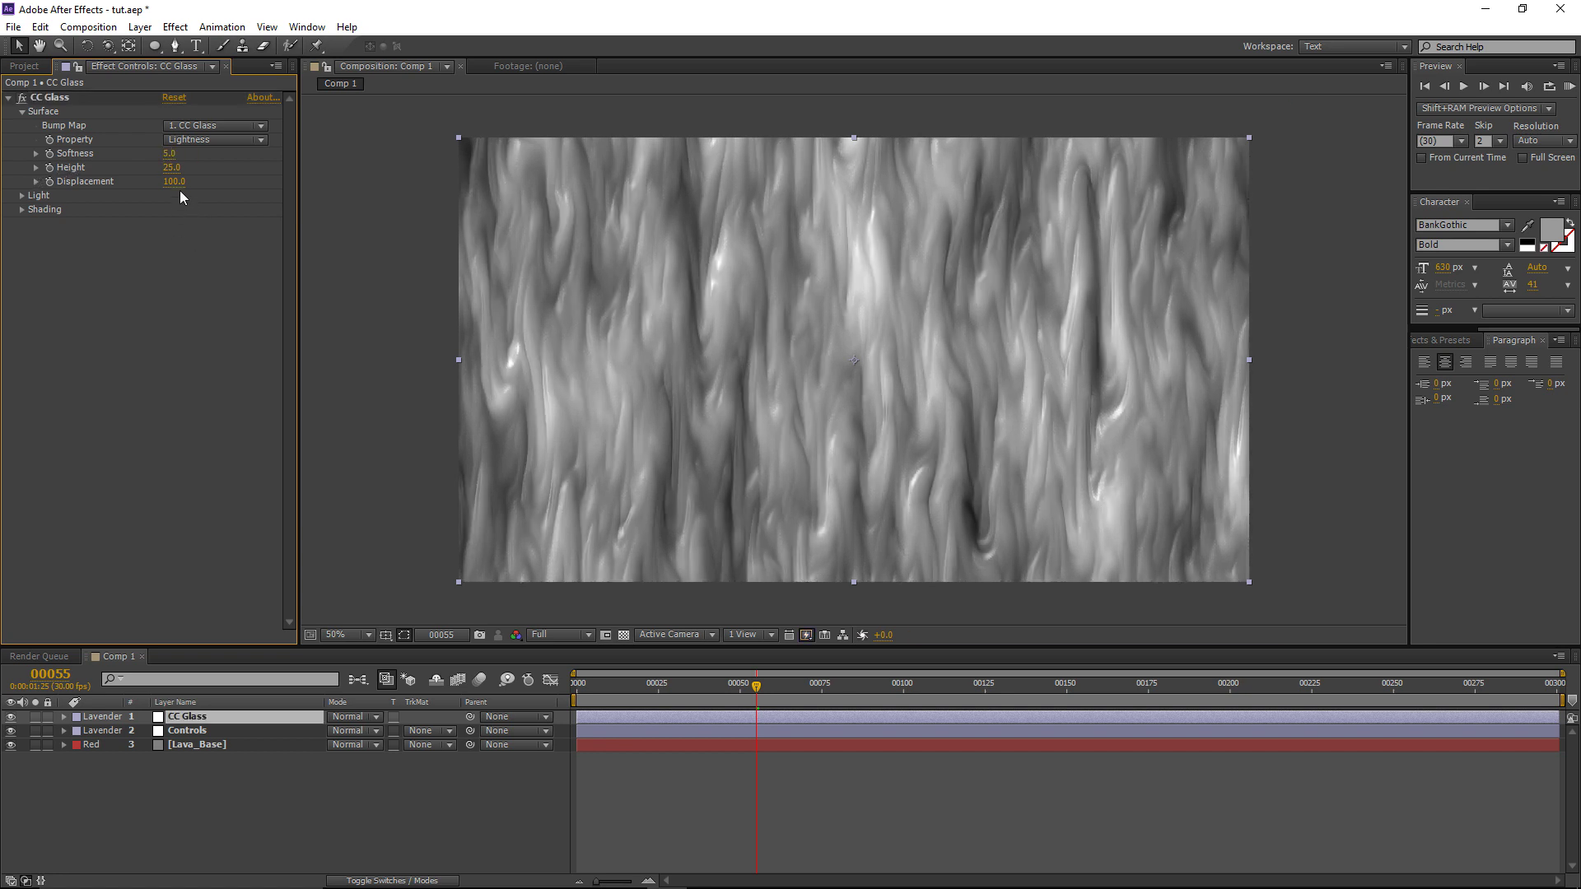
{"action": "left_click_drag", "start_coordinate": [174, 182], "coordinate": [153, 193]}
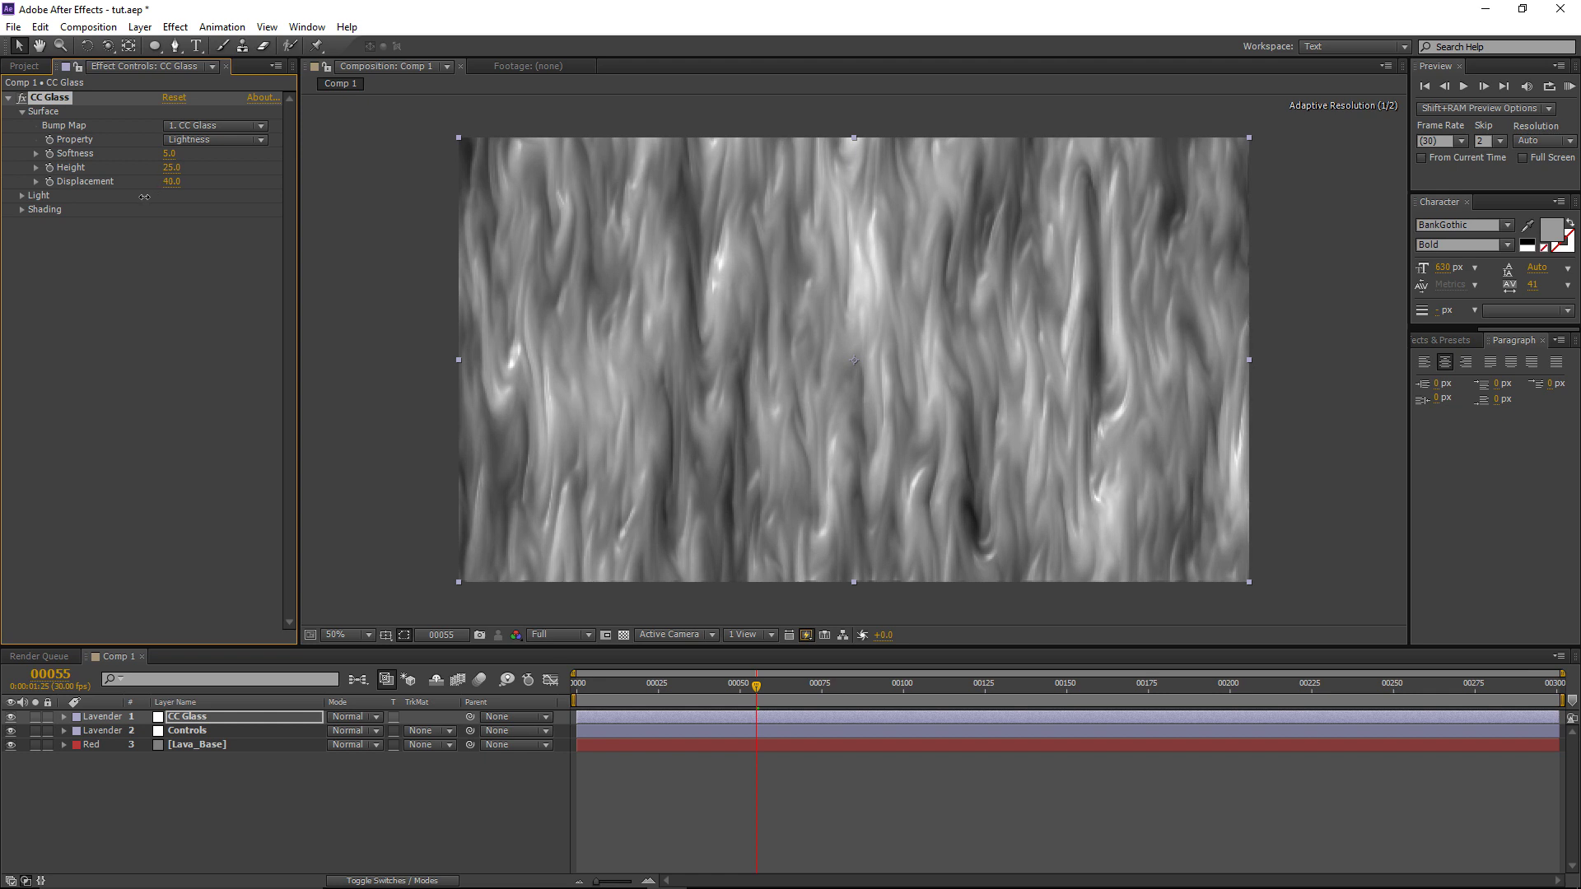
{"action": "left_click", "coordinate": [177, 182]}
{"action": "type", "text": "50"}
{"action": "key", "text": "Return"}
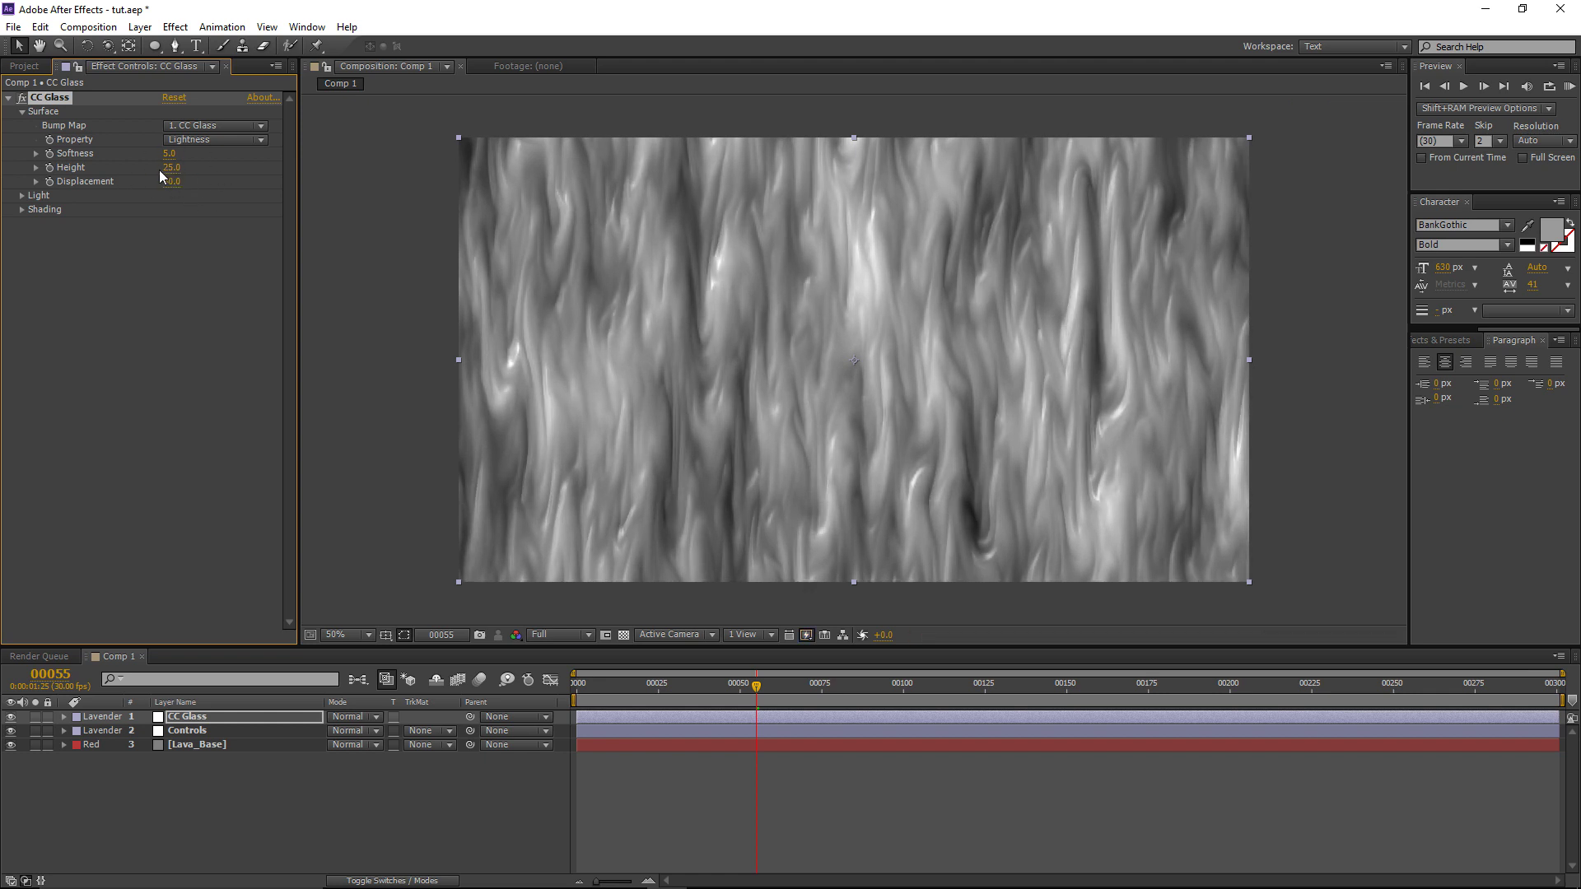
{"action": "left_click_drag", "start_coordinate": [170, 167], "coordinate": [180, 172]}
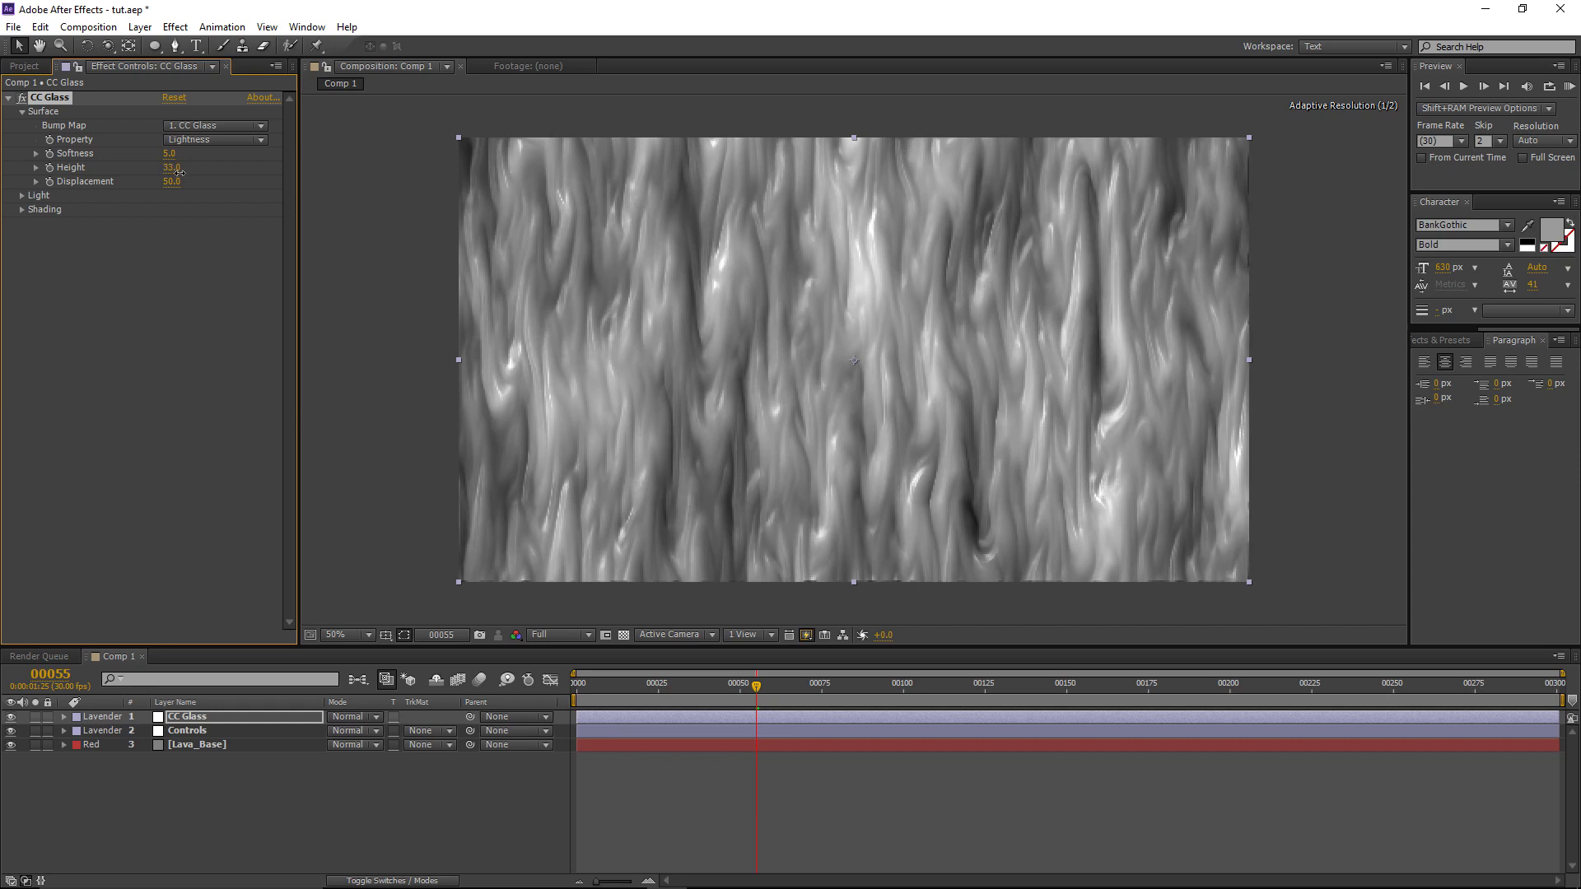
{"action": "left_click", "coordinate": [174, 169]}
{"action": "type", "text": "35"}
{"action": "key", "text": "Return"}
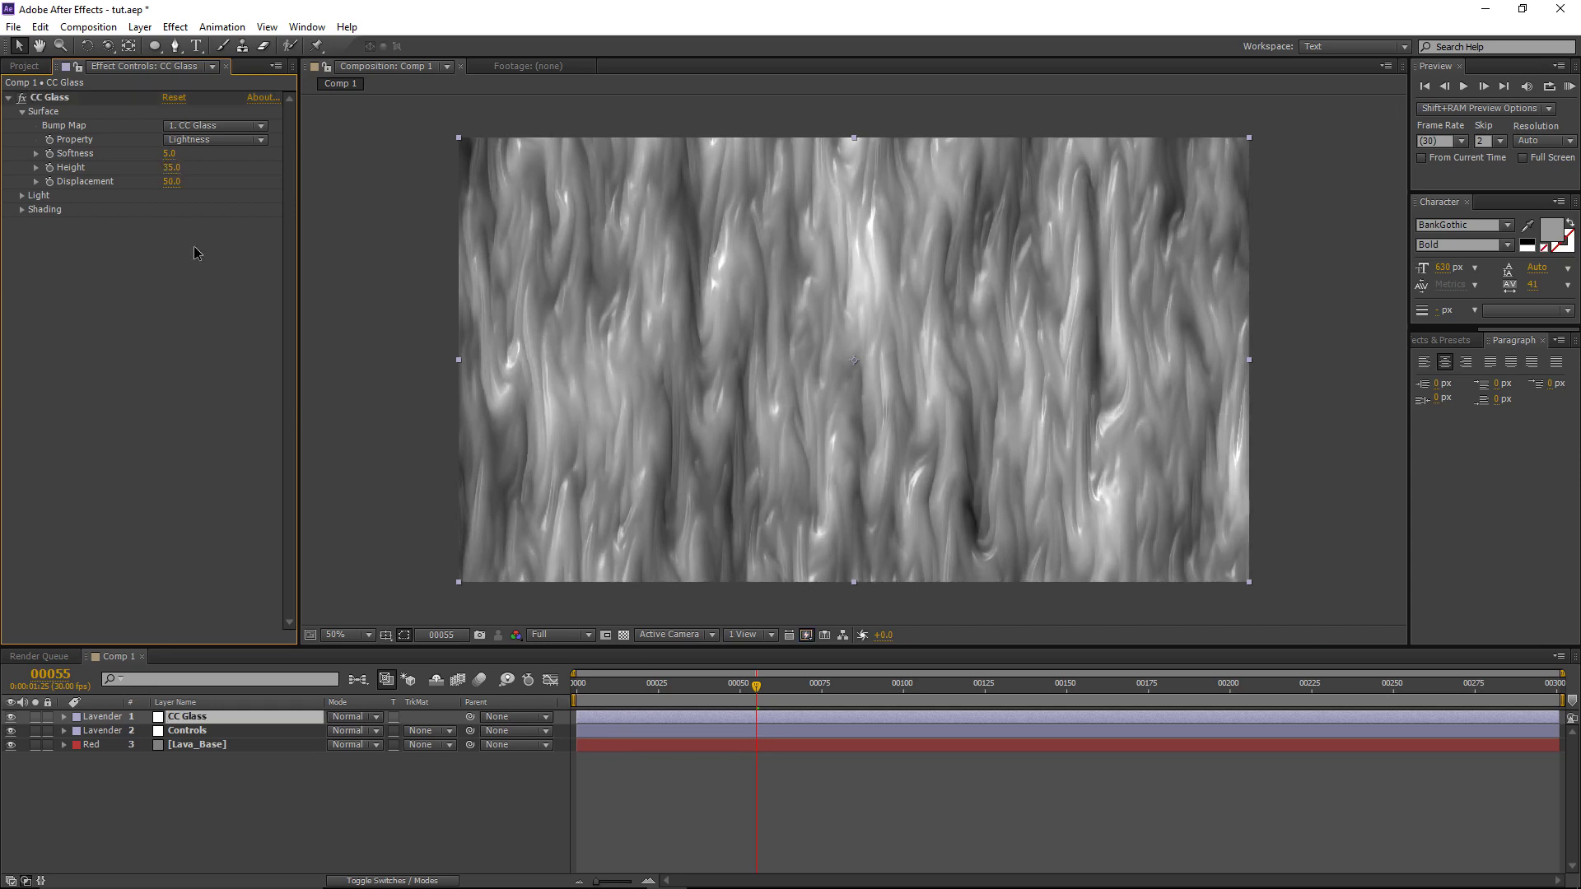
Step: In the CC Glass Shading settings, set Ambient to 0, Diffuse to 25 and Specular to 69, and check other frames
{"action": "left_click", "coordinate": [21, 211]}
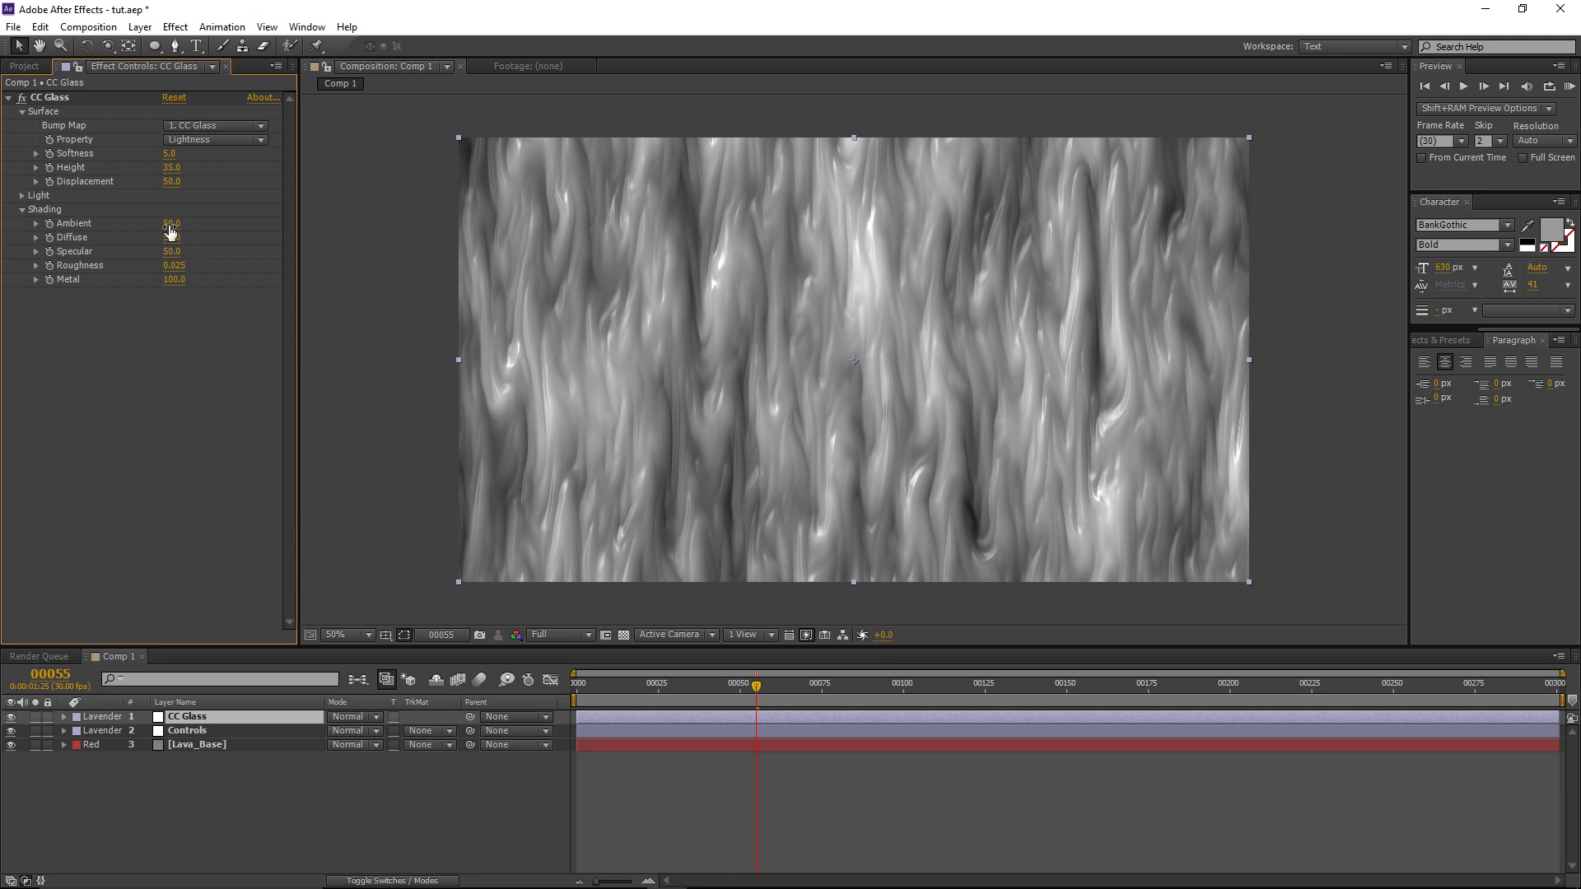
{"action": "type", "text": "0"}
{"action": "key", "text": "Return"}
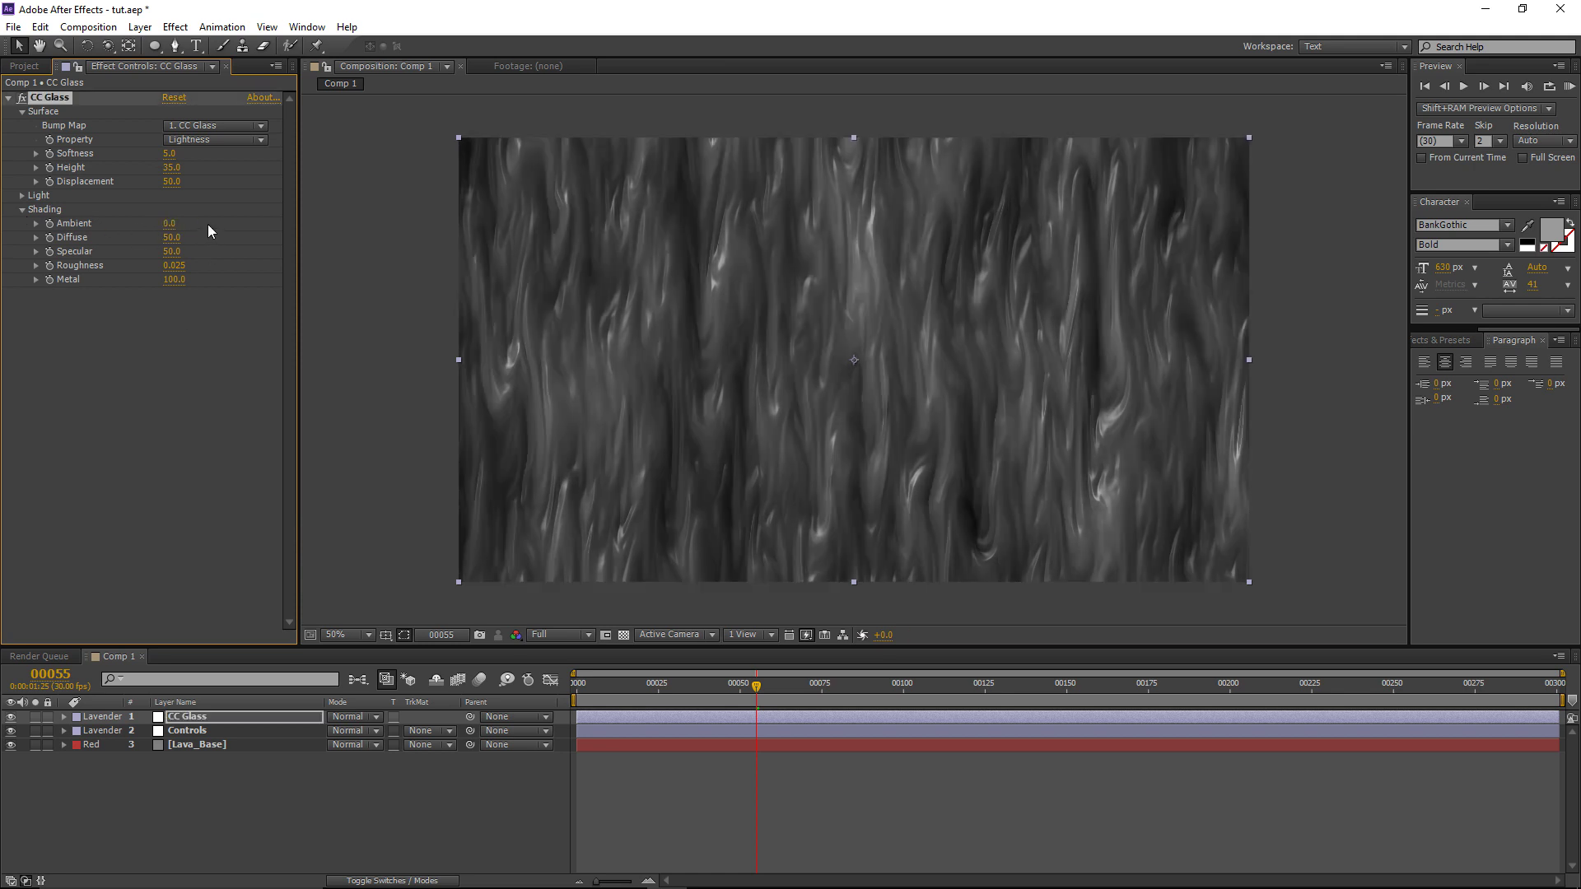
{"action": "left_click_drag", "start_coordinate": [174, 239], "coordinate": [152, 226]}
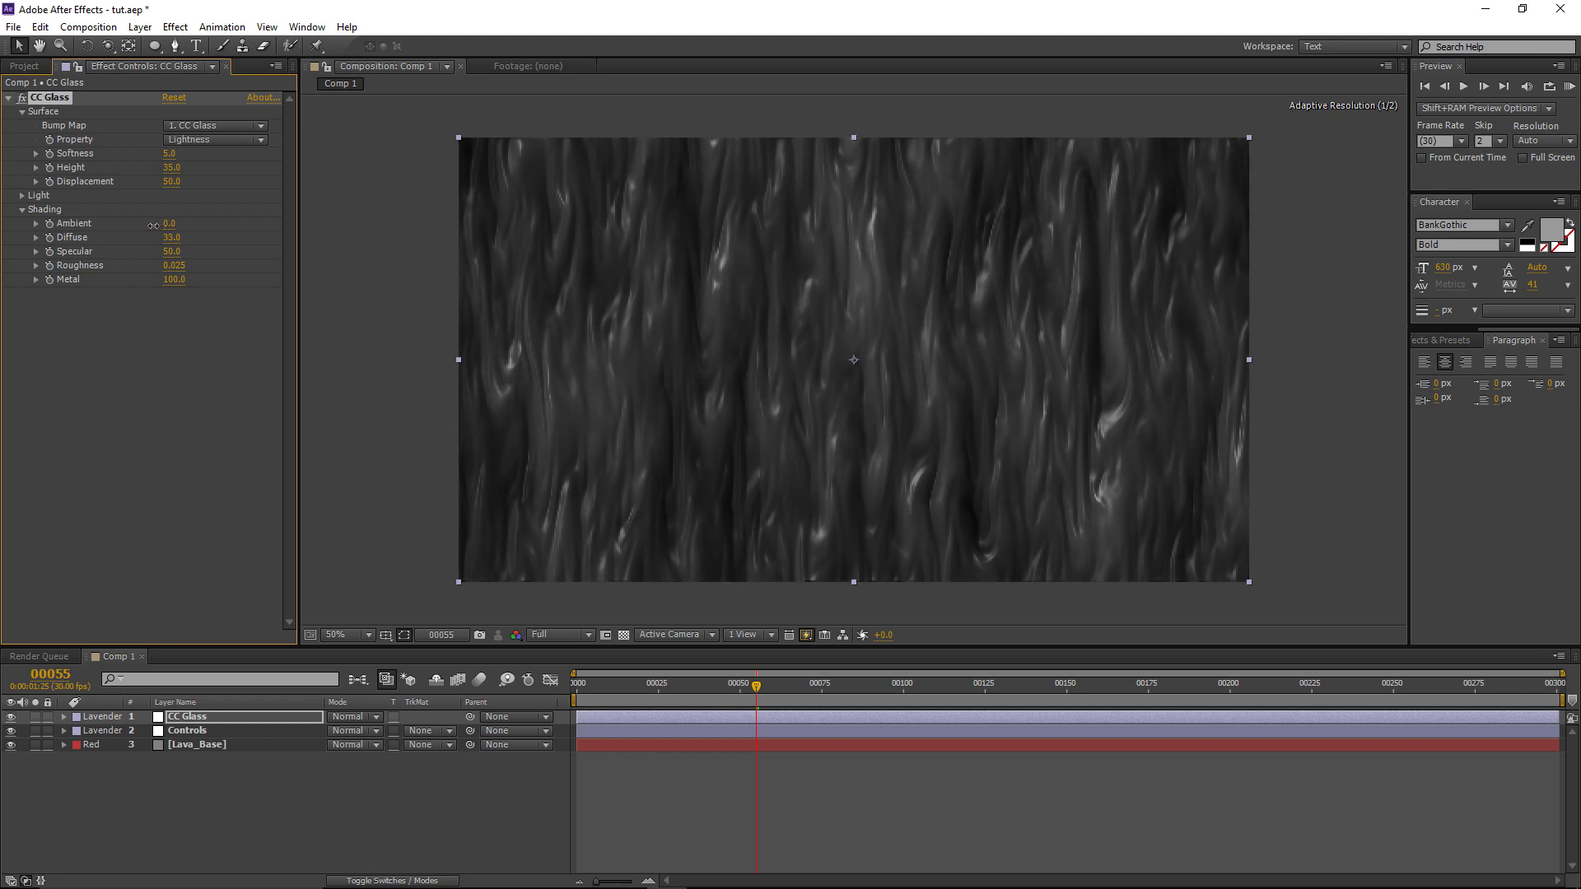
{"action": "left_click", "coordinate": [171, 239]}
{"action": "type", "text": "25"}
{"action": "key", "text": "Return"}
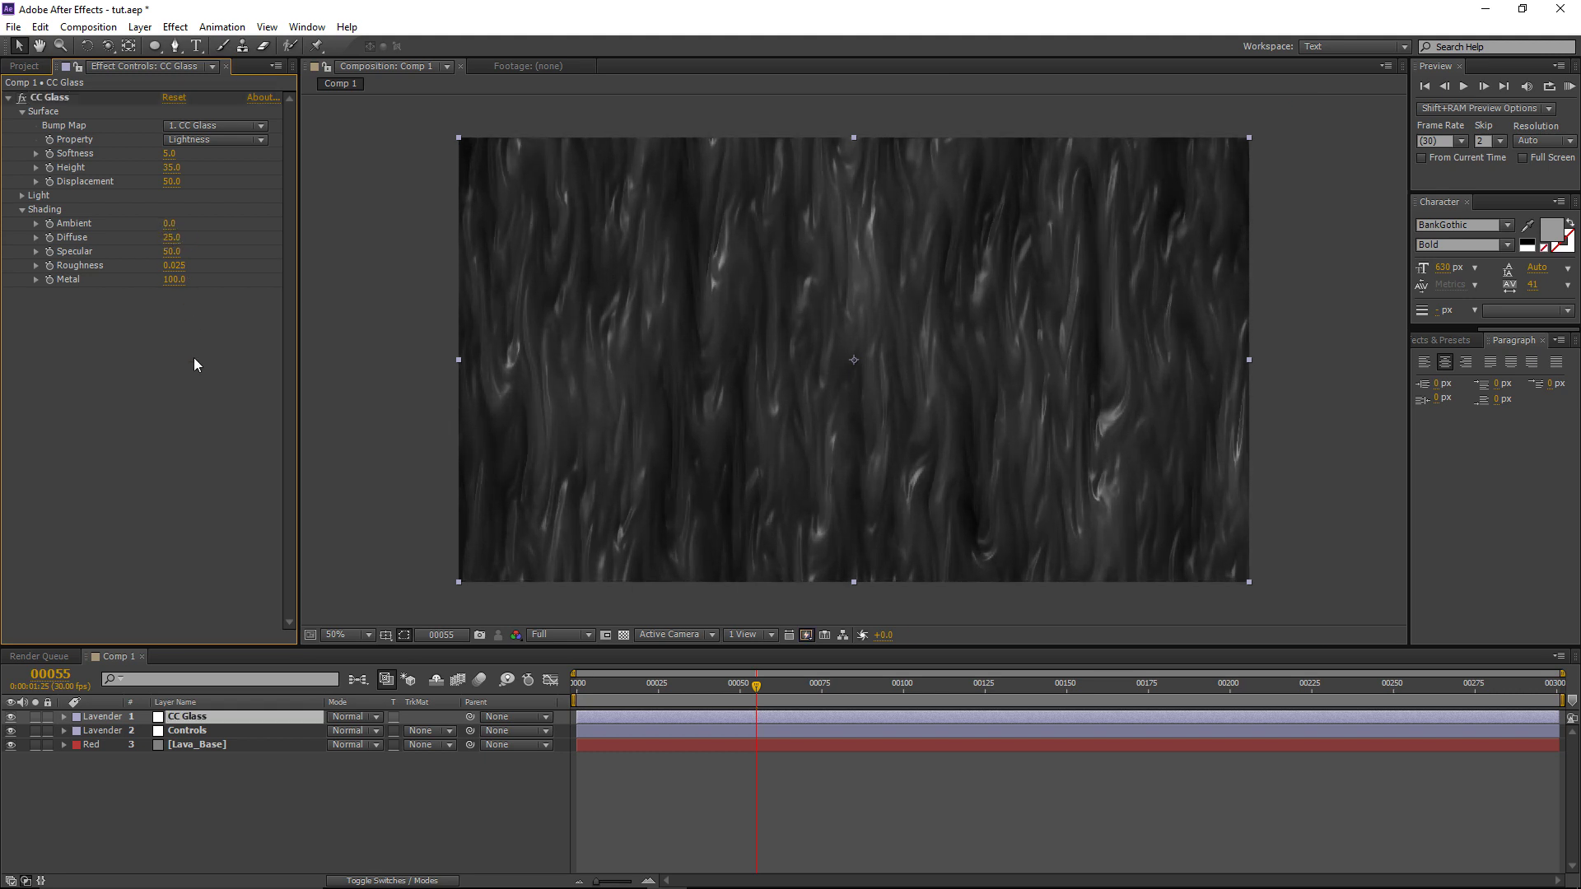
{"action": "left_click_drag", "start_coordinate": [174, 253], "coordinate": [197, 259]}
{"action": "left_click_drag", "start_coordinate": [756, 686], "coordinate": [959, 686]}
{"action": "mouse_move", "coordinate": [839, 696]}
{"action": "left_mouse_down"}
{"action": "mouse_move", "coordinate": [659, 686]}
{"action": "mouse_move", "coordinate": [928, 686]}
{"action": "mouse_move", "coordinate": [813, 686]}
{"action": "left_mouse_up"}
Step: Apply the Tritone effect to the CC Glass layer and change its Midtones color to a pale bluish grey
{"action": "left_click", "coordinate": [175, 27]}
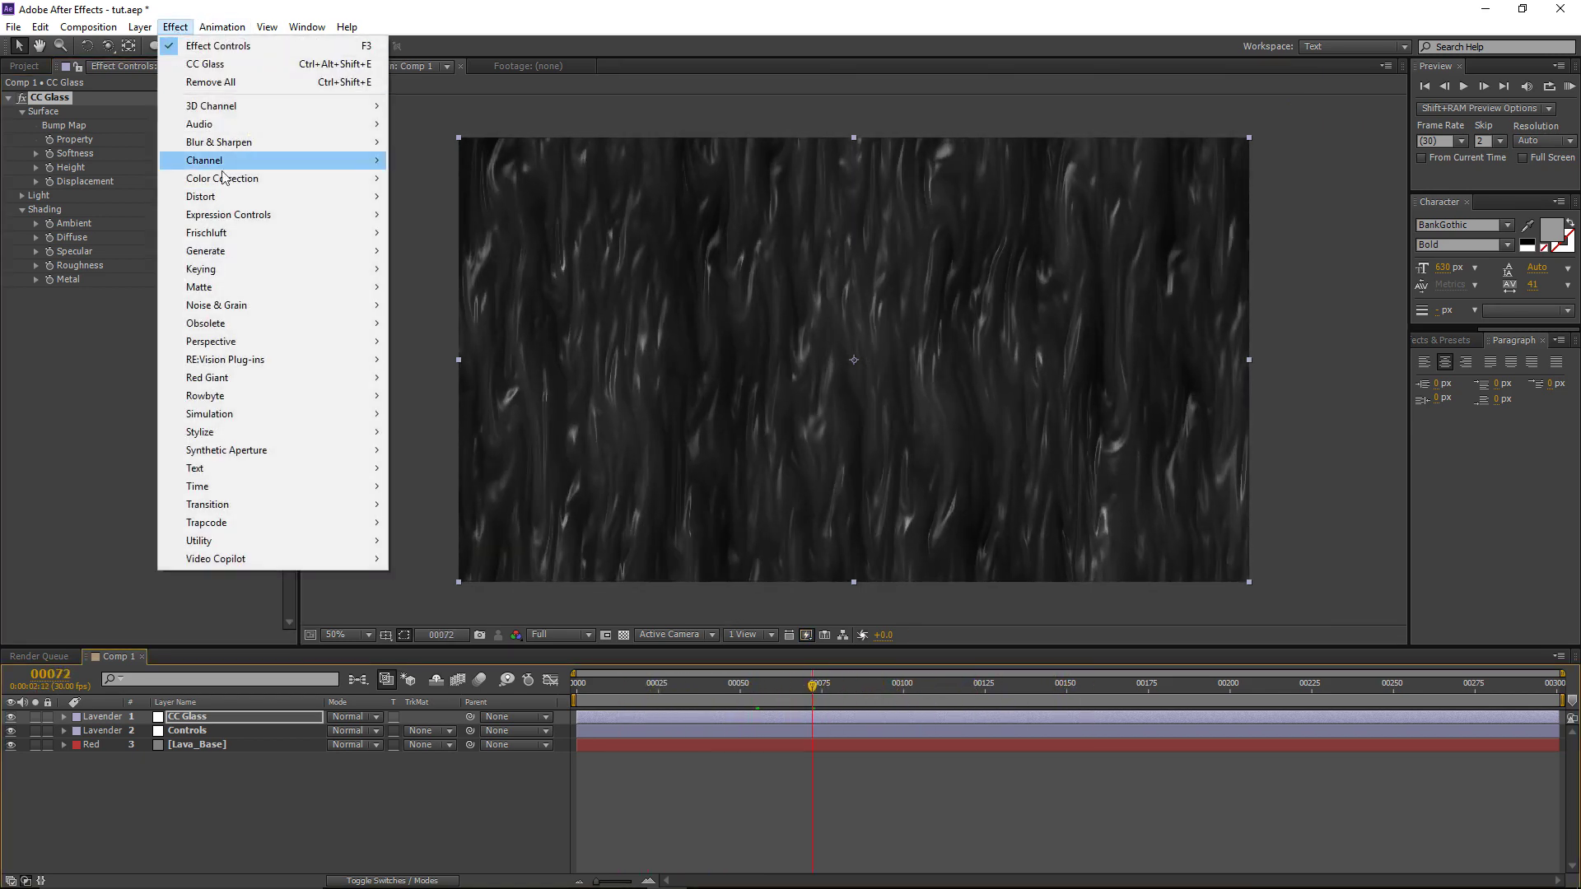
{"action": "mouse_move", "coordinate": [283, 179]}
{"action": "left_click", "coordinate": [492, 738]}
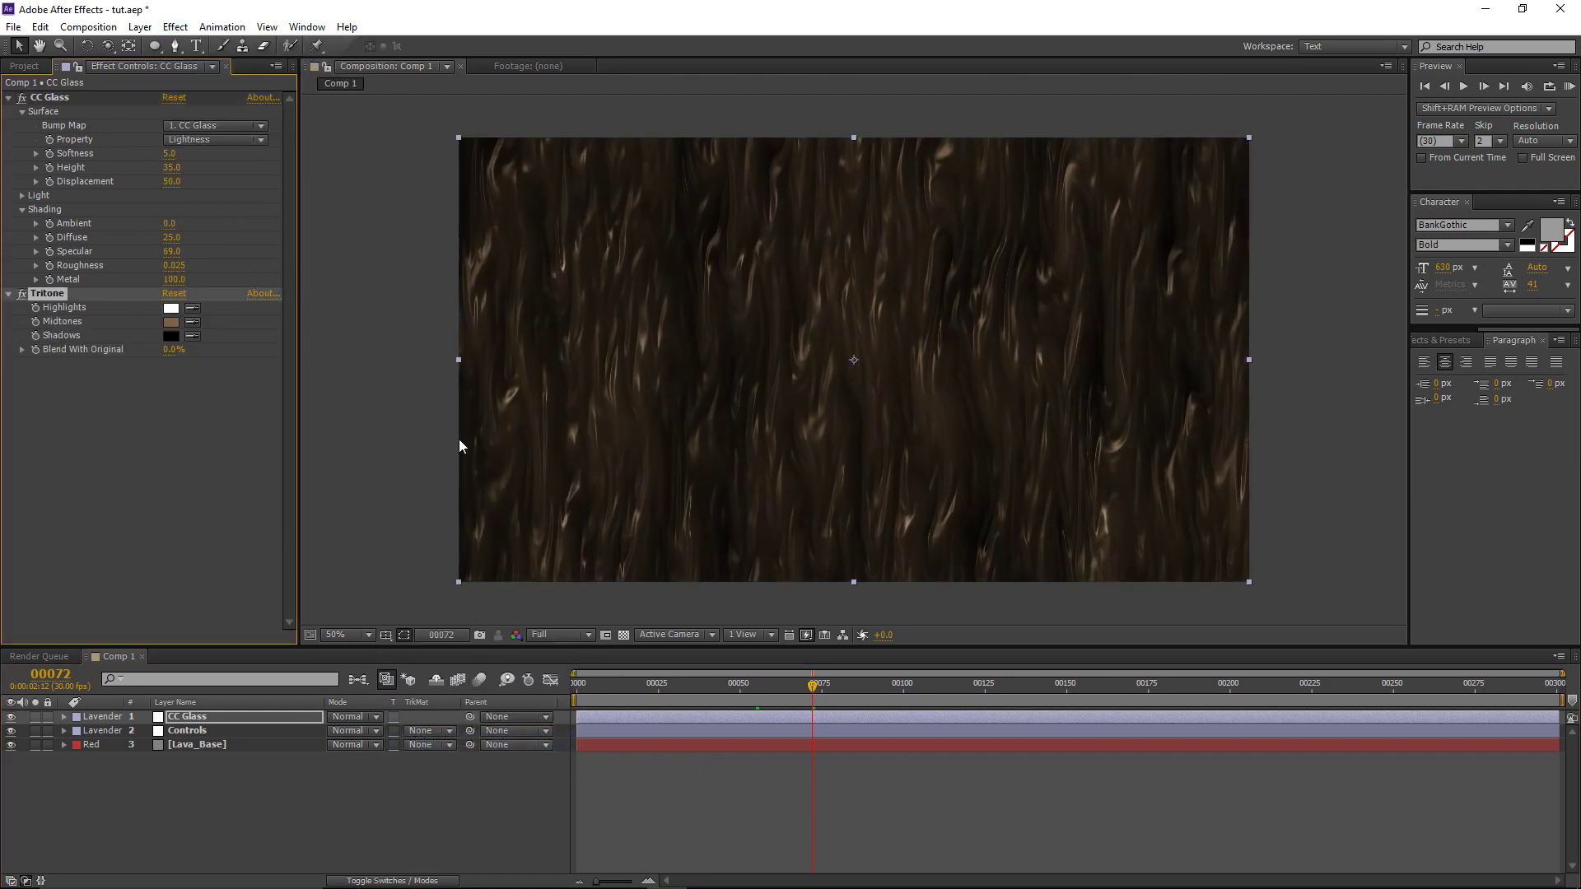
{"action": "left_click", "coordinate": [172, 322]}
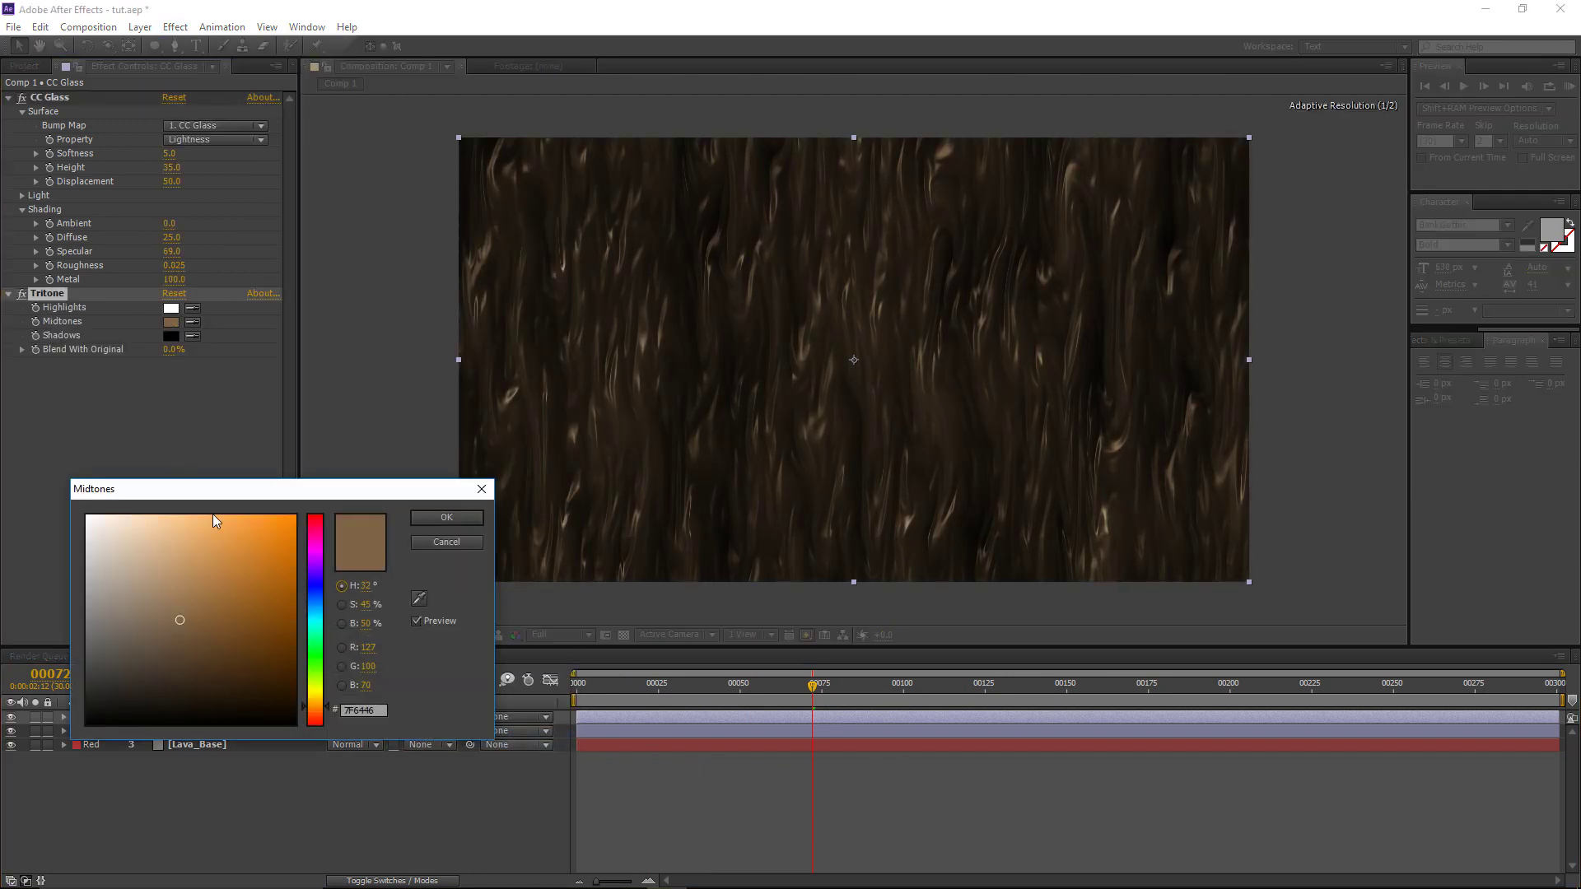
{"action": "left_click", "coordinate": [317, 616]}
{"action": "left_click_drag", "start_coordinate": [180, 620], "coordinate": [99, 574]}
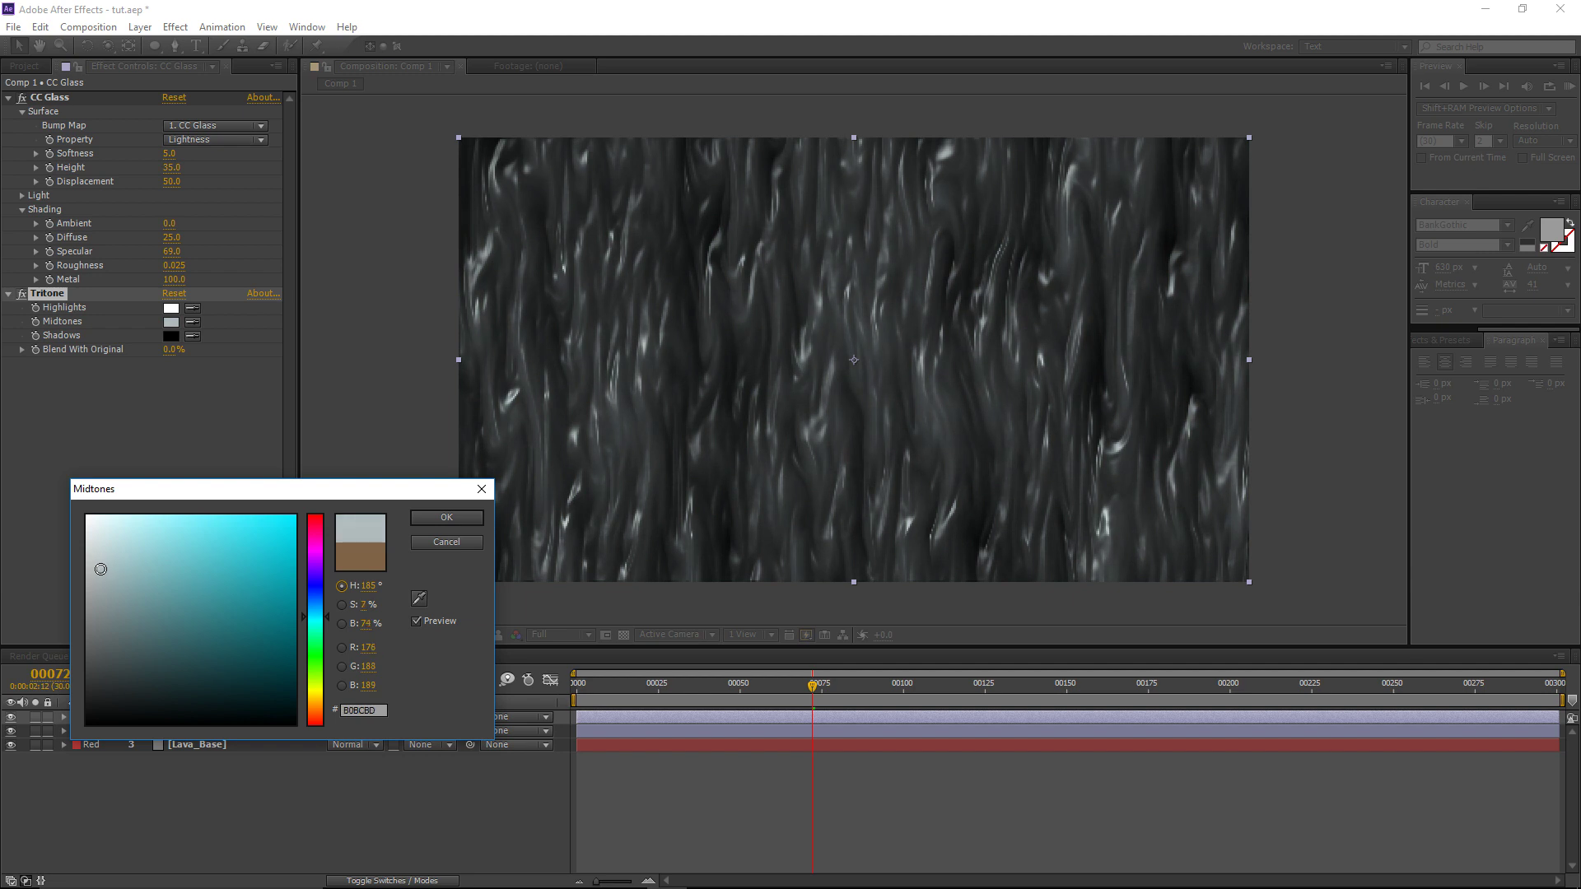
{"action": "left_click_drag", "start_coordinate": [305, 615], "coordinate": [309, 610]}
{"action": "left_click", "coordinate": [447, 517]}
Step: Apply a Curves effect to the CC Glass layer, shape its RGB curve into a gentle S, and inspect the result up close
{"action": "left_click", "coordinate": [176, 26]}
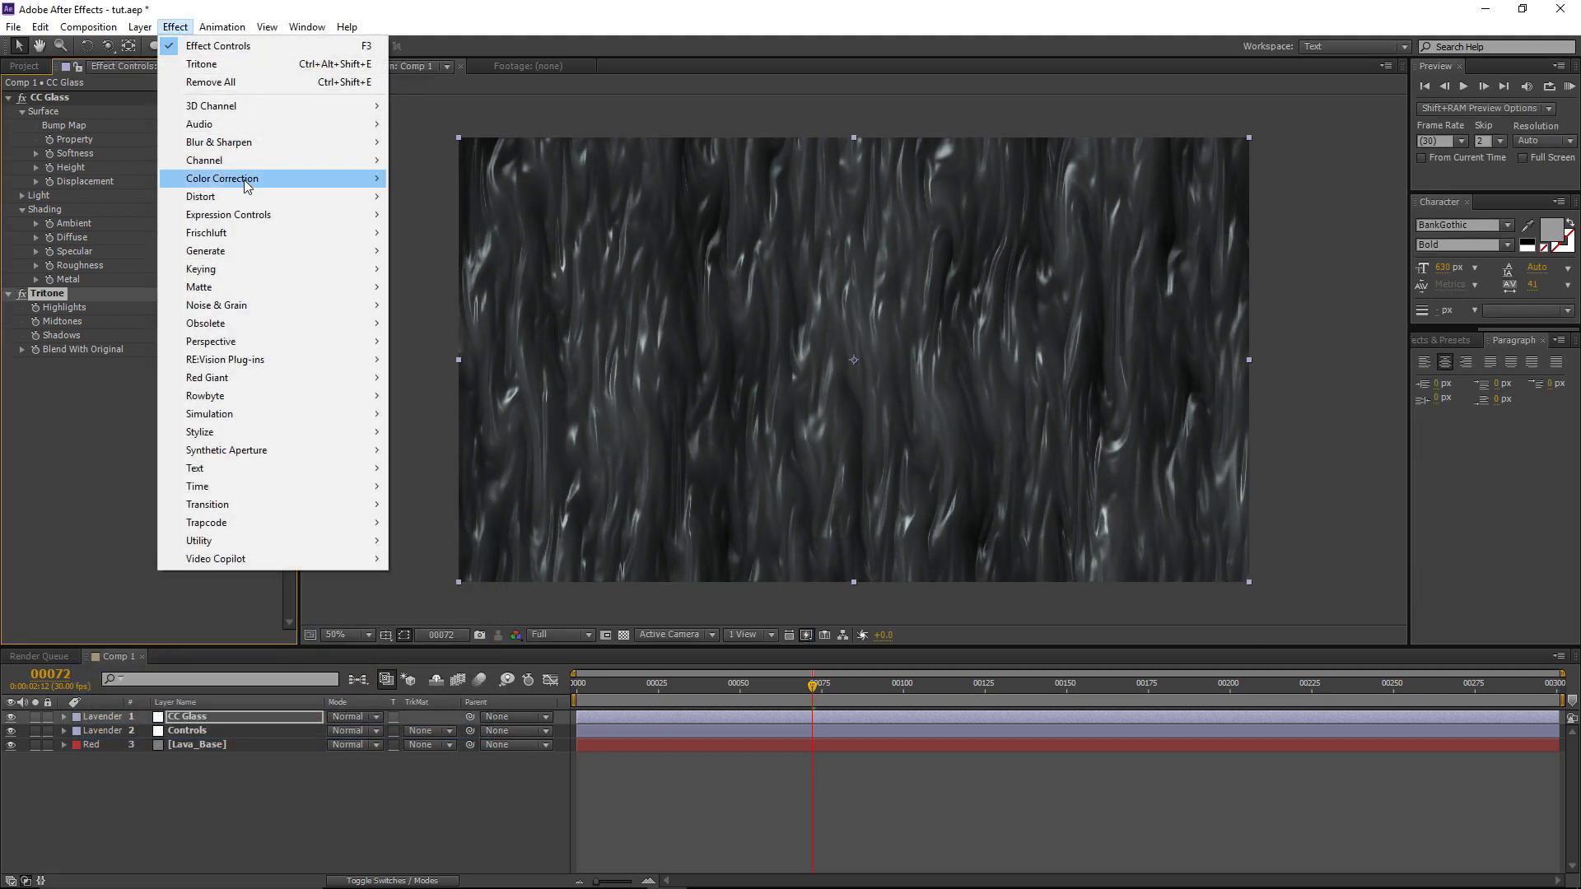
{"action": "mouse_move", "coordinate": [245, 182]}
{"action": "left_click", "coordinate": [416, 504]}
{"action": "left_click_drag", "start_coordinate": [147, 441], "coordinate": [136, 435]}
{"action": "left_click_drag", "start_coordinate": [73, 513], "coordinate": [69, 518]}
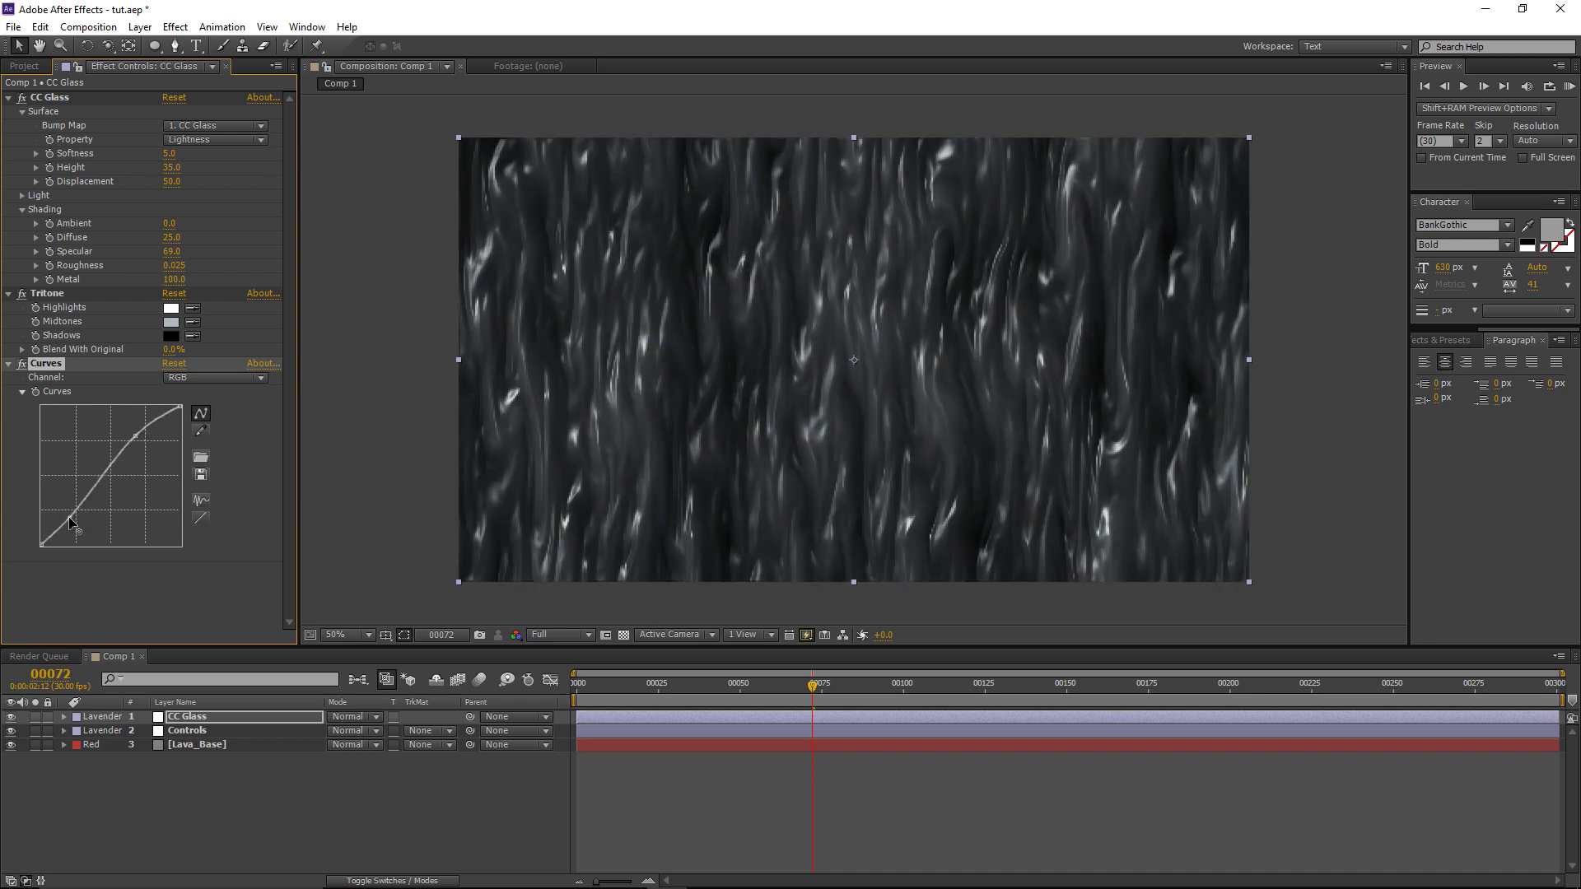
{"action": "left_click_drag", "start_coordinate": [136, 436], "coordinate": [136, 438]}
{"action": "scroll", "coordinate": [700, 396], "scroll_direction": "up", "scroll_amount": 1}
{"action": "key", "text": "grave"}
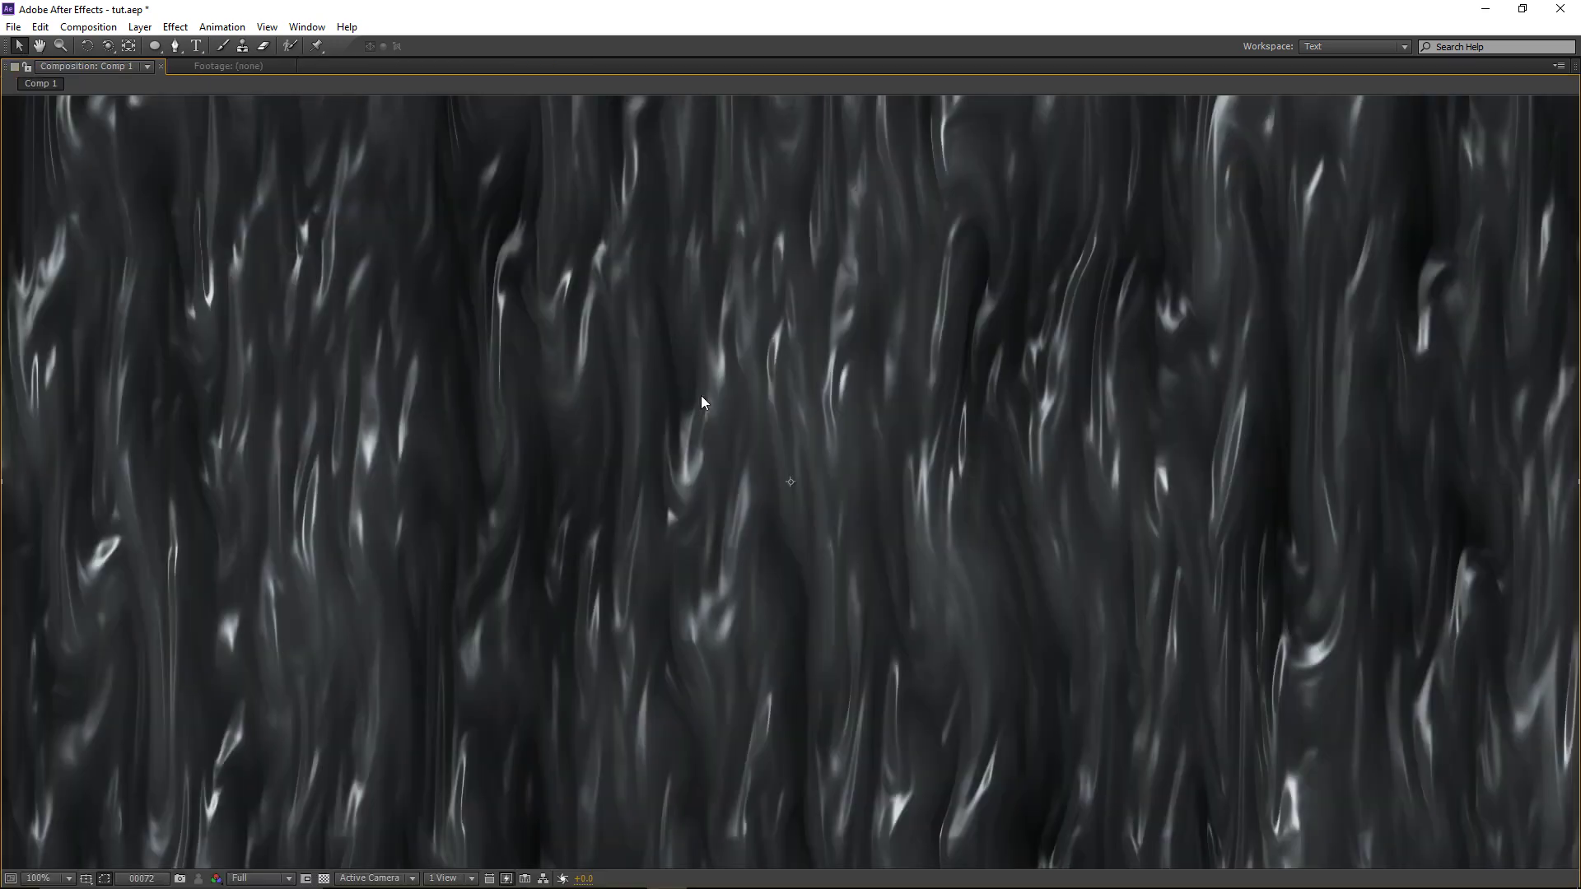
{"action": "mouse_move", "coordinate": [700, 402]}
{"action": "left_mouse_down"}
{"action": "mouse_move", "coordinate": [695, 298]}
{"action": "mouse_move", "coordinate": [751, 363]}
{"action": "mouse_move", "coordinate": [730, 399]}
{"action": "left_mouse_up"}
{"action": "scroll", "coordinate": [759, 403], "scroll_direction": "down", "scroll_amount": 2}
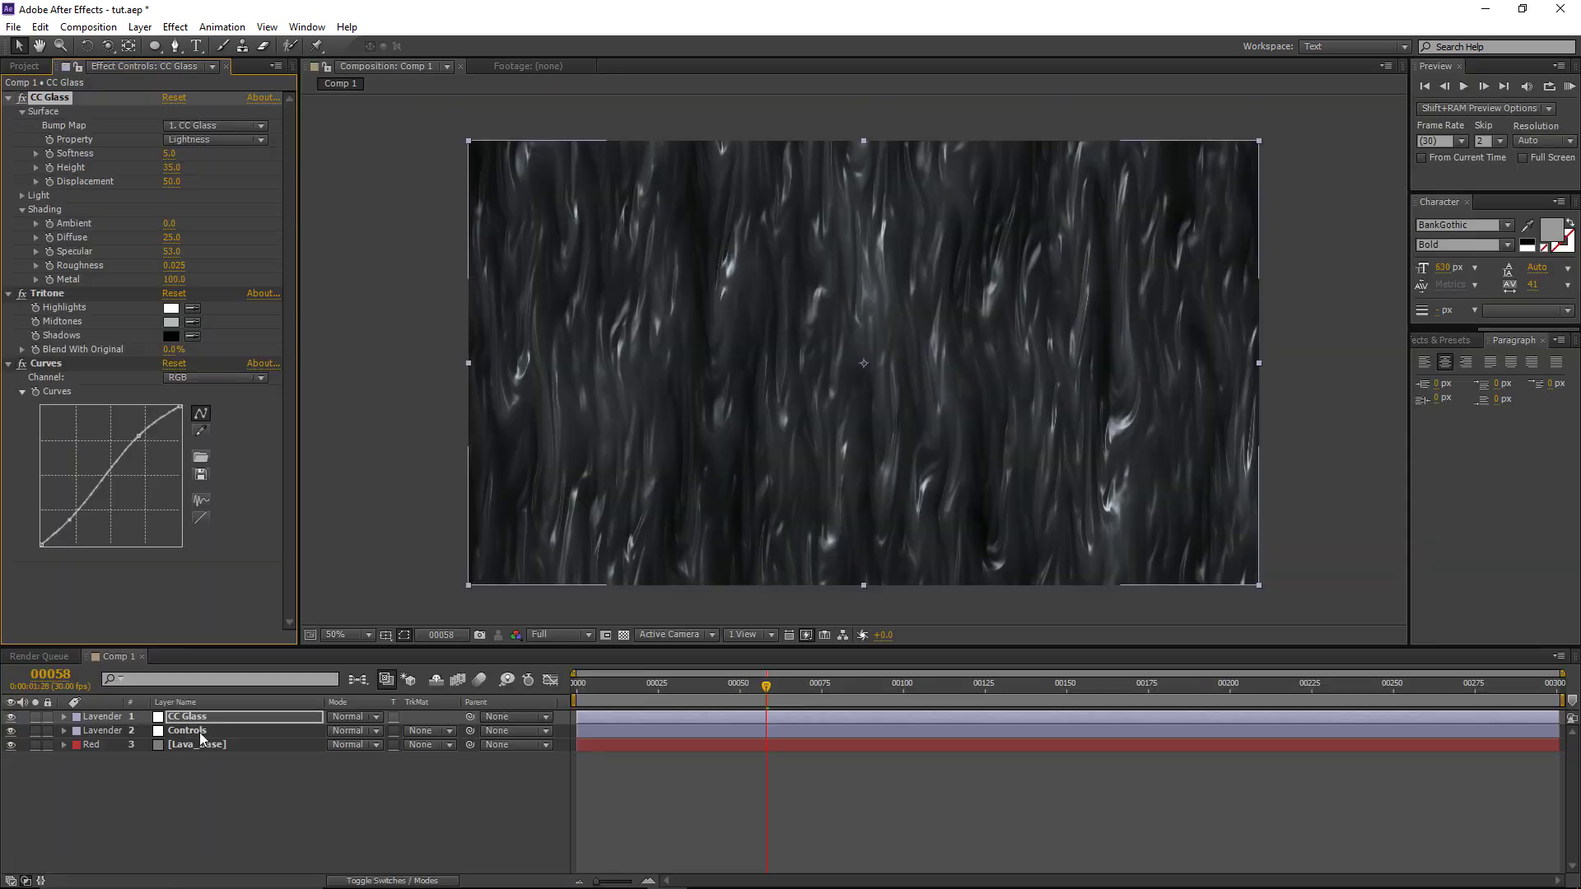
Step: Duplicate the Lava_Base layer and move the copy to the top of the layer stack
{"action": "left_click", "coordinate": [194, 744]}
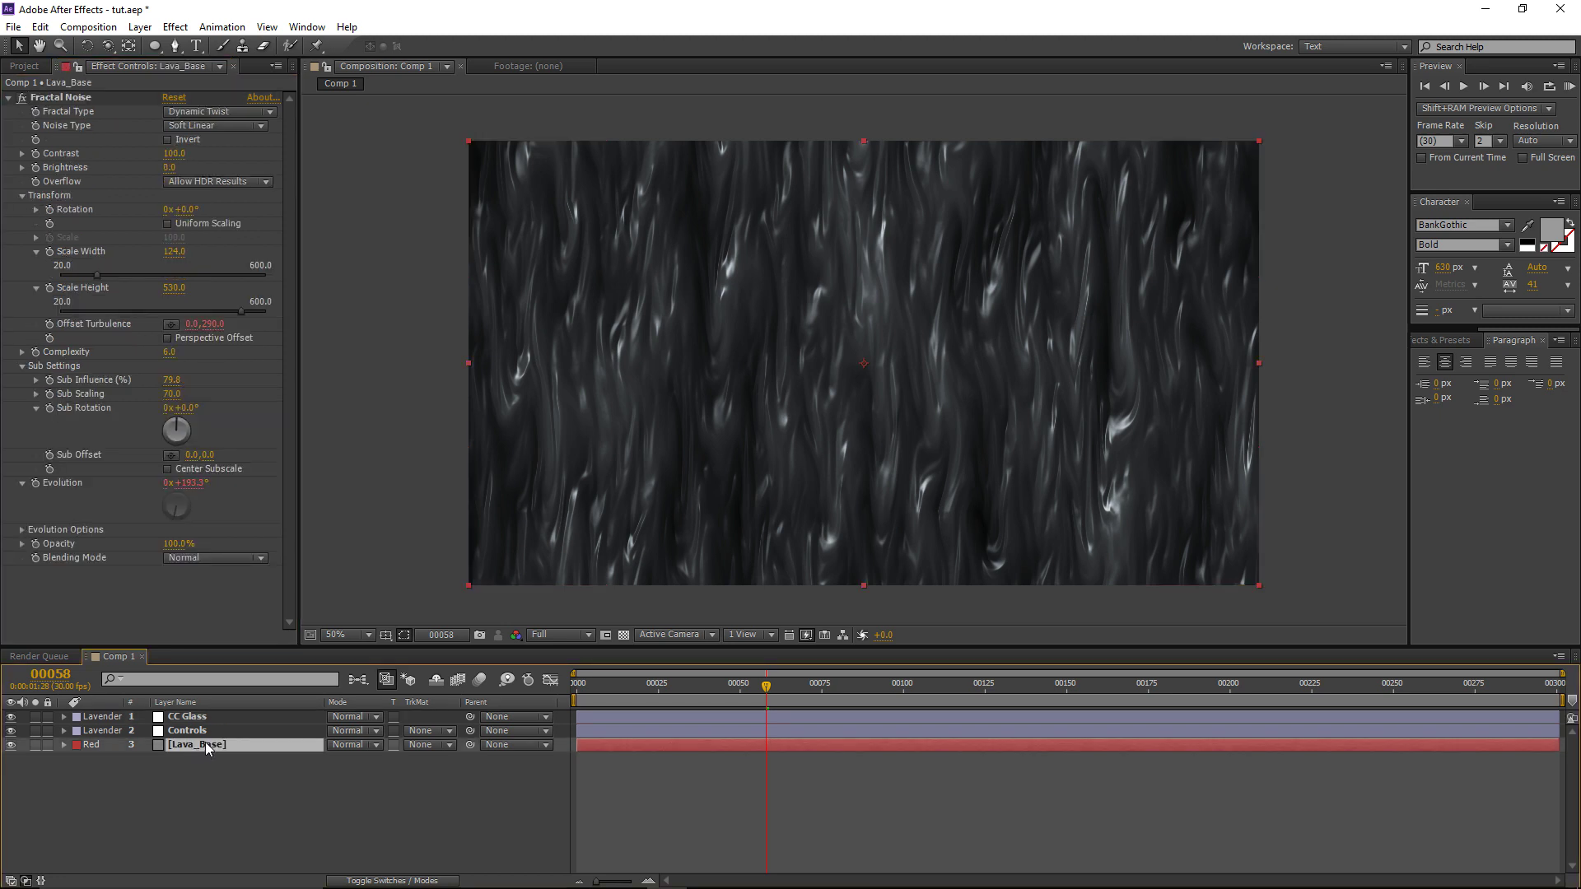
{"action": "key", "text": "ctrl+d"}
{"action": "key", "text": "Return"}
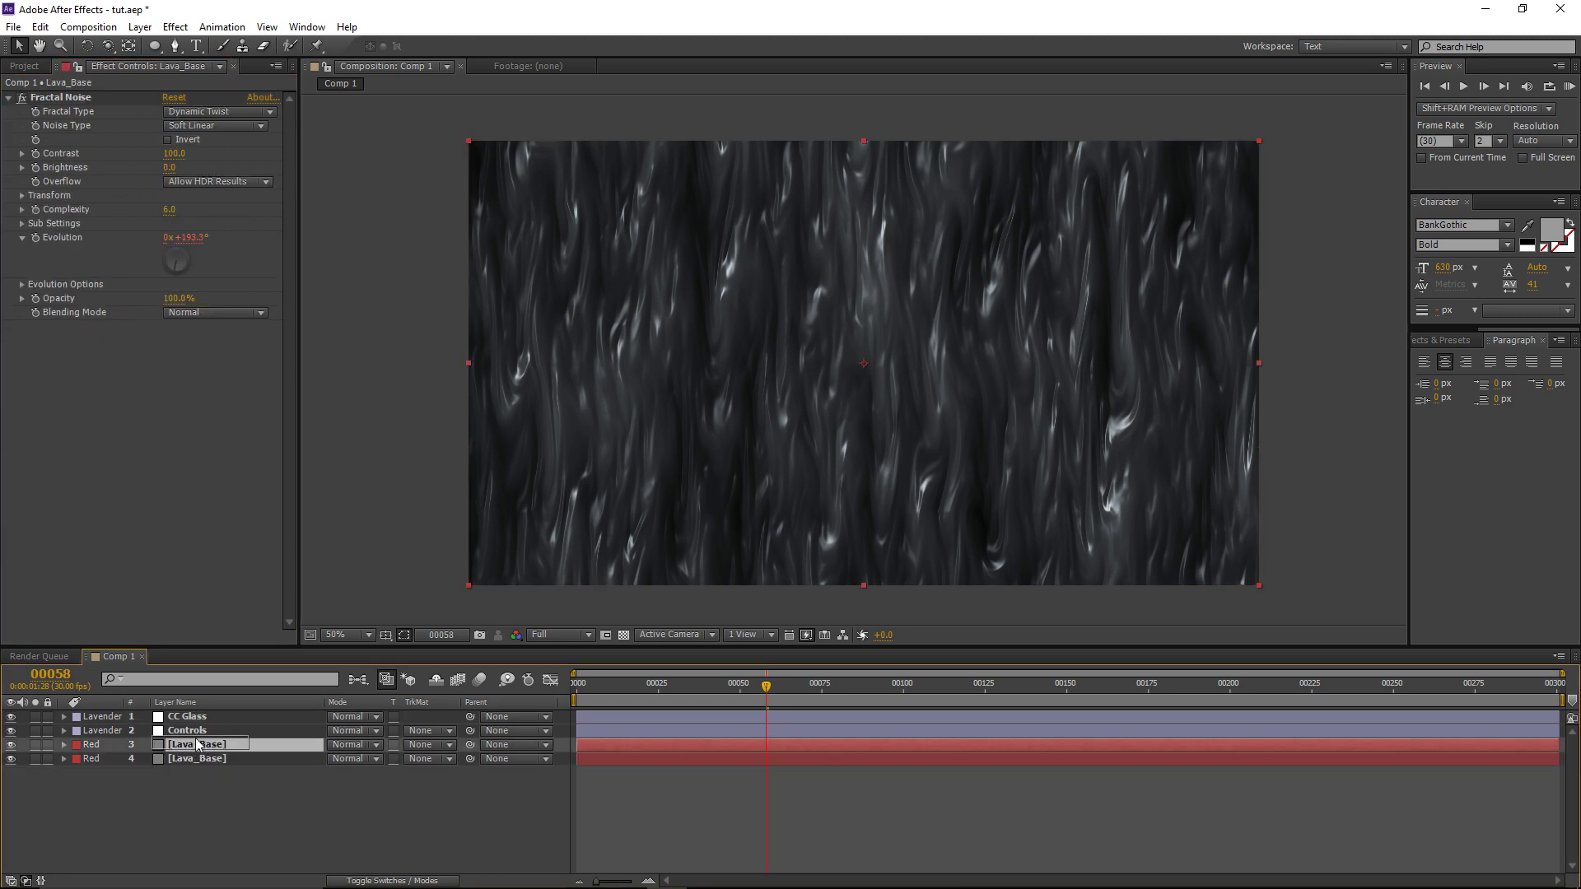
{"action": "left_click_drag", "start_coordinate": [192, 745], "coordinate": [195, 720]}
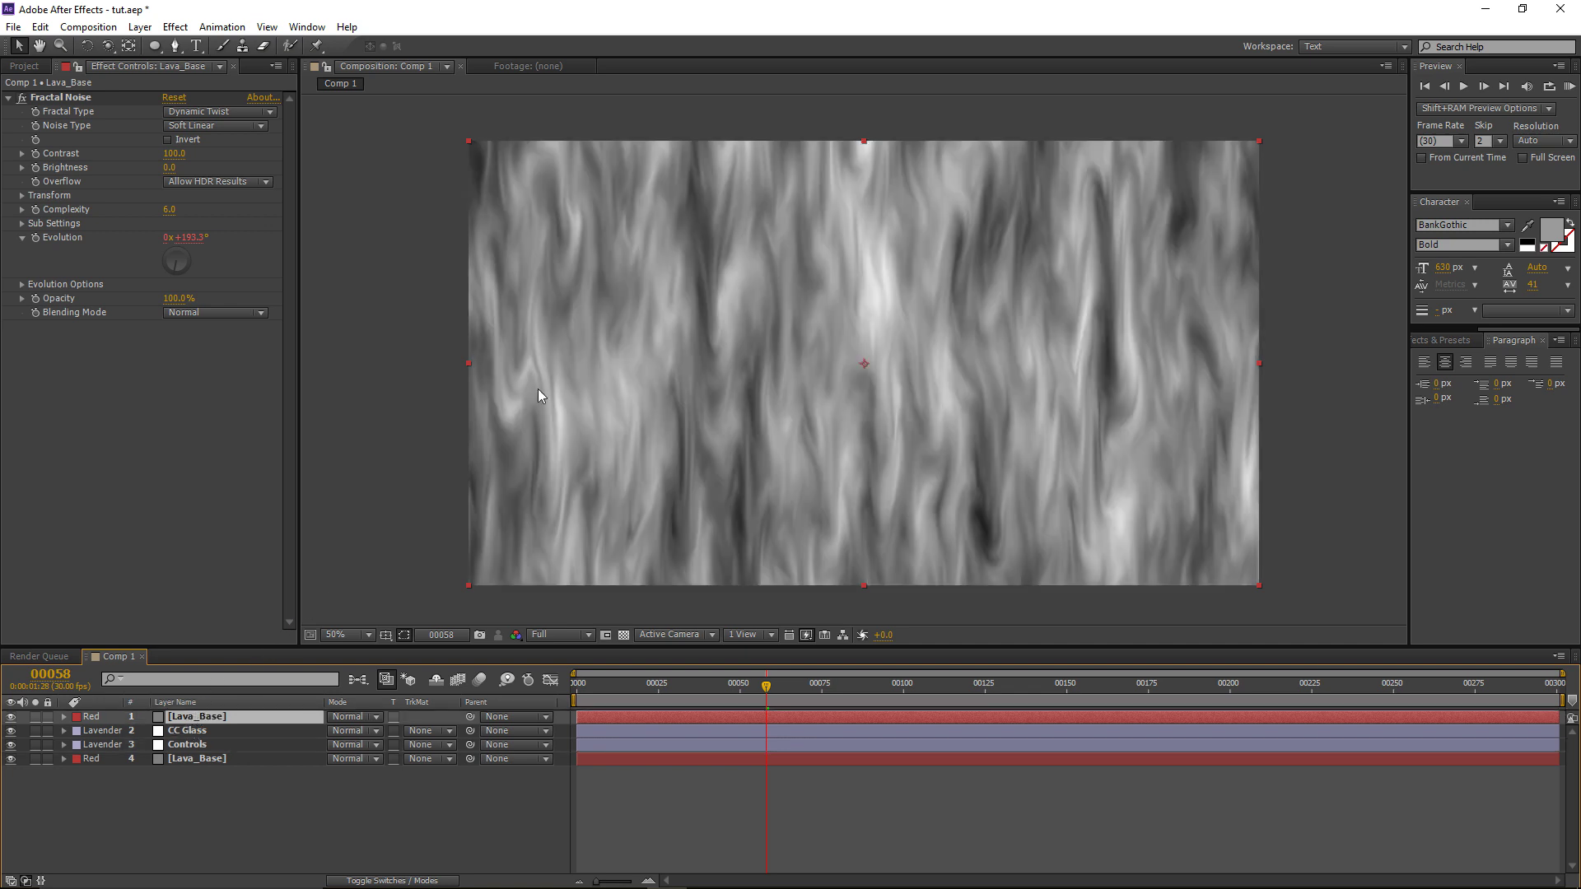
Step: Rename the topmost Lava_Base copy to Lava_Fire
{"action": "key", "text": "Return"}
{"action": "type", "text": "Lava_F"}
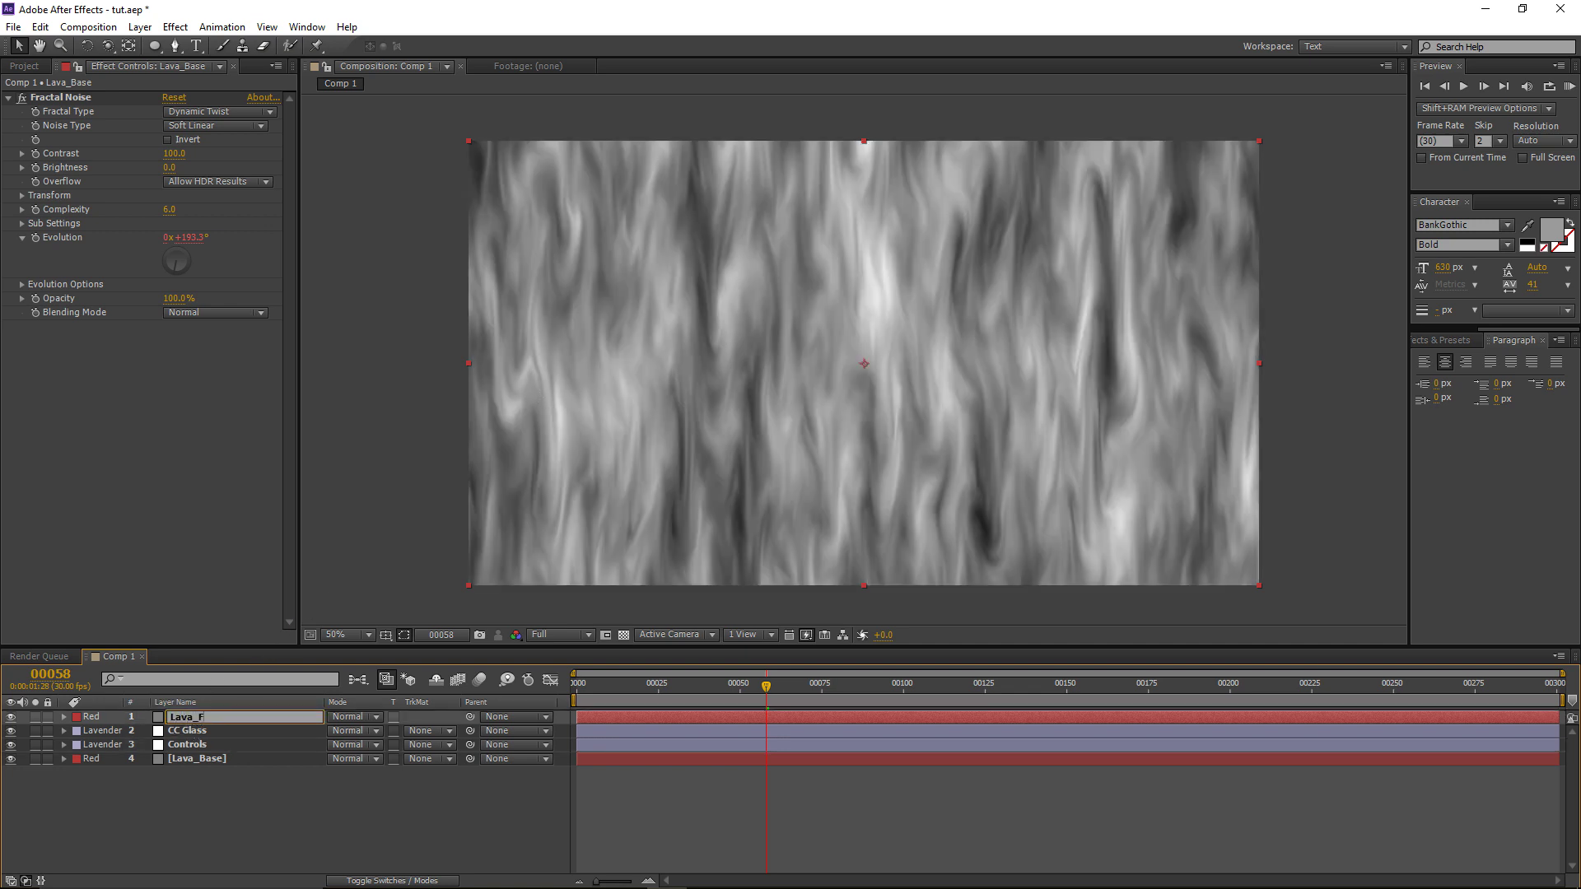
{"action": "type", "text": "Ire"}
{"action": "key", "text": "Return"}
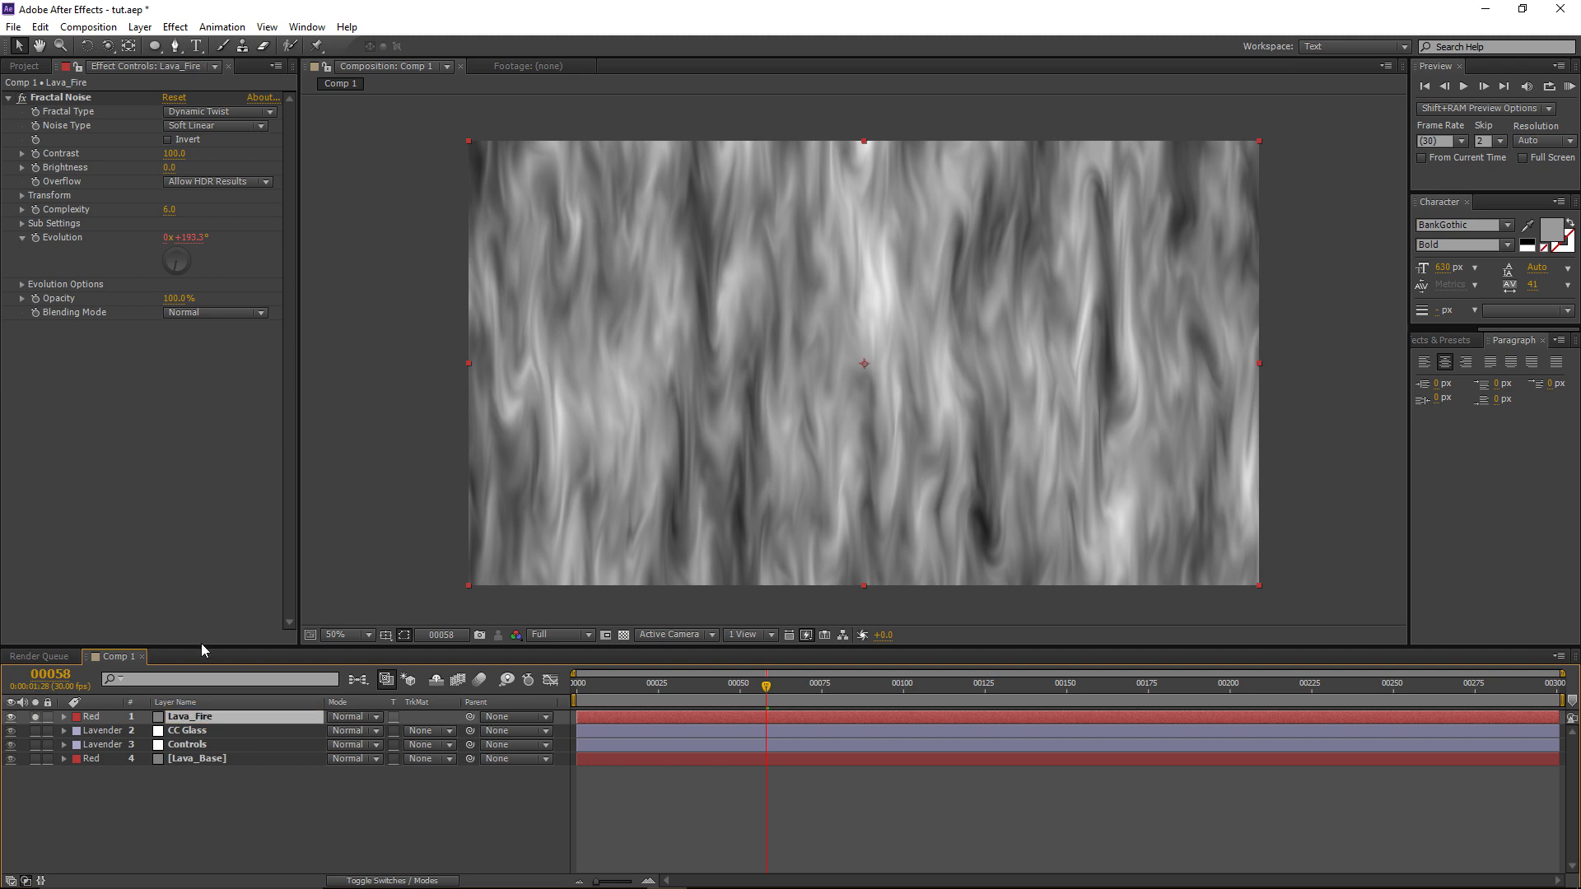
Step: Invert the Fractal Noise of Lava_Fire, raise its Complexity to 8.1 and lower its Brightness to -37
{"action": "left_click", "coordinate": [168, 140]}
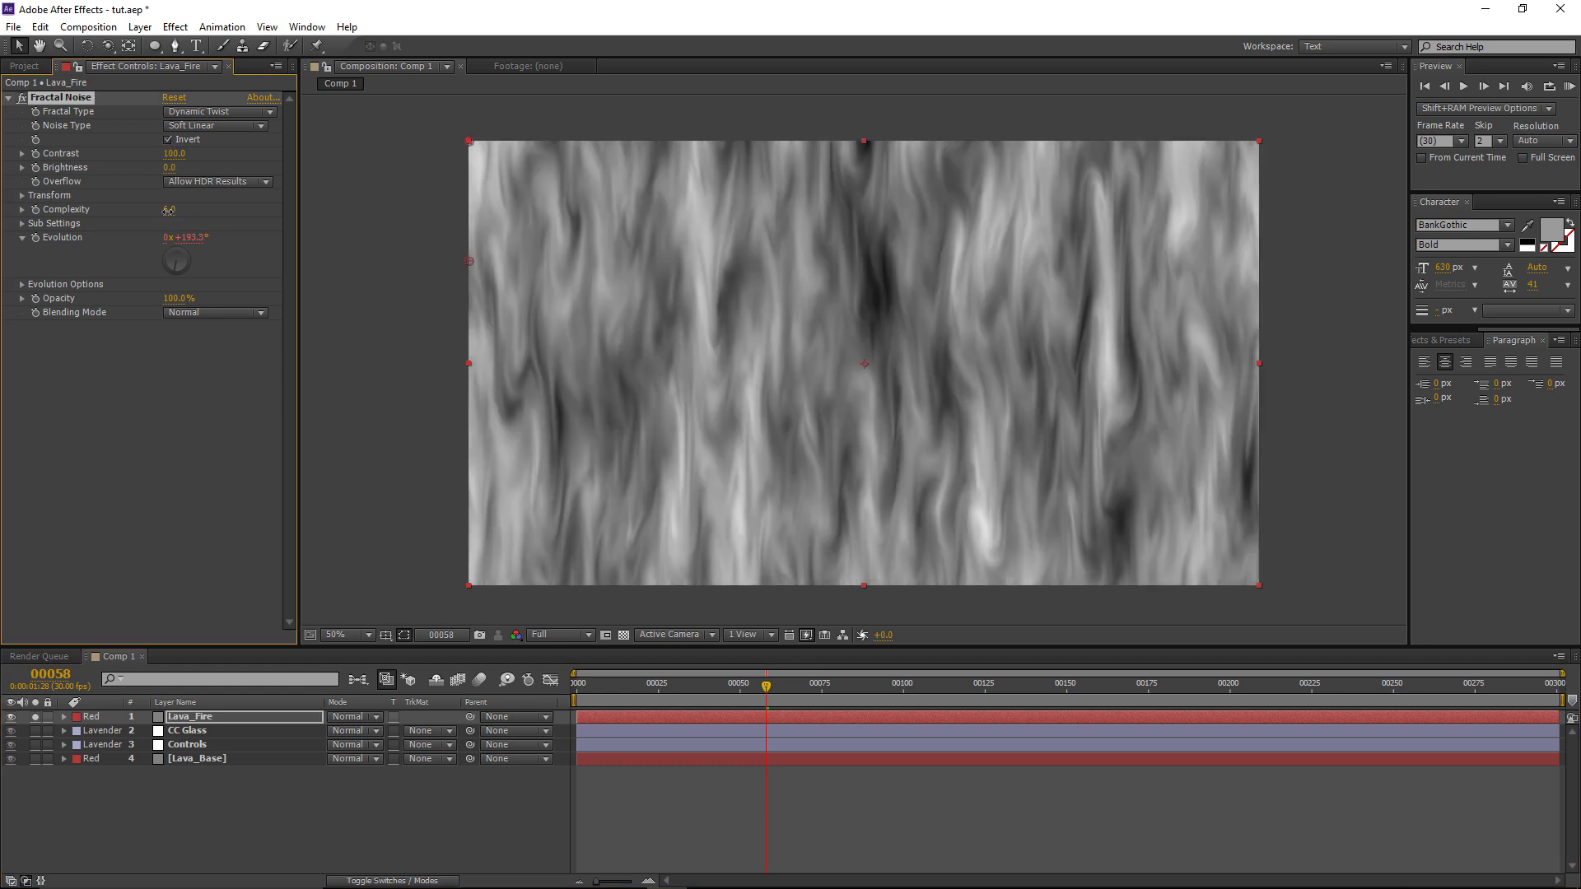
{"action": "left_click_drag", "start_coordinate": [170, 210], "coordinate": [223, 216]}
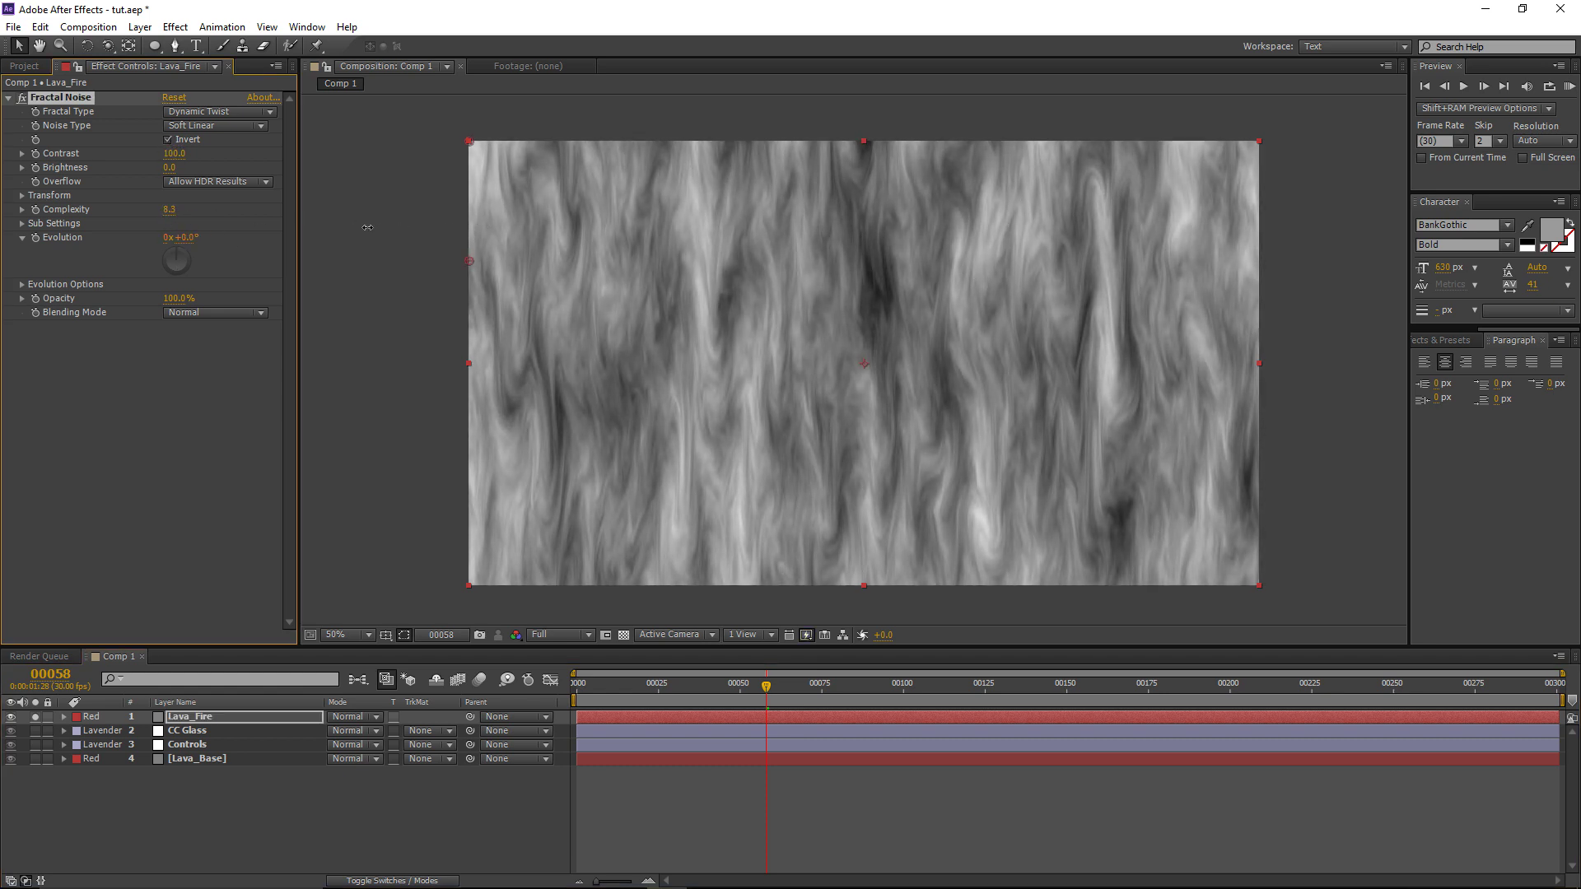
{"action": "left_click_drag", "start_coordinate": [157, 173], "coordinate": [147, 177]}
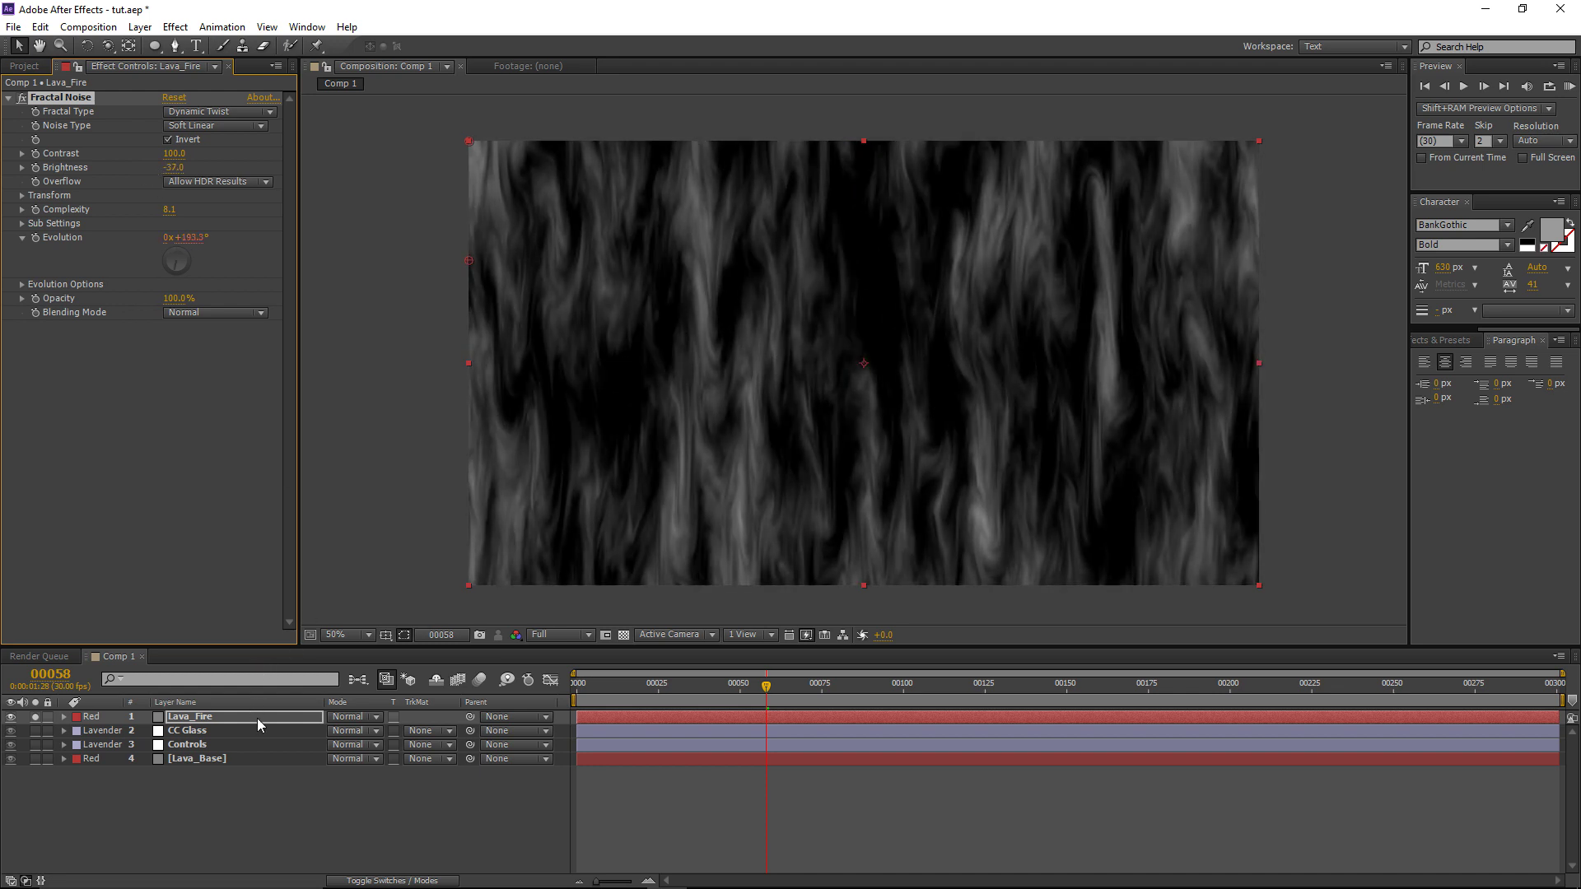
Step: Set the Lava_Fire layer's blending mode to Add, lower its Fractal Noise Brightness to -49 and compare the composite with and without the layer
{"action": "left_click", "coordinate": [352, 716]}
{"action": "left_click", "coordinate": [404, 340]}
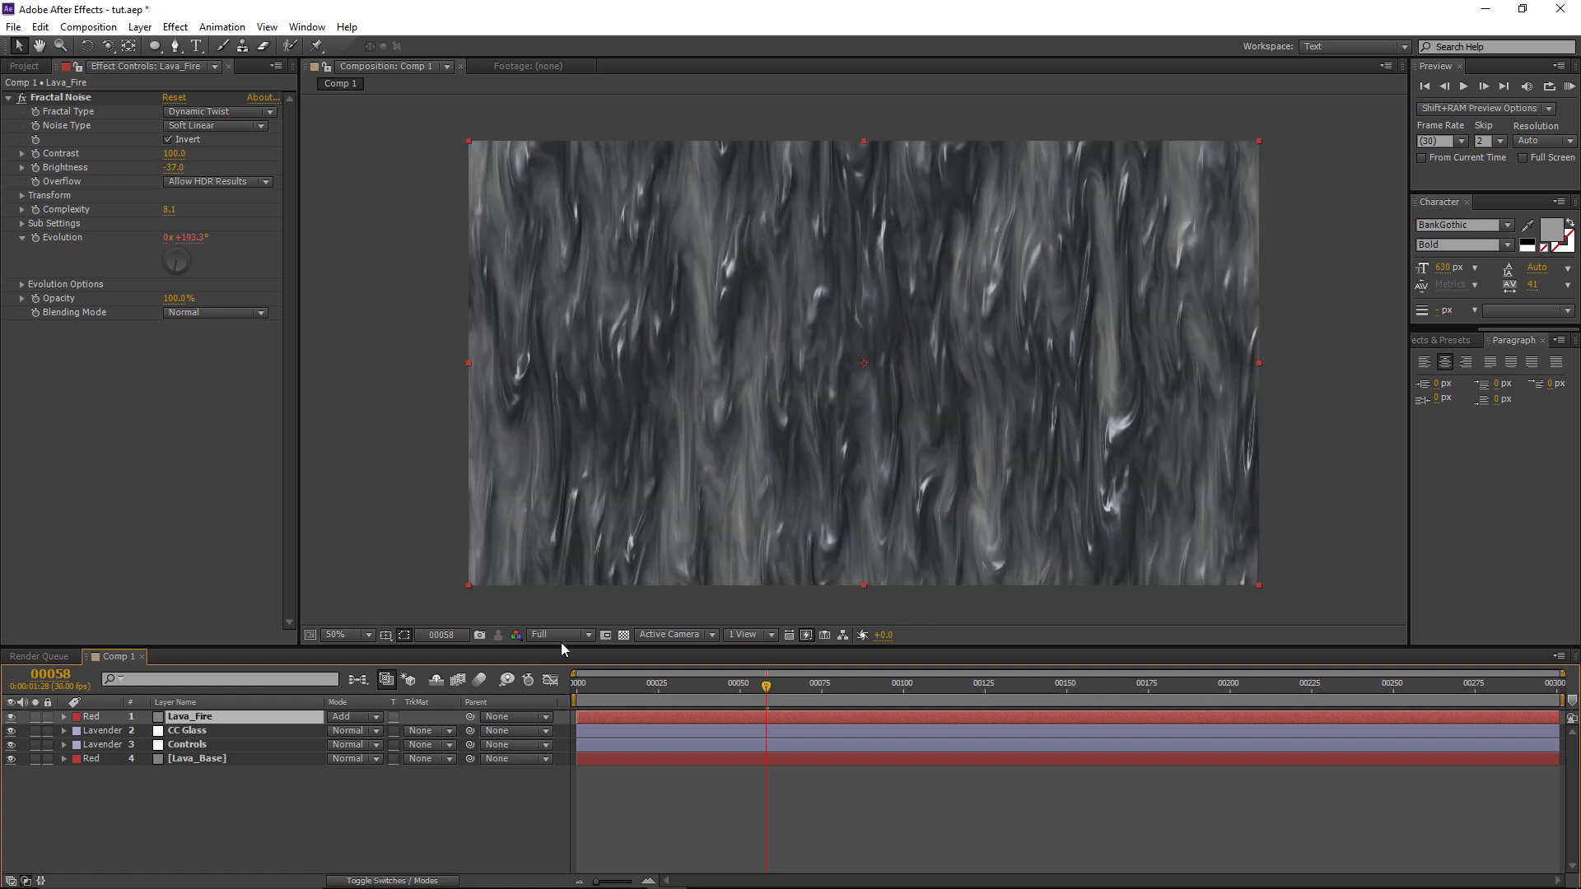
{"action": "left_click_drag", "start_coordinate": [174, 167], "coordinate": [169, 171]}
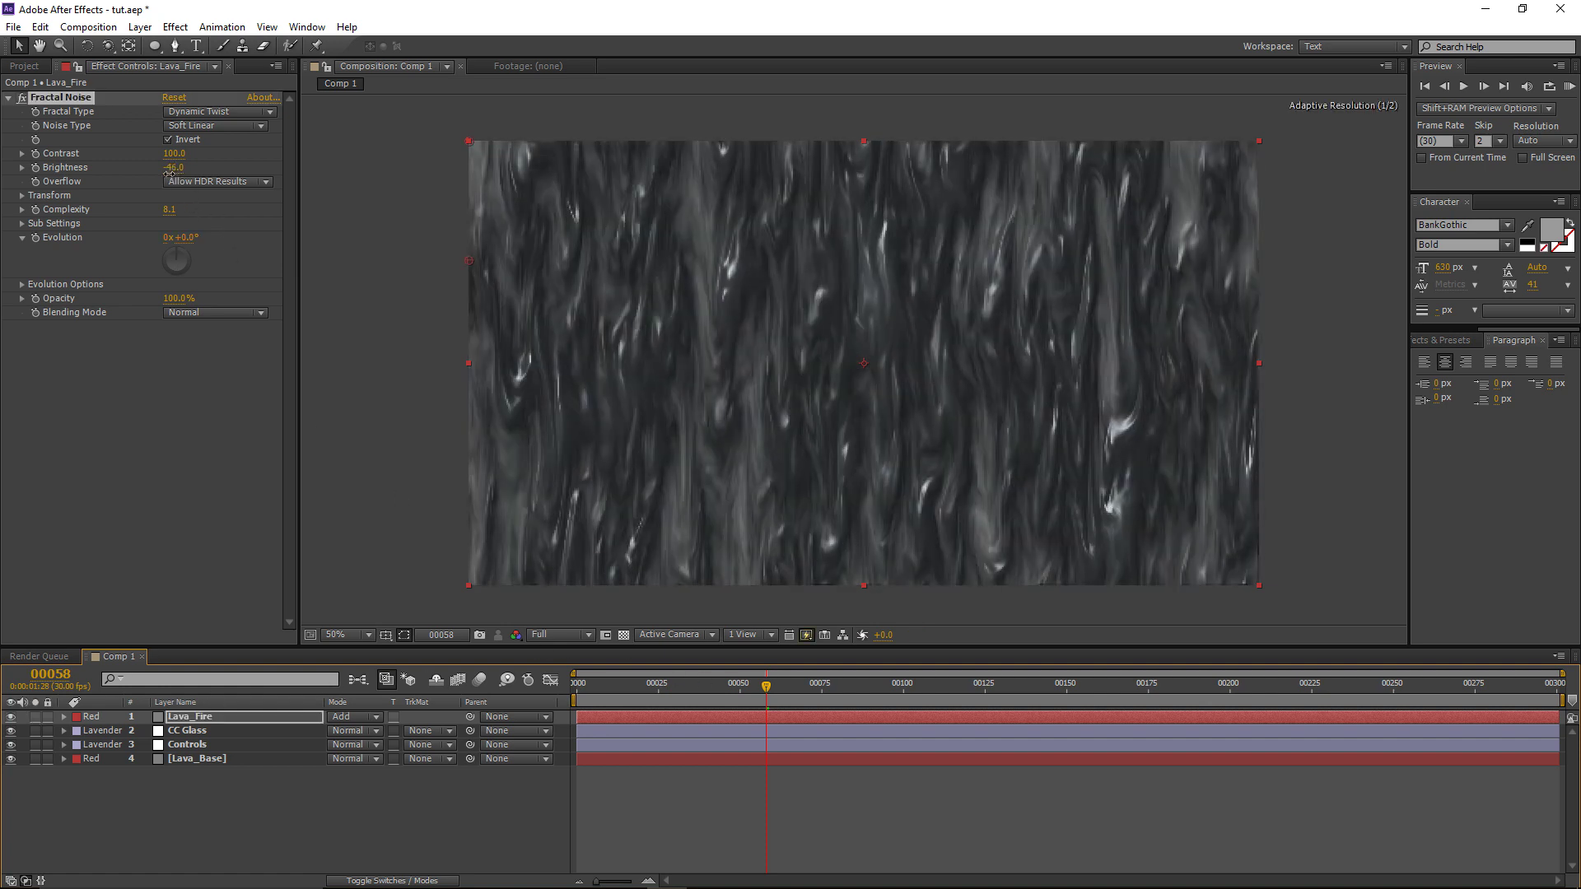
{"action": "left_click", "coordinate": [11, 718]}
{"action": "left_click", "coordinate": [11, 718]}
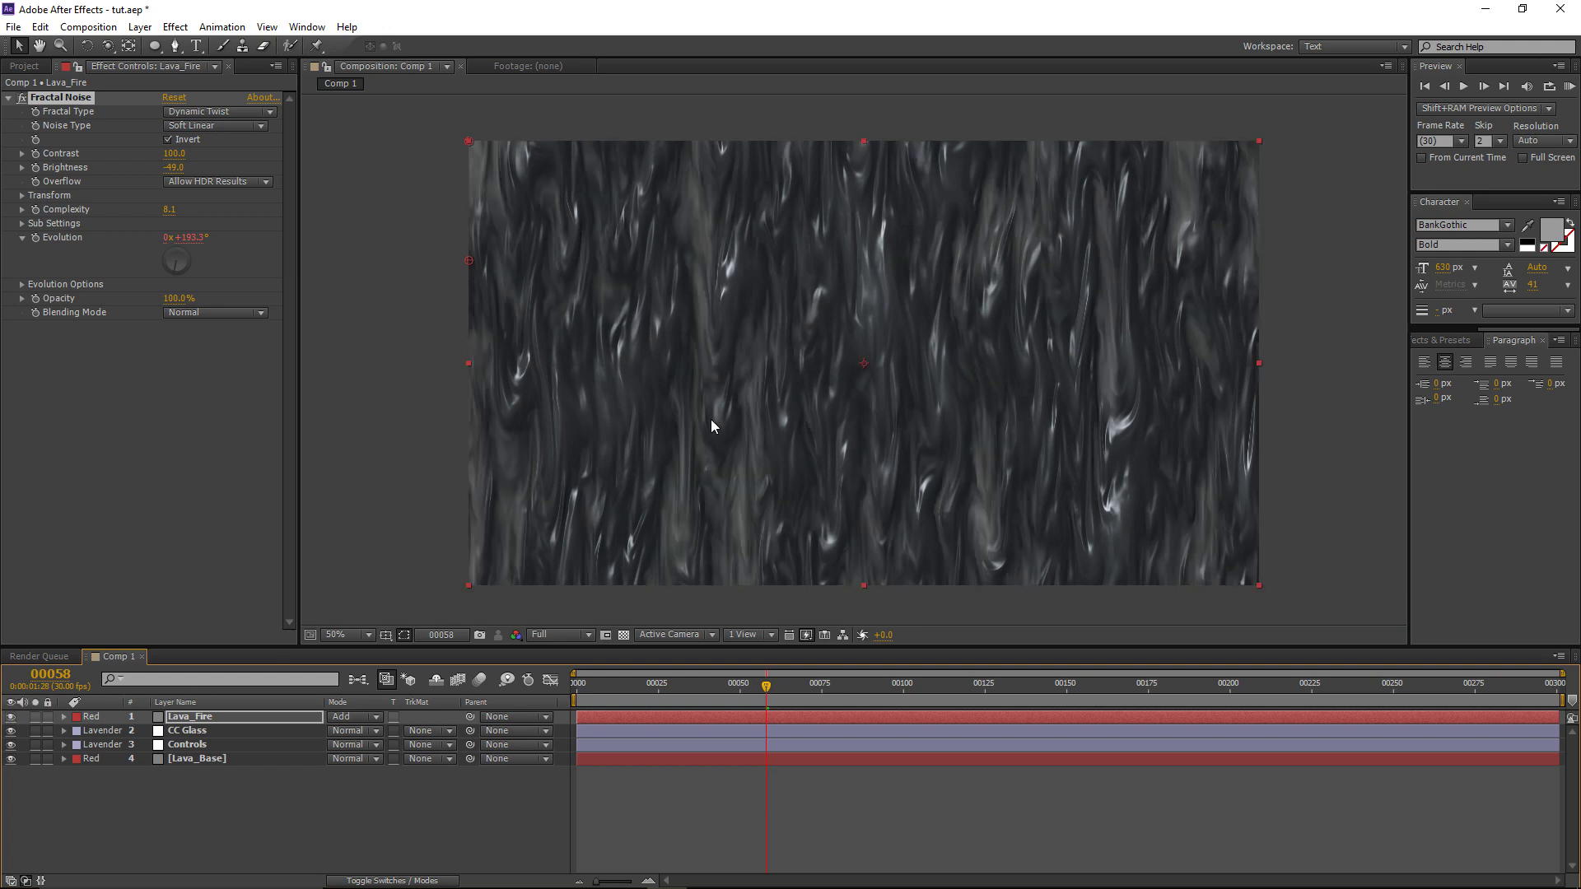
{"action": "left_click", "coordinate": [10, 718]}
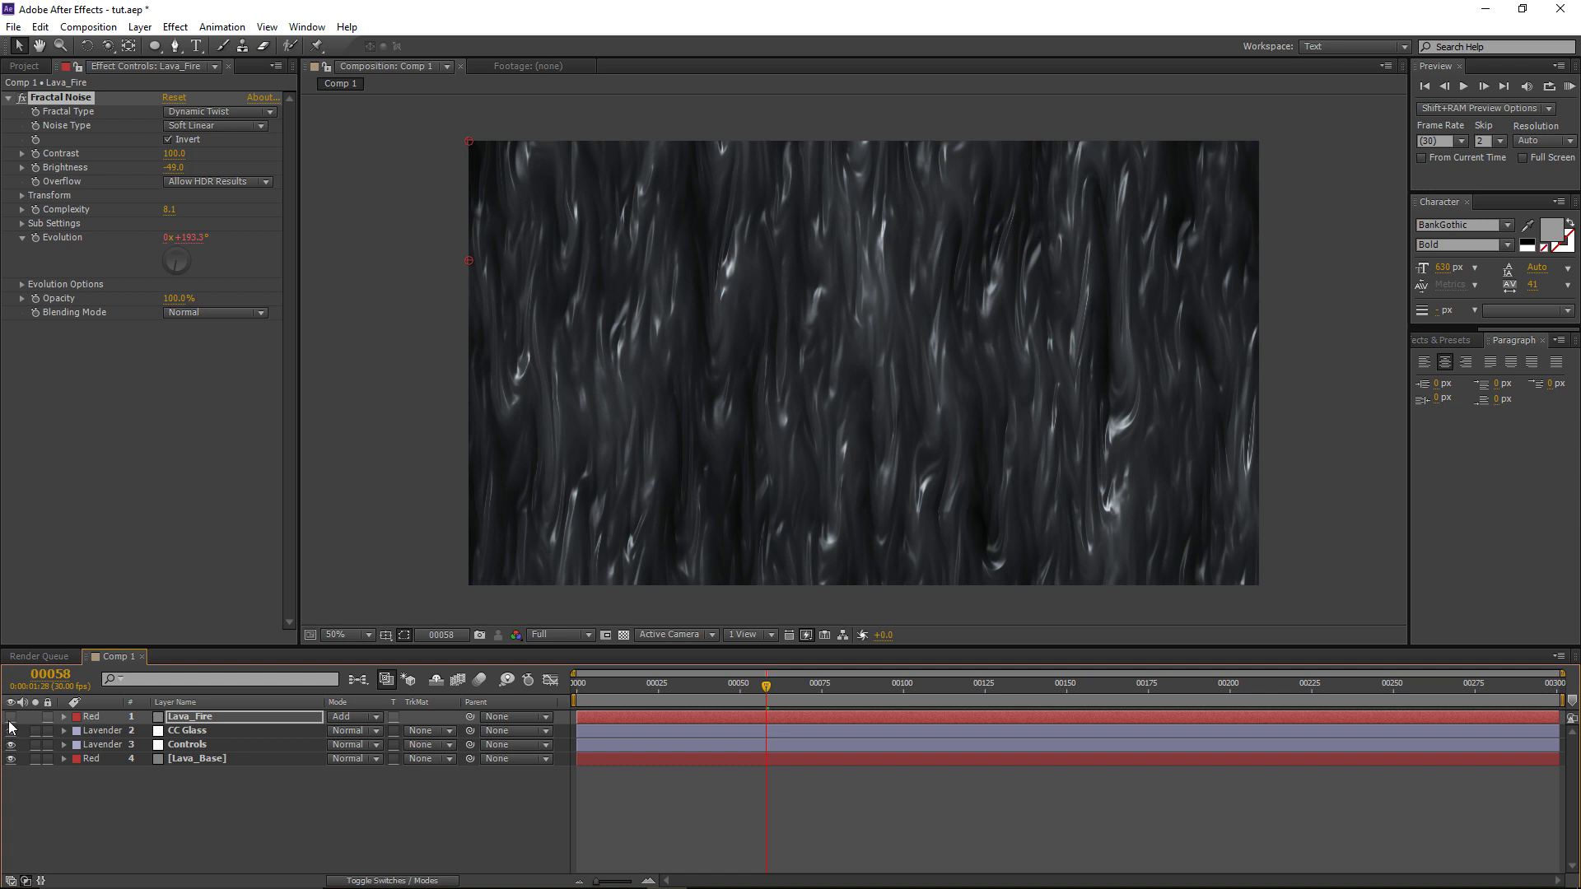
{"action": "left_click", "coordinate": [10, 719]}
Step: Apply a Tritone effect to Lava_Fire with Midtones set to saturated orange FF6000, and check it at a slightly earlier frame
{"action": "left_click", "coordinate": [179, 719]}
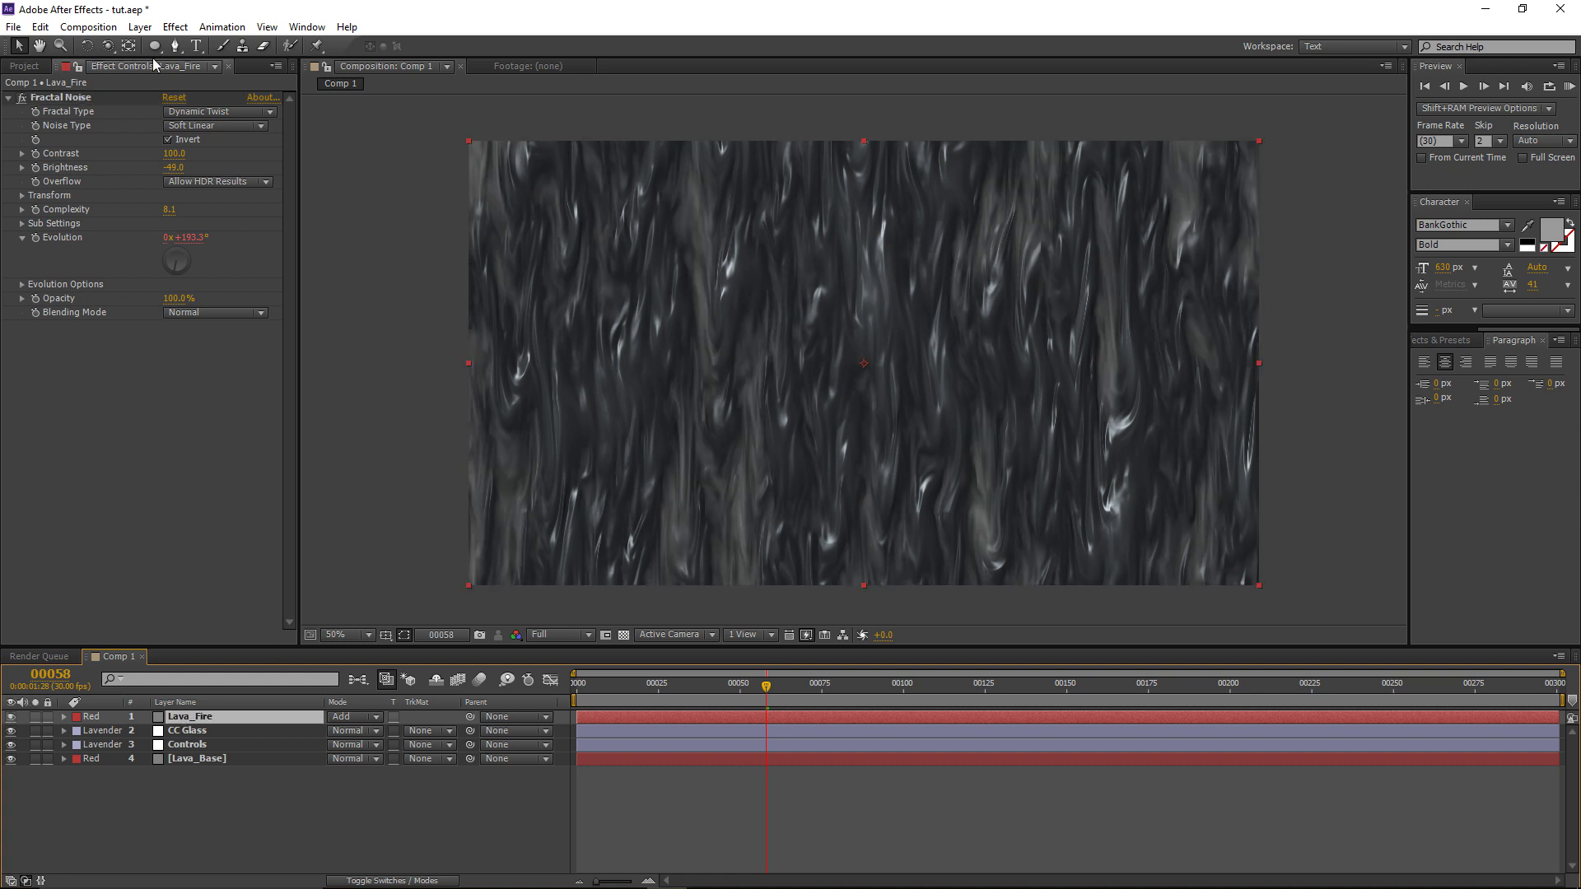
{"action": "left_click", "coordinate": [175, 26]}
{"action": "mouse_move", "coordinate": [247, 179]}
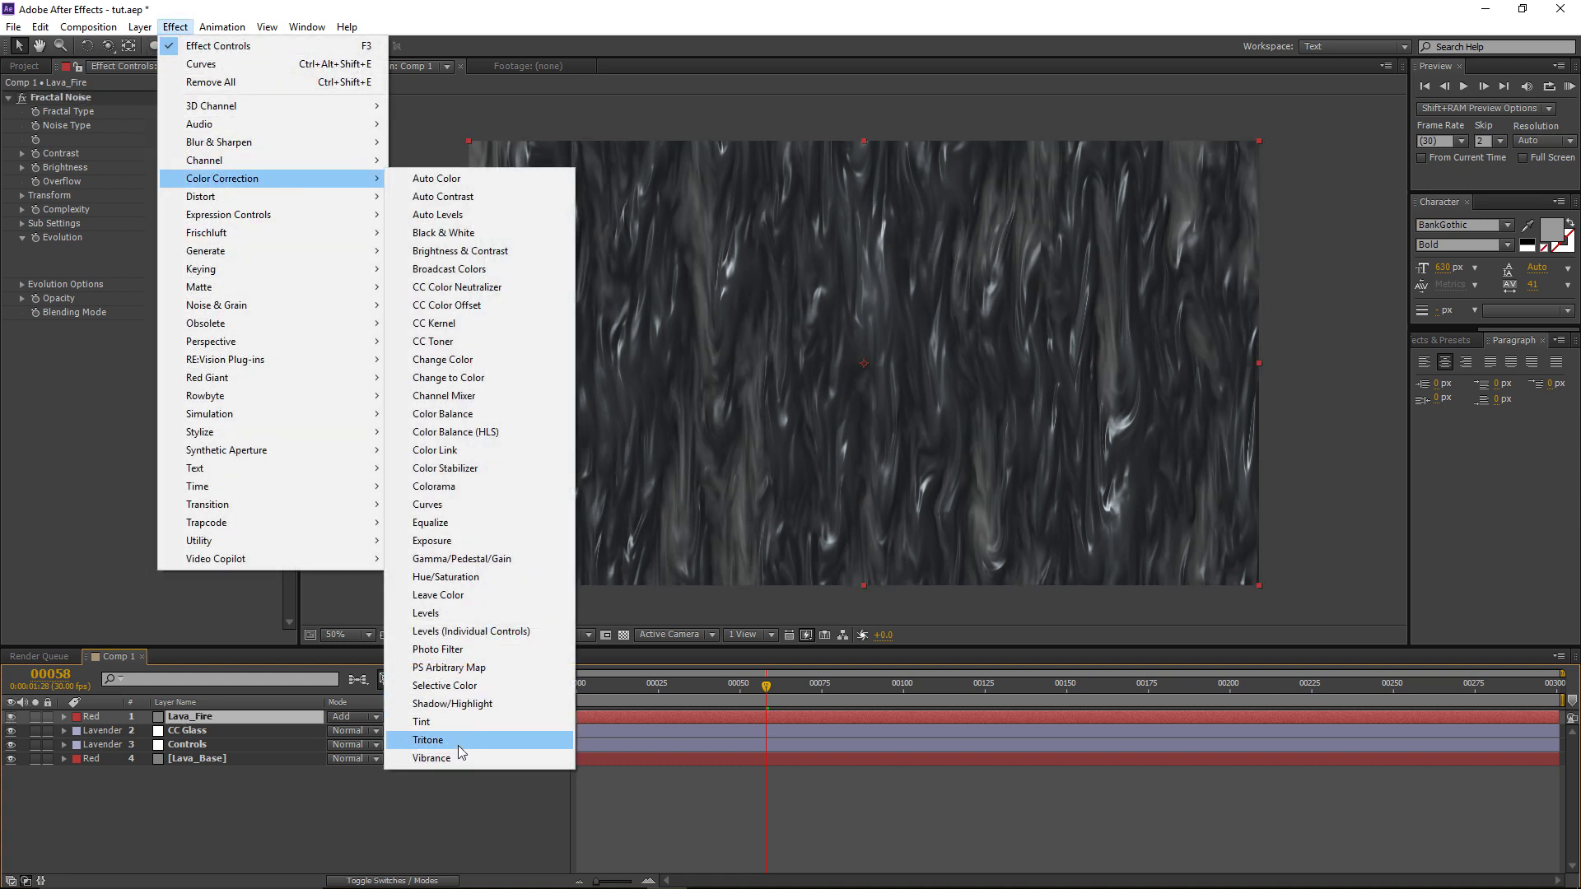
{"action": "left_click", "coordinate": [428, 739]}
{"action": "left_click", "coordinate": [171, 355]}
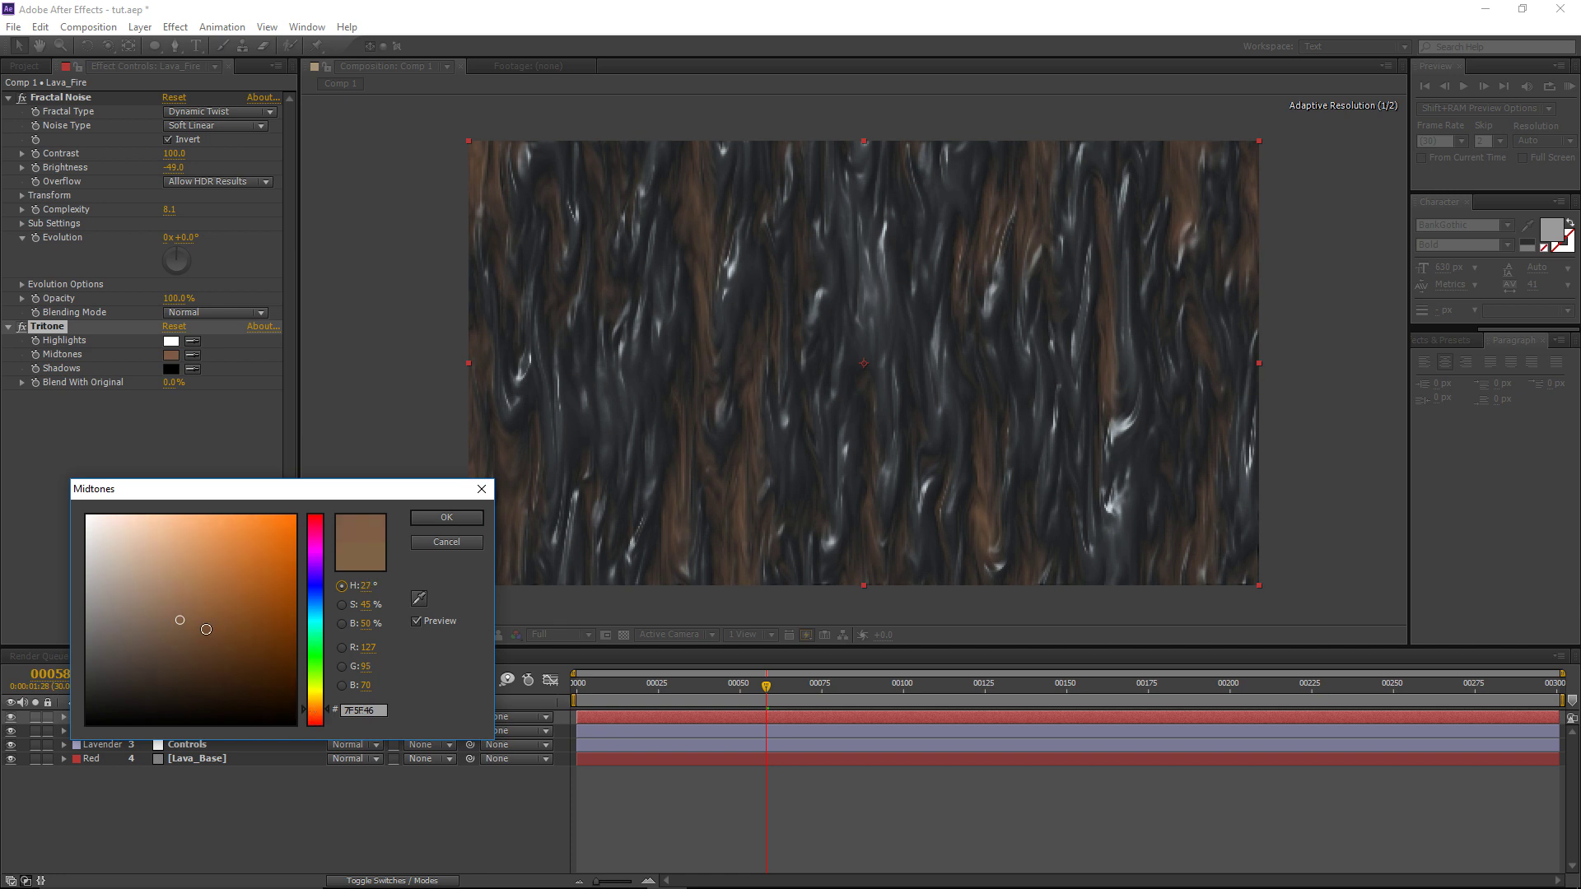
{"action": "mouse_move", "coordinate": [205, 629]}
{"action": "left_mouse_down"}
{"action": "mouse_move", "coordinate": [294, 548]}
{"action": "mouse_move", "coordinate": [311, 498]}
{"action": "left_mouse_up"}
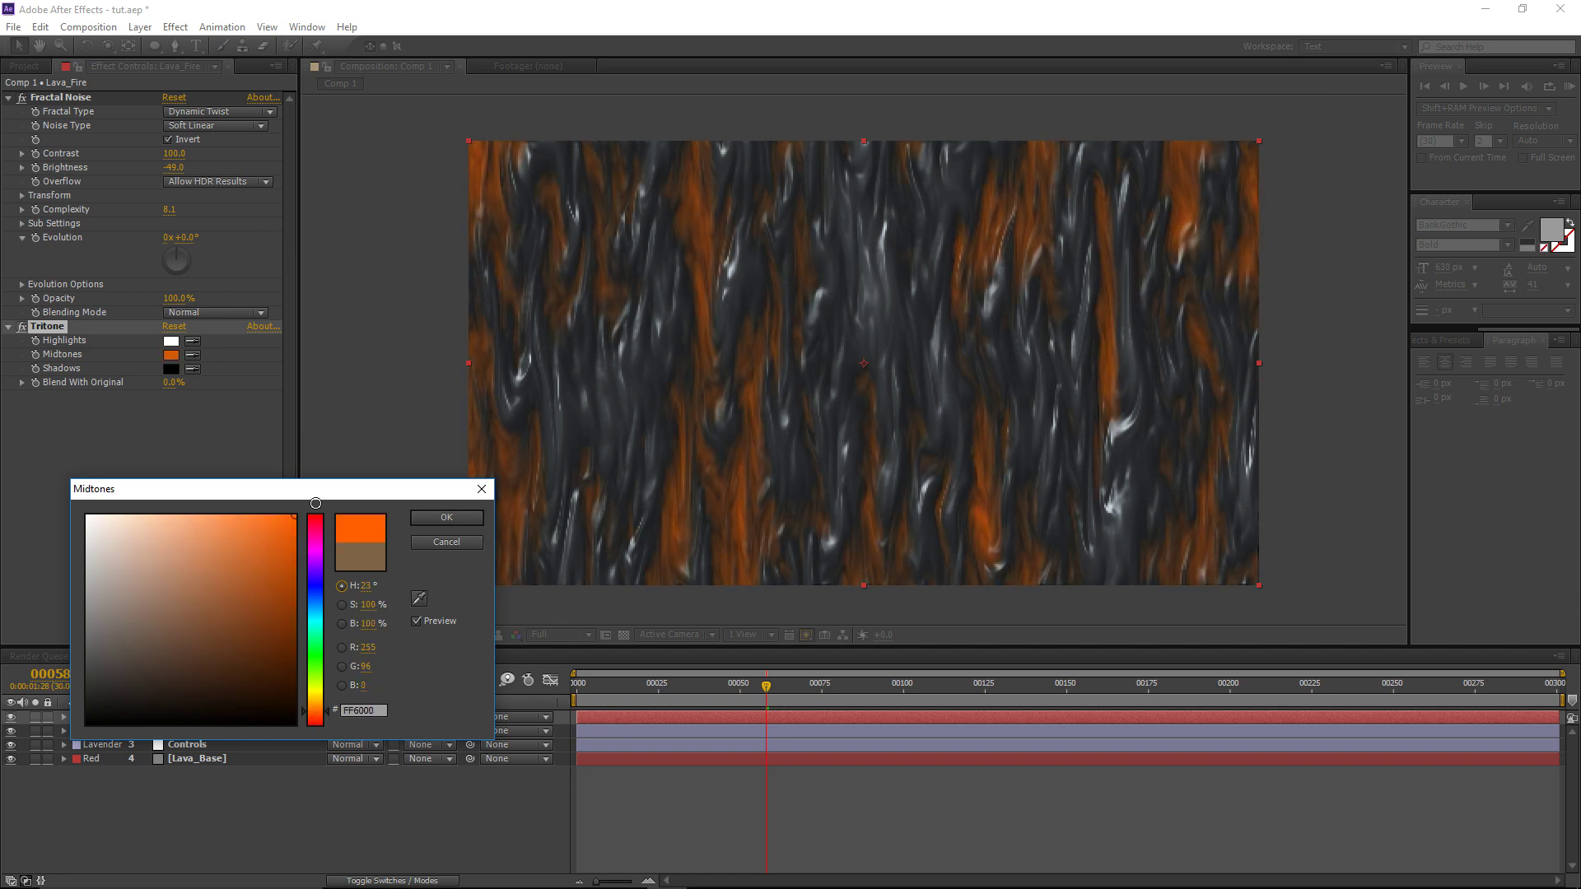
{"action": "left_click", "coordinate": [422, 520]}
{"action": "left_click_drag", "start_coordinate": [820, 688], "coordinate": [763, 698]}
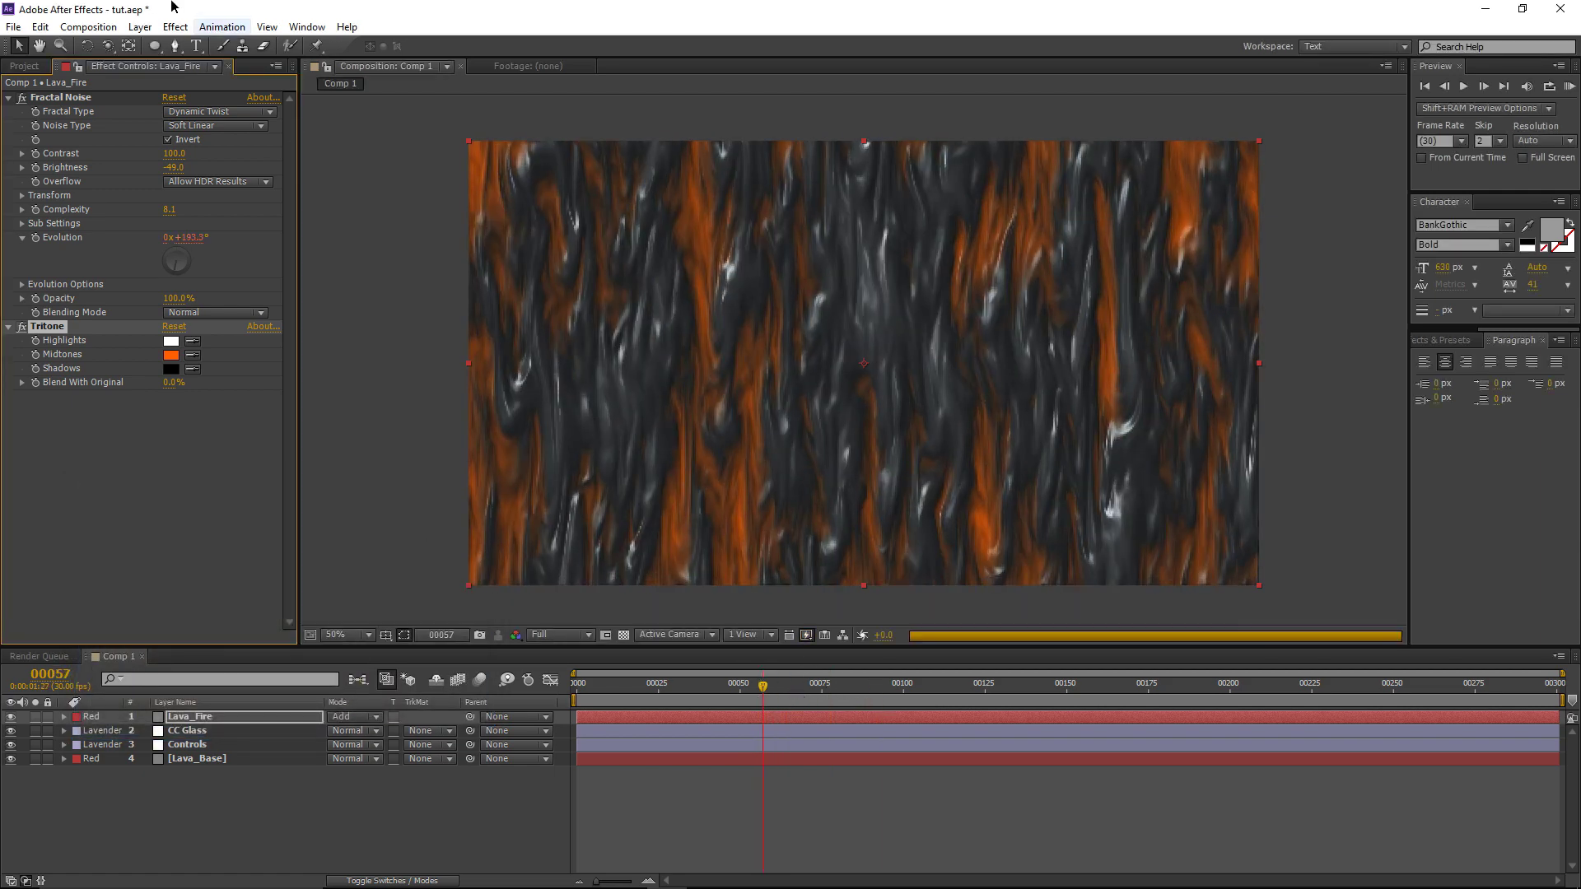
Step: Apply a Curves effect to Lava_Fire and shape its RGB curve into an S with darker shadows and brighter highlights
{"action": "left_click", "coordinate": [176, 33]}
{"action": "mouse_move", "coordinate": [346, 173]}
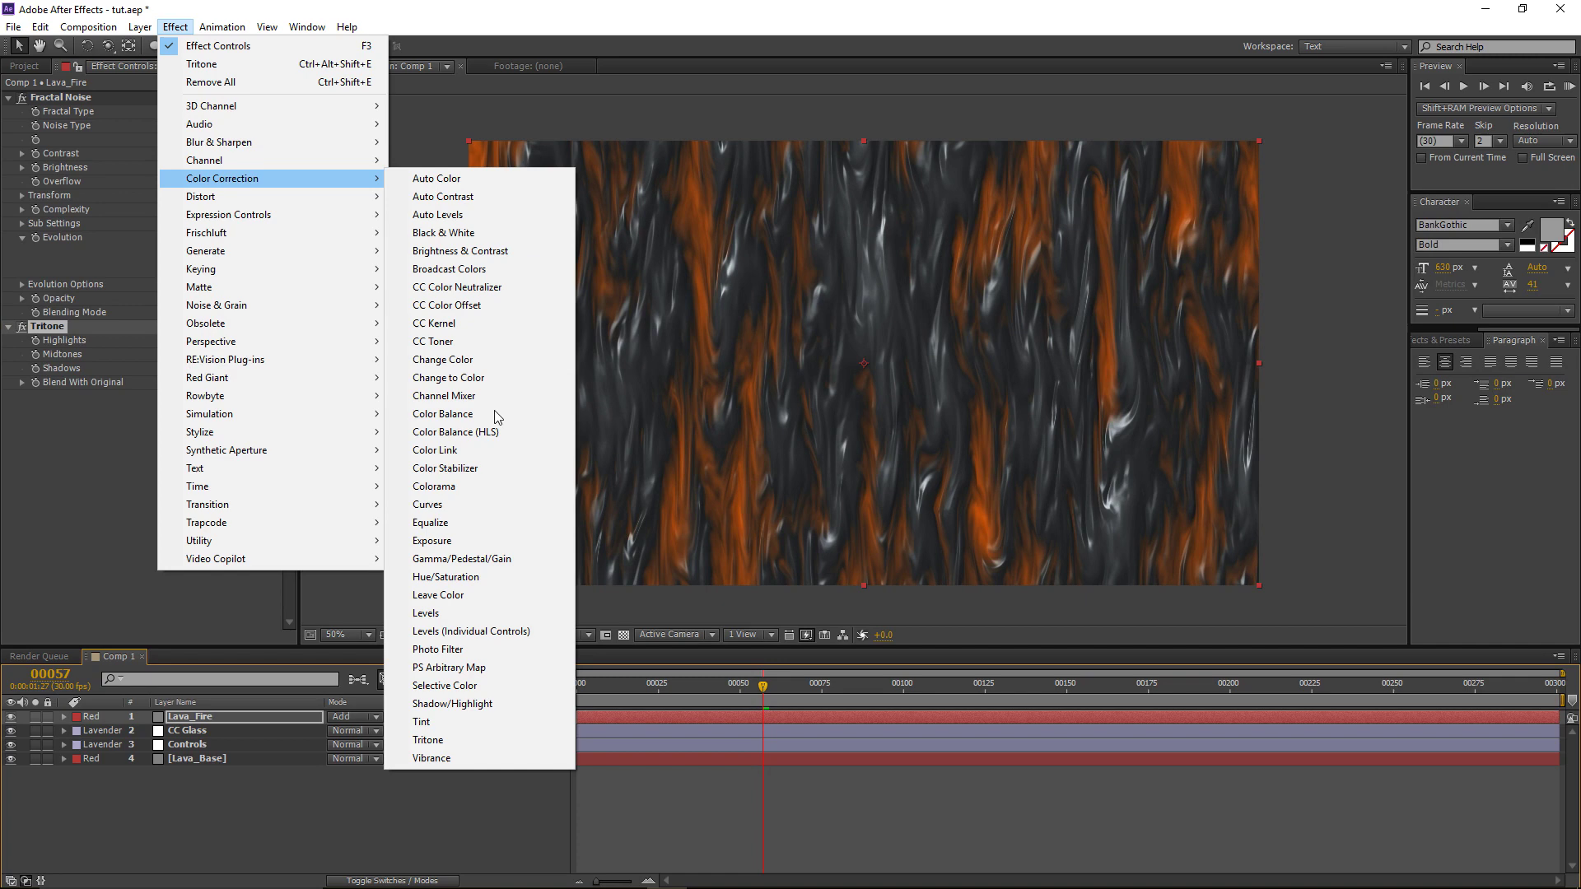
{"action": "left_click", "coordinate": [461, 505]}
{"action": "left_click_drag", "start_coordinate": [60, 560], "coordinate": [66, 563]}
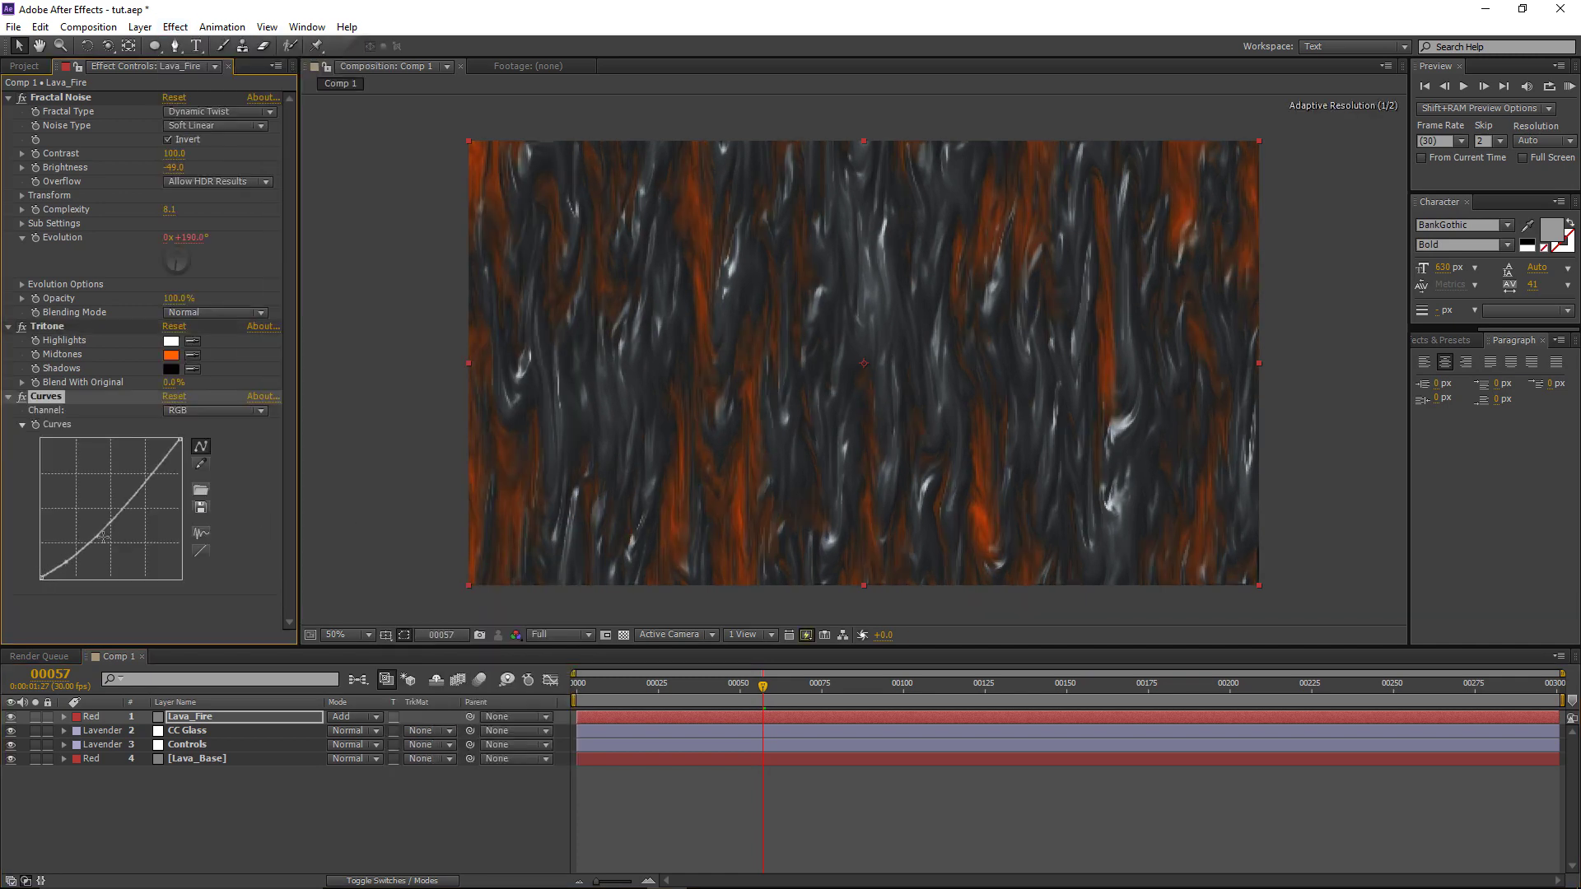
{"action": "left_click_drag", "start_coordinate": [147, 472], "coordinate": [150, 467]}
Step: Apply a Glow effect to Lava_Fire with Glow Threshold at about 46% and Glow Radius at 108
{"action": "left_click", "coordinate": [175, 27]}
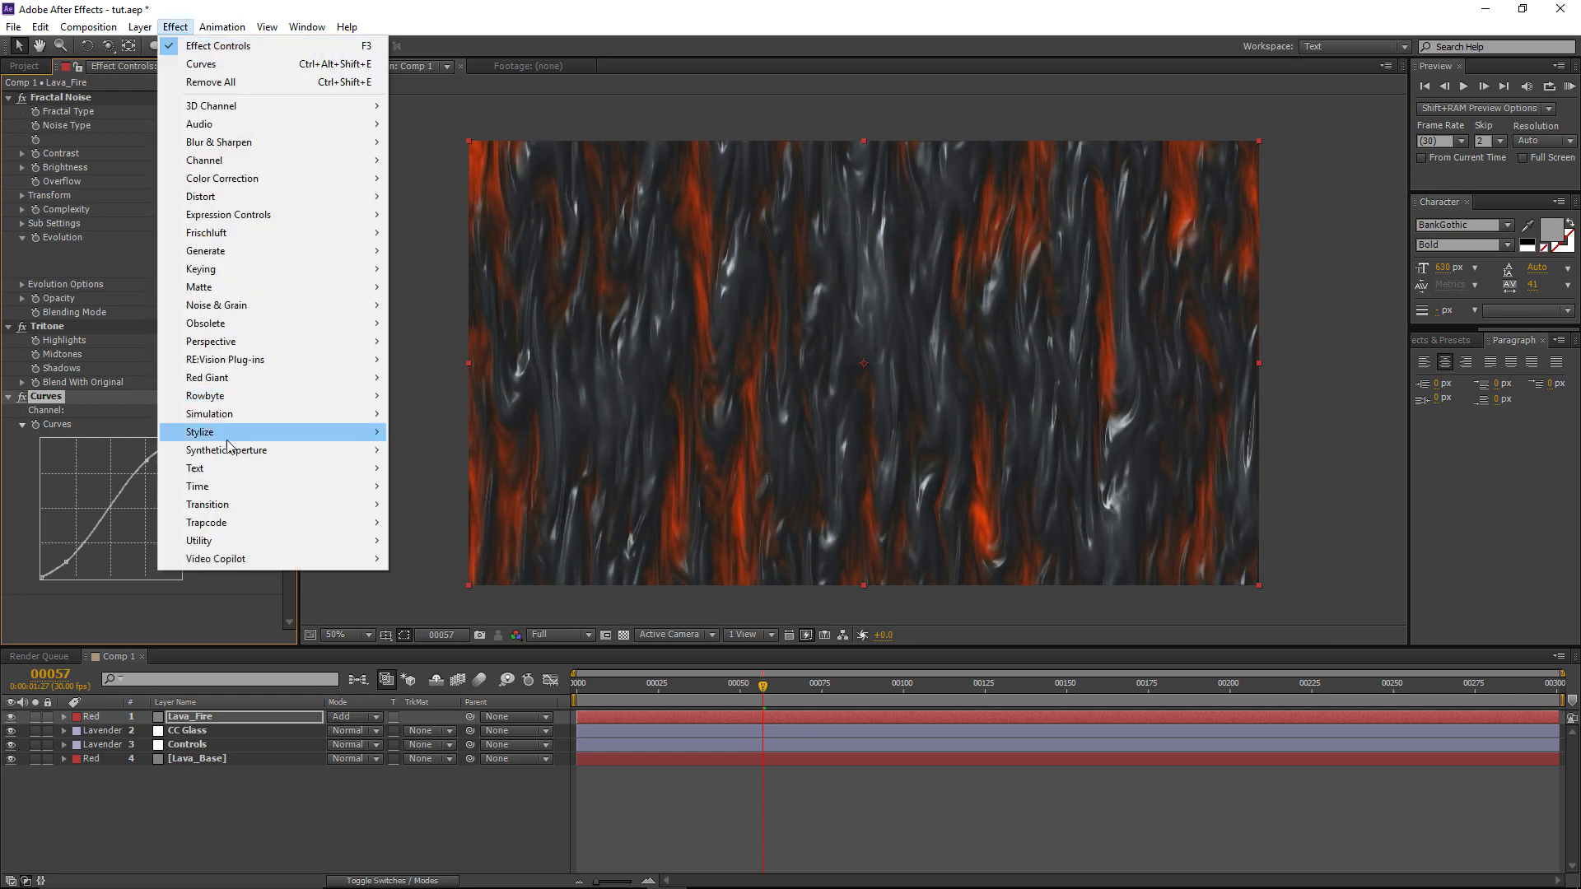
{"action": "mouse_move", "coordinate": [330, 431]}
{"action": "left_click", "coordinate": [435, 685]}
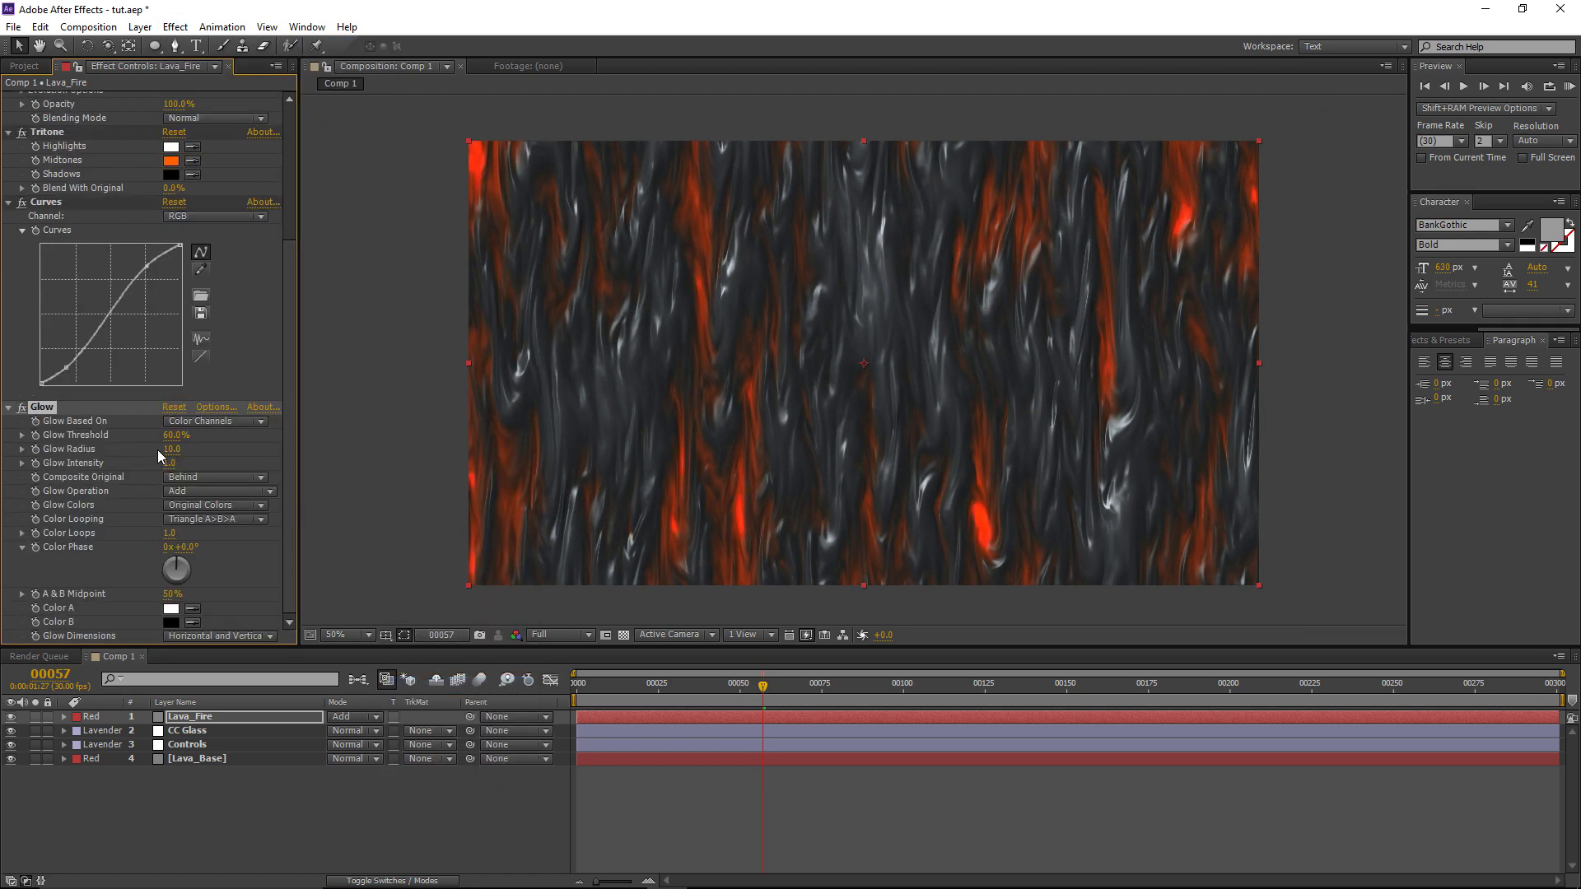
{"action": "left_click_drag", "start_coordinate": [148, 435], "coordinate": [225, 450]}
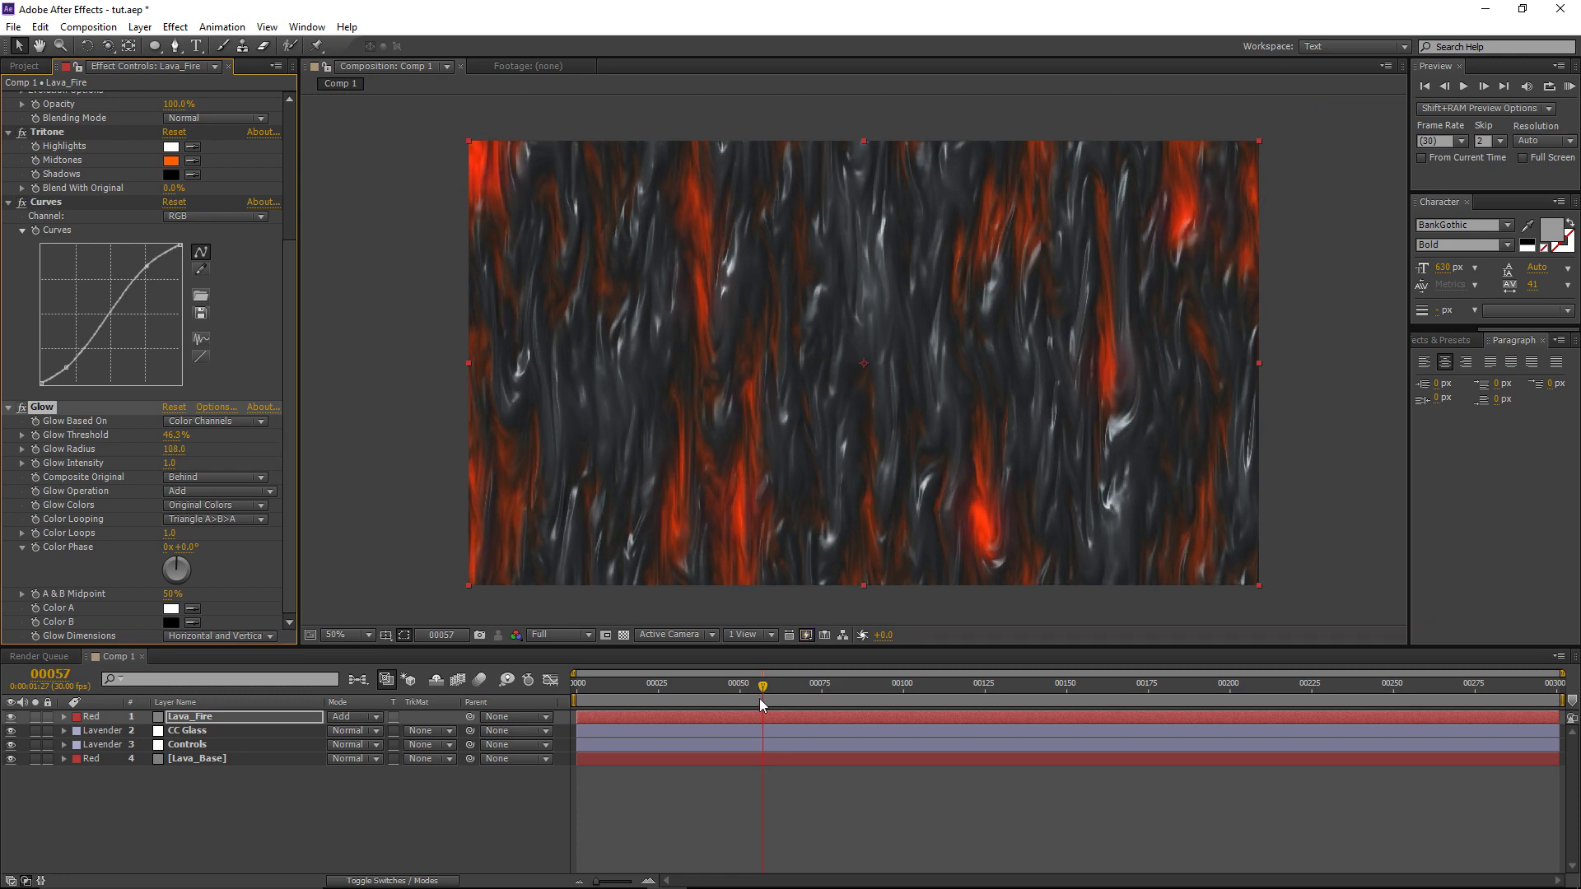
Step: Solo the Lava_Fire layer and review how its glowing streaks move at several points in the timeline
{"action": "left_click_drag", "start_coordinate": [759, 699], "coordinate": [723, 713]}
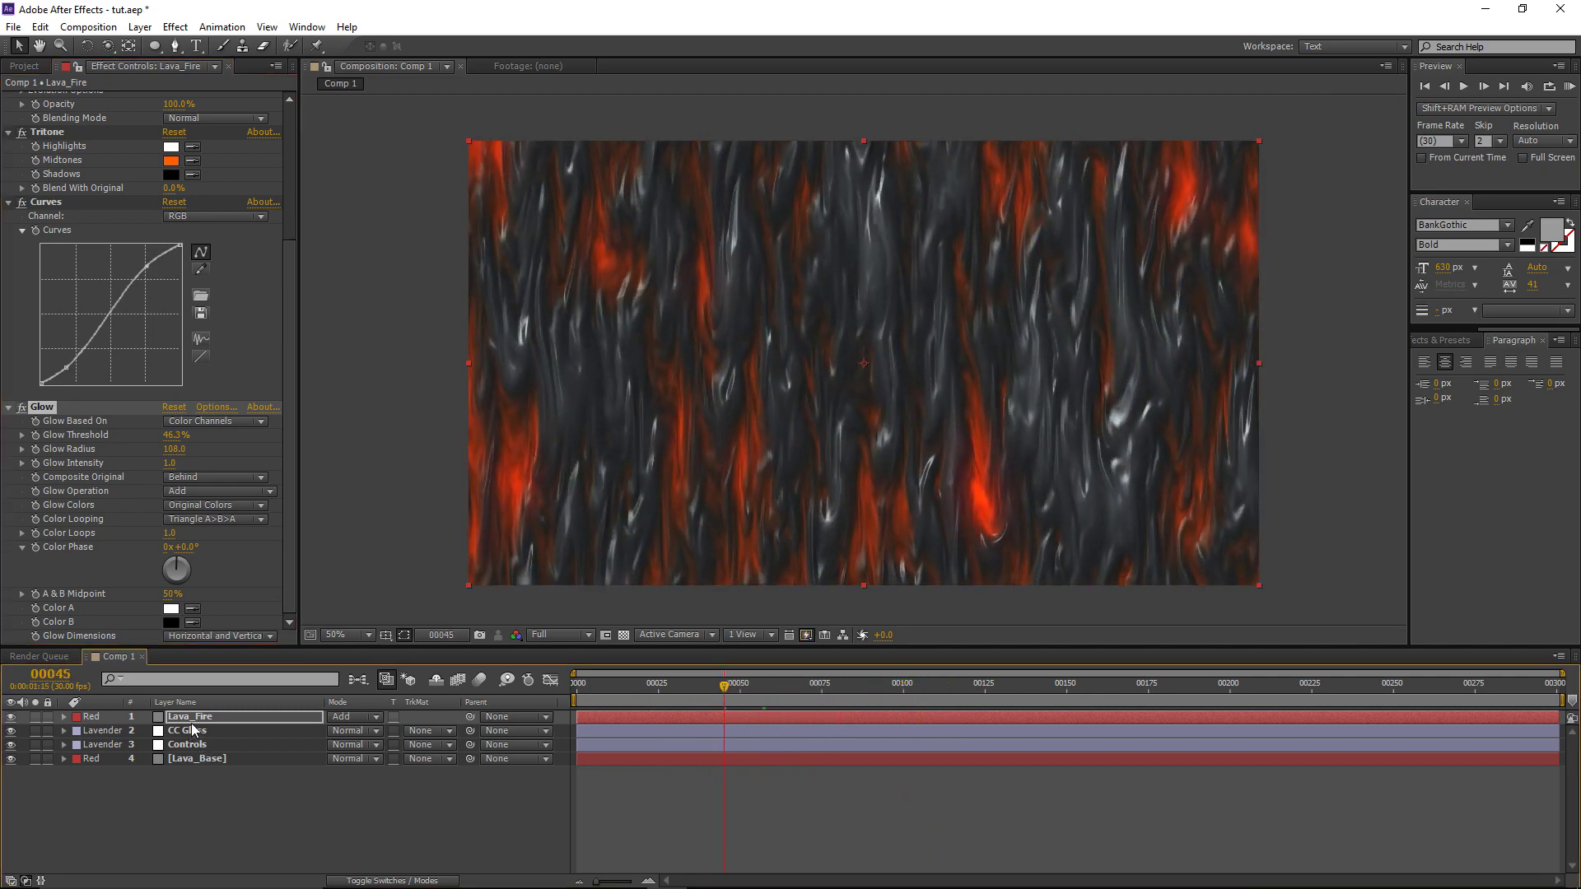
{"action": "left_click", "coordinate": [190, 722]}
{"action": "left_click", "coordinate": [34, 716]}
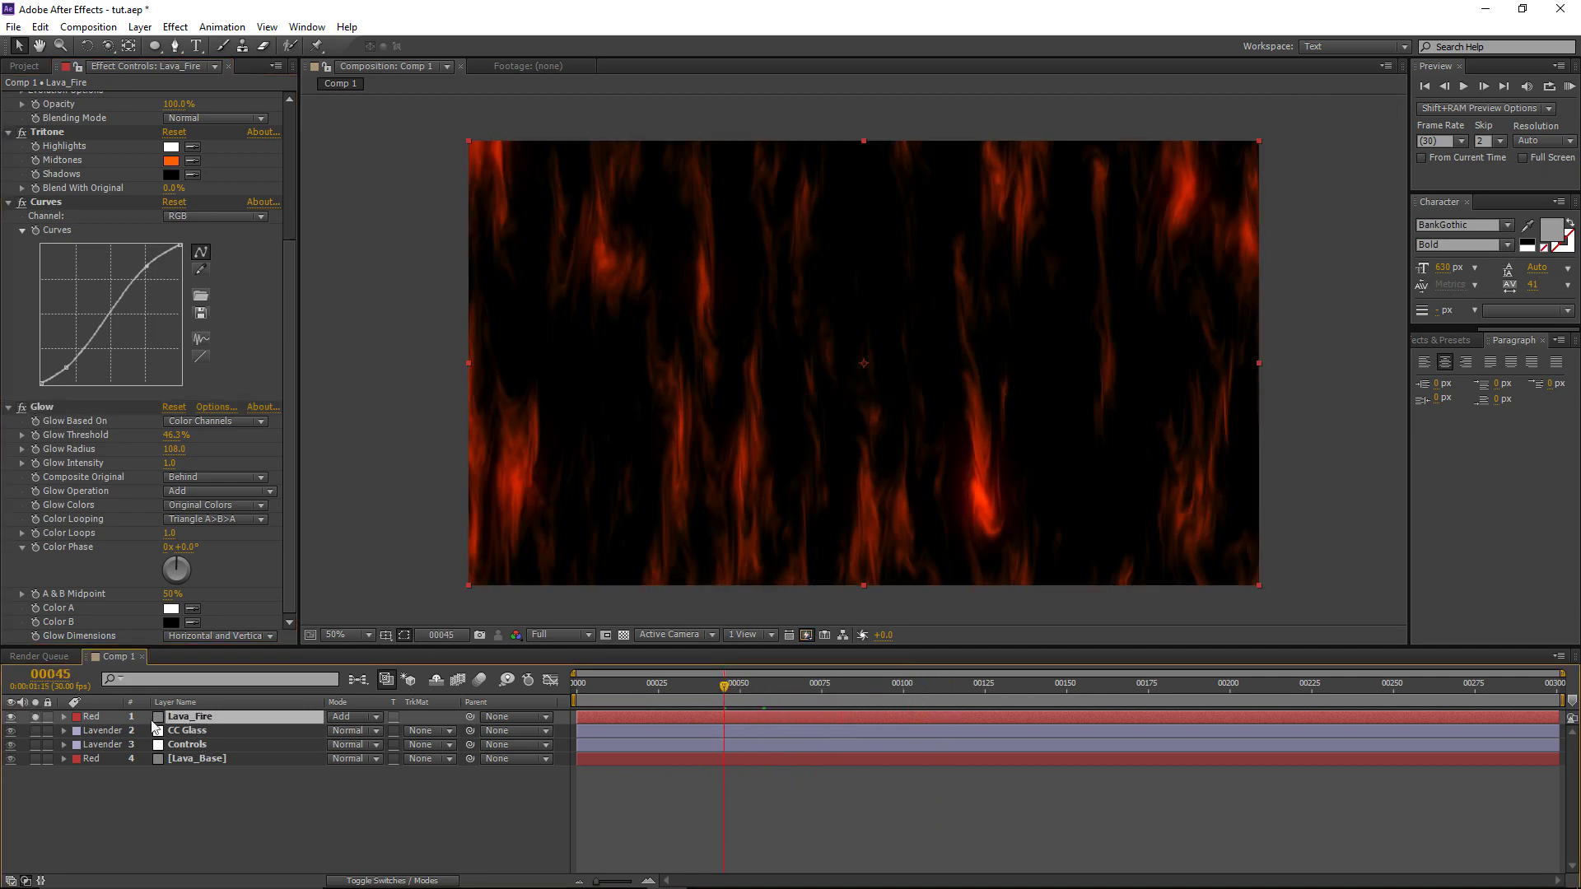
{"action": "left_click_drag", "start_coordinate": [732, 698], "coordinate": [824, 718]}
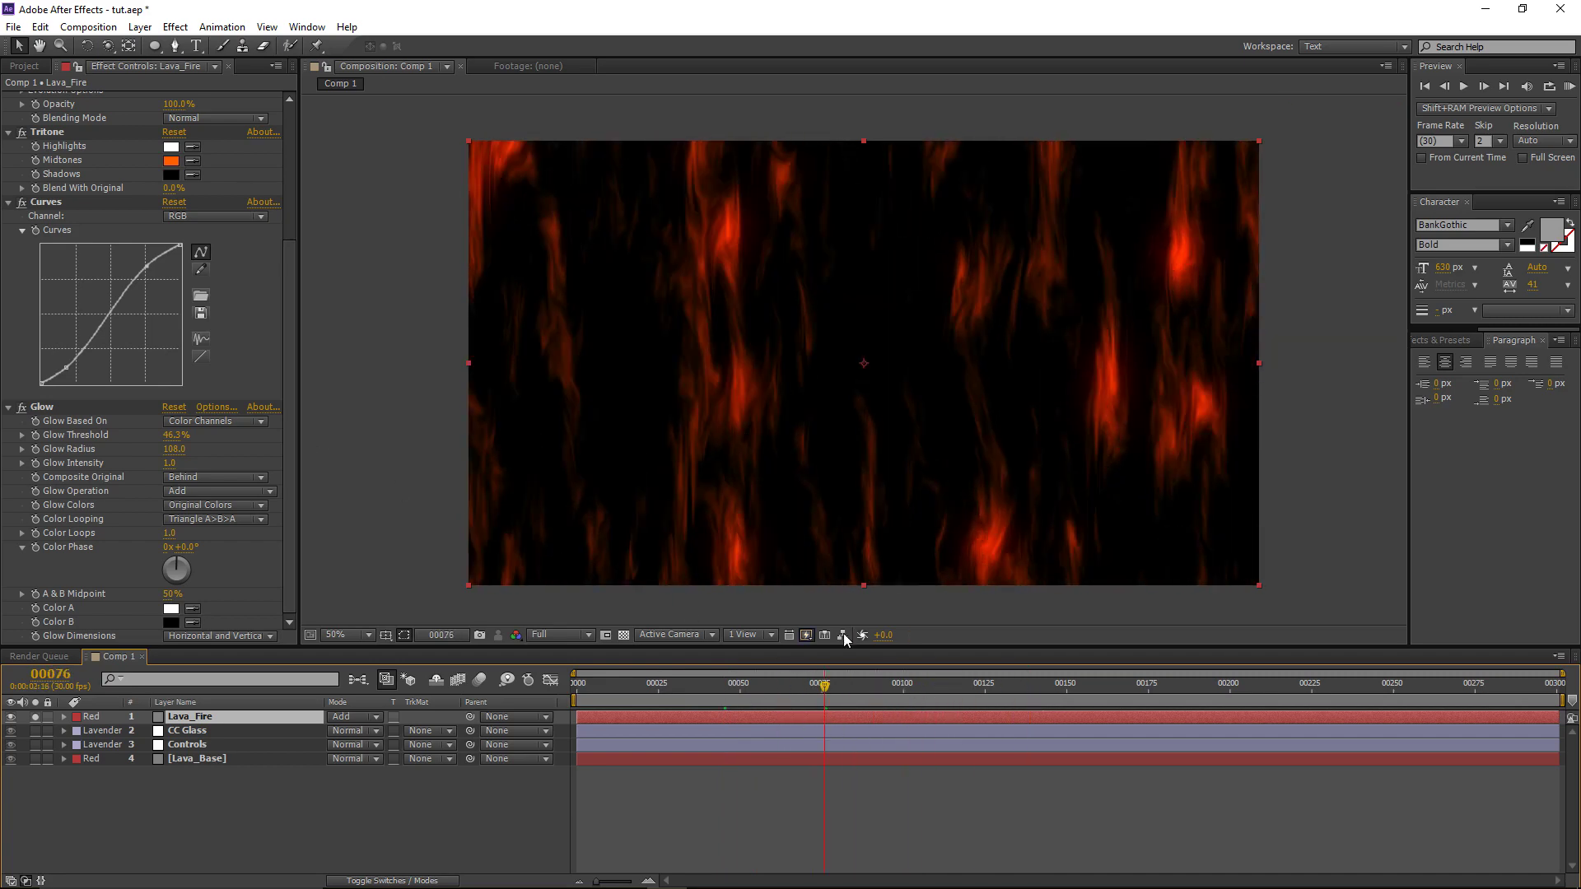
{"action": "left_click_drag", "start_coordinate": [824, 687], "coordinate": [945, 687]}
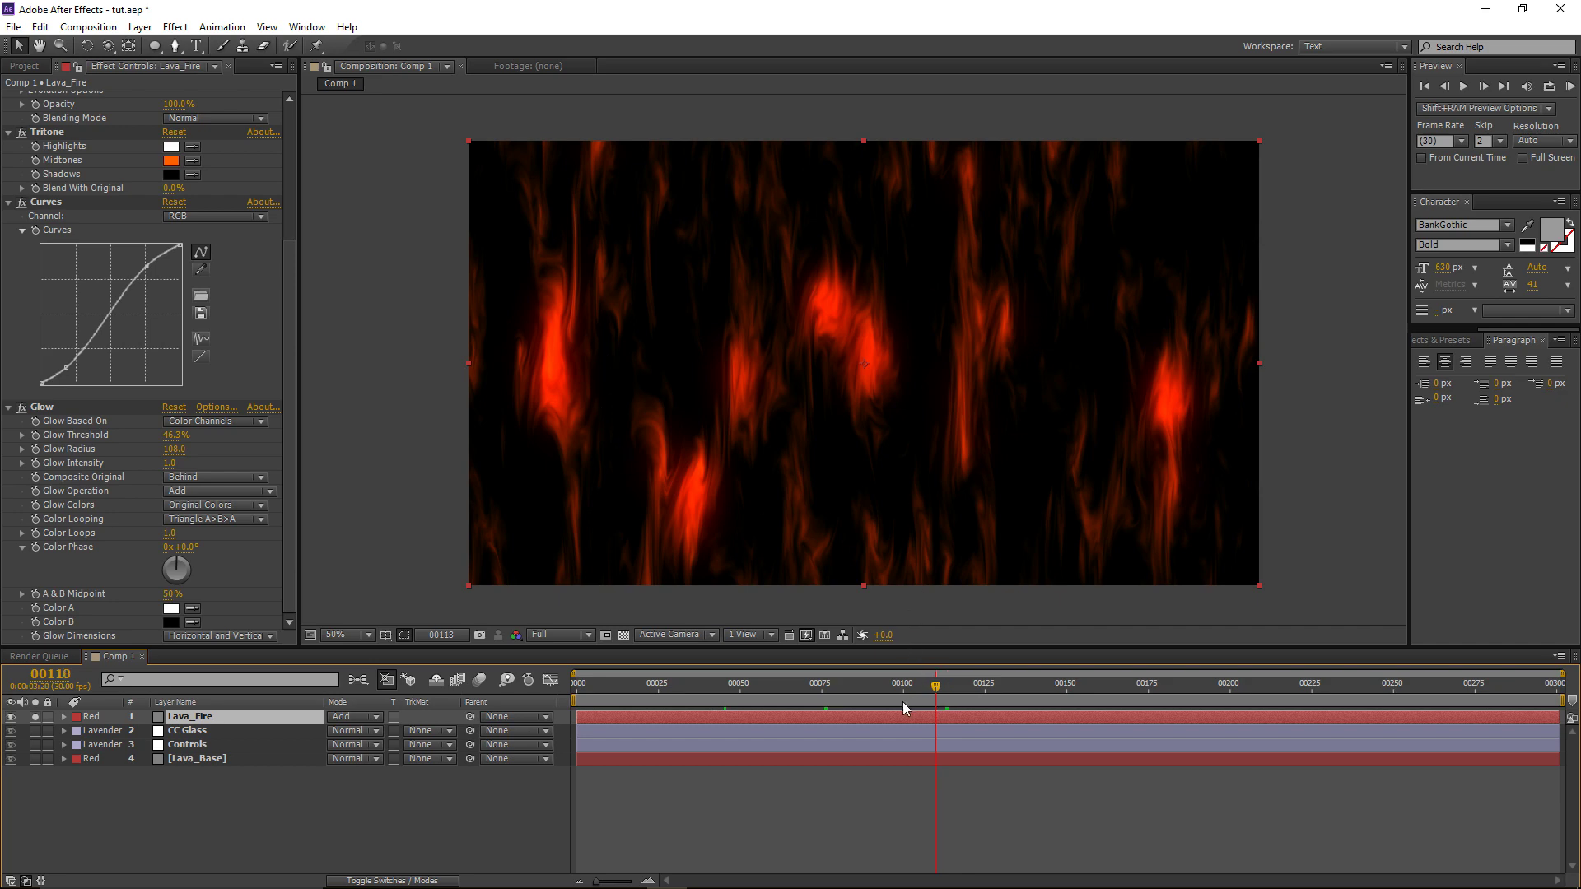
{"action": "mouse_move", "coordinate": [903, 702]}
{"action": "left_mouse_down"}
{"action": "mouse_move", "coordinate": [716, 705]}
{"action": "mouse_move", "coordinate": [901, 704]}
{"action": "left_mouse_up"}
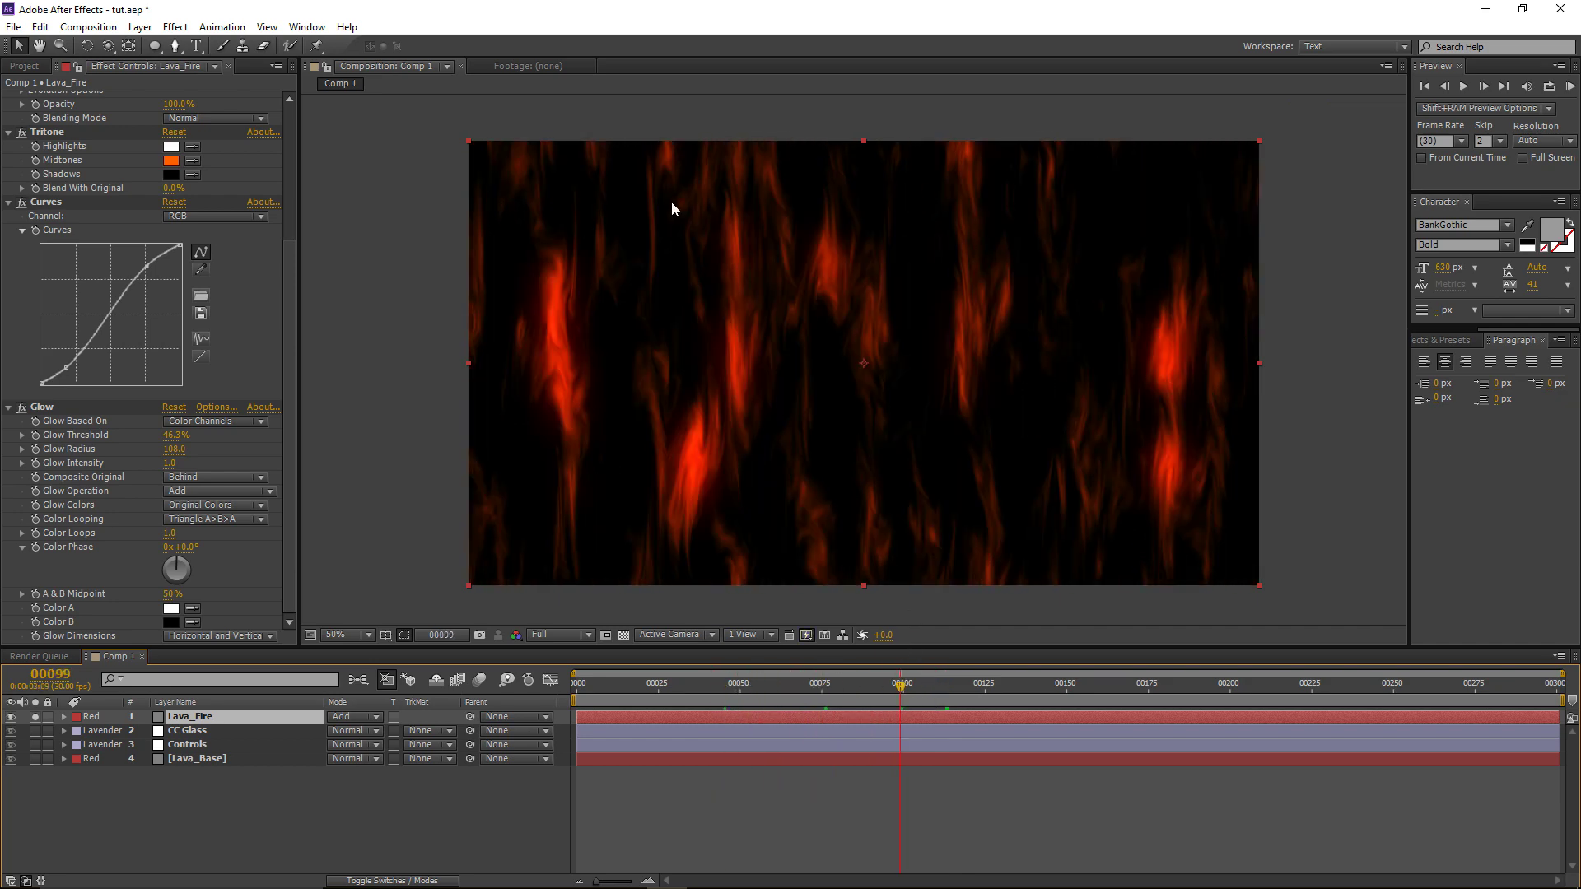
Step: Duplicate the Fractal Noise effect on Lava_Fire and set the copy's Blending Mode to Multiply
{"action": "scroll", "coordinate": [107, 347], "scroll_direction": "up", "scroll_amount": 5}
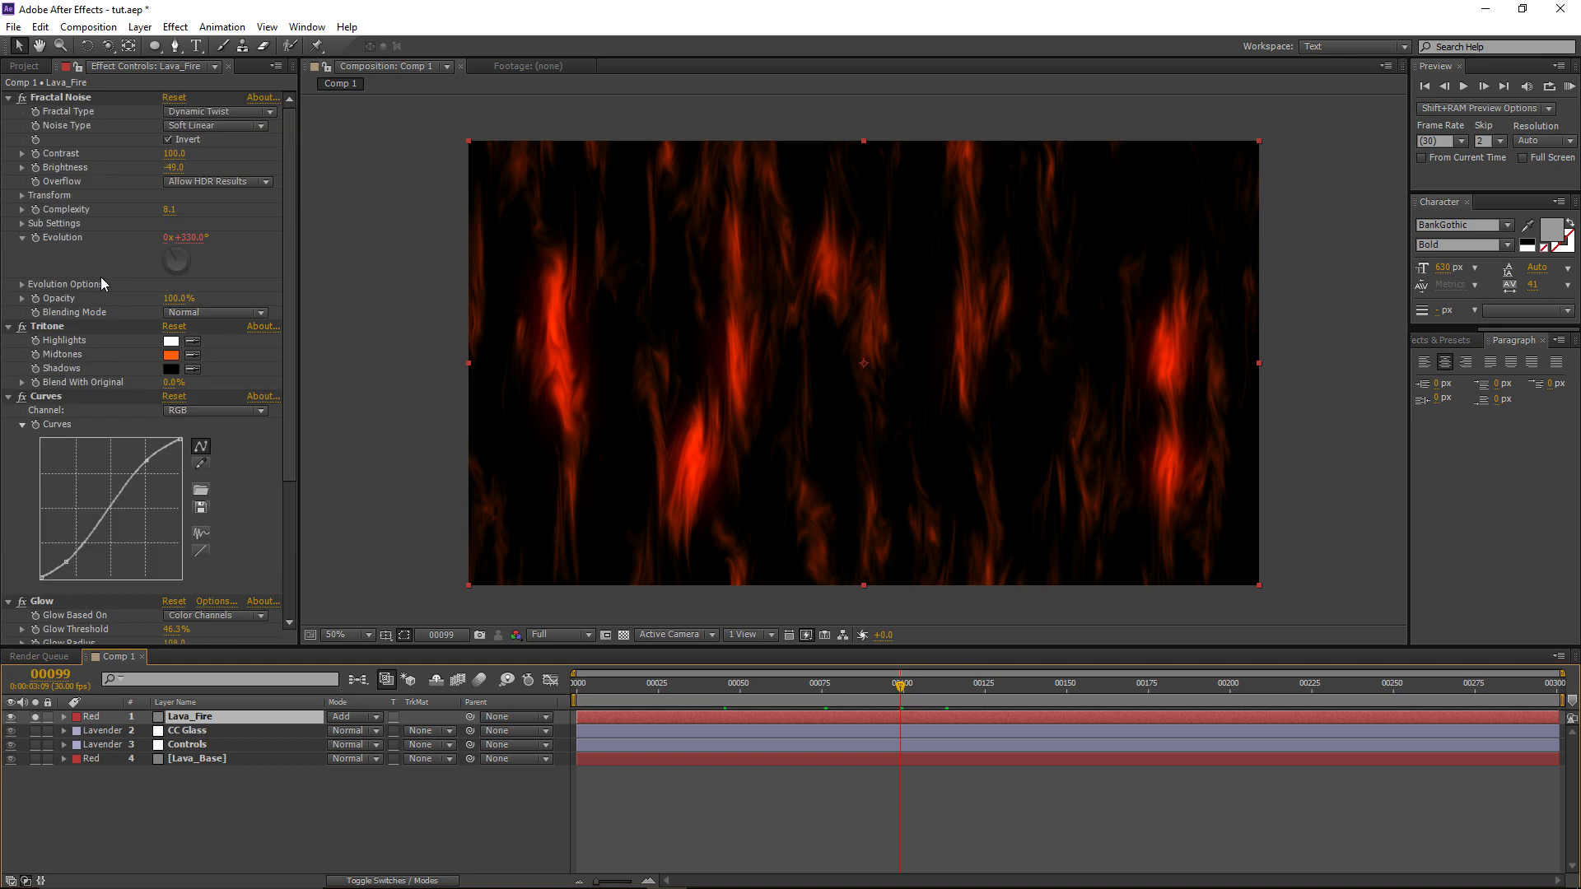
{"action": "left_click", "coordinate": [64, 99]}
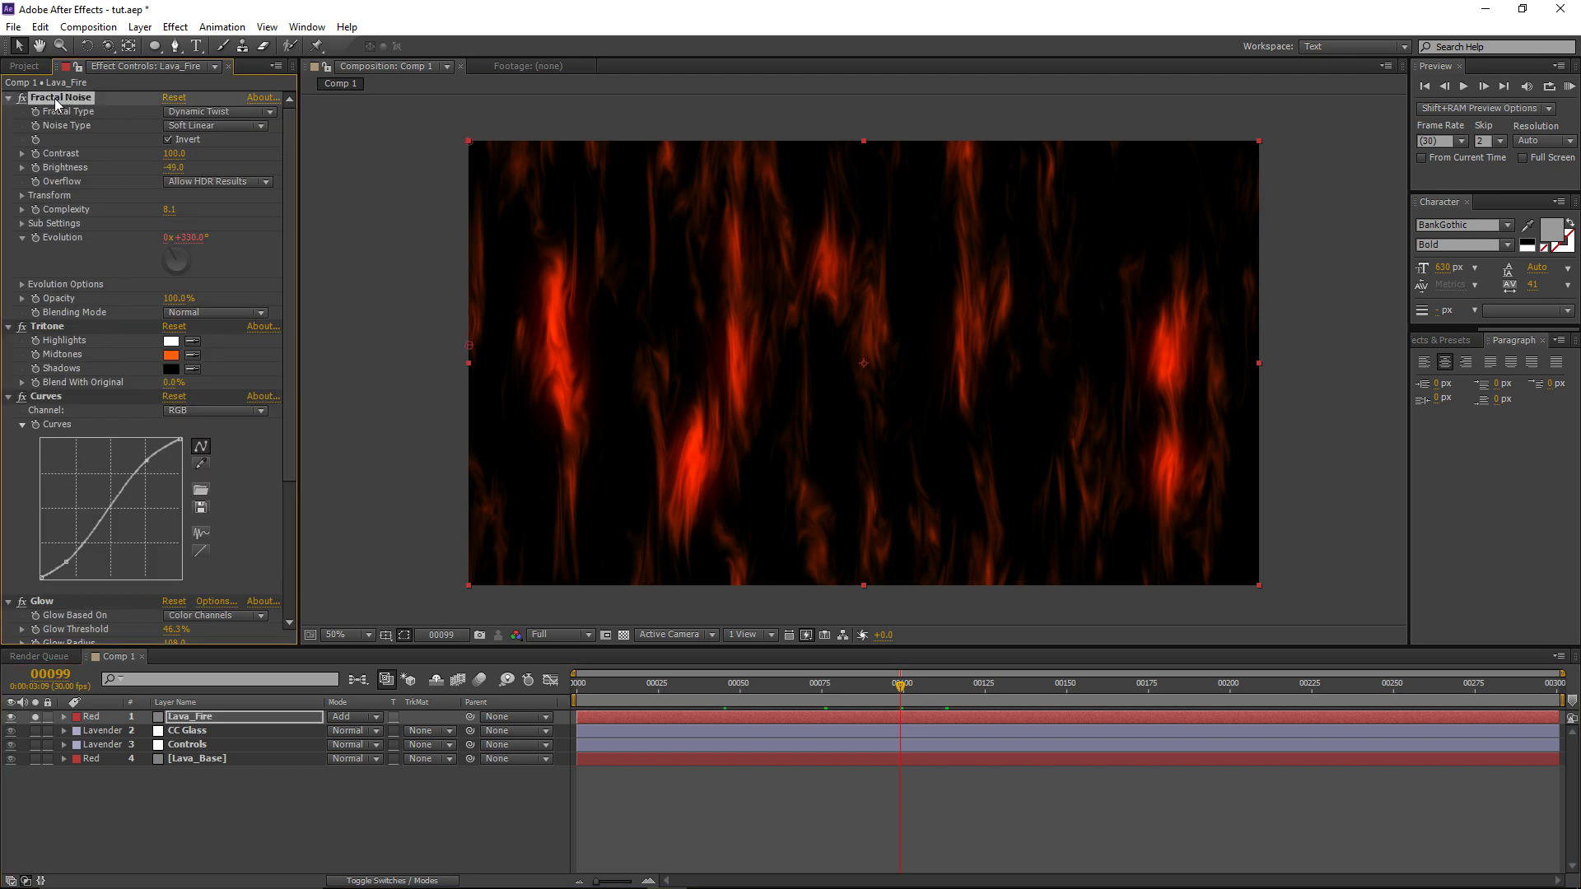
{"action": "key", "text": "ctrl+d"}
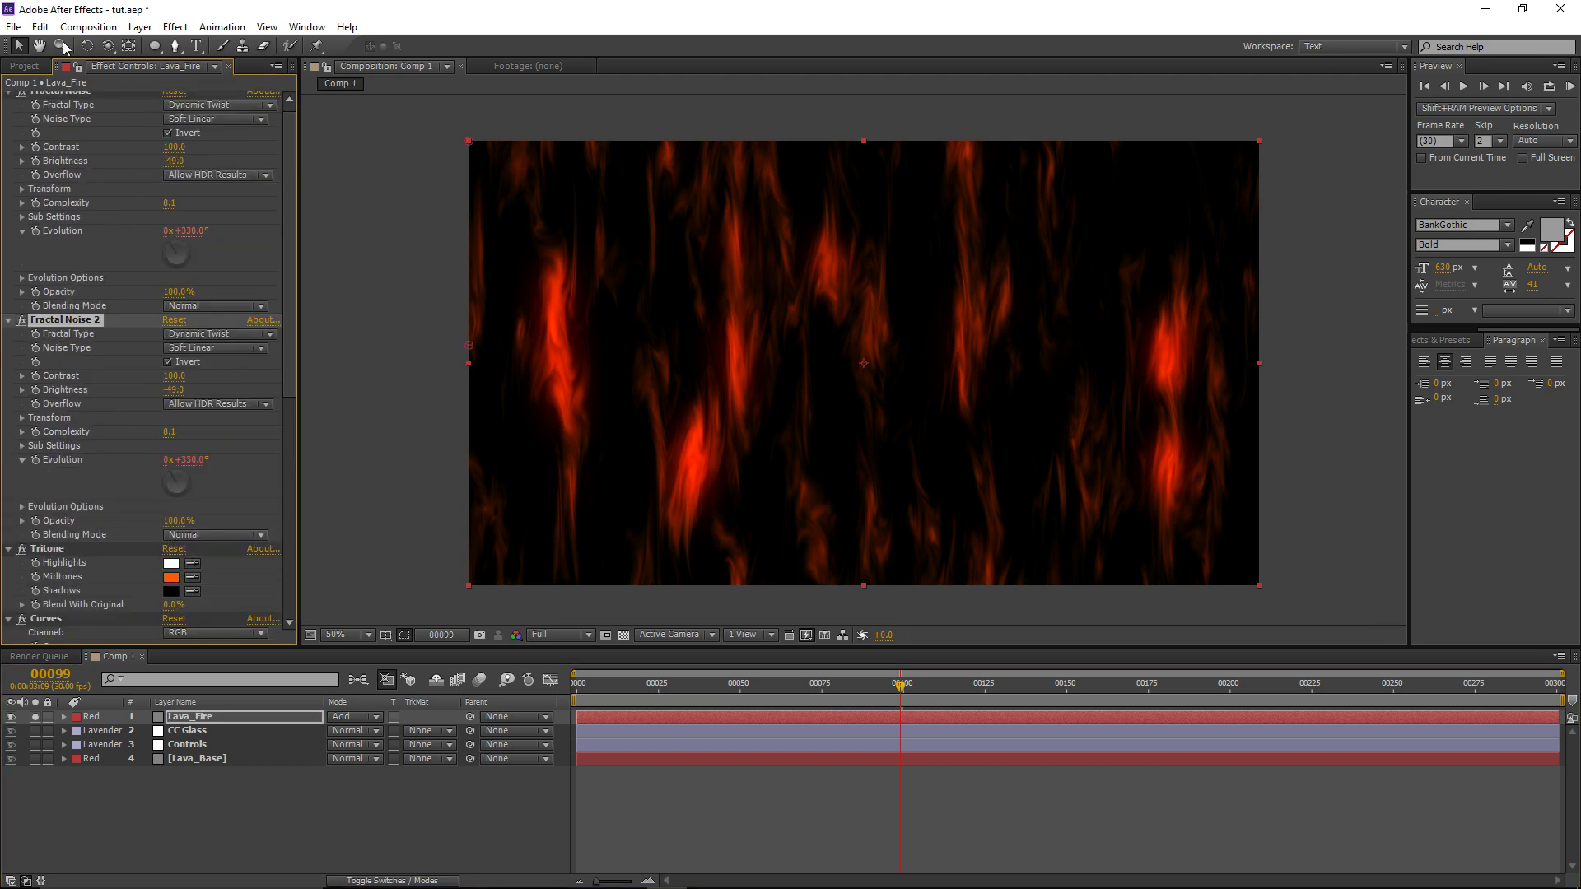
{"action": "scroll", "coordinate": [123, 176], "scroll_direction": "up", "scroll_amount": 1}
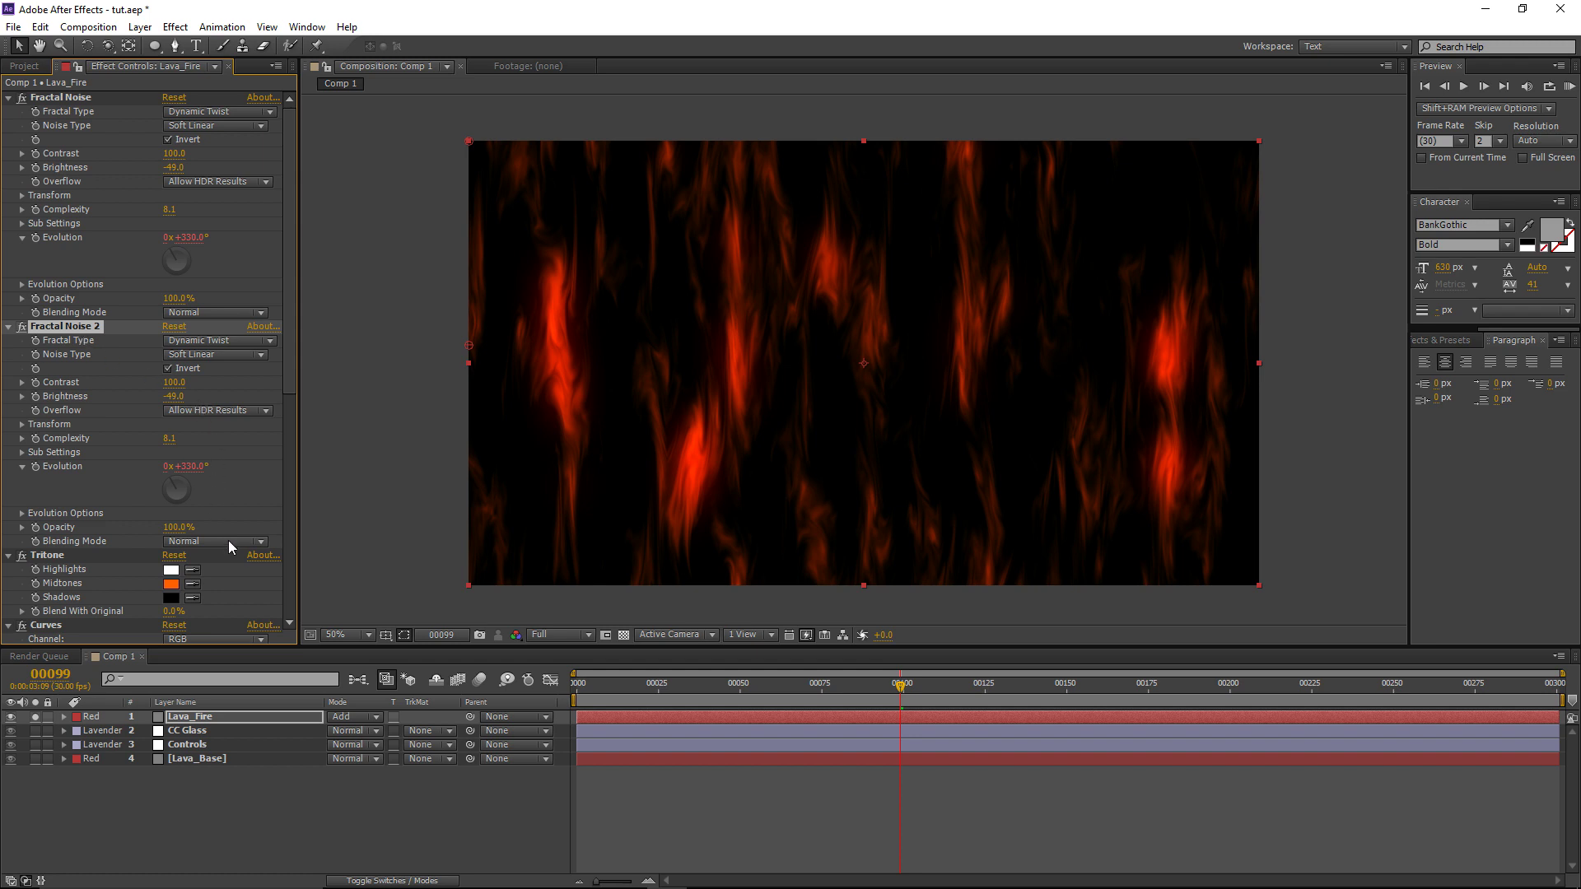
{"action": "left_click", "coordinate": [194, 541]}
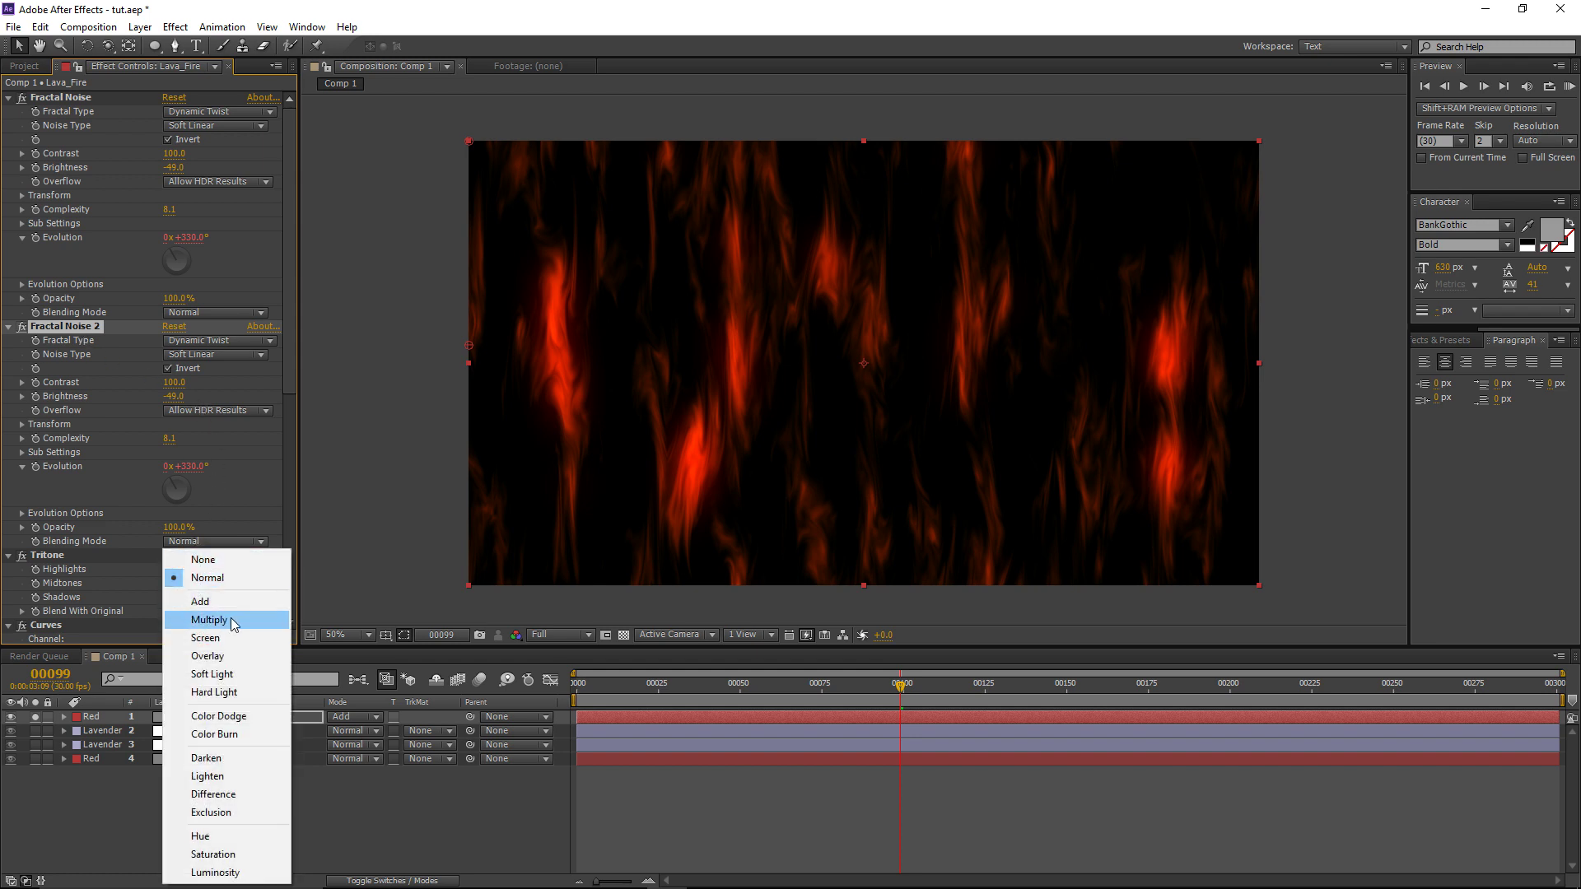
{"action": "left_click", "coordinate": [194, 620]}
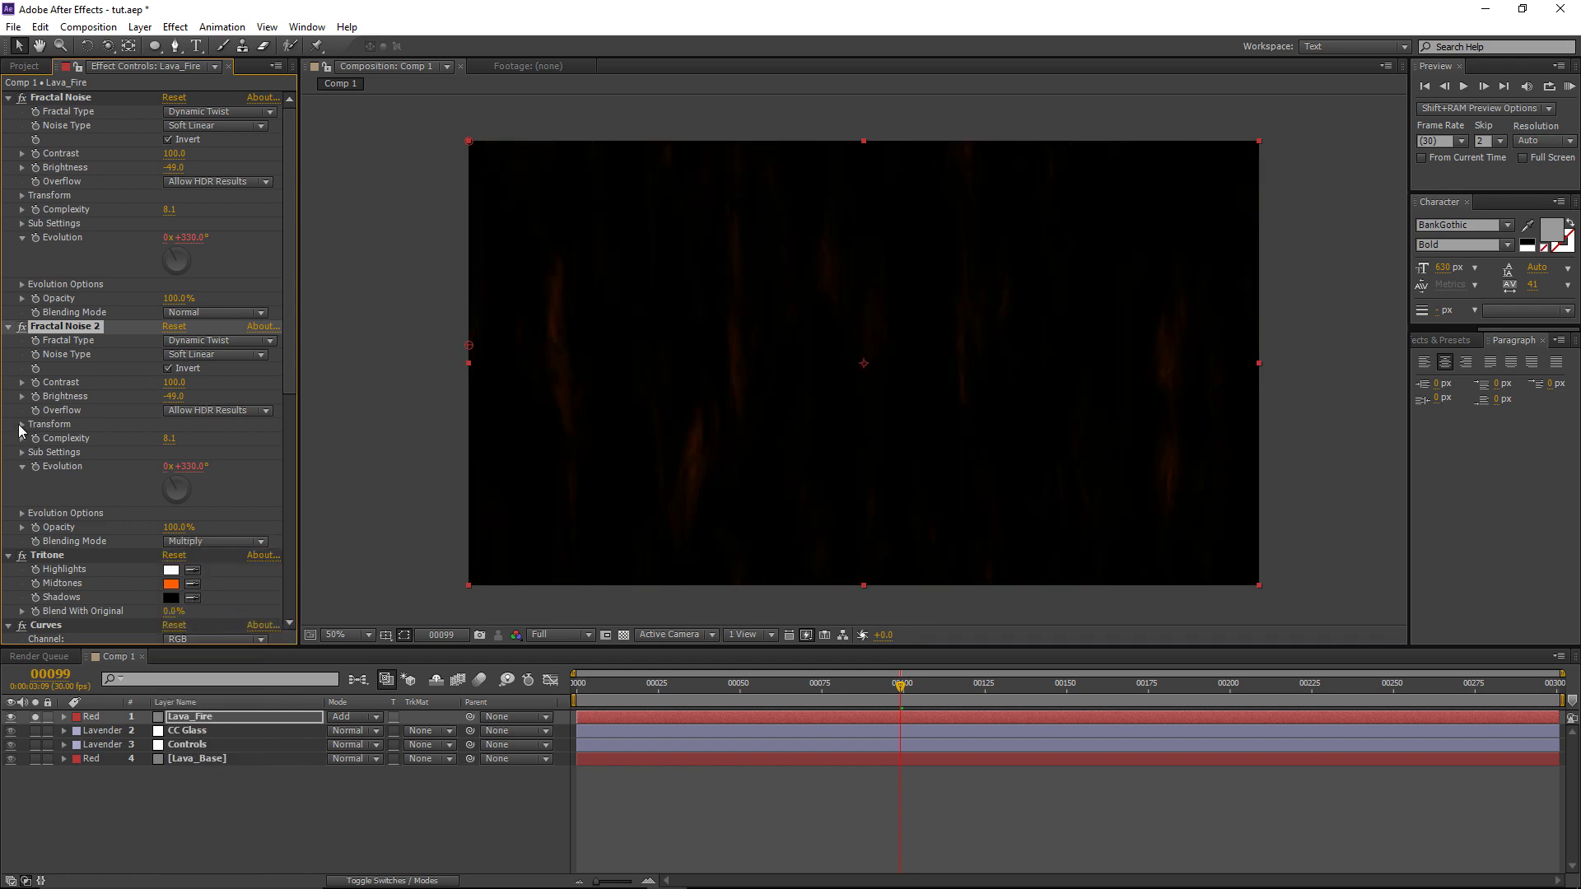
Step: Set Fractal Noise 2 to Scale Width 297, Scale Height 565, Contrast 203 and Brightness -1
{"action": "left_click", "coordinate": [23, 425]}
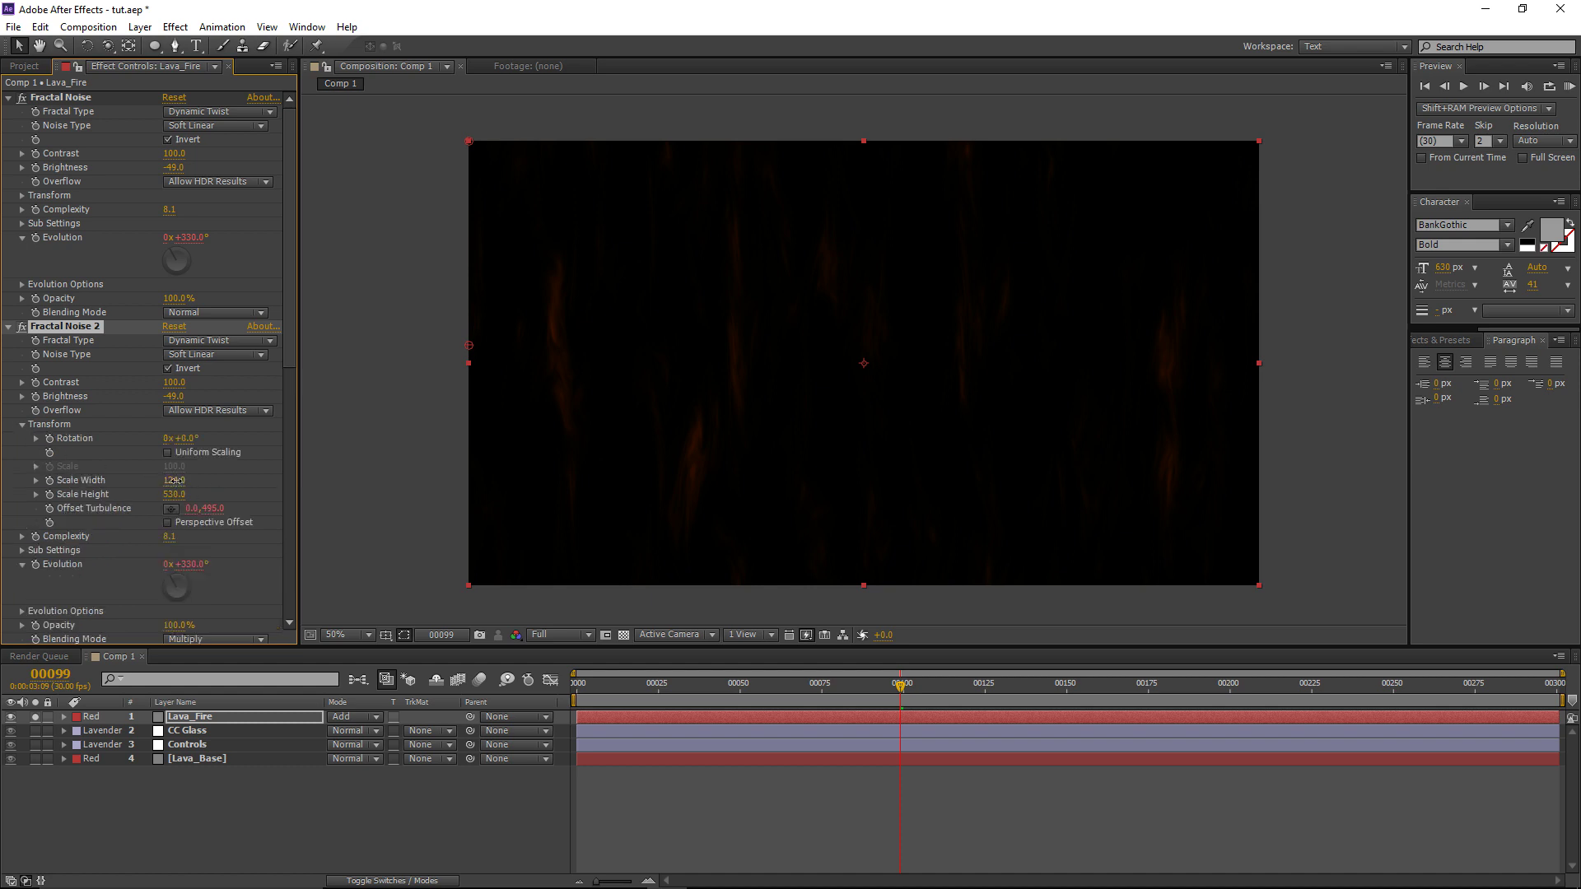
{"action": "left_click_drag", "start_coordinate": [177, 481], "coordinate": [280, 481]}
{"action": "left_click_drag", "start_coordinate": [174, 517], "coordinate": [205, 482]}
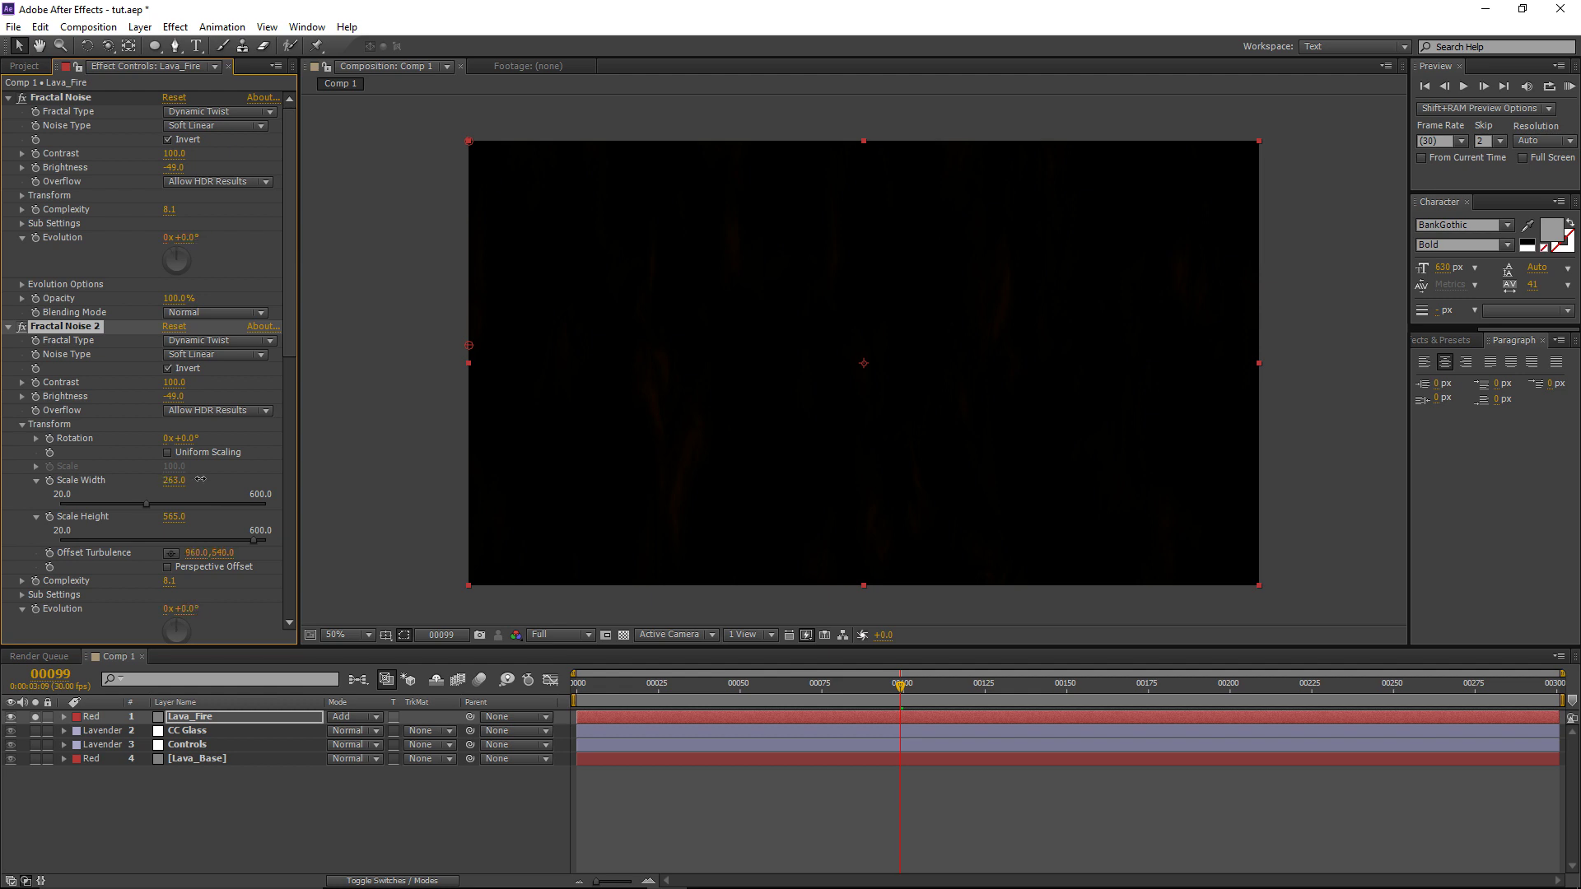
{"action": "left_click_drag", "start_coordinate": [175, 397], "coordinate": [269, 383]}
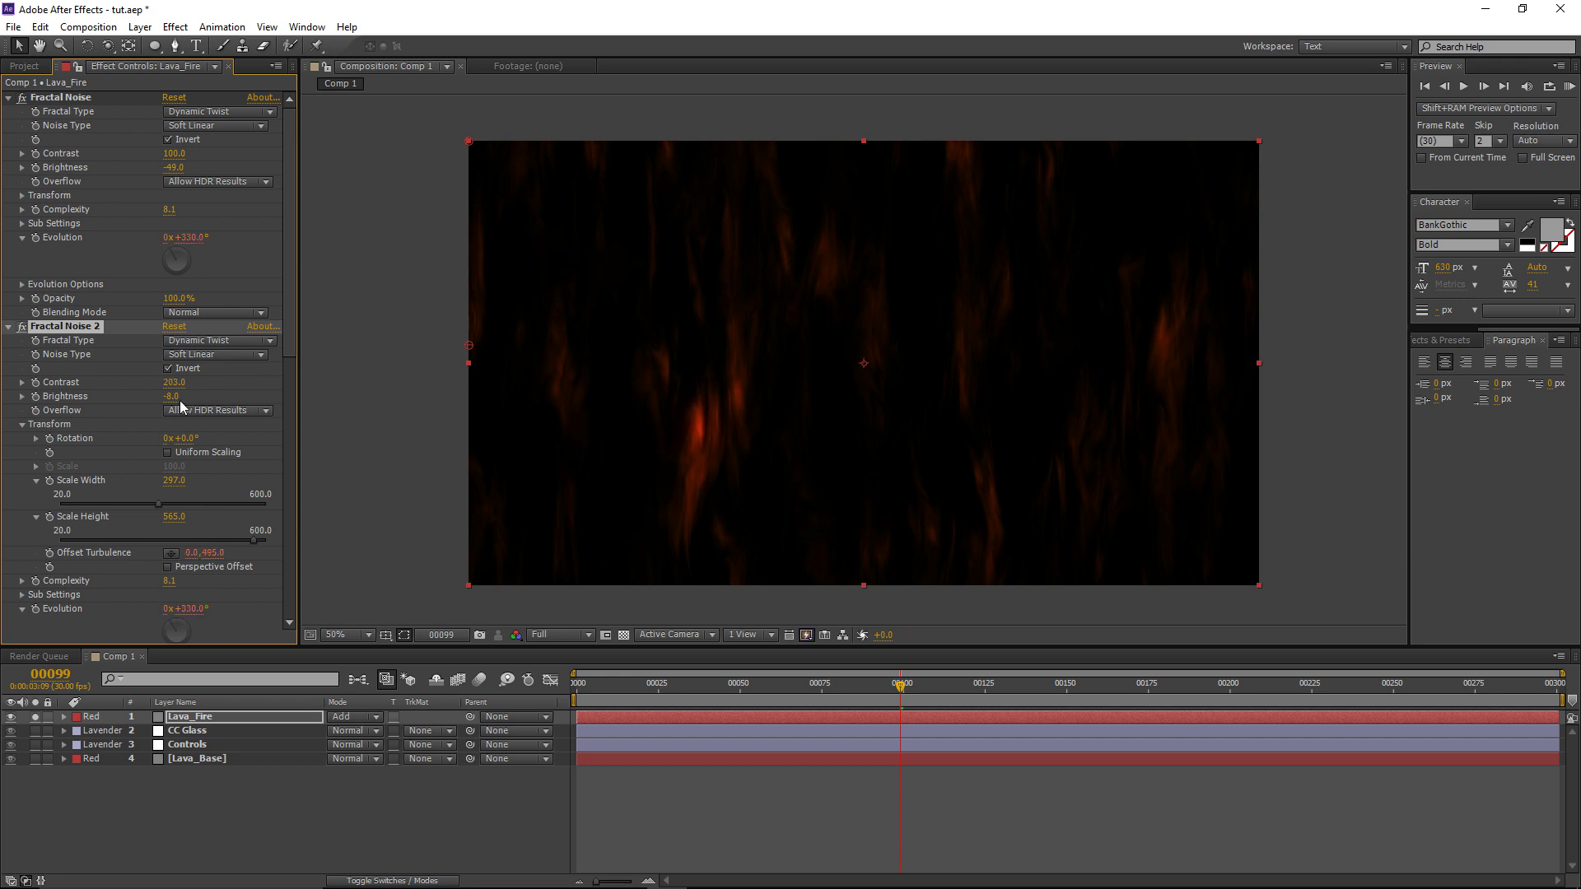
{"action": "left_click_drag", "start_coordinate": [175, 398], "coordinate": [180, 398]}
Step: Compare the soloed fire with Fractal Noise 2 switched off and on, and review it further along the timeline
{"action": "left_click", "coordinate": [62, 98]}
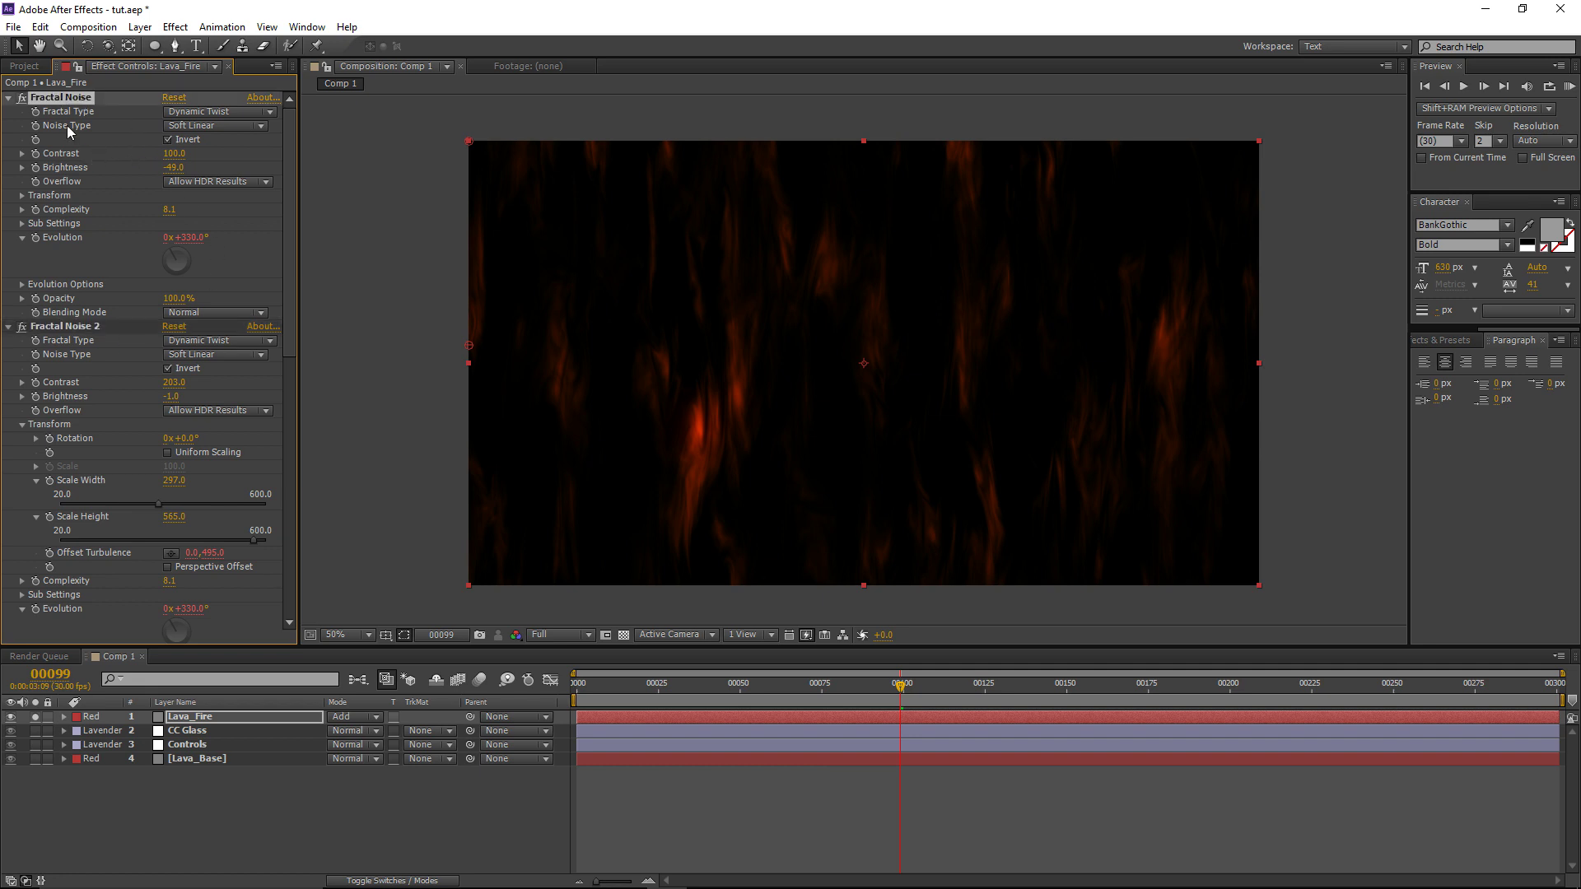
{"action": "left_click", "coordinate": [69, 328]}
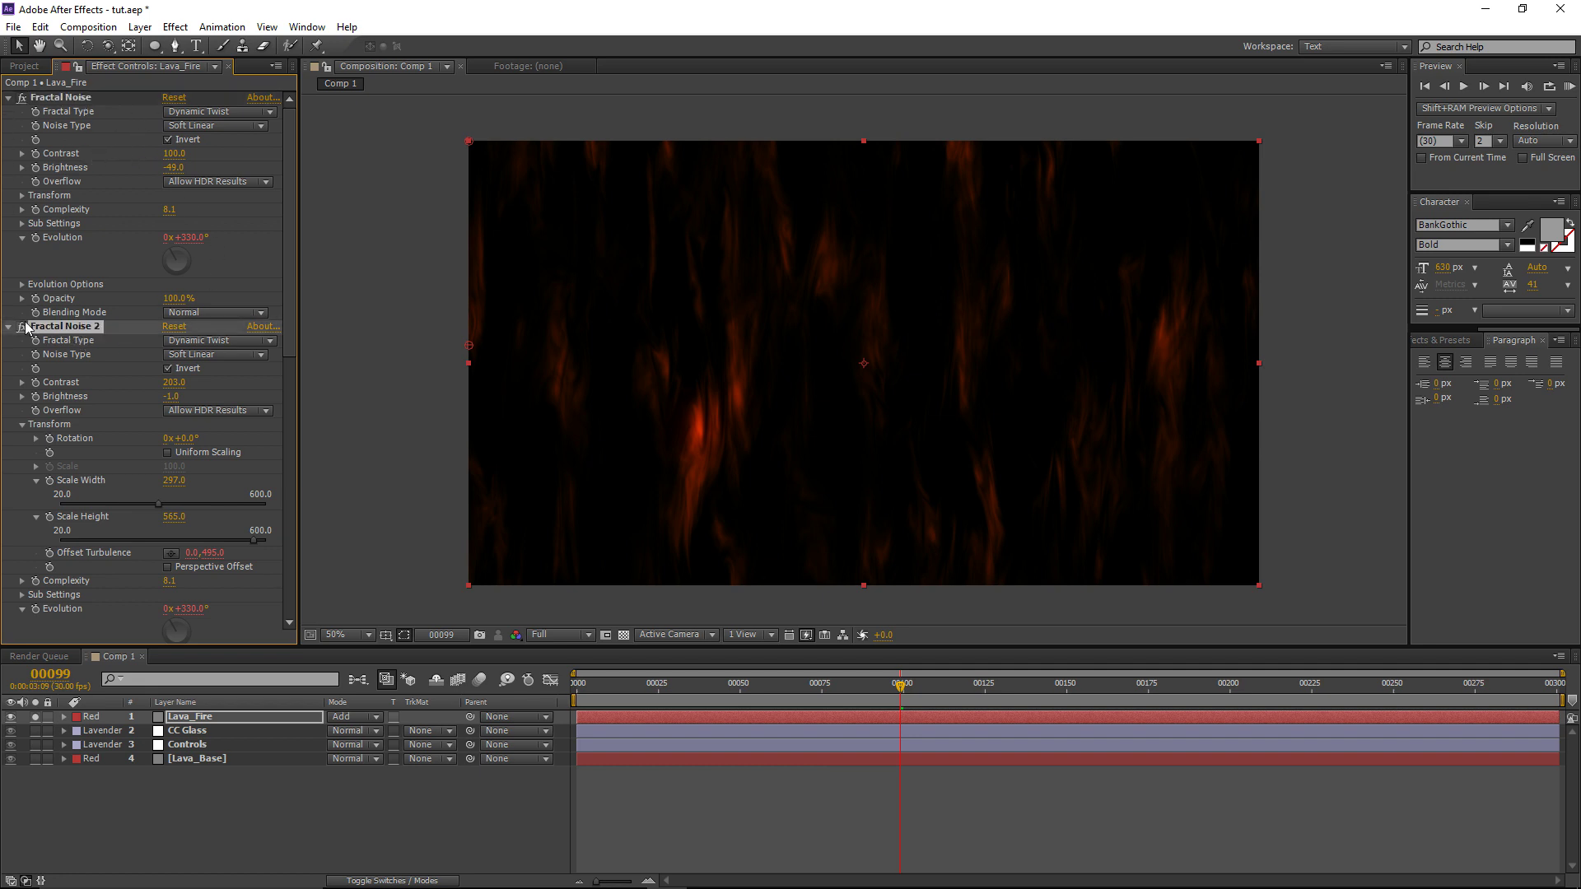
{"action": "left_click", "coordinate": [22, 329]}
{"action": "left_click", "coordinate": [22, 329]}
{"action": "left_click", "coordinate": [22, 329]}
{"action": "left_click", "coordinate": [21, 329]}
{"action": "left_click", "coordinate": [22, 329]}
{"action": "left_click", "coordinate": [21, 329]}
{"action": "left_click_drag", "start_coordinate": [905, 679], "coordinate": [1075, 695]}
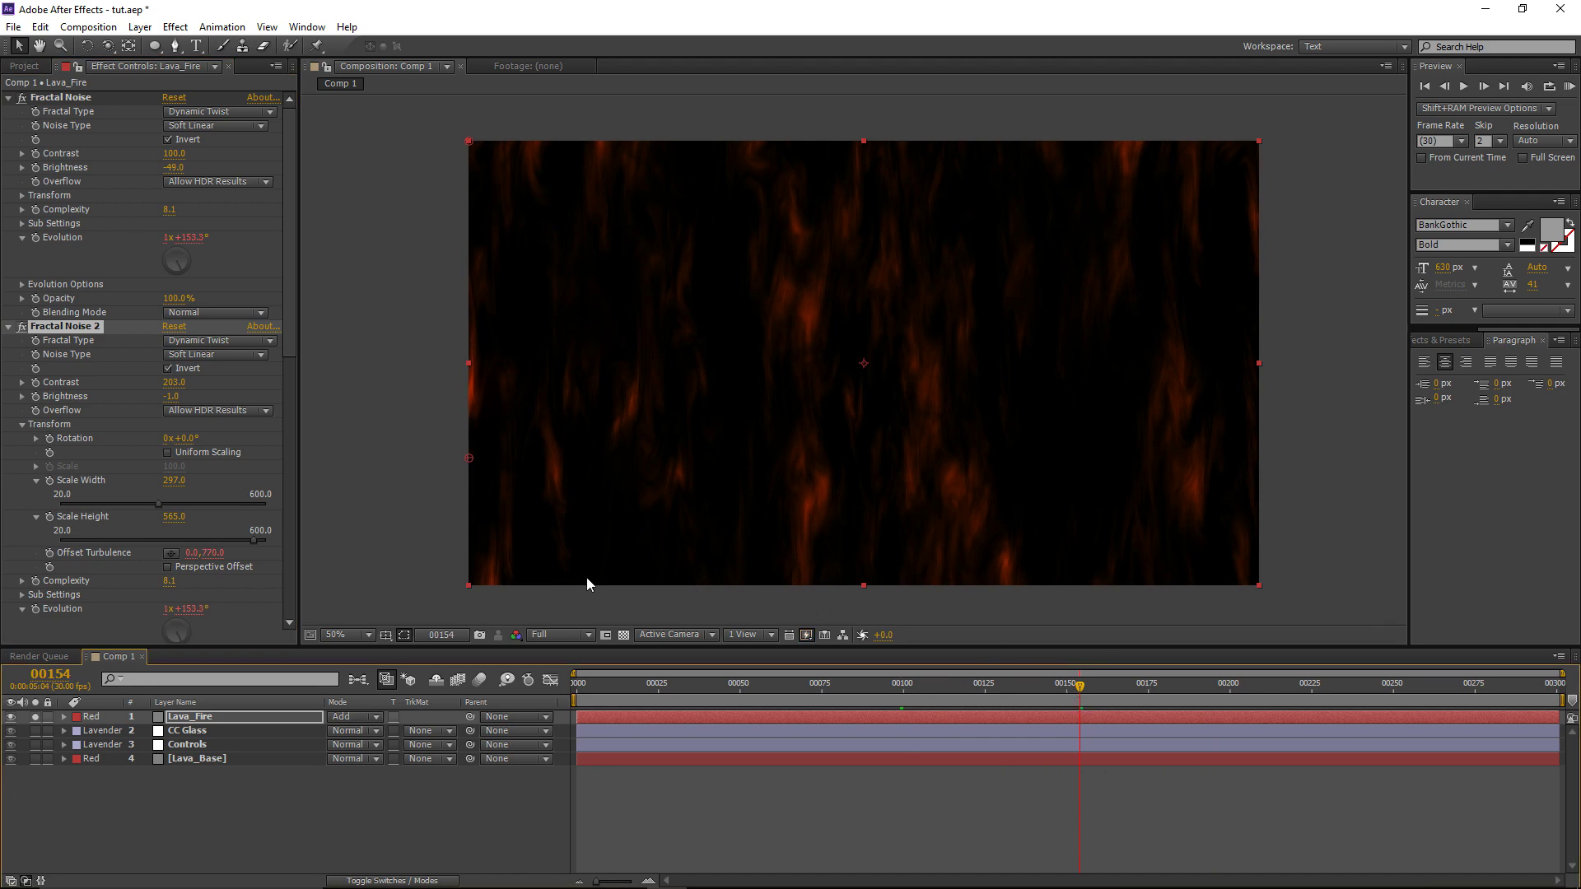
Step: Unsolo Lava_Fire to see the full composite, and set Fractal Noise 2 to Contrast 281 and Brightness -15
{"action": "left_click", "coordinate": [160, 723]}
{"action": "left_click", "coordinate": [36, 716]}
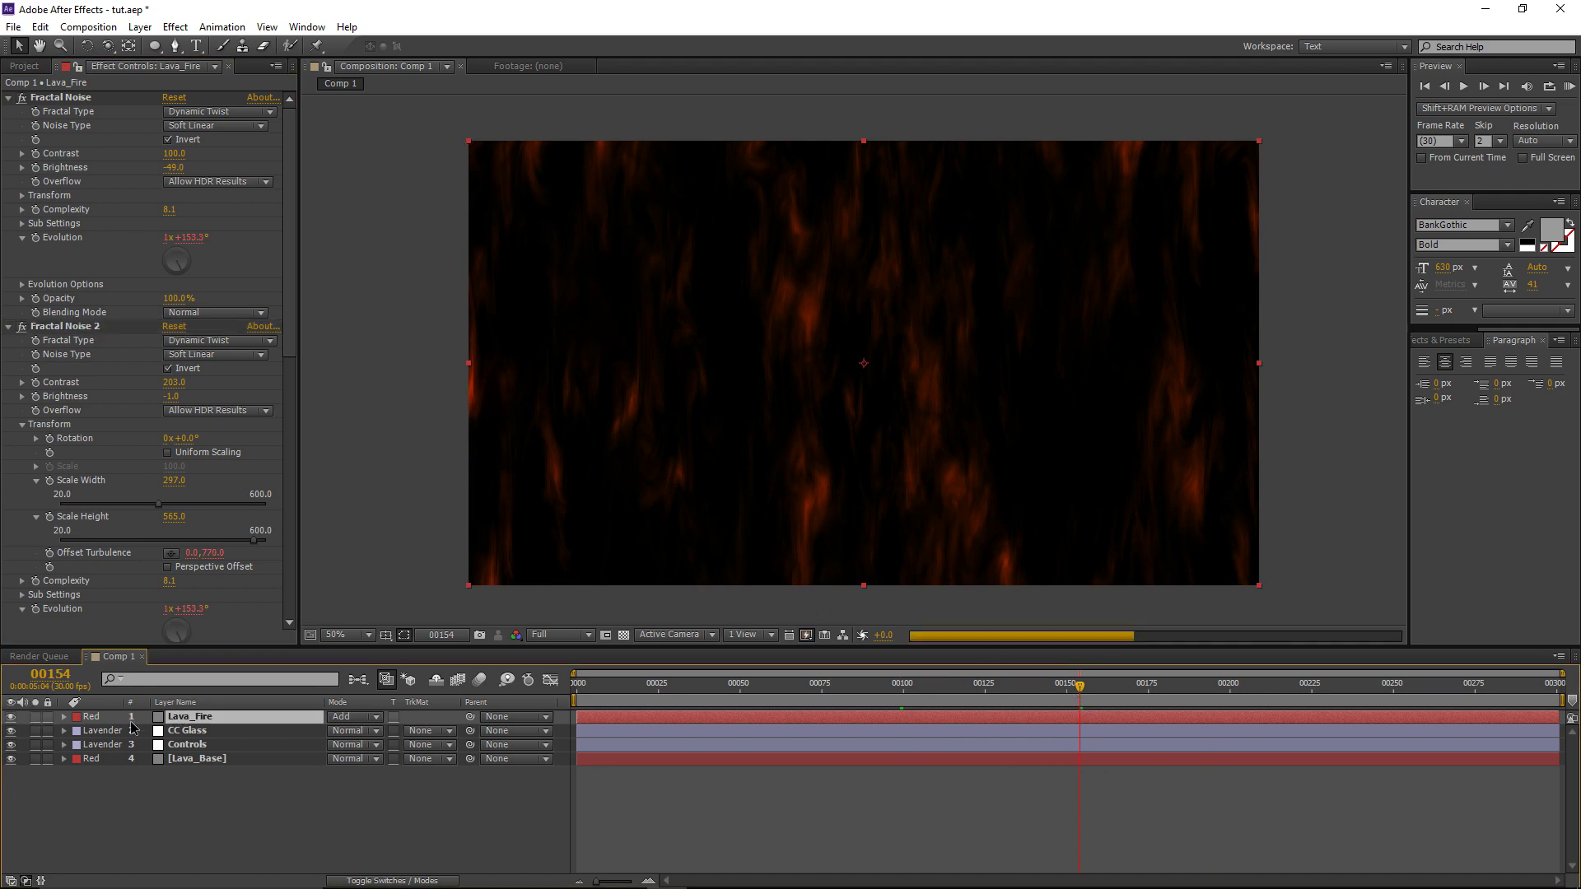
{"action": "left_click_drag", "start_coordinate": [1025, 699], "coordinate": [973, 698]}
{"action": "left_click_drag", "start_coordinate": [176, 396], "coordinate": [265, 398]}
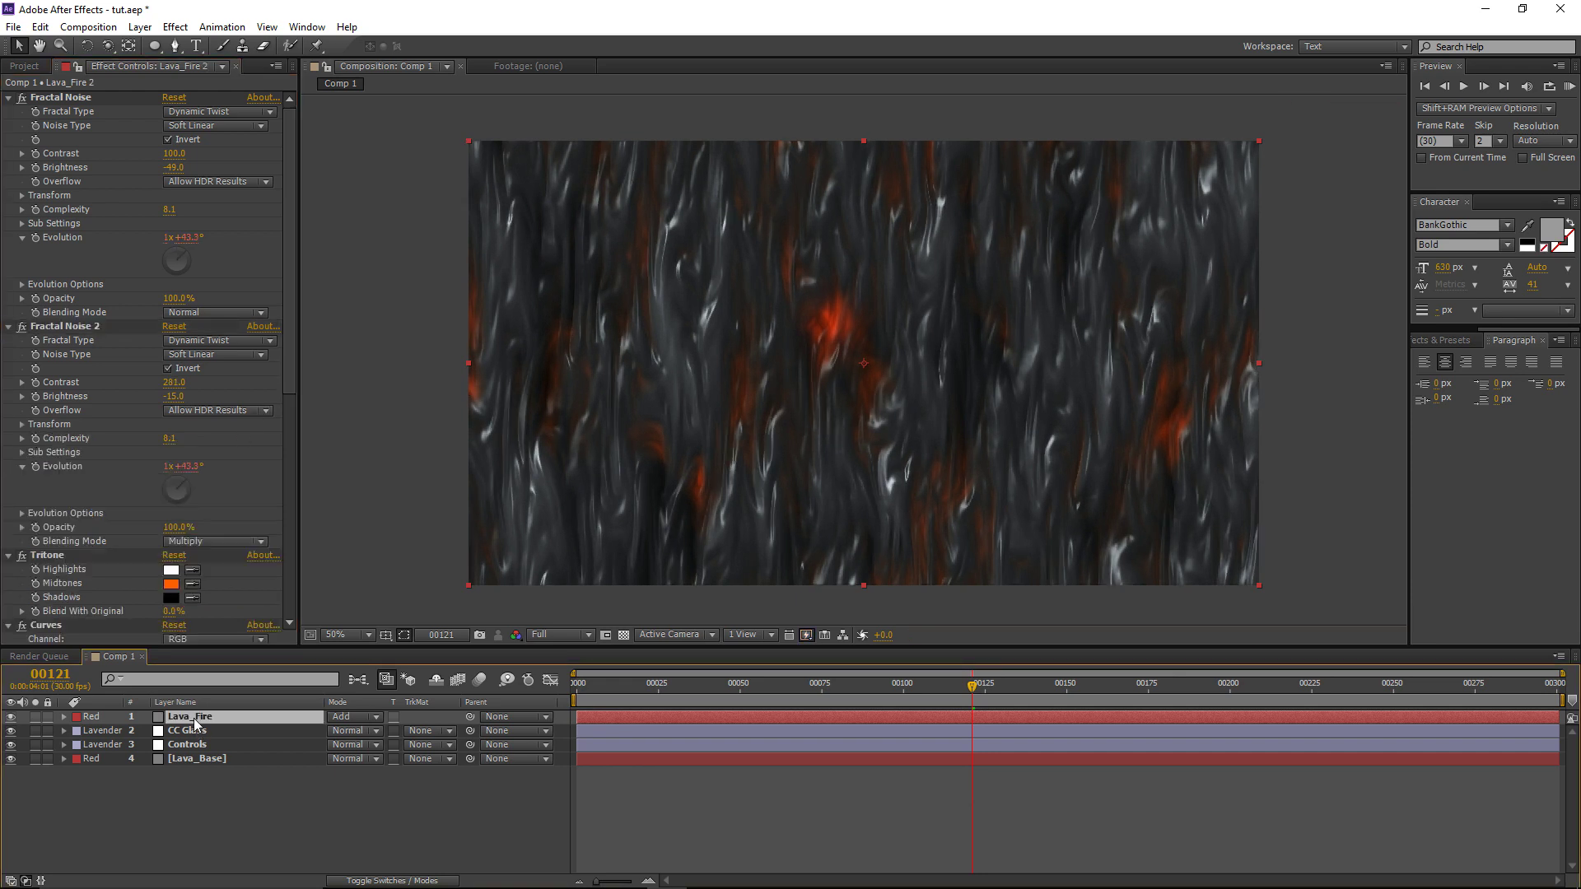
Step: Duplicate the Lava_Fire layer and solo the copy
{"action": "key", "text": "ctrl+d"}
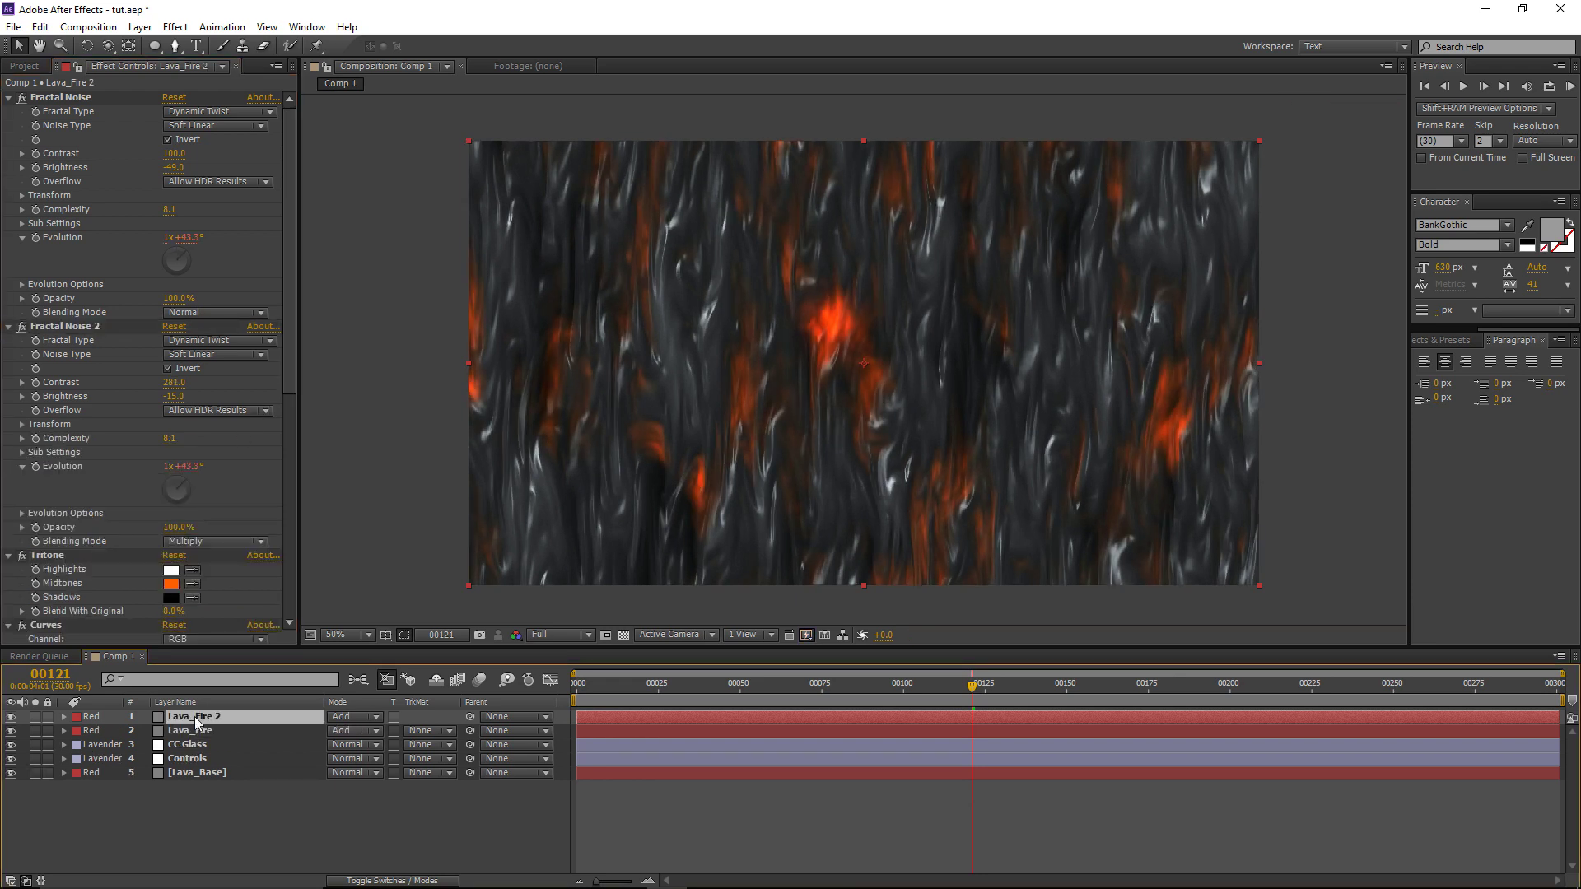
{"action": "left_click", "coordinate": [35, 717]}
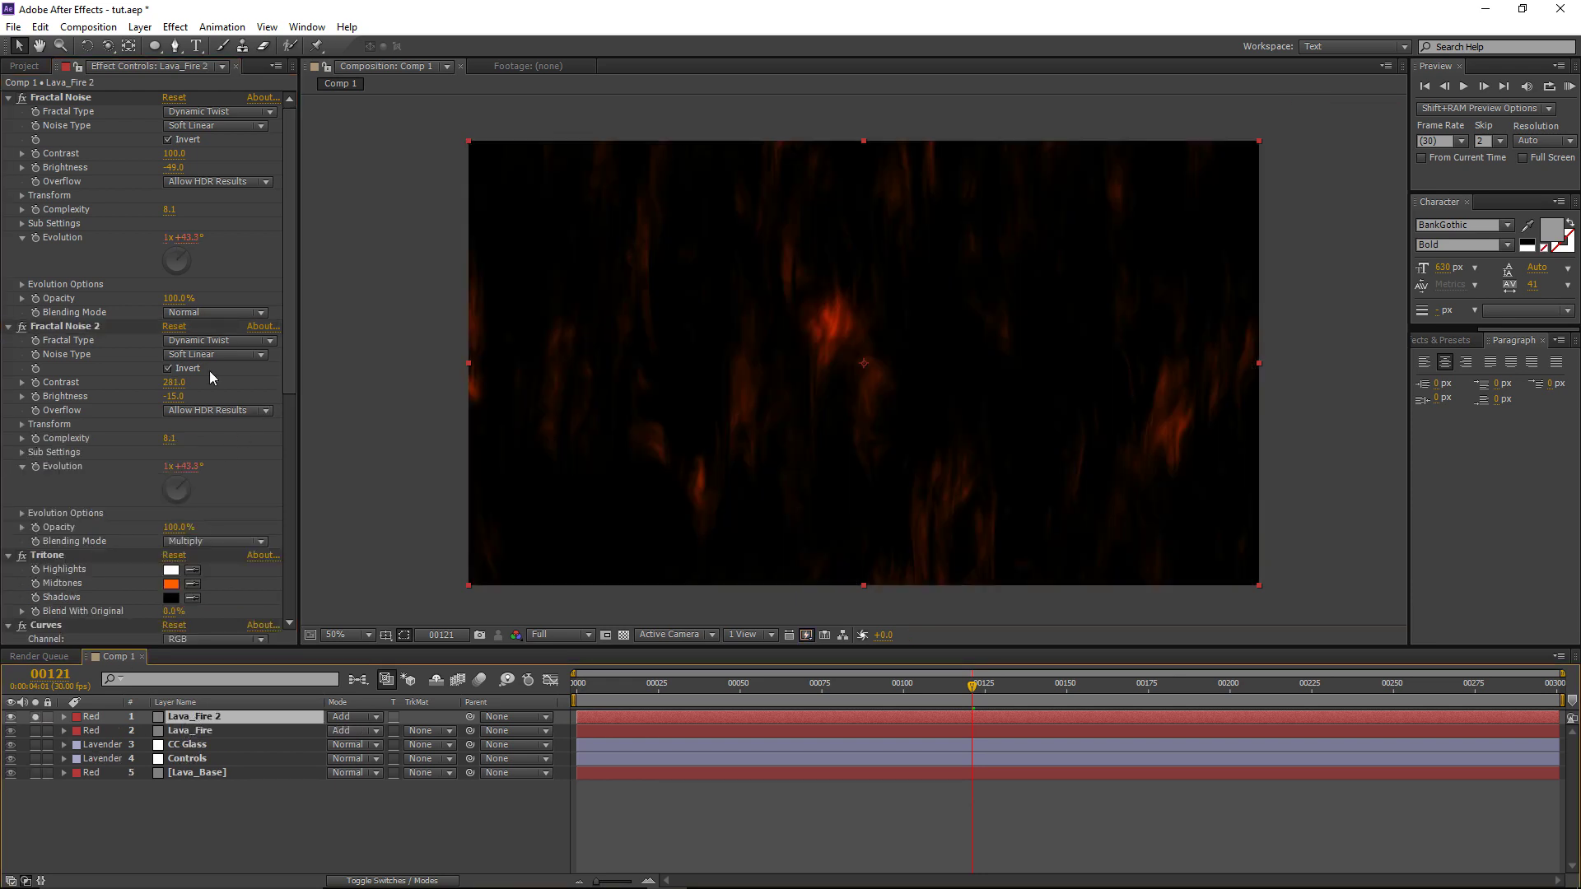
Step: Set the Tritone midtones of Lava_Fire 2 to the lighter orange FFA200 and unsolo the layer
{"action": "scroll", "coordinate": [161, 494], "scroll_direction": "down", "scroll_amount": 3}
{"action": "left_click", "coordinate": [172, 486]}
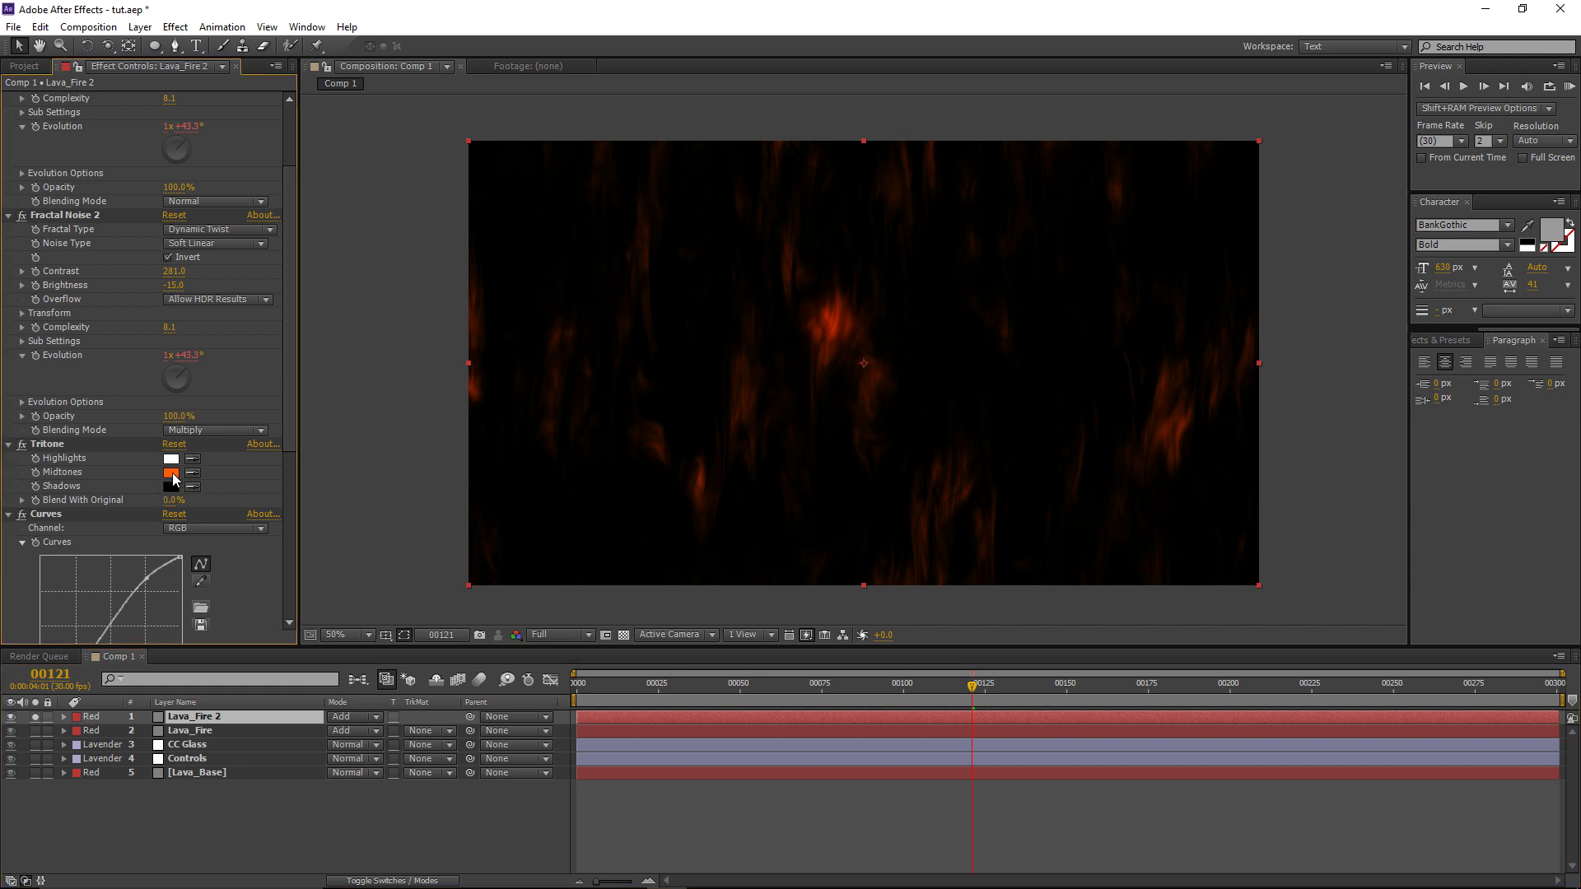
{"action": "left_click", "coordinate": [172, 475]}
{"action": "left_click", "coordinate": [320, 703]}
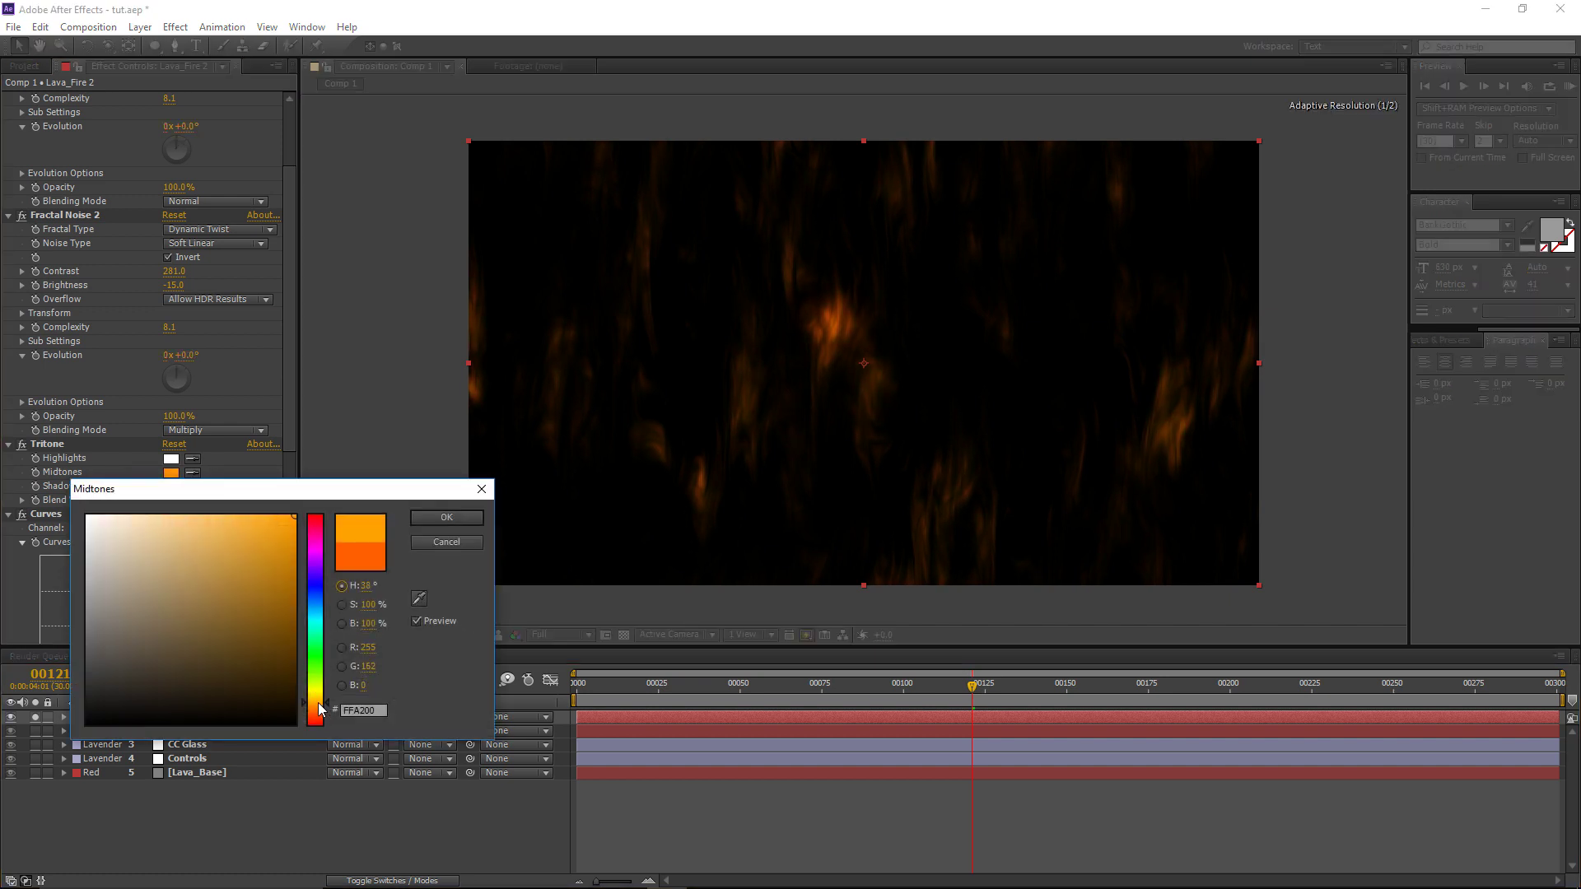
{"action": "left_click", "coordinate": [446, 517]}
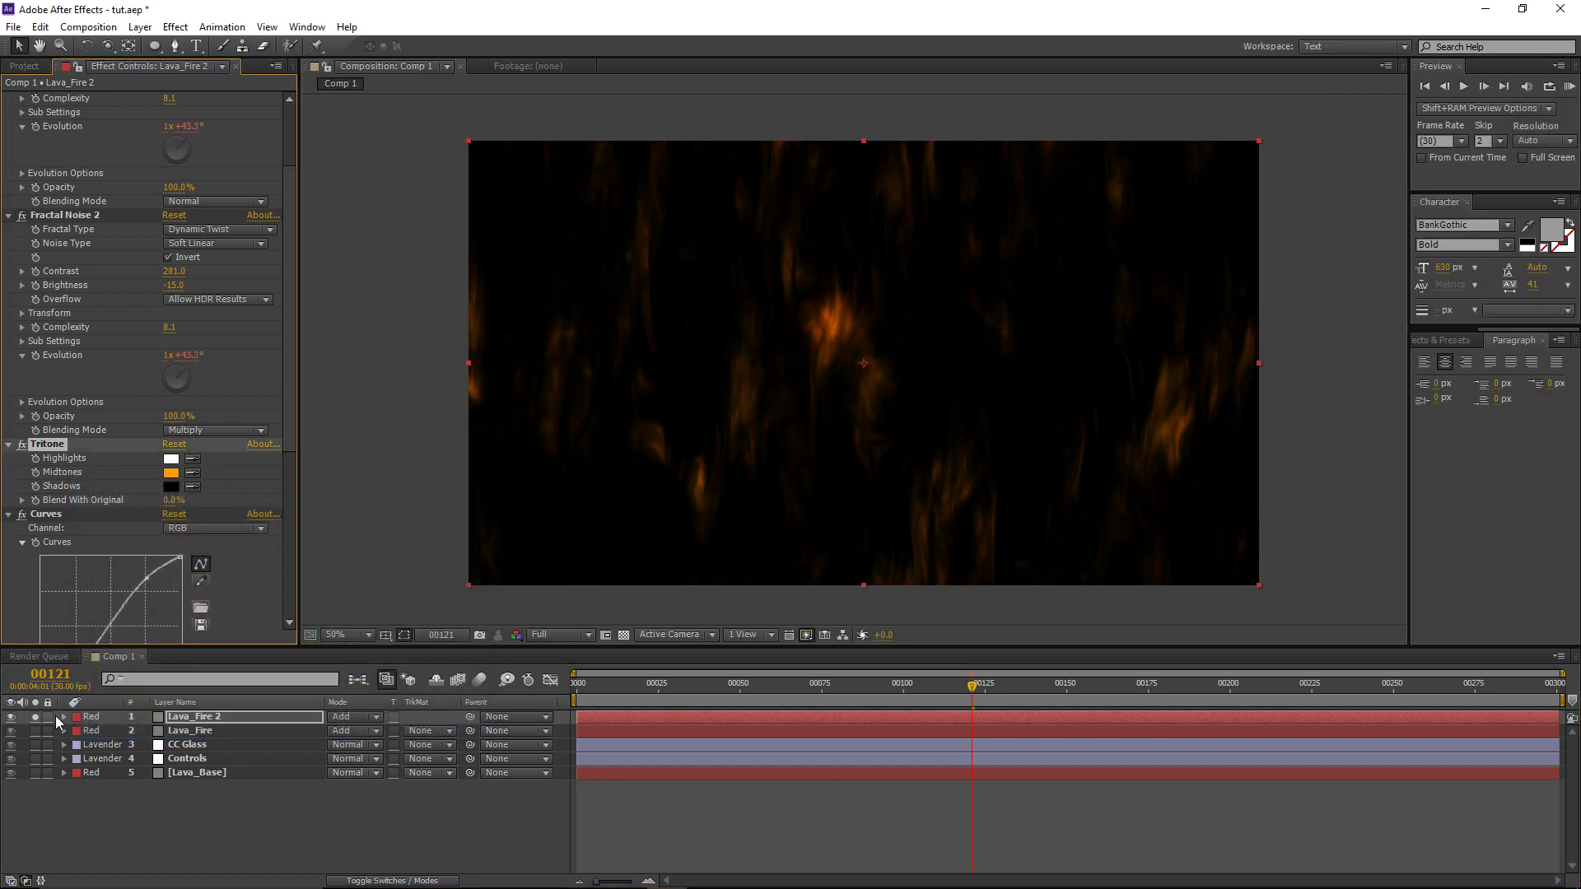
{"action": "left_click", "coordinate": [35, 716]}
{"action": "left_click", "coordinate": [170, 718]}
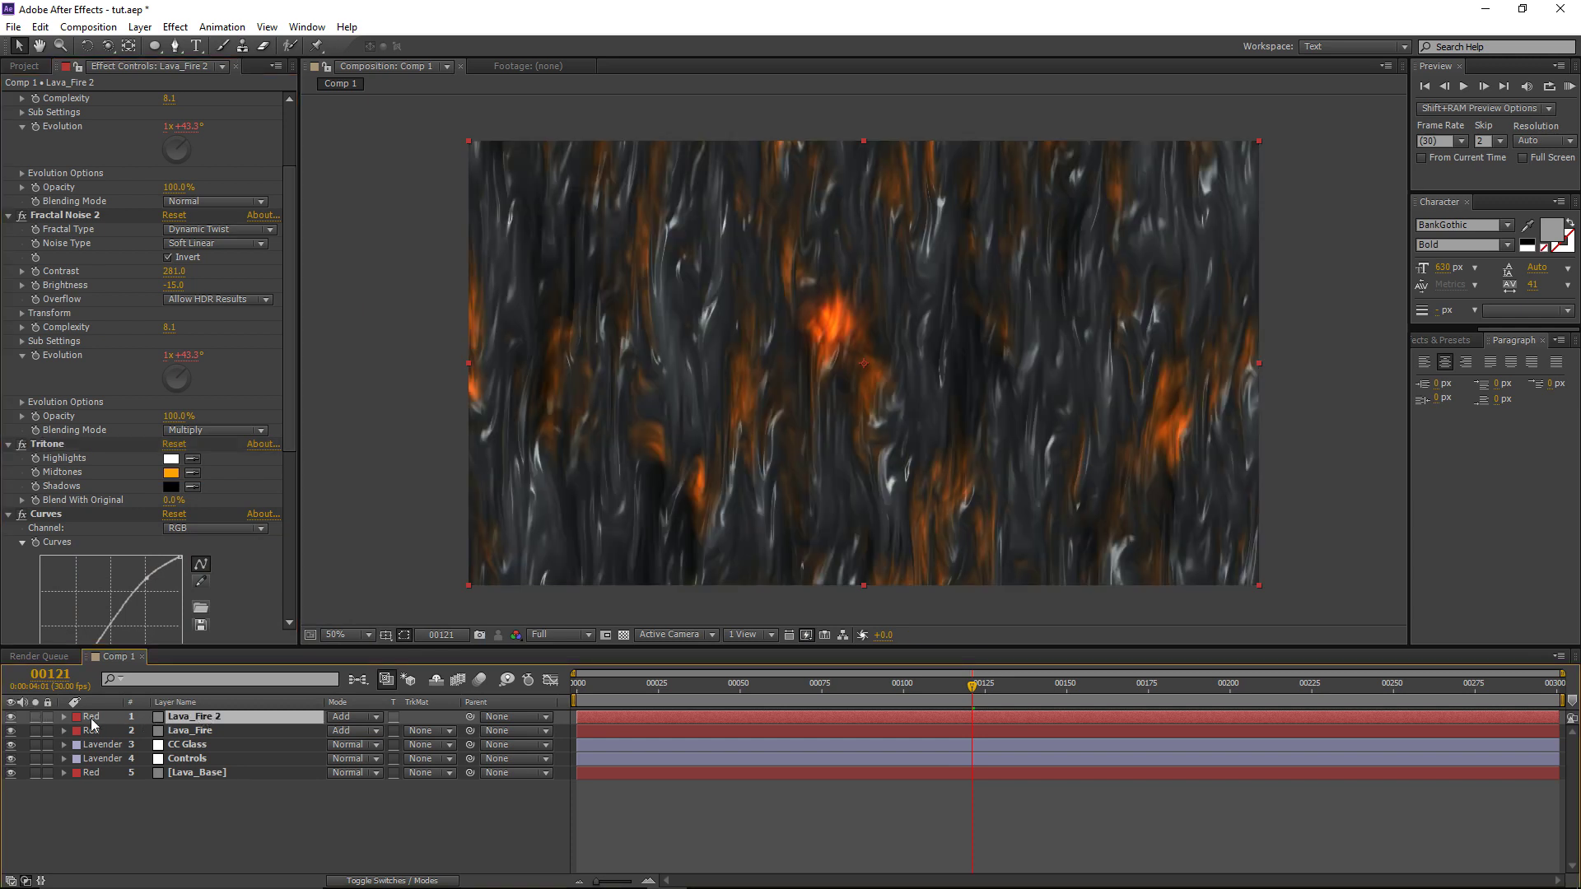
Step: Solo Lava_Fire 2, steepen its Curves into a strong high-contrast S-curve that isolates the hottest spots, check frame 115, and unsolo it
{"action": "scroll", "coordinate": [138, 447], "scroll_direction": "down", "scroll_amount": 5}
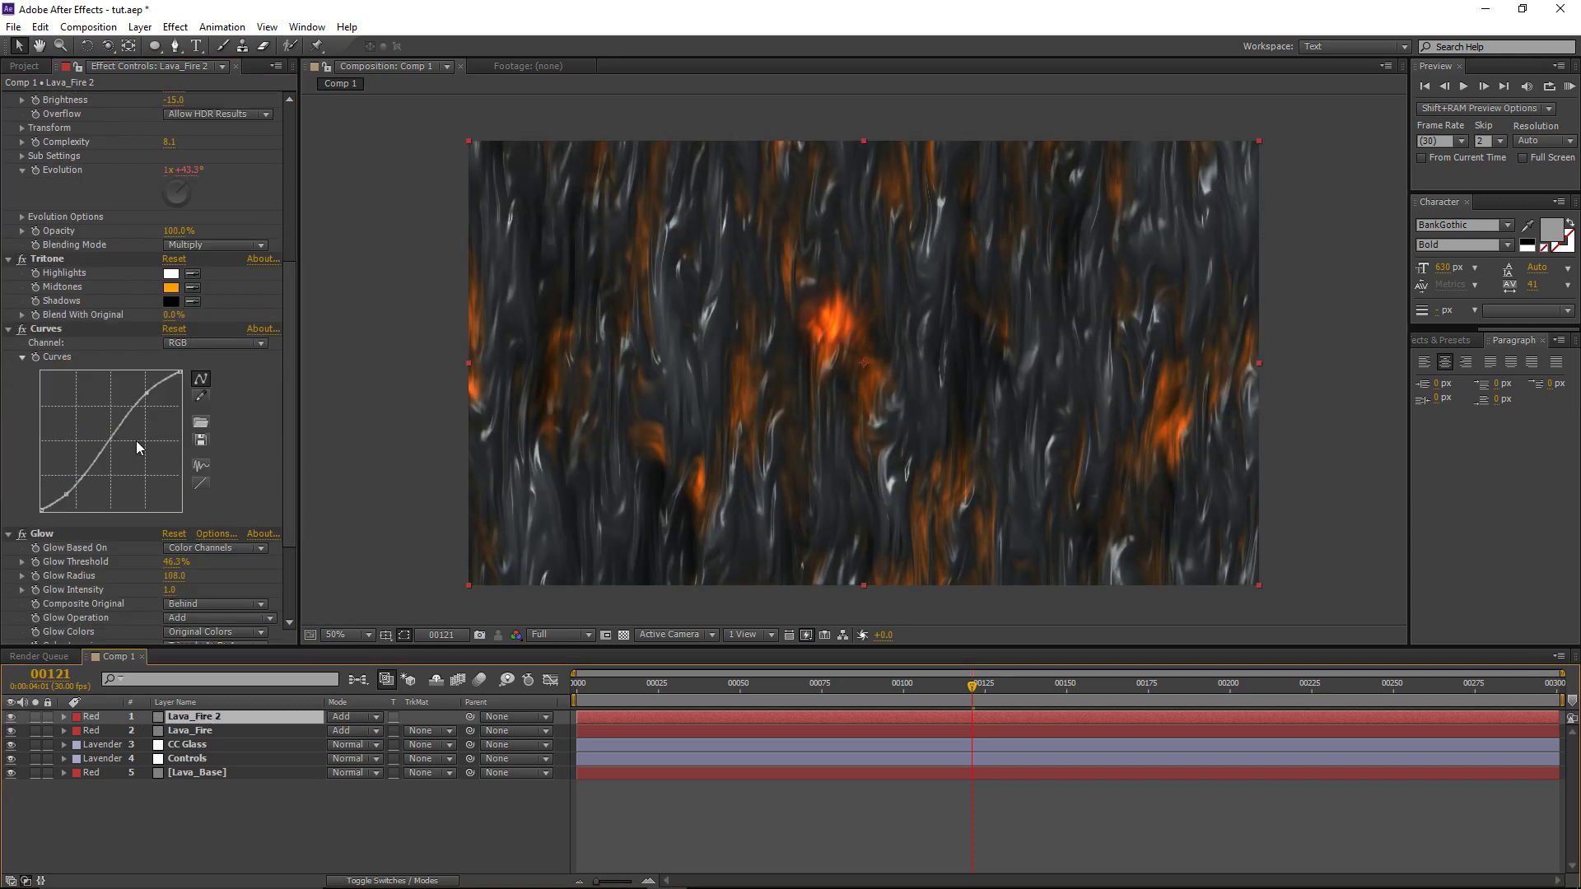
{"action": "left_click", "coordinate": [34, 715]}
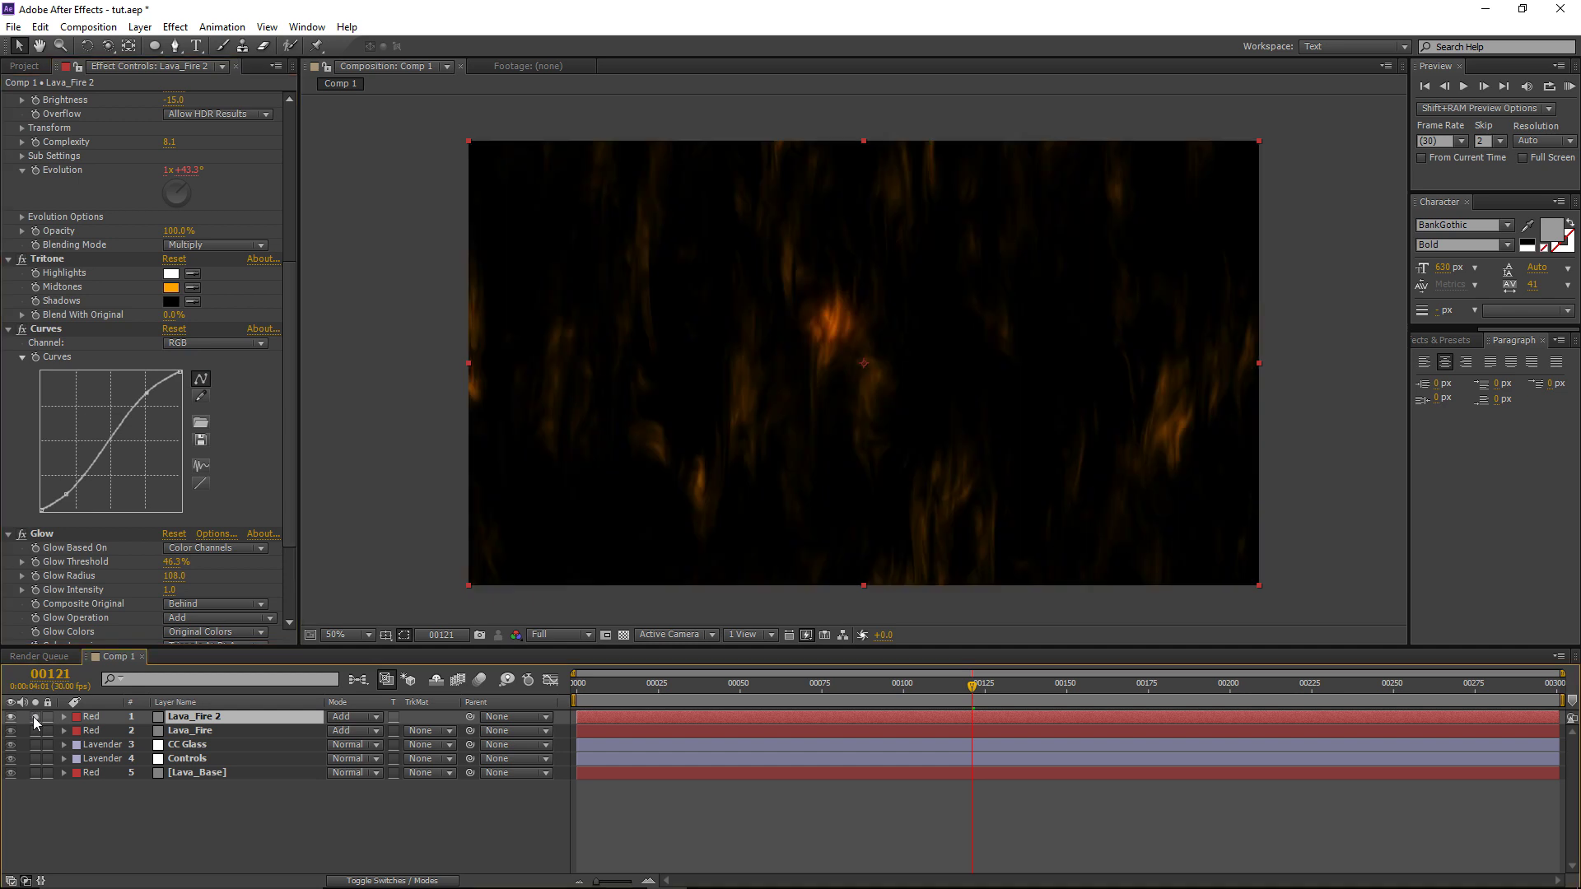
{"action": "mouse_move", "coordinate": [65, 497]}
{"action": "left_mouse_down"}
{"action": "mouse_move", "coordinate": [87, 507]}
{"action": "mouse_move", "coordinate": [76, 499]}
{"action": "left_mouse_up"}
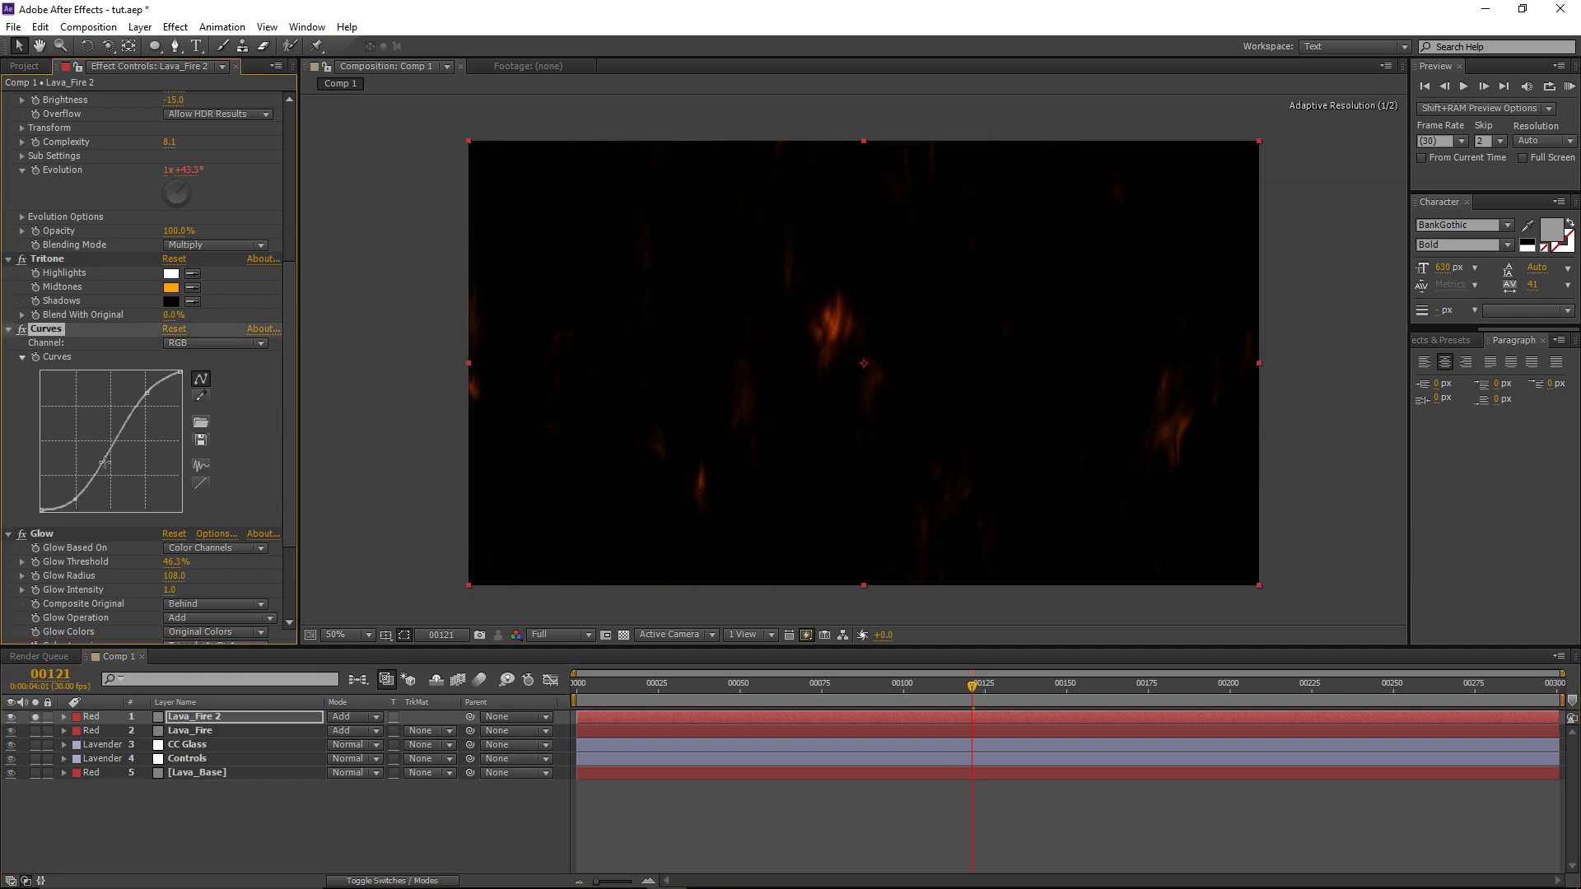
{"action": "left_click_drag", "start_coordinate": [146, 393], "coordinate": [119, 385]}
{"action": "mouse_move", "coordinate": [947, 705]}
{"action": "left_mouse_down"}
{"action": "mouse_move", "coordinate": [733, 700]}
{"action": "mouse_move", "coordinate": [1114, 689]}
{"action": "mouse_move", "coordinate": [953, 692]}
{"action": "left_mouse_up"}
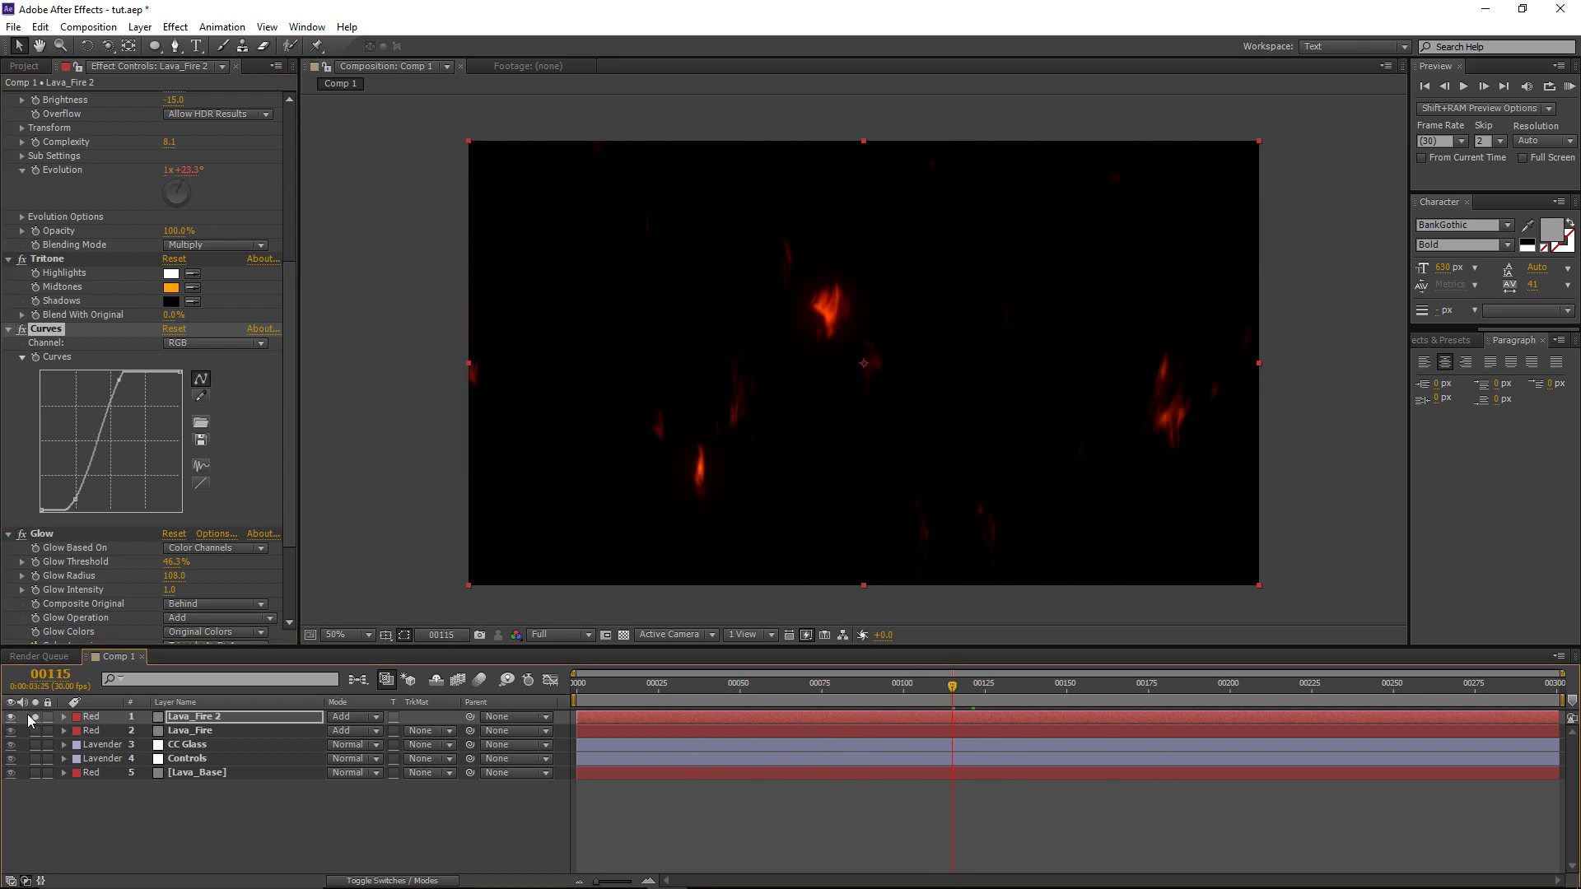
{"action": "left_click", "coordinate": [35, 717]}
Step: Deepen the S-curve in the CC Glass layer's Curves effect, pulling the shadows down slightly to darken the rock
{"action": "left_click", "coordinate": [188, 744]}
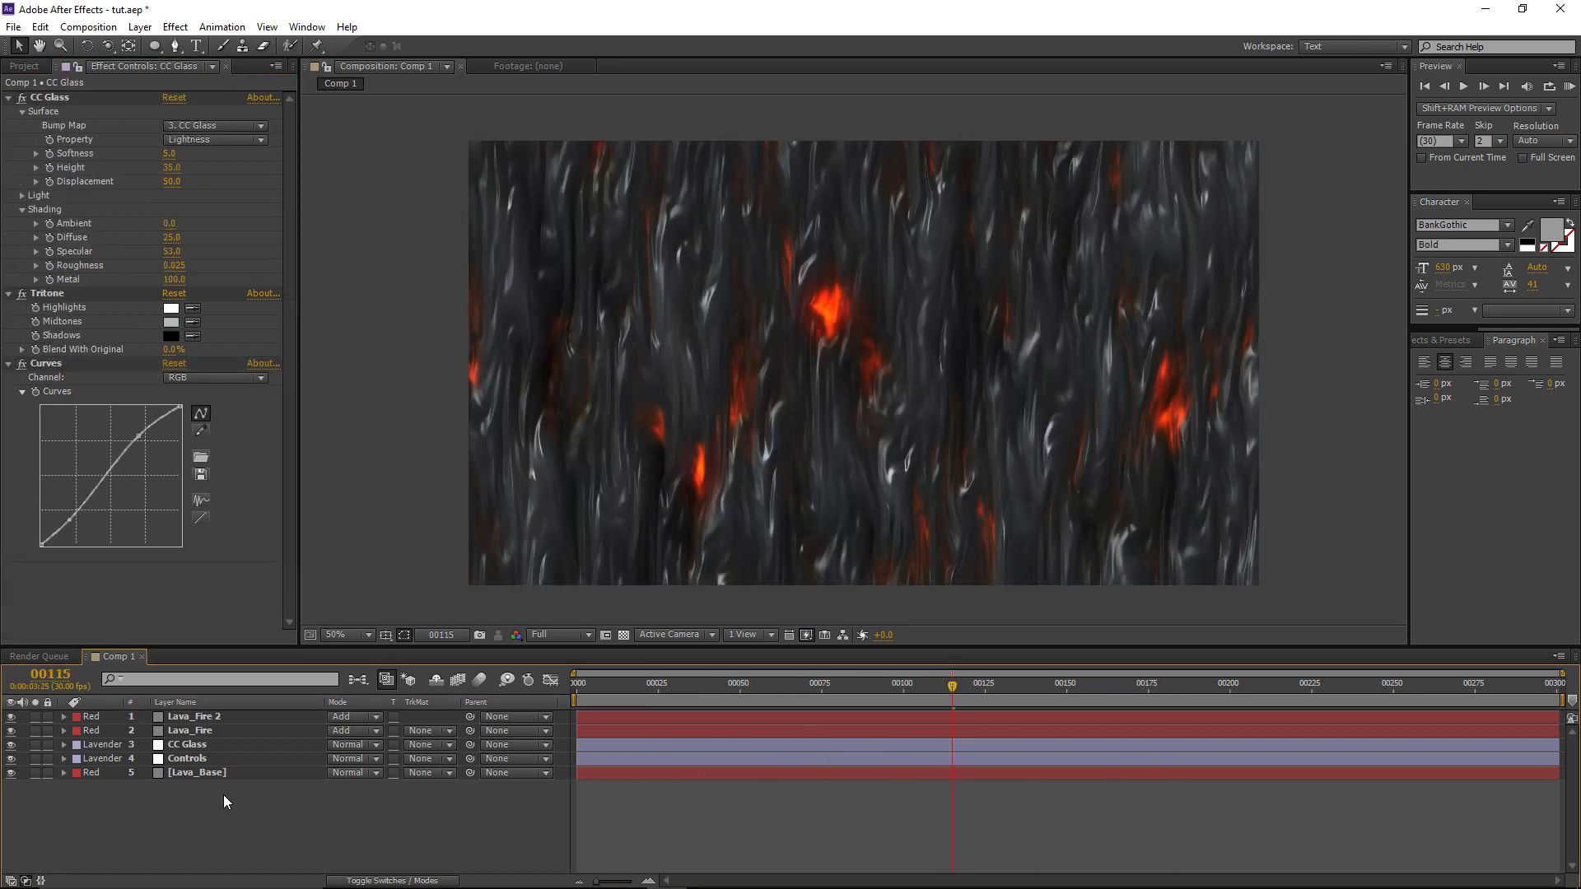
{"action": "left_click", "coordinate": [191, 745]}
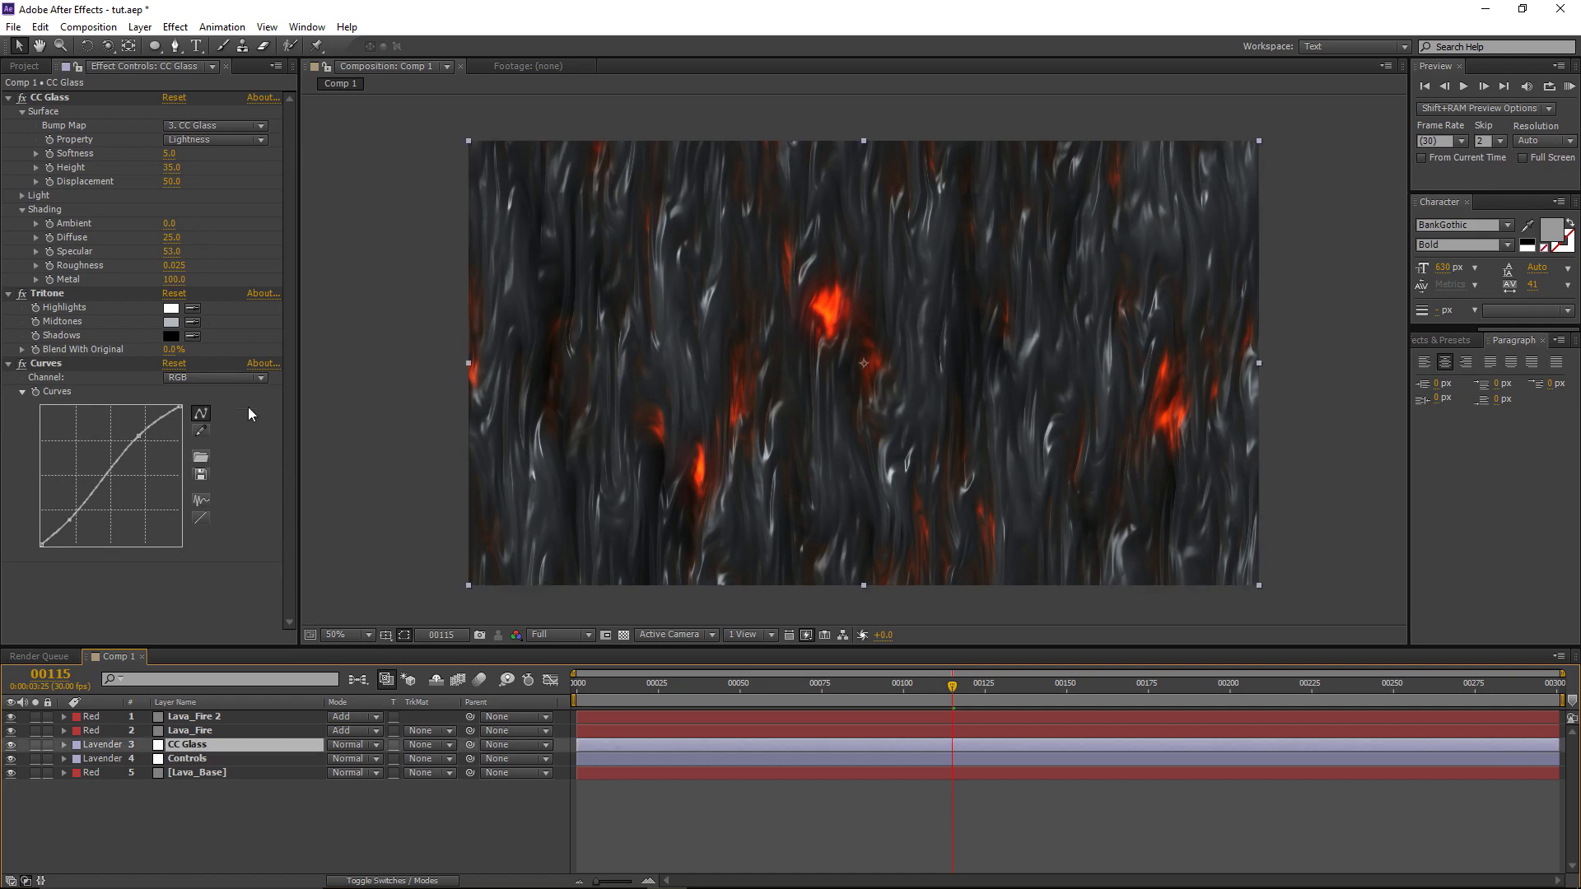
{"action": "left_click_drag", "start_coordinate": [69, 523], "coordinate": [71, 522]}
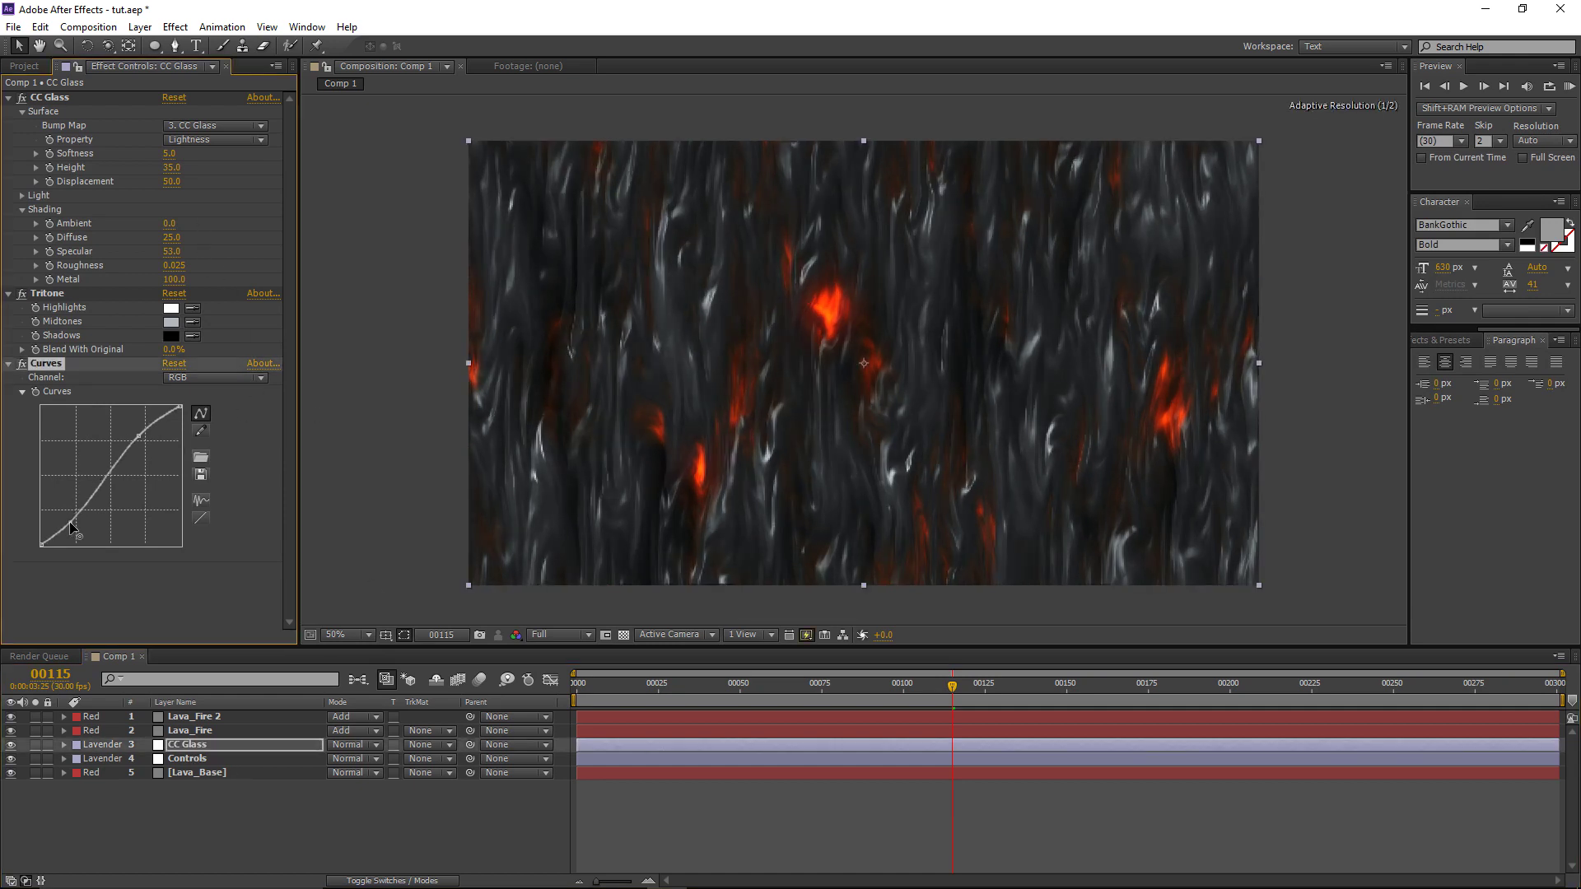
{"action": "left_click_drag", "start_coordinate": [139, 436], "coordinate": [143, 437]}
{"action": "left_click_drag", "start_coordinate": [72, 523], "coordinate": [75, 523]}
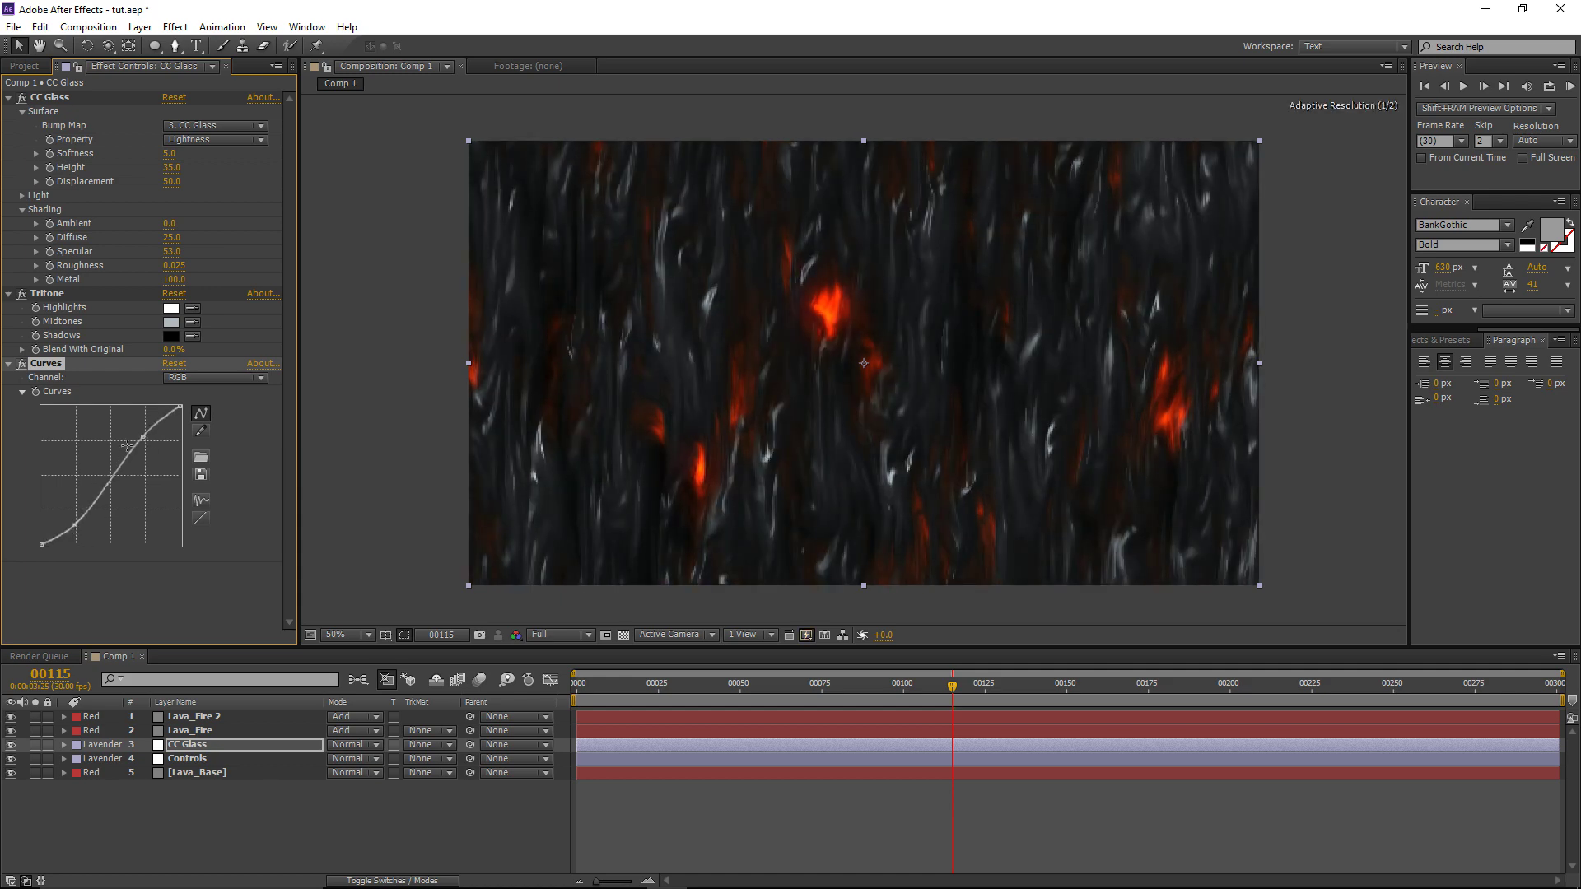
{"action": "left_click_drag", "start_coordinate": [143, 437], "coordinate": [137, 435]}
Step: Set the CC Glass layer's Tritone midtones to the blue-gray 98ACB6 and inspect the composite up close
{"action": "left_click", "coordinate": [171, 322]}
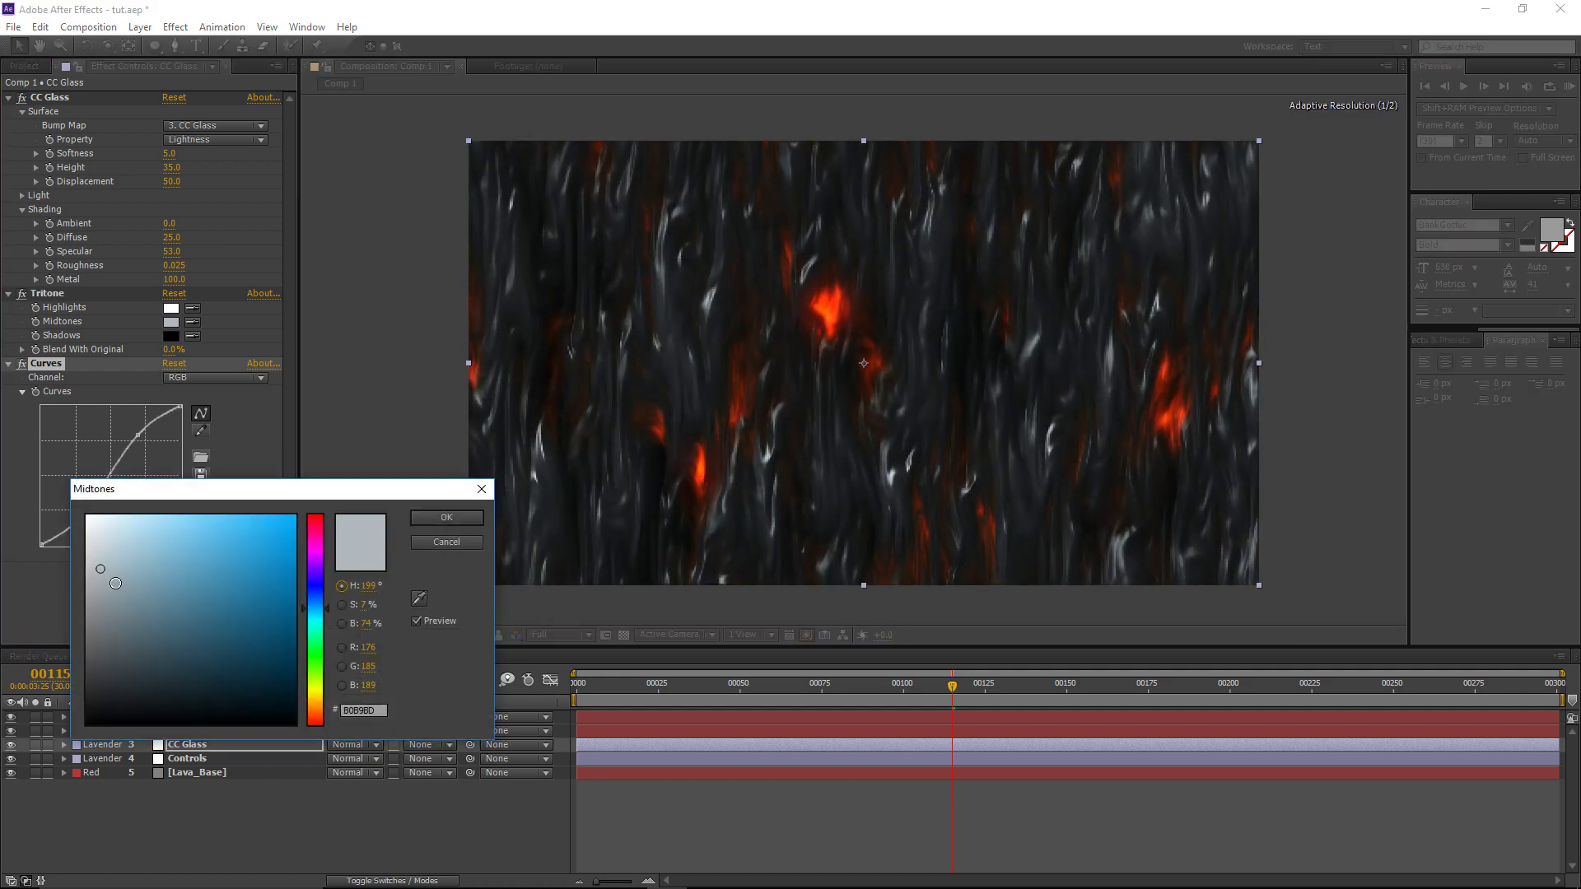
{"action": "left_click_drag", "start_coordinate": [101, 572], "coordinate": [115, 575]}
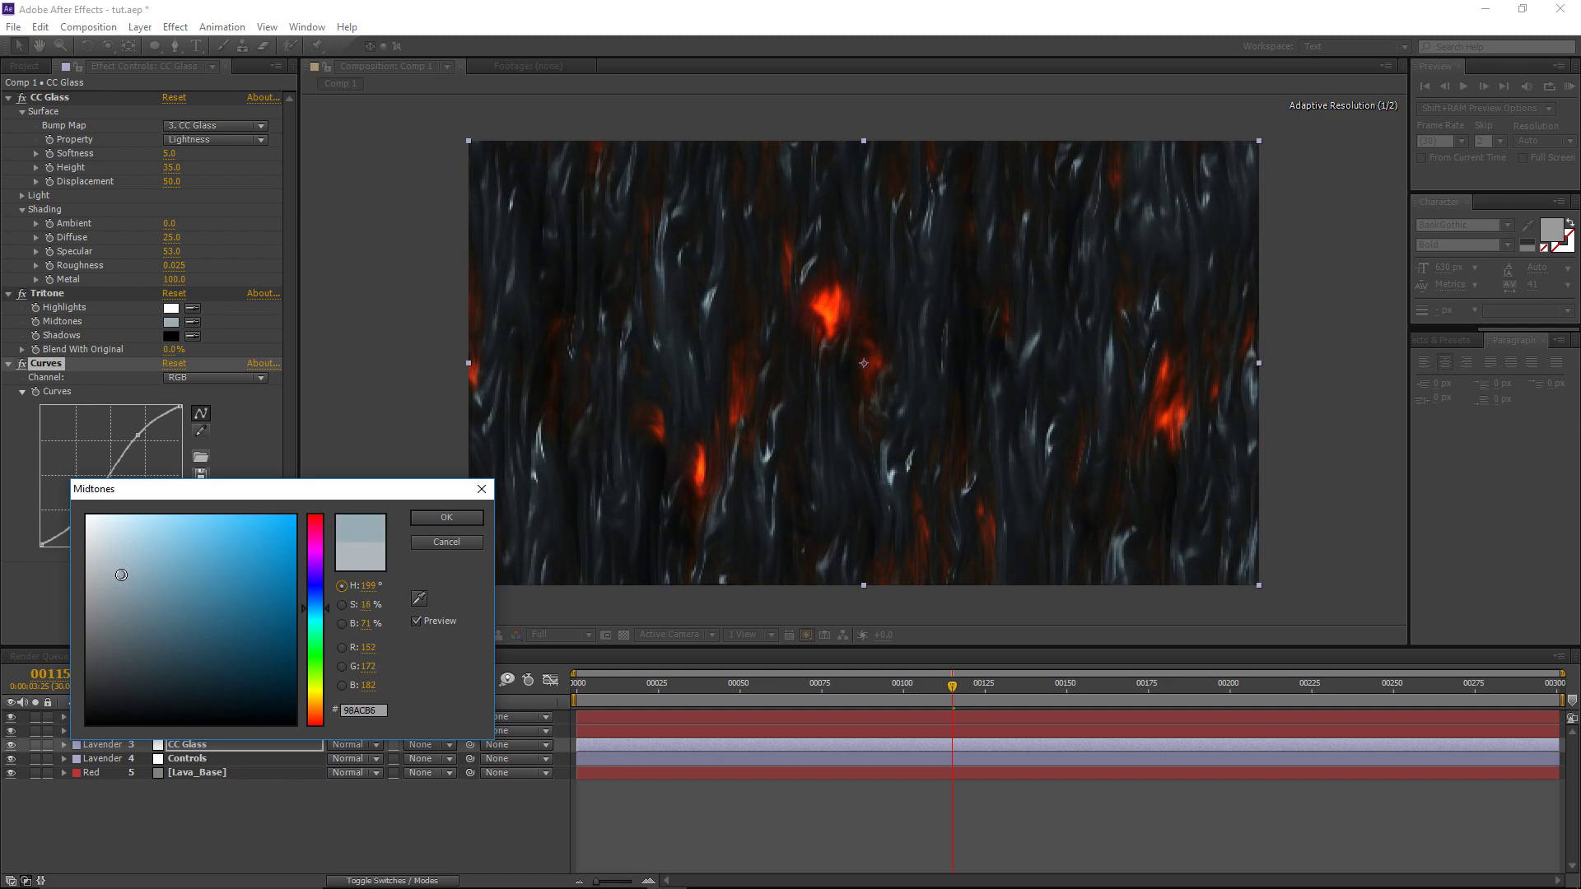
{"action": "left_click", "coordinate": [445, 514]}
{"action": "scroll", "coordinate": [838, 433], "scroll_direction": "up", "scroll_amount": 1}
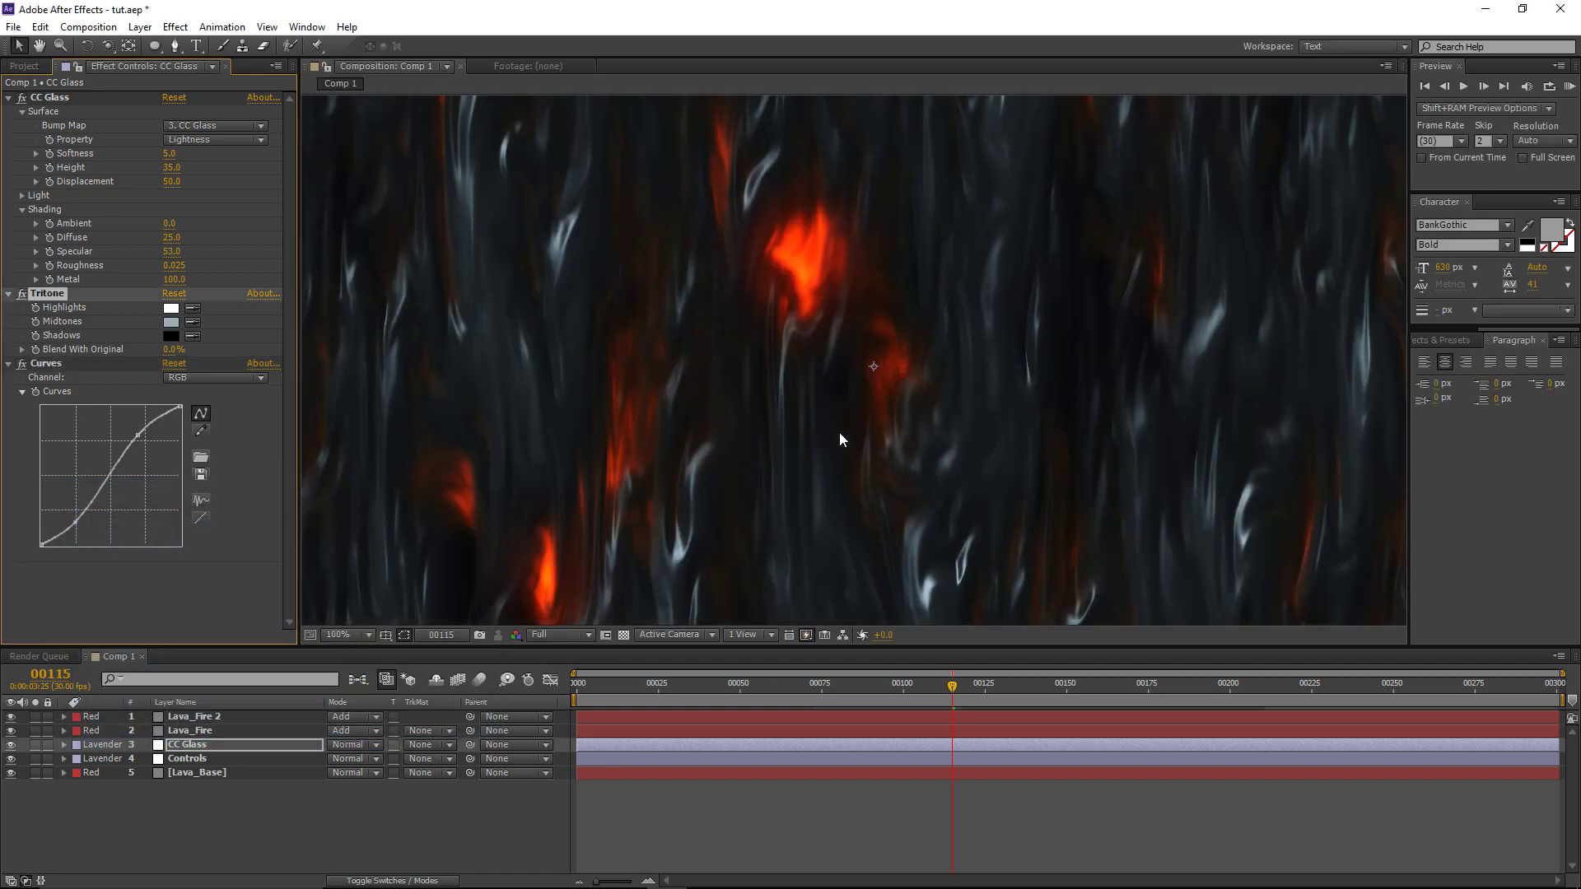
{"action": "key", "text": "grave"}
{"action": "key", "text": "grave"}
{"action": "scroll", "coordinate": [827, 433], "scroll_direction": "down", "scroll_amount": 1}
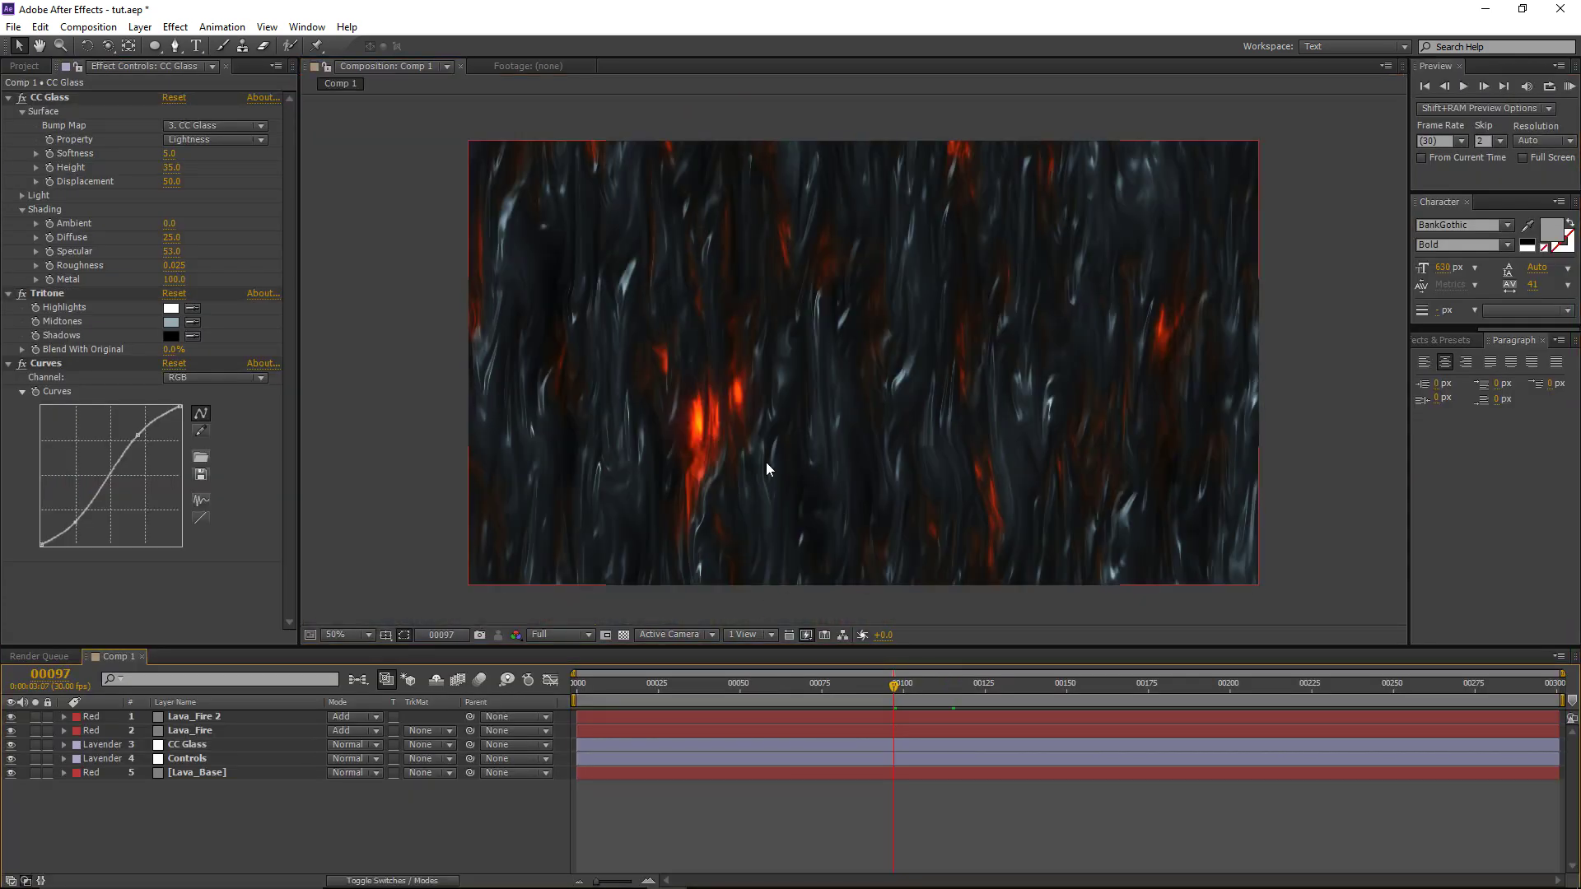
Step: Add an adjustment layer above all others and apply Curves, raising the highlights and slightly lowering the shadows
{"action": "left_click", "coordinate": [140, 26]}
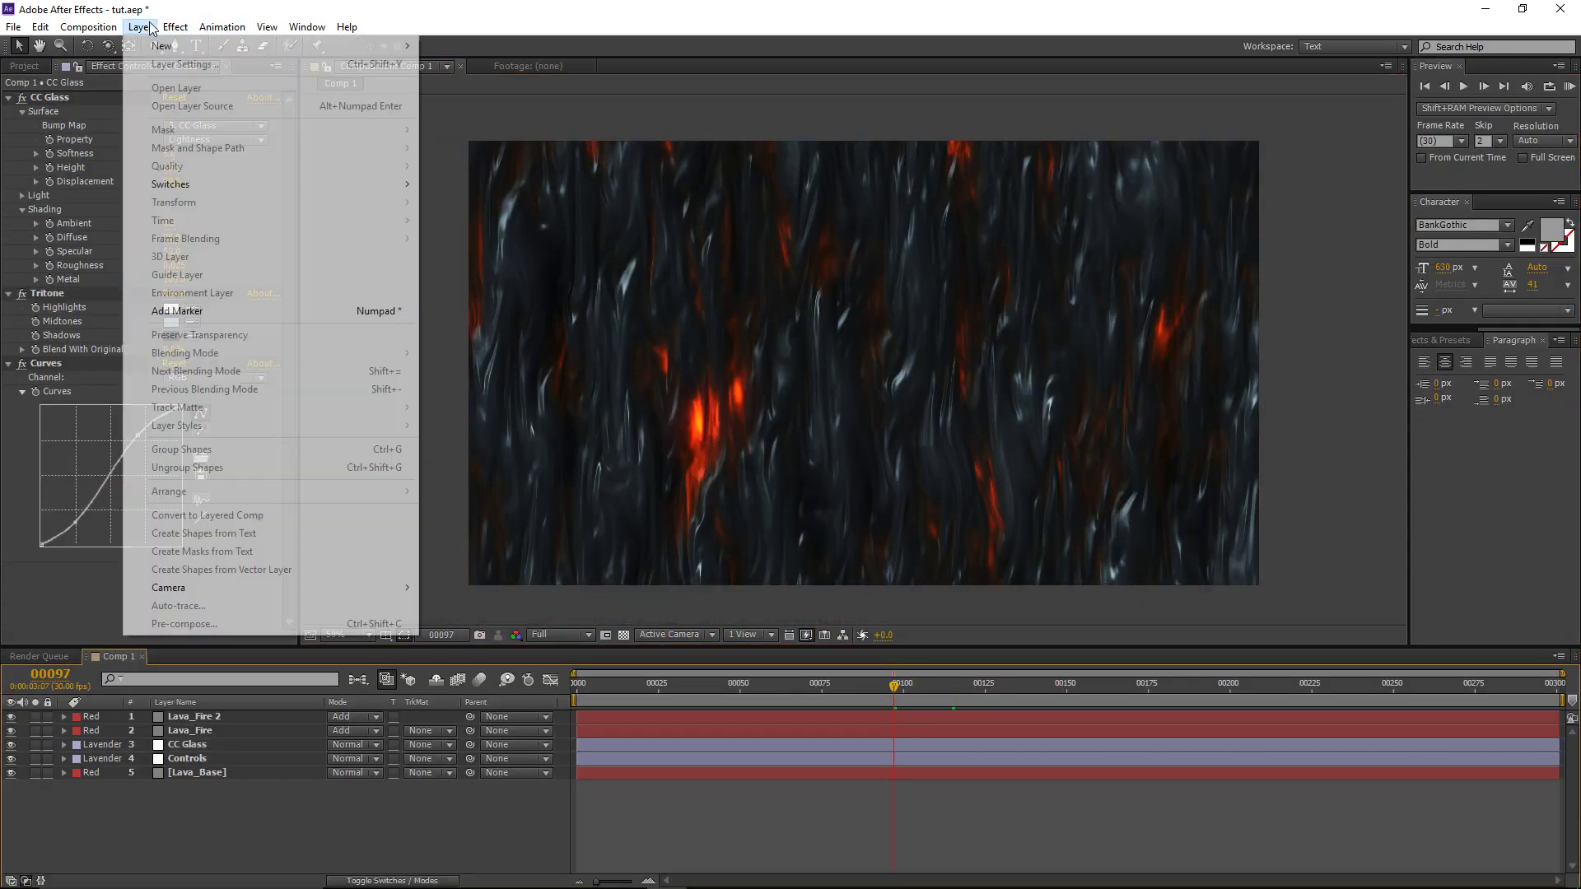
{"action": "mouse_move", "coordinate": [215, 47]}
{"action": "left_click", "coordinate": [536, 154]}
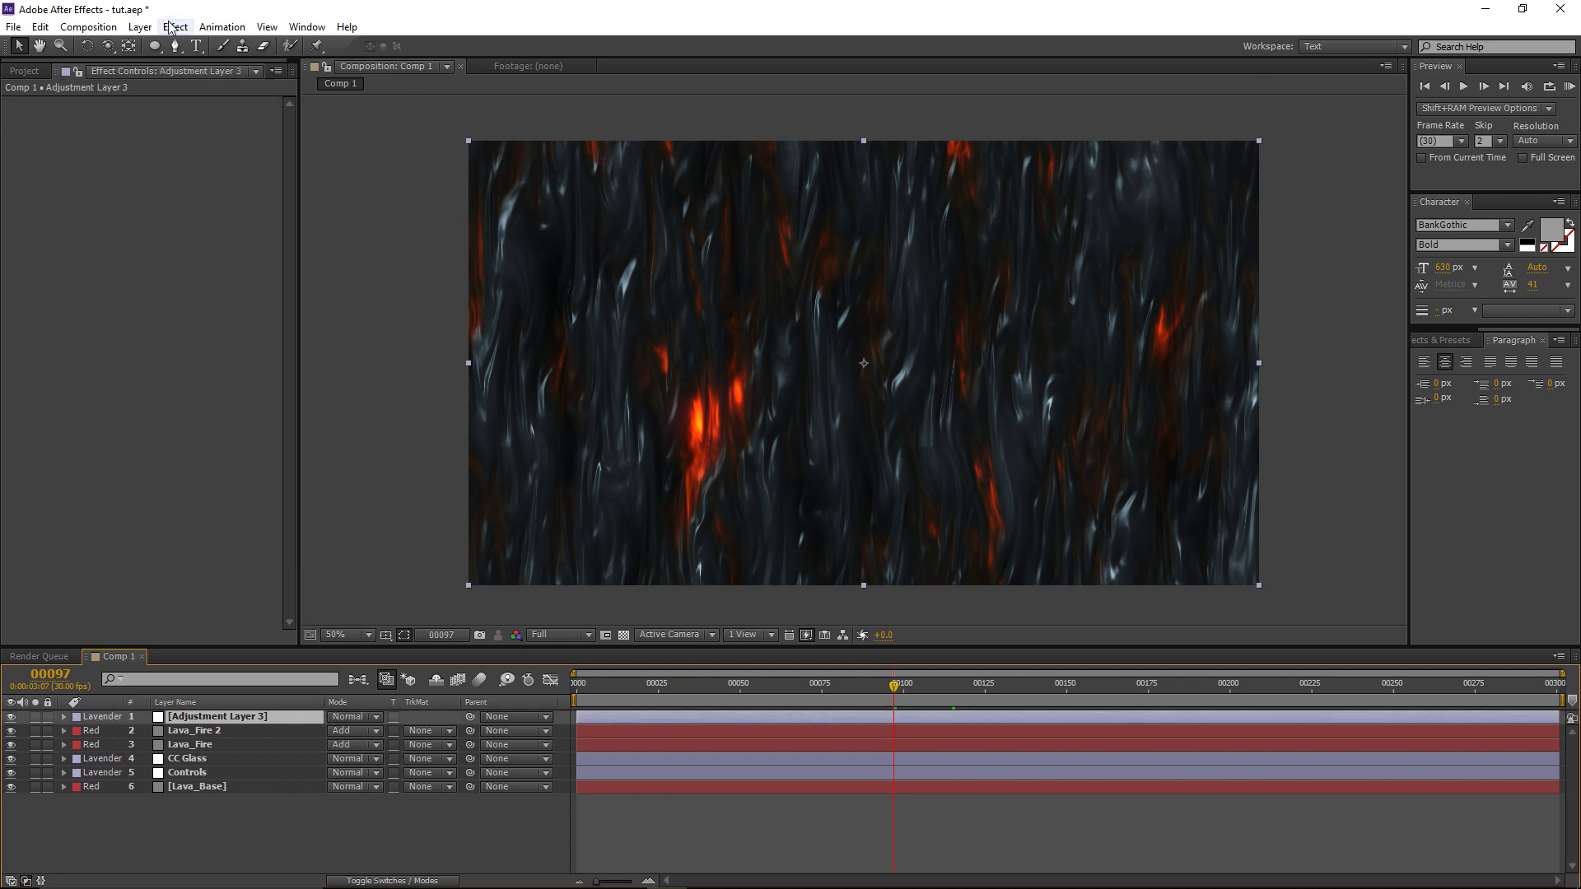
{"action": "left_click", "coordinate": [175, 28]}
{"action": "mouse_move", "coordinate": [247, 178]}
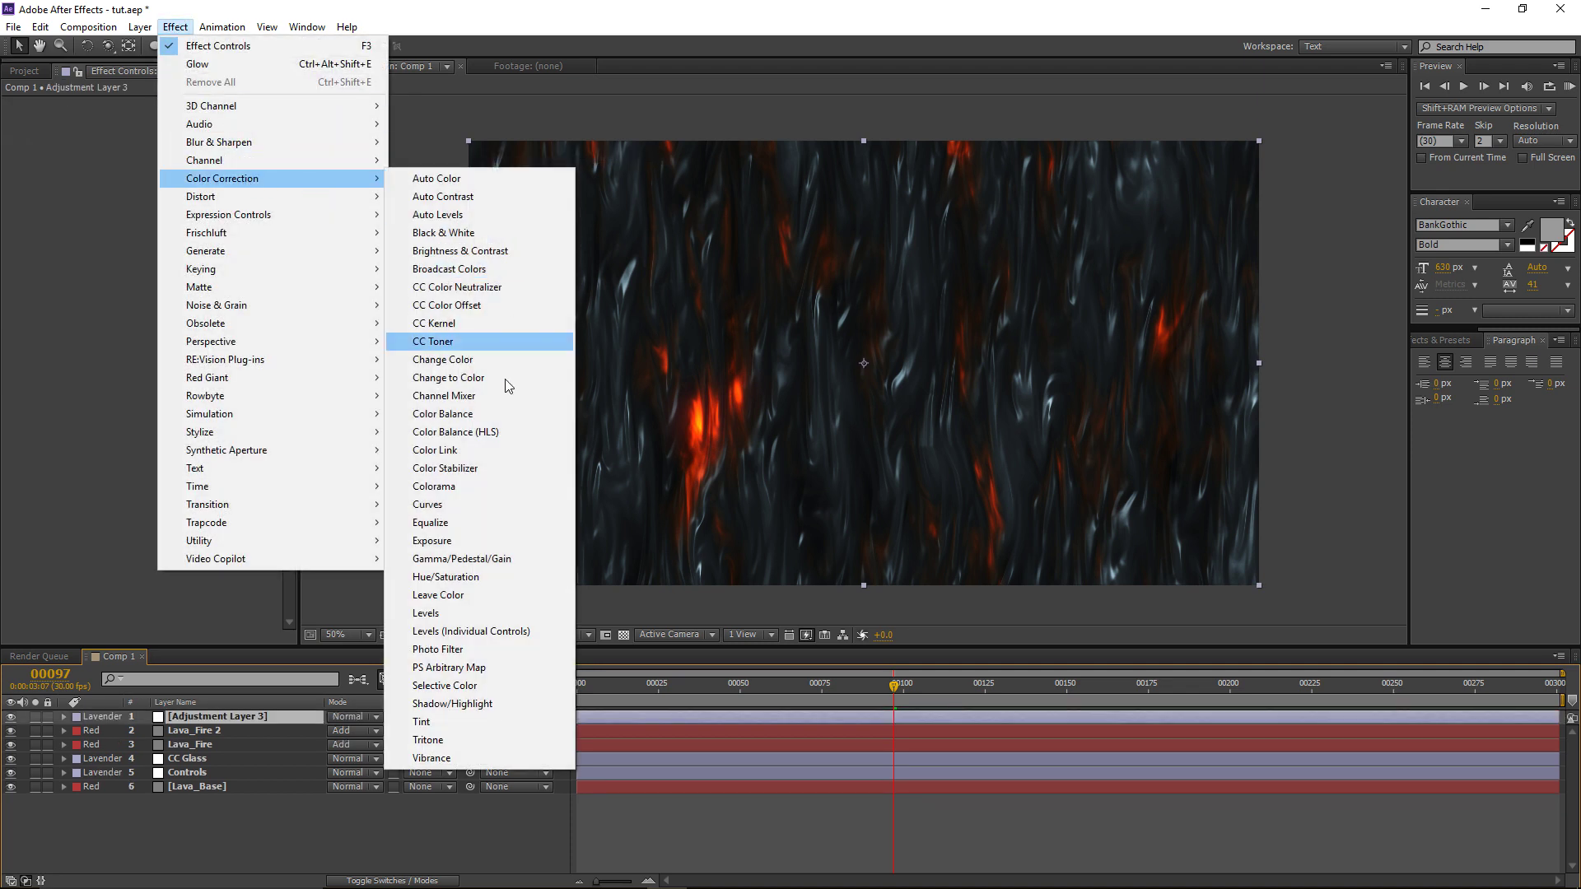
{"action": "left_click", "coordinate": [433, 504]}
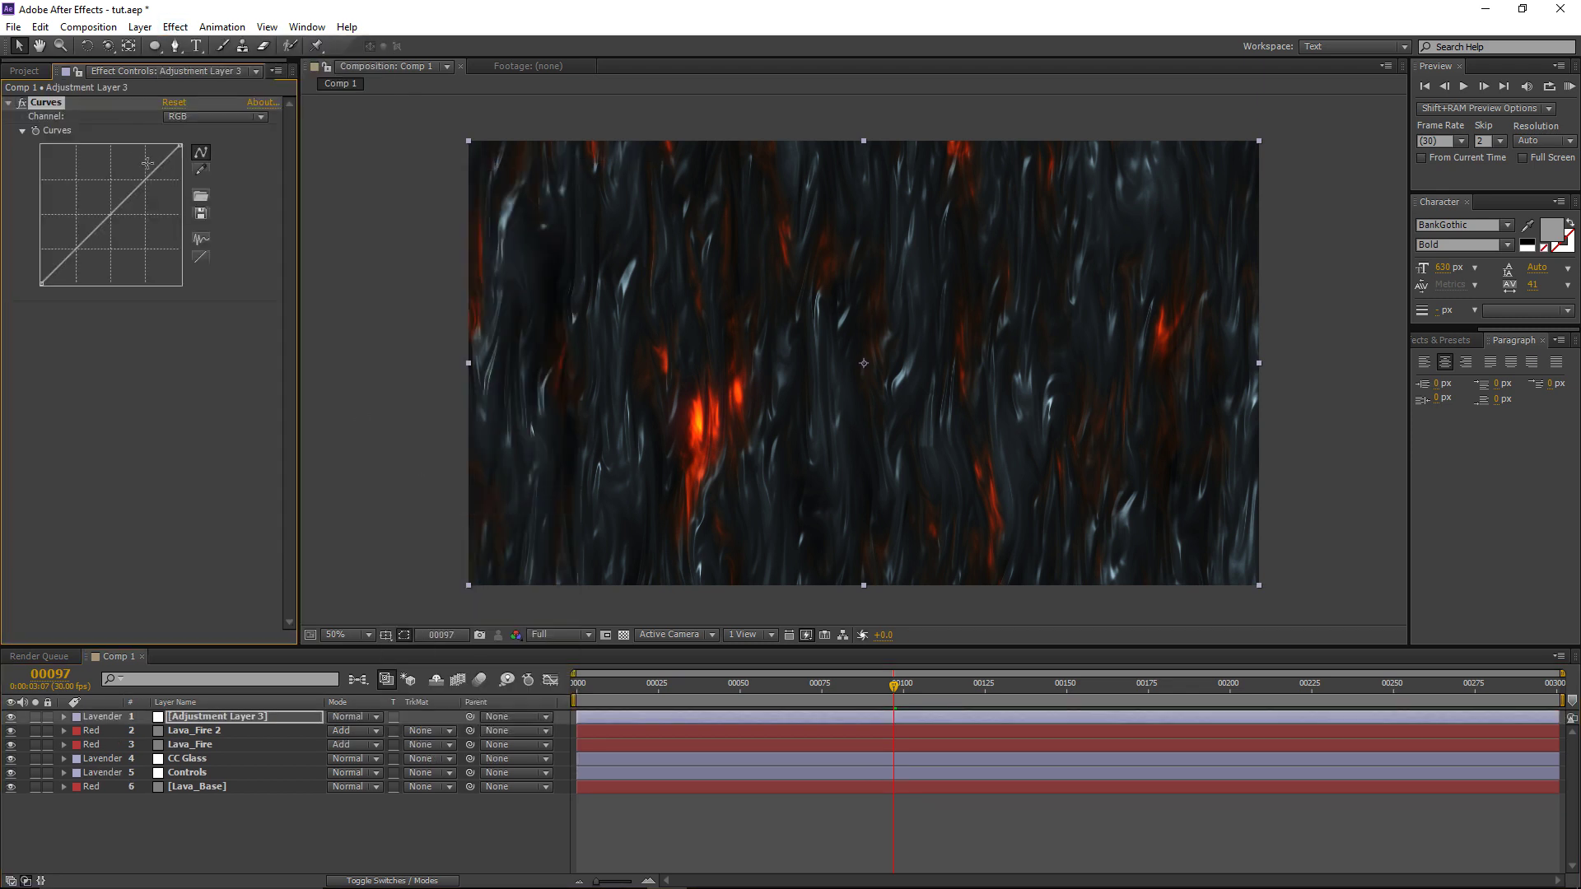
{"action": "left_click_drag", "start_coordinate": [153, 175], "coordinate": [145, 170]}
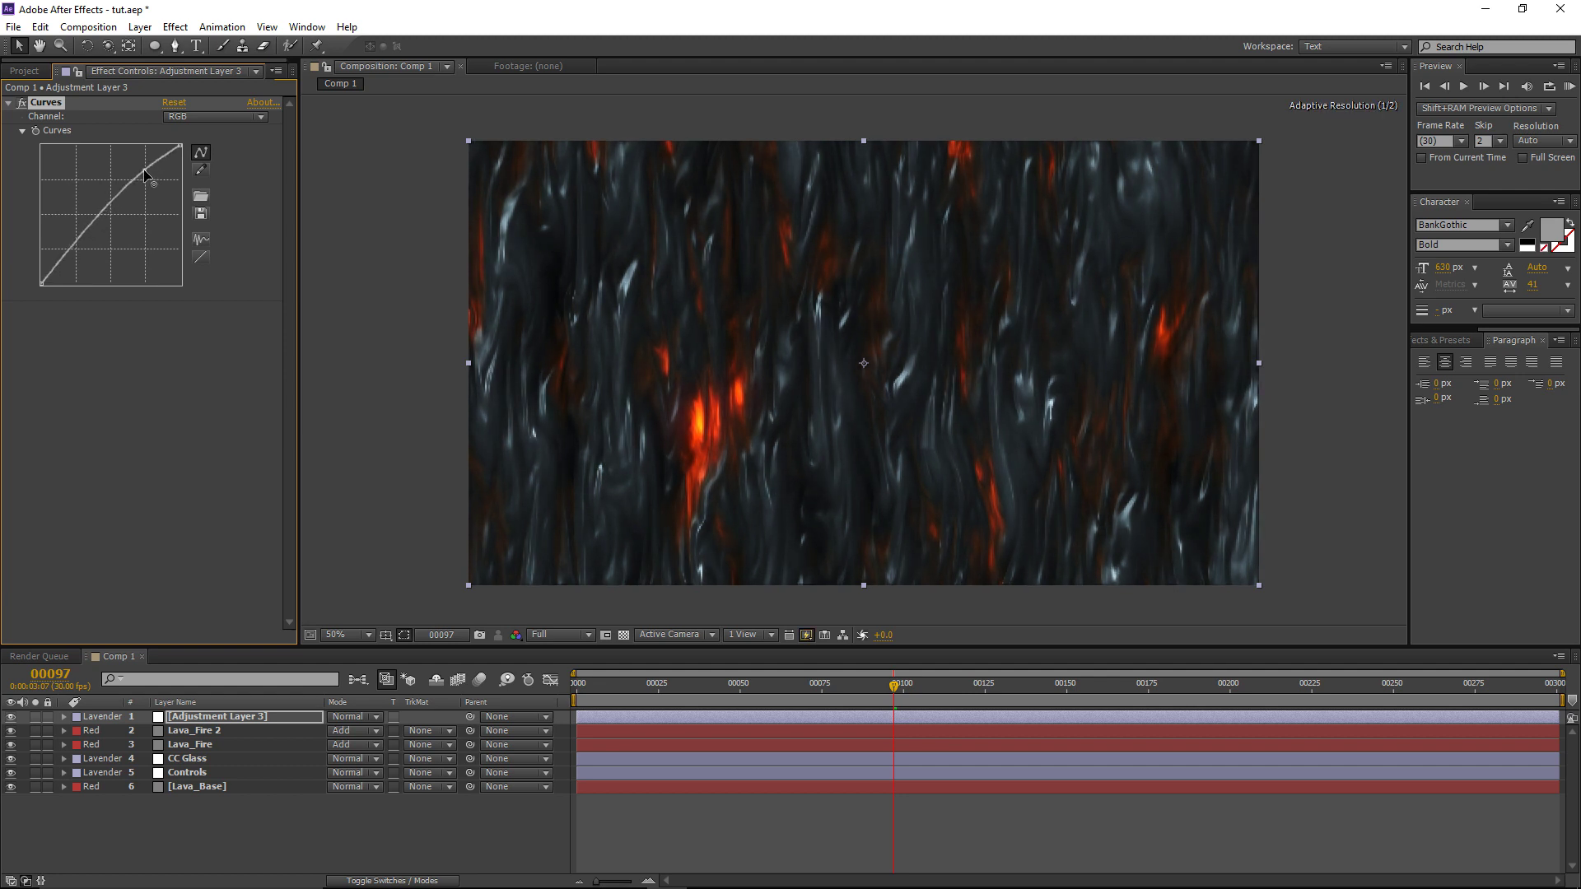
{"action": "left_click_drag", "start_coordinate": [83, 240], "coordinate": [80, 247]}
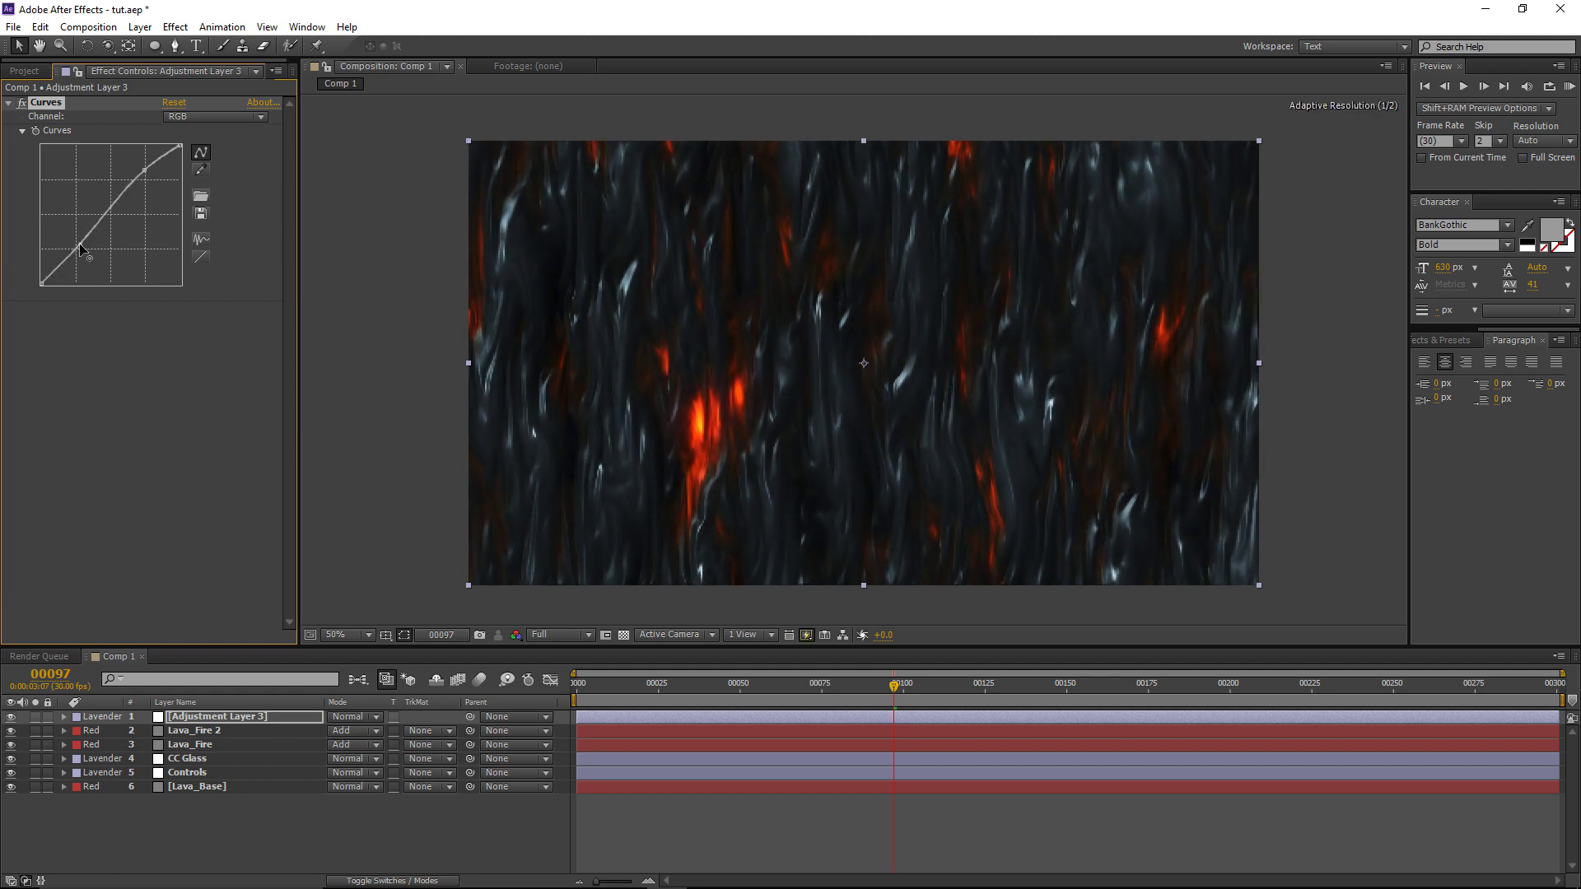
Step: Apply a Glow effect to the adjustment layer with Glow Threshold 48.6% and Glow Radius 204
{"action": "left_click", "coordinate": [176, 26]}
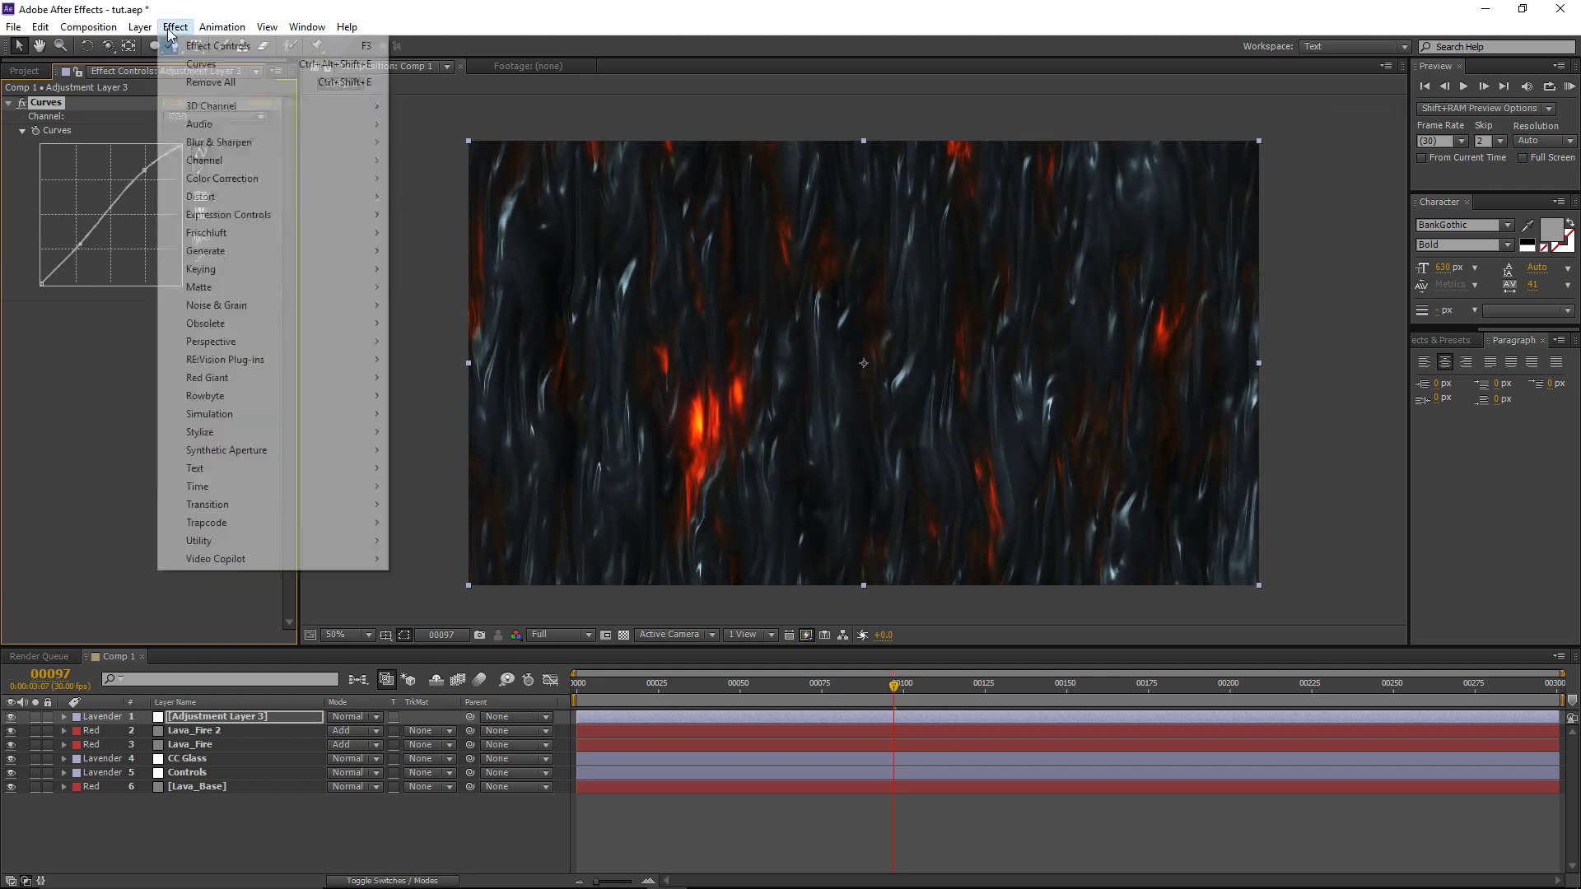
{"action": "mouse_move", "coordinate": [206, 437]}
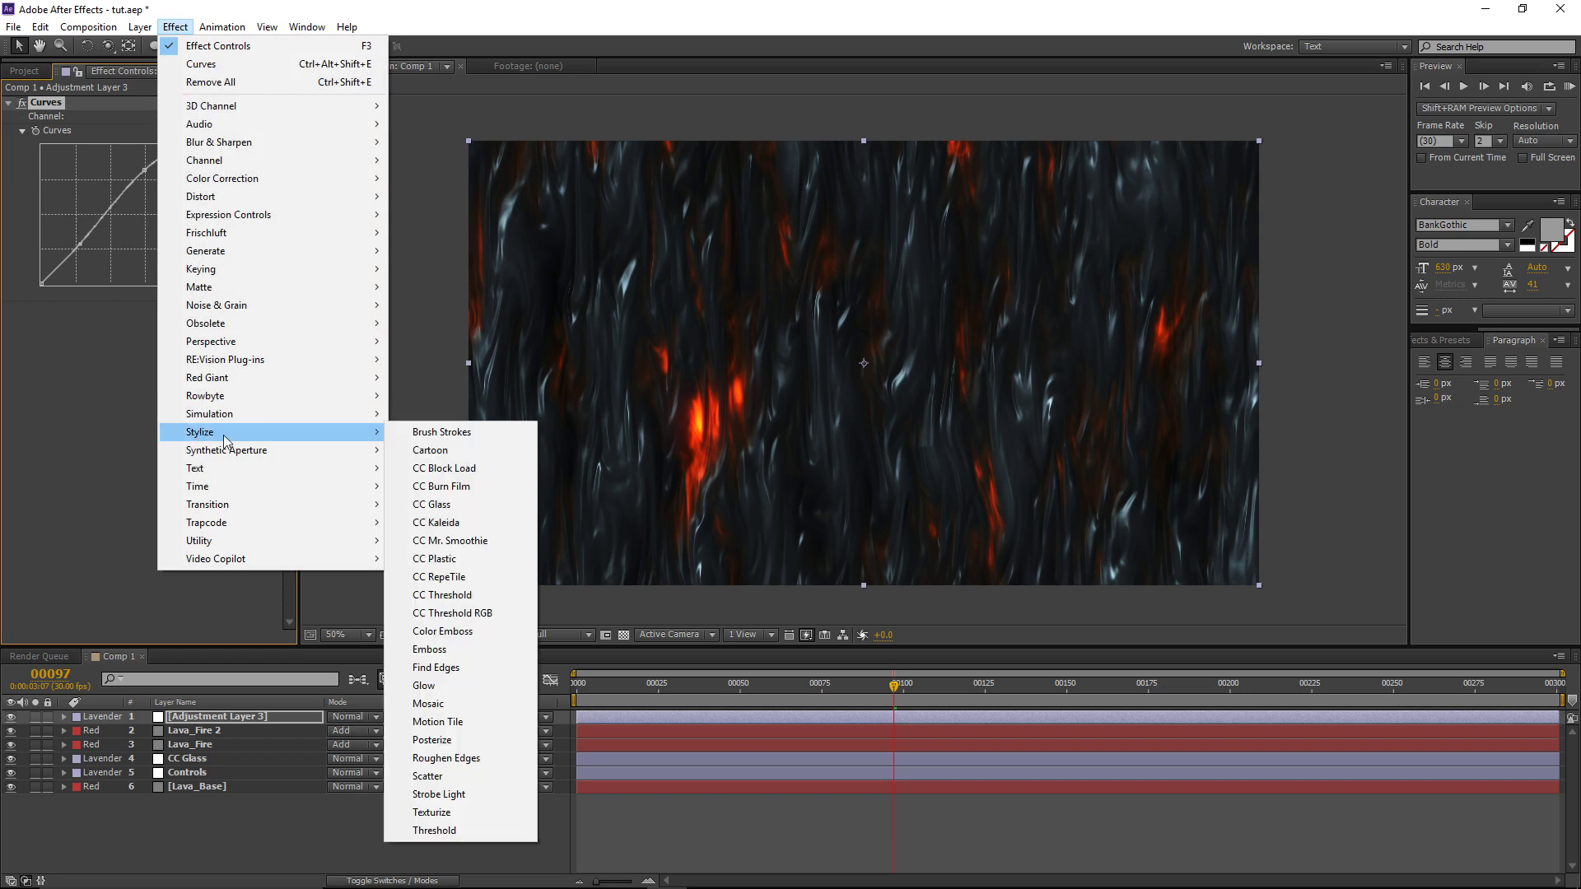
{"action": "left_click", "coordinate": [424, 686]}
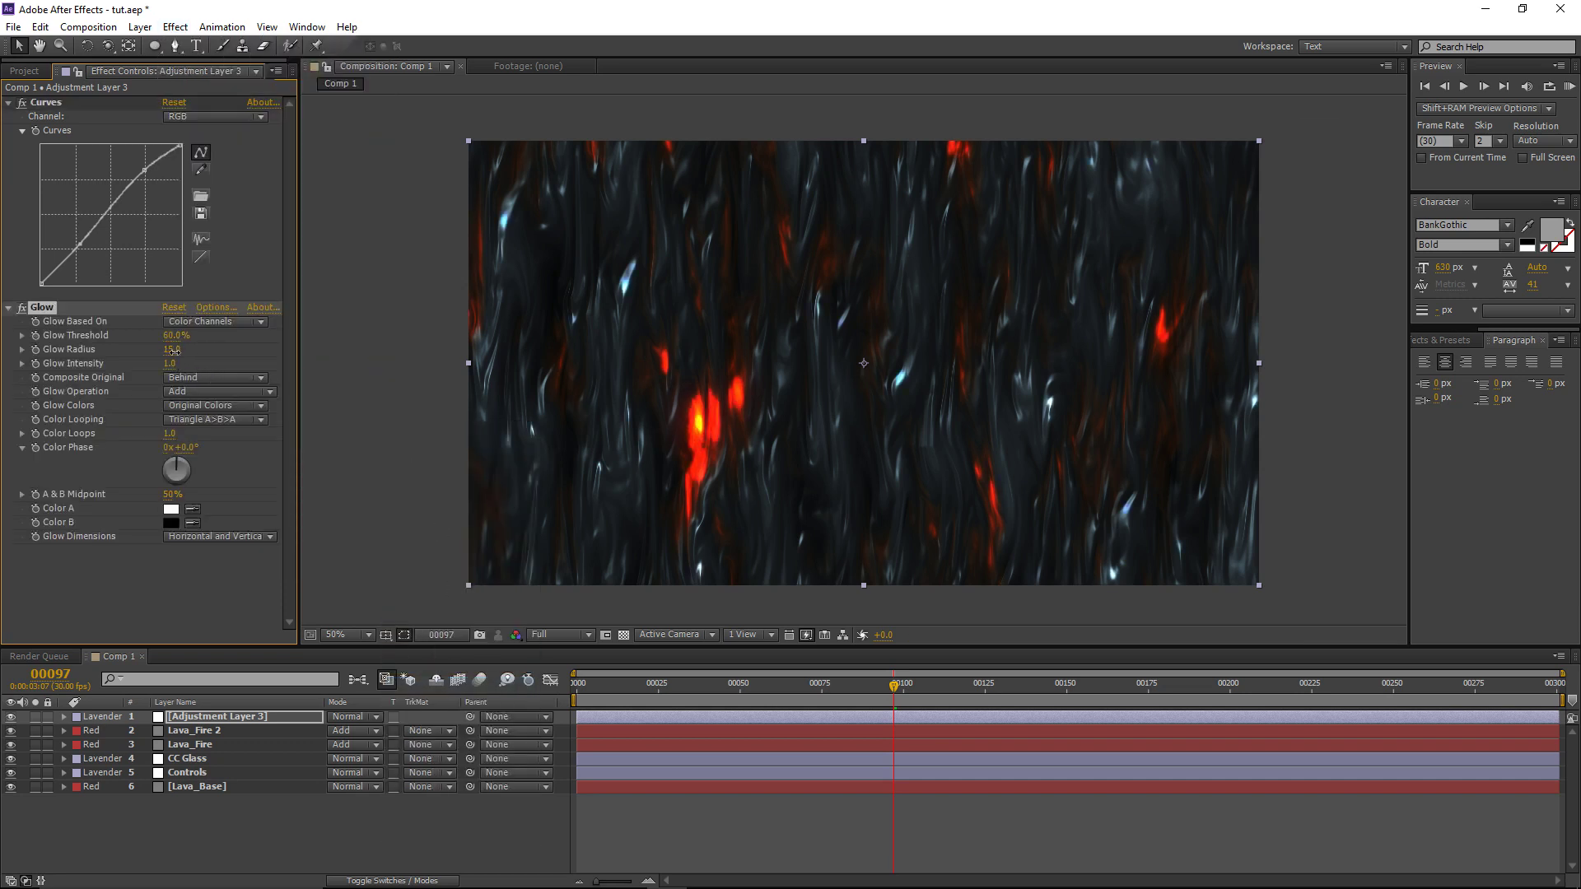
{"action": "left_click_drag", "start_coordinate": [174, 352], "coordinate": [210, 362]}
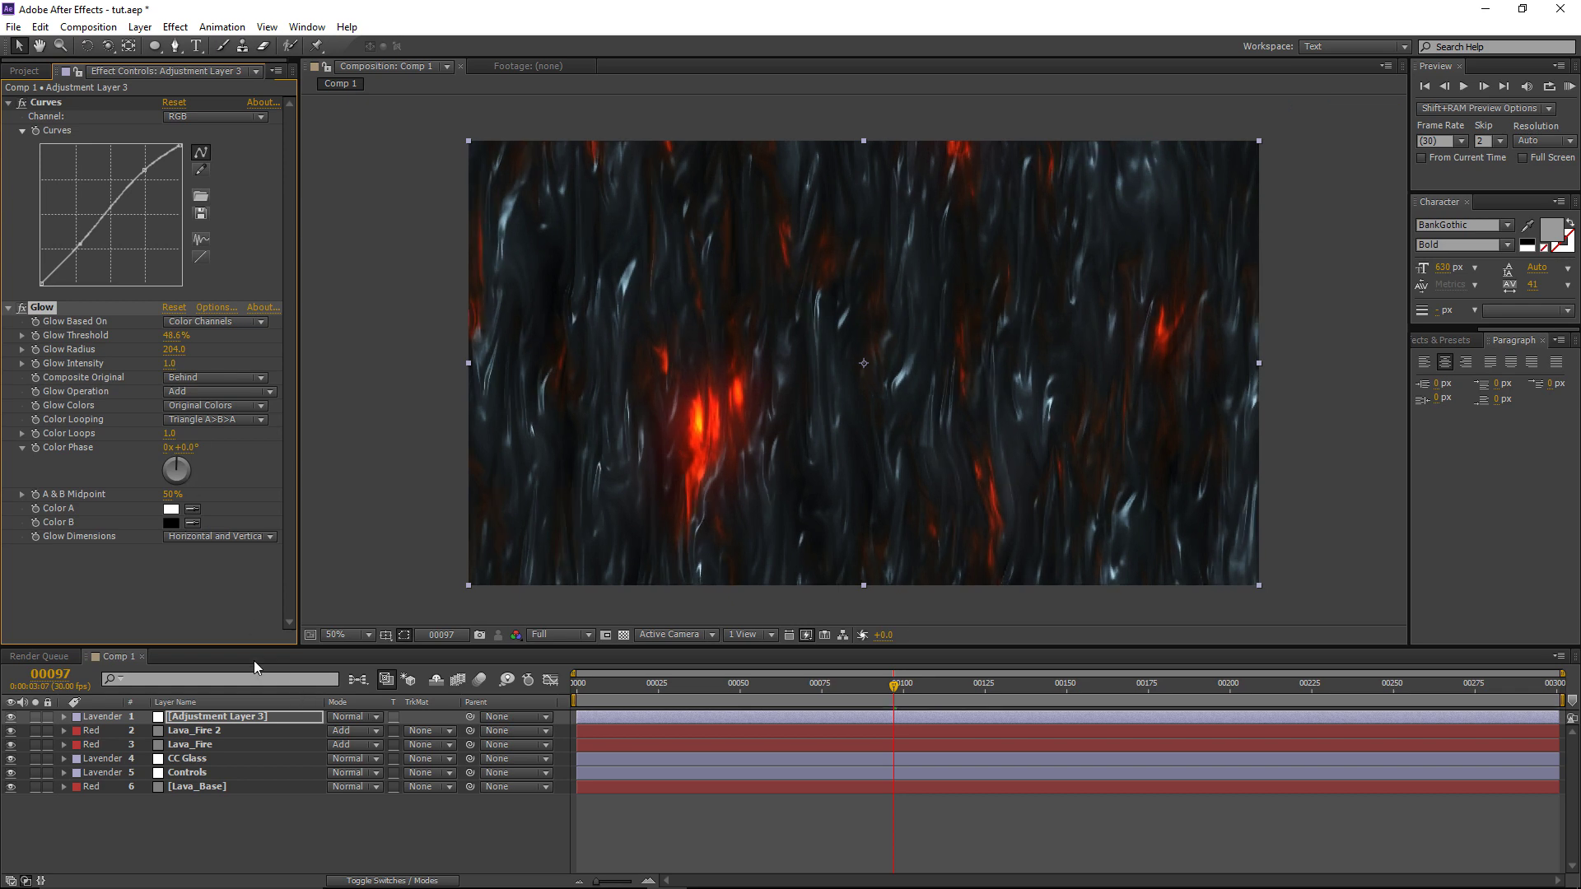
Step: Set Lava_Fire 2's Glow Radius to 96, duplicate the Glow with a radius of about 276, and review neighboring frames
{"action": "left_click", "coordinate": [185, 732]}
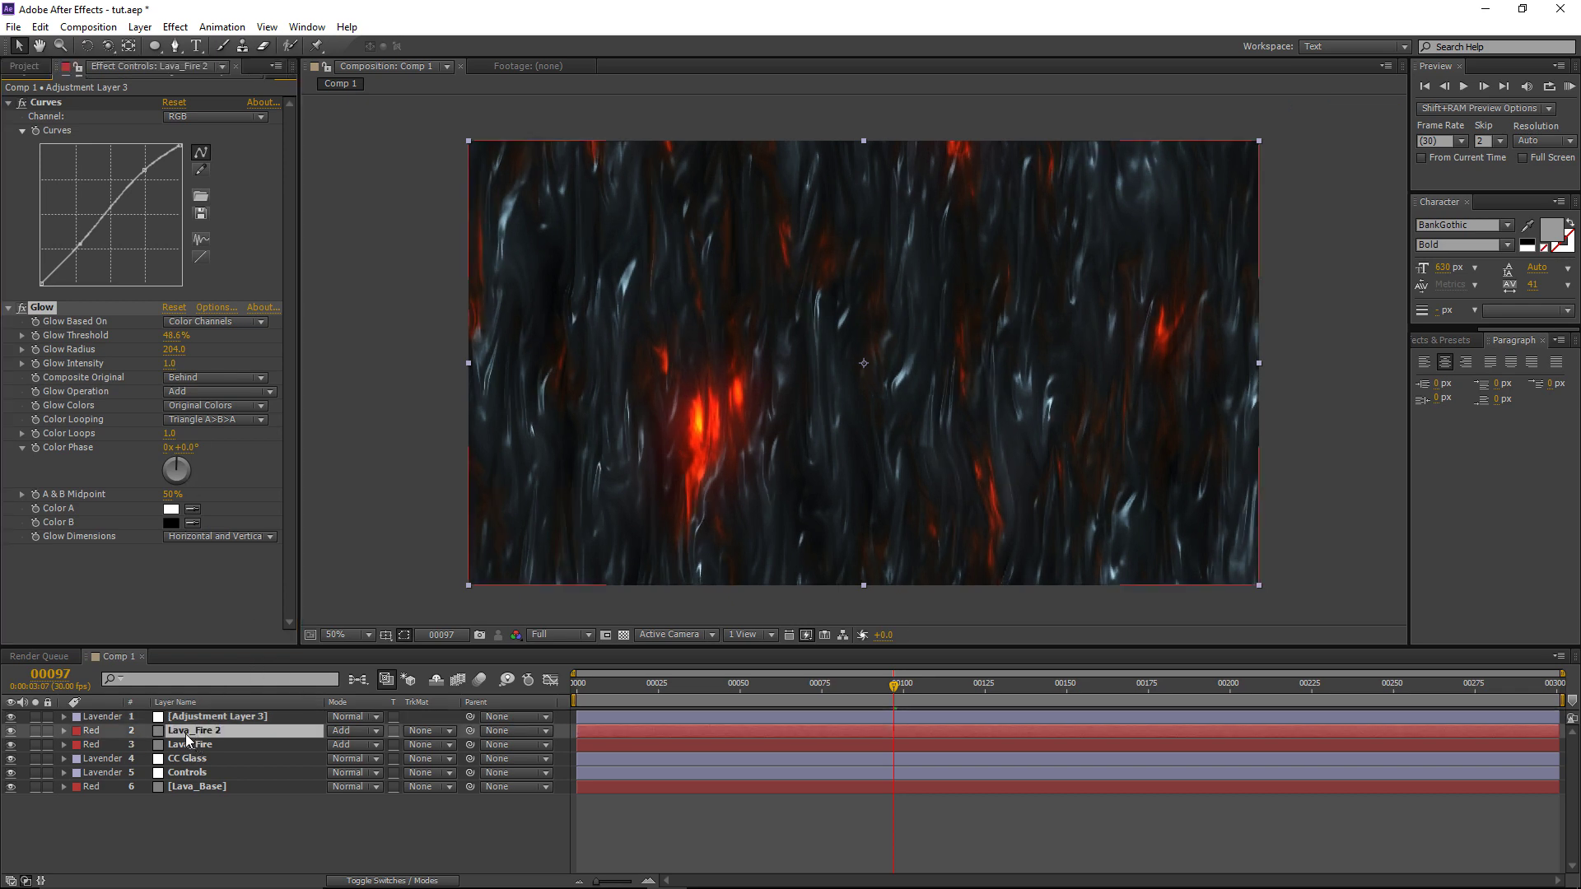
{"action": "scroll", "coordinate": [205, 446], "scroll_direction": "down", "scroll_amount": 5}
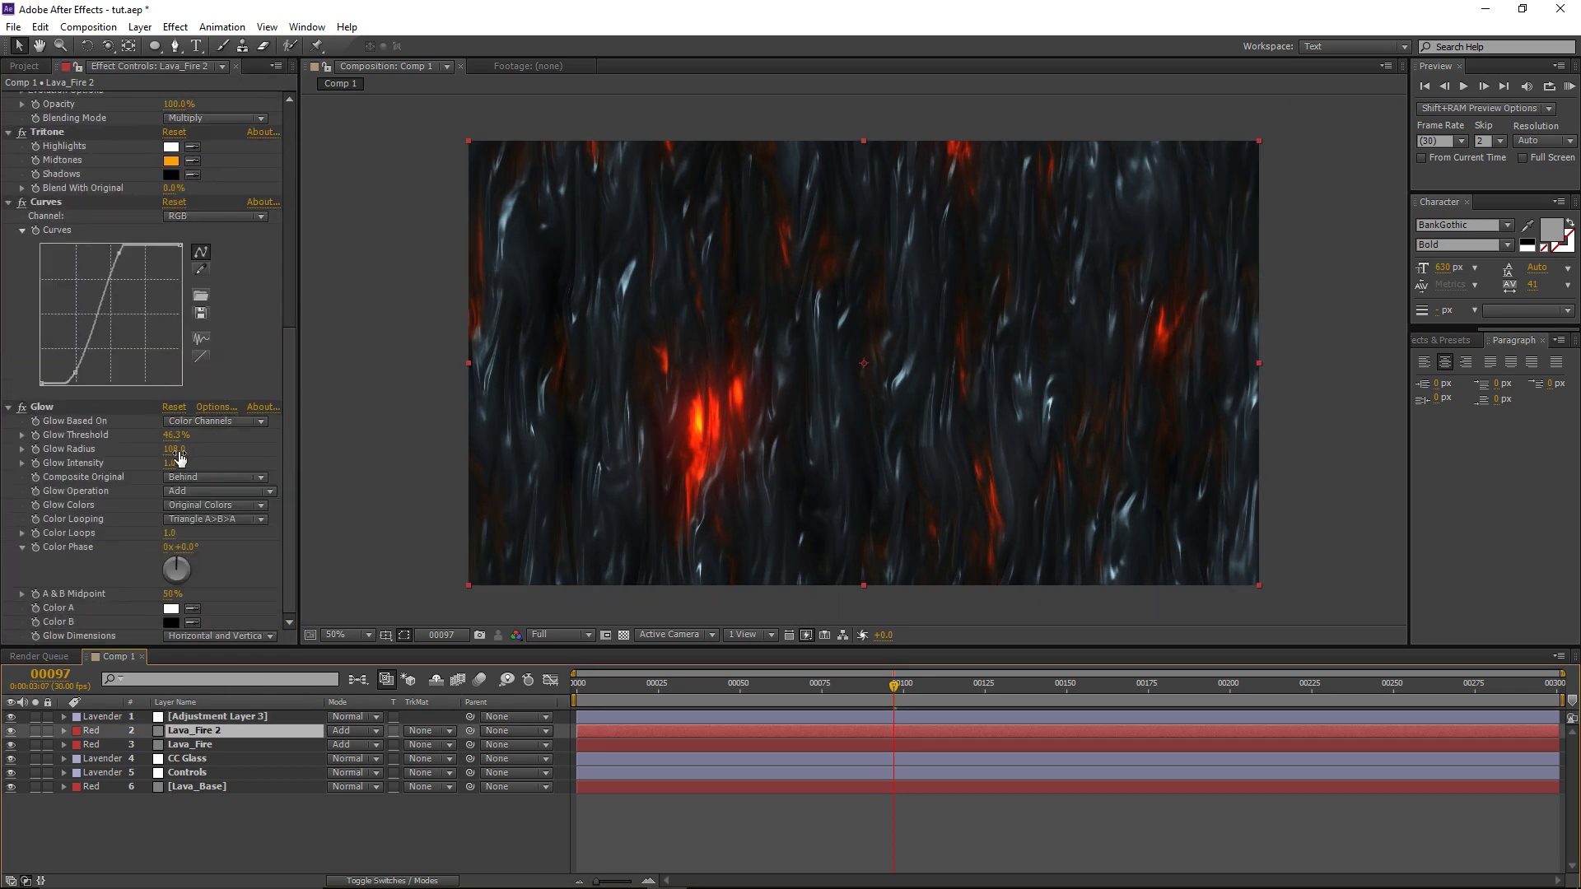
{"action": "left_click_drag", "start_coordinate": [173, 449], "coordinate": [243, 452]}
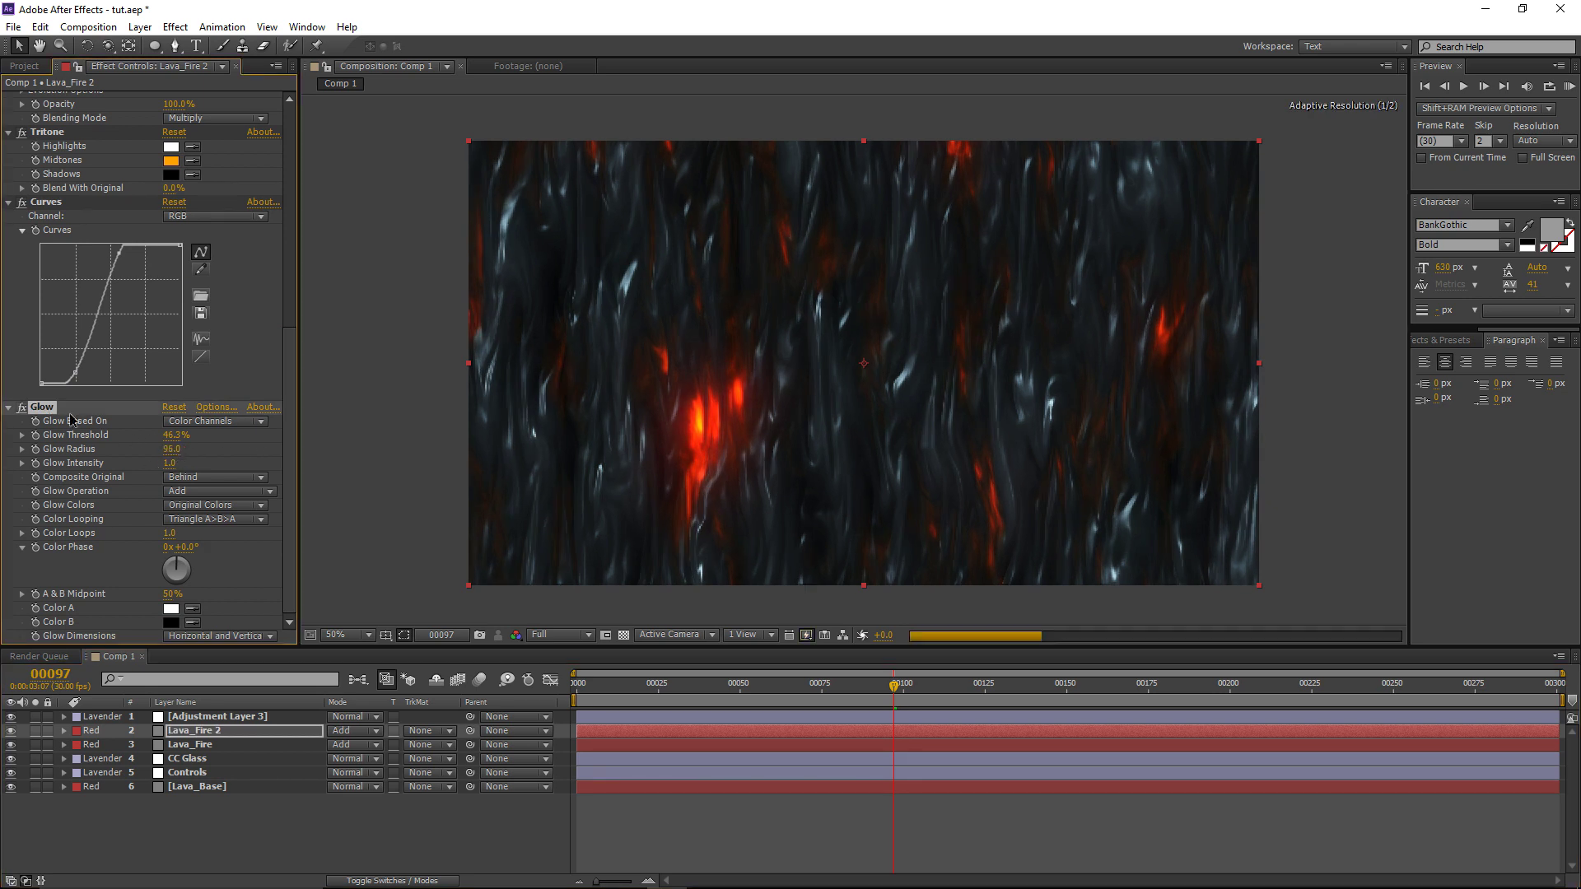
{"action": "key", "text": "ctrl+d"}
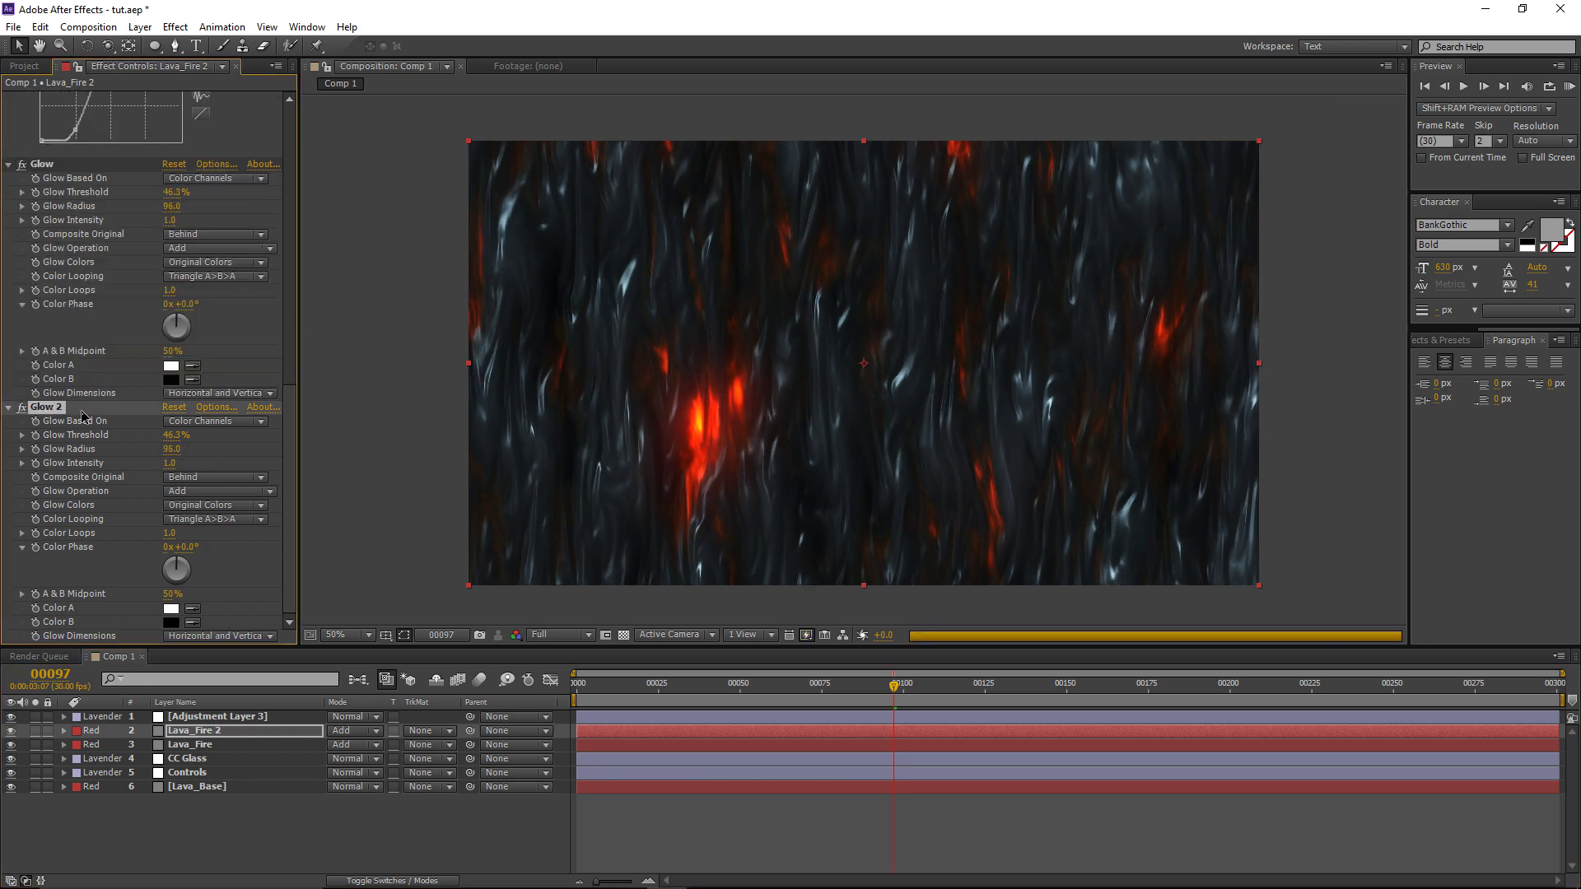
{"action": "left_click_drag", "start_coordinate": [173, 449], "coordinate": [237, 453]}
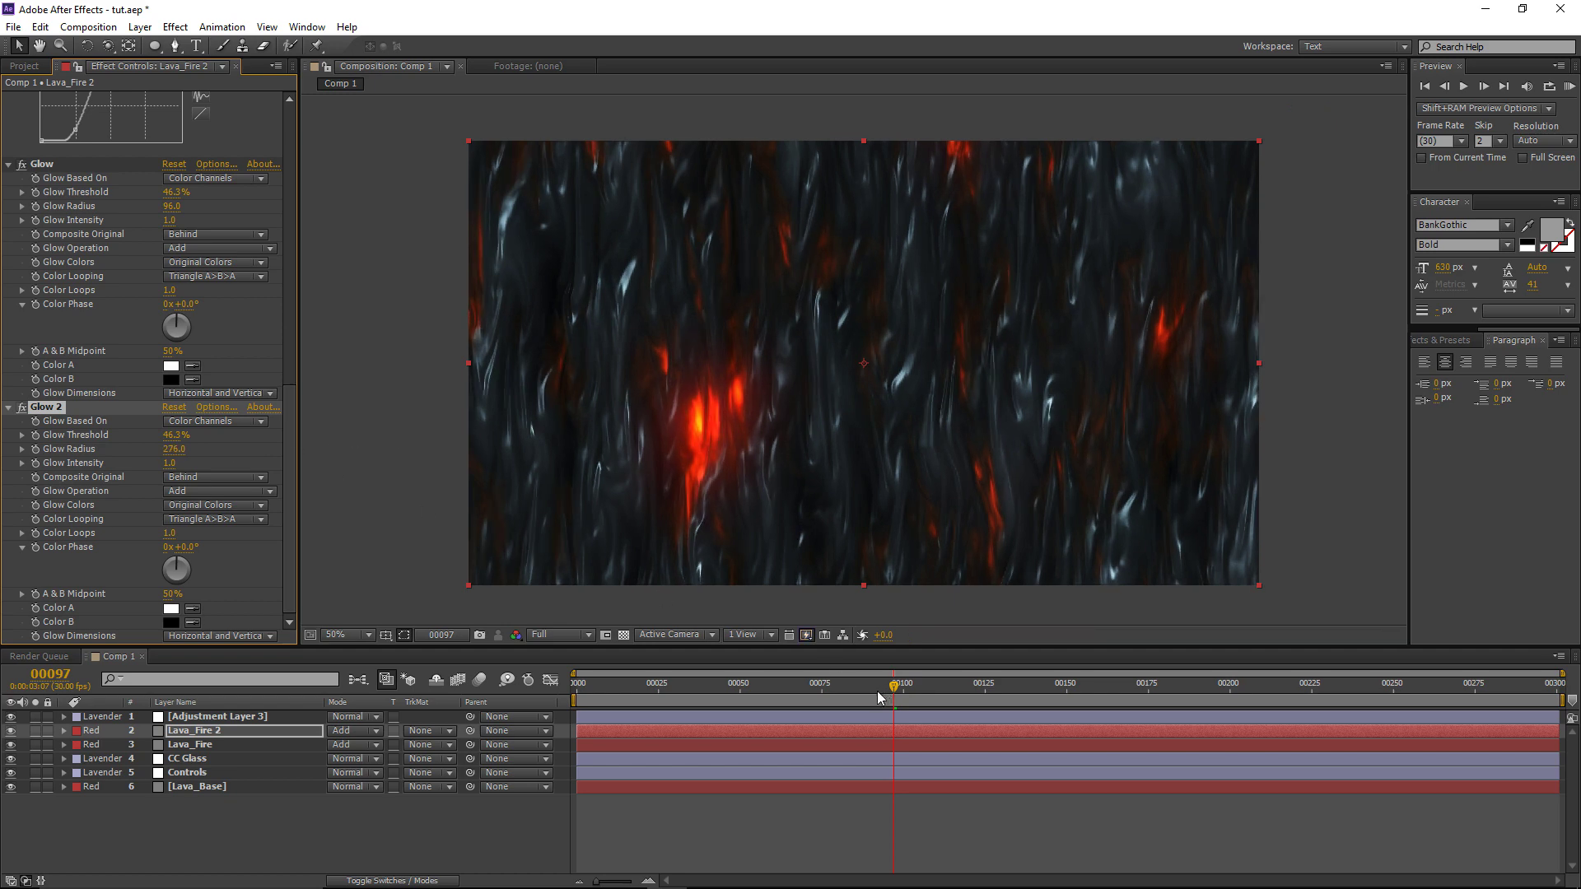
{"action": "left_click_drag", "start_coordinate": [881, 692], "coordinate": [913, 708]}
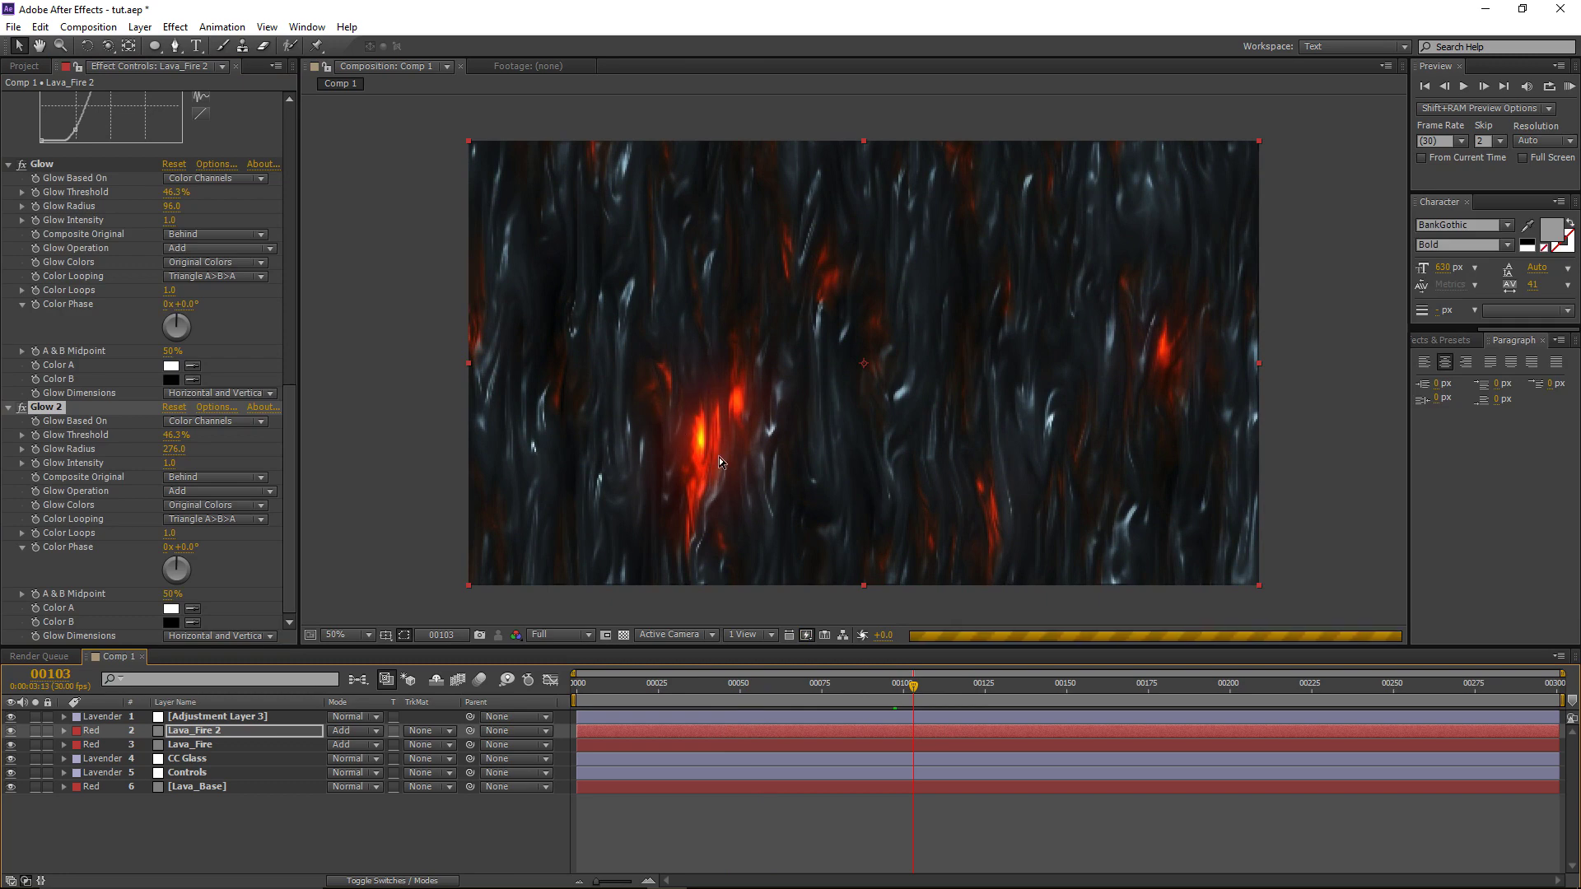
{"action": "left_click_drag", "start_coordinate": [962, 689], "coordinate": [1059, 687]}
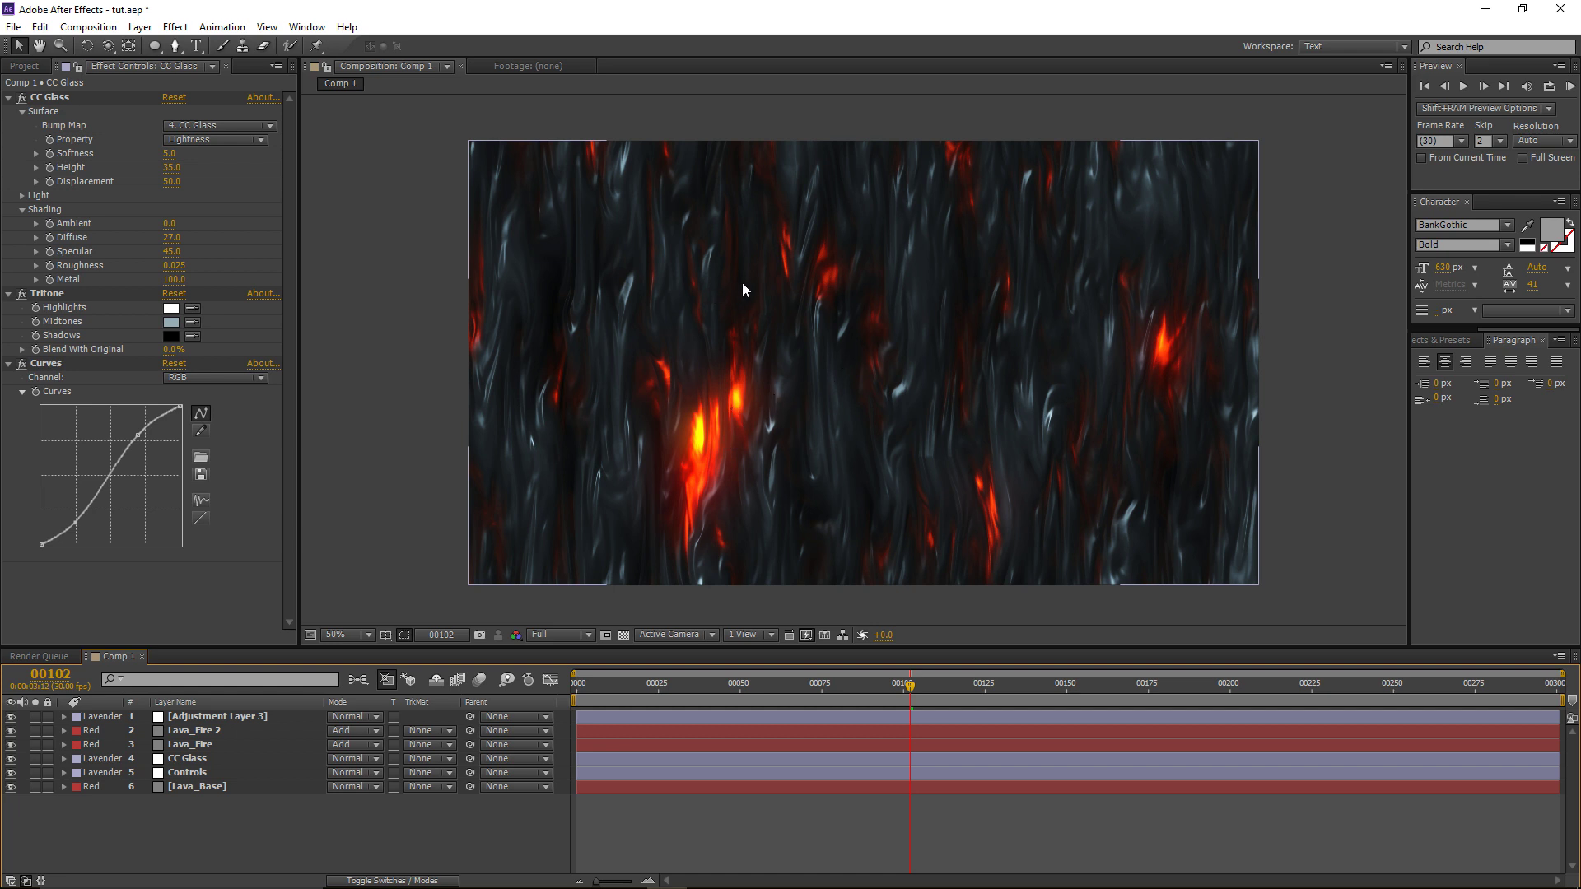
Step: Place huksy.png from the project files into Comp 1 as the top layer
{"action": "left_click", "coordinate": [25, 66]}
{"action": "left_click", "coordinate": [159, 284]}
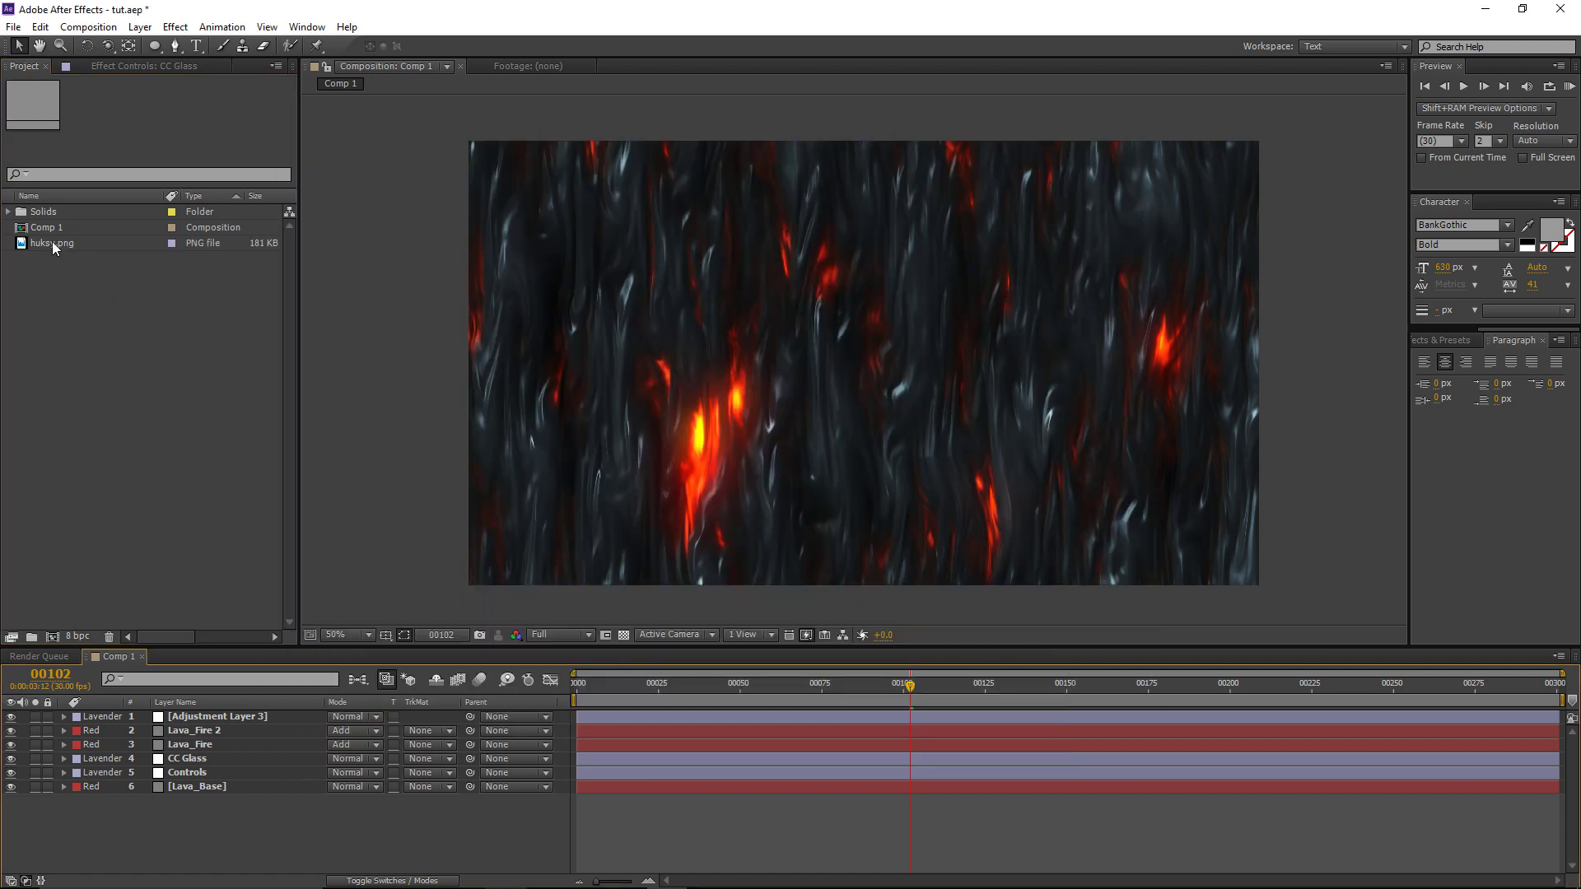
{"action": "left_click_drag", "start_coordinate": [51, 241], "coordinate": [184, 713]}
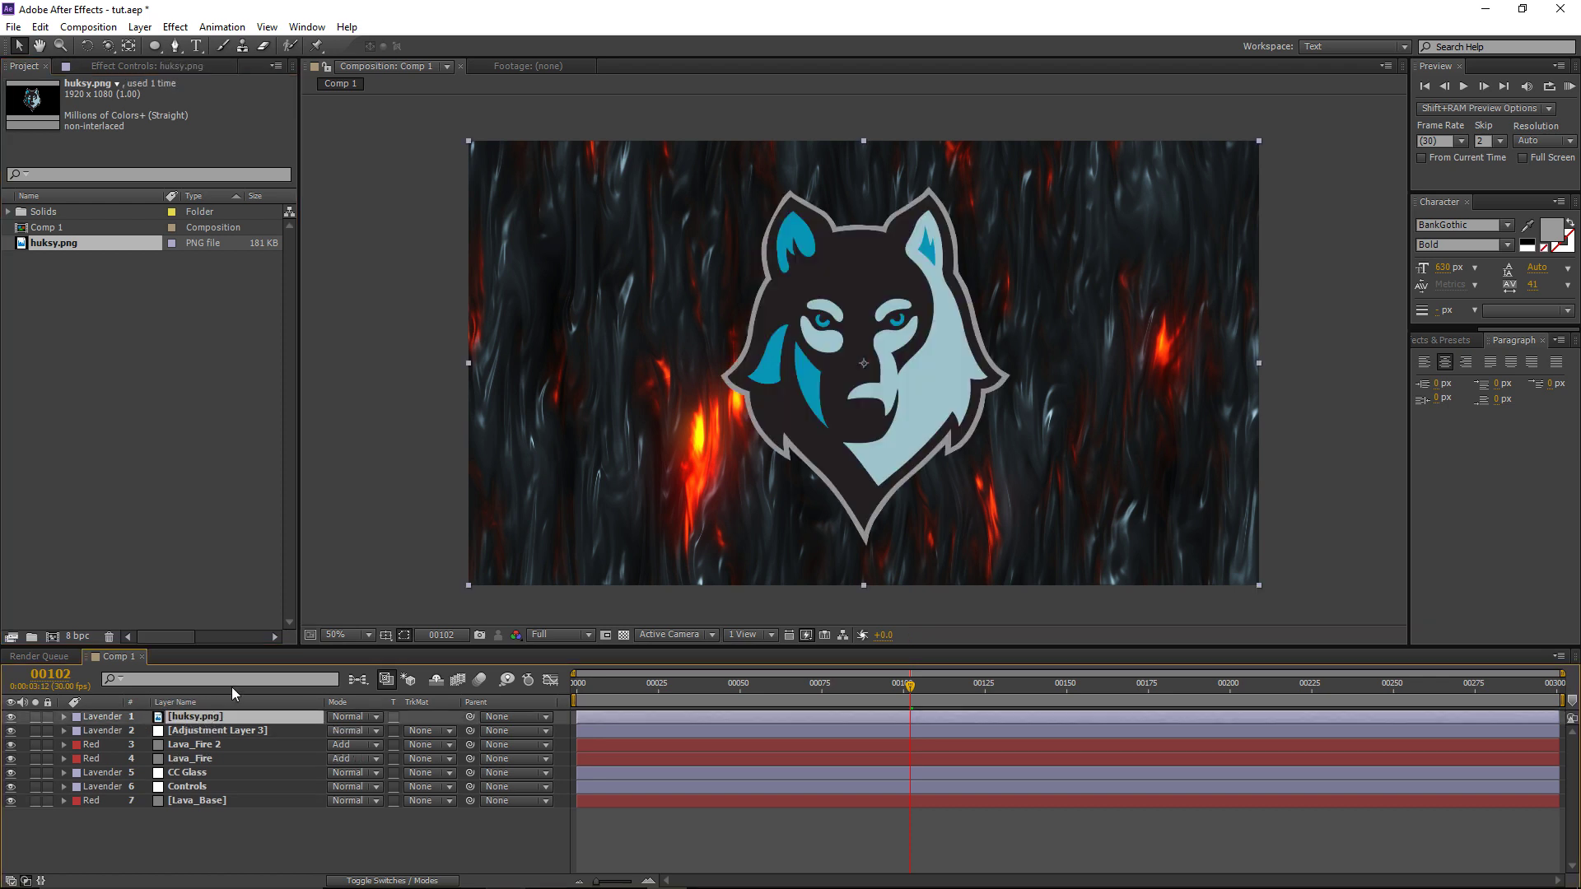
Step: Pre-compose the huksy.png layer into a new composition named Logo_Holder, moving all attributes into it
{"action": "key", "text": "ctrl+shift+c"}
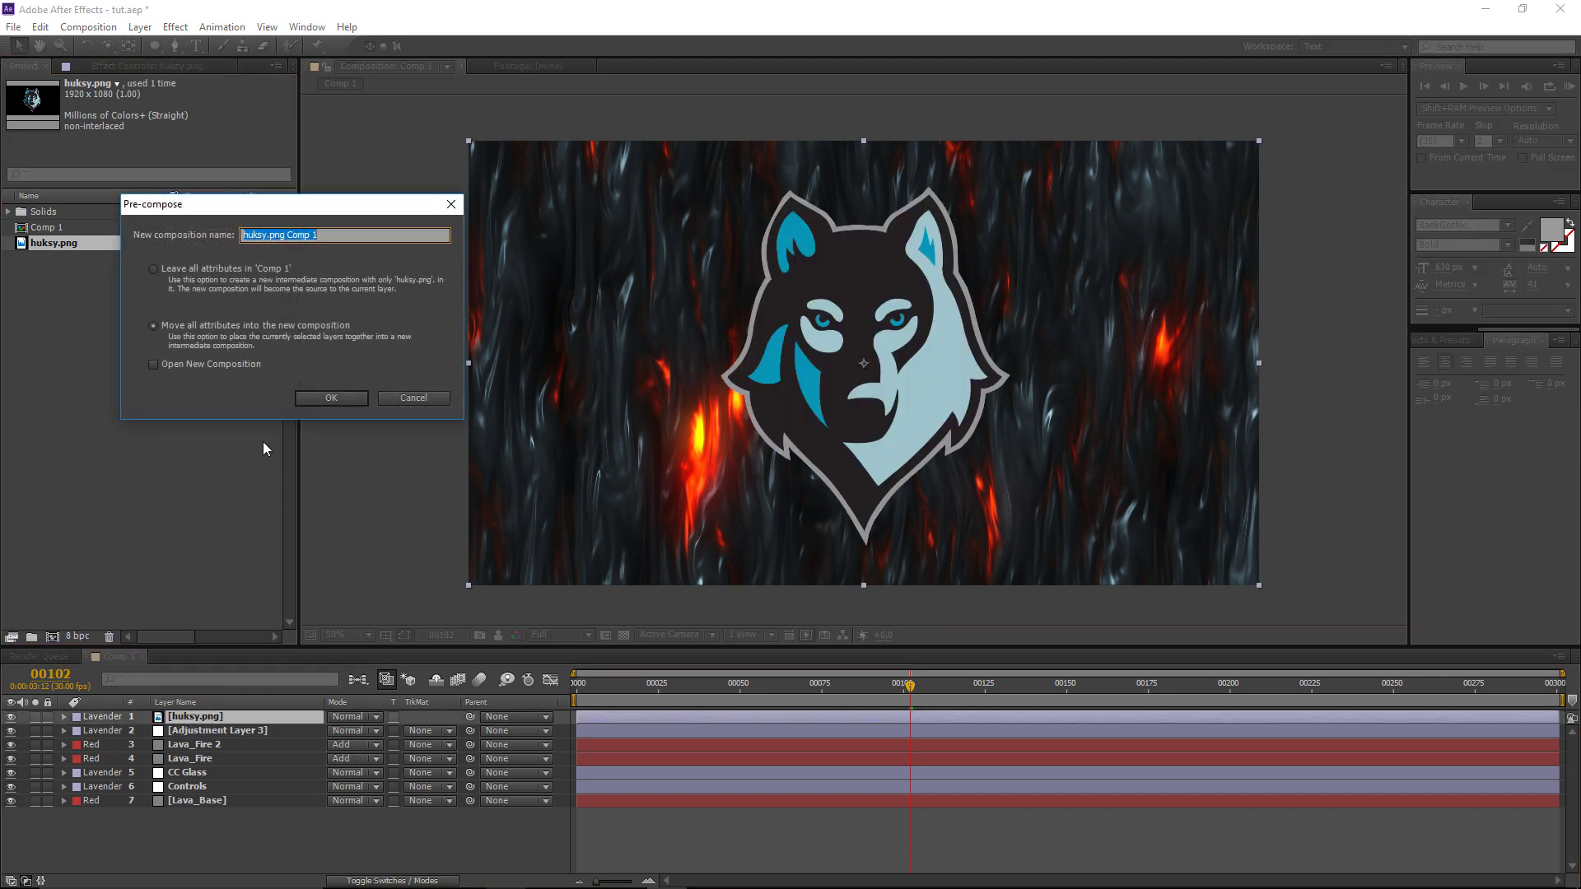
{"action": "type", "text": "Logo_Holder"}
{"action": "key", "text": "Return"}
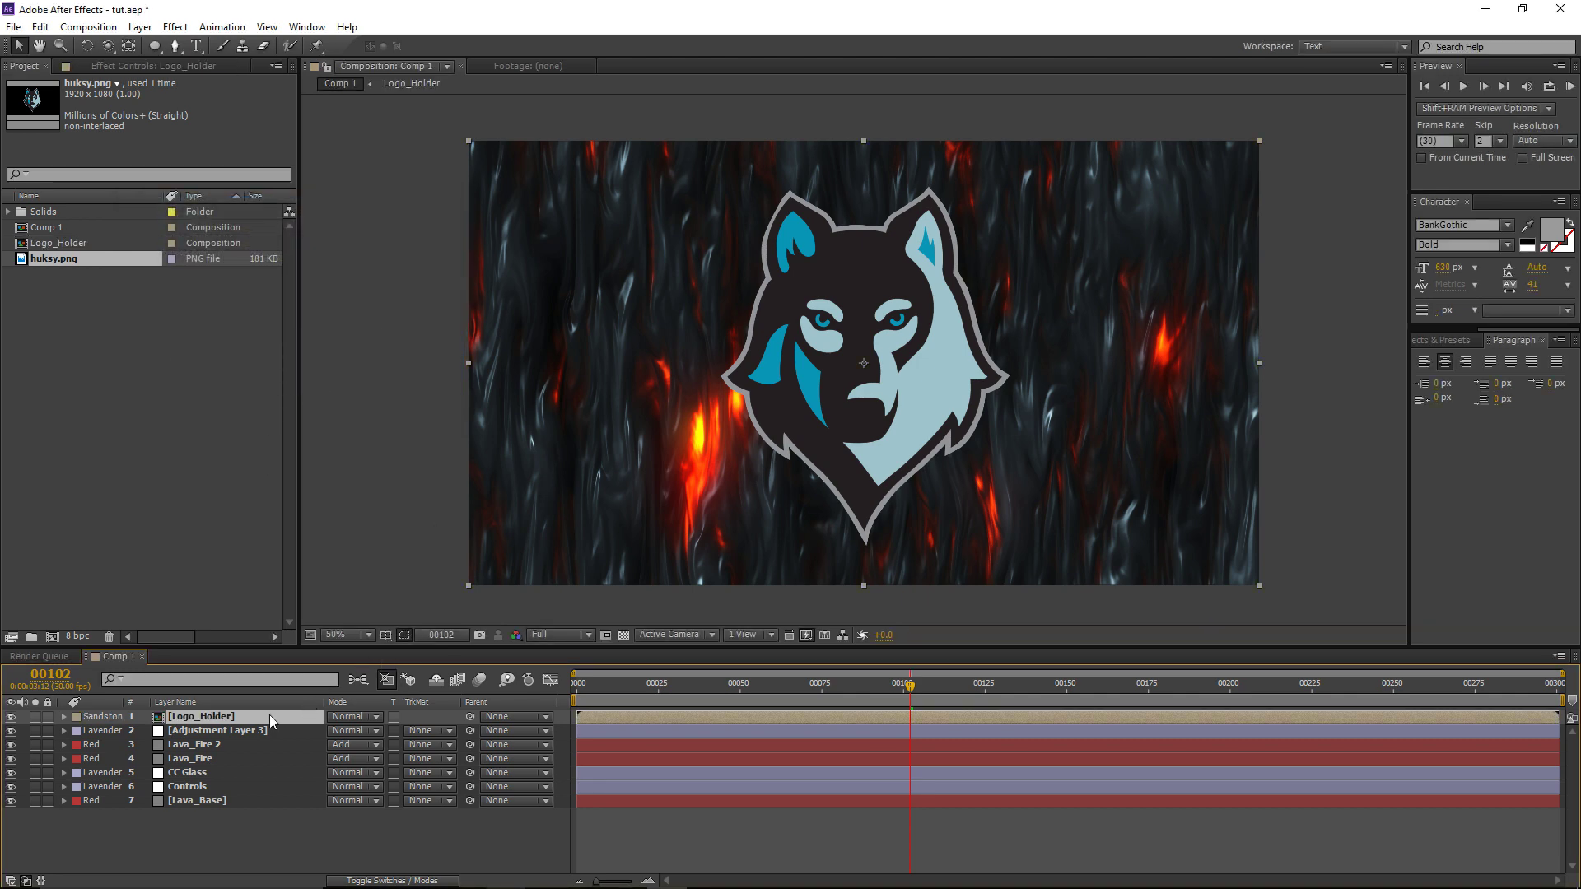
Step: Rename the Comp 1 composition to Main_Comp
{"action": "left_click", "coordinate": [88, 27]}
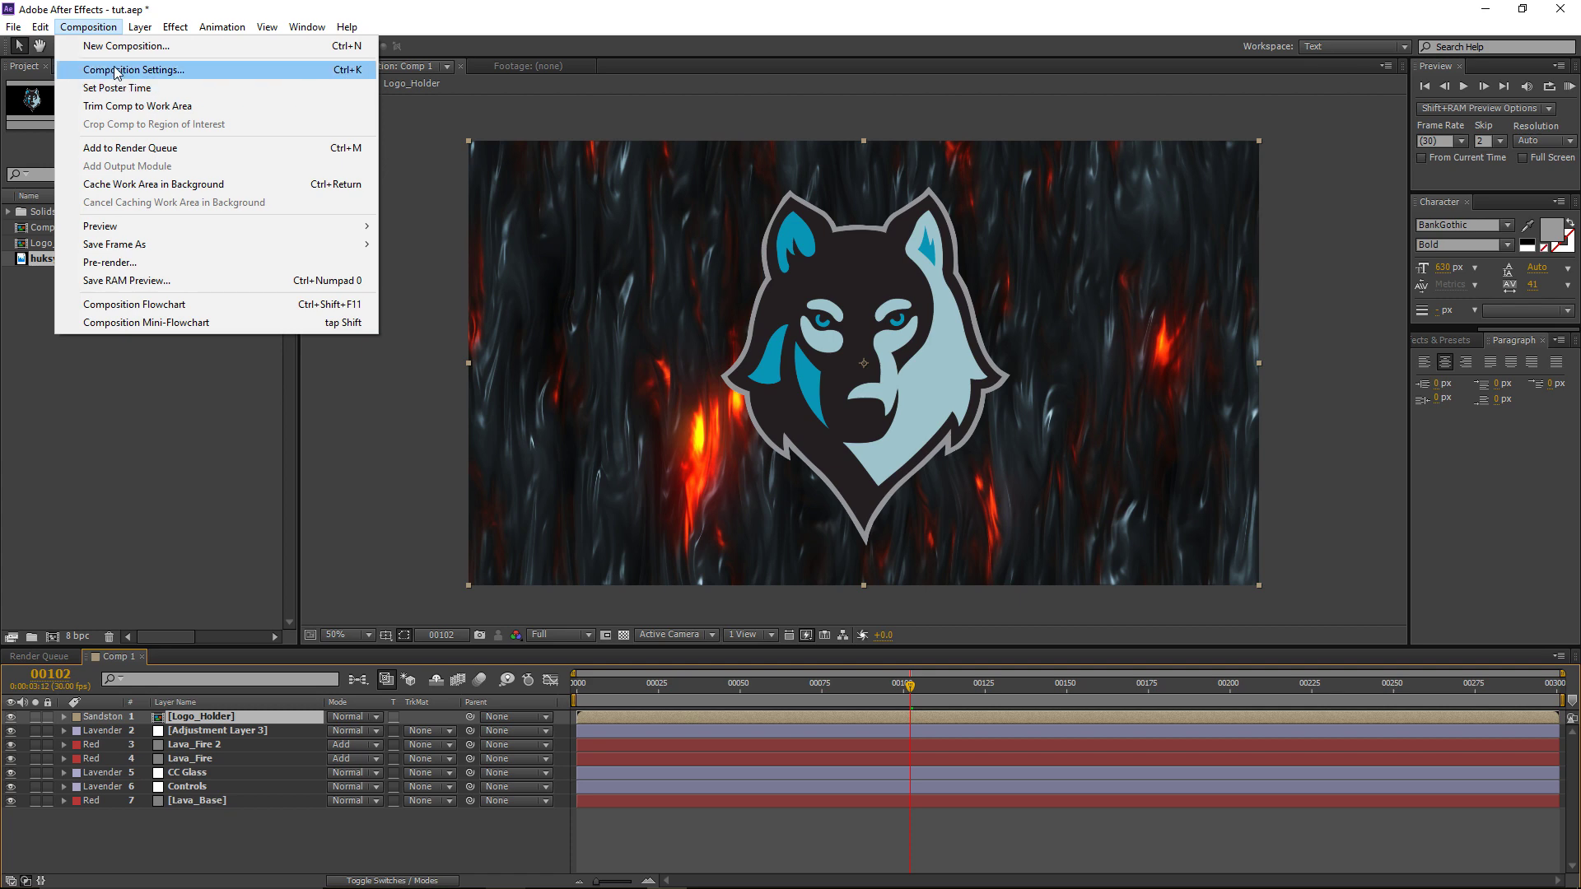
{"action": "left_click", "coordinate": [124, 66]}
{"action": "key", "text": "BackSpace"}
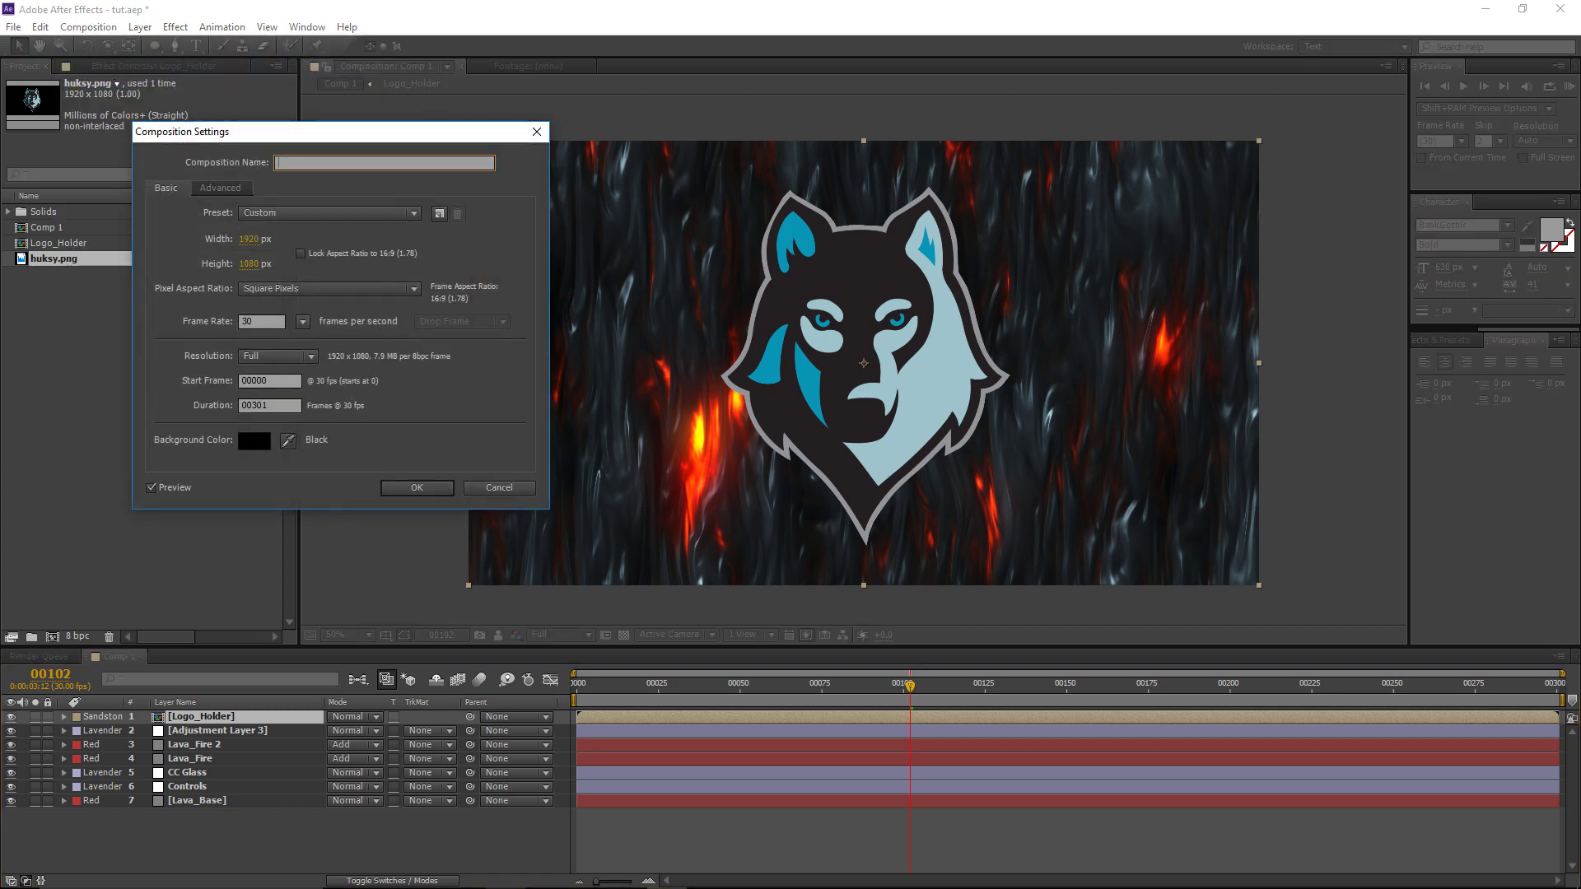
{"action": "type", "text": "Main_Comp"}
{"action": "key", "text": "Return"}
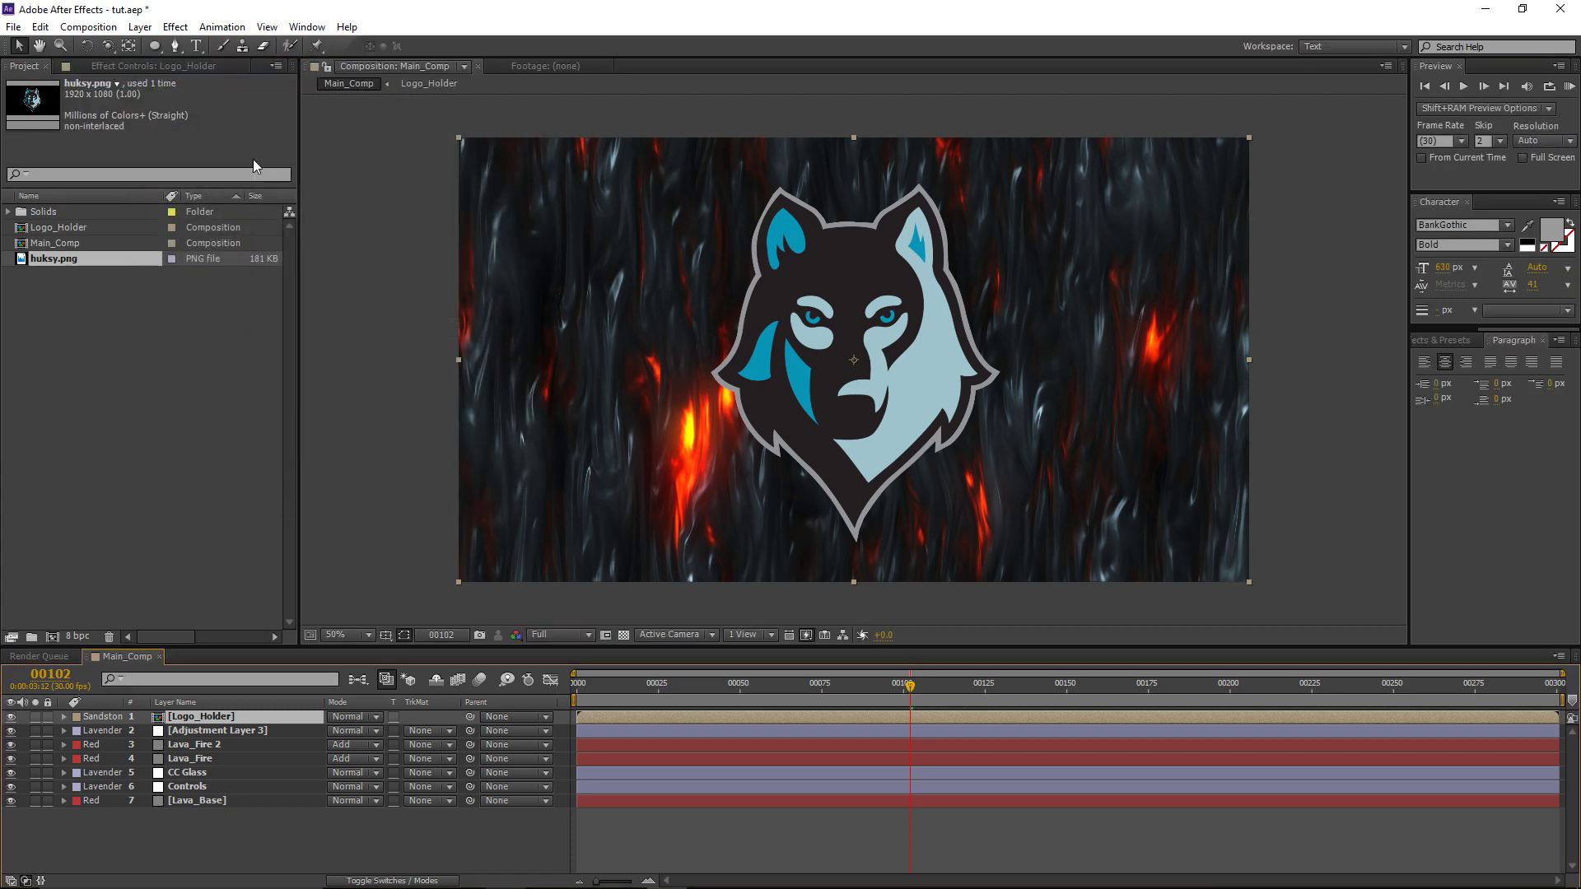
Step: Pre-compose the Logo_Holder layer into a composition named Logo_Edges and open that composition
{"action": "left_click", "coordinate": [566, 825]}
{"action": "left_click", "coordinate": [183, 719]}
{"action": "key", "text": "ctrl+shift+c"}
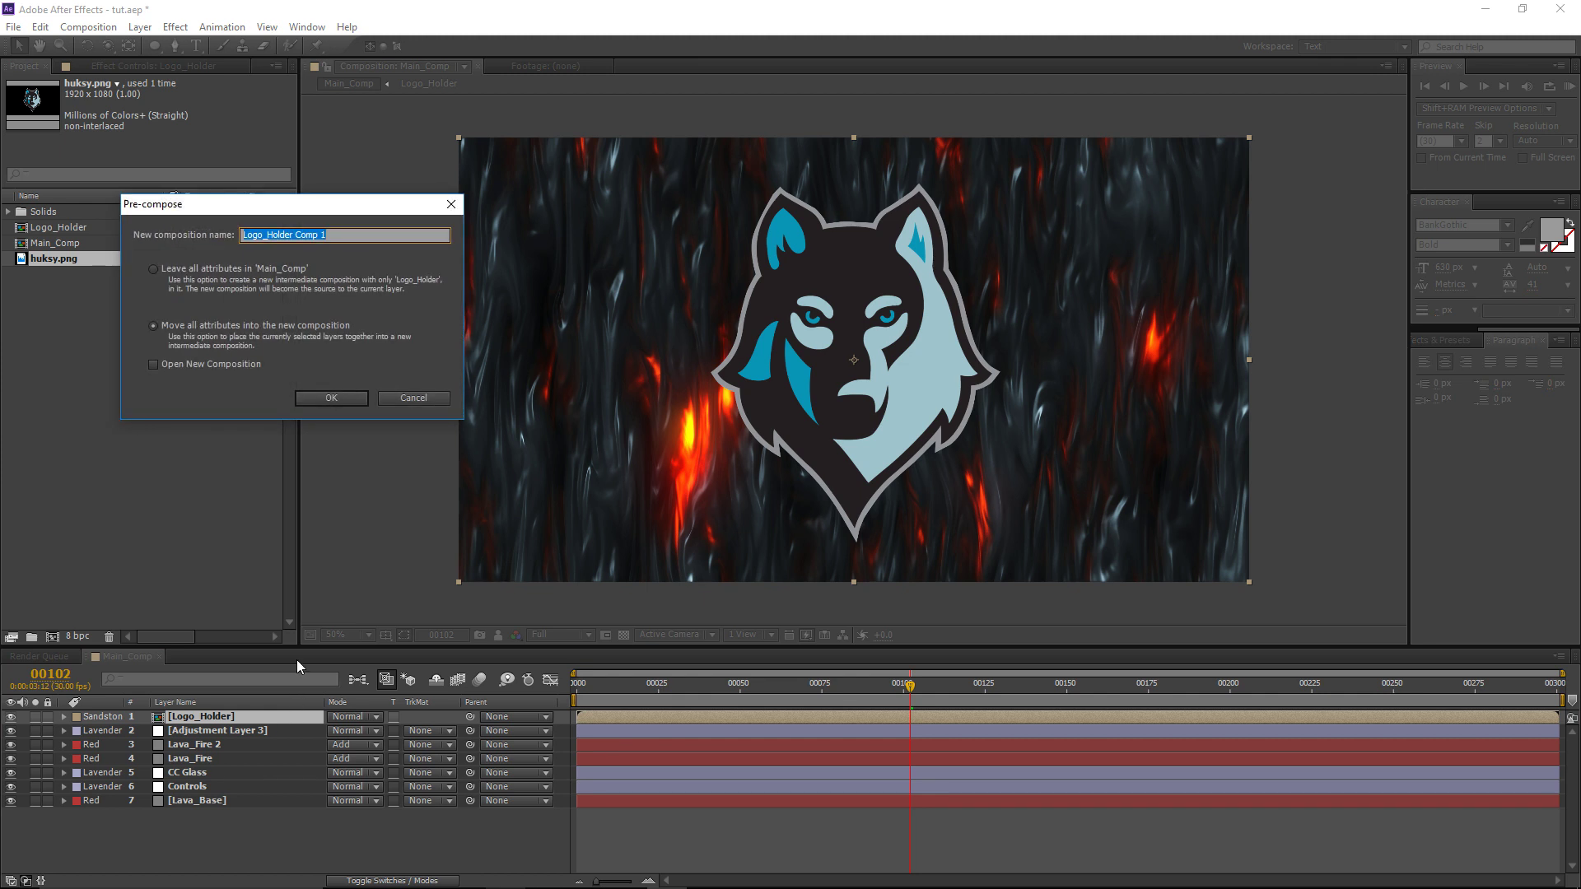
{"action": "type", "text": "Logo_Edges"}
{"action": "key", "text": "Return"}
{"action": "double_click", "coordinate": [228, 722]}
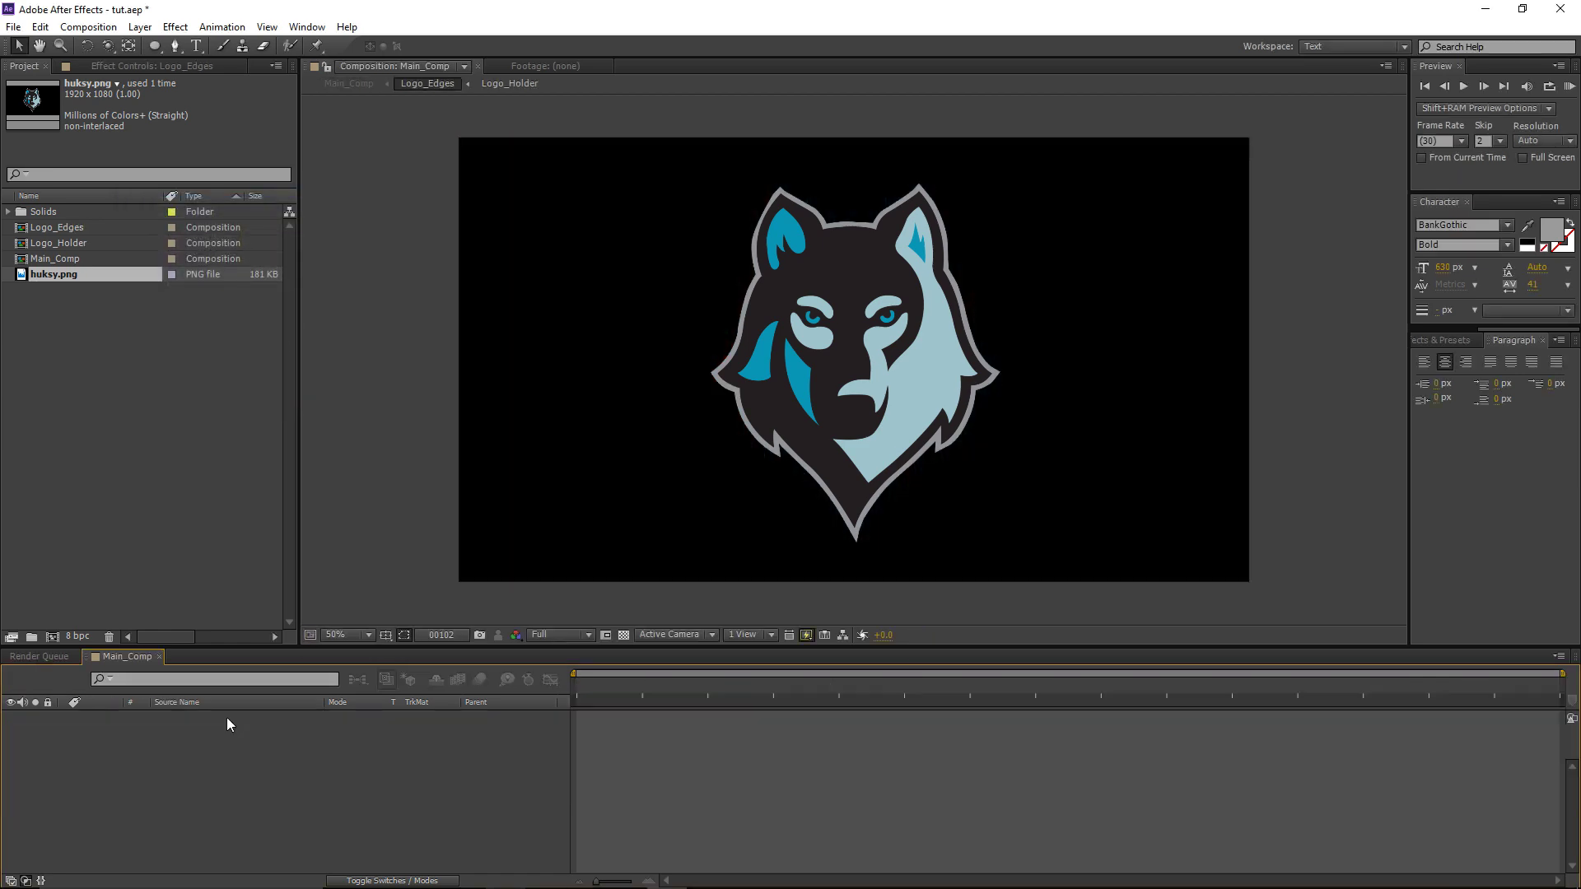
Step: Add an adjustment layer above Logo_Holder in Logo_Edges and apply the Vegas effect to it
{"action": "left_click", "coordinate": [140, 26]}
{"action": "mouse_move", "coordinate": [165, 45]}
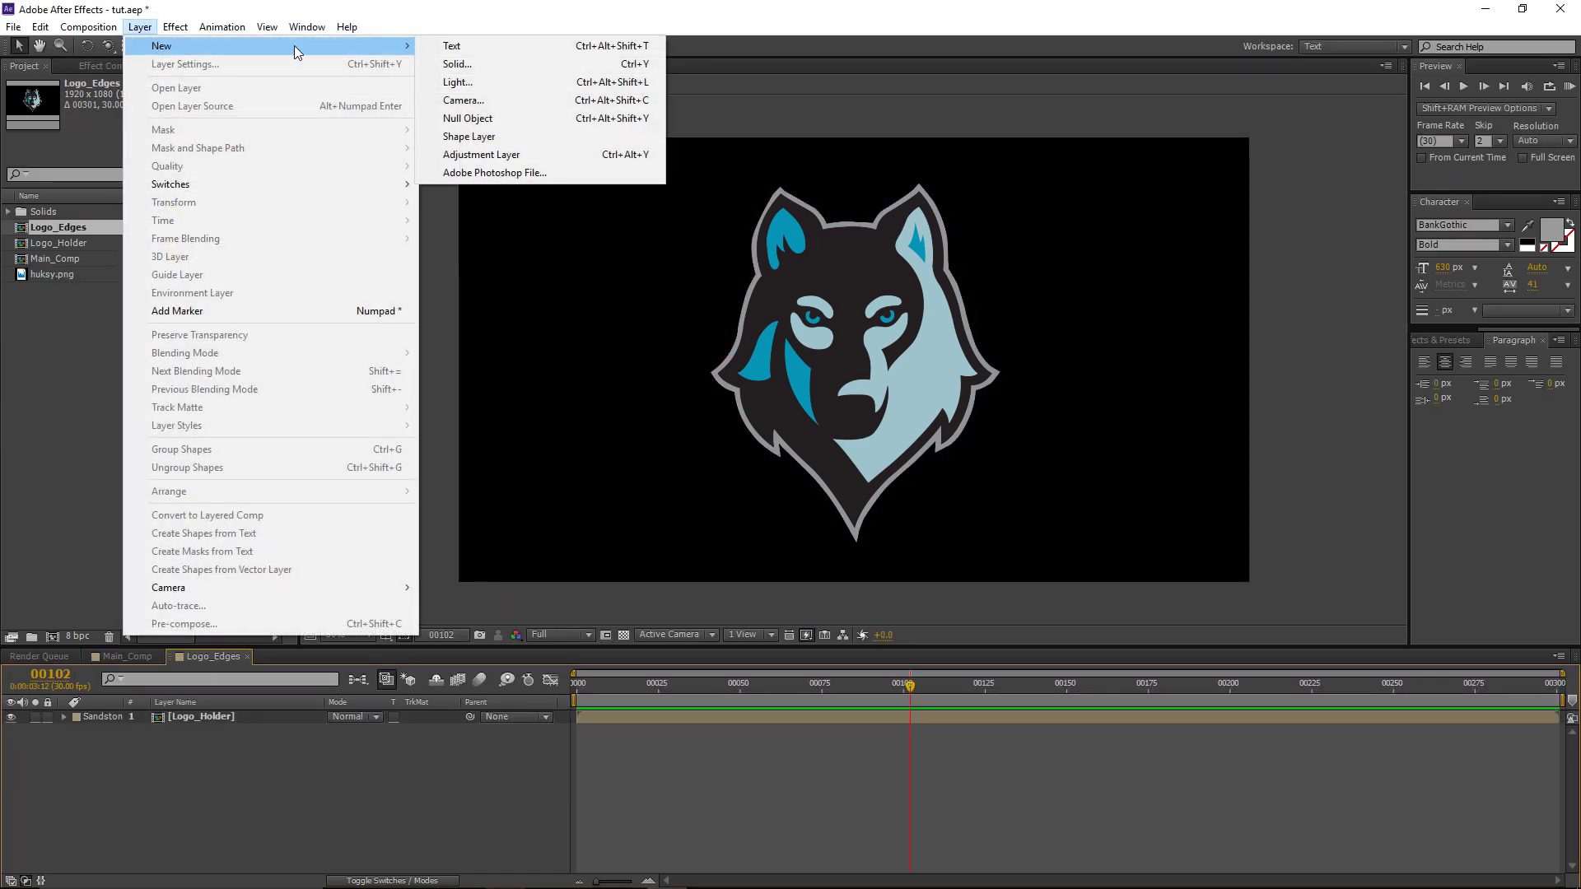
{"action": "left_click", "coordinate": [486, 154]}
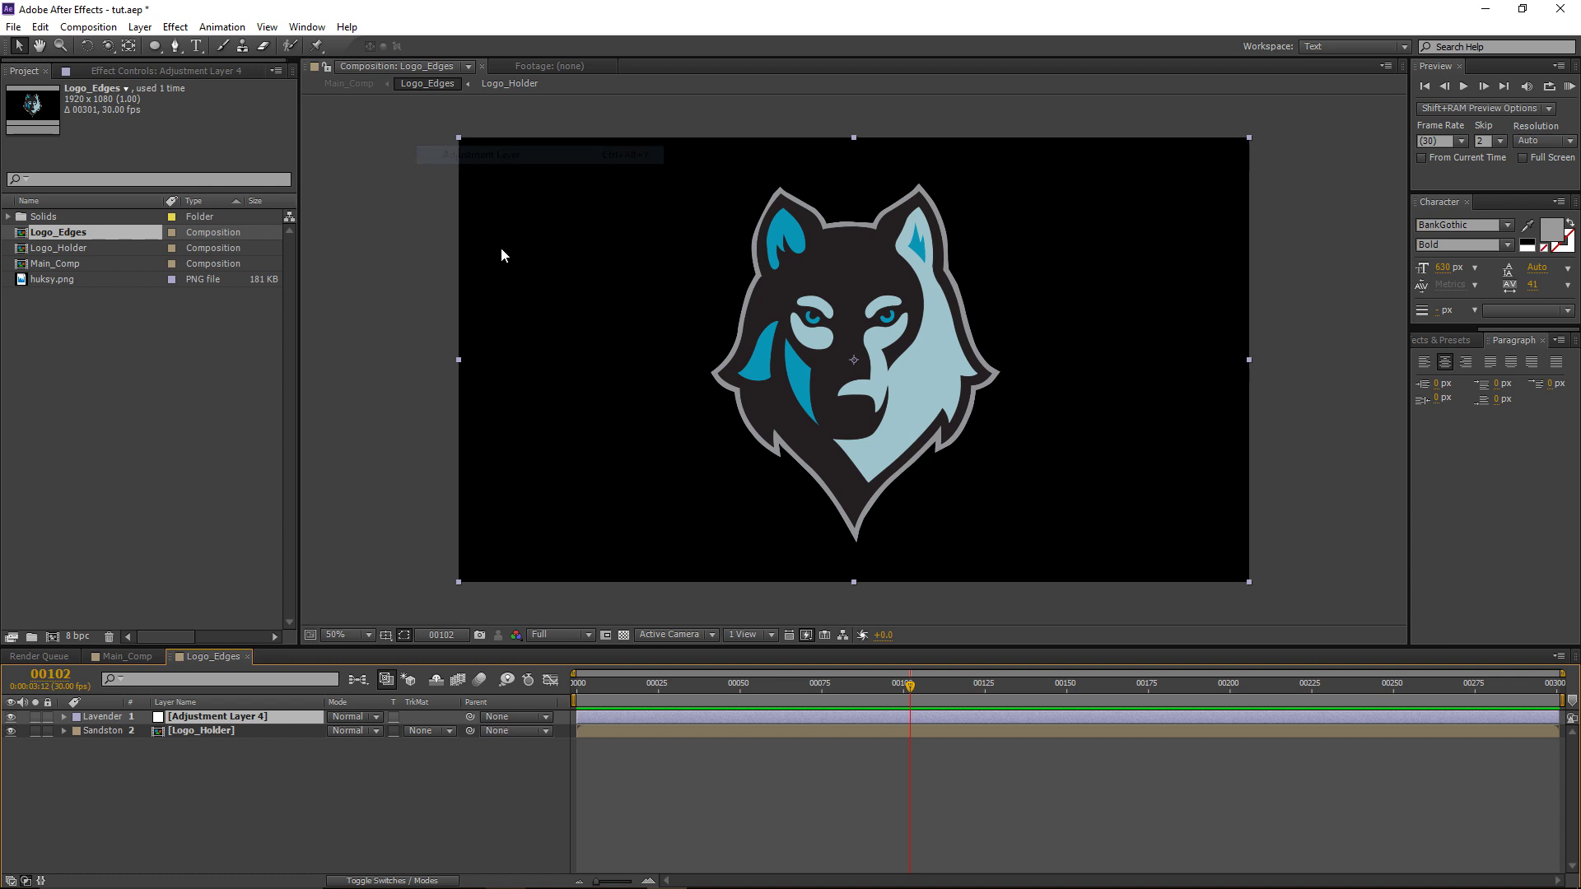
{"action": "left_click", "coordinate": [176, 28]}
{"action": "mouse_move", "coordinate": [243, 399]}
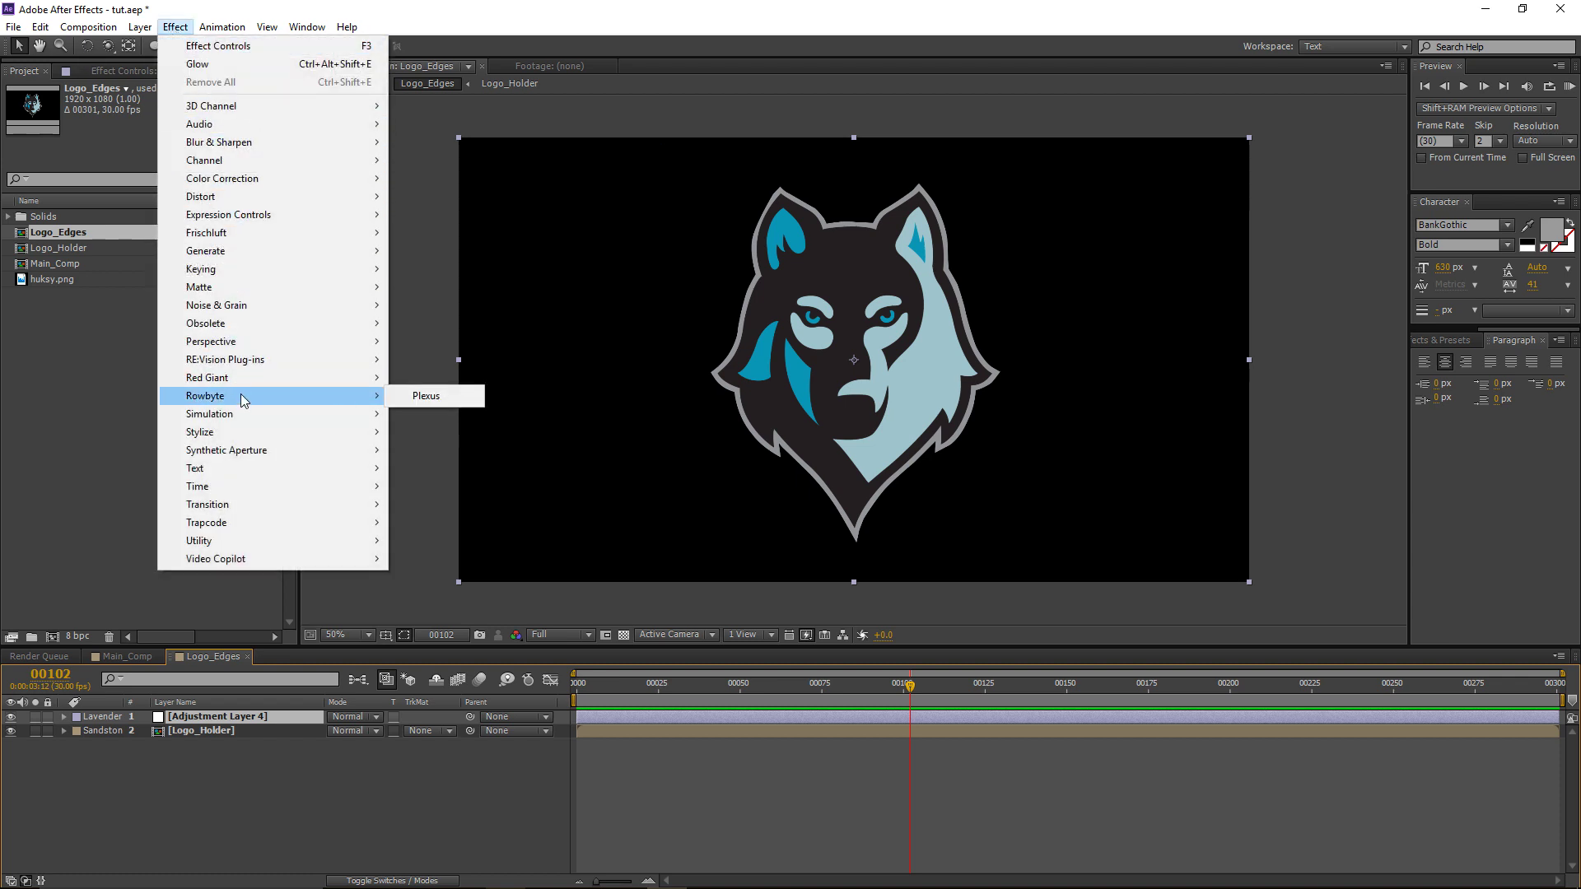
{"action": "mouse_move", "coordinate": [313, 251]}
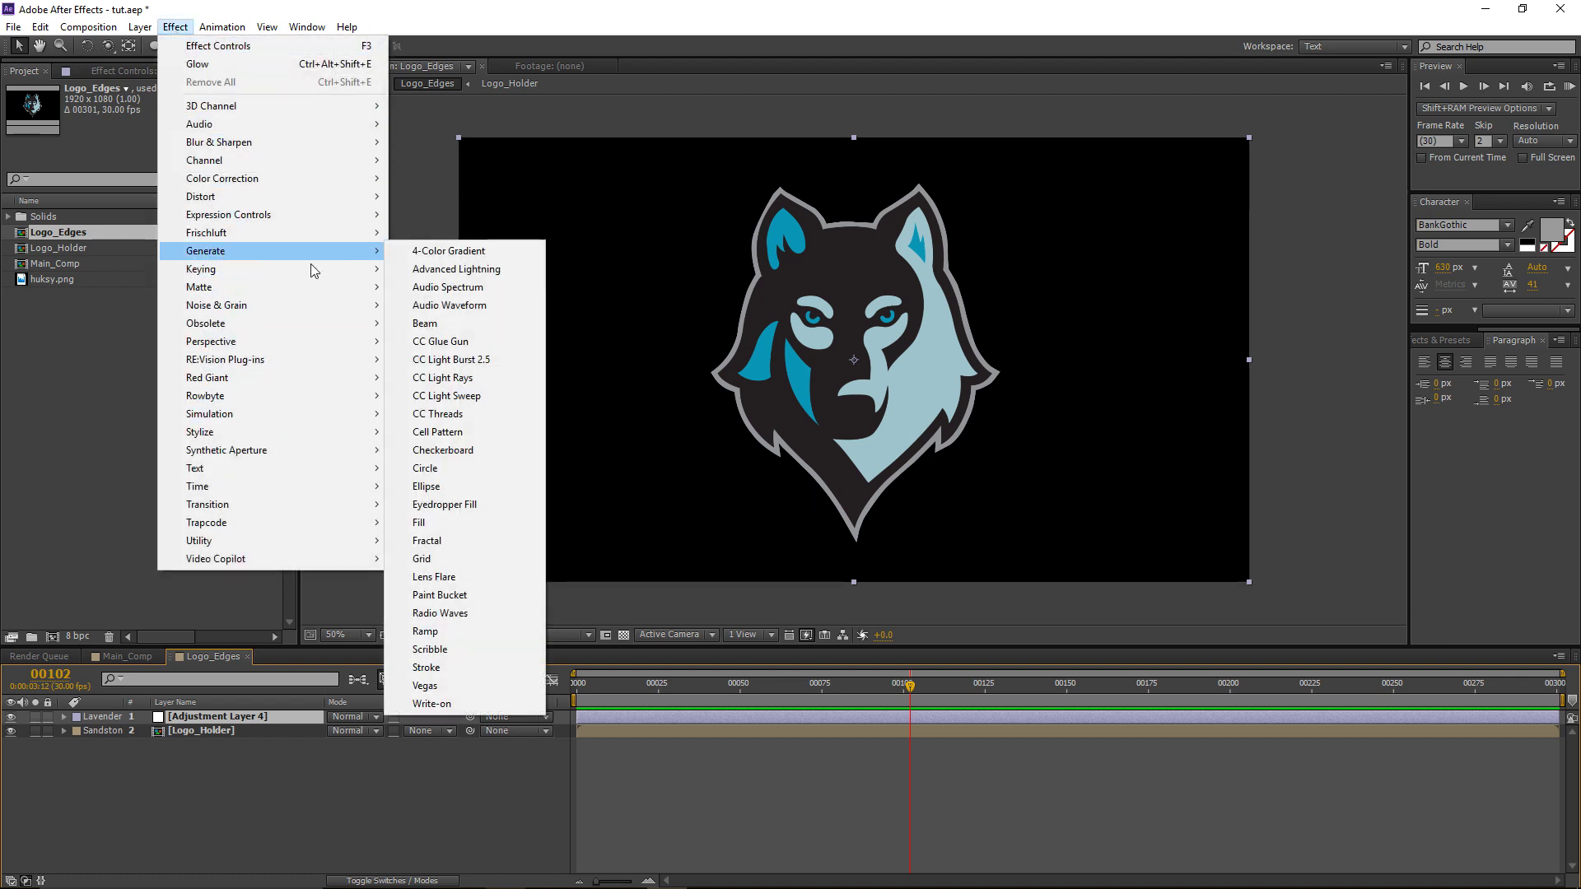
{"action": "left_click", "coordinate": [480, 687]}
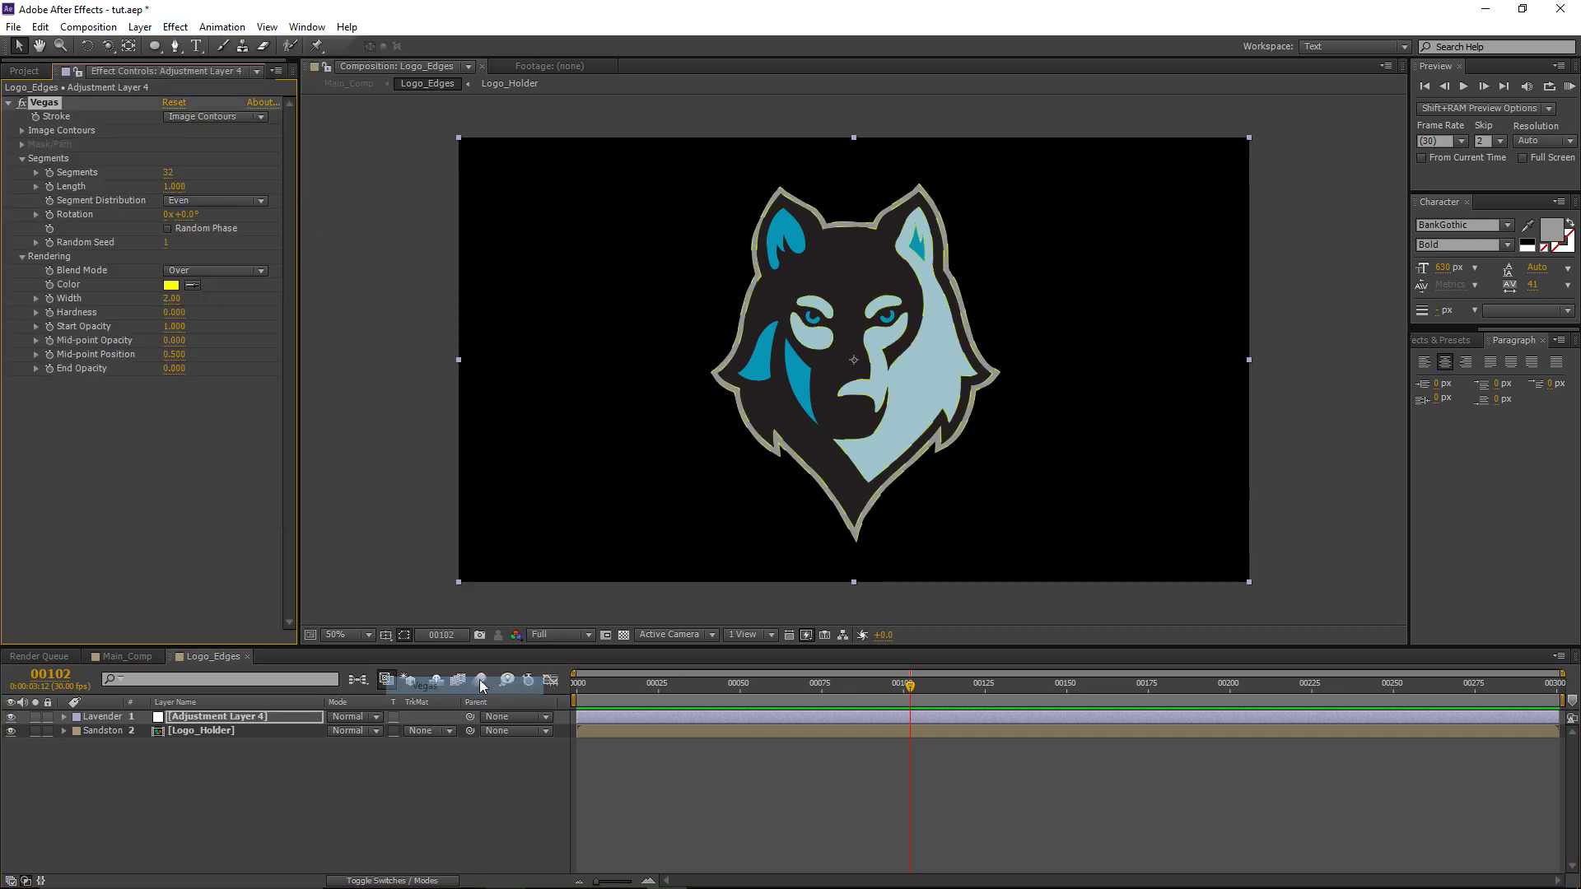
Step: Set the Vegas effect's Blend Mode to Stencil and its Segments to 3
{"action": "left_click", "coordinate": [187, 270]}
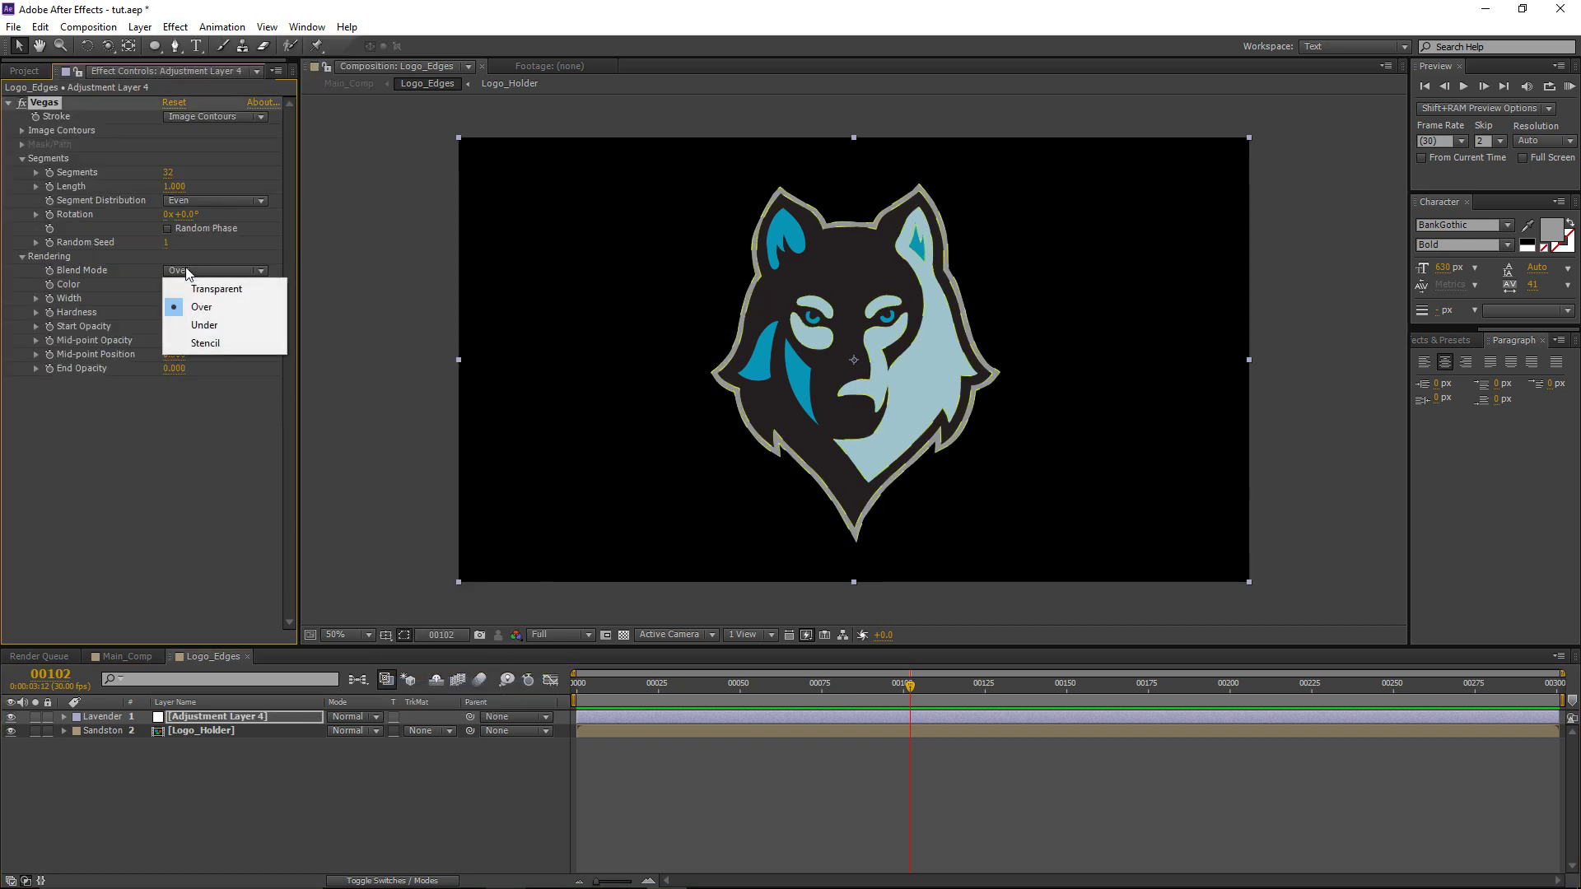
{"action": "left_click", "coordinate": [225, 344]}
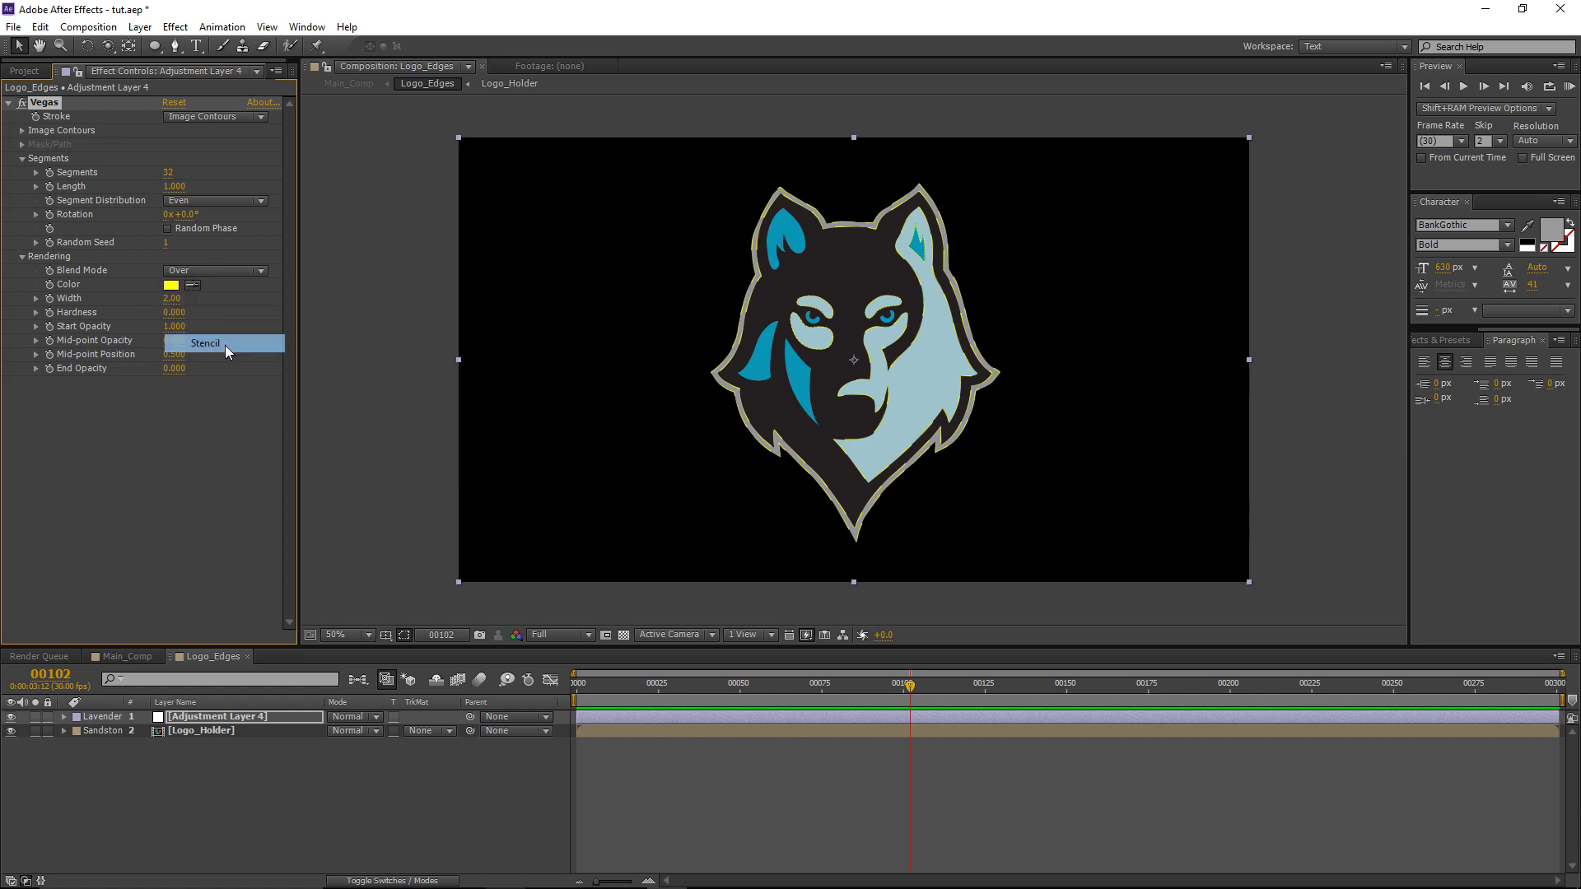
{"action": "left_click", "coordinate": [170, 173]}
{"action": "type", "text": "3"}
{"action": "key", "text": "Return"}
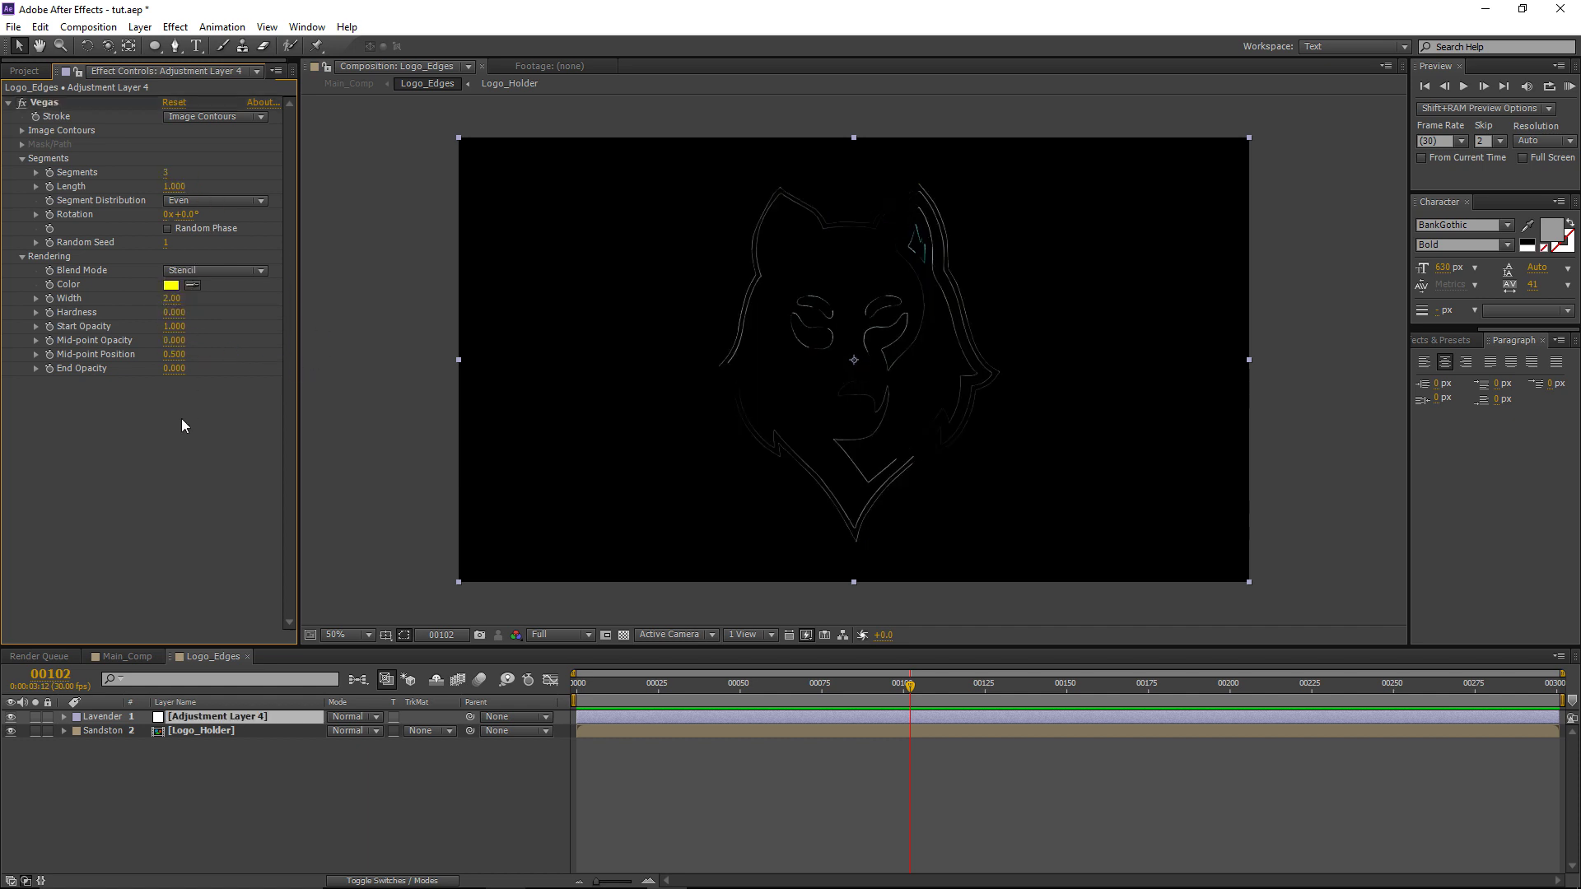
Step: Animate the Vegas Rotation with the expression time*75 and preview the moving outlines
{"action": "left_click_drag", "start_coordinate": [192, 216], "coordinate": [322, 240]}
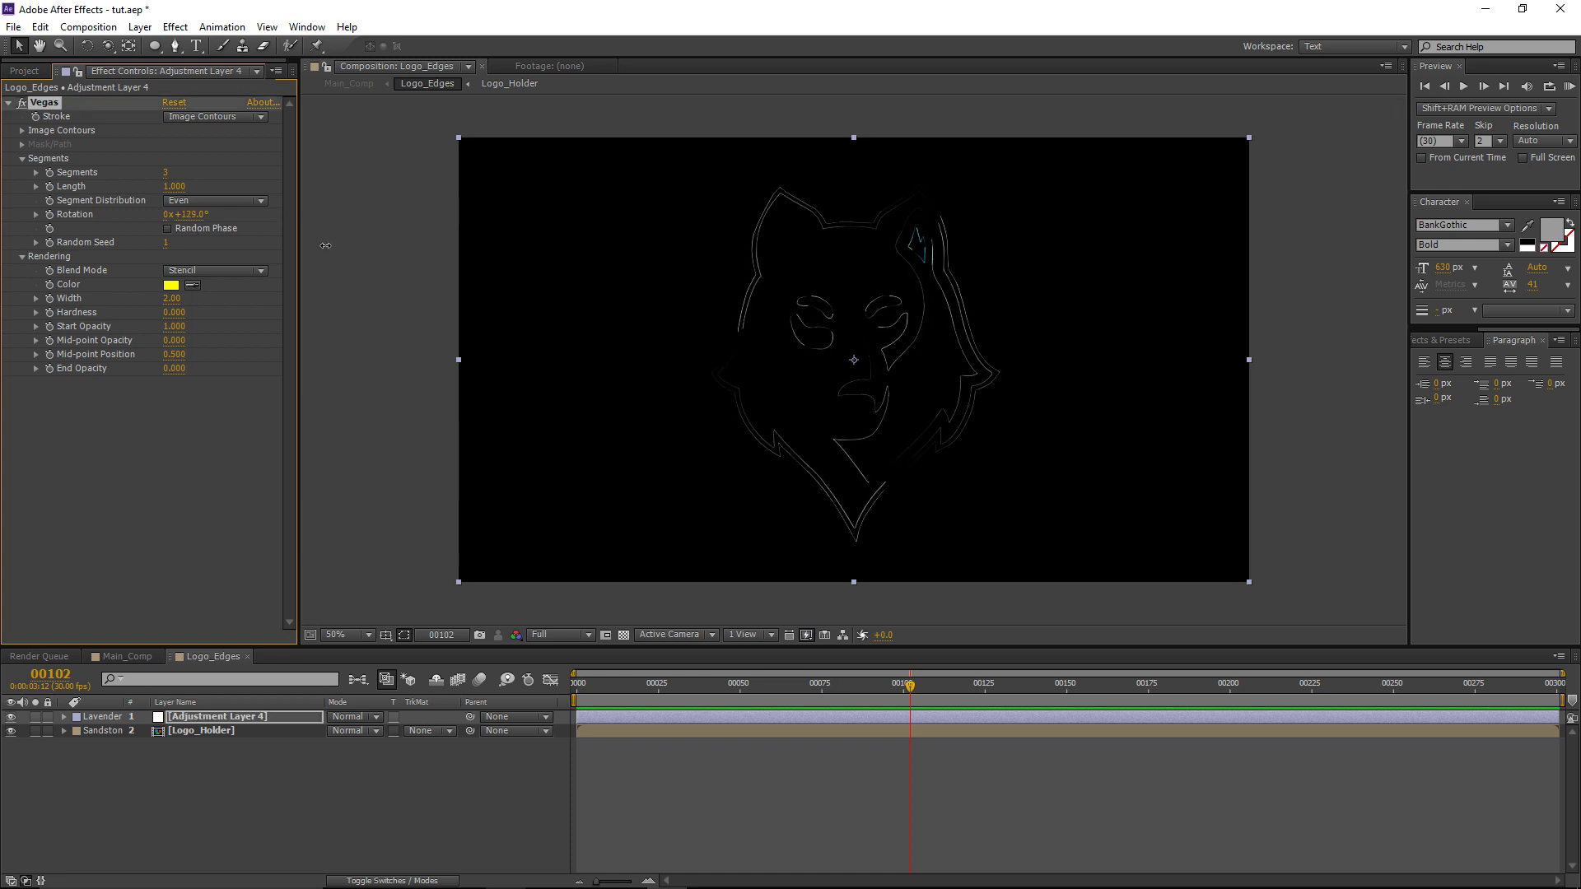
{"action": "left_click", "coordinate": [49, 215], "text": "alt"}
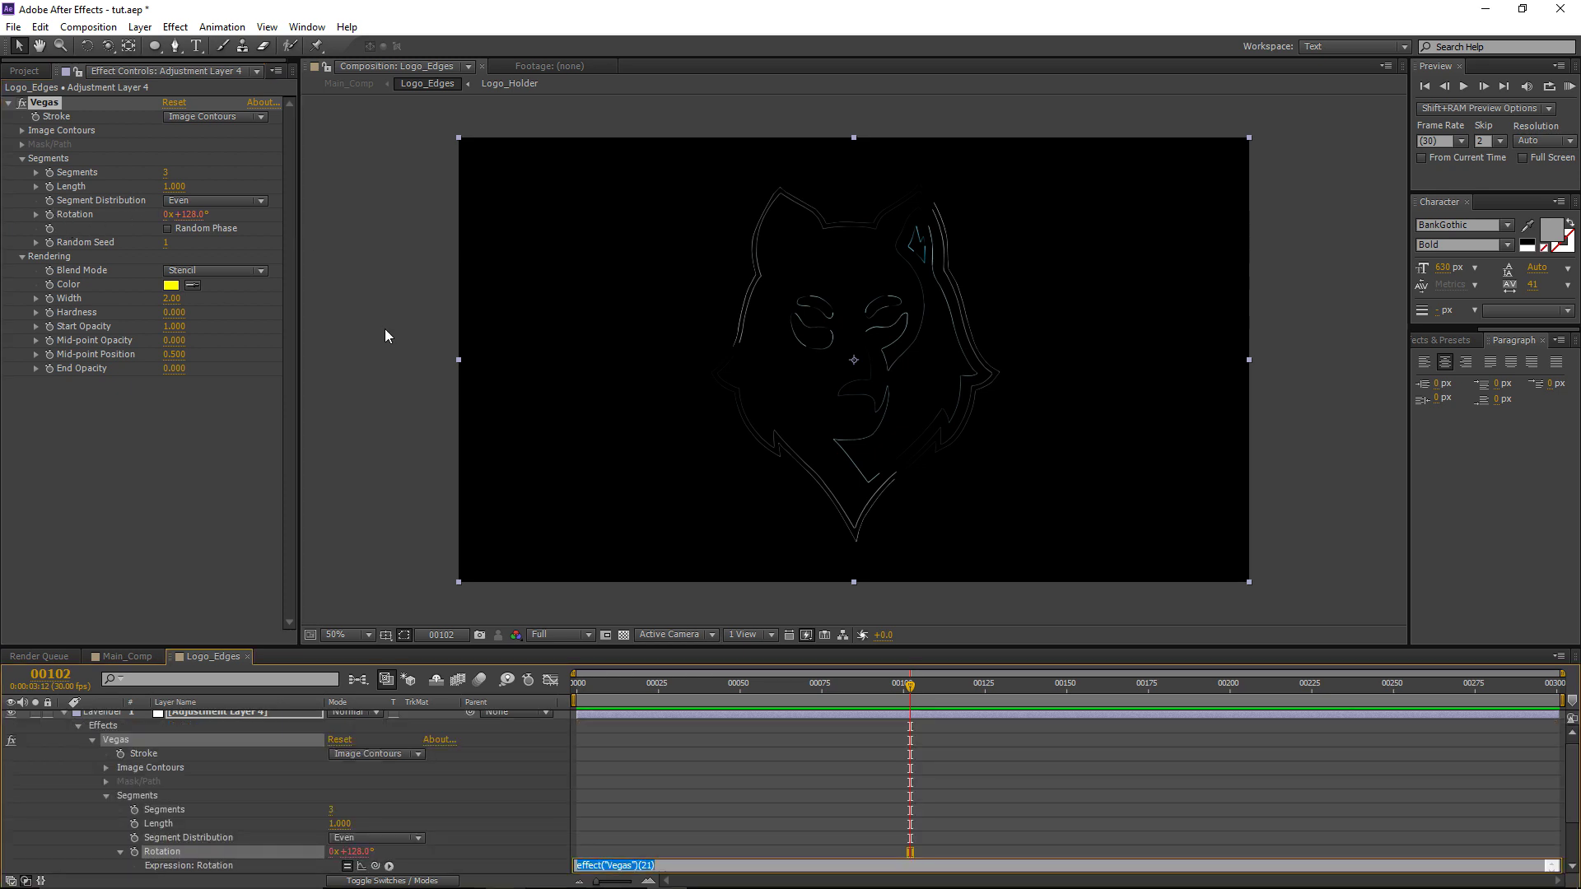
{"action": "type", "text": "time*75"}
{"action": "left_click", "coordinate": [787, 747]}
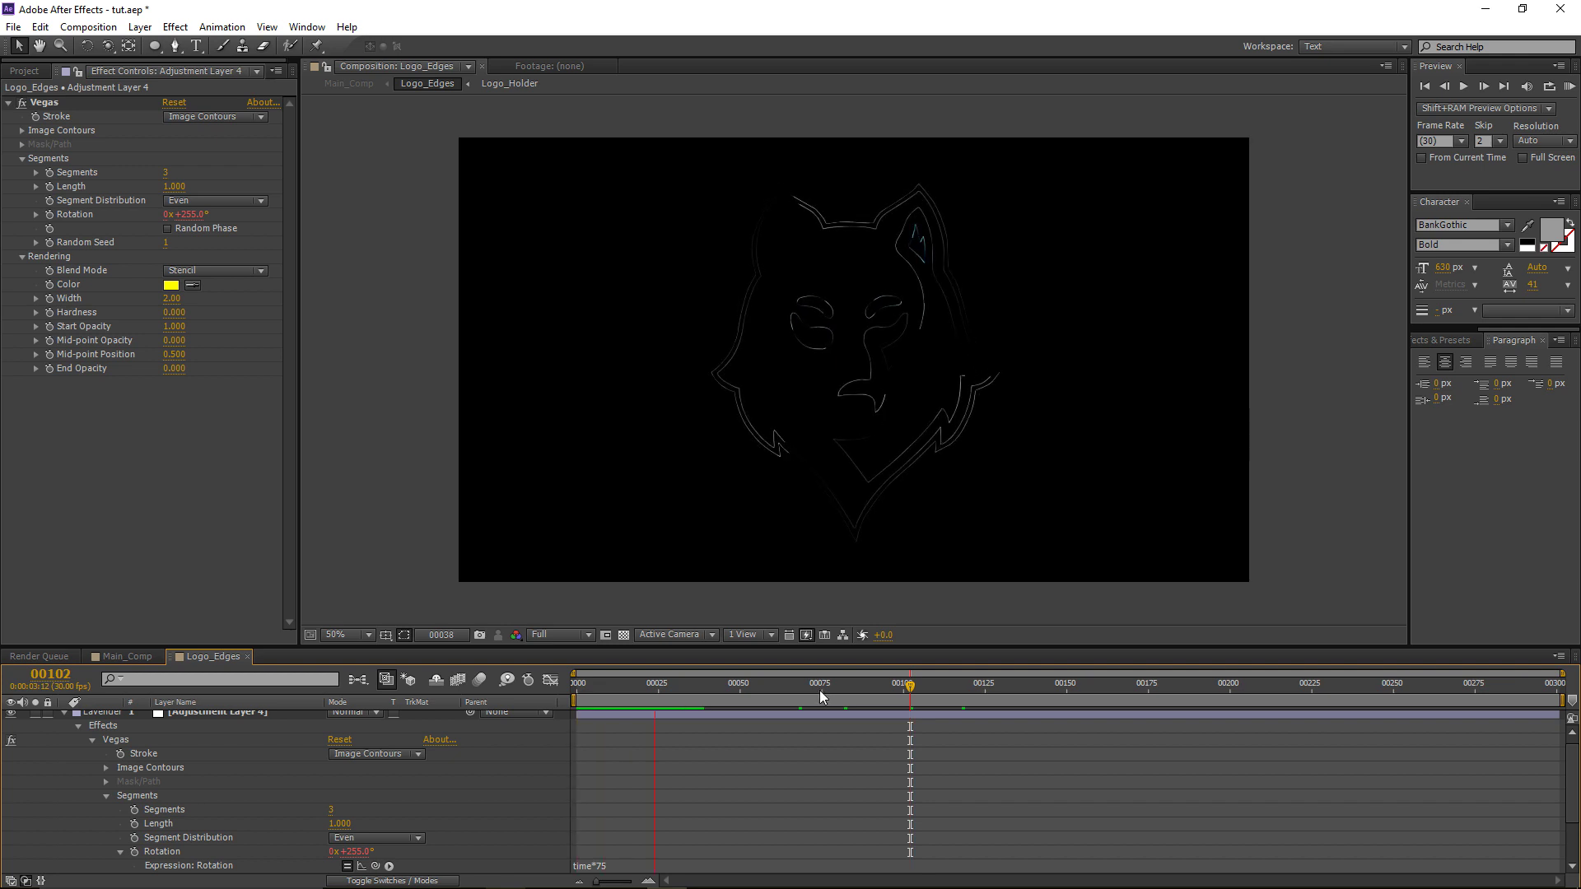
{"action": "key", "text": "space"}
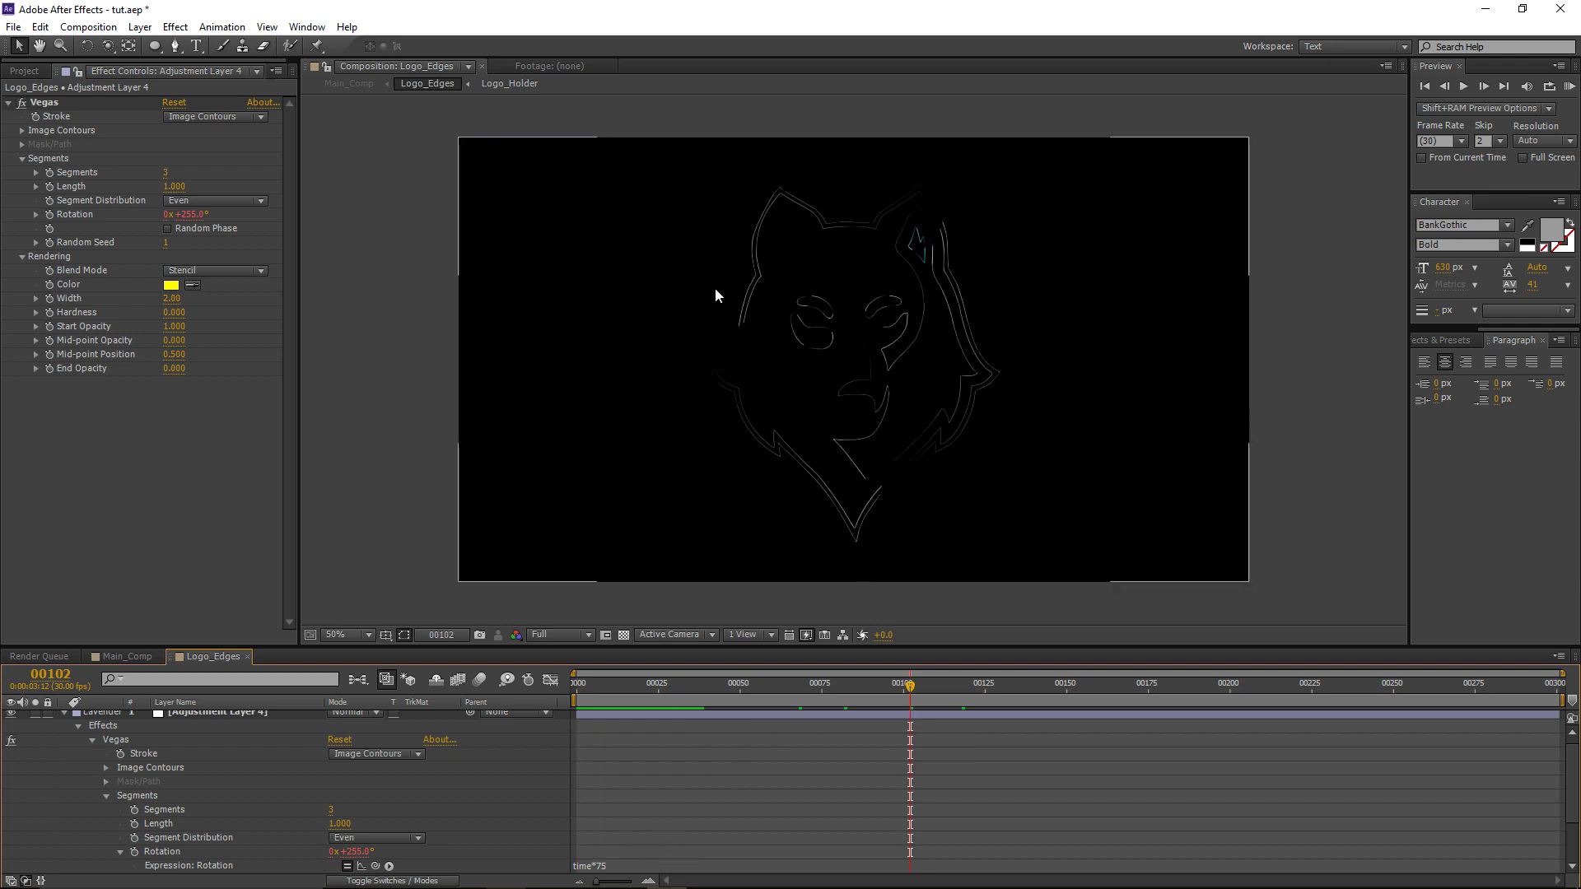
Step: Reverse the Vegas rotation by changing its expression to time*-75, and preview the animation
{"action": "left_click", "coordinate": [602, 866]}
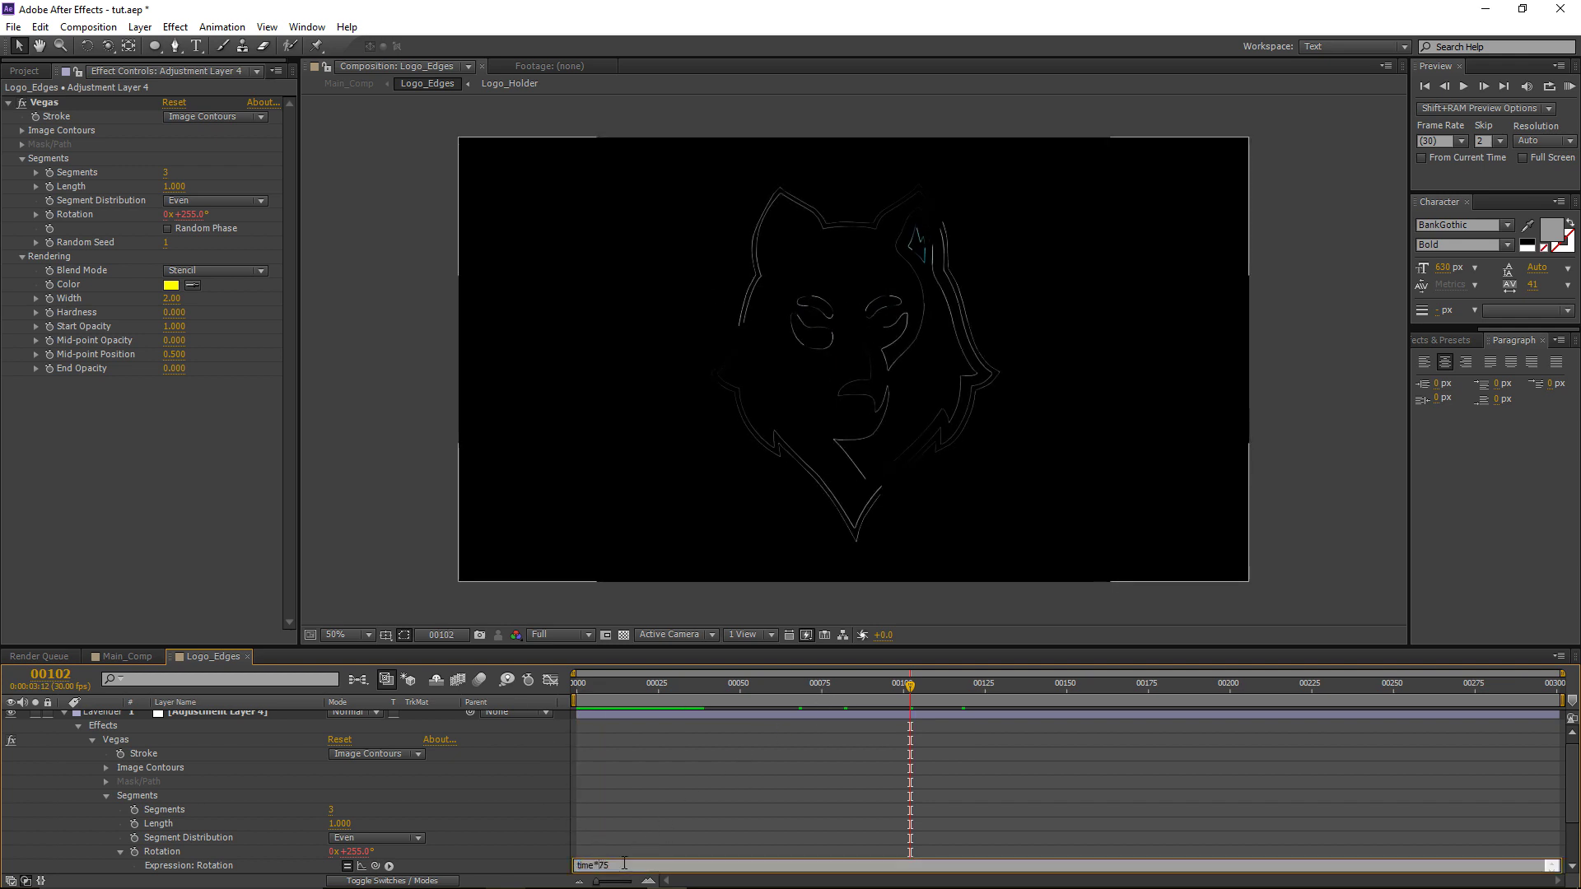
{"action": "type", "text": "-"}
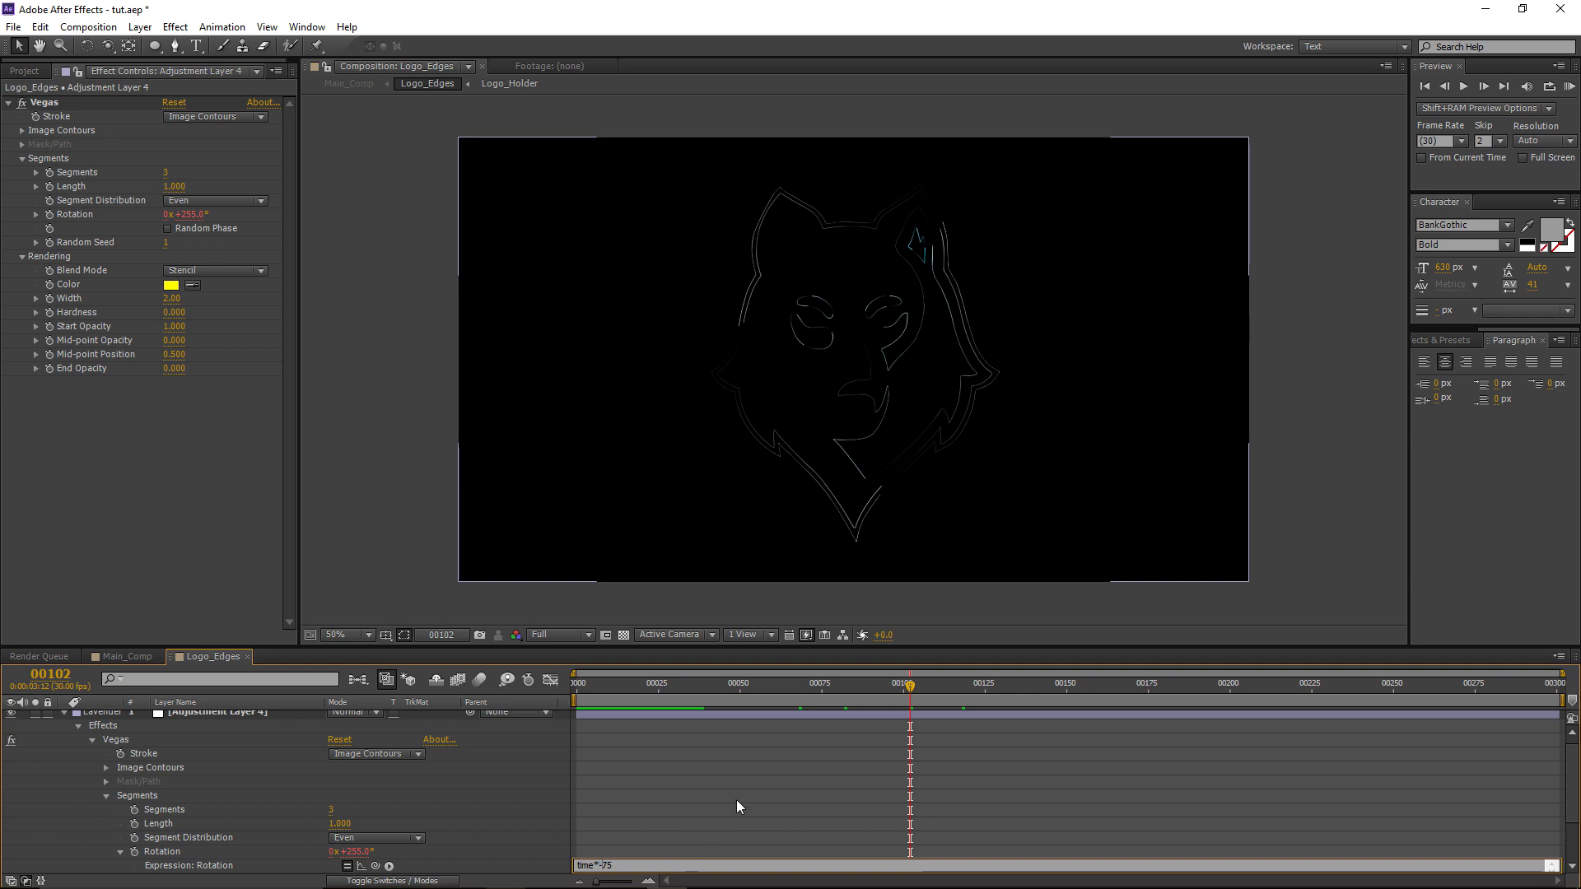
{"action": "left_click", "coordinate": [735, 767]}
{"action": "key", "text": "KP_0"}
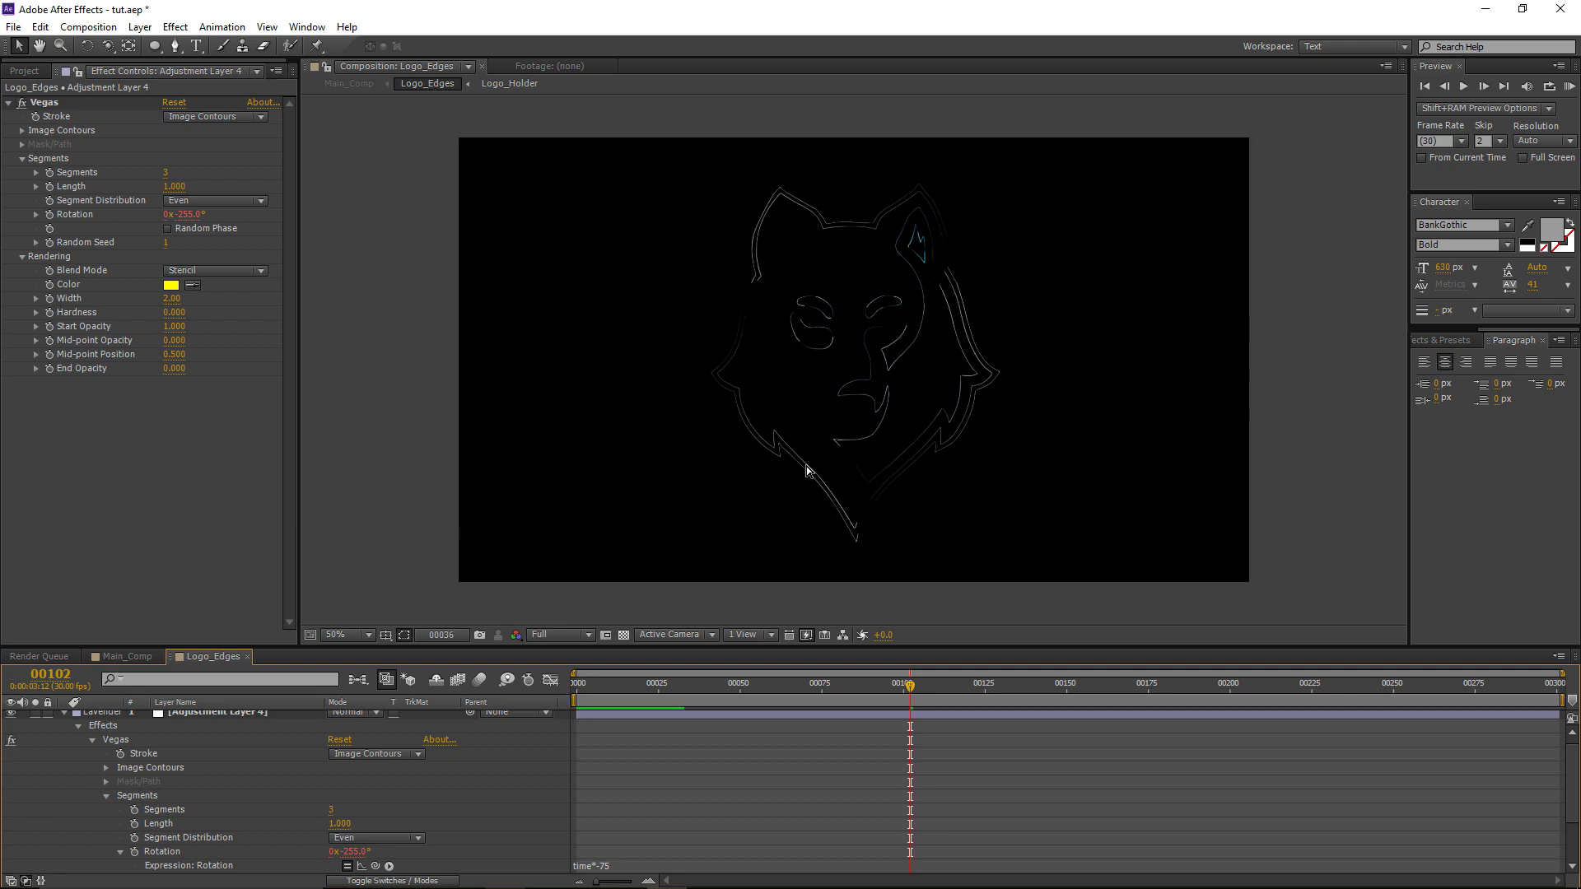
{"action": "key", "text": "space"}
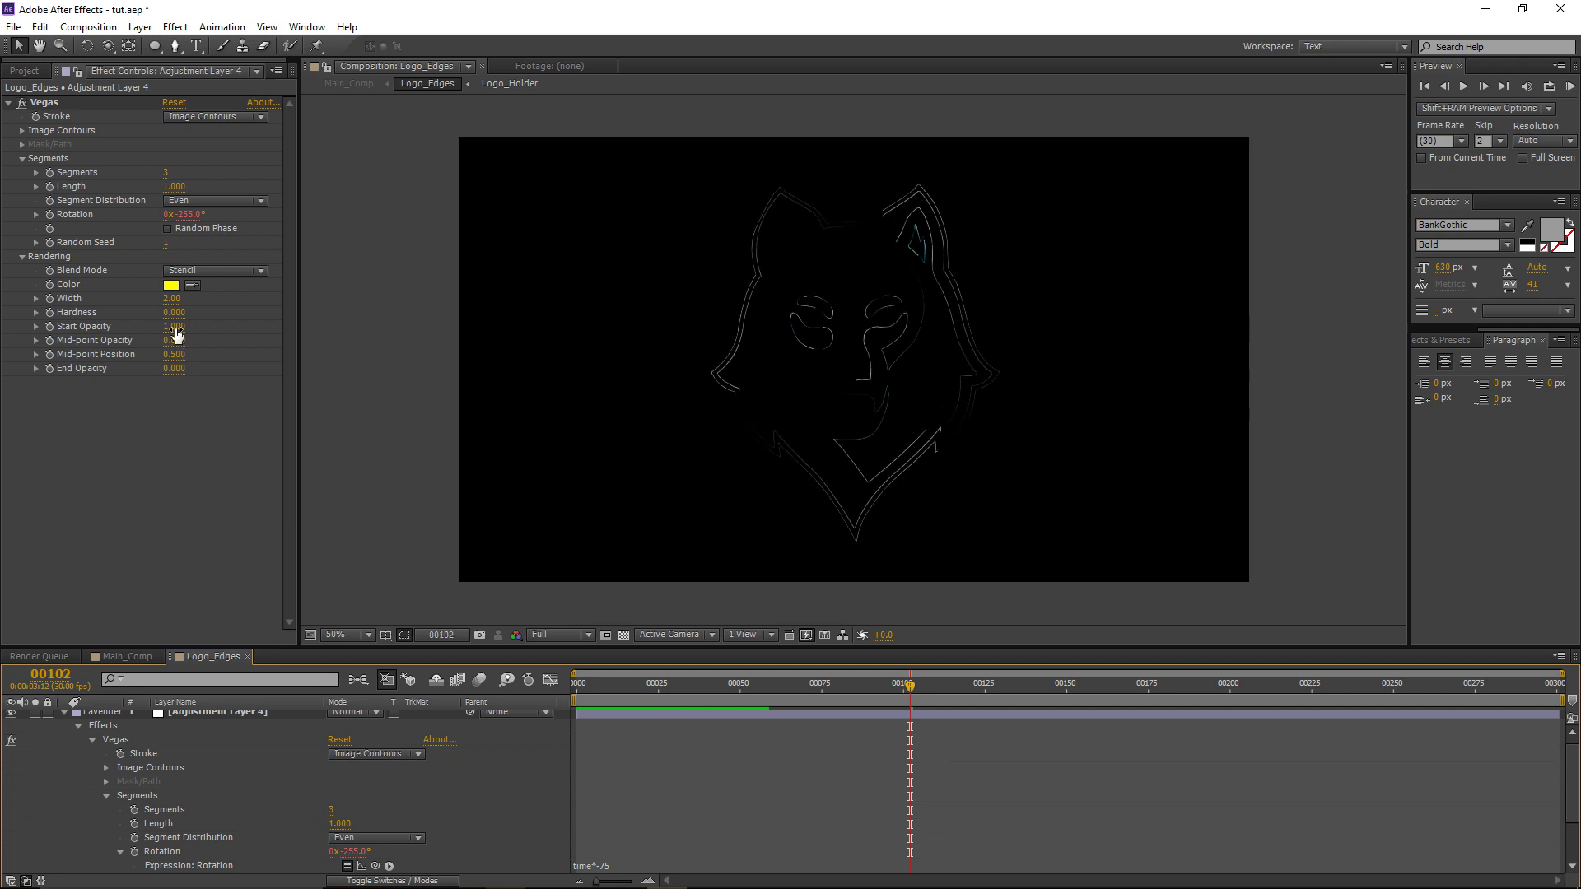
Step: Set the Vegas Start Opacity to 0 and the Mid-point Opacity to 1
{"action": "left_click", "coordinate": [178, 328]}
{"action": "type", "text": "0"}
{"action": "key", "text": "Return"}
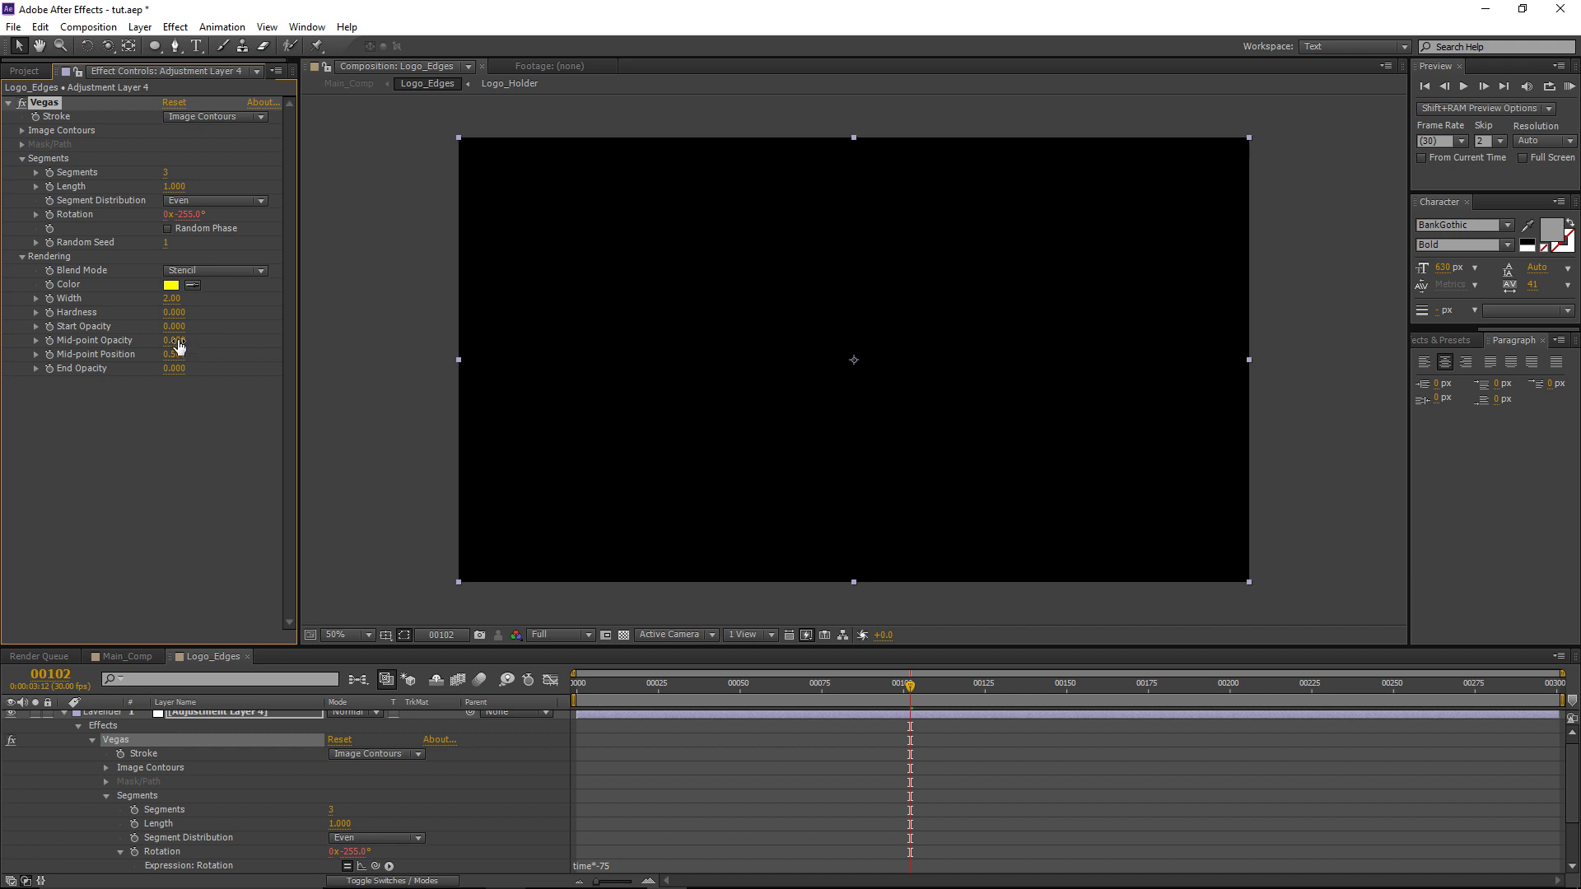
{"action": "left_click", "coordinate": [179, 341]}
{"action": "type", "text": "1"}
{"action": "left_click", "coordinate": [182, 418]}
{"action": "mouse_move", "coordinate": [913, 685]}
{"action": "left_mouse_down"}
{"action": "mouse_move", "coordinate": [1024, 684]}
{"action": "mouse_move", "coordinate": [808, 686]}
{"action": "mouse_move", "coordinate": [910, 686]}
{"action": "left_mouse_up"}
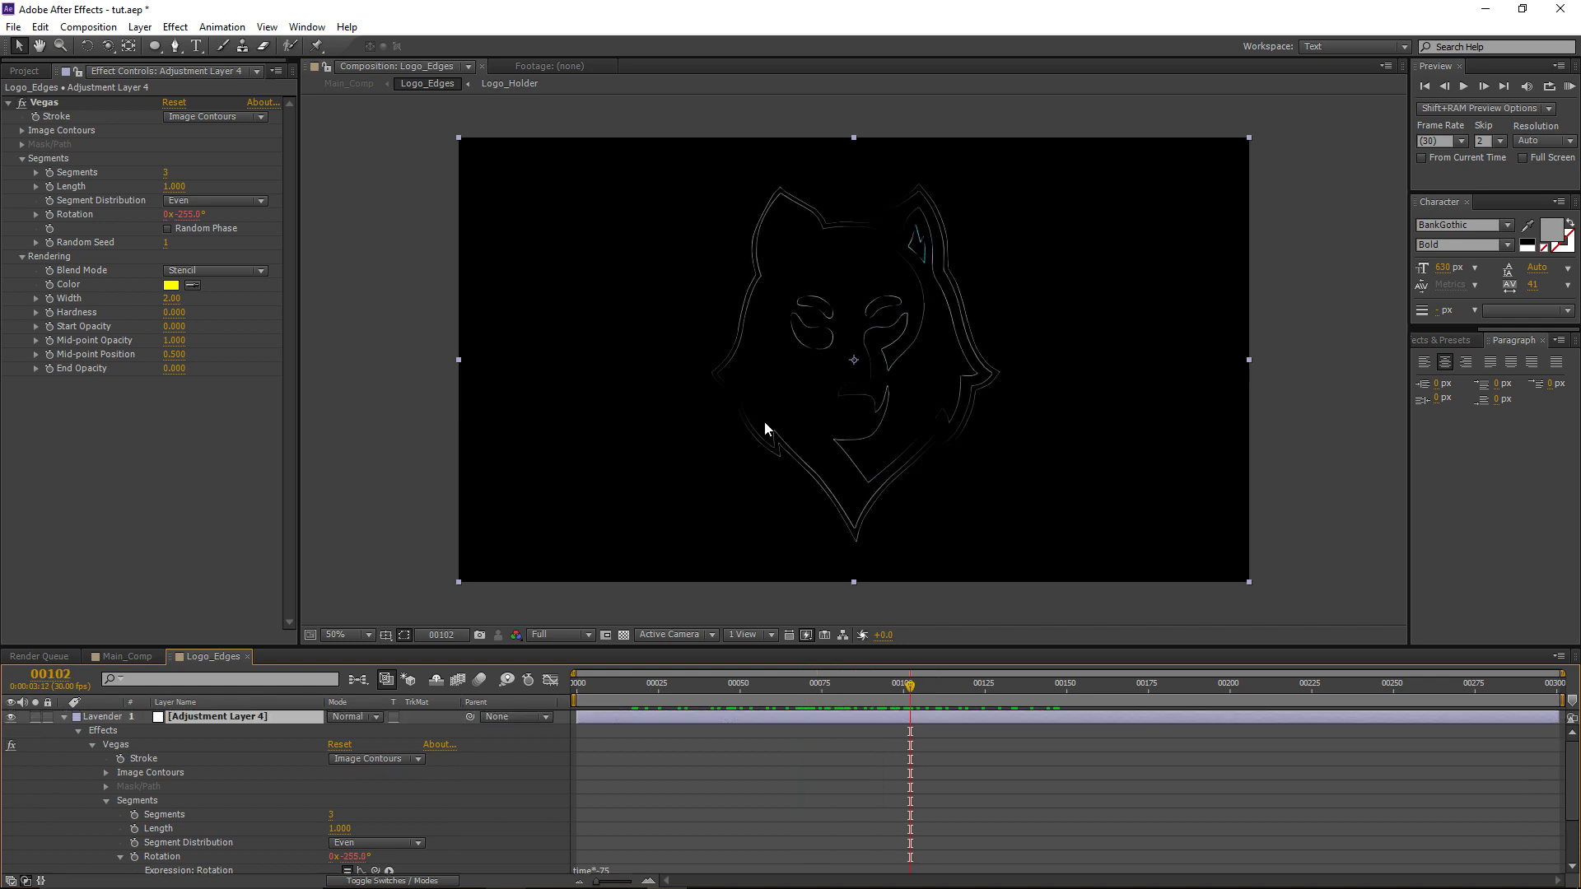
Step: Thicken the Vegas outlines, trying a Width of 4 and settling on 5
{"action": "left_click", "coordinate": [171, 300]}
{"action": "type", "text": "4"}
{"action": "left_click", "coordinate": [175, 438]}
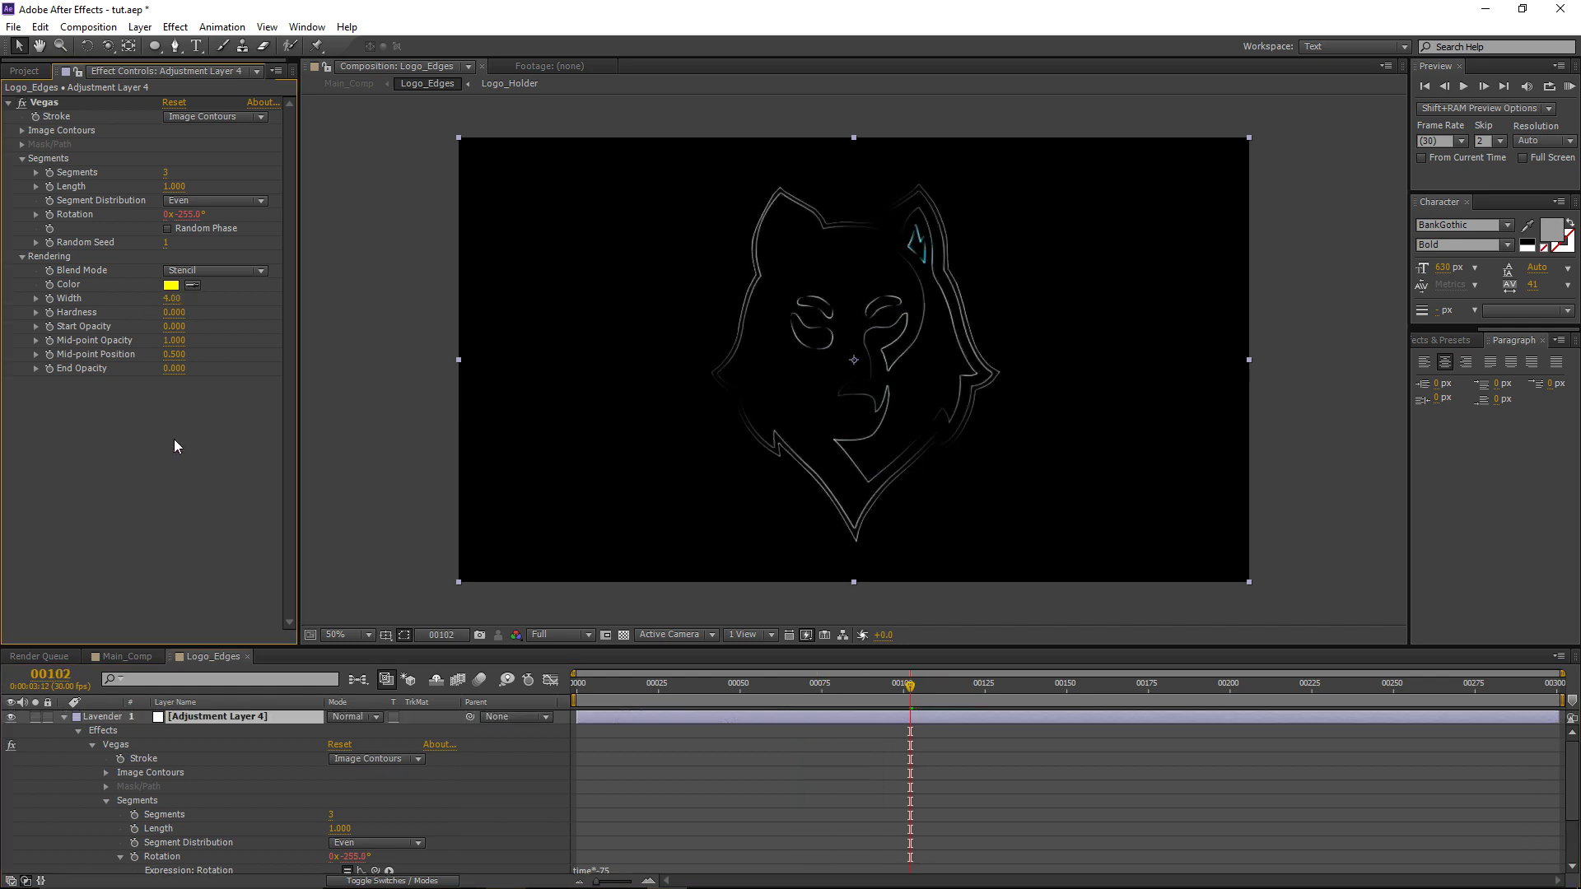
{"action": "left_click", "coordinate": [173, 299]}
{"action": "type", "text": "5"}
{"action": "left_click", "coordinate": [186, 420]}
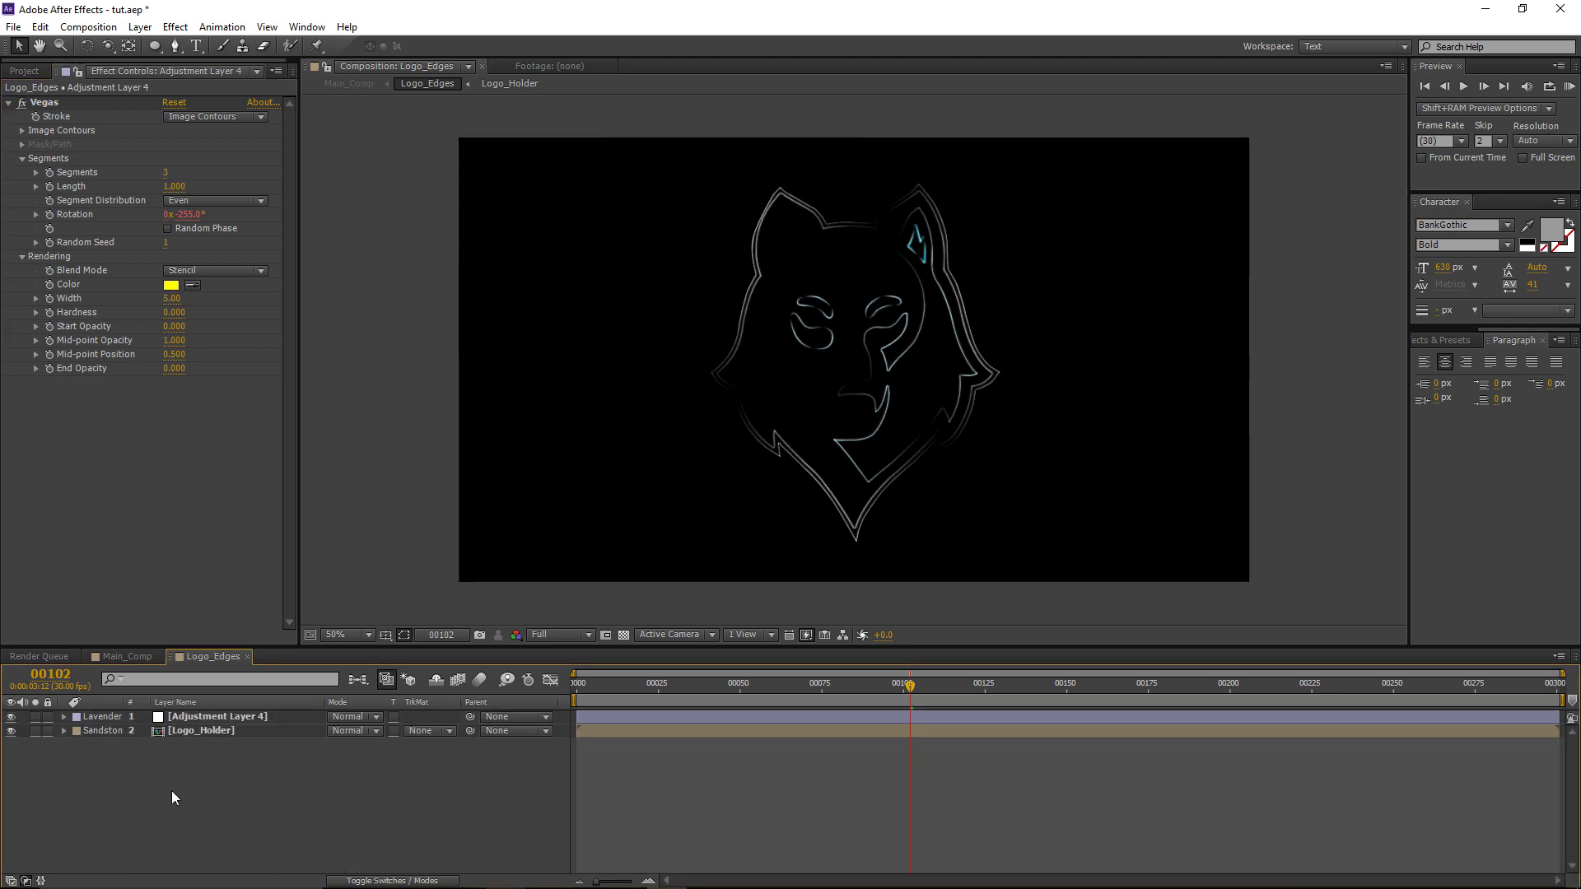
Step: Pre-compose the adjustment layer and Logo_Holder together into a composition named Logo_Vegas
{"action": "left_click_drag", "start_coordinate": [172, 790], "coordinate": [240, 714]}
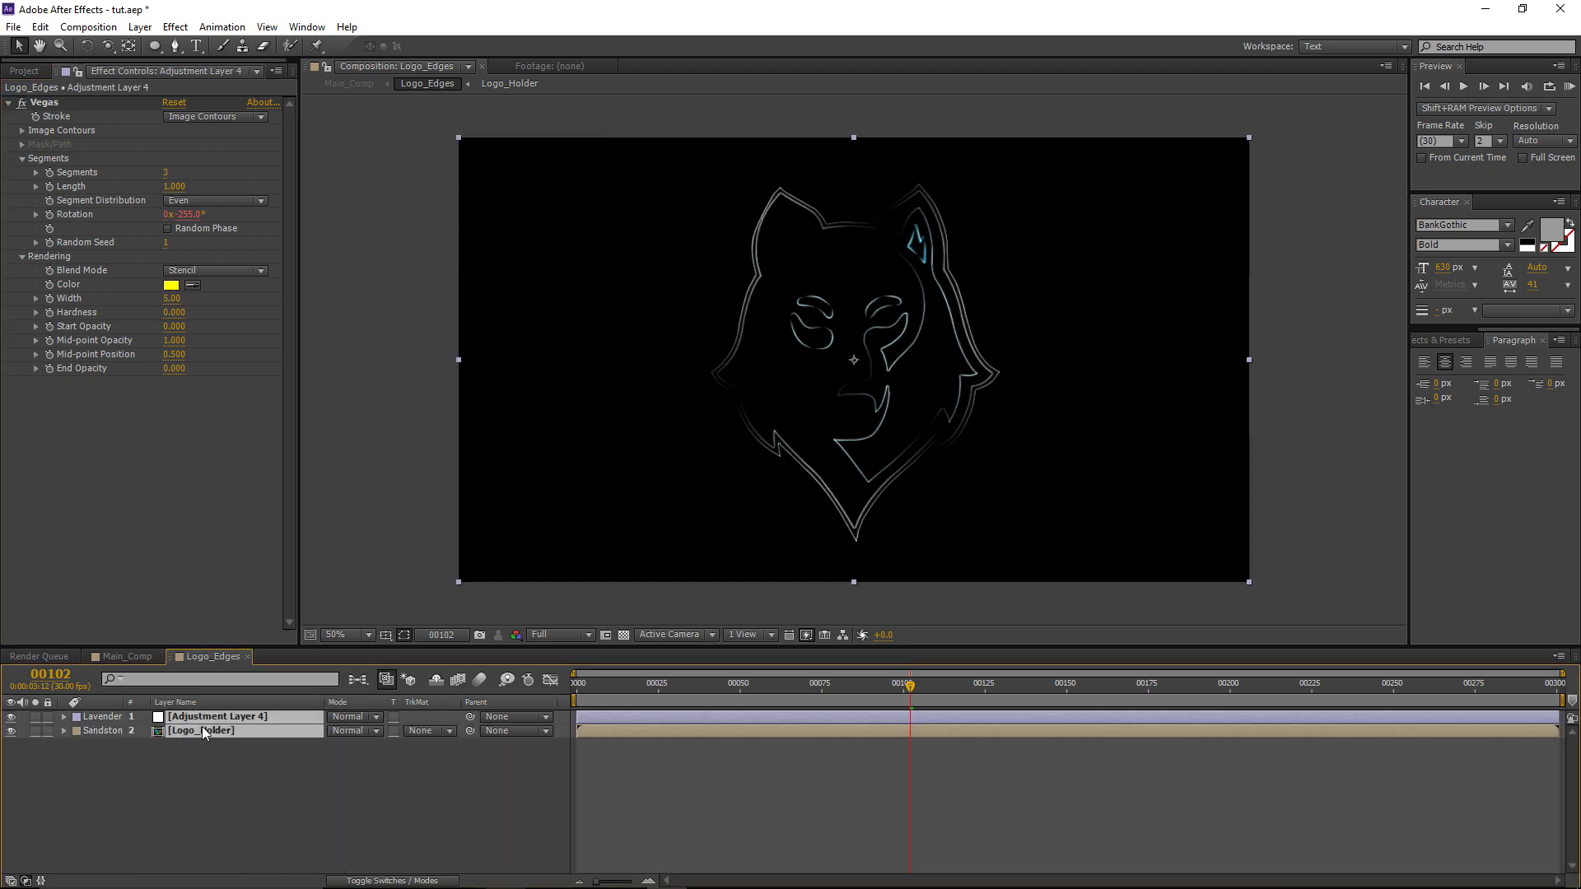
{"action": "left_click_drag", "start_coordinate": [171, 773], "coordinate": [221, 715]}
{"action": "key", "text": "ctrl+shift+c"}
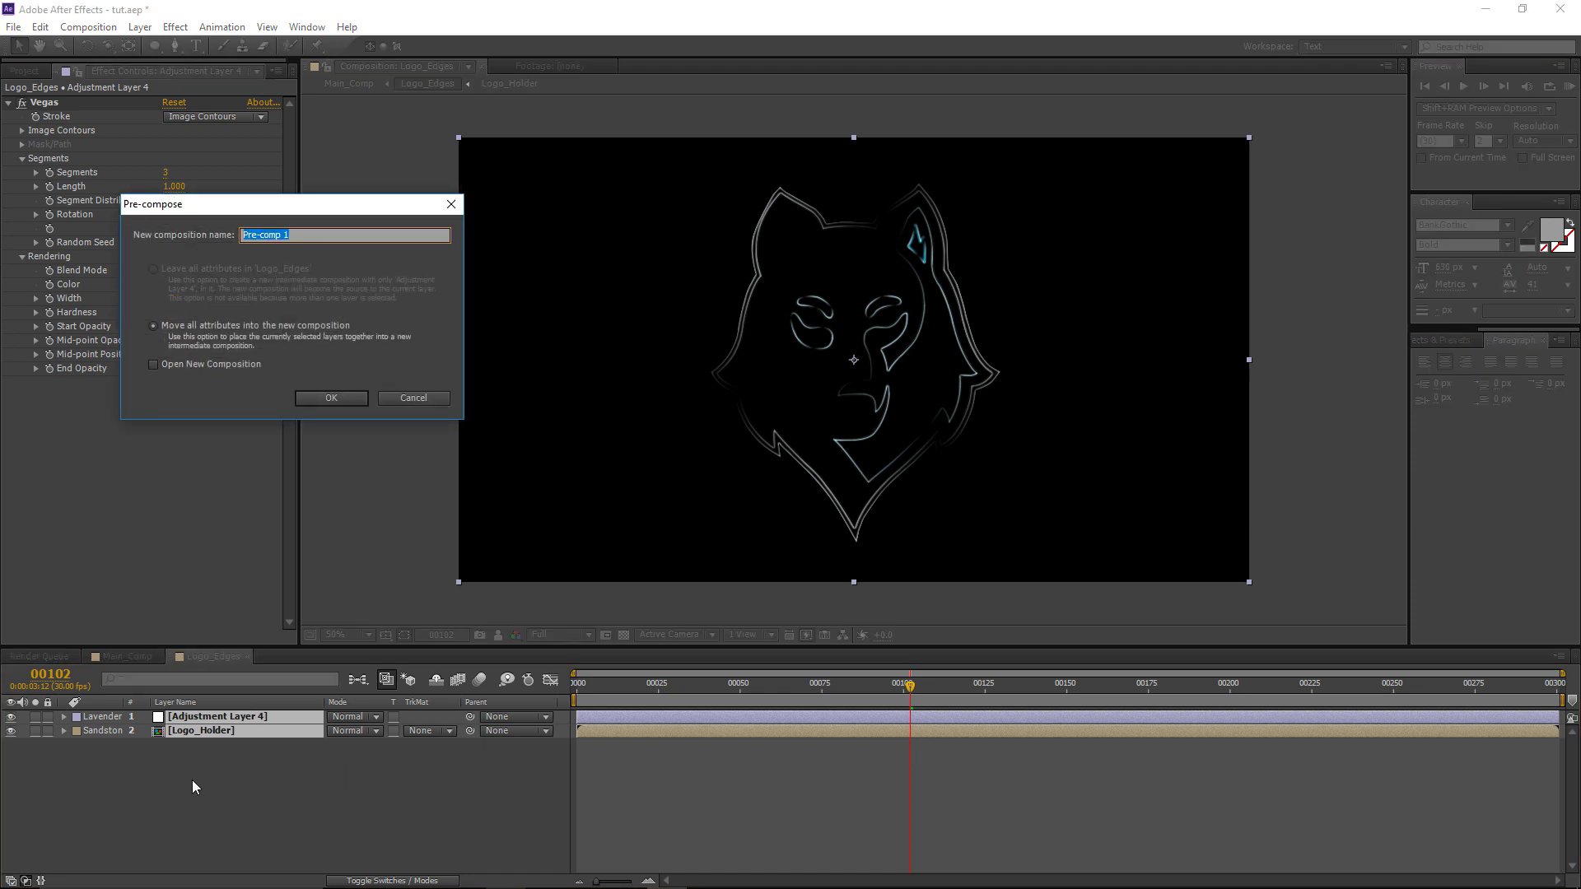
{"action": "key", "text": "BackSpace"}
{"action": "type", "text": "Logo_Vegas"}
{"action": "key", "text": "Return"}
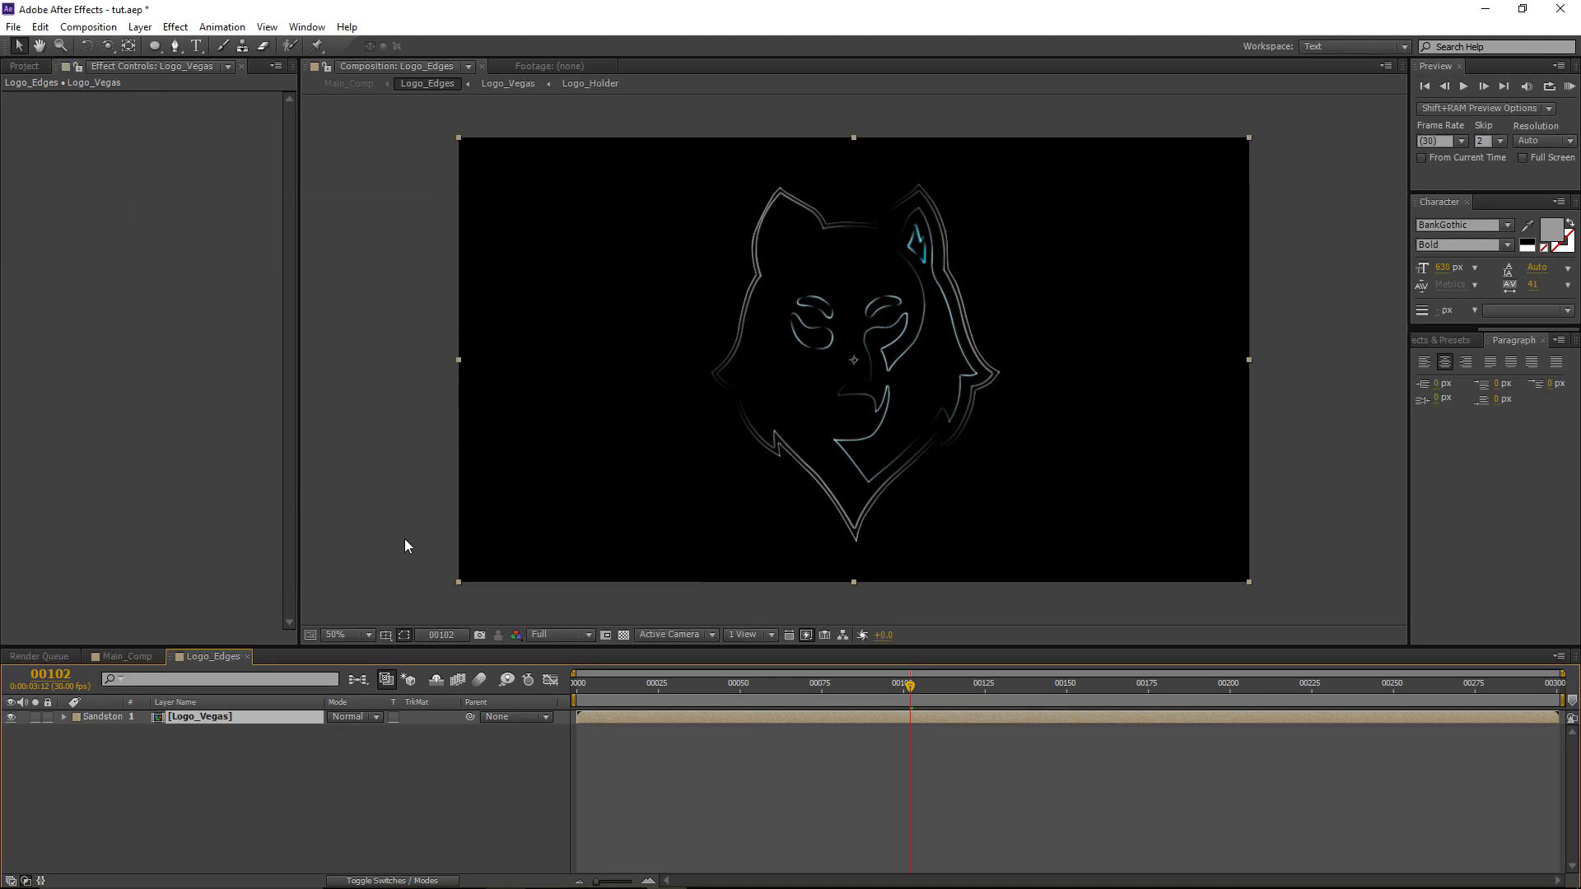
Step: Create a black 1920 x 1080 solid and place it below the Logo_Vegas layer
{"action": "key", "text": "ctrl+y"}
{"action": "left_click", "coordinate": [290, 402]}
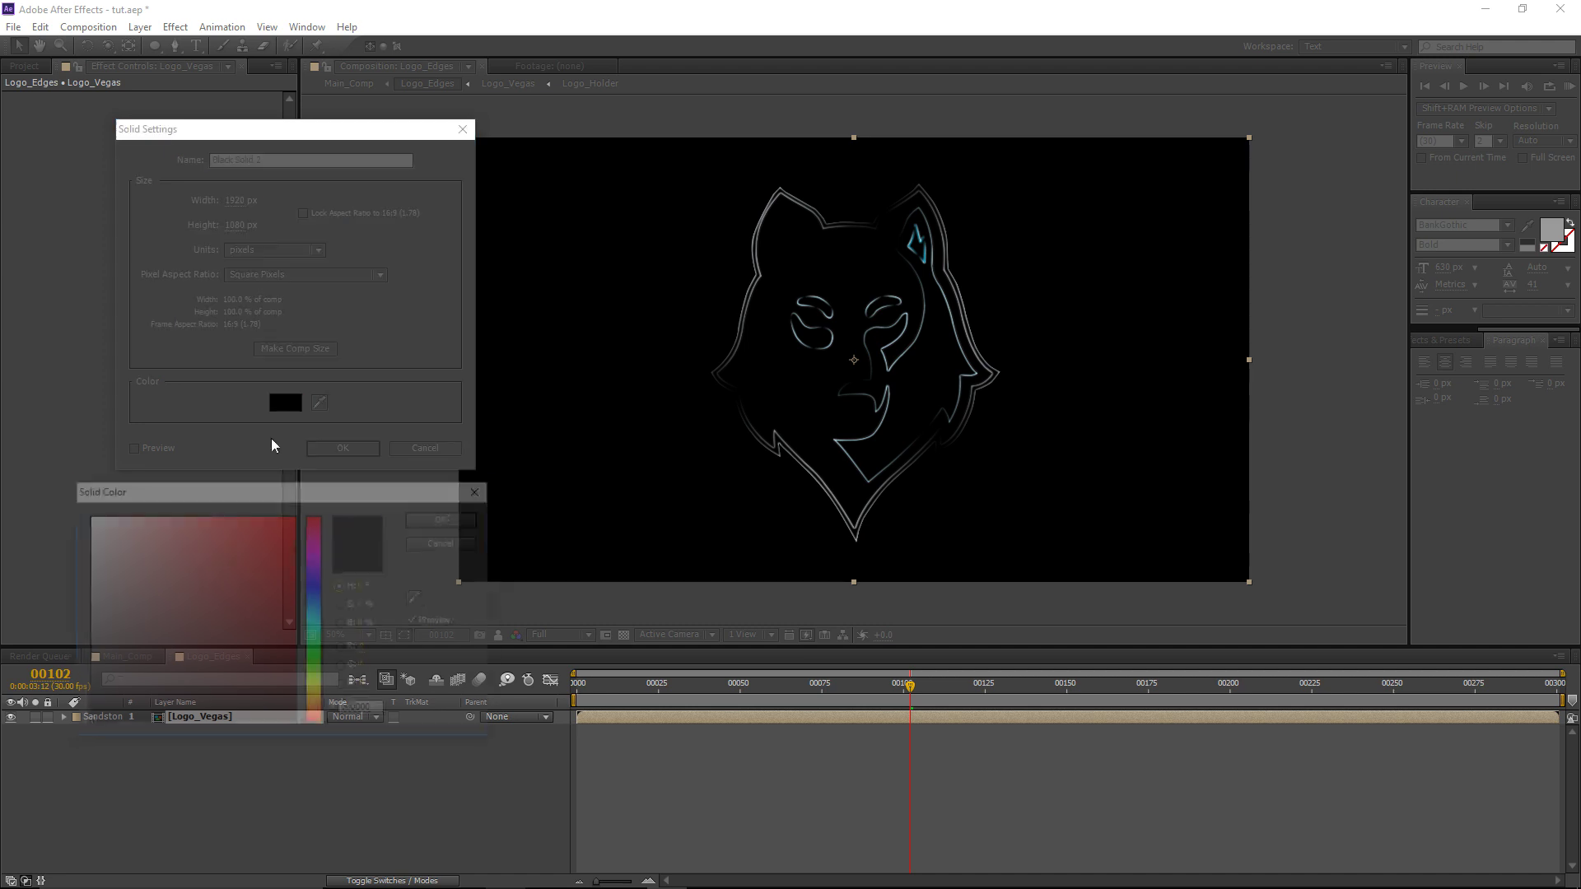
{"action": "left_click_drag", "start_coordinate": [80, 710], "coordinate": [82, 713]}
{"action": "left_click", "coordinate": [440, 521]}
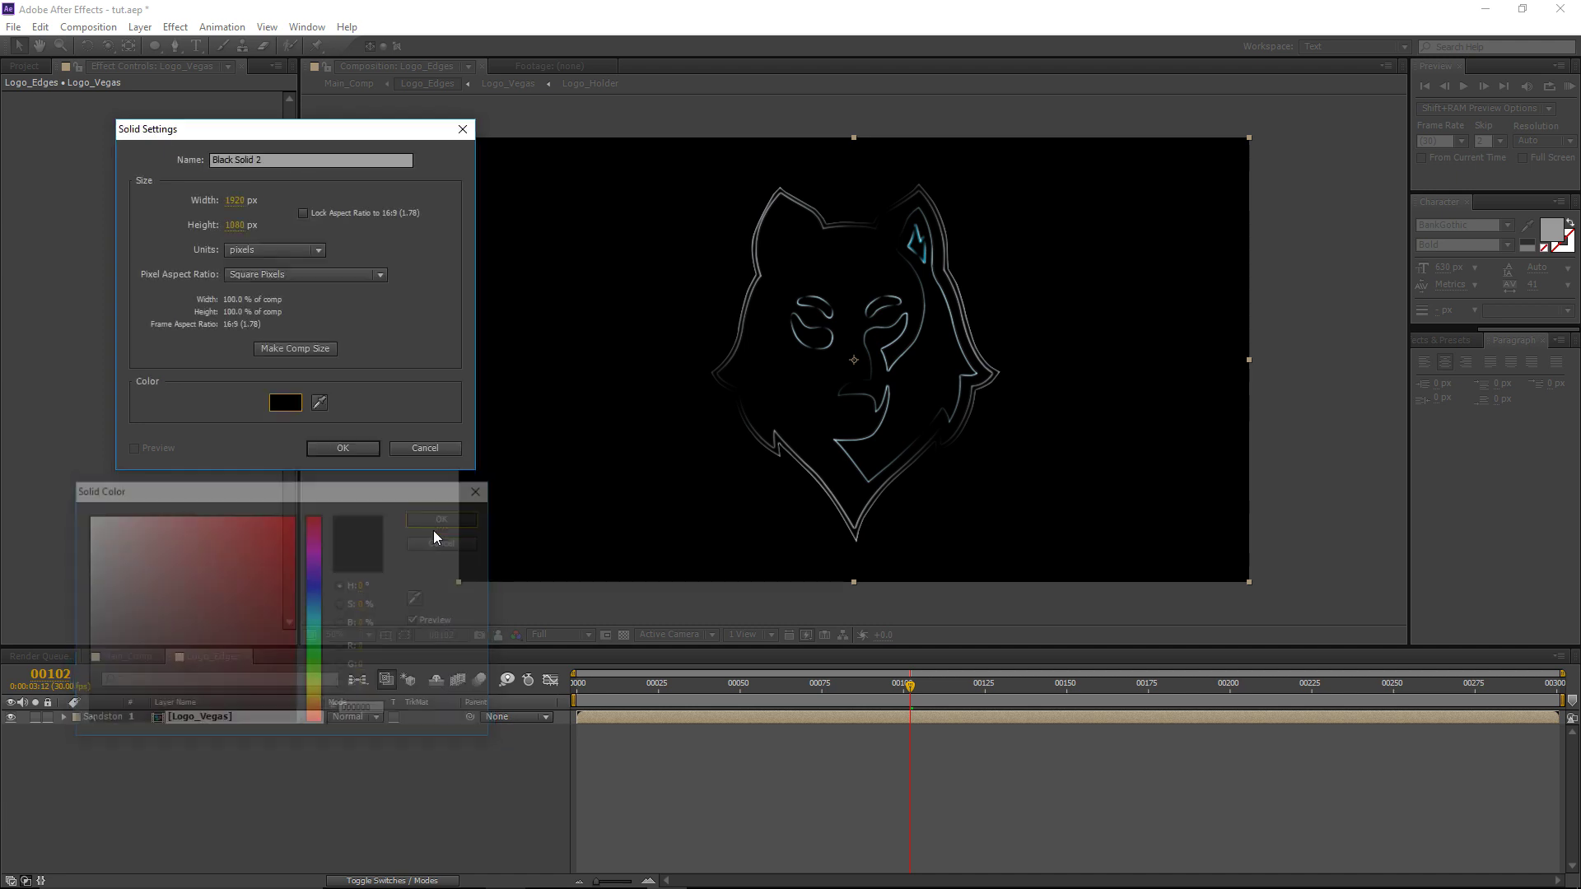
{"action": "left_click", "coordinate": [343, 448]}
{"action": "left_click_drag", "start_coordinate": [218, 718], "coordinate": [237, 759]}
{"action": "left_click", "coordinate": [259, 794]}
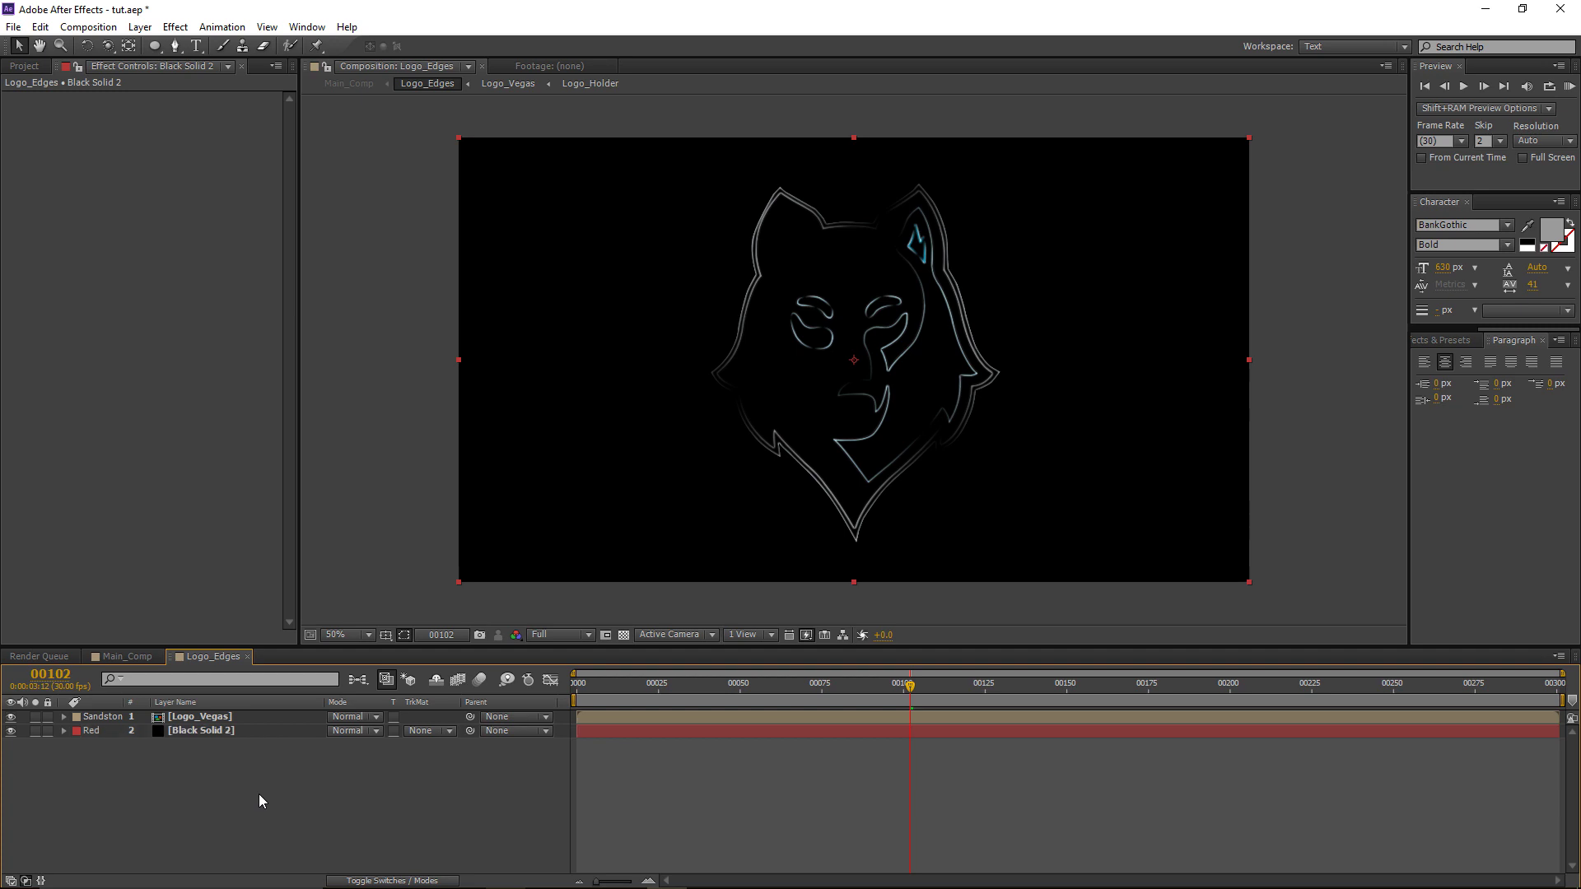
Step: Check the outlines with and without the black solid using the transparency grid, restore the solid, and preview another frame
{"action": "left_click", "coordinate": [624, 635]}
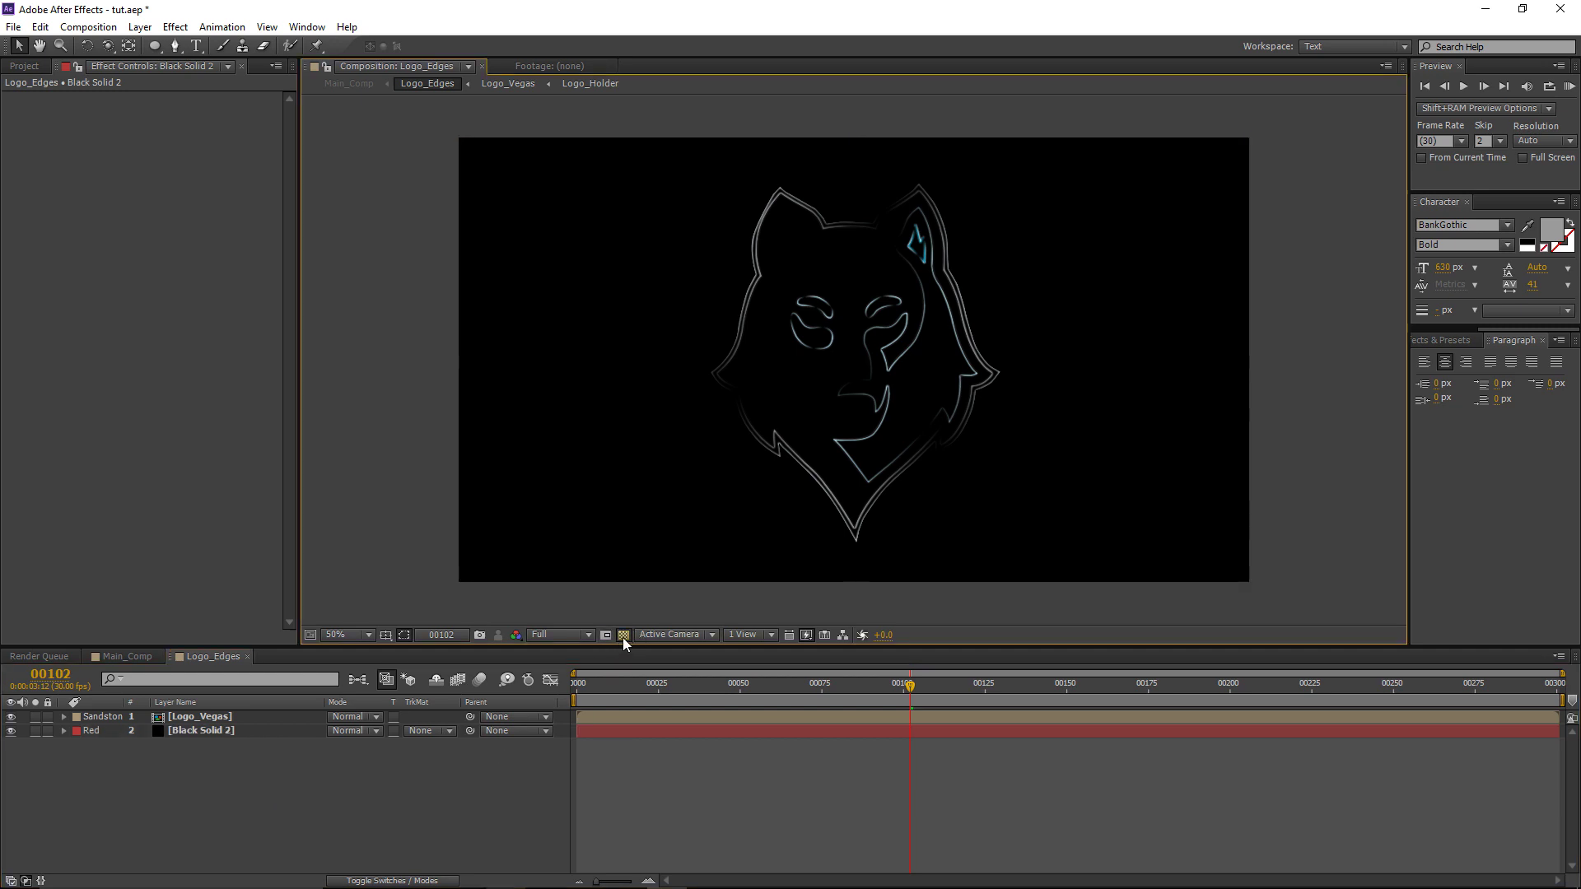
{"action": "left_click", "coordinate": [12, 731]}
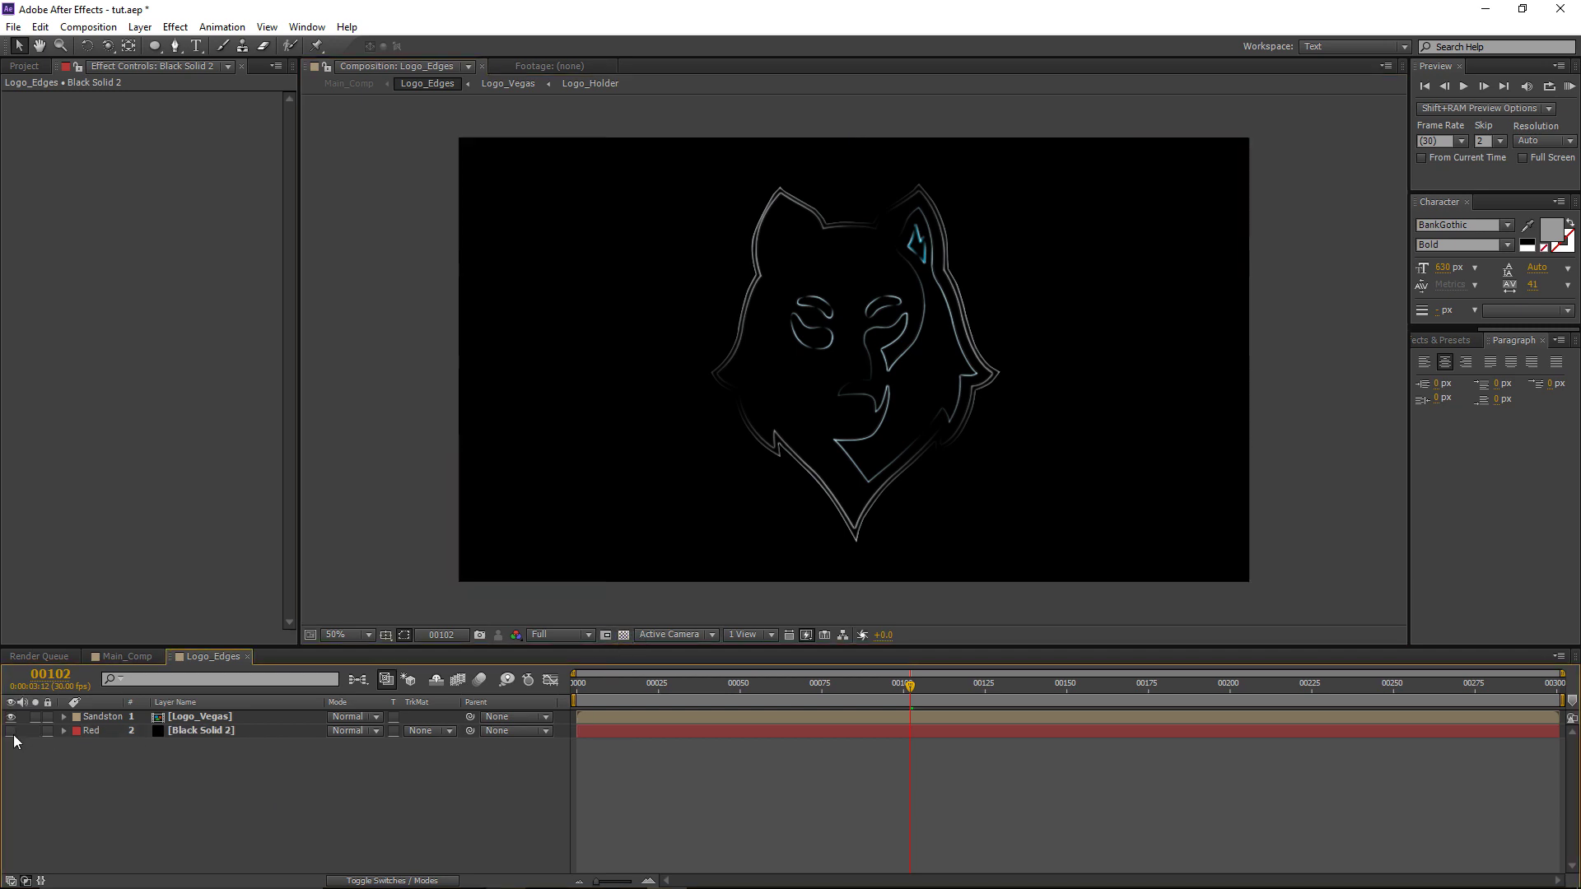
{"action": "left_click", "coordinate": [200, 730]}
{"action": "left_click", "coordinate": [624, 636]}
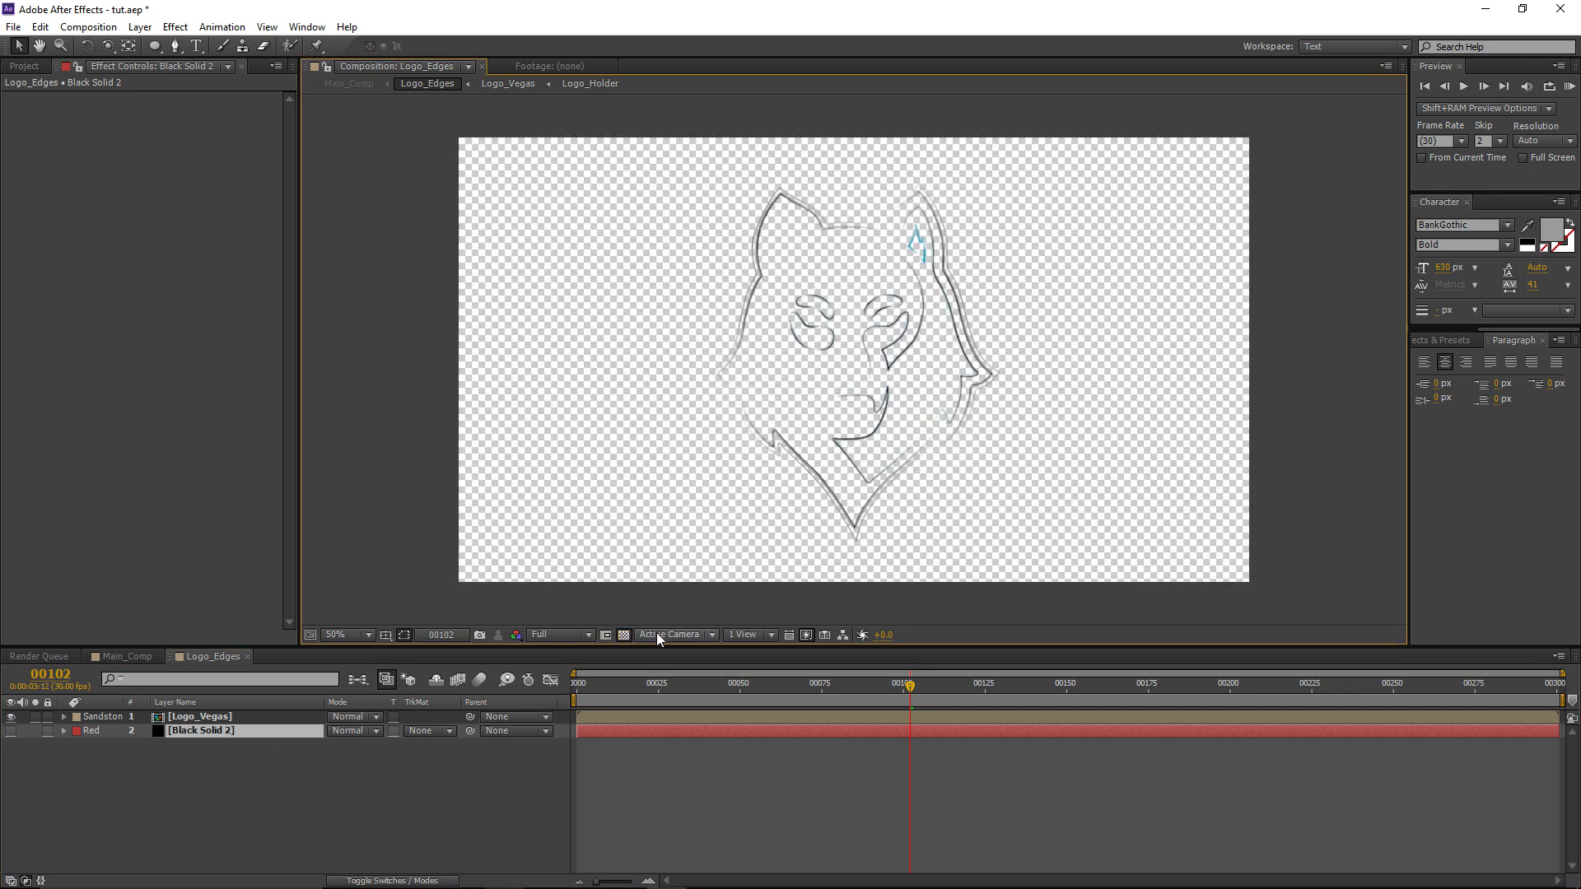
{"action": "left_click", "coordinate": [624, 635]}
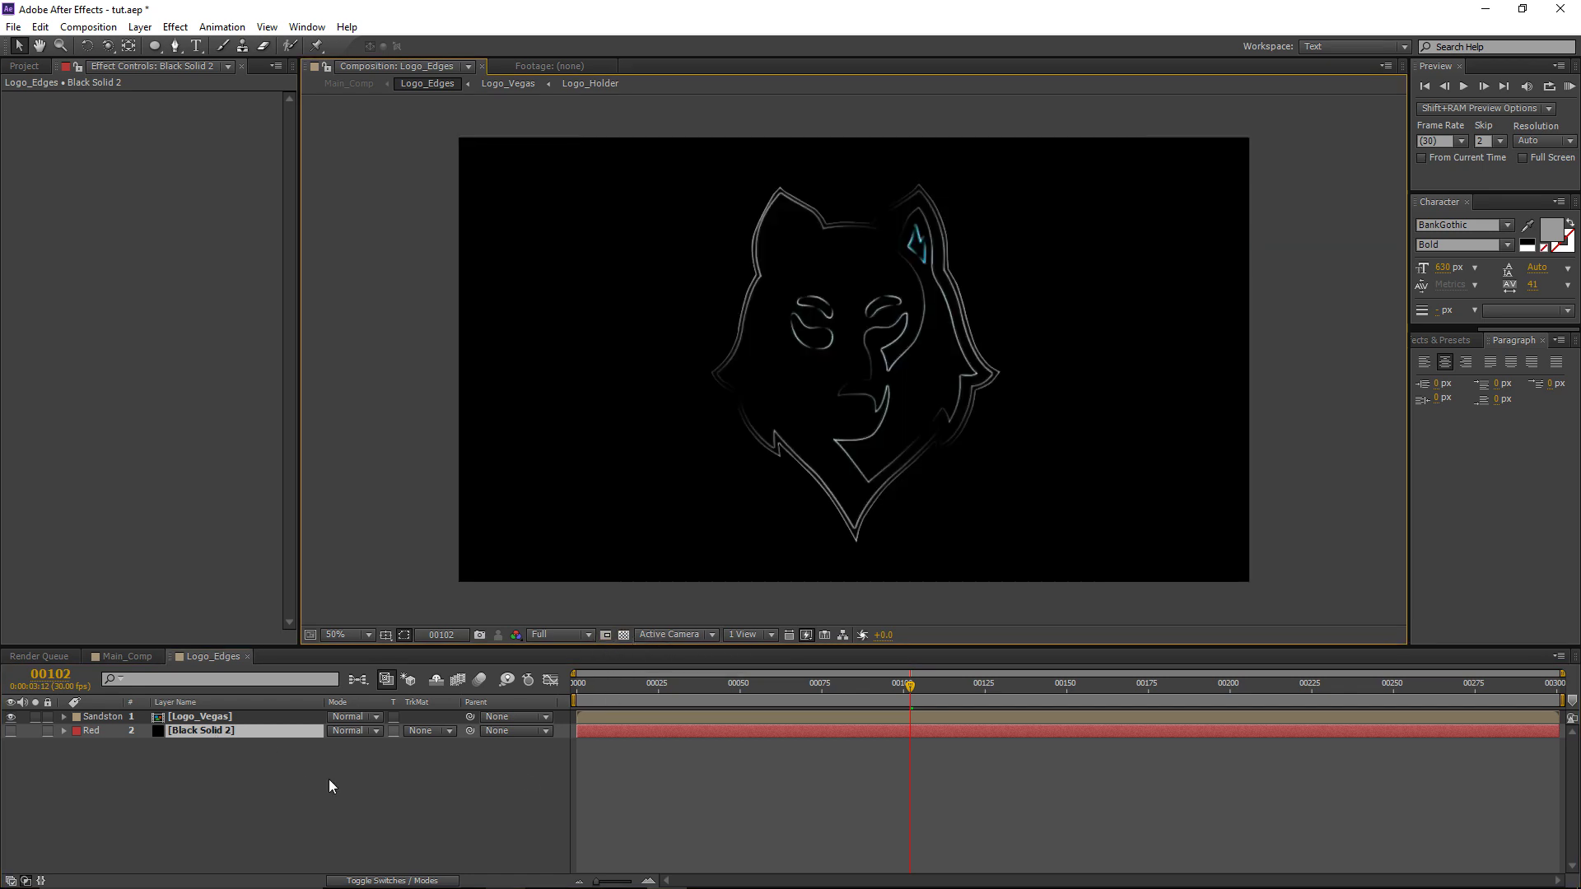
{"action": "left_click", "coordinate": [399, 815]}
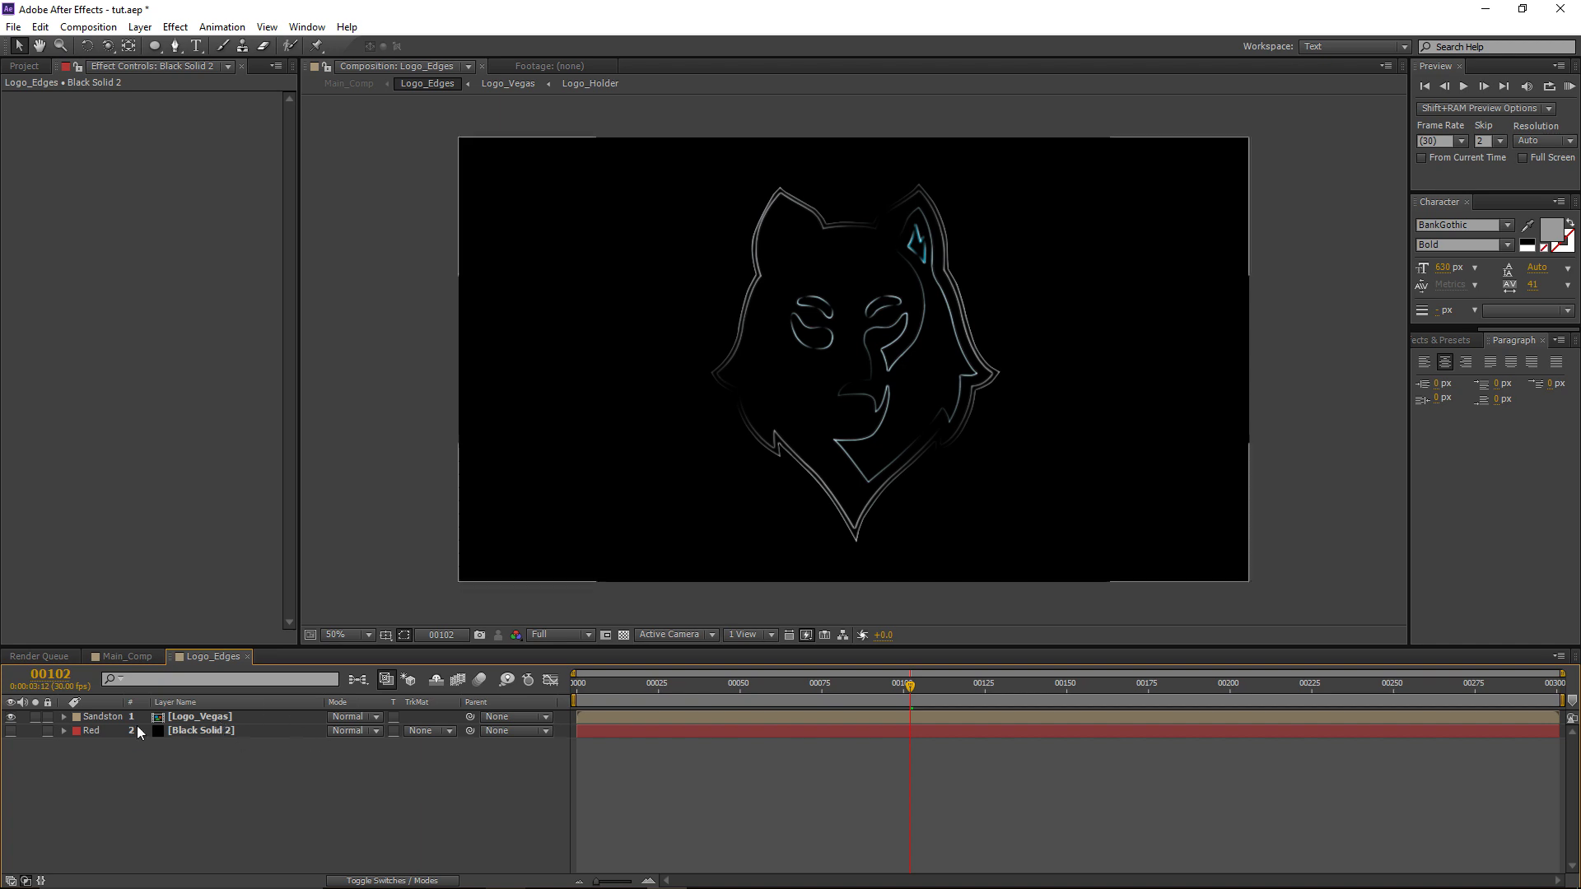
{"action": "left_click", "coordinate": [195, 733]}
{"action": "left_click", "coordinate": [11, 731]}
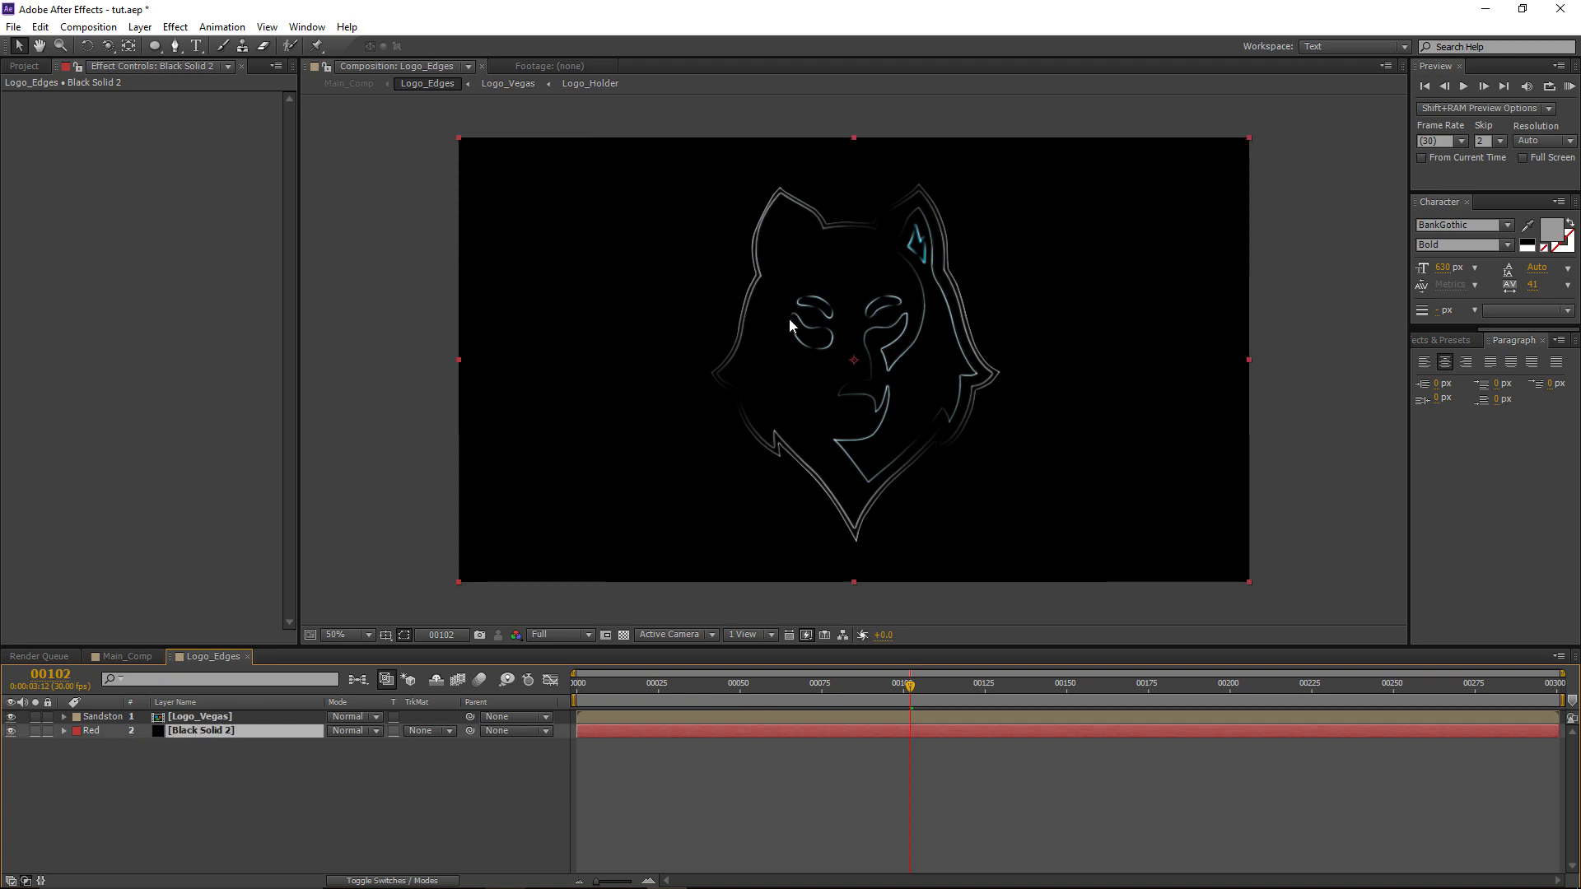
{"action": "left_click", "coordinate": [584, 585]}
{"action": "left_click_drag", "start_coordinate": [900, 689], "coordinate": [864, 699]}
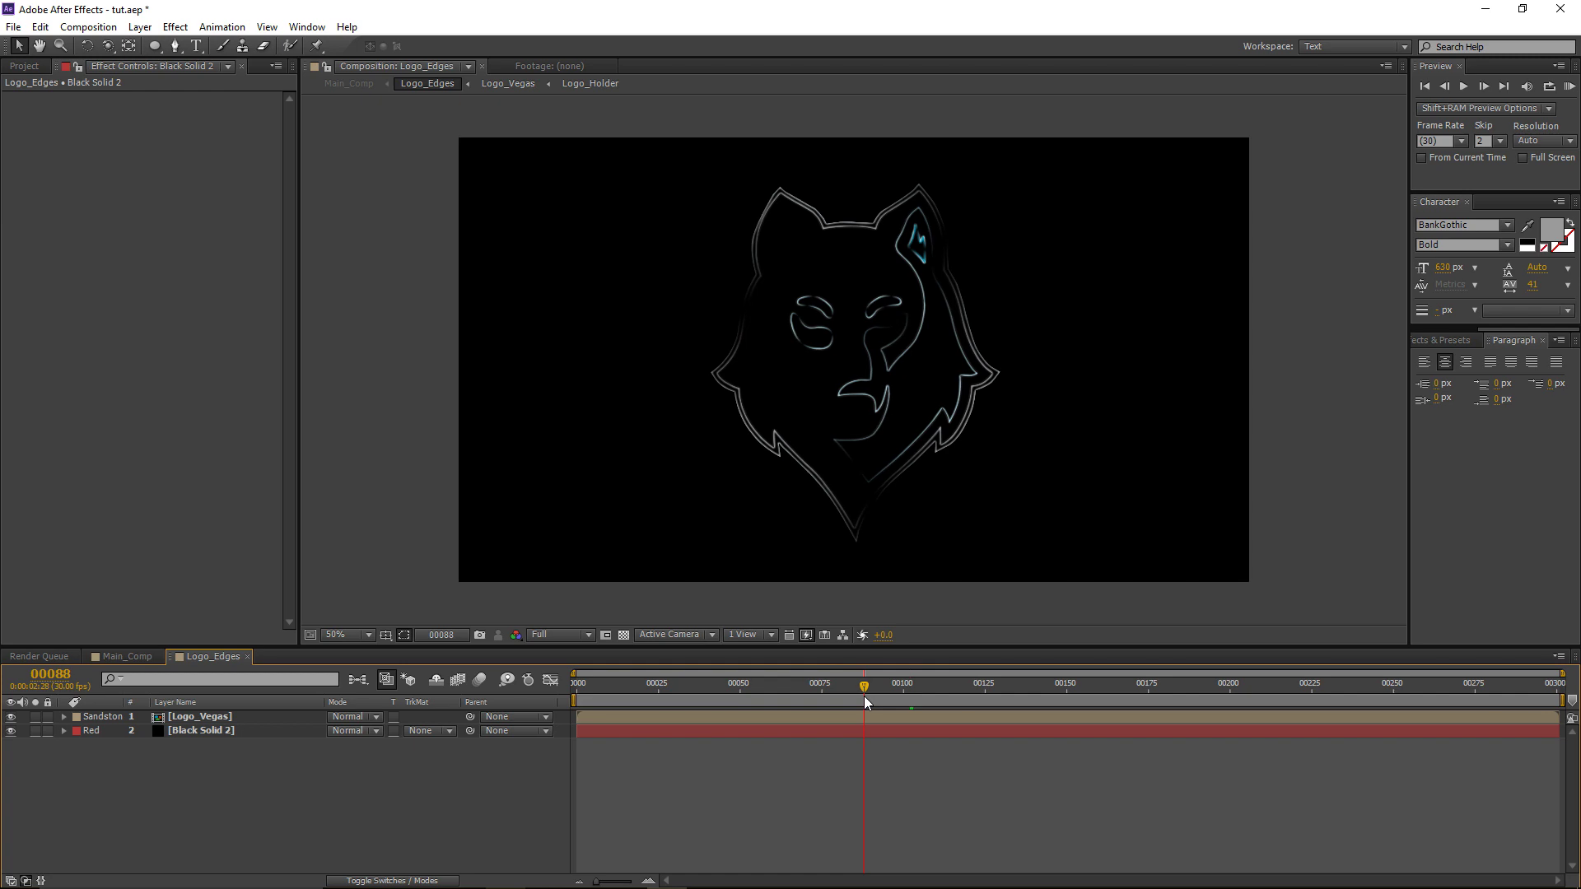
Step: In Main_Comp, set the Logo_Edges layer's blending mode to Add after trying Lighten
{"action": "left_click", "coordinate": [125, 656]}
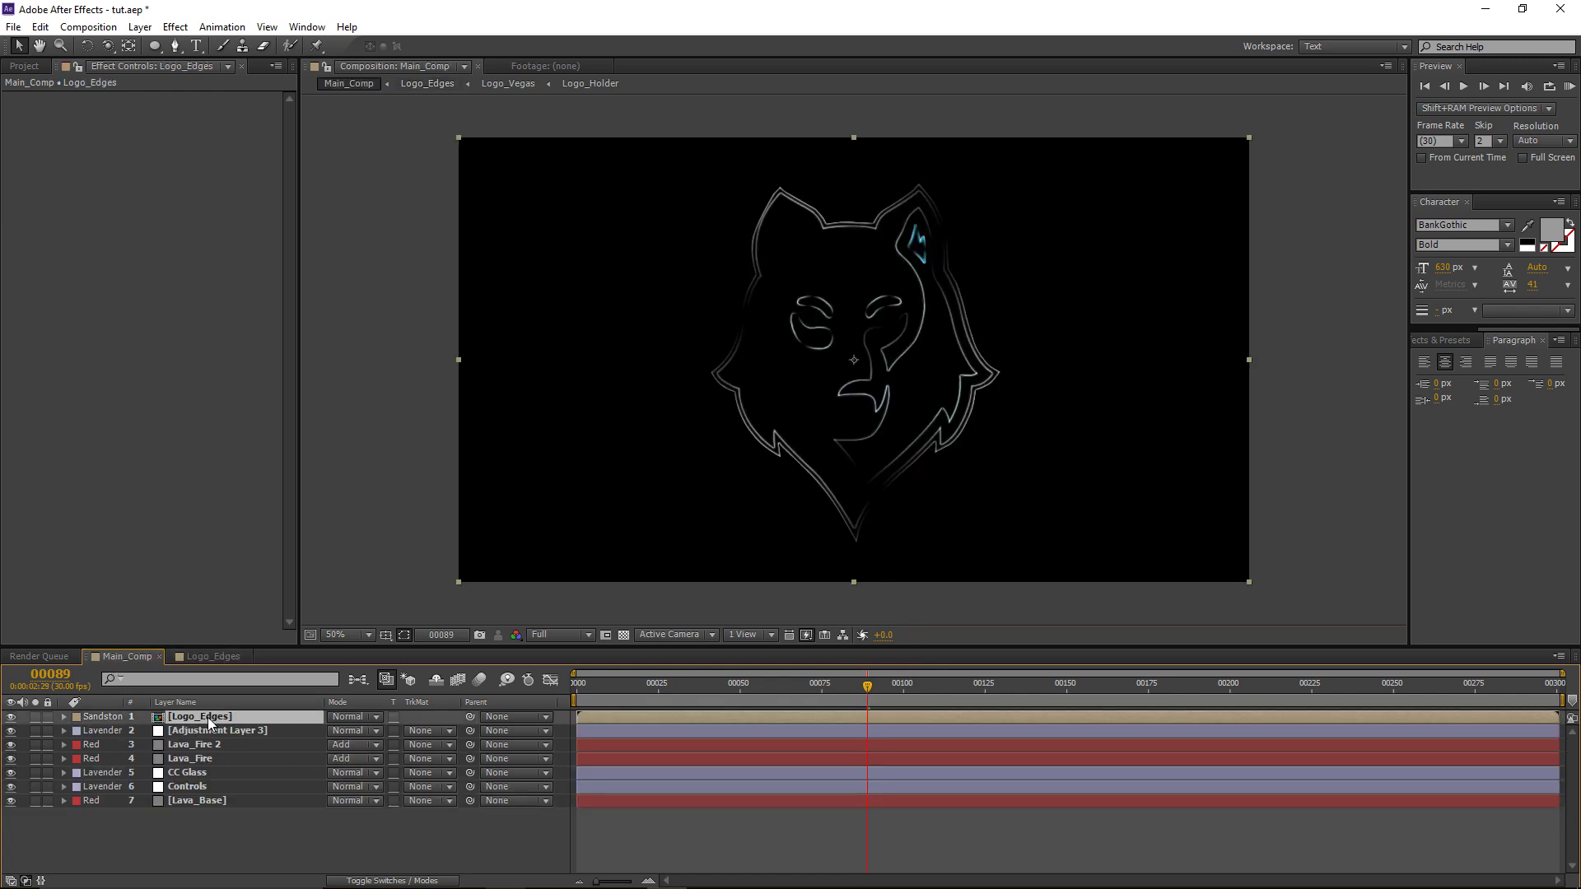
{"action": "left_click", "coordinate": [344, 718]}
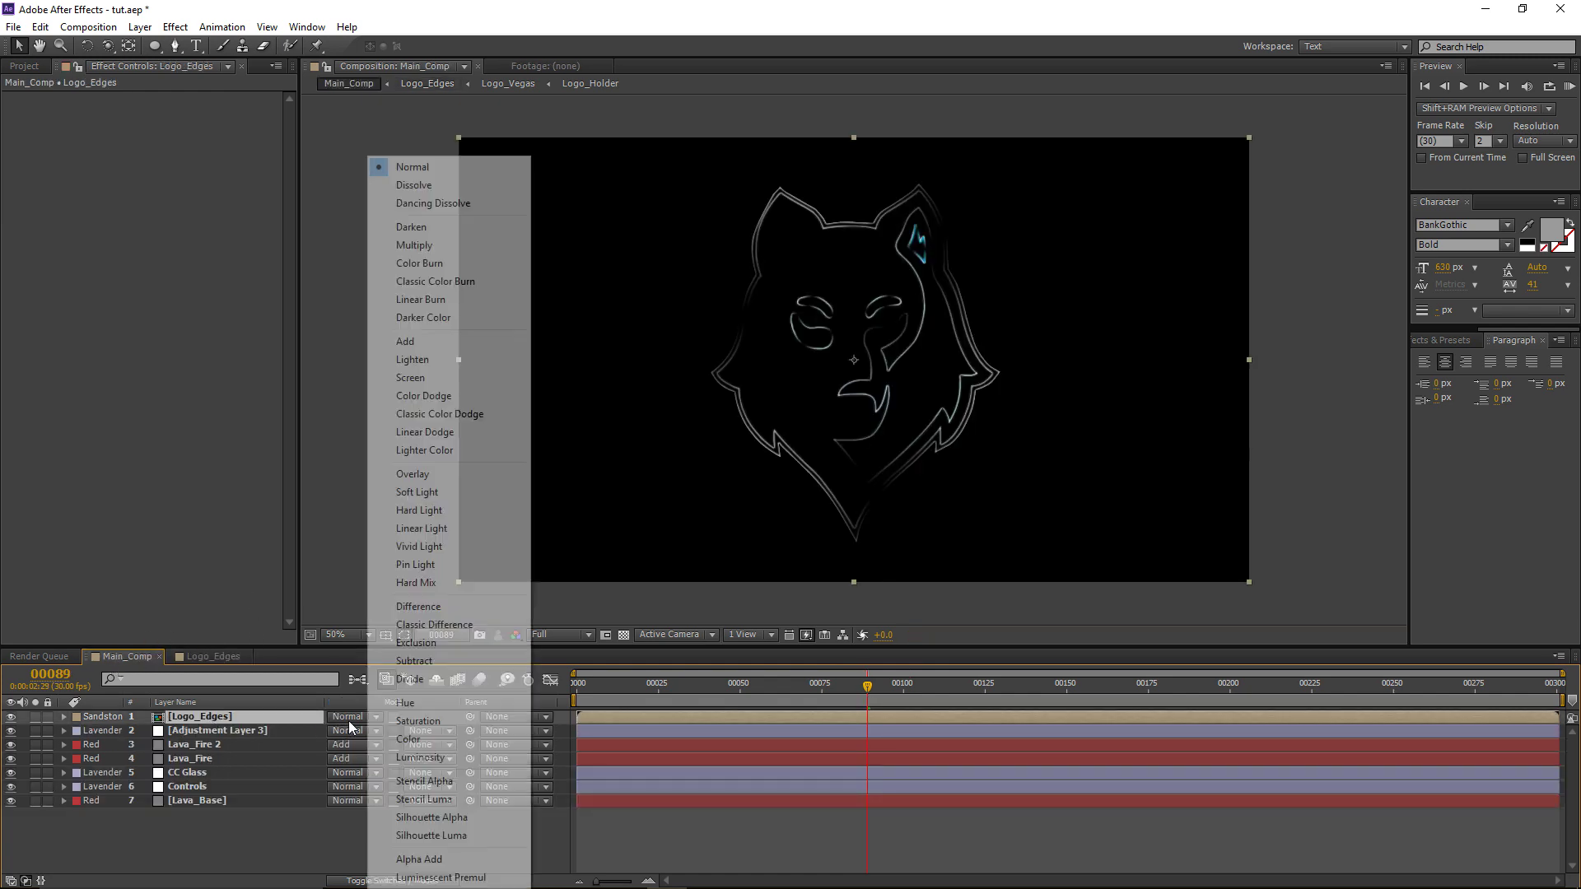
{"action": "left_click", "coordinate": [434, 361]}
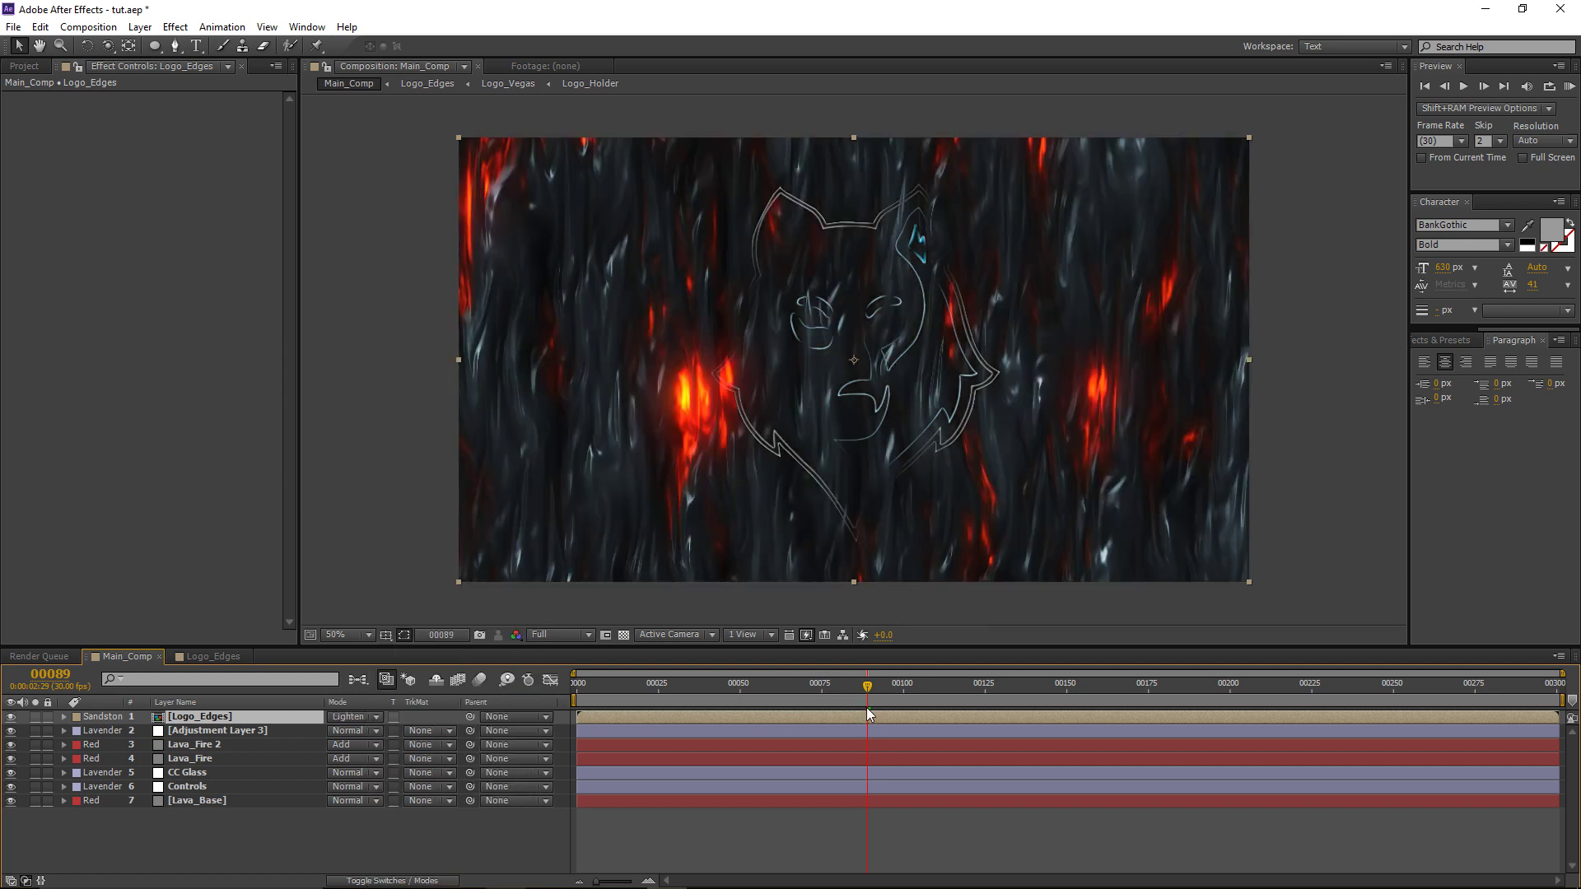
{"action": "left_click_drag", "start_coordinate": [867, 690], "coordinate": [917, 690]}
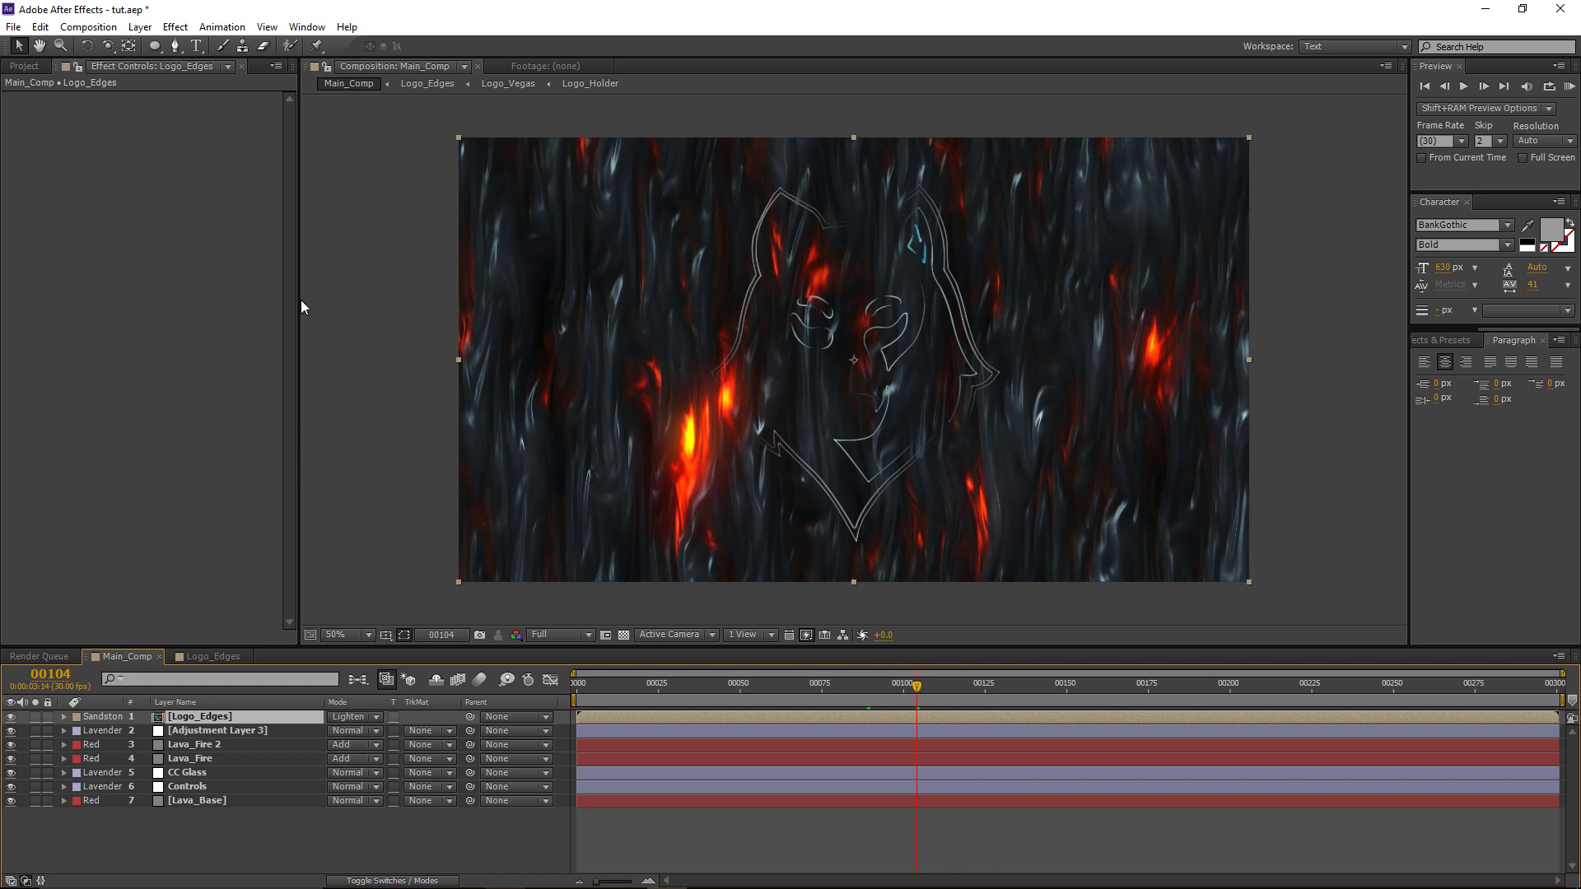
{"action": "left_click", "coordinate": [339, 720]}
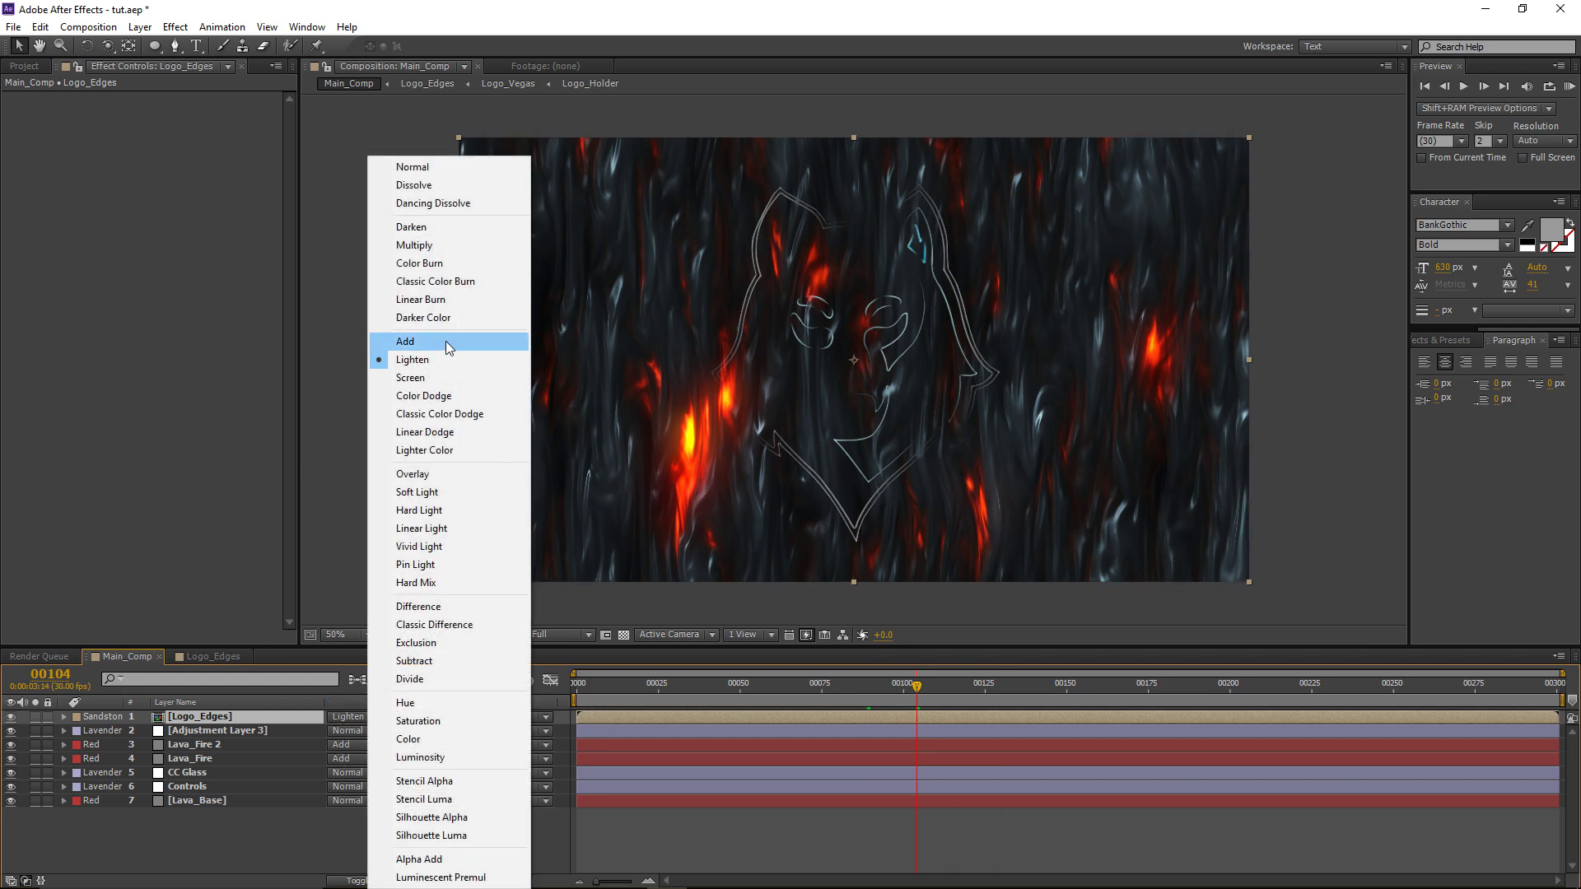
{"action": "left_click", "coordinate": [446, 341]}
Step: Apply Fractal Noise to Logo_Edges, solo the layer, and set the effect's Blending Mode to Multiply
{"action": "left_click", "coordinate": [175, 26]}
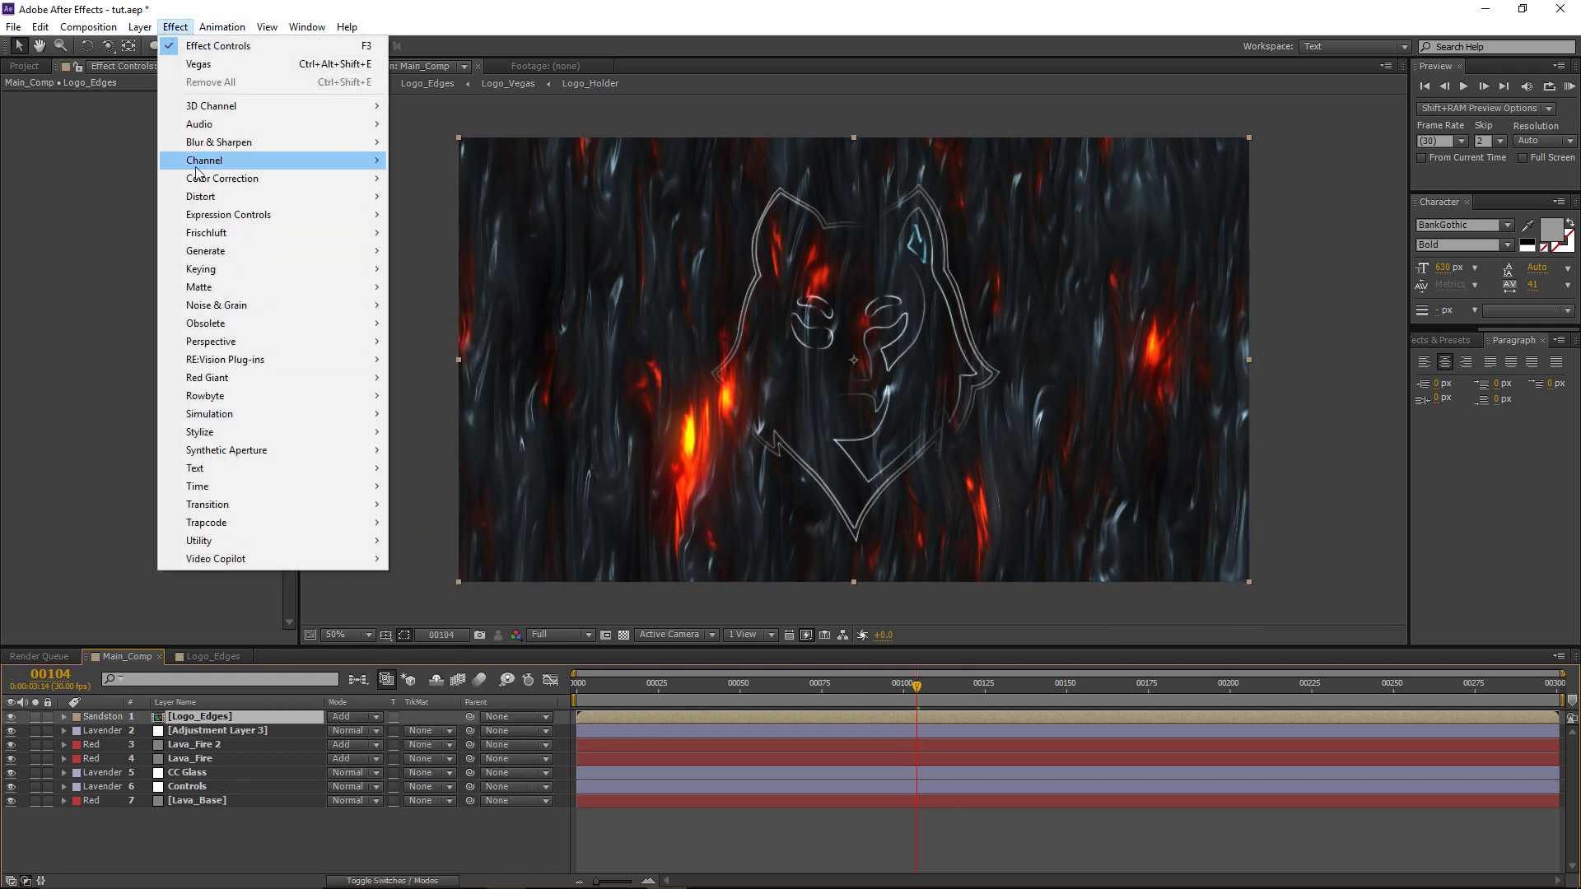
{"action": "mouse_move", "coordinate": [224, 307]}
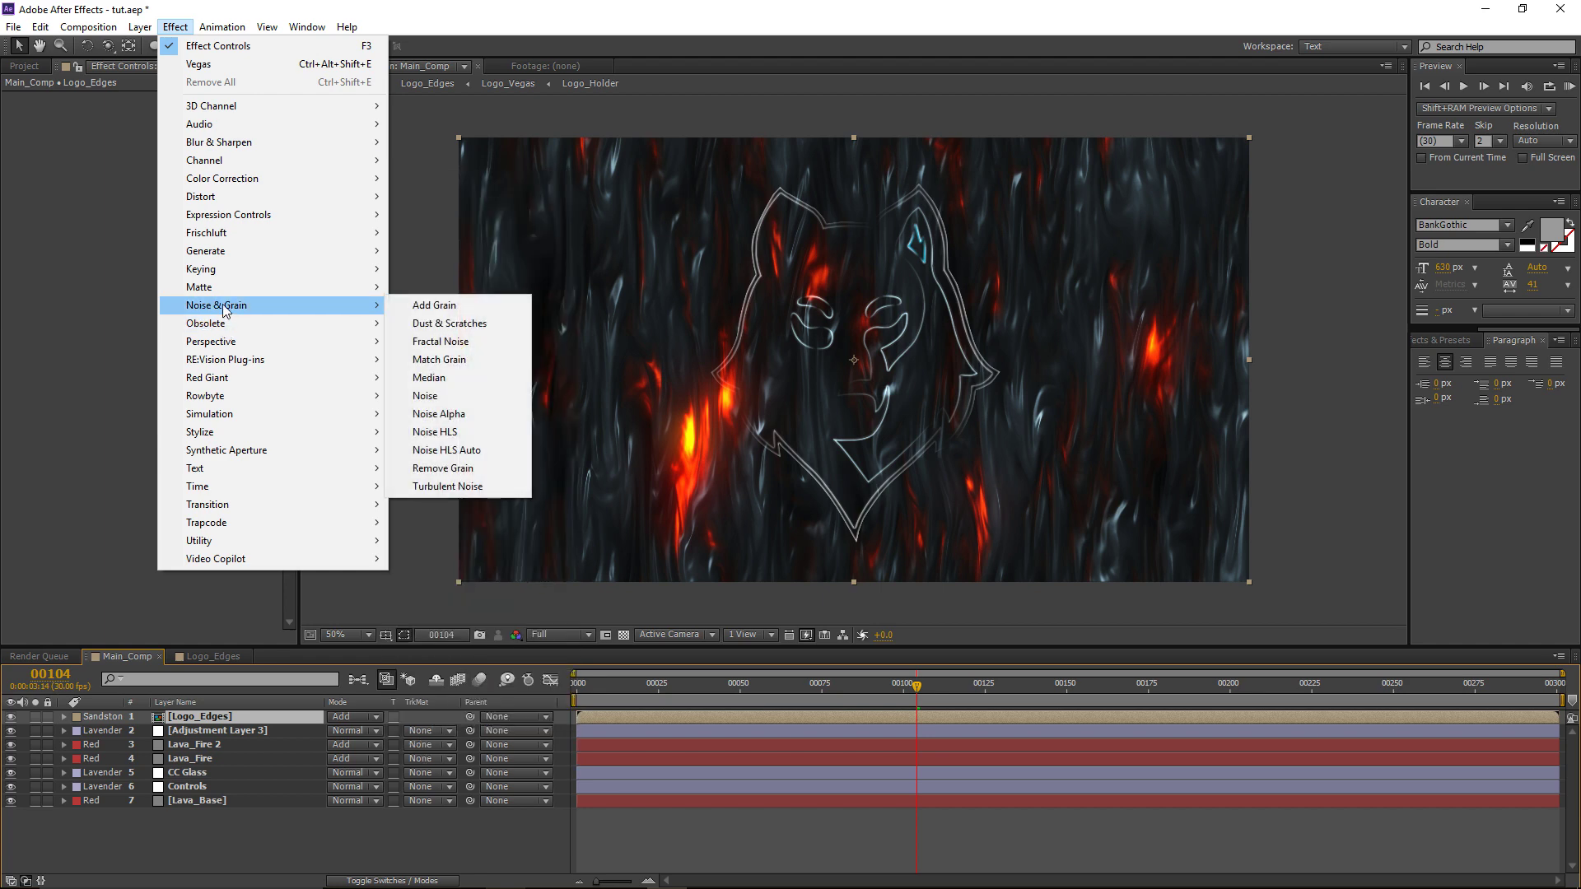
{"action": "left_click", "coordinate": [477, 338]}
{"action": "left_click", "coordinate": [35, 716]}
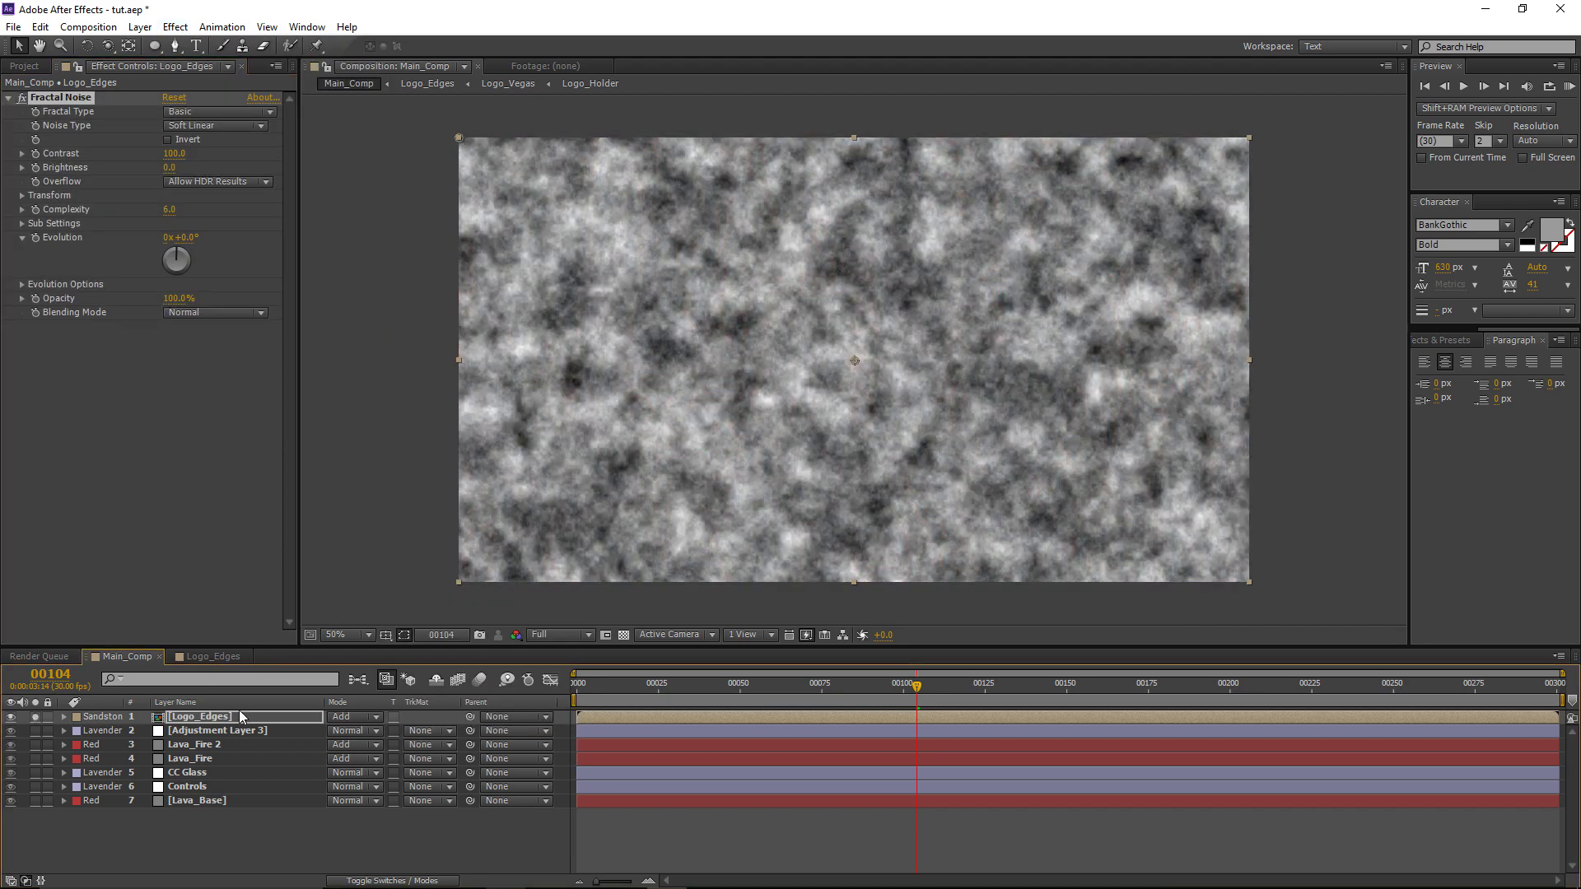
{"action": "left_click", "coordinate": [186, 312]}
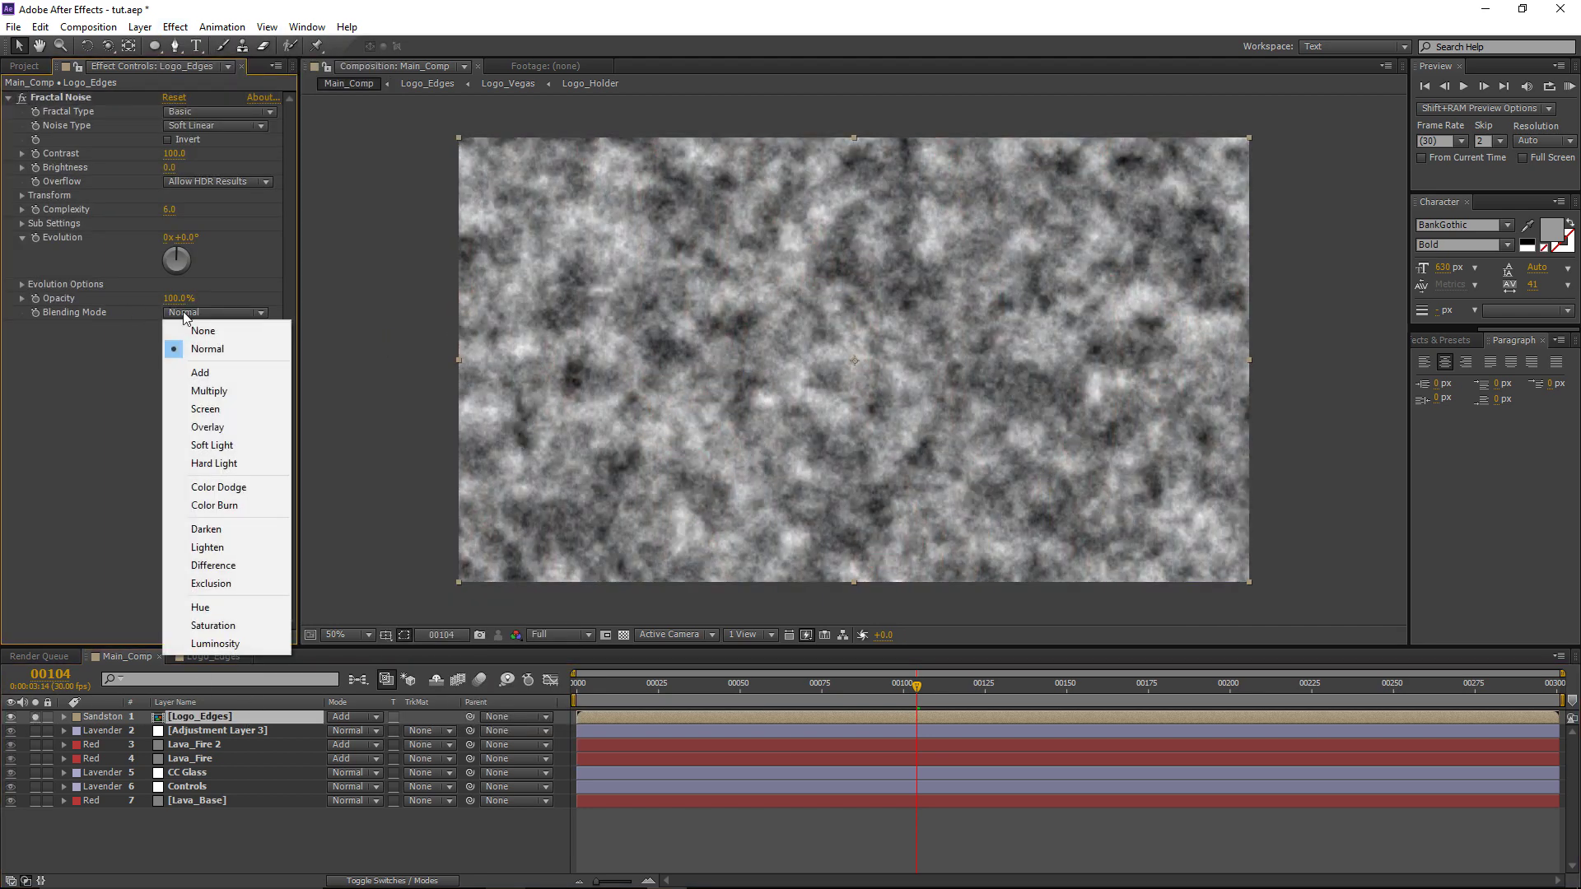
{"action": "left_click", "coordinate": [225, 387]}
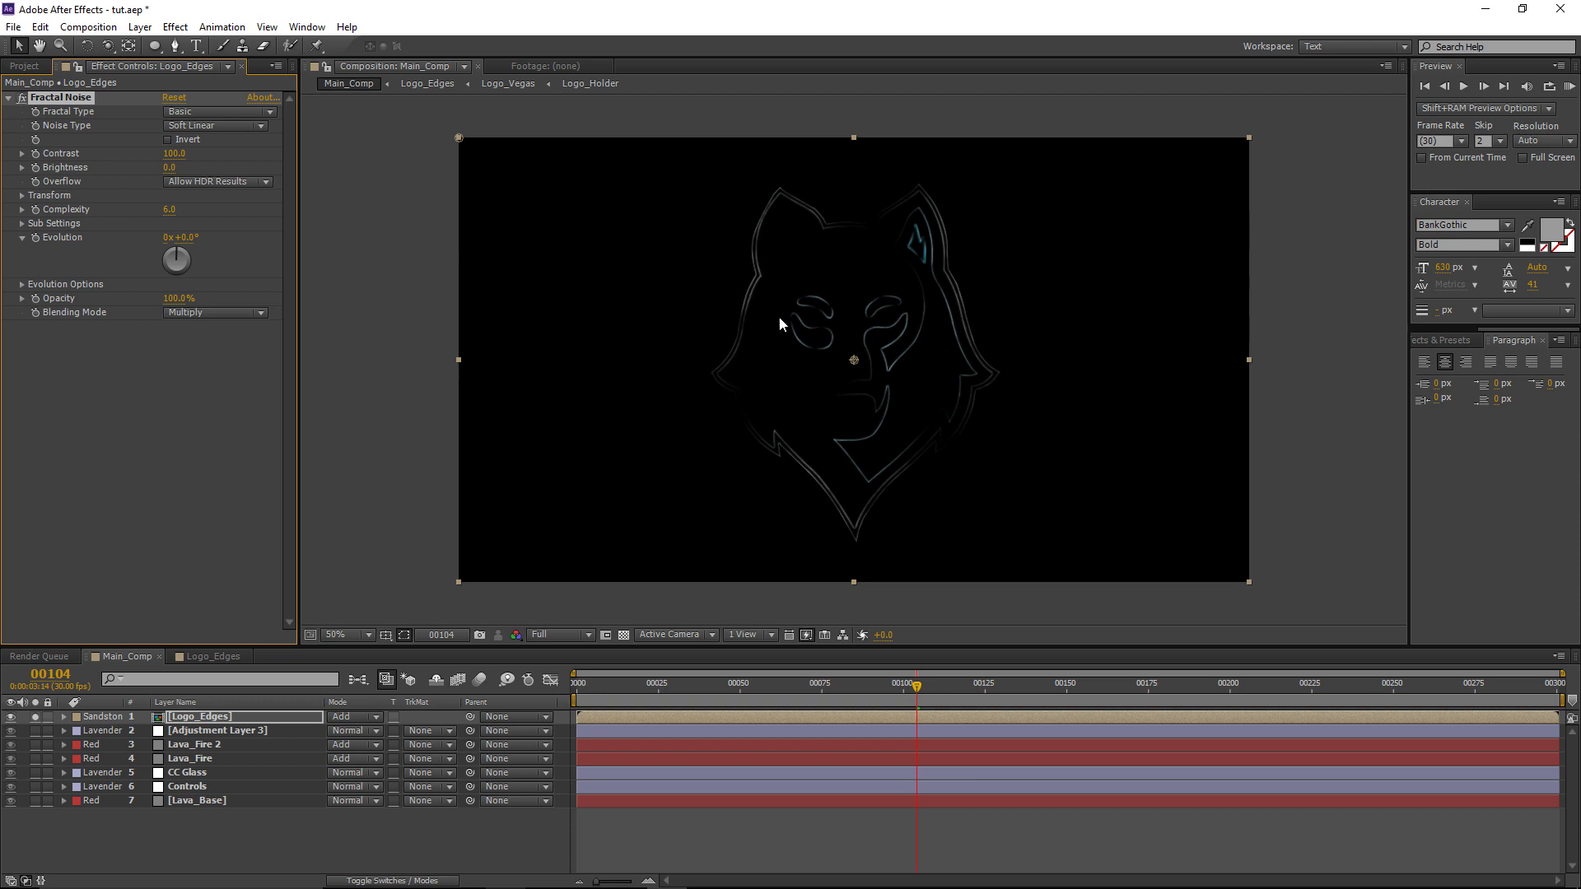
Step: Raise the Fractal Noise Contrast strongly to break up the outlines, trying a Brightness of -21 and settling on 0
{"action": "scroll", "coordinate": [780, 322], "scroll_direction": "up", "scroll_amount": 2}
{"action": "scroll", "coordinate": [728, 320], "scroll_direction": "down", "scroll_amount": 2}
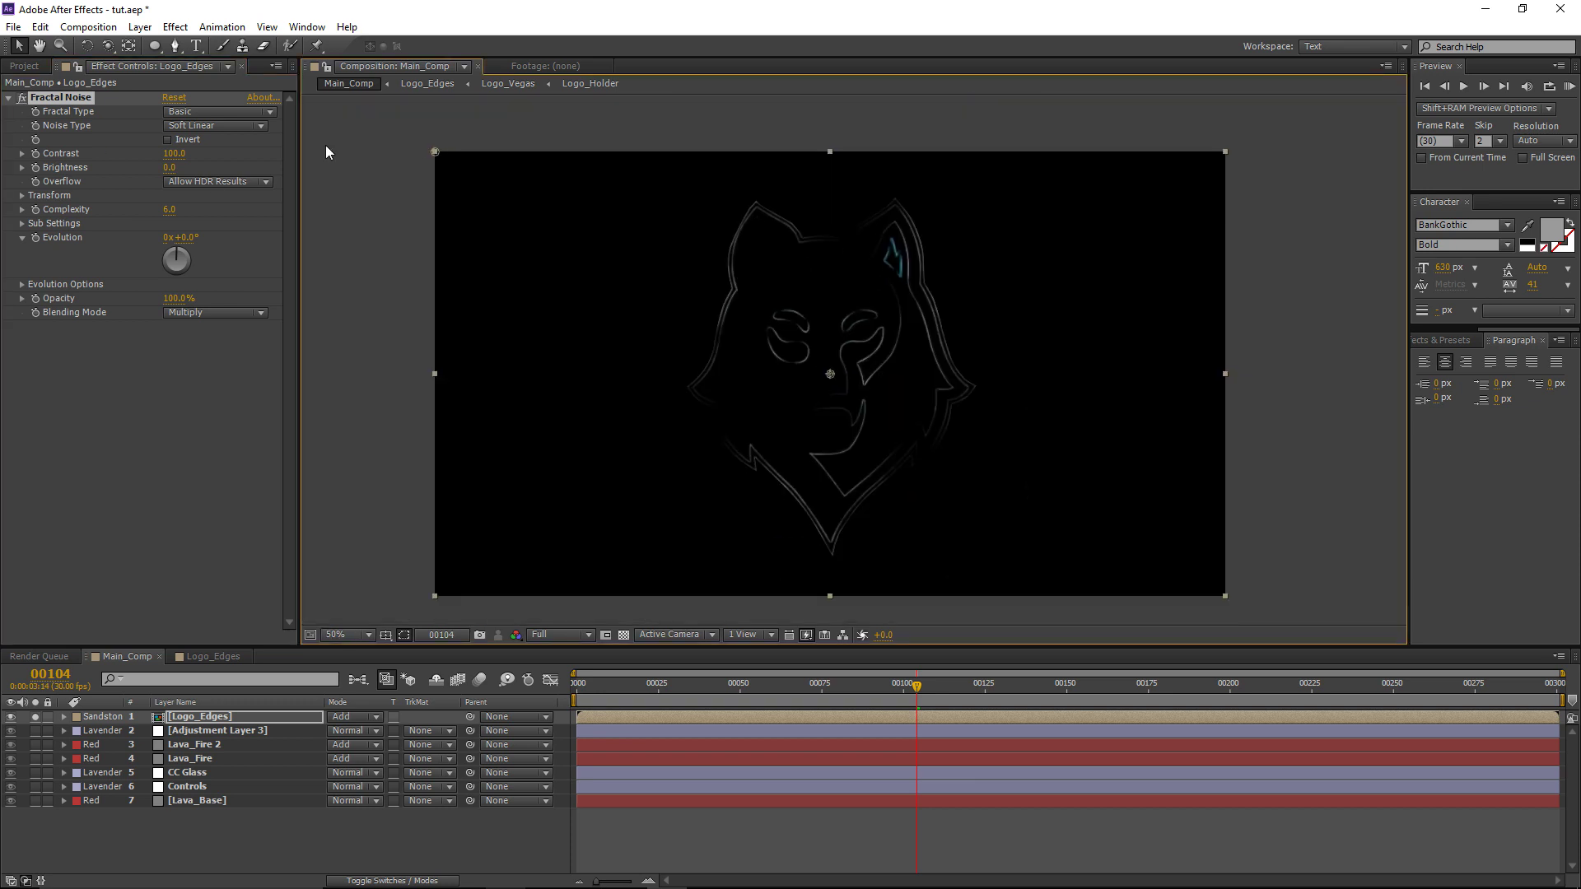
{"action": "left_click_drag", "start_coordinate": [171, 167], "coordinate": [298, 158]}
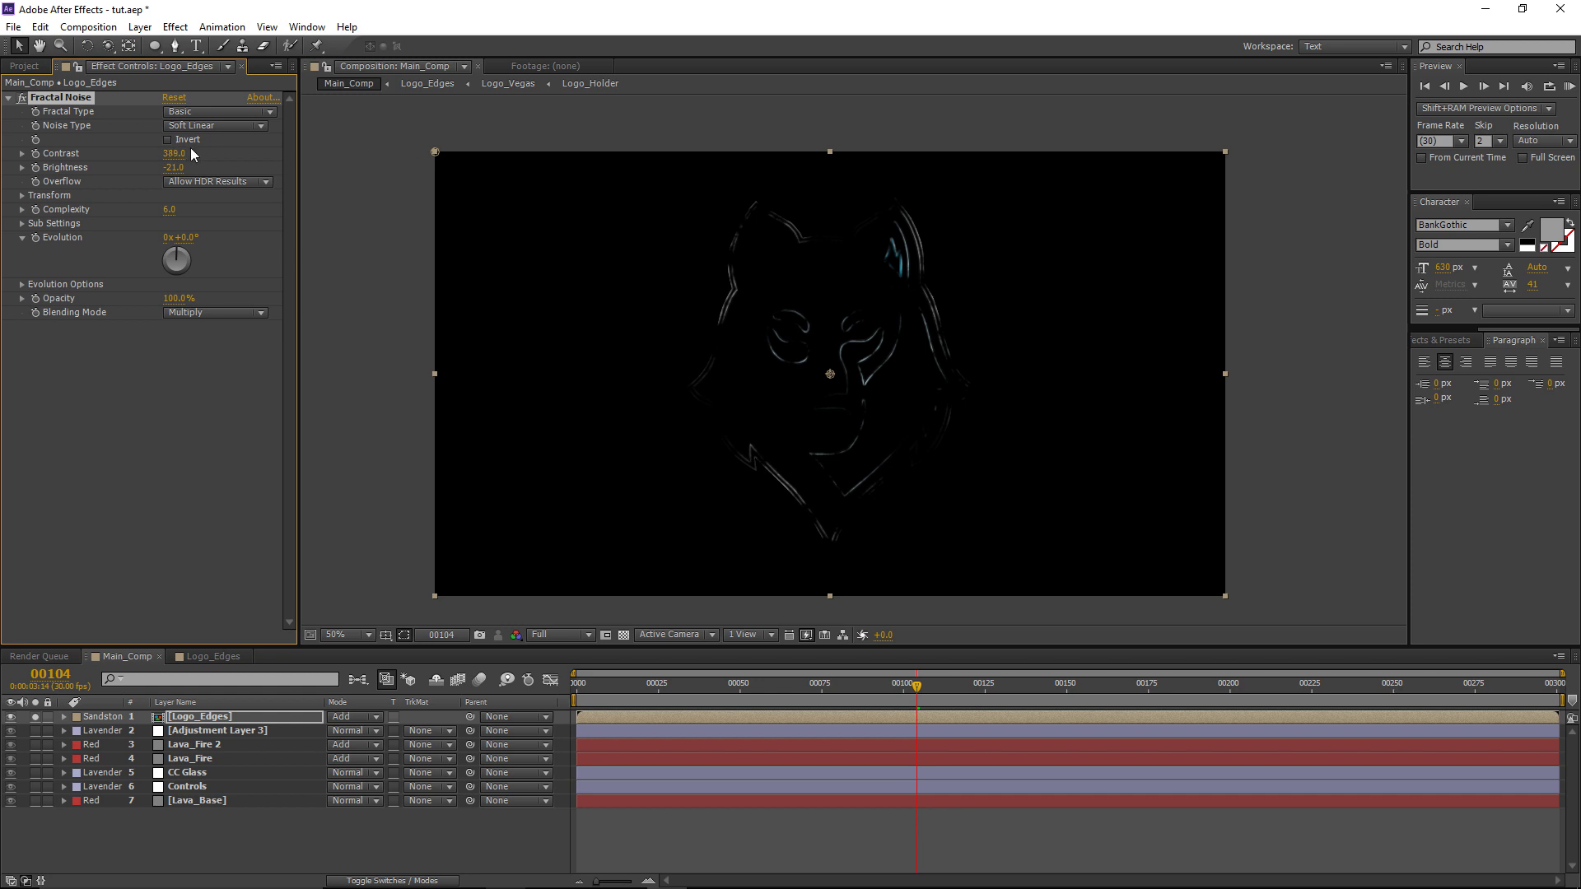
{"action": "left_click_drag", "start_coordinate": [176, 154], "coordinate": [157, 154]}
{"action": "left_click_drag", "start_coordinate": [175, 168], "coordinate": [189, 167]}
Step: Apply Tritone to Logo_Edges and set its Midtones to a fully saturated, bright orange-red
{"action": "left_click", "coordinate": [176, 26]}
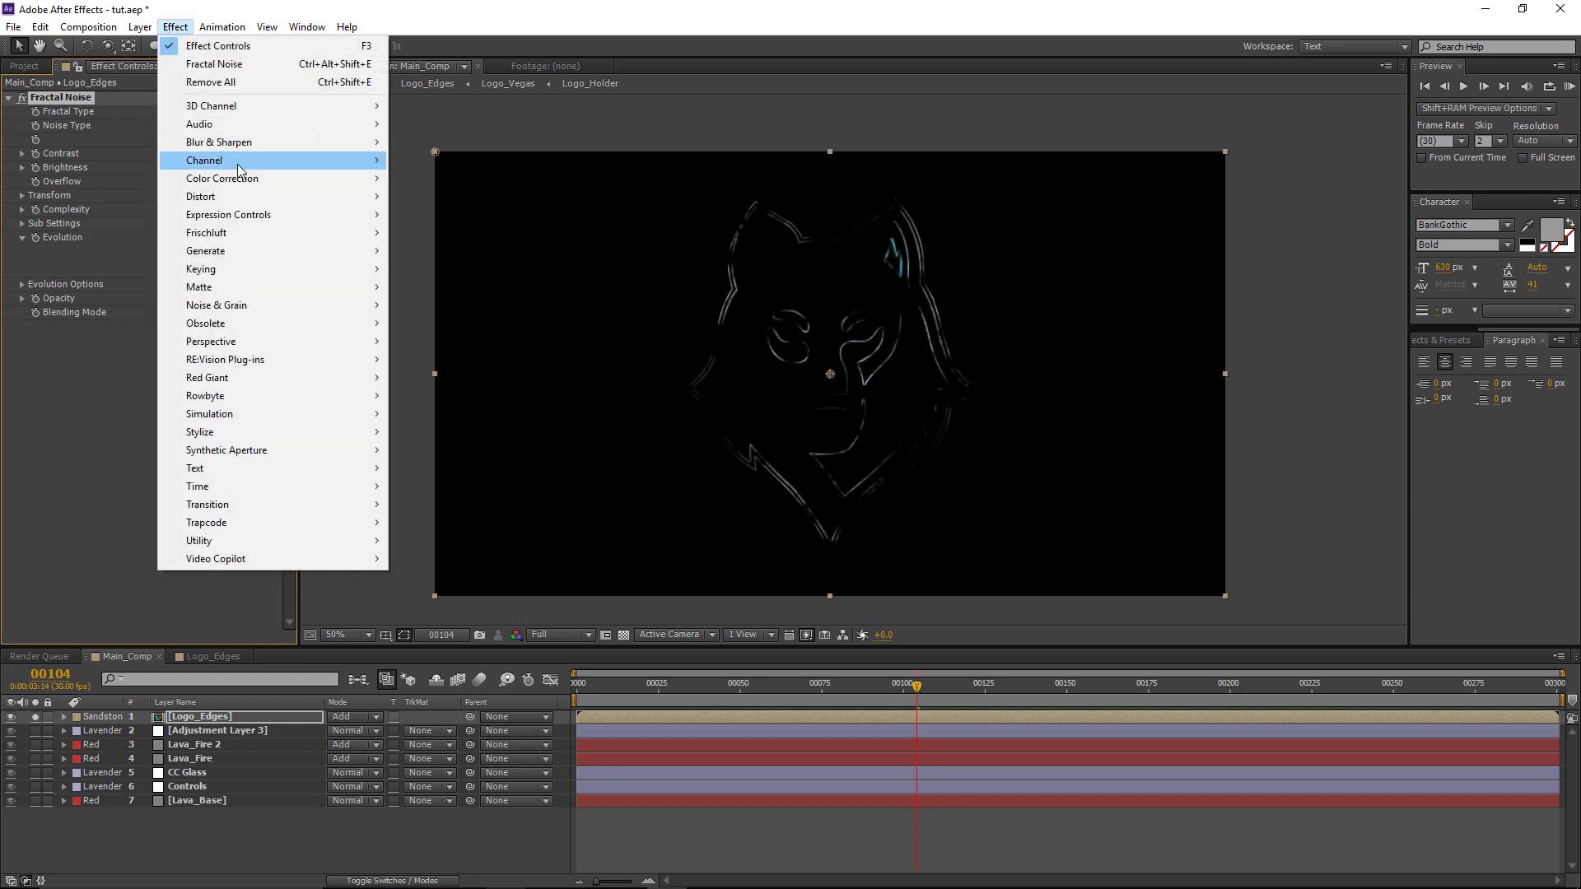
{"action": "mouse_move", "coordinate": [243, 180]}
{"action": "left_click", "coordinate": [474, 742]}
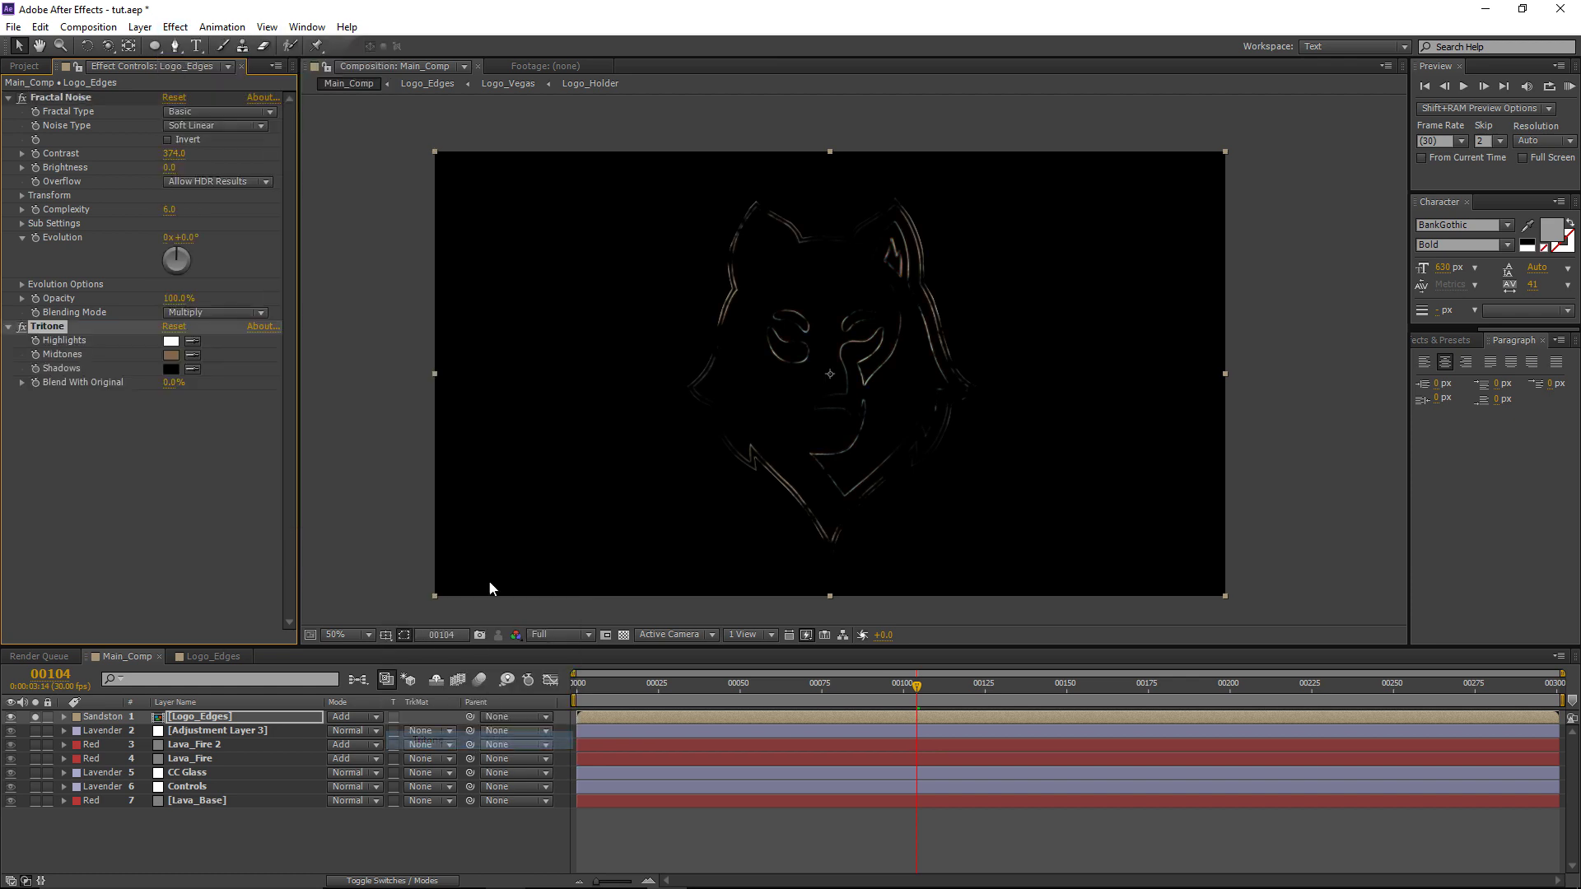
{"action": "left_click", "coordinate": [173, 356]}
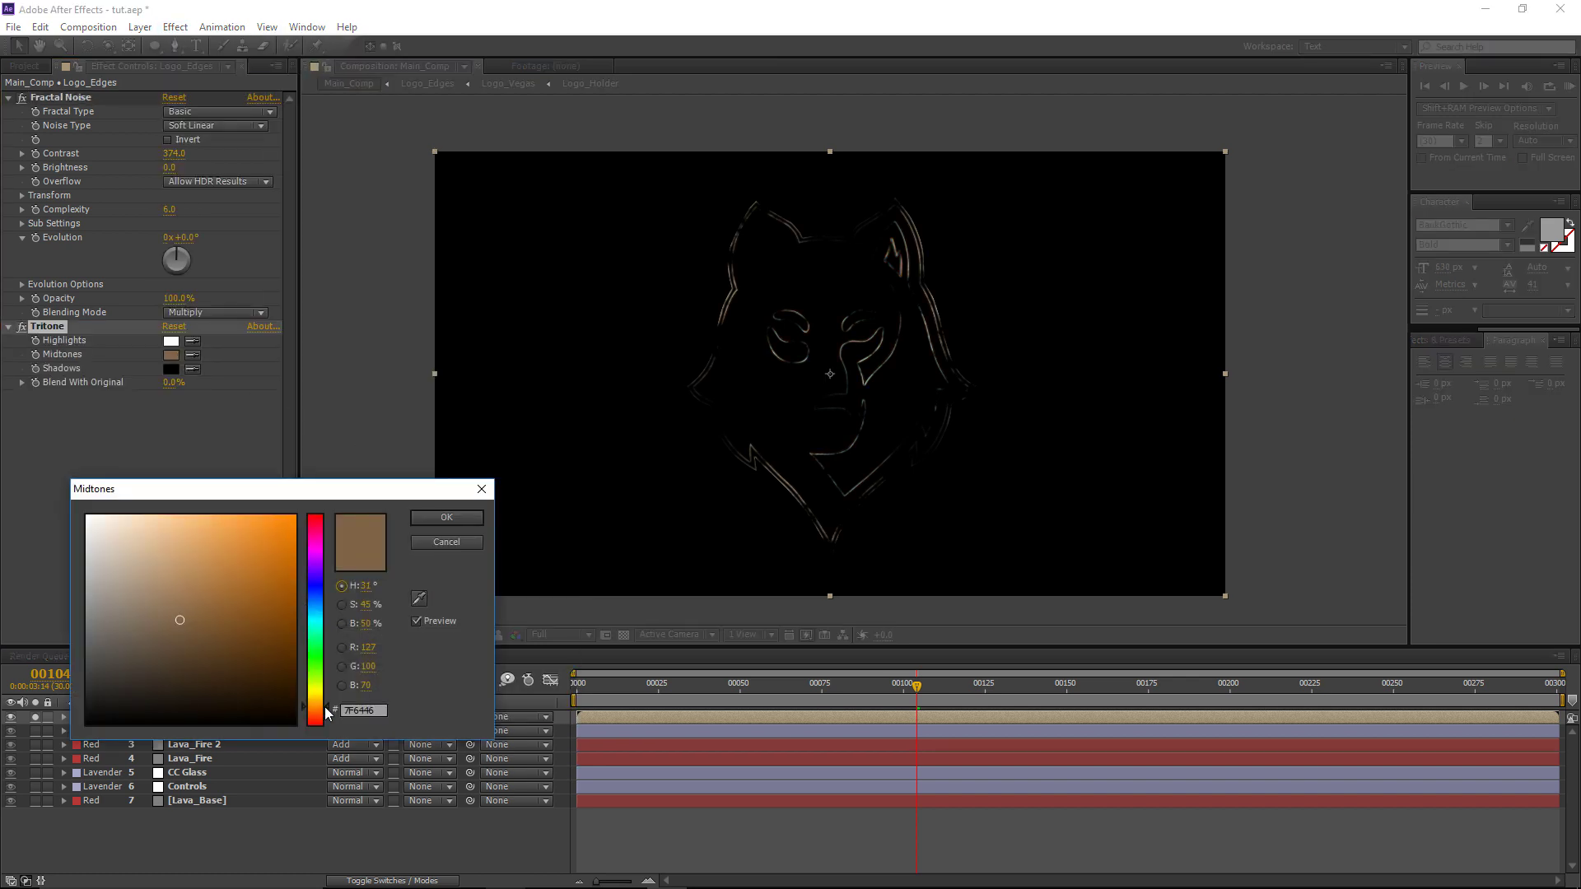
{"action": "left_click_drag", "start_coordinate": [224, 610], "coordinate": [359, 513]}
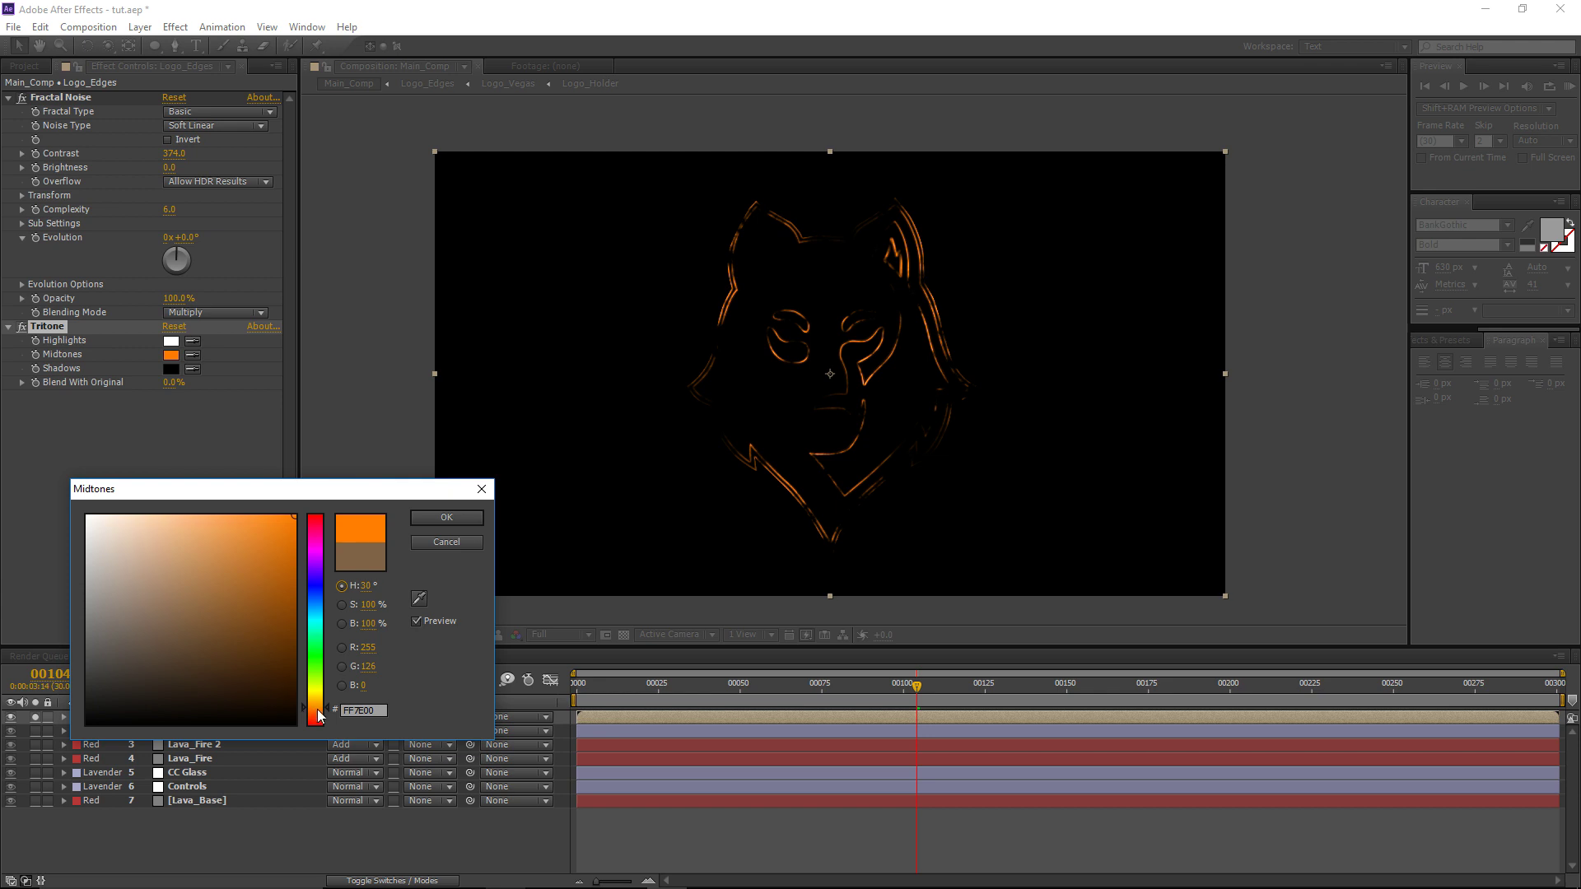
{"action": "left_click_drag", "start_coordinate": [320, 716], "coordinate": [321, 721]}
{"action": "left_click", "coordinate": [443, 519]}
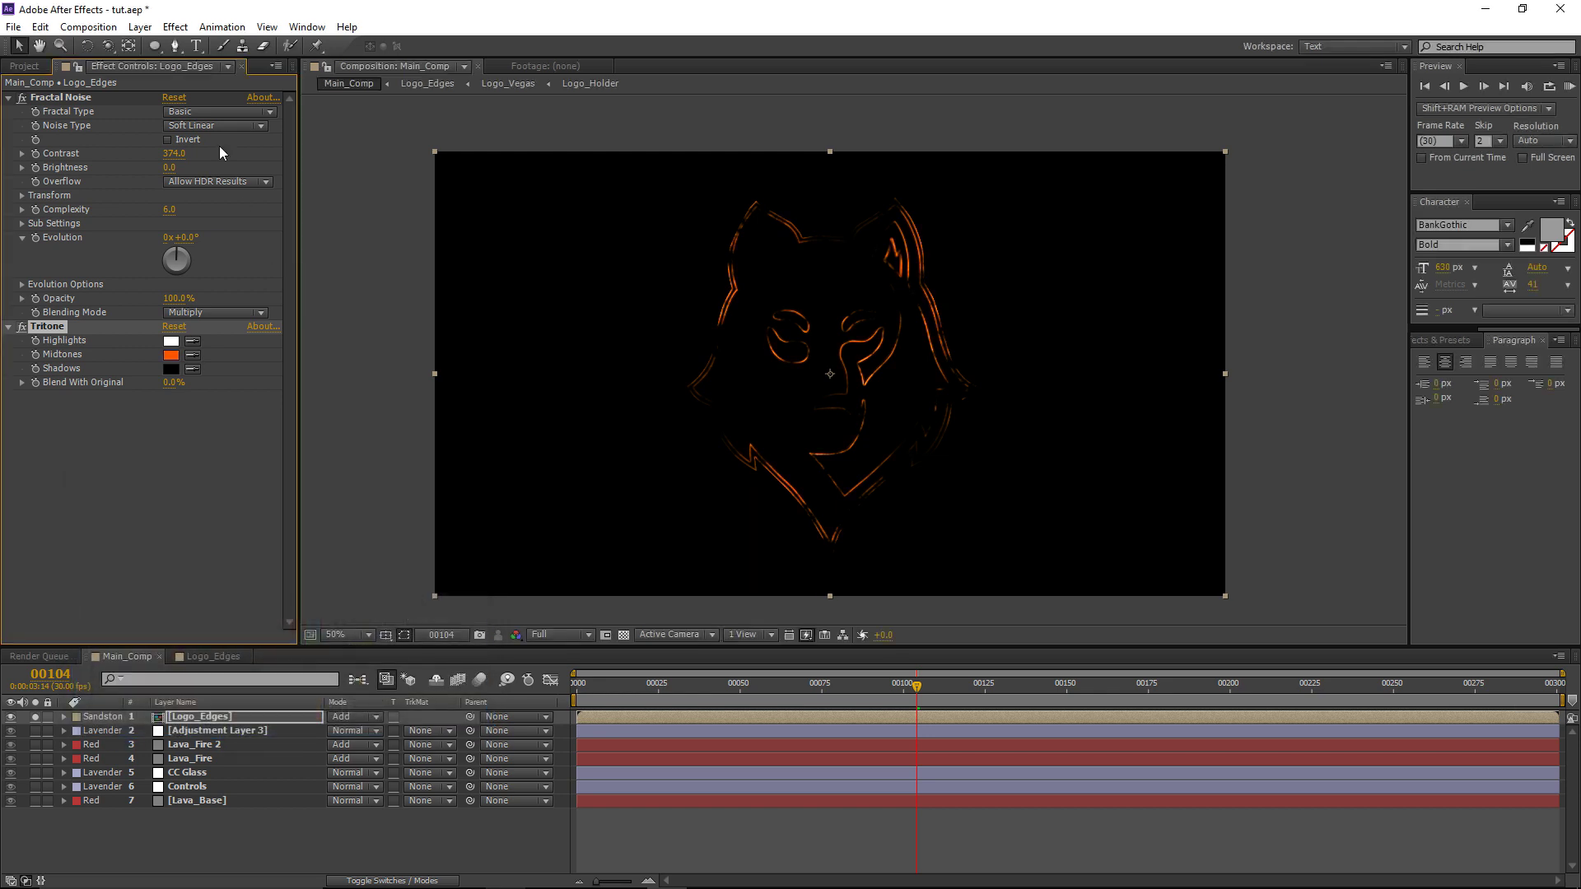
Step: Apply Curves to Logo_Edges and shape an S-curve with raised highlights and slightly lowered shadows
{"action": "left_click", "coordinate": [175, 27]}
{"action": "mouse_move", "coordinate": [264, 178]}
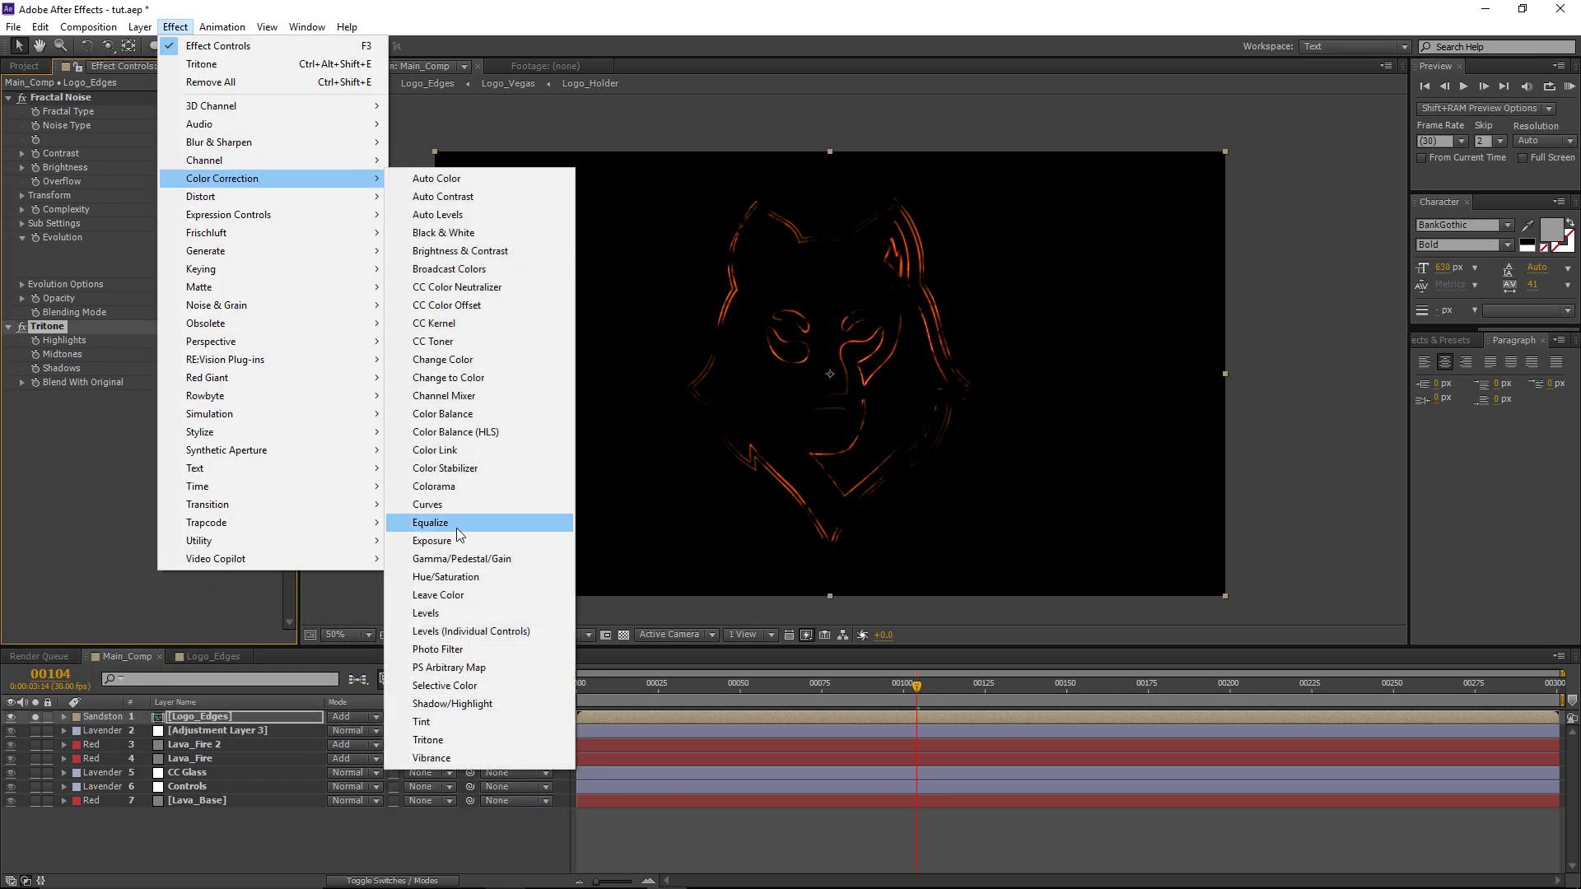
{"action": "left_click", "coordinate": [437, 504]}
{"action": "left_click_drag", "start_coordinate": [143, 476], "coordinate": [130, 468]}
{"action": "left_click_drag", "start_coordinate": [75, 534], "coordinate": [67, 553]}
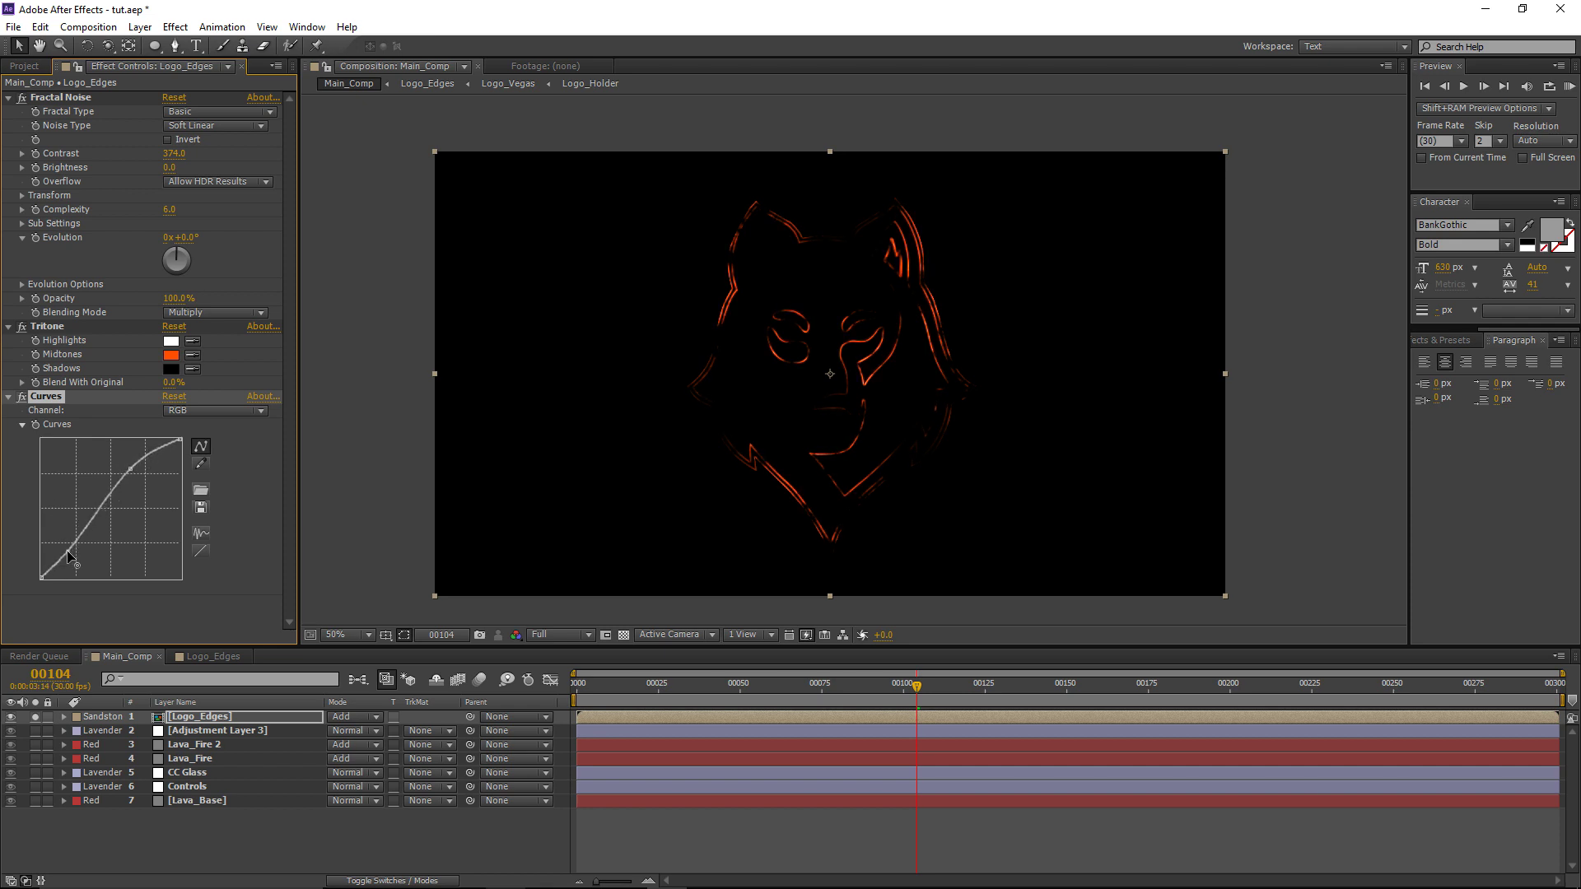
{"action": "left_click_drag", "start_coordinate": [130, 468], "coordinate": [126, 471]}
Step: Add two Glow effects to Logo_Edges, enlarging the Glow Radius of the second one
{"action": "left_click", "coordinate": [176, 26]}
{"action": "mouse_move", "coordinate": [247, 432]}
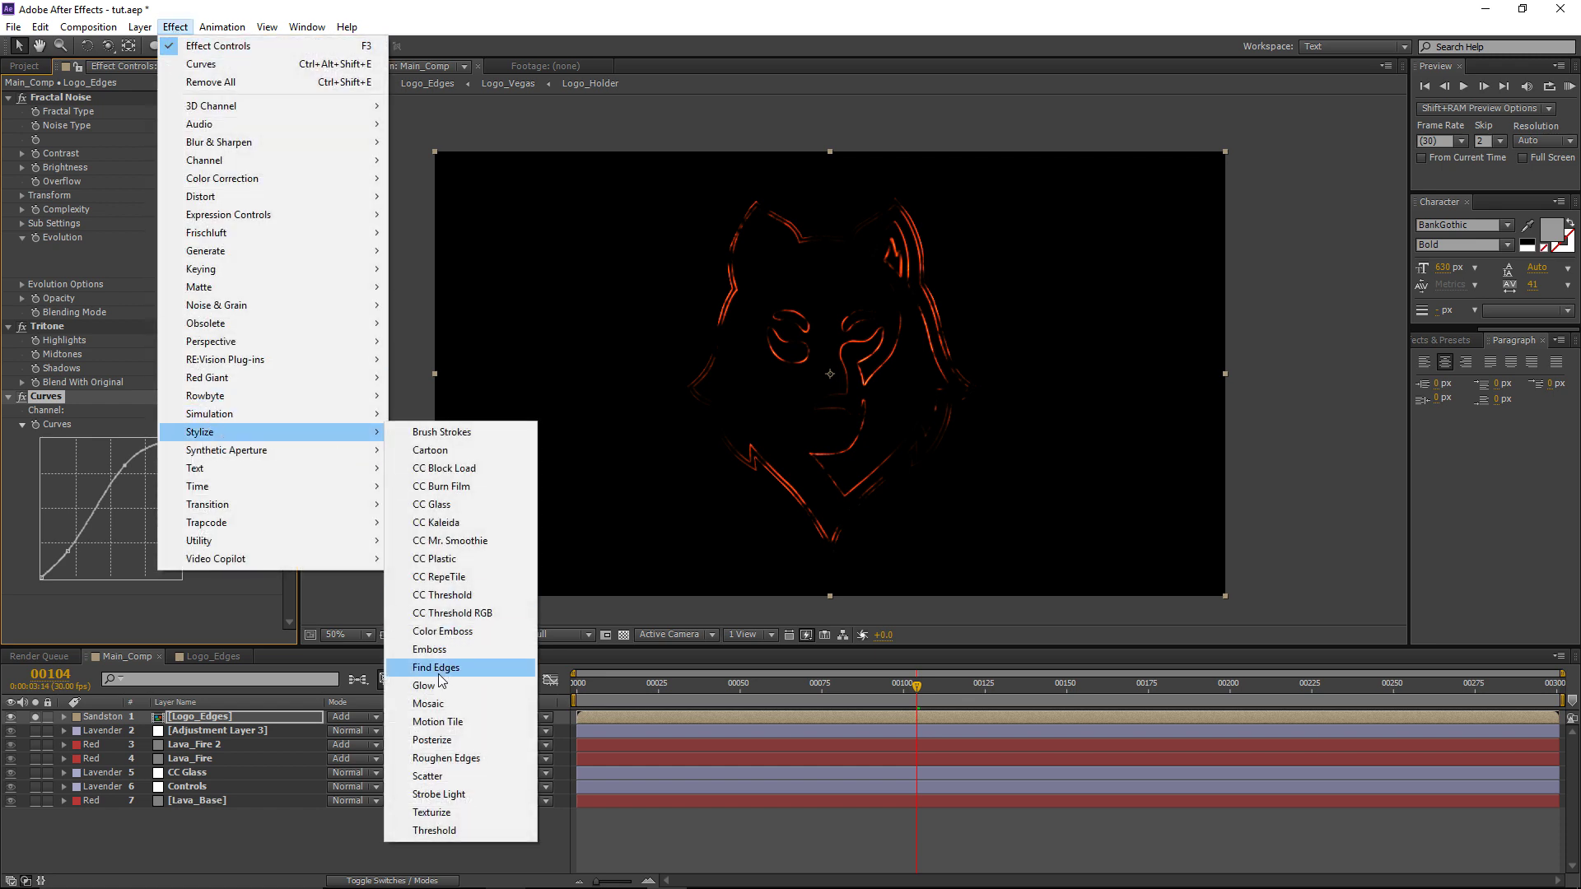
{"action": "left_click", "coordinate": [440, 682]}
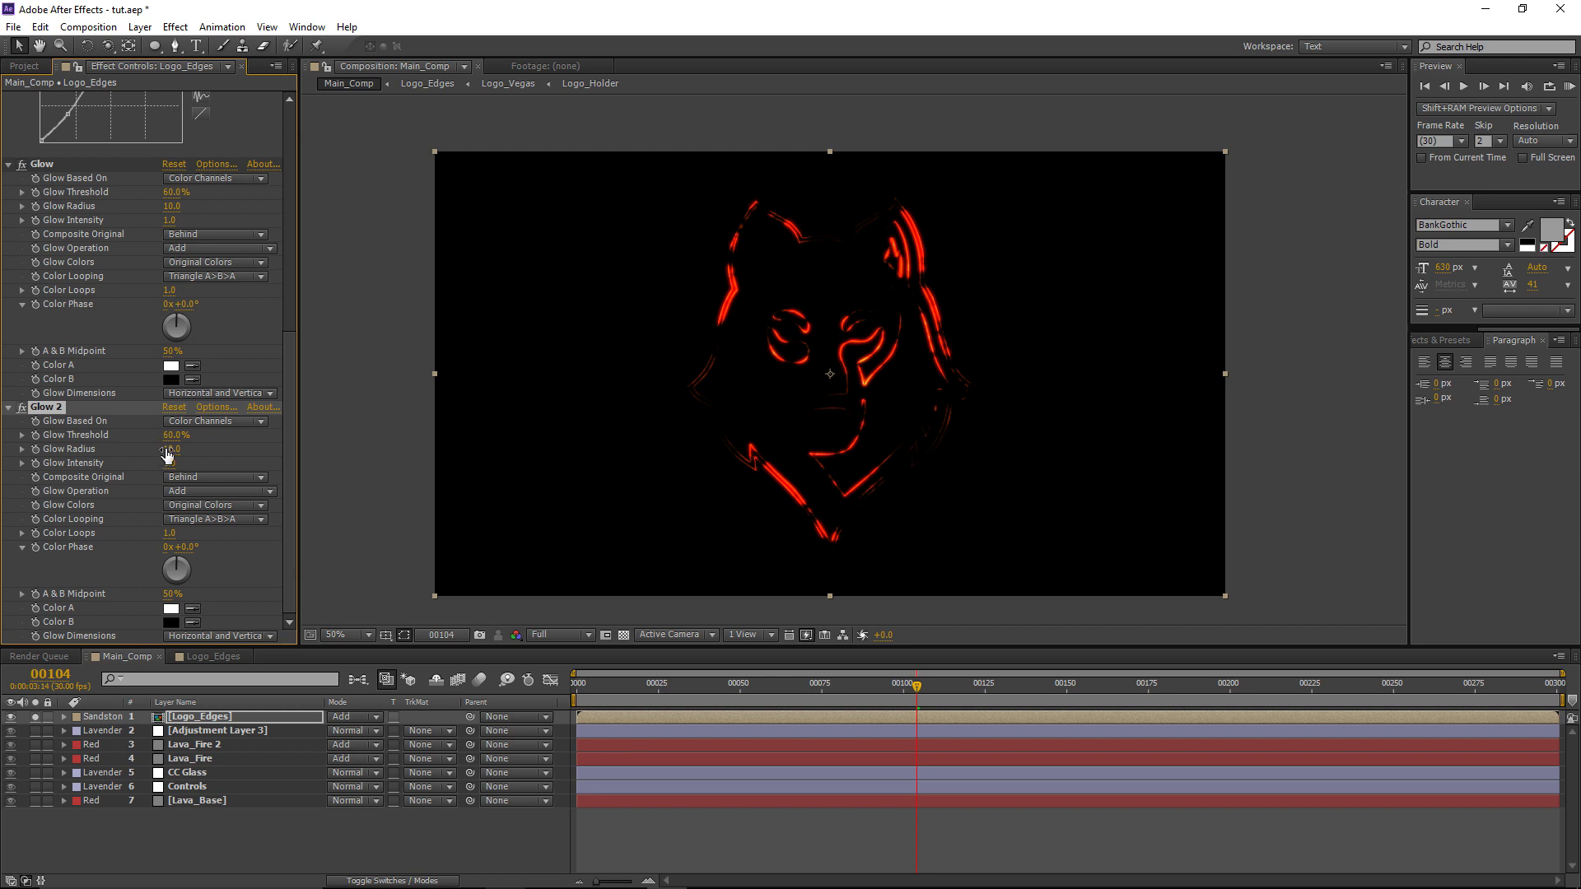
{"action": "left_click_drag", "start_coordinate": [167, 451], "coordinate": [221, 446]}
{"action": "mouse_move", "coordinate": [115, 446]}
{"action": "left_mouse_down"}
{"action": "mouse_move", "coordinate": [81, 449]}
{"action": "mouse_move", "coordinate": [113, 446]}
{"action": "left_mouse_up"}
Step: Steepen the Logo_Edges curve to brighten its highlights, unsolo the layer, and preview the outlines over the lava on other frames
{"action": "scroll", "coordinate": [150, 461], "scroll_direction": "up", "scroll_amount": 5}
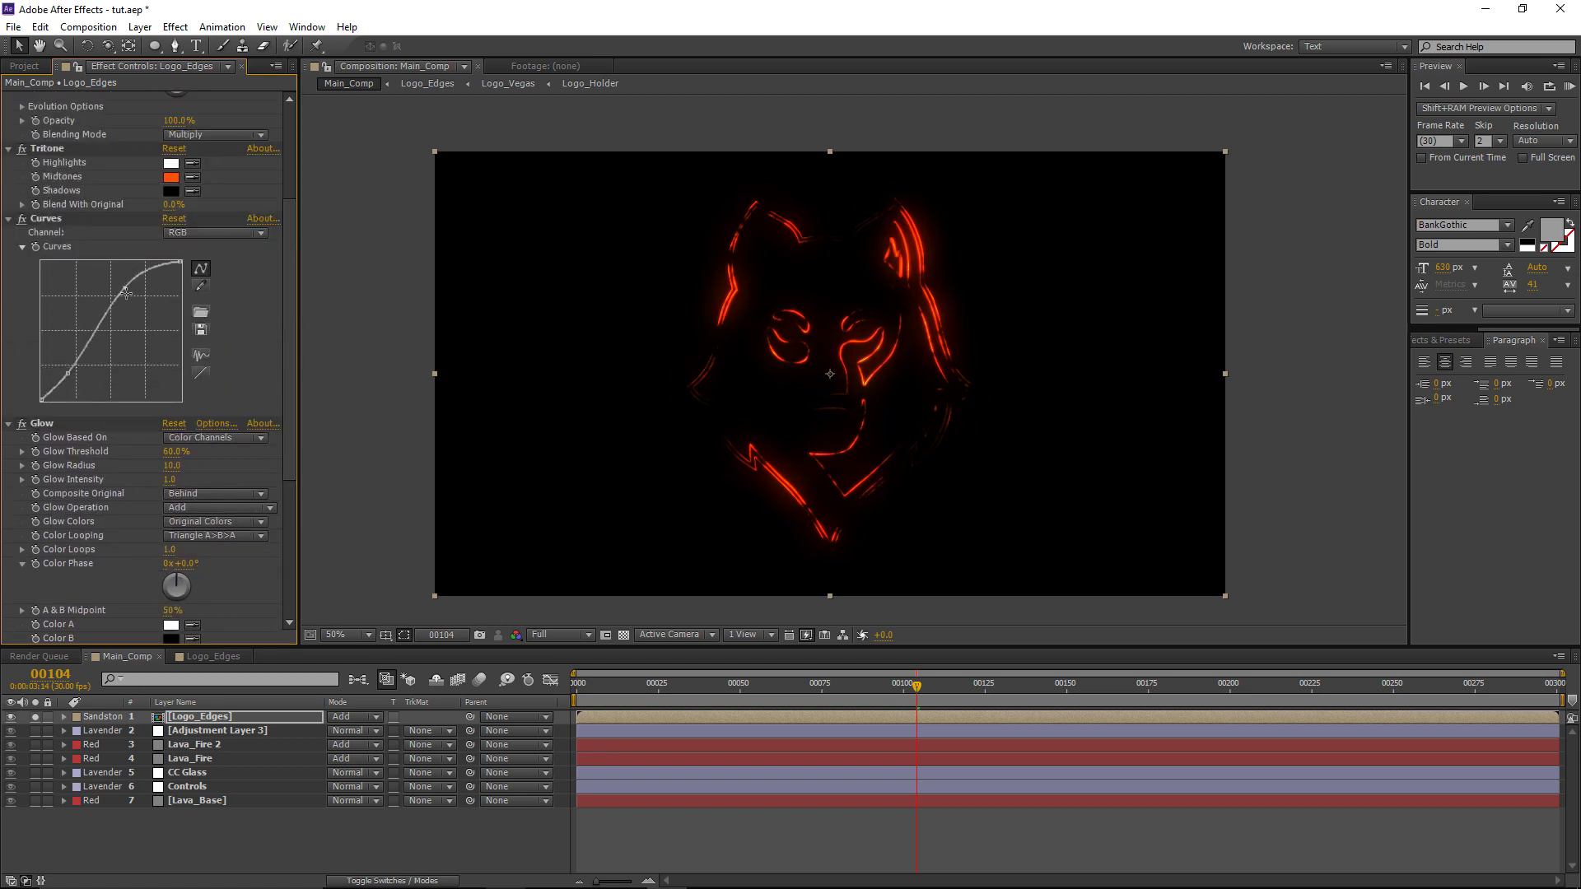
{"action": "left_click_drag", "start_coordinate": [126, 293], "coordinate": [102, 294]}
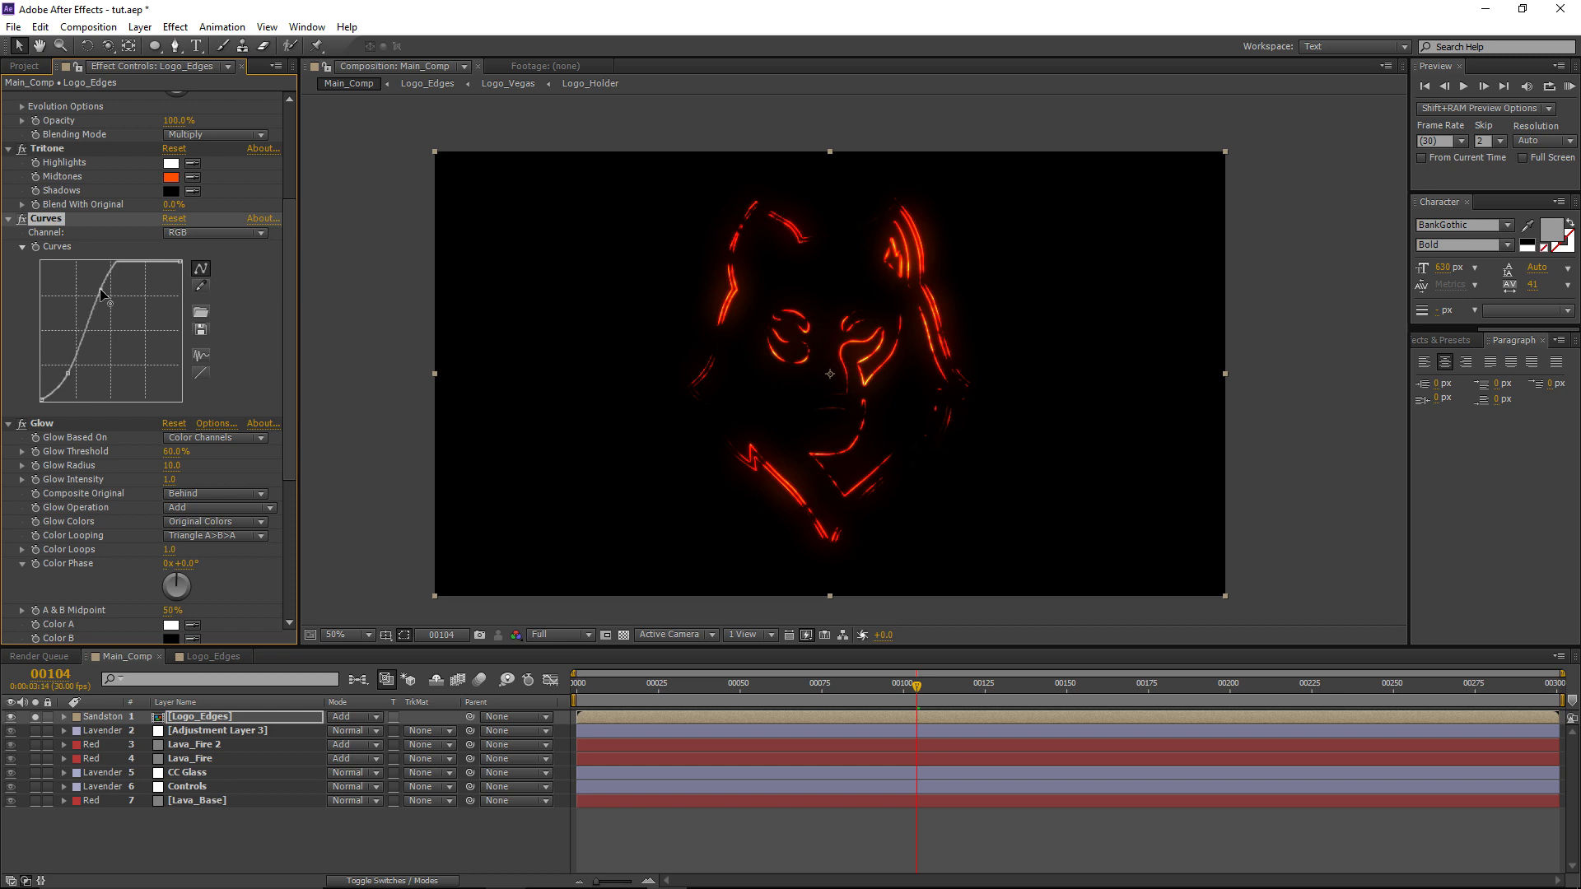
{"action": "scroll", "coordinate": [863, 401], "scroll_direction": "up", "scroll_amount": 1}
{"action": "scroll", "coordinate": [864, 411], "scroll_direction": "down", "scroll_amount": 1}
{"action": "mouse_move", "coordinate": [918, 686]}
{"action": "left_mouse_down"}
{"action": "mouse_move", "coordinate": [1197, 689]}
{"action": "mouse_move", "coordinate": [910, 689]}
{"action": "left_mouse_up"}
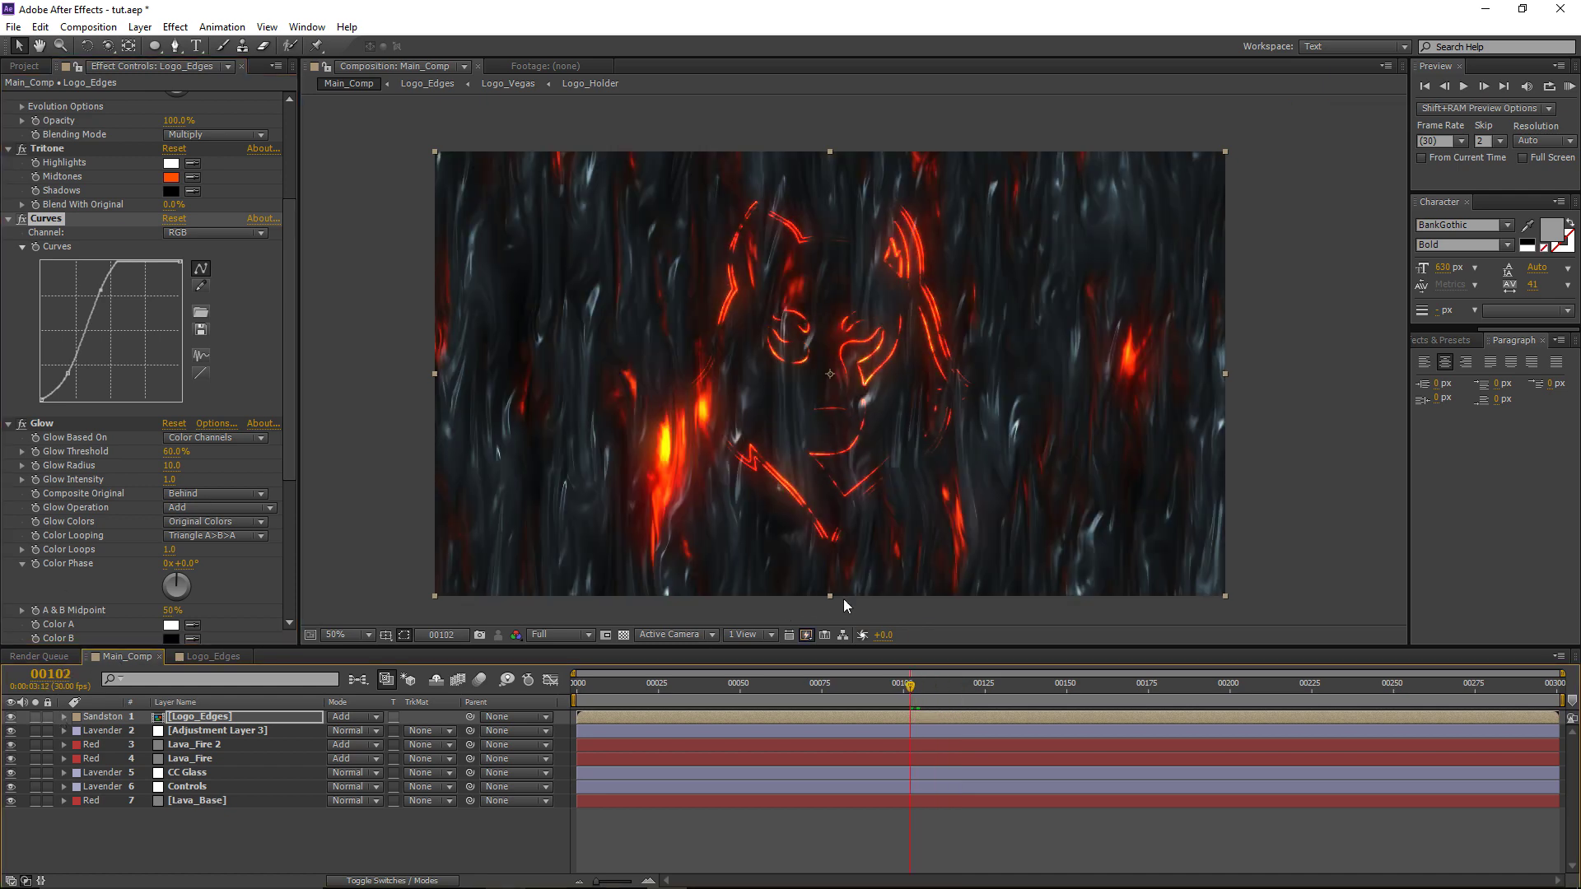
{"action": "left_click_drag", "start_coordinate": [896, 670], "coordinate": [911, 698]}
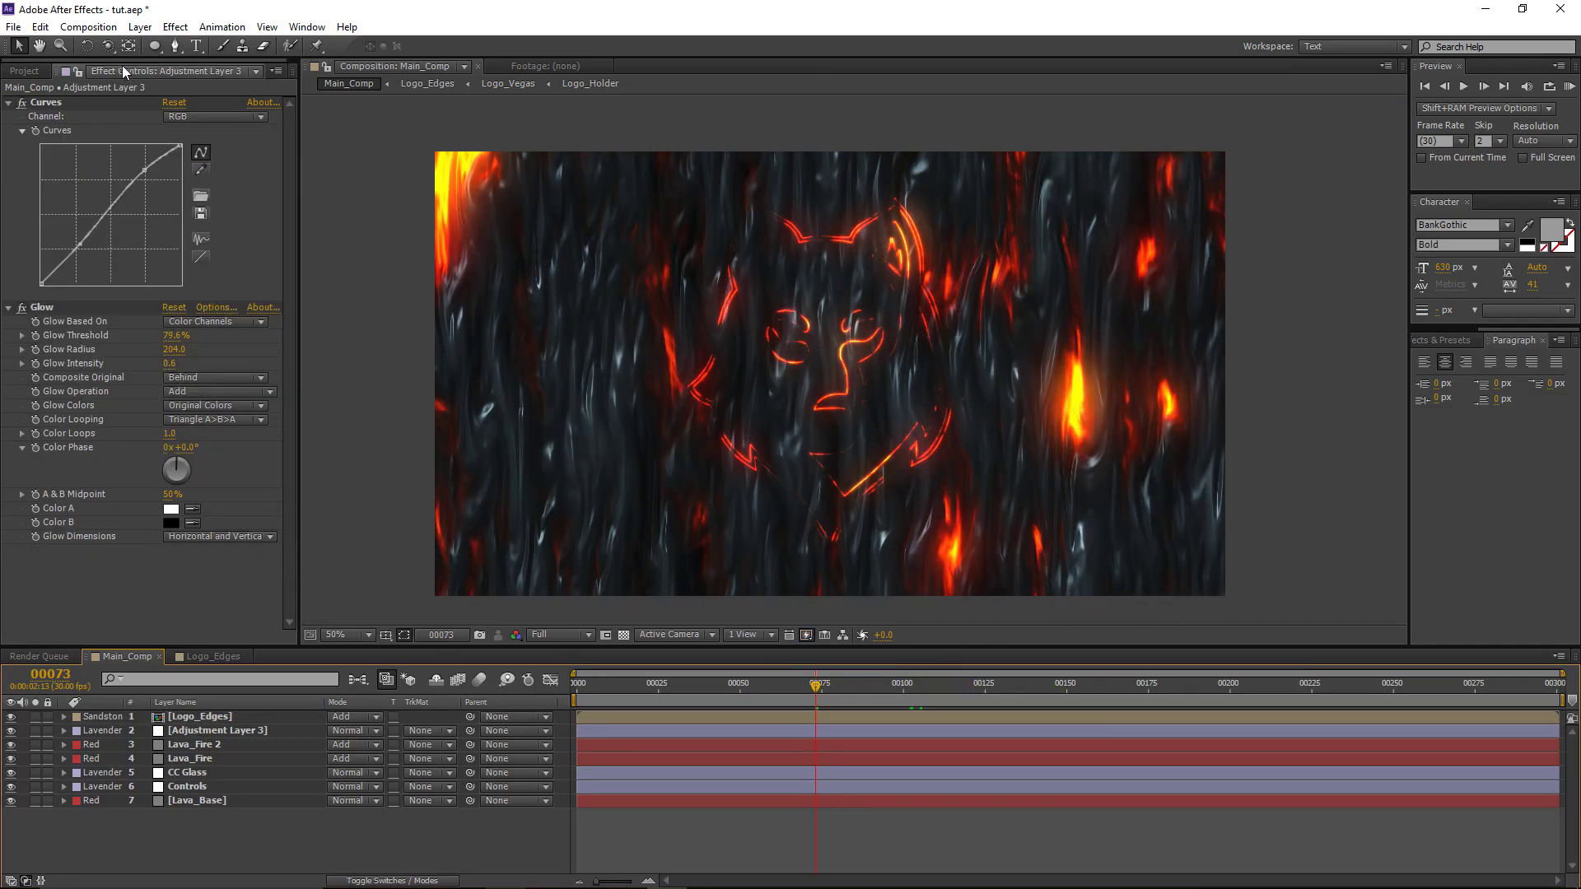
Step: Add a new adjustment layer above Logo_Edges in Main_Comp
{"action": "left_click", "coordinate": [140, 26]}
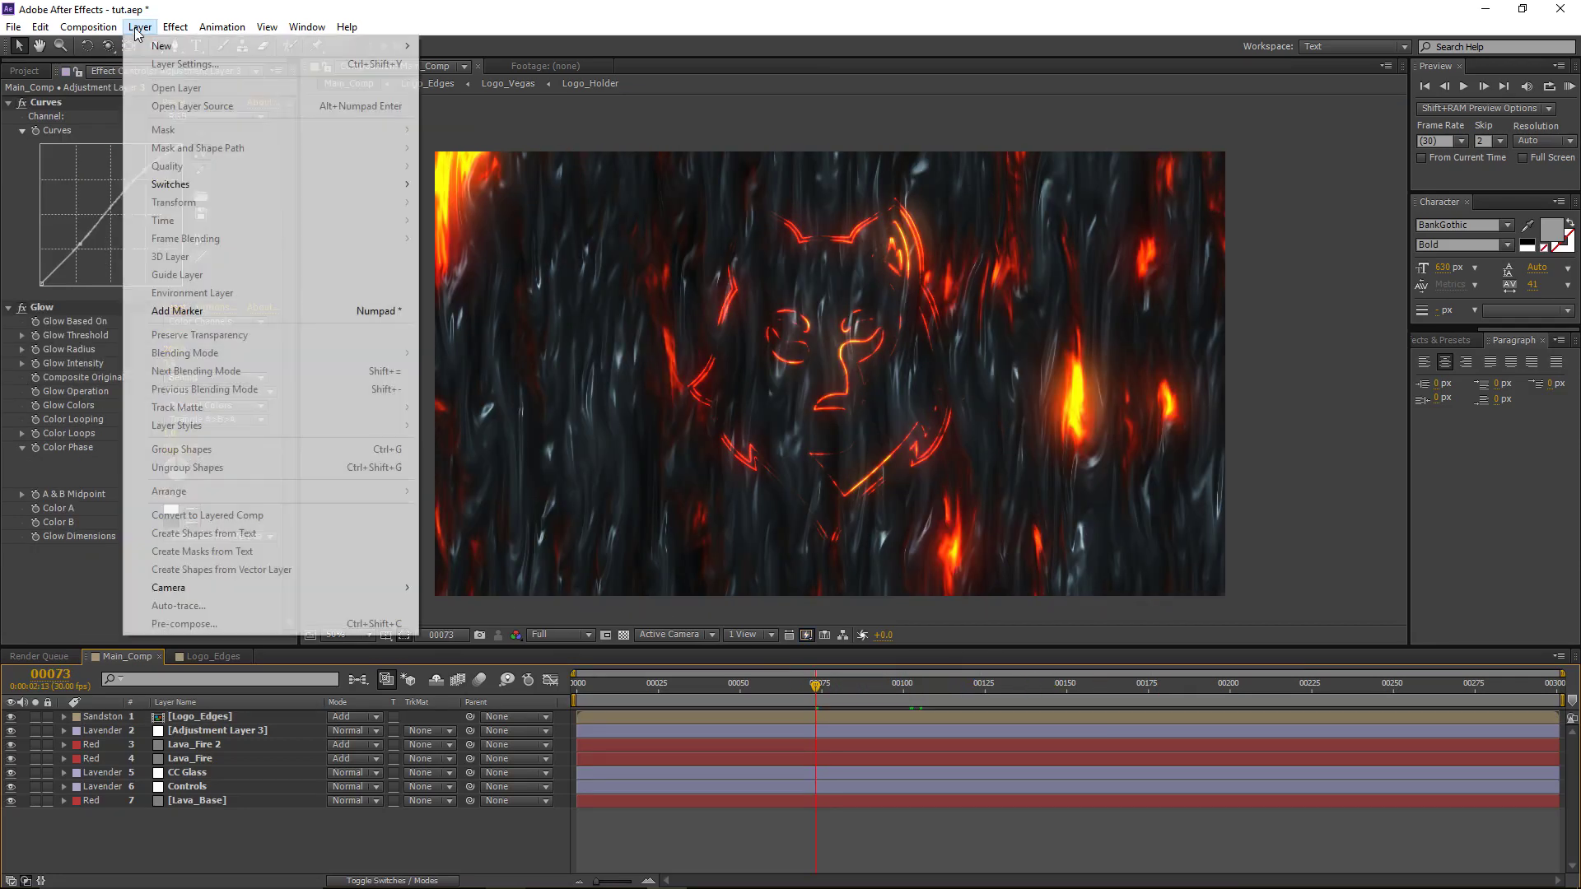
{"action": "mouse_move", "coordinate": [165, 42]}
{"action": "left_click", "coordinate": [518, 157]}
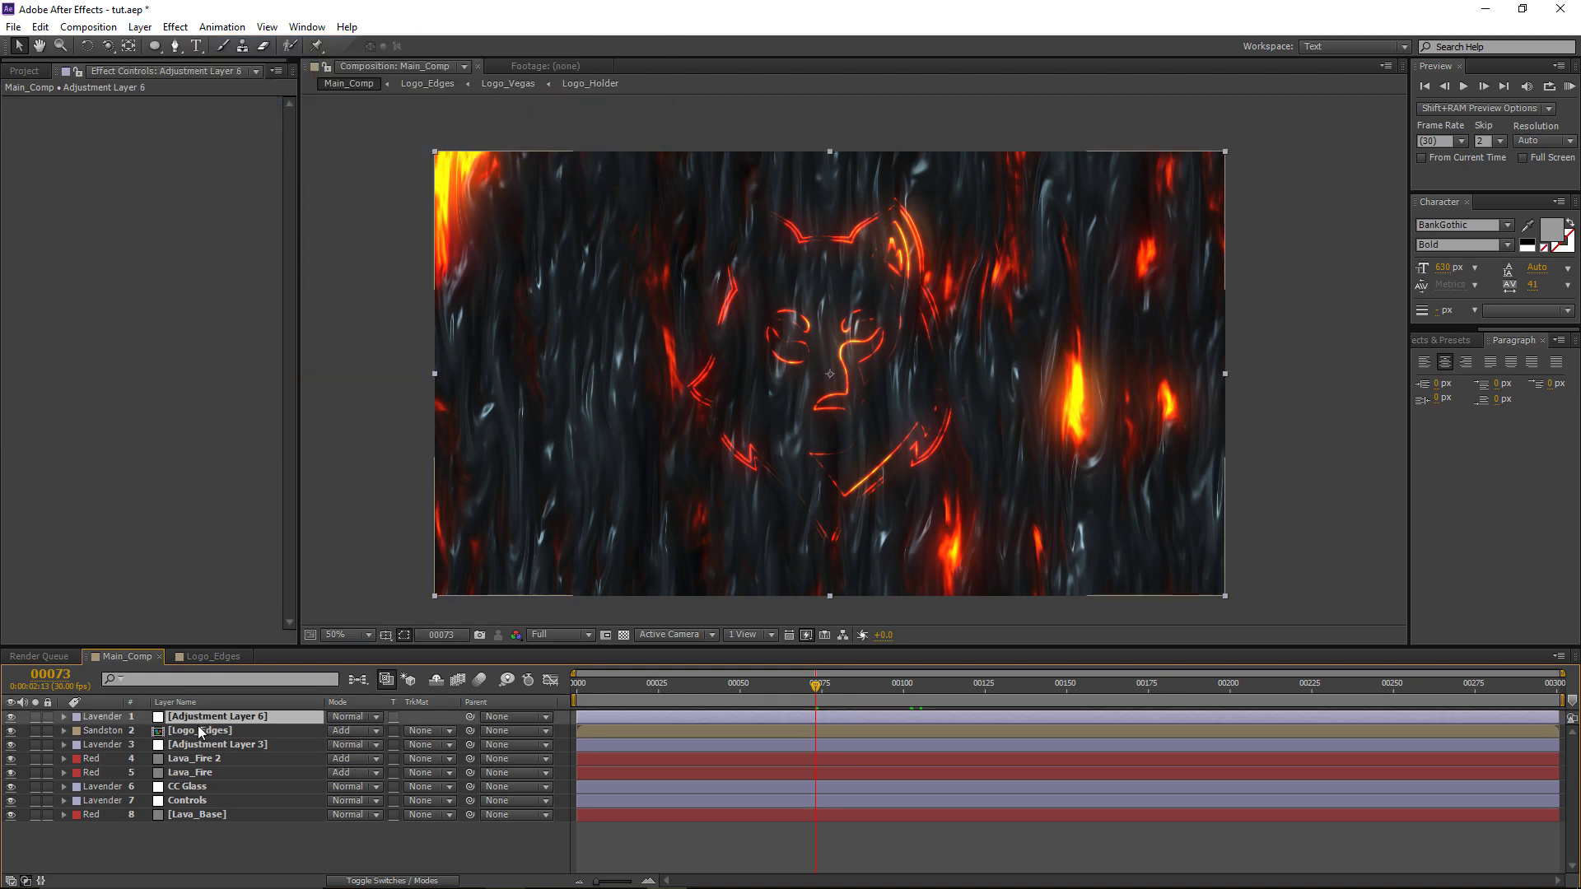
{"action": "left_click_drag", "start_coordinate": [190, 717], "coordinate": [204, 735]}
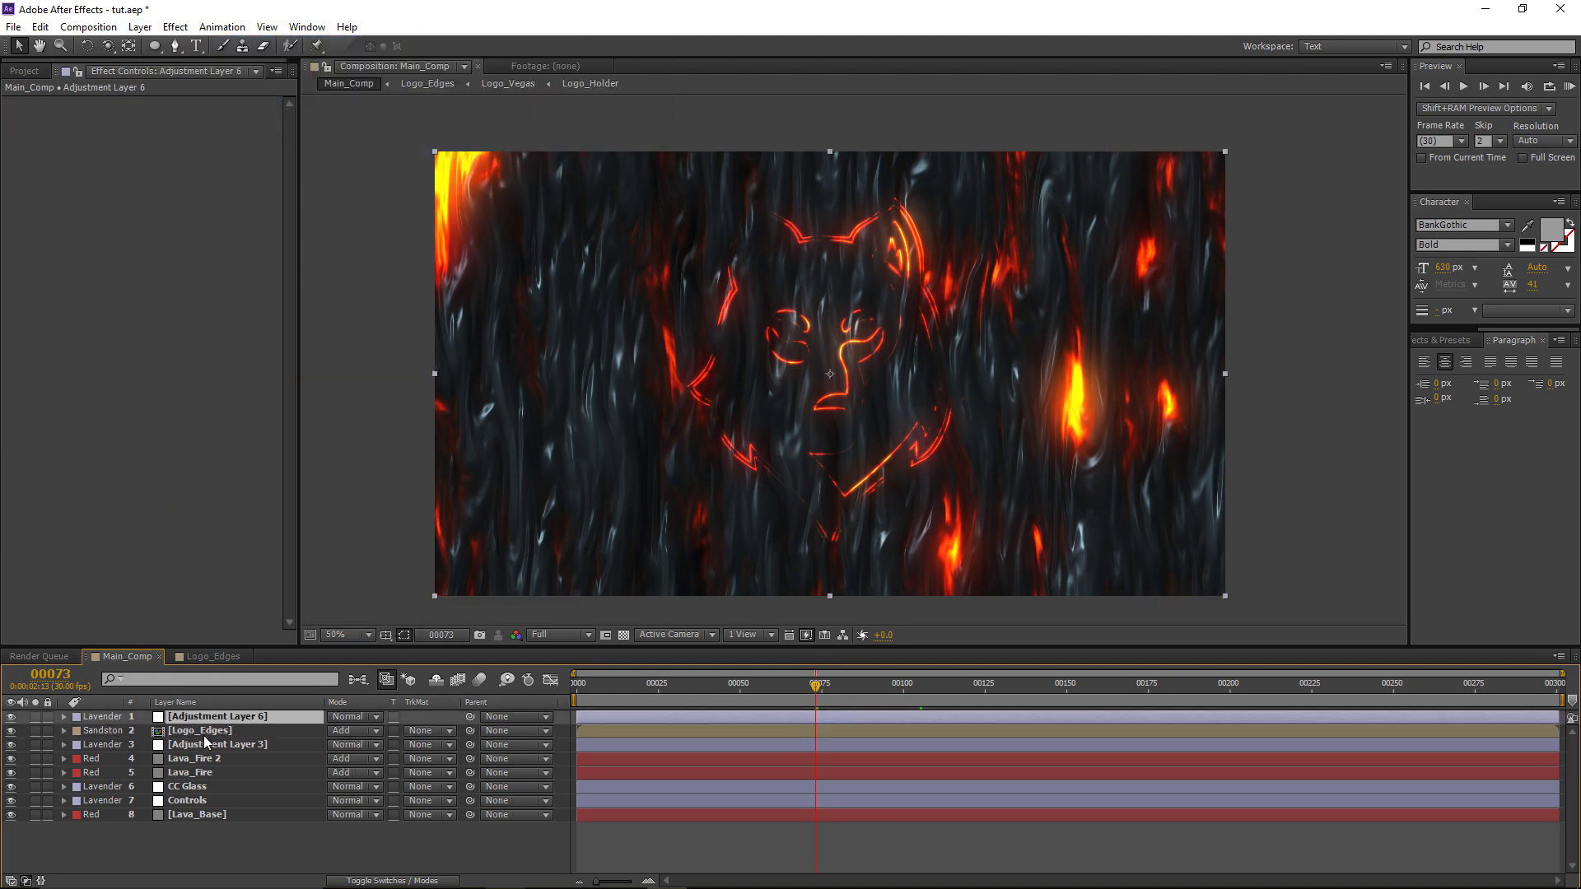
Step: Move Logo_Edges above the new adjustment layer in Main_Comp and hide it
{"action": "left_click", "coordinate": [218, 717]}
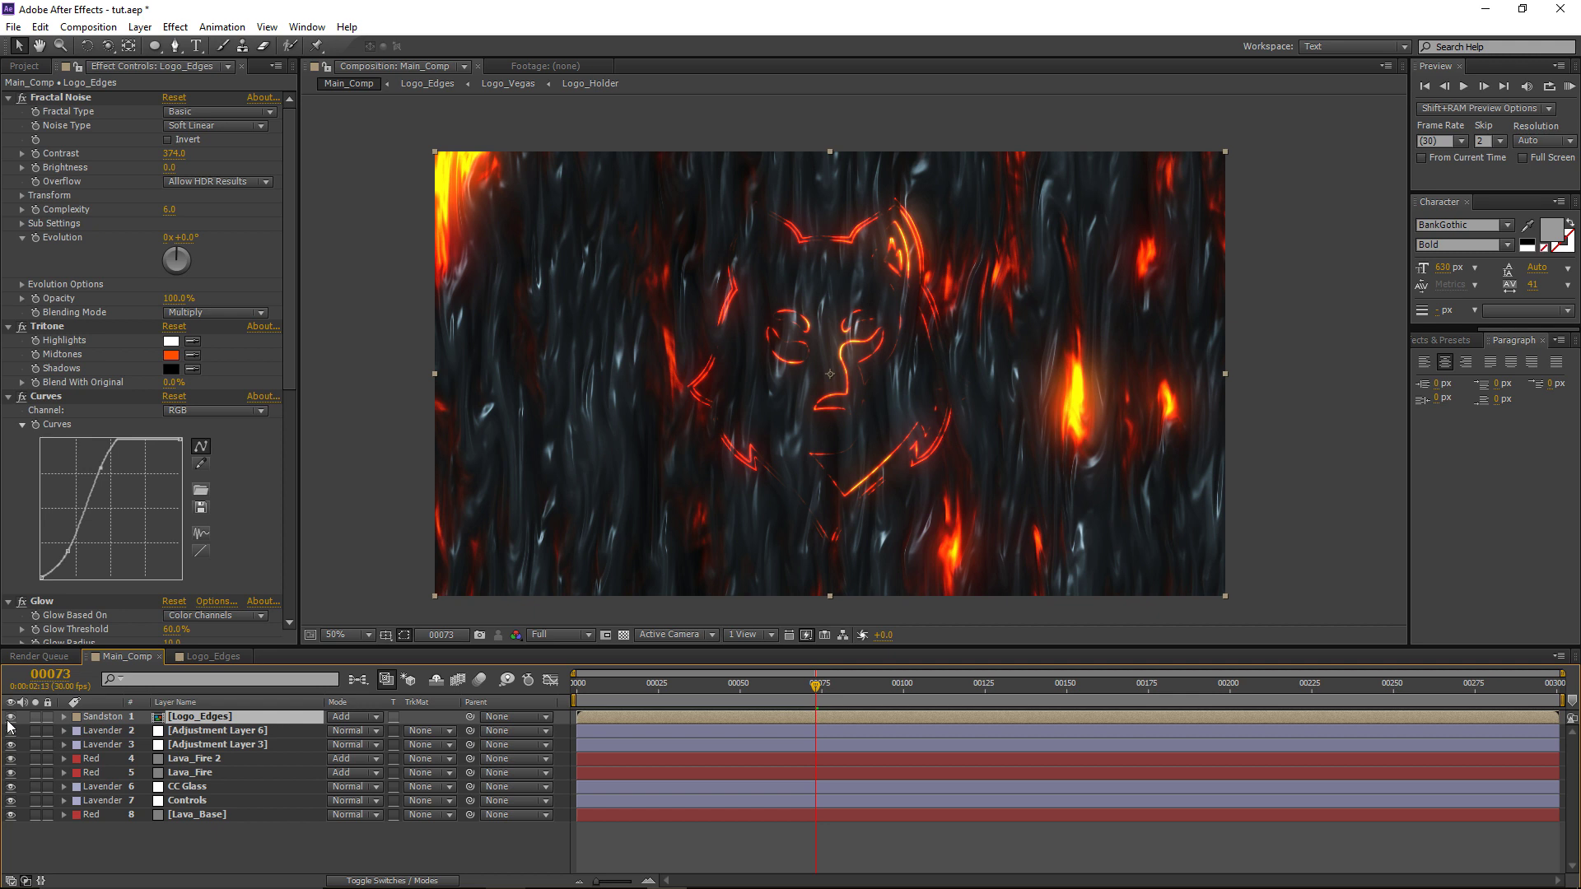
{"action": "left_click", "coordinate": [10, 717]}
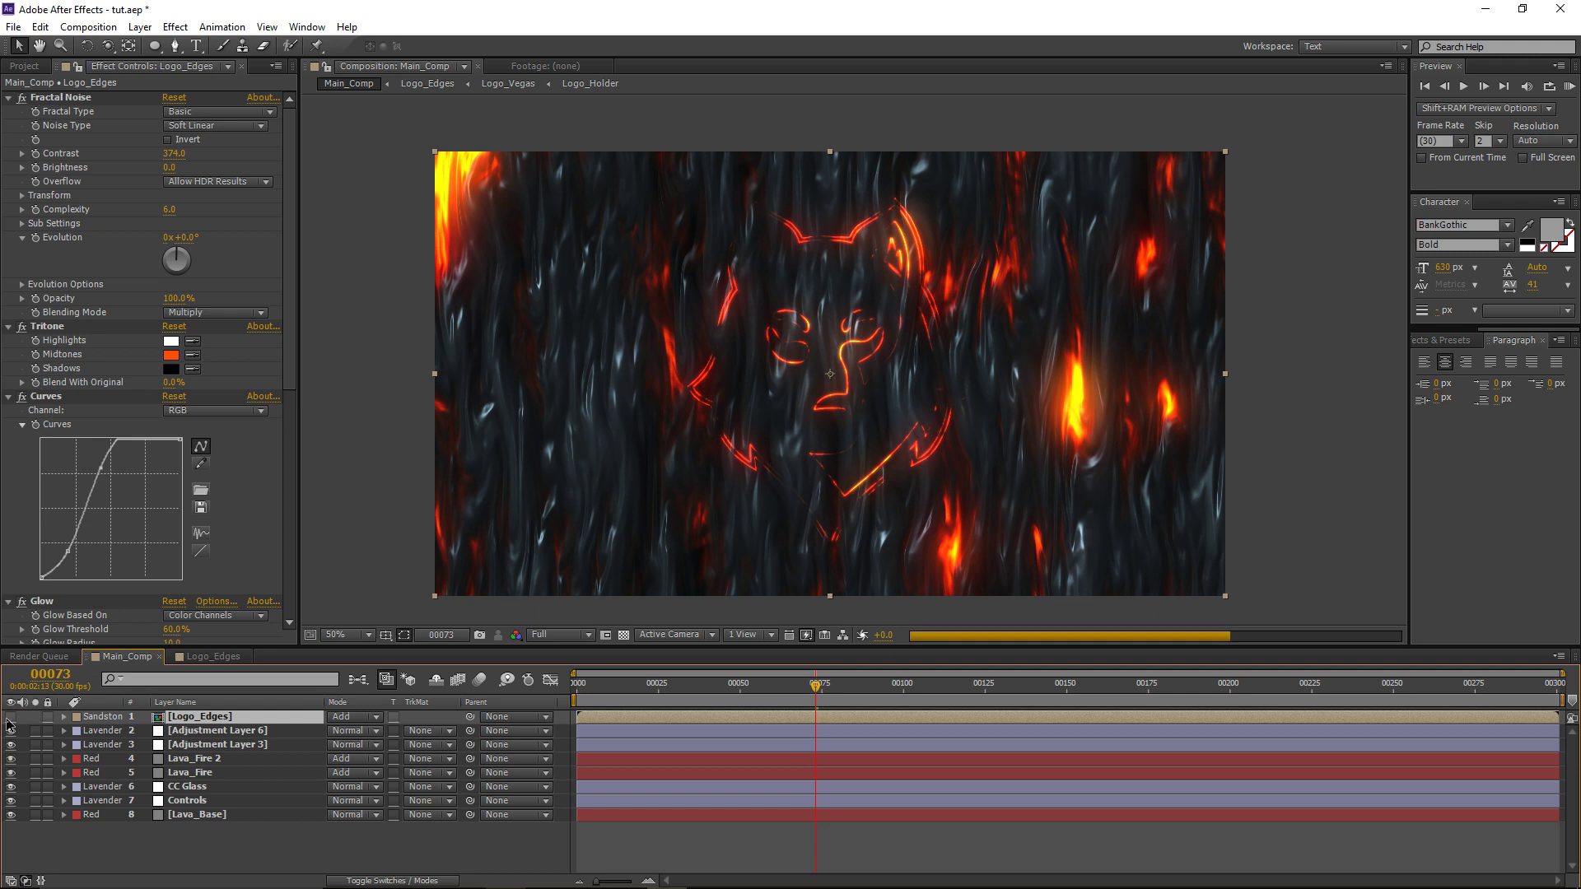
Step: Rename the new adjustment layer to CC GLASS DISTORT
{"action": "left_click", "coordinate": [255, 730]}
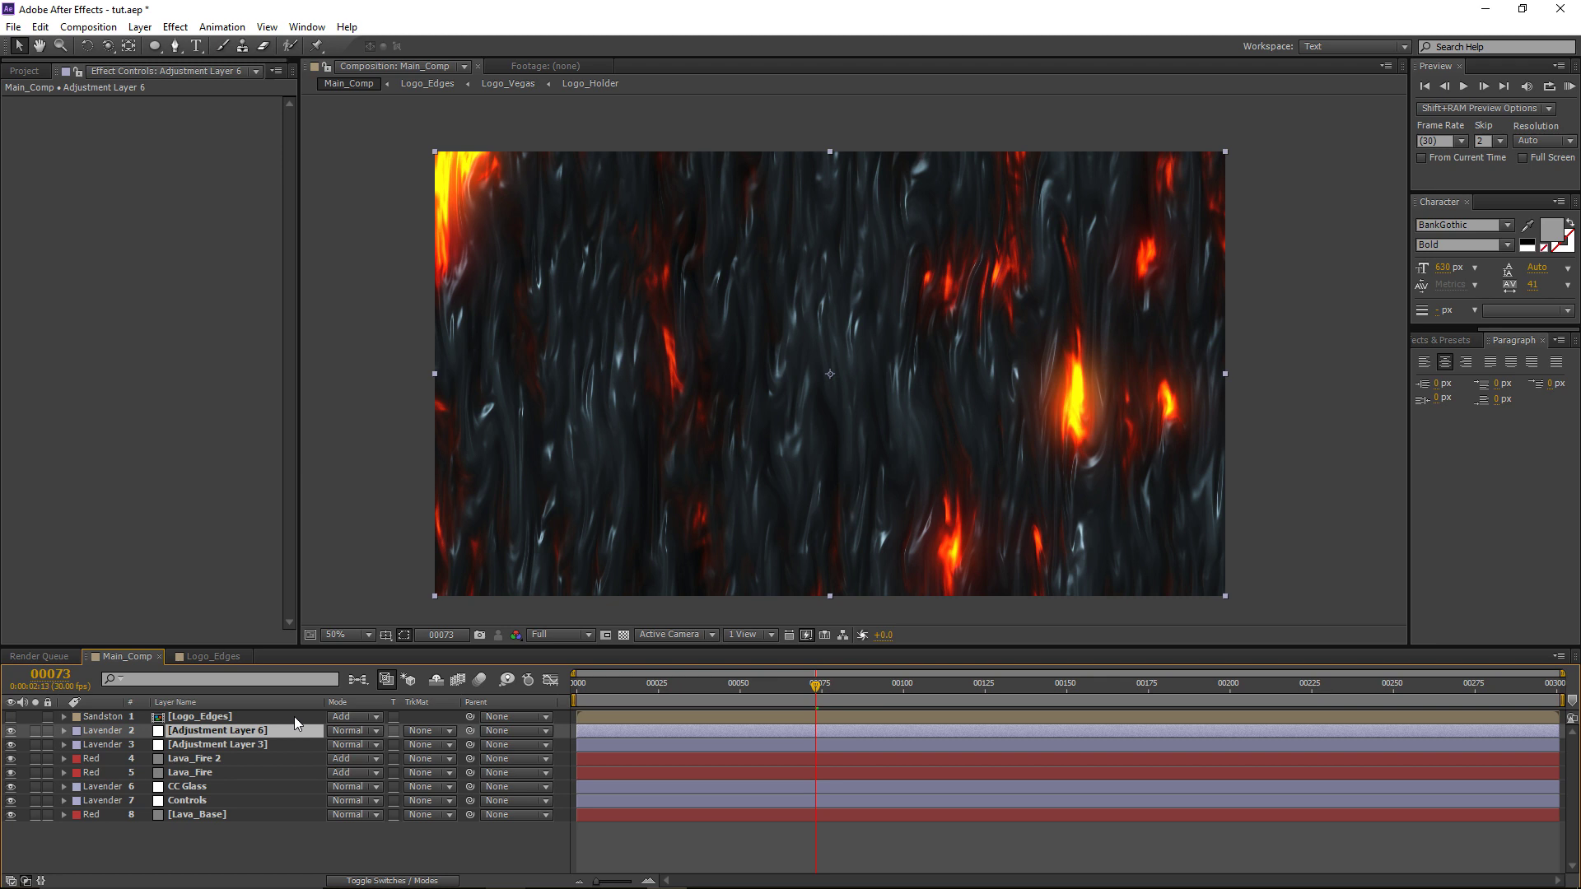
{"action": "key", "text": "Return"}
{"action": "type", "text": "CC GLASS DISTORT"}
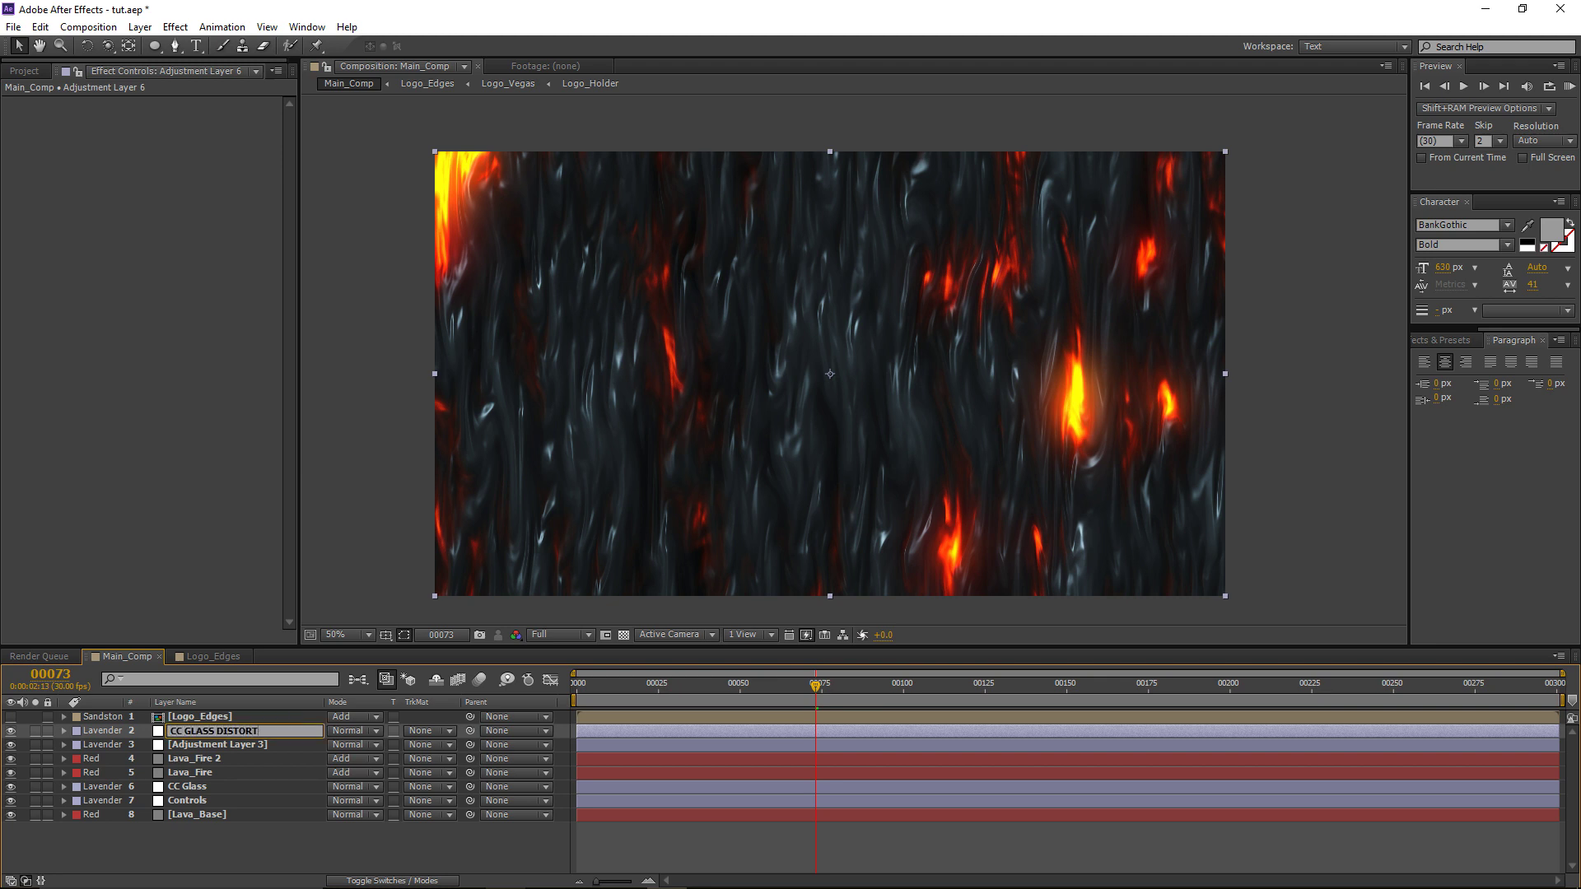
{"action": "key", "text": "Return"}
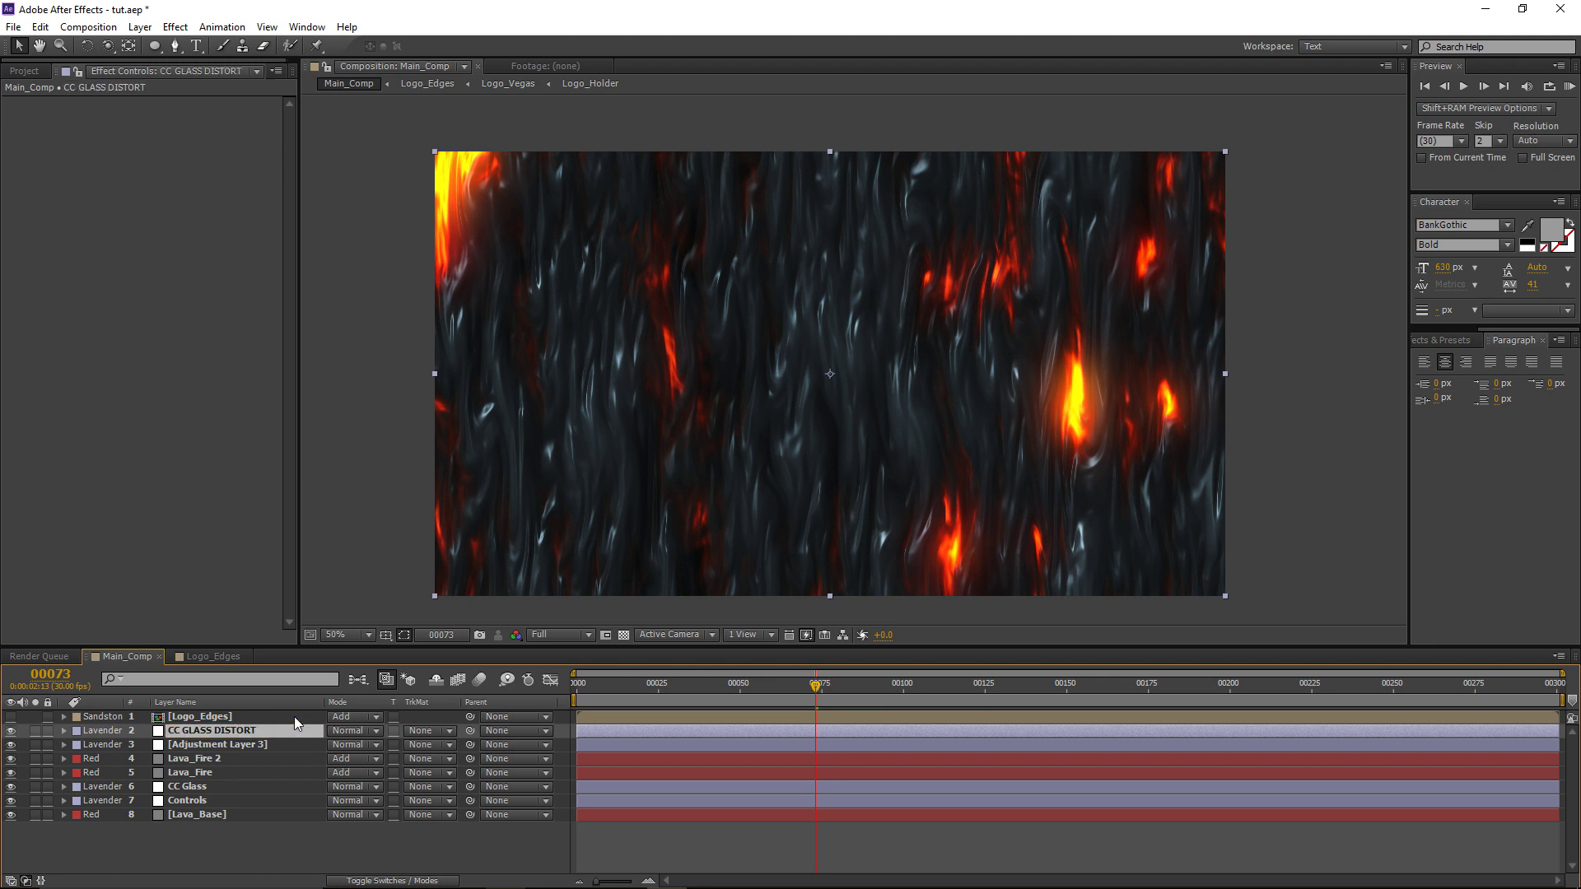
Step: Apply CC Glass to the CC GLASS DISTORT layer with Logo_Edges as the bump map and a Height of 100
{"action": "left_click", "coordinate": [175, 27]}
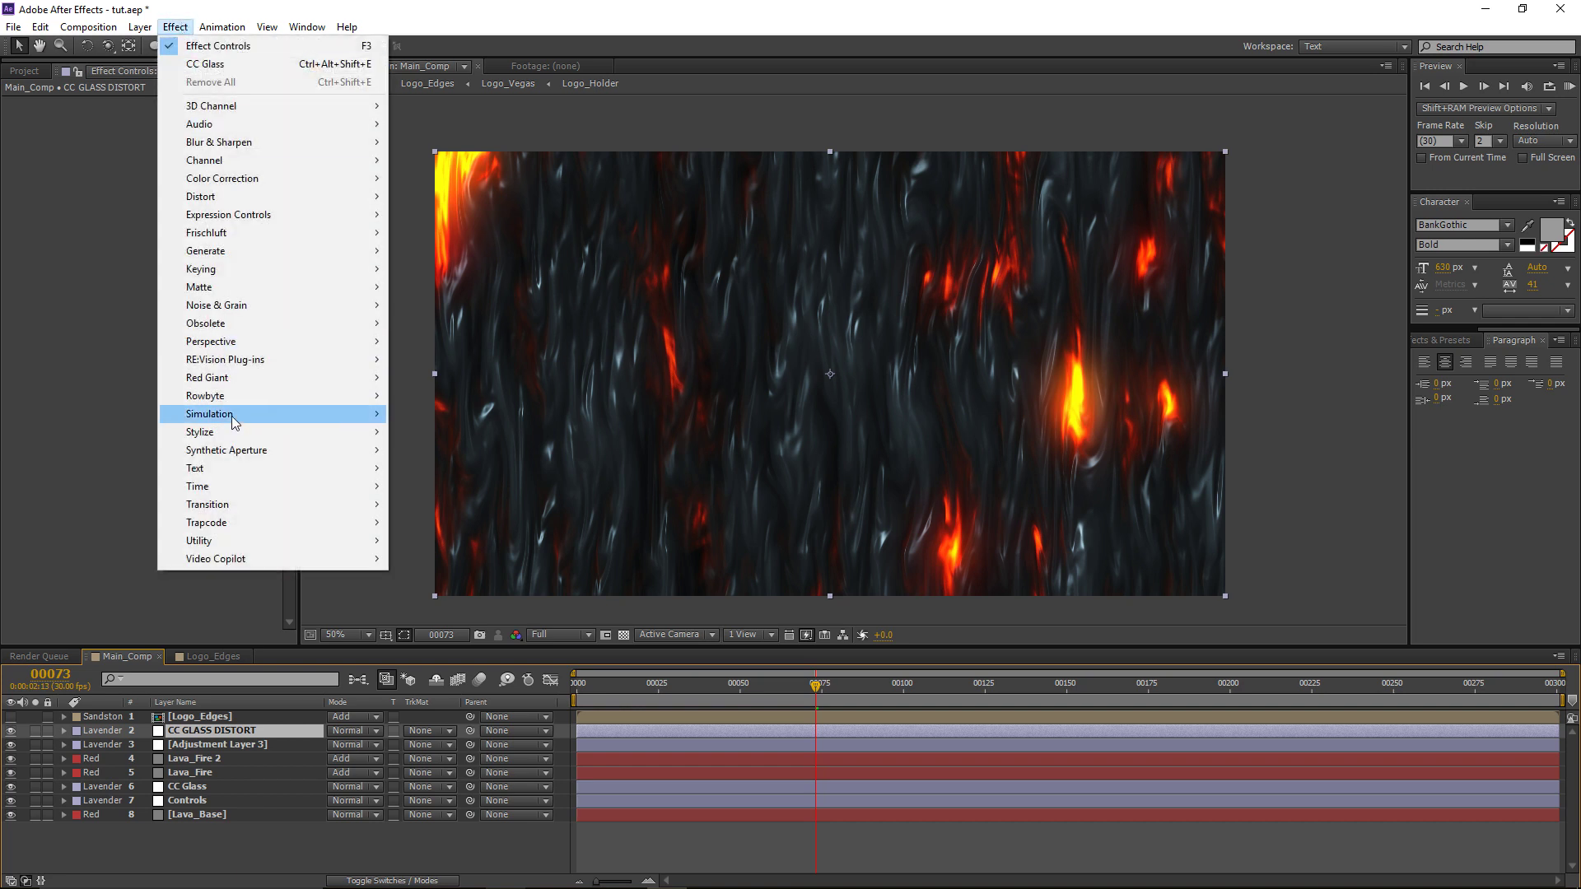
{"action": "mouse_move", "coordinate": [265, 431]}
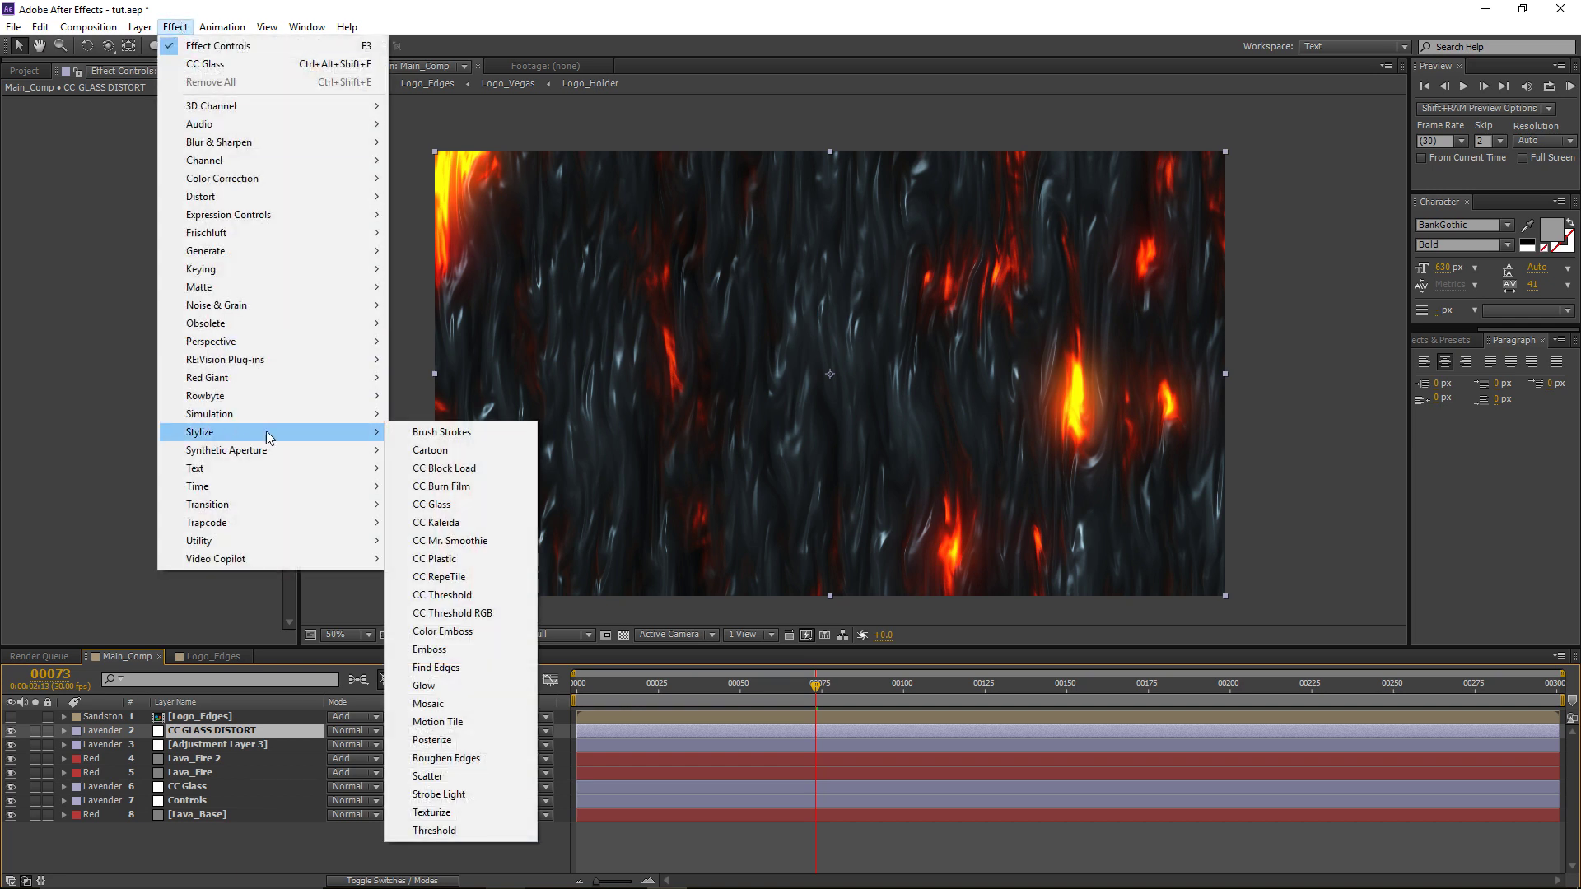
{"action": "left_click", "coordinate": [463, 506]}
{"action": "left_click", "coordinate": [22, 116]}
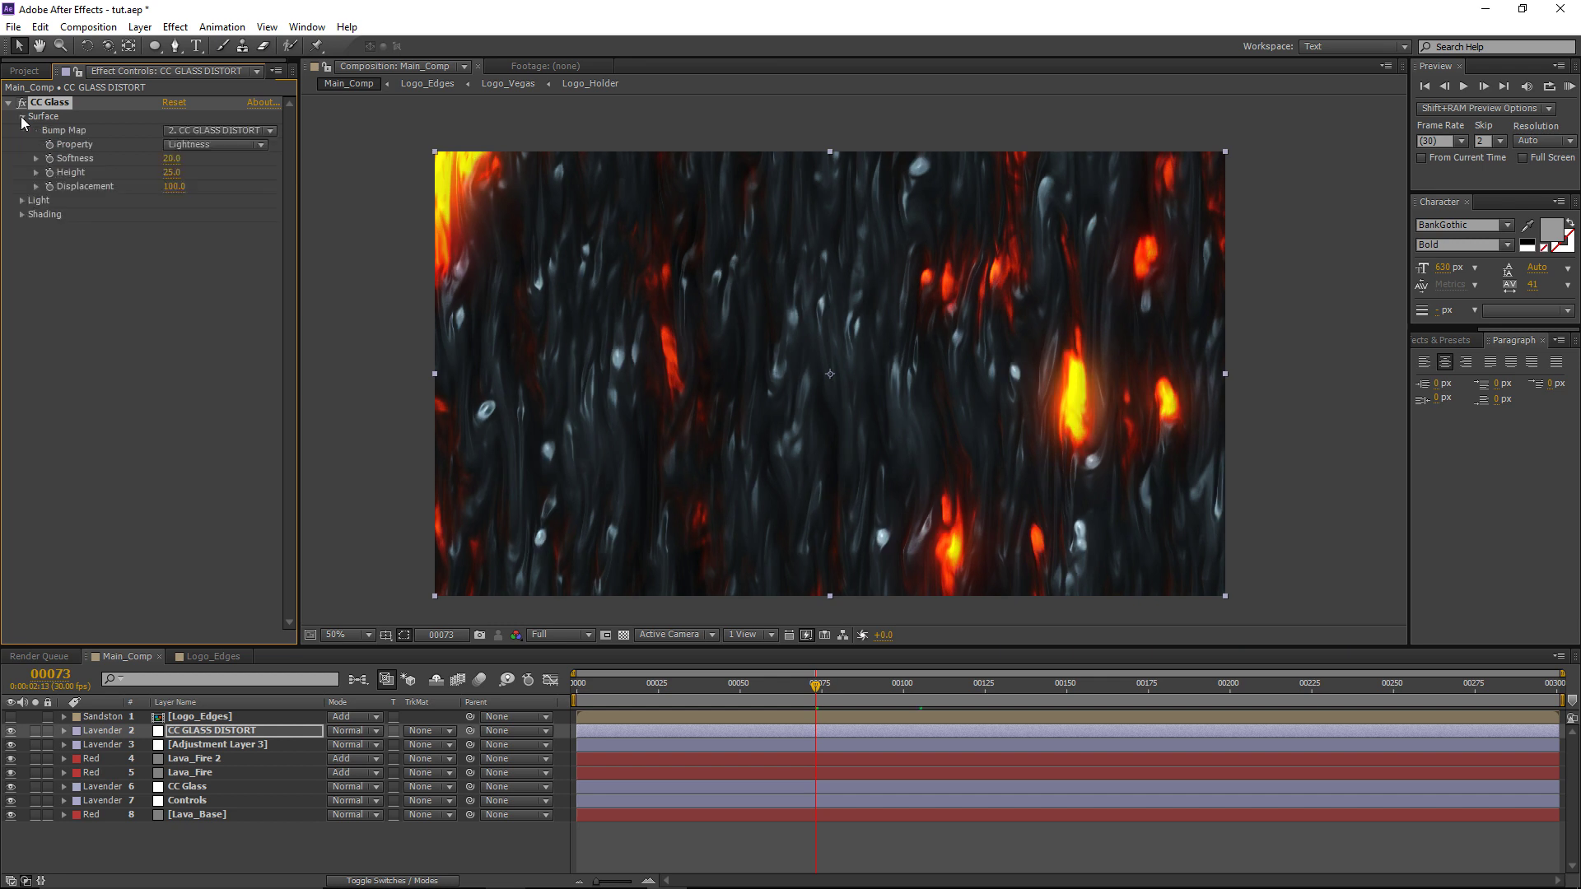
{"action": "left_click", "coordinate": [181, 131]}
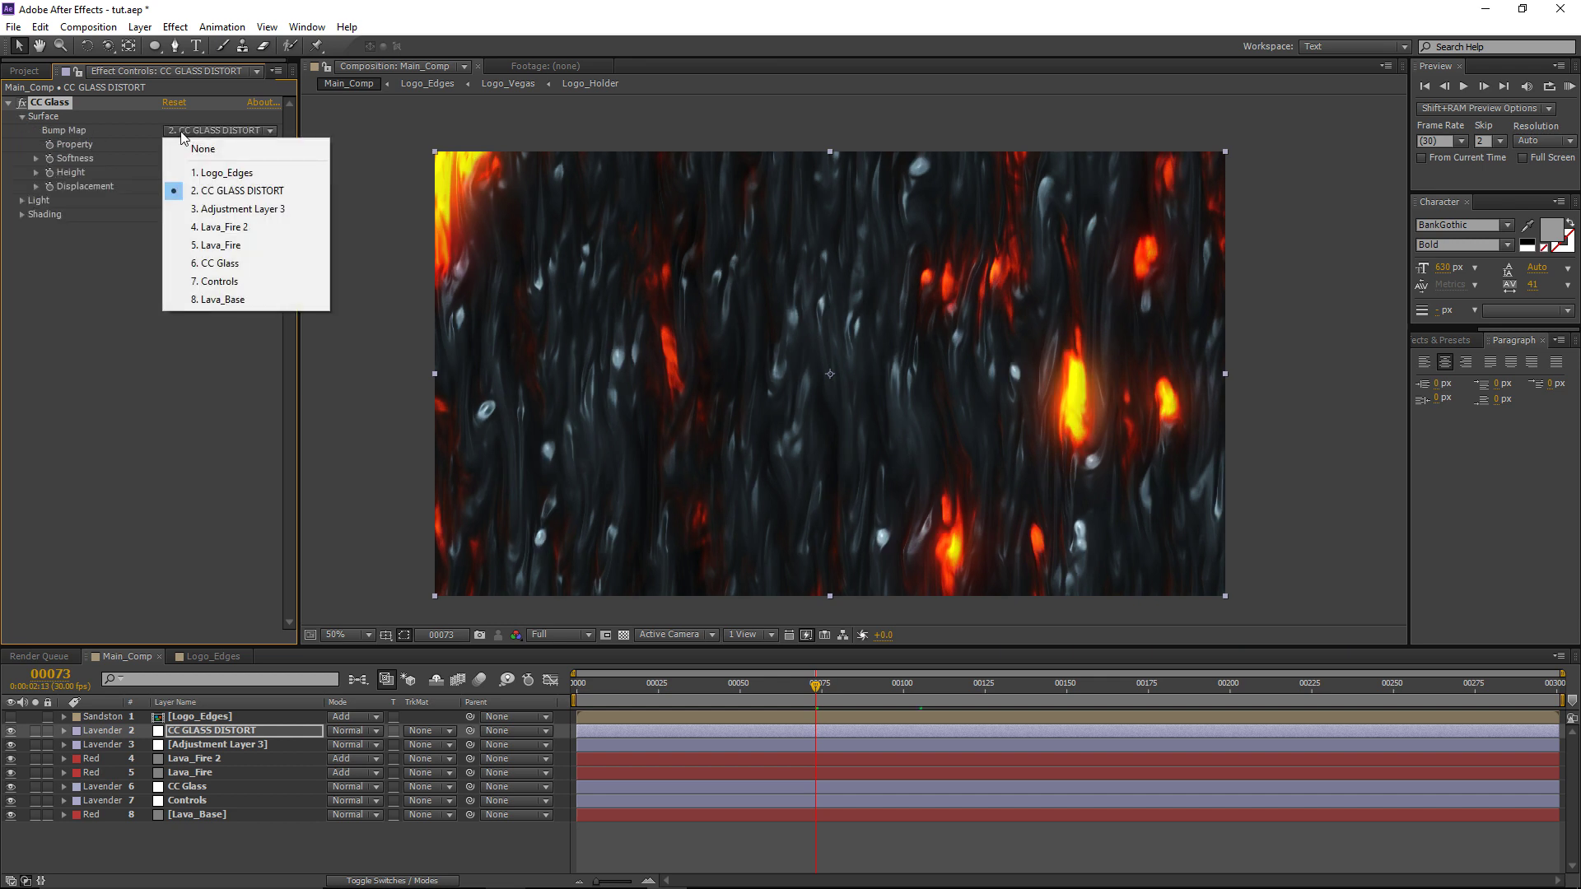
{"action": "left_click", "coordinate": [227, 174]}
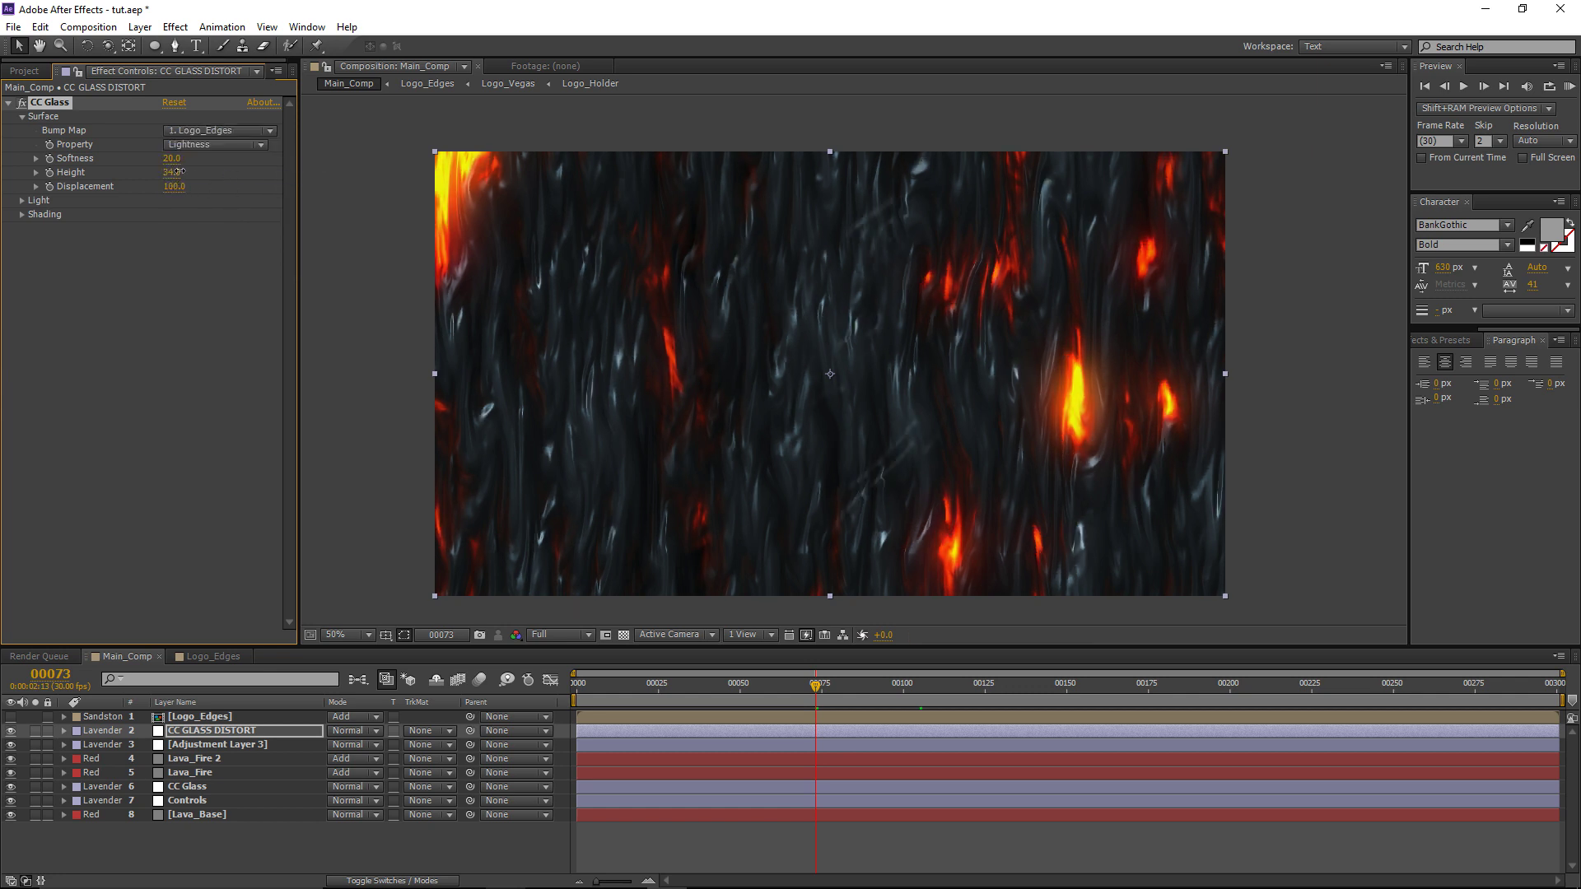
{"action": "left_click_drag", "start_coordinate": [178, 171], "coordinate": [273, 172]}
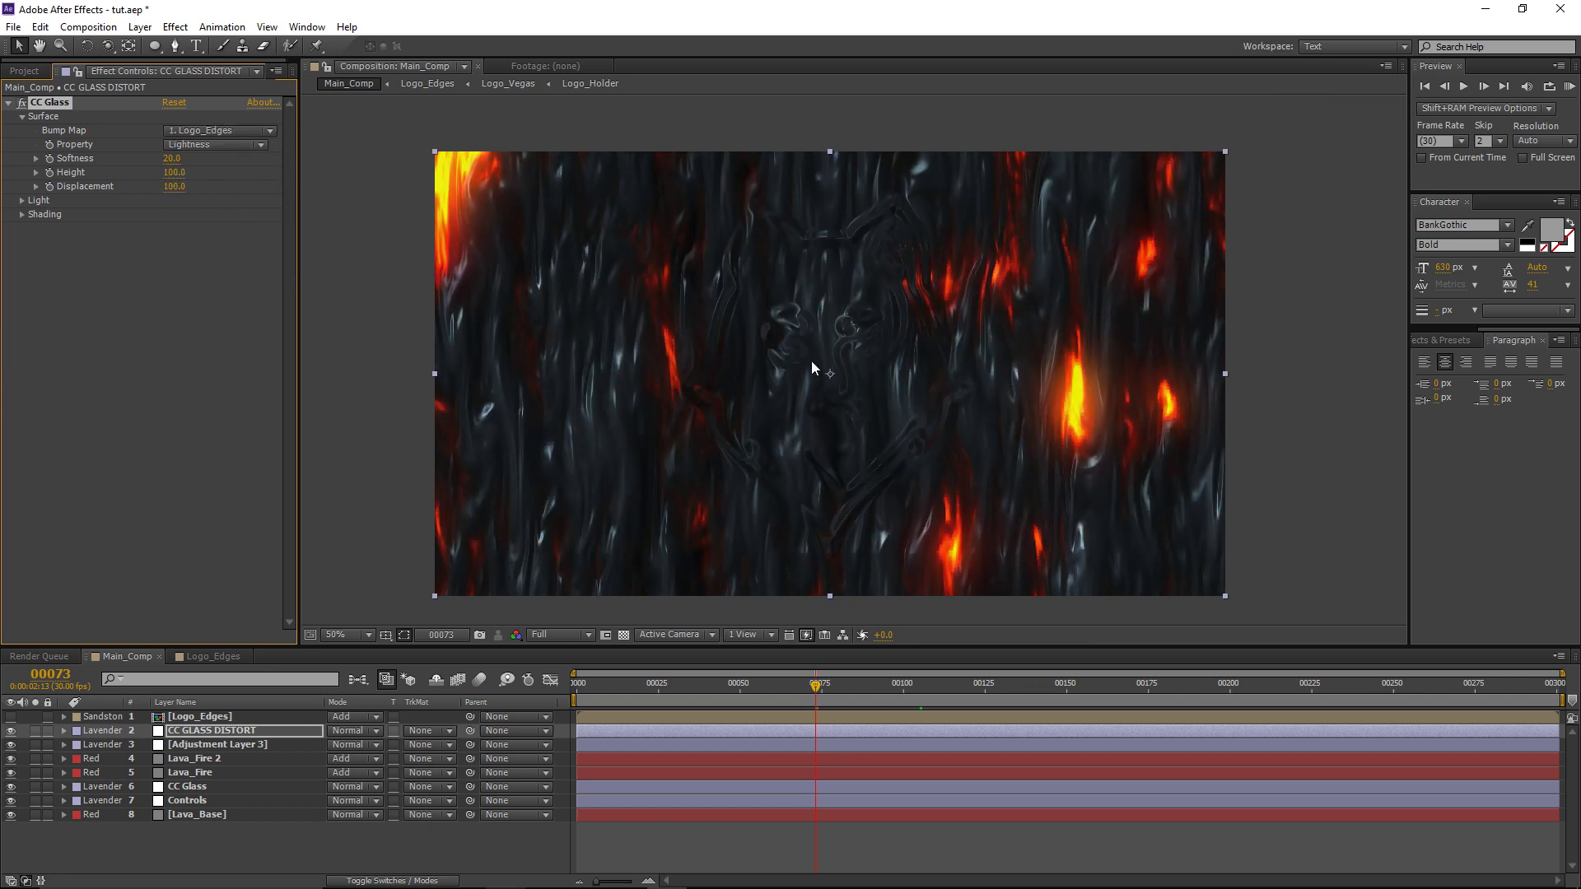
Step: Inspect the glass distortion around the husky logo up close and on frame 106
{"action": "scroll", "coordinate": [812, 363], "scroll_direction": "up", "scroll_amount": 1}
{"action": "left_click_drag", "start_coordinate": [762, 232], "coordinate": [766, 215]}
{"action": "scroll", "coordinate": [798, 278], "scroll_direction": "down", "scroll_amount": 1}
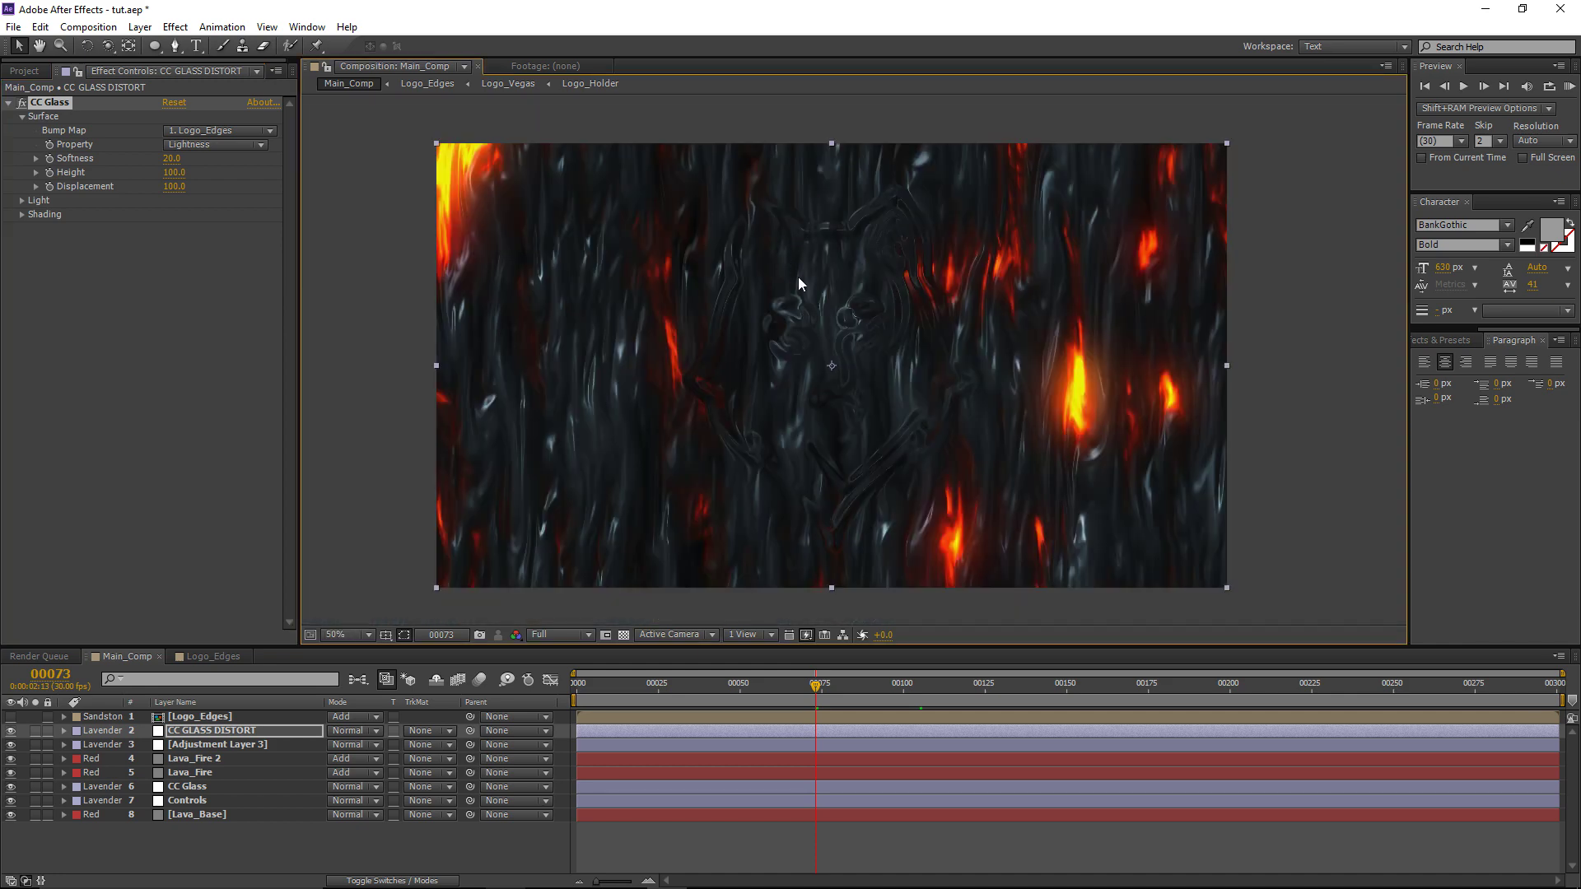
{"action": "scroll", "coordinate": [827, 332], "scroll_direction": "up", "scroll_amount": 2}
{"action": "left_click_drag", "start_coordinate": [733, 239], "coordinate": [737, 277]}
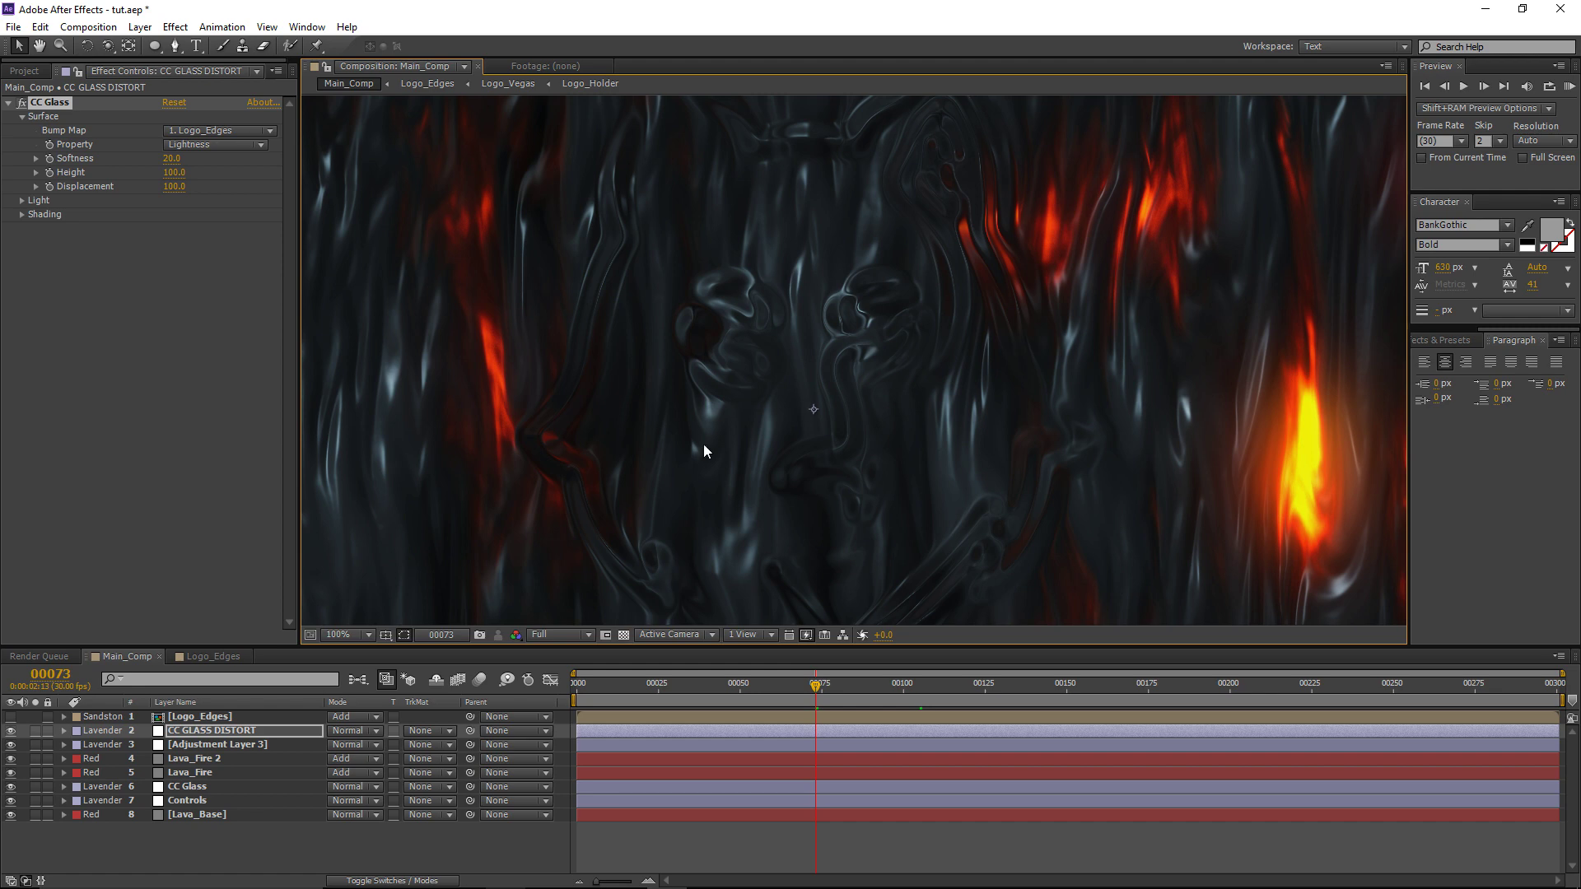
{"action": "left_click_drag", "start_coordinate": [817, 683], "coordinate": [922, 683]}
{"action": "scroll", "coordinate": [728, 380], "scroll_direction": "down", "scroll_amount": 1}
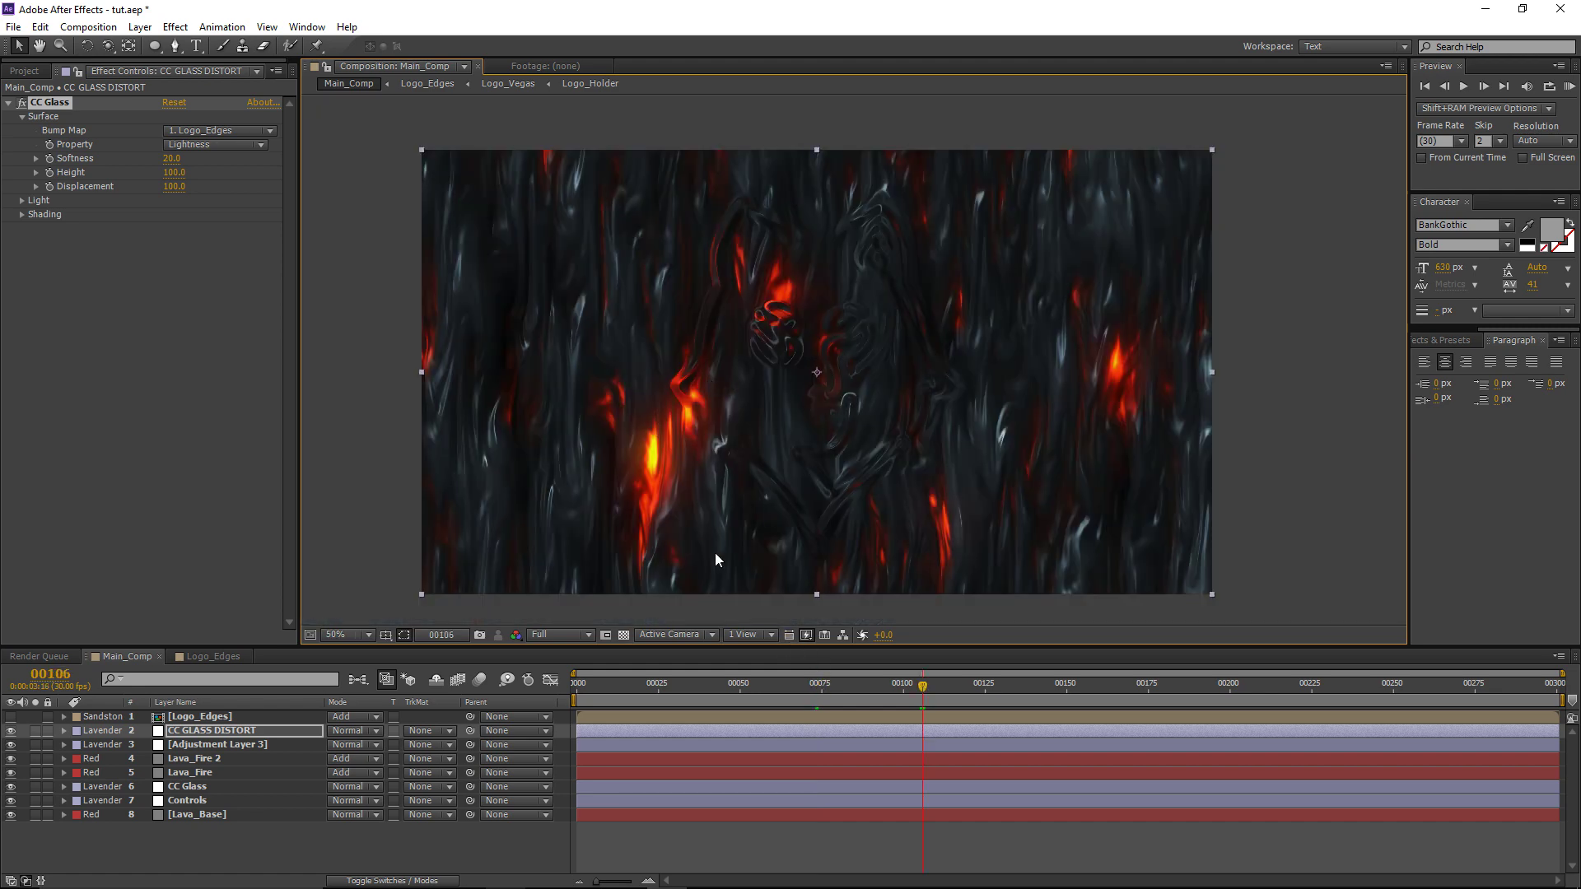
Step: Inside the nested Logo_Vegas composition, keyframe the Vegas Length at 1.000 on frame 99 and reveal the layer's keyframes
{"action": "double_click", "coordinate": [198, 718]}
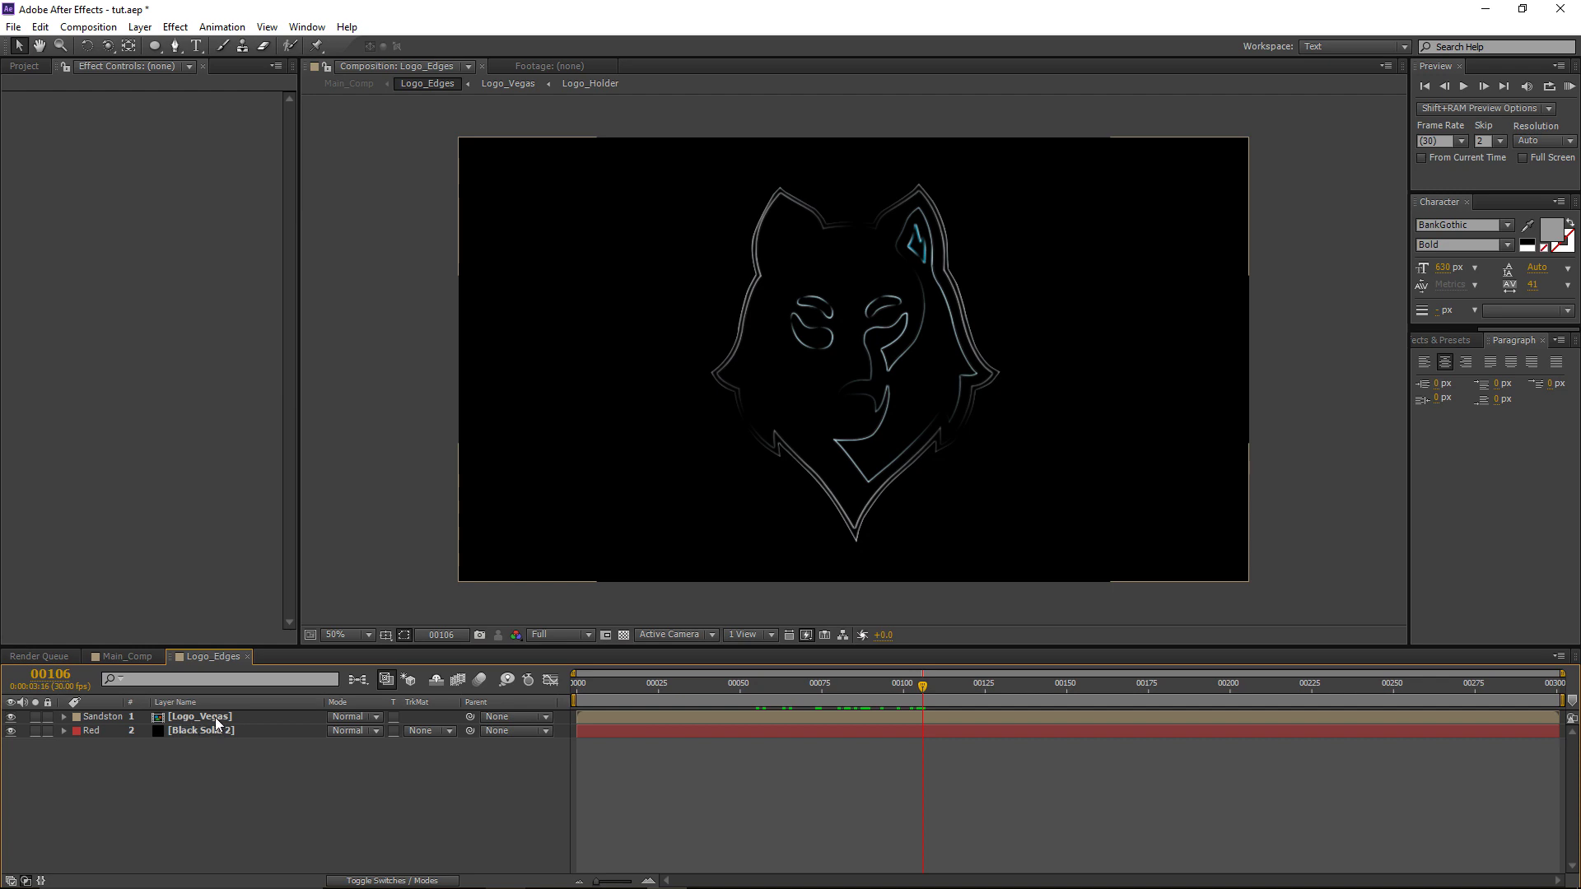
{"action": "double_click", "coordinate": [216, 721]}
{"action": "left_click", "coordinate": [258, 719]}
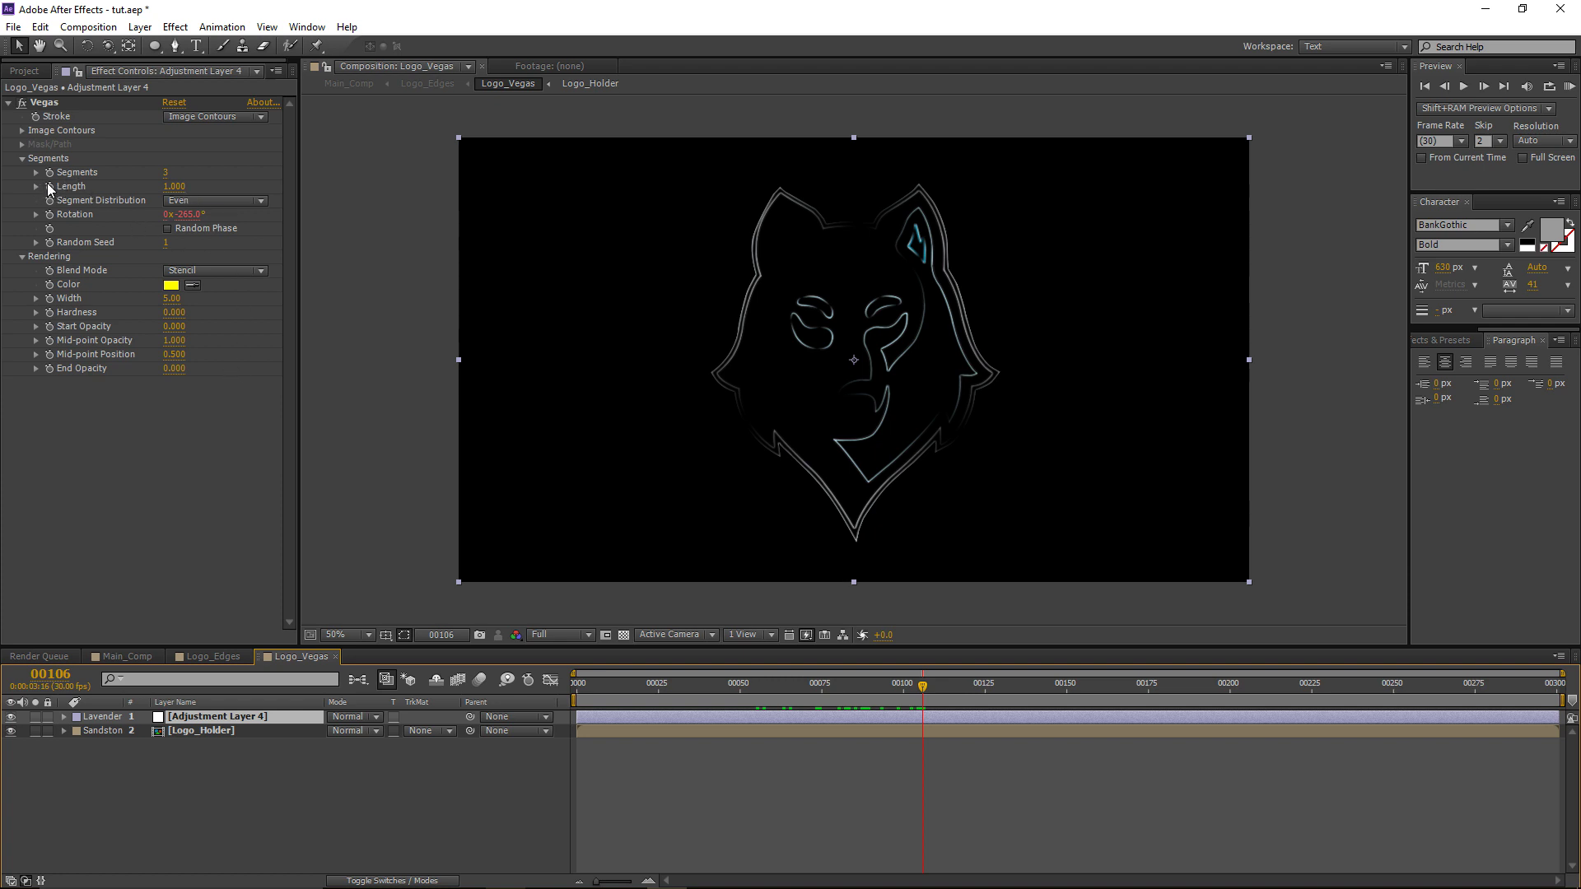
{"action": "mouse_move", "coordinate": [922, 685]}
{"action": "left_mouse_down"}
{"action": "mouse_move", "coordinate": [818, 686]}
{"action": "mouse_move", "coordinate": [905, 698]}
{"action": "left_mouse_up"}
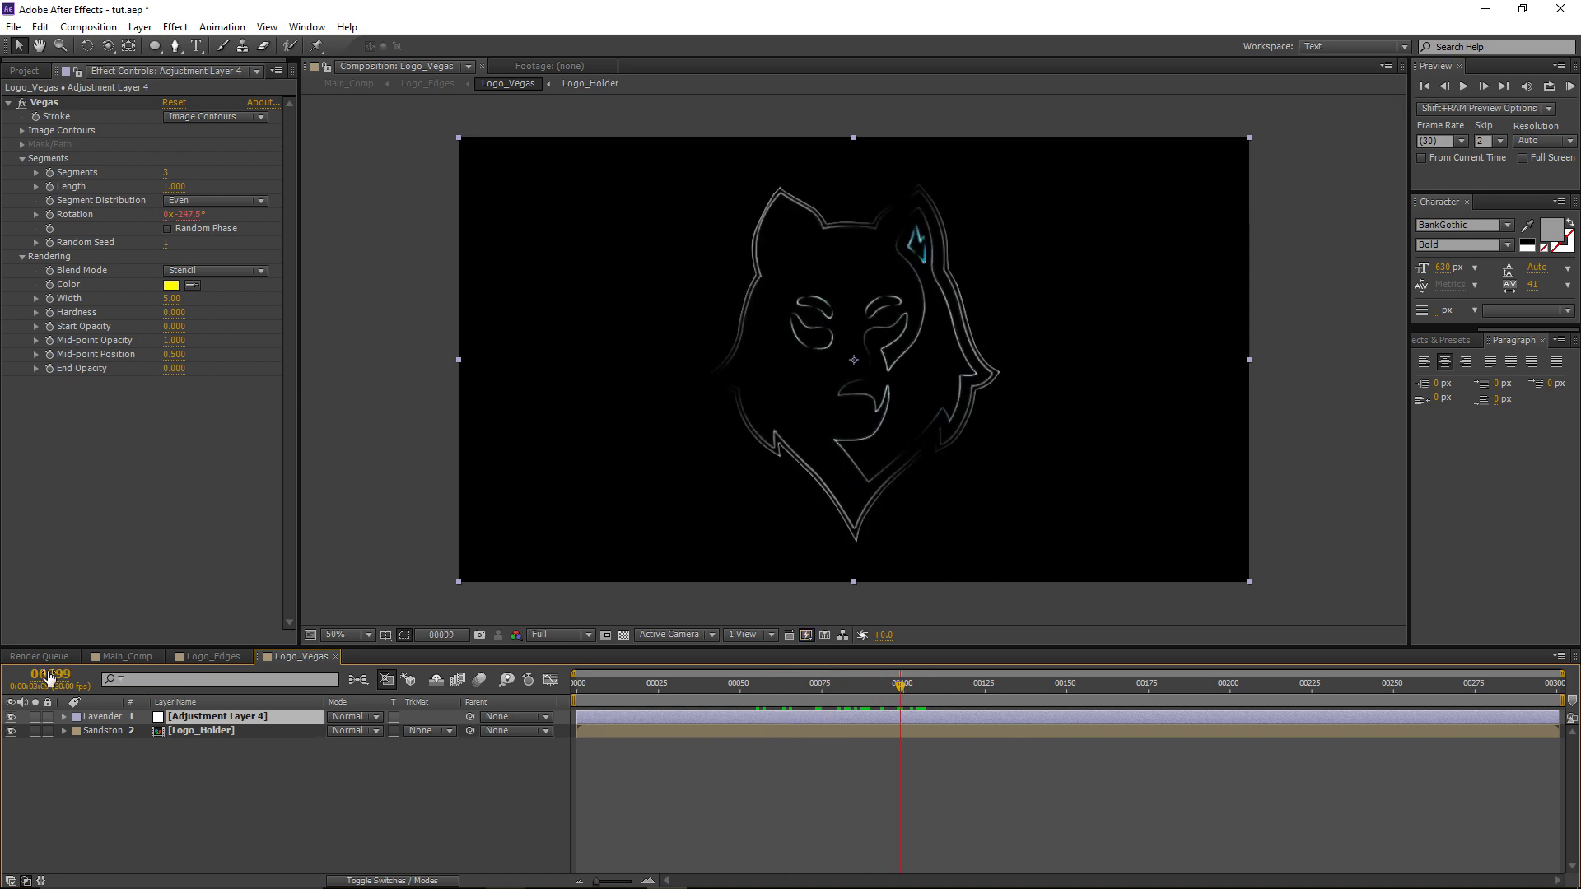
{"action": "left_click", "coordinate": [49, 186]}
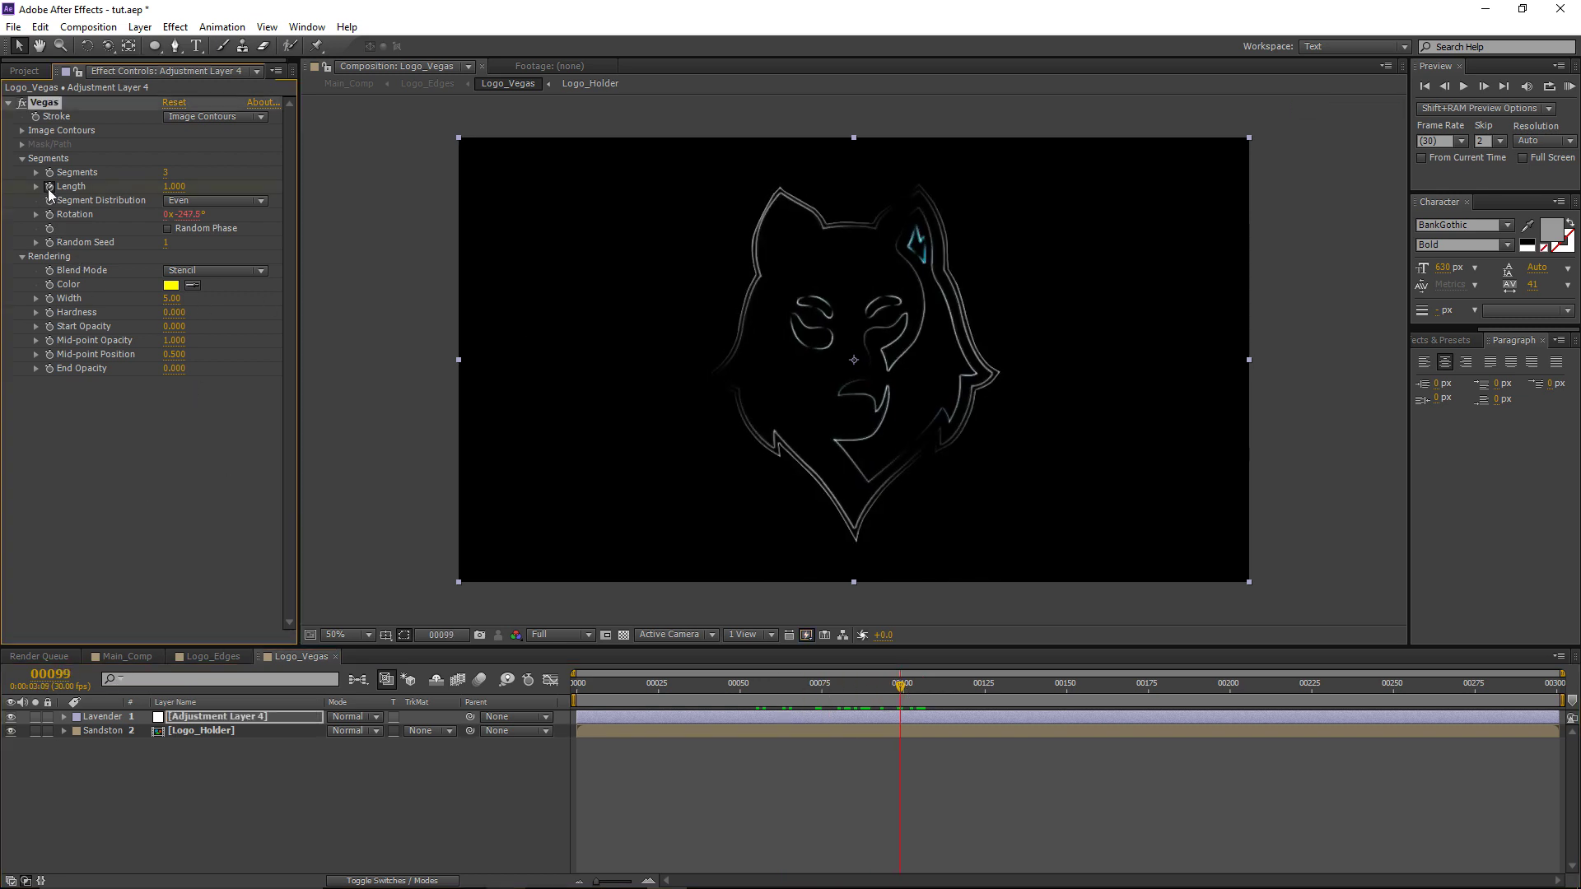
{"action": "left_click", "coordinate": [619, 718]}
{"action": "key", "text": "u"}
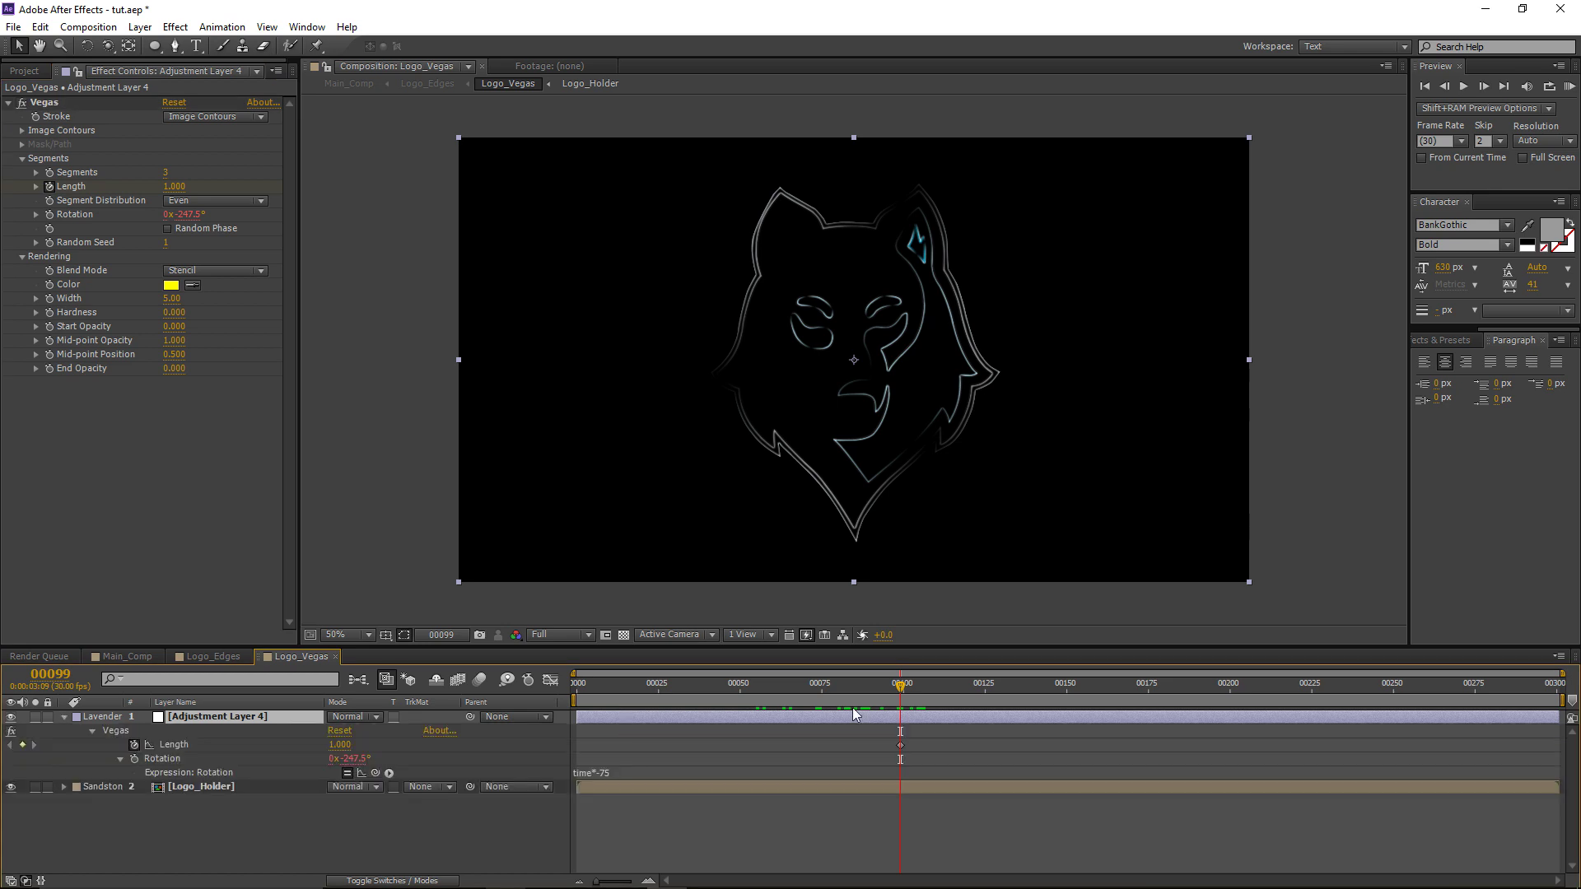
Step: Set the Vegas Length to 0 at frame 50
{"action": "left_click_drag", "start_coordinate": [897, 685], "coordinate": [741, 696]}
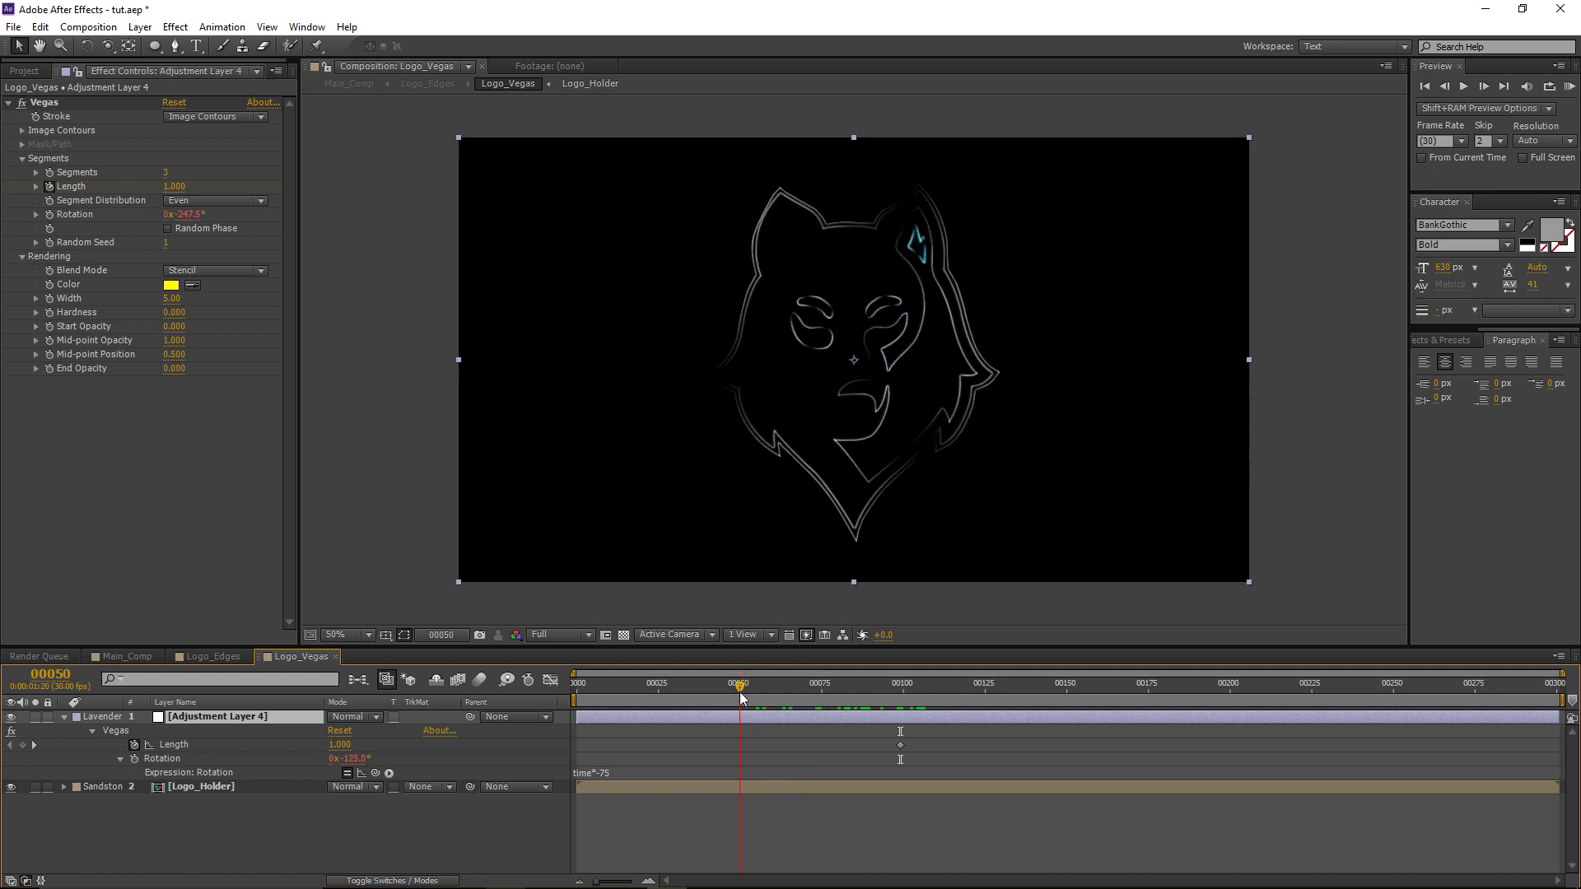
{"action": "left_click", "coordinate": [176, 187]}
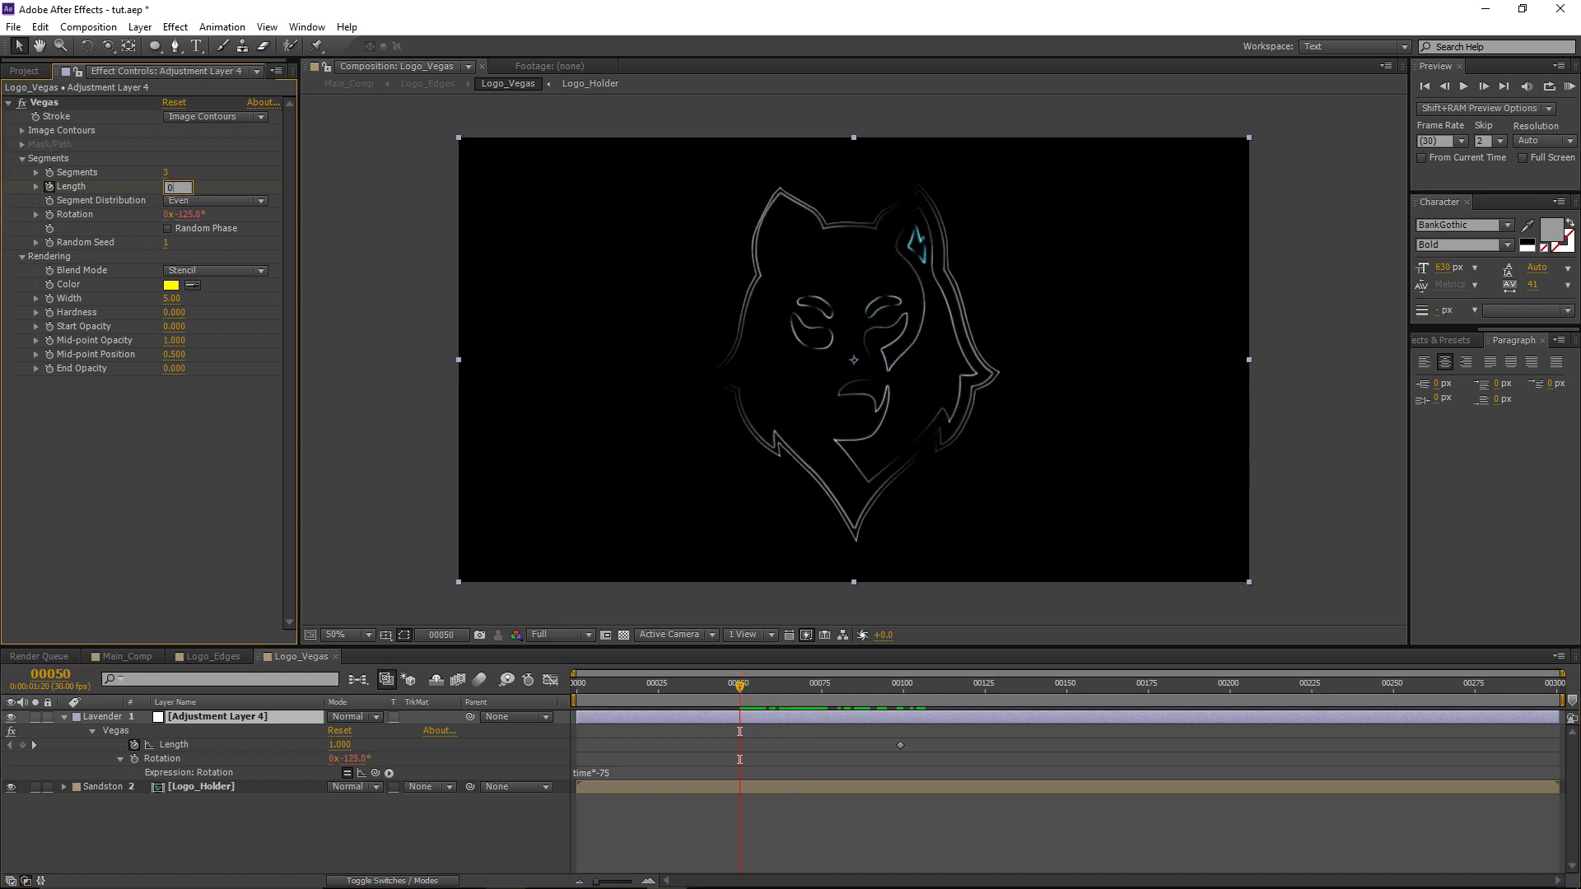
{"action": "key", "text": "Return"}
Step: Advance to about frame 78, return to Main_Comp, and make Logo_Edges visible again
{"action": "mouse_move", "coordinate": [740, 696]}
{"action": "left_mouse_down"}
{"action": "mouse_move", "coordinate": [924, 696]}
{"action": "mouse_move", "coordinate": [723, 693]}
{"action": "mouse_move", "coordinate": [1071, 685]}
{"action": "mouse_move", "coordinate": [699, 712]}
{"action": "mouse_move", "coordinate": [935, 703]}
{"action": "mouse_move", "coordinate": [831, 709]}
{"action": "left_mouse_up"}
{"action": "left_click", "coordinate": [123, 656]}
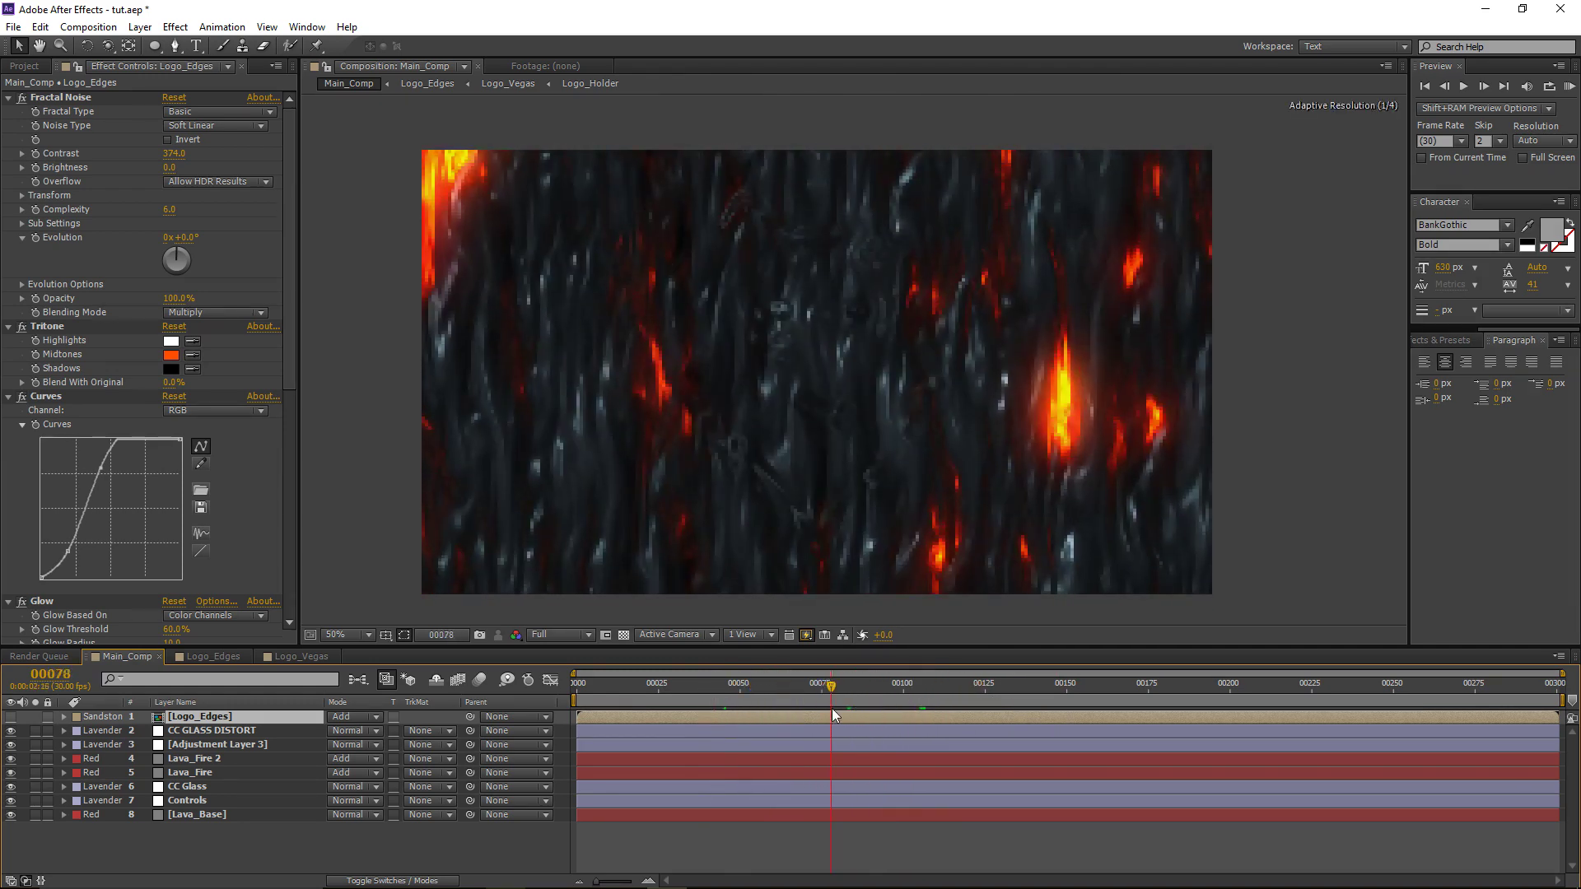
{"action": "left_click", "coordinate": [12, 718]}
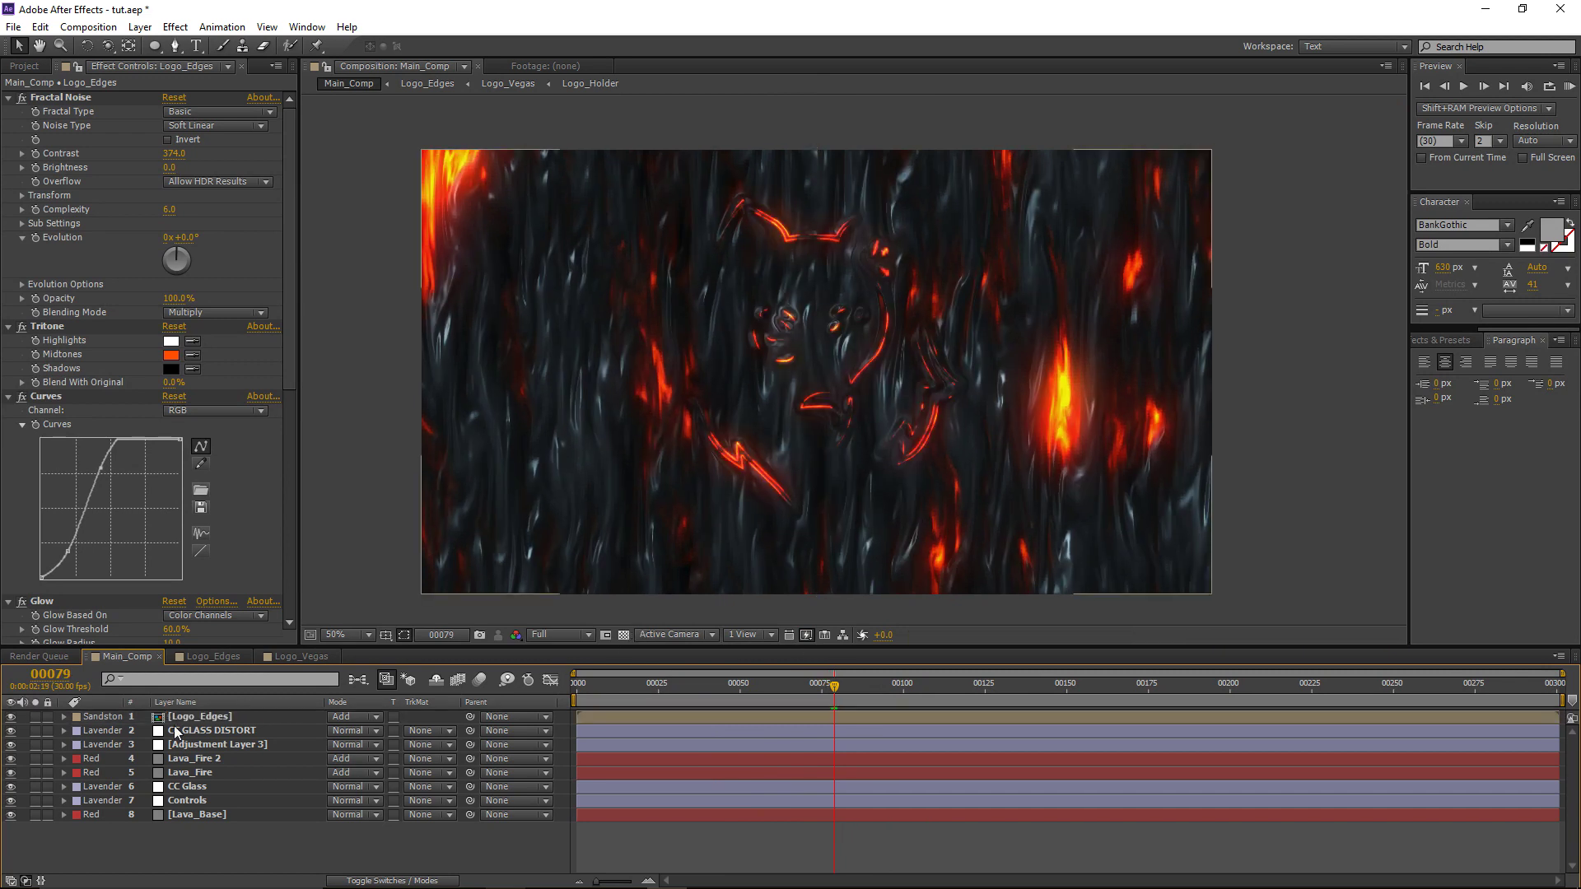
Step: Apply a Bulge distortion to the CC GLASS DISTORT layer
{"action": "left_click", "coordinate": [221, 733]}
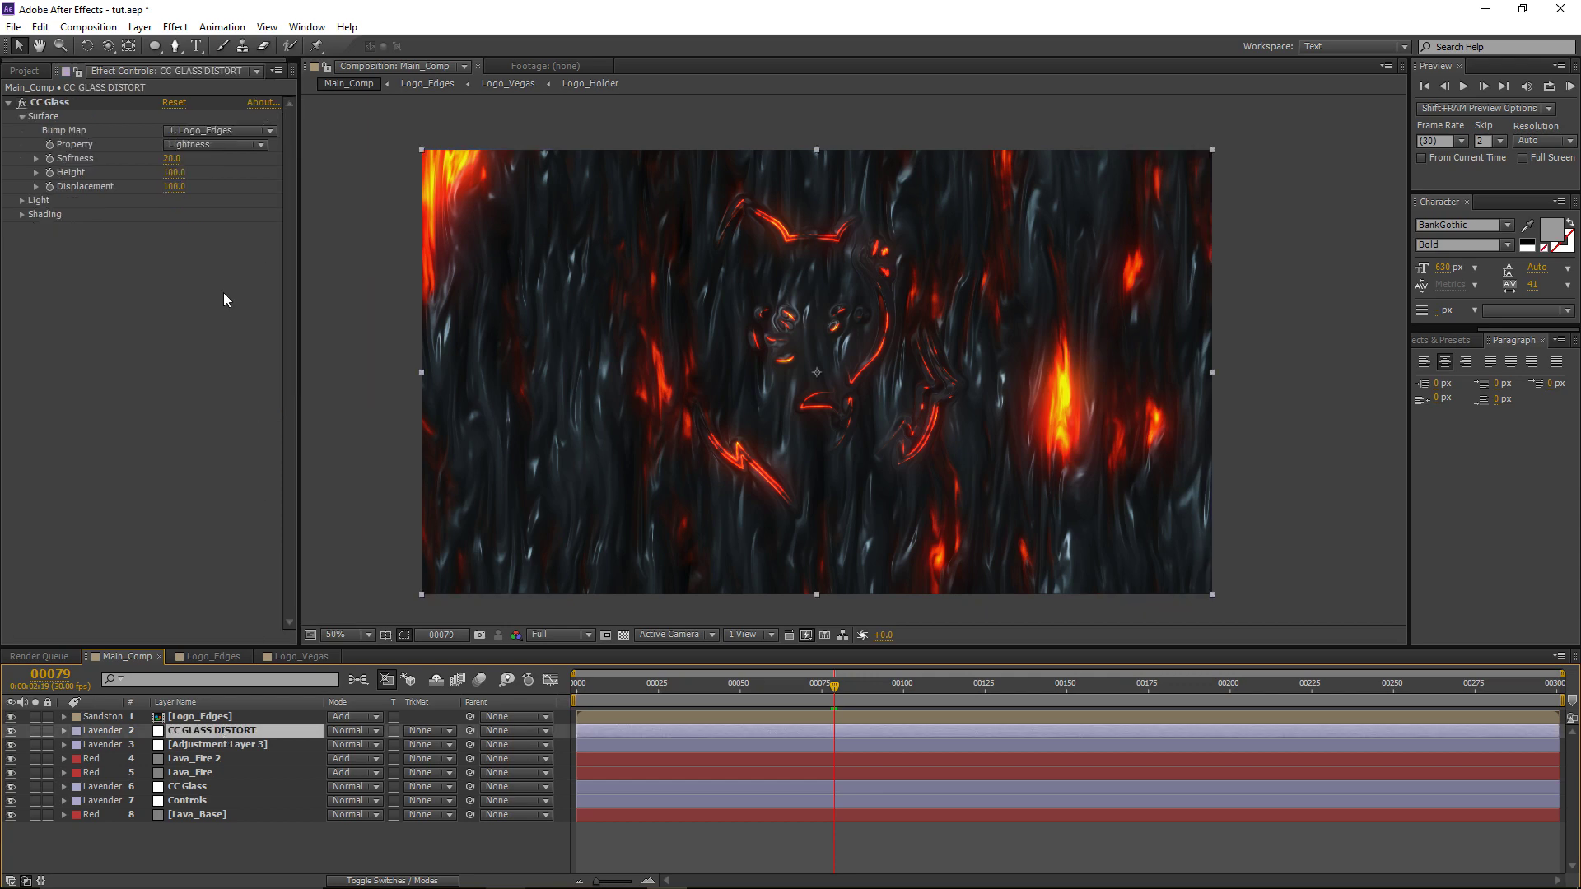
{"action": "left_click", "coordinate": [175, 26]}
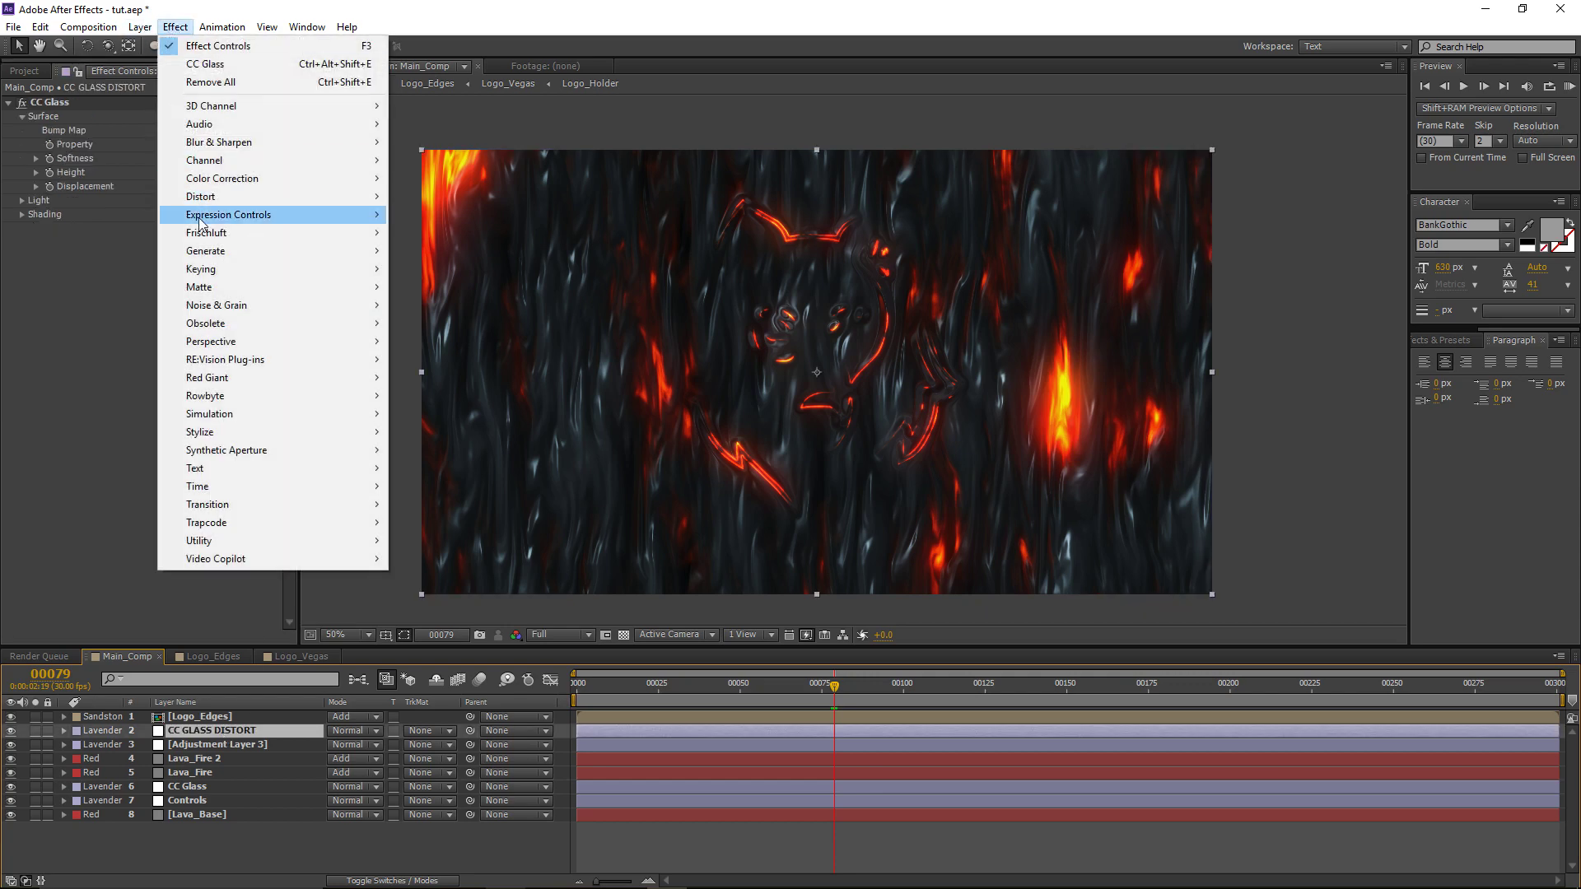
{"action": "mouse_move", "coordinate": [204, 196]}
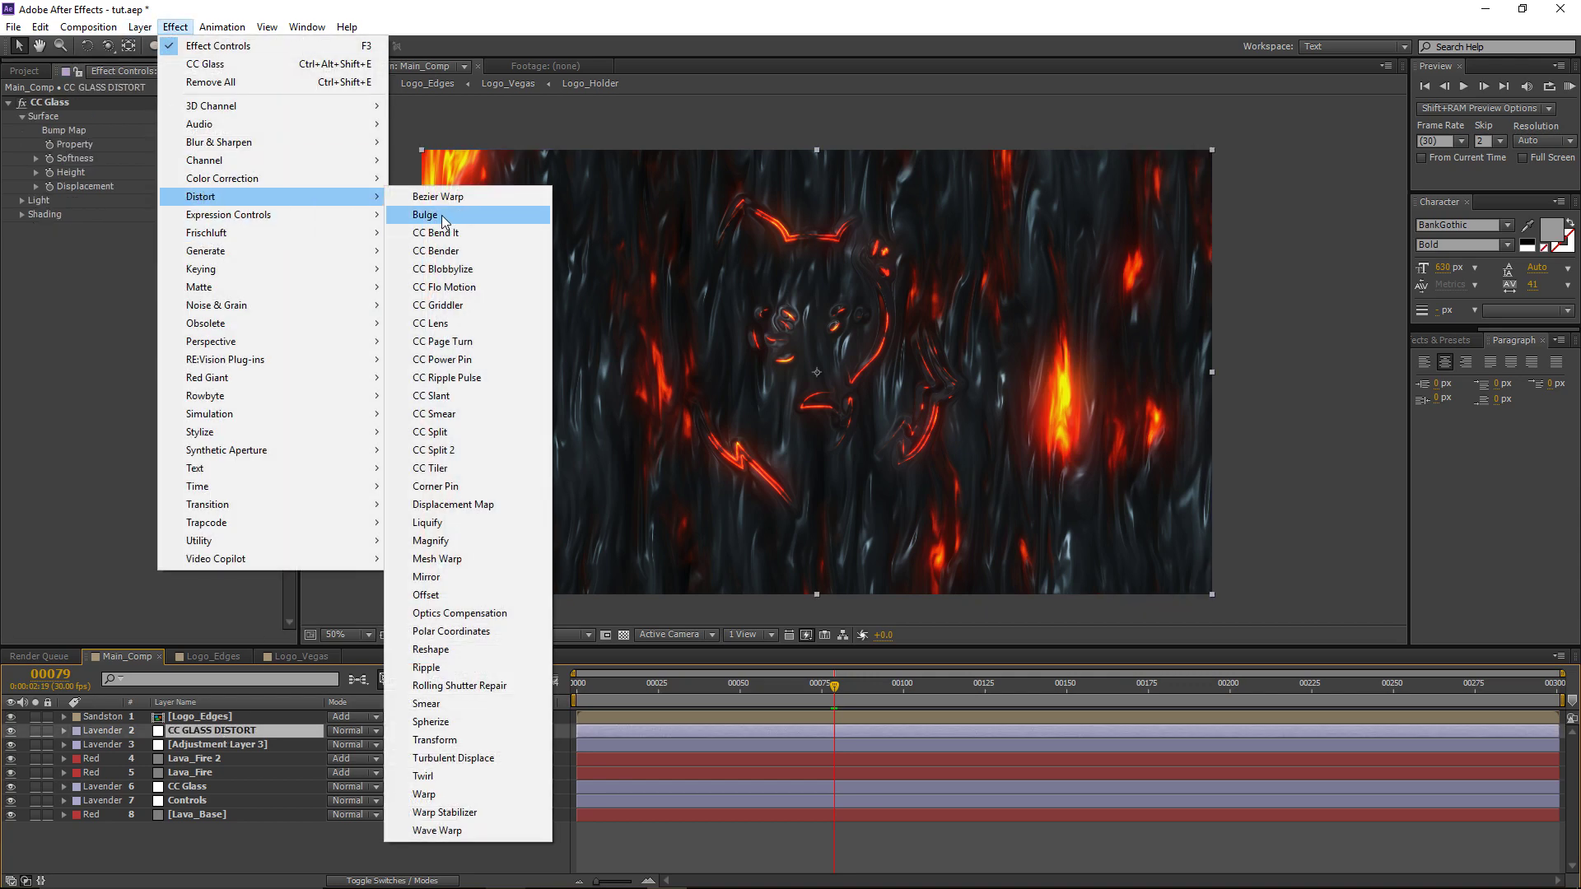
{"action": "left_click", "coordinate": [442, 215]}
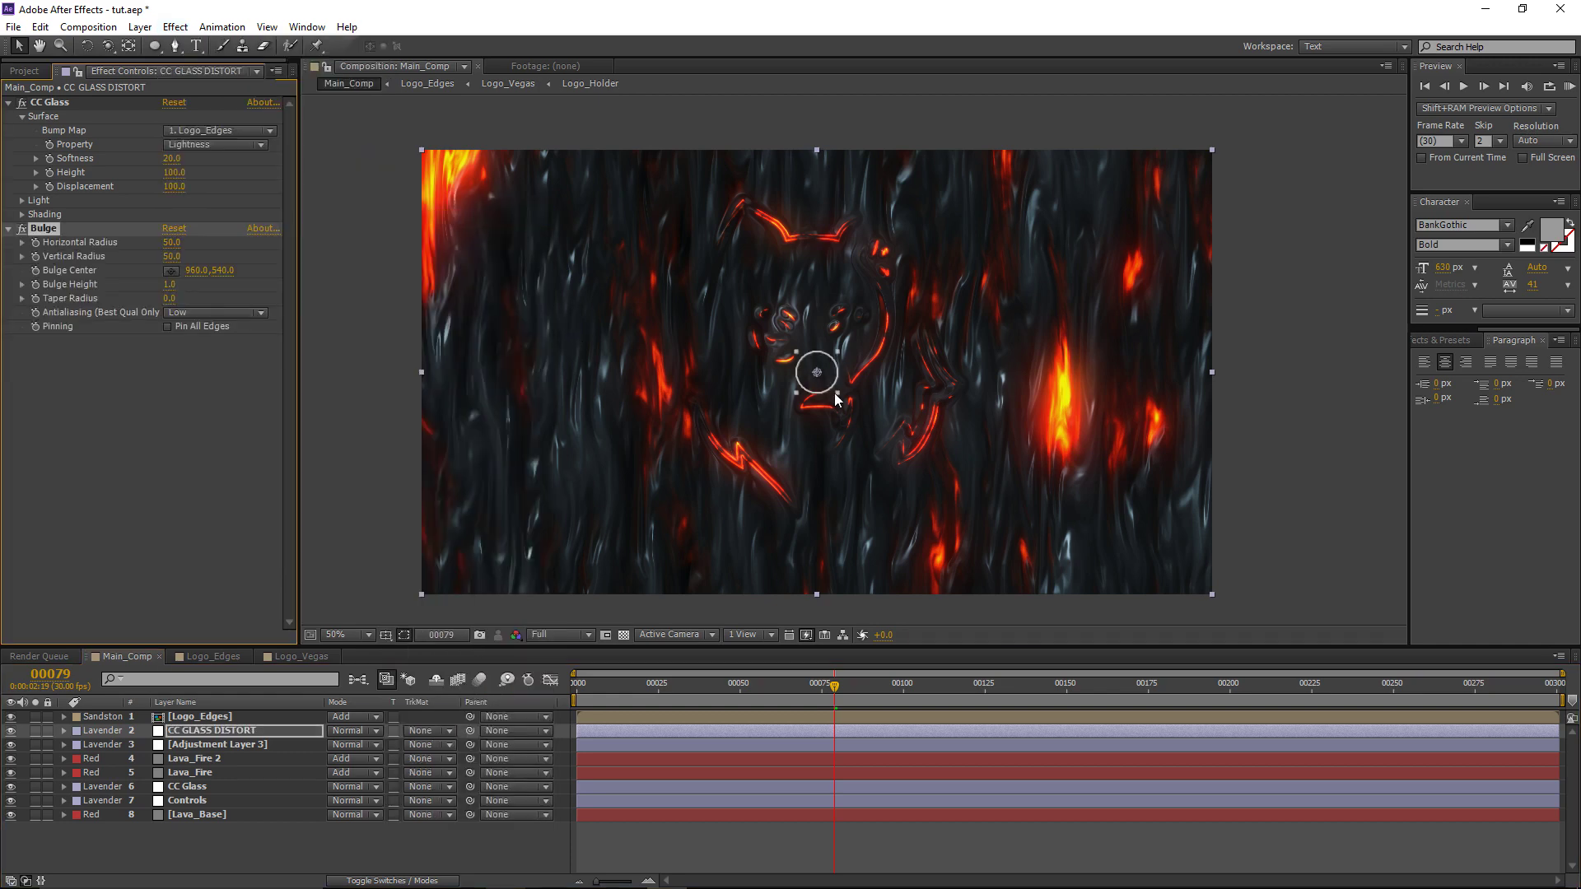
Step: Fit the Bulge around the husky head with Horizontal Radius 355, Vertical Radius 462 and Taper Radius 184
{"action": "left_click_drag", "start_coordinate": [837, 400], "coordinate": [948, 549]}
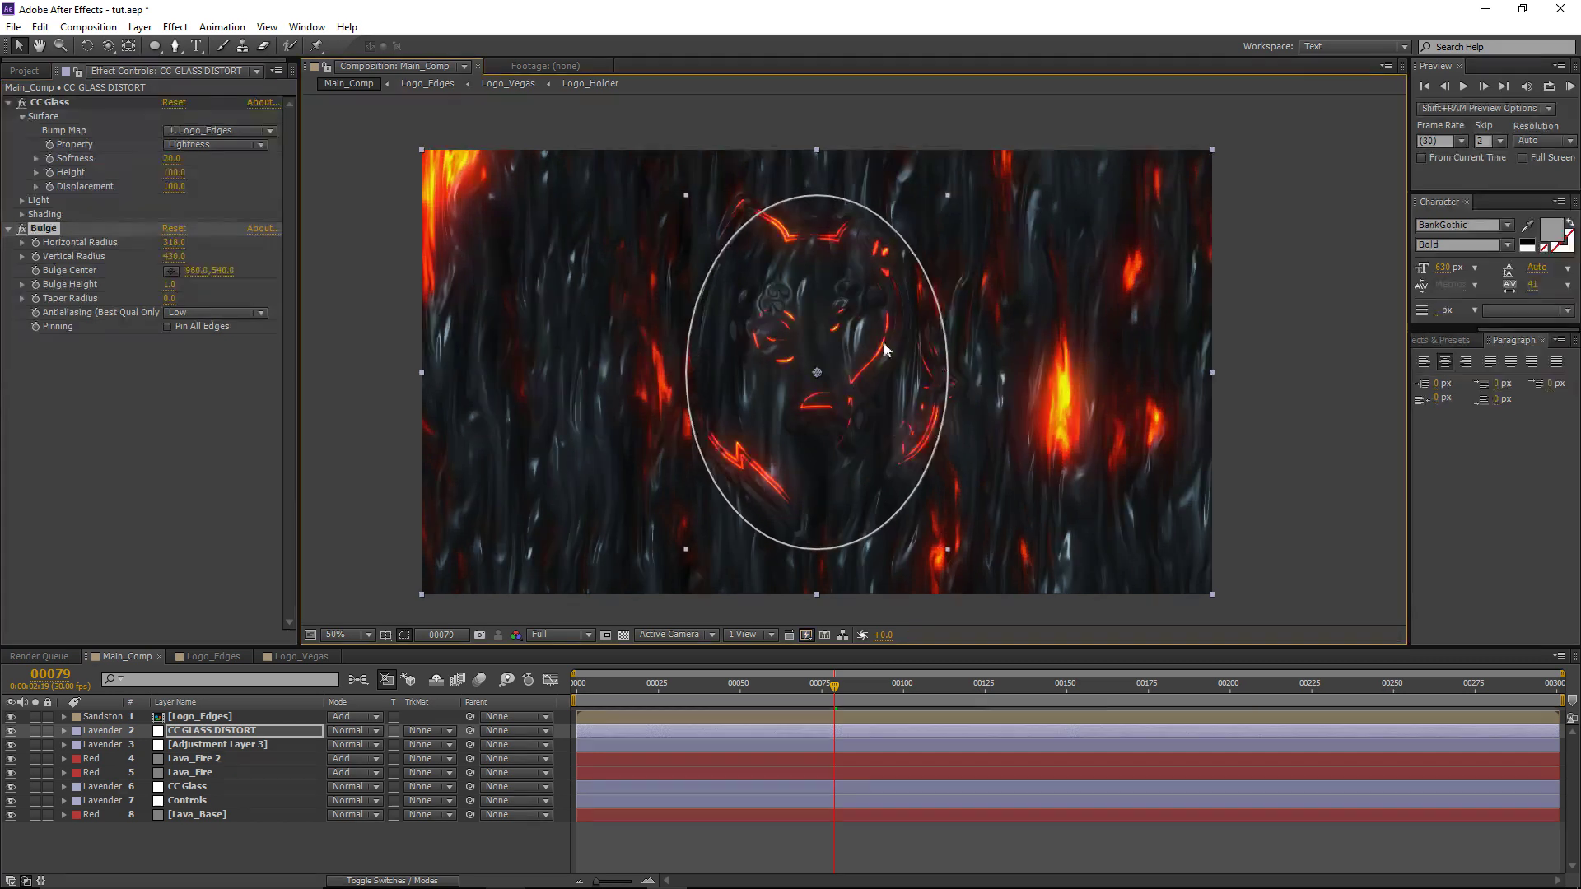
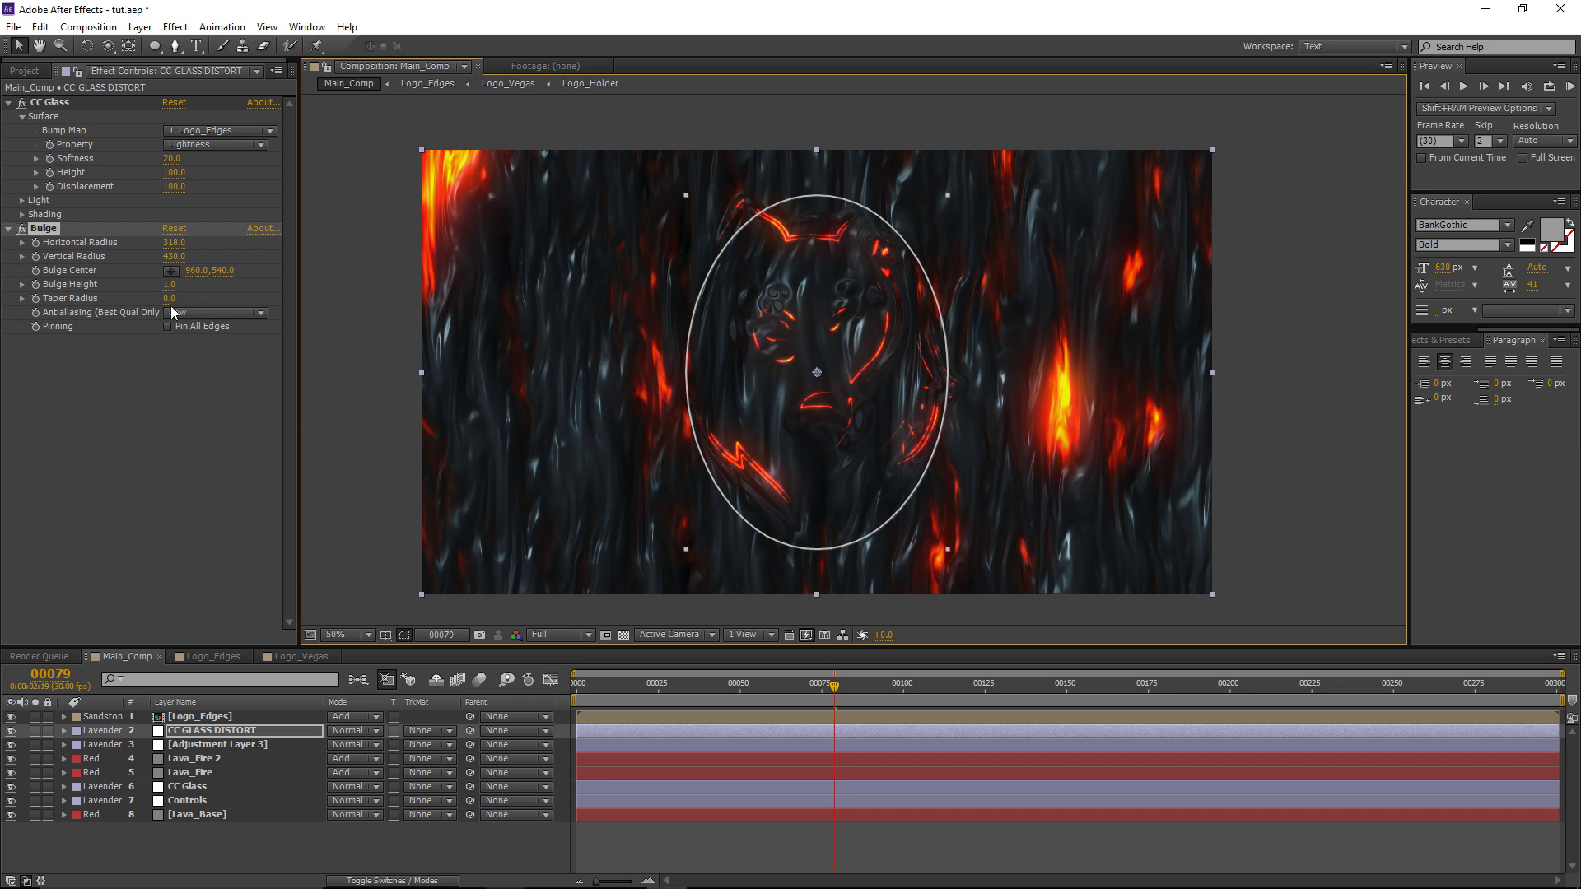
{"action": "left_click_drag", "start_coordinate": [172, 304], "coordinate": [313, 306]}
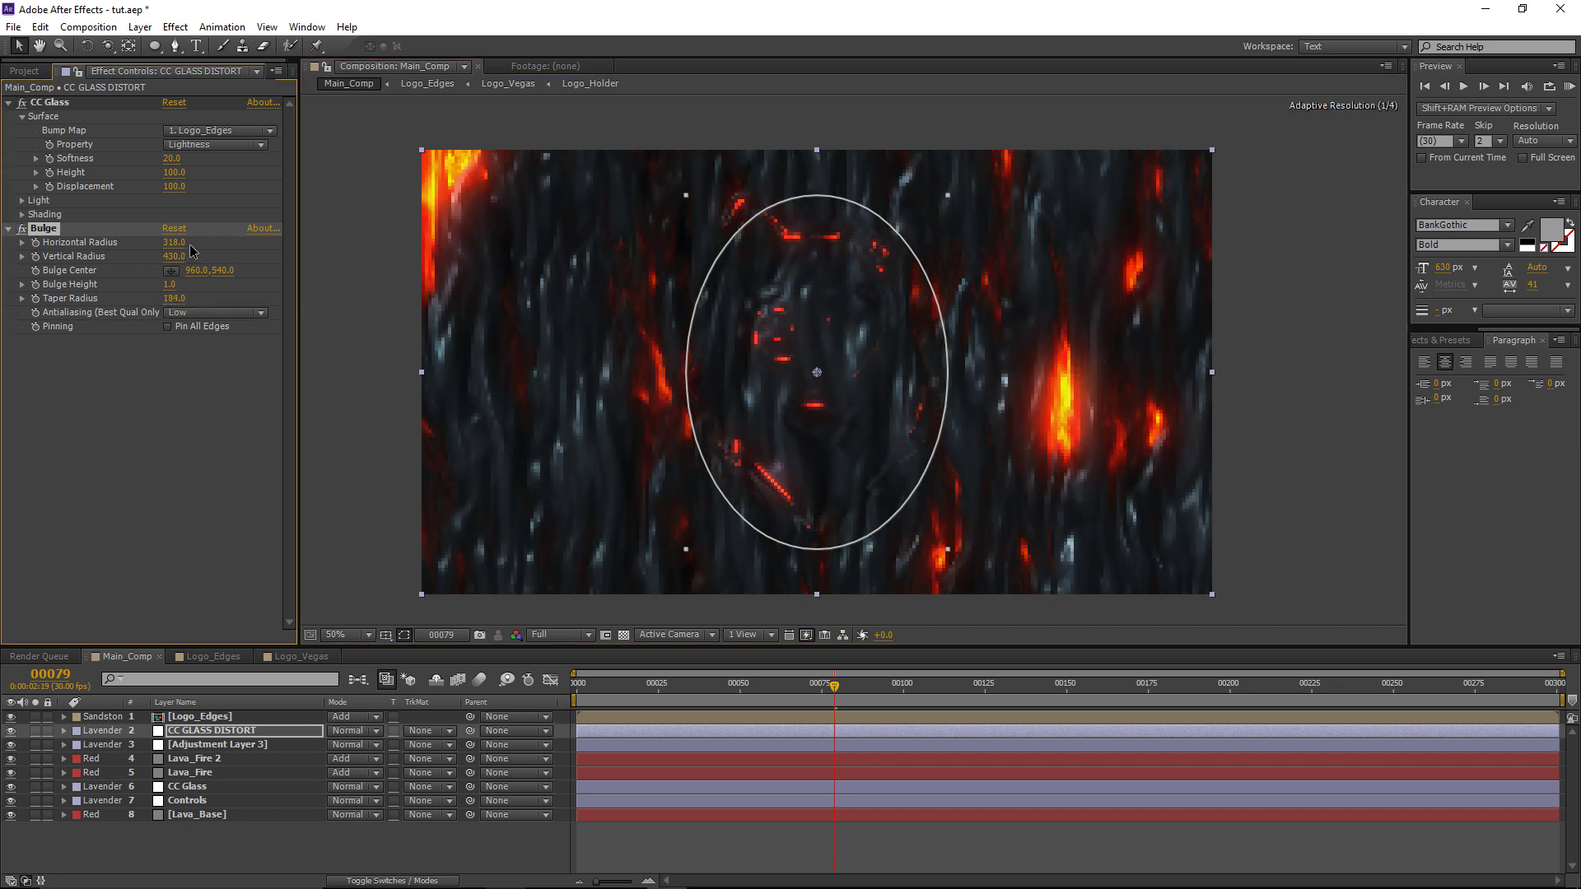
{"action": "left_click_drag", "start_coordinate": [175, 242], "coordinate": [202, 265]}
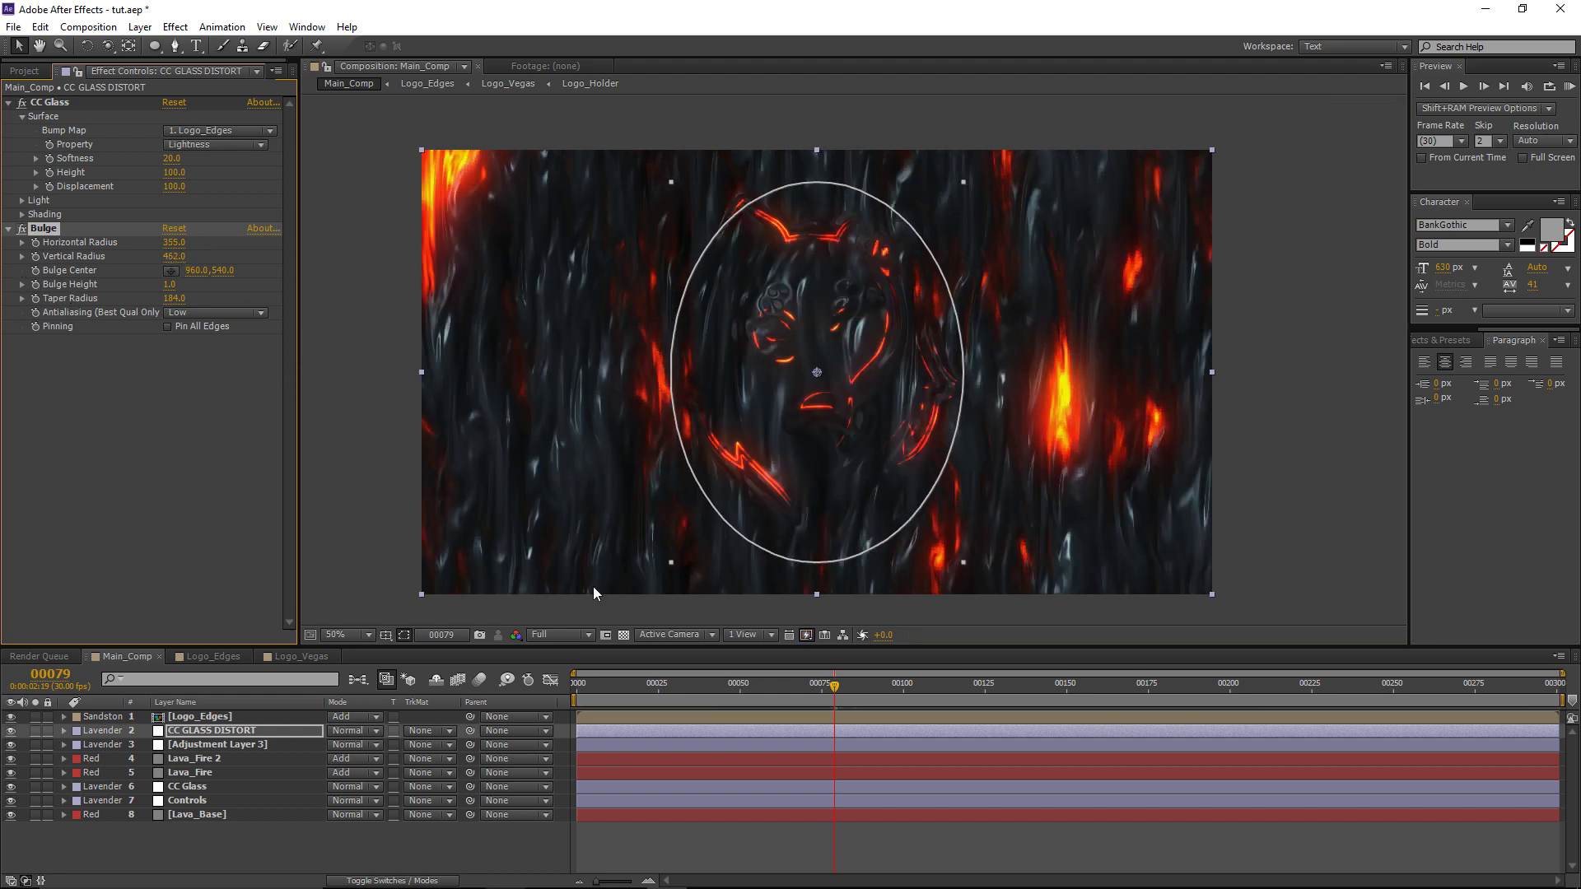
Step: Animate the Bulge Height from 0 at frame 50 up to 1.0, and preview the growth at frame 75
{"action": "left_click_drag", "start_coordinate": [827, 698], "coordinate": [746, 698]}
{"action": "left_click", "coordinate": [36, 284]}
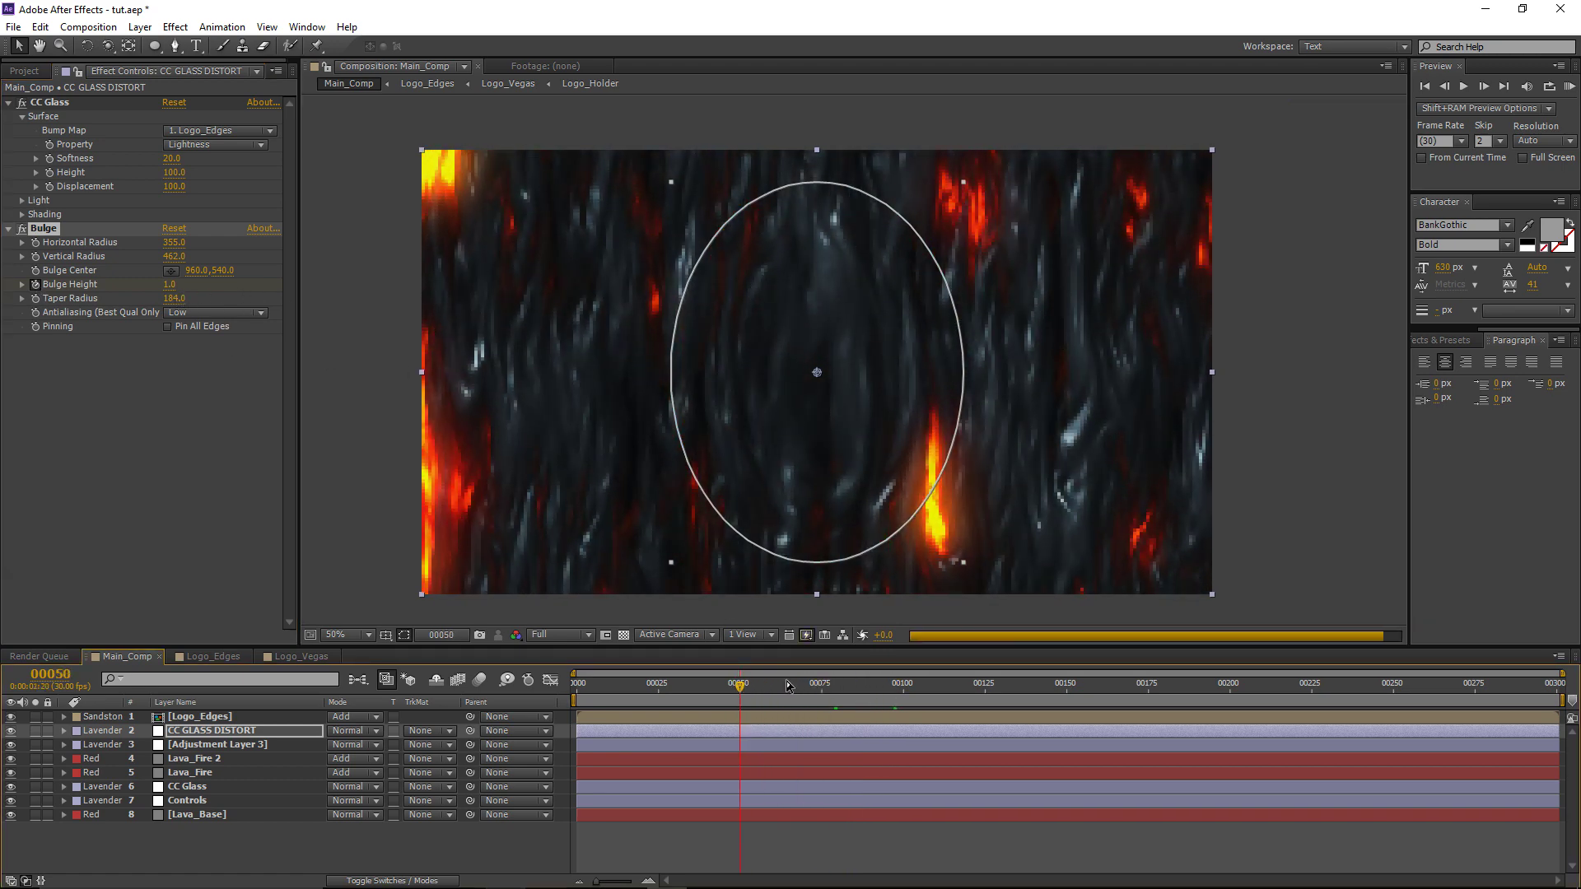
{"action": "left_click", "coordinate": [170, 285]}
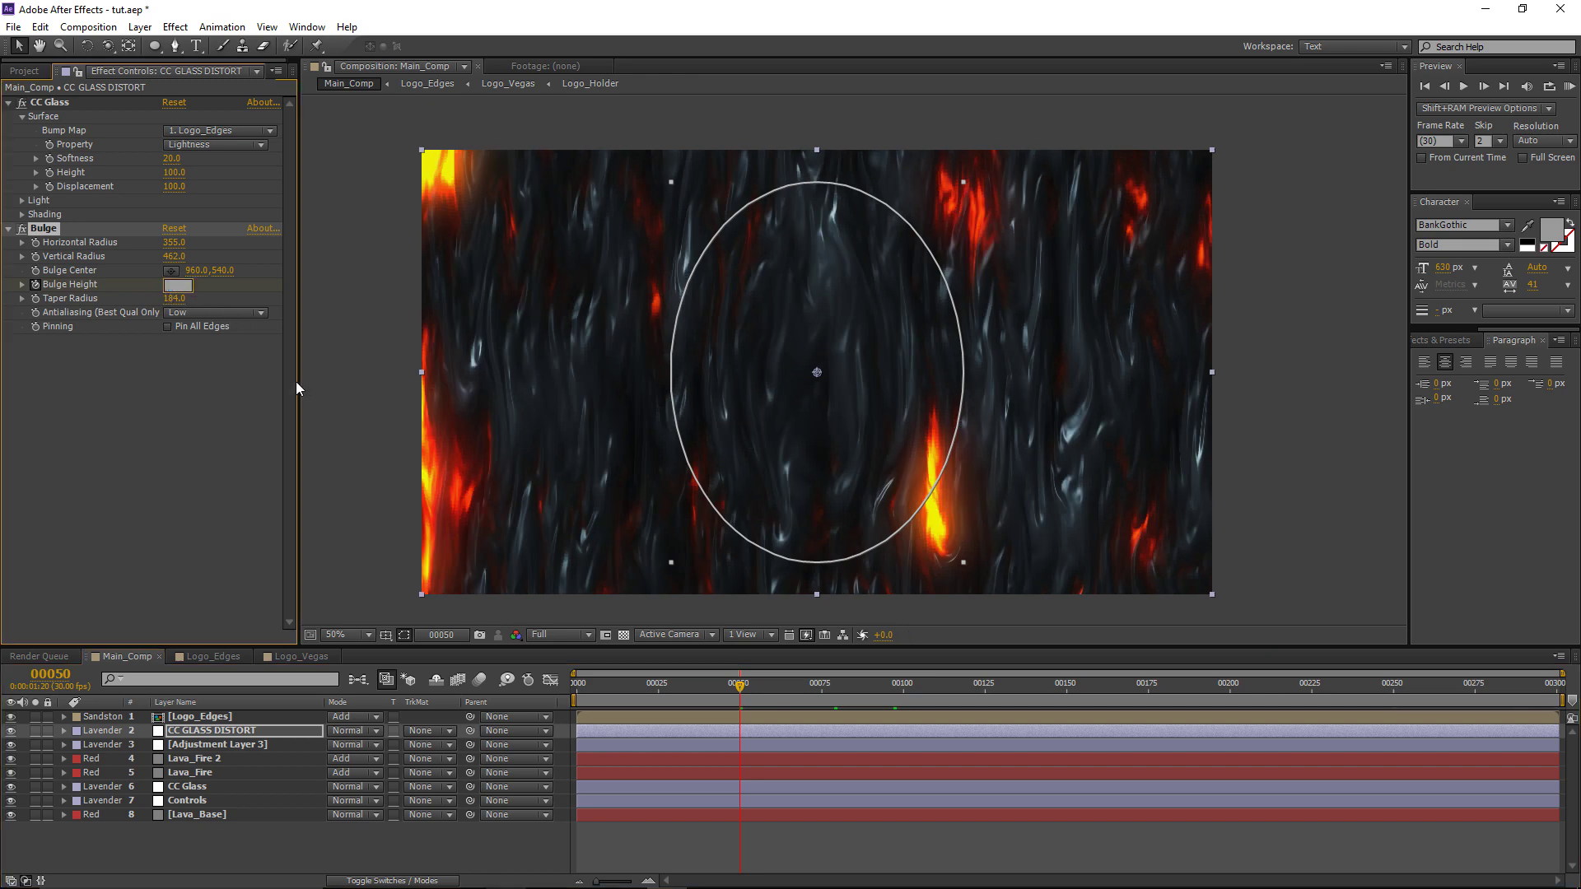
{"action": "type", "text": "0"}
{"action": "key", "text": "Return"}
{"action": "left_click", "coordinate": [779, 838]}
{"action": "left_click_drag", "start_coordinate": [725, 690], "coordinate": [822, 700]}
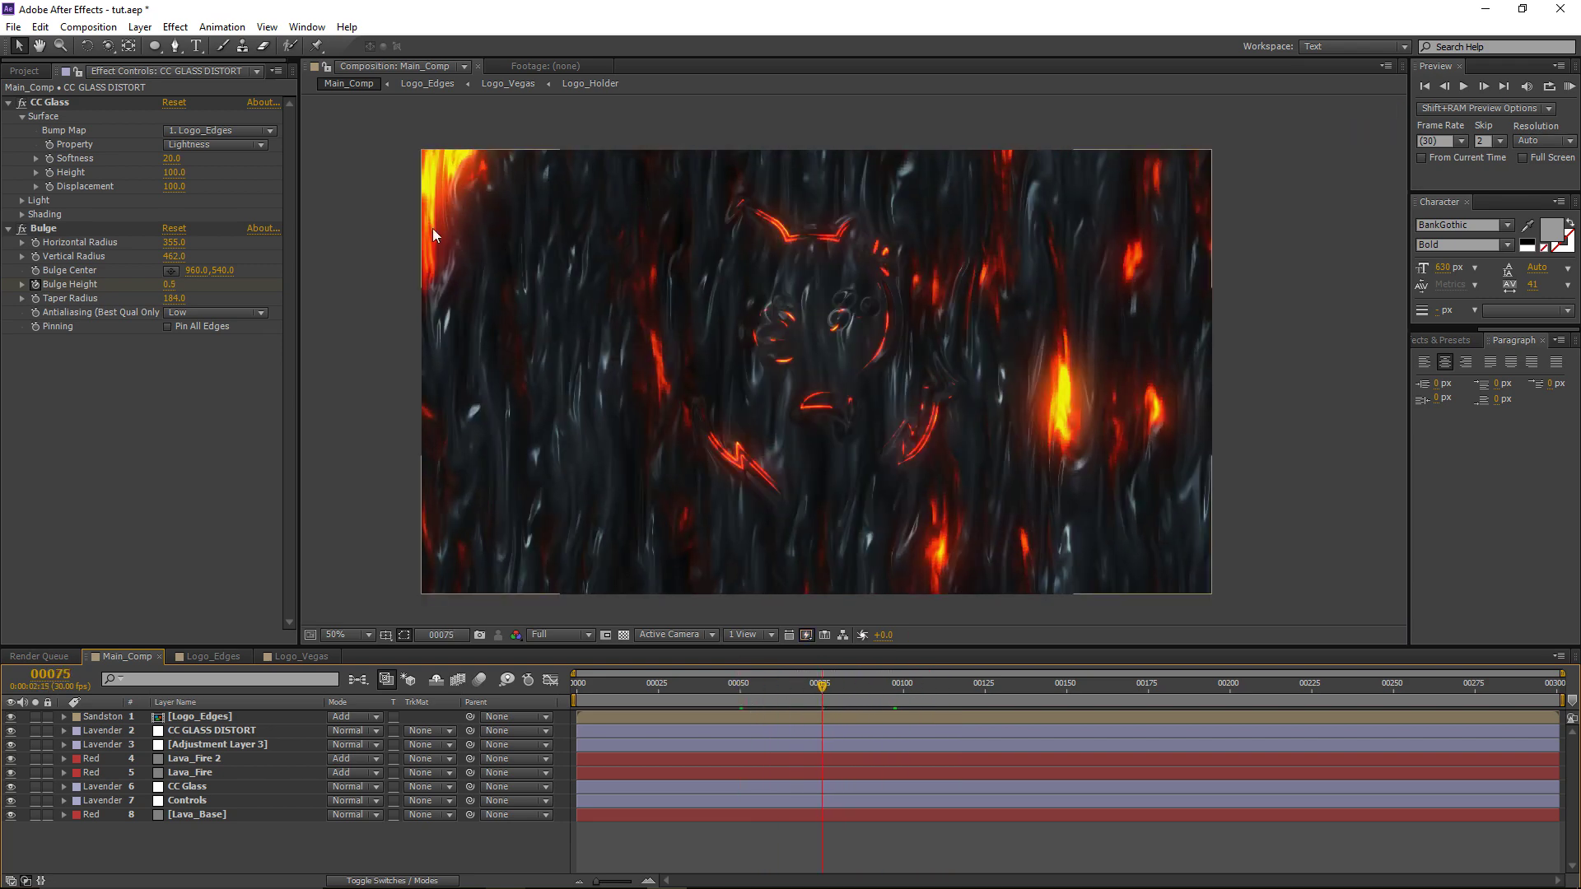
Step: Move the Bulge effect above CC Glass on the CC GLASS DISTORT layer and preview the distortion at frame 103
{"action": "left_click", "coordinate": [45, 229]}
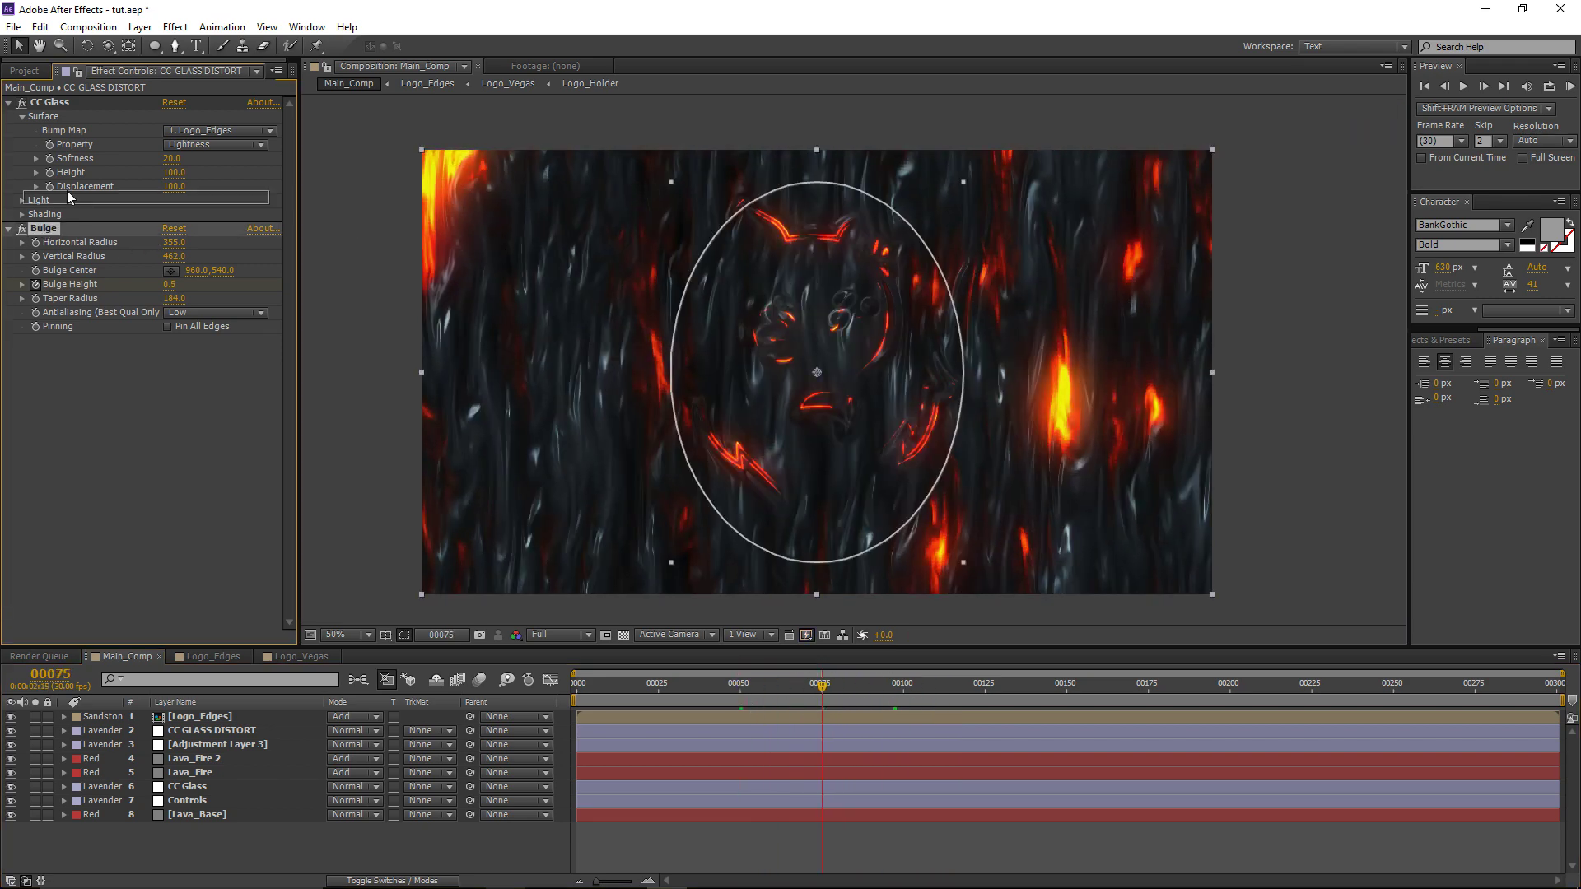
{"action": "left_click_drag", "start_coordinate": [55, 105], "coordinate": [58, 333]}
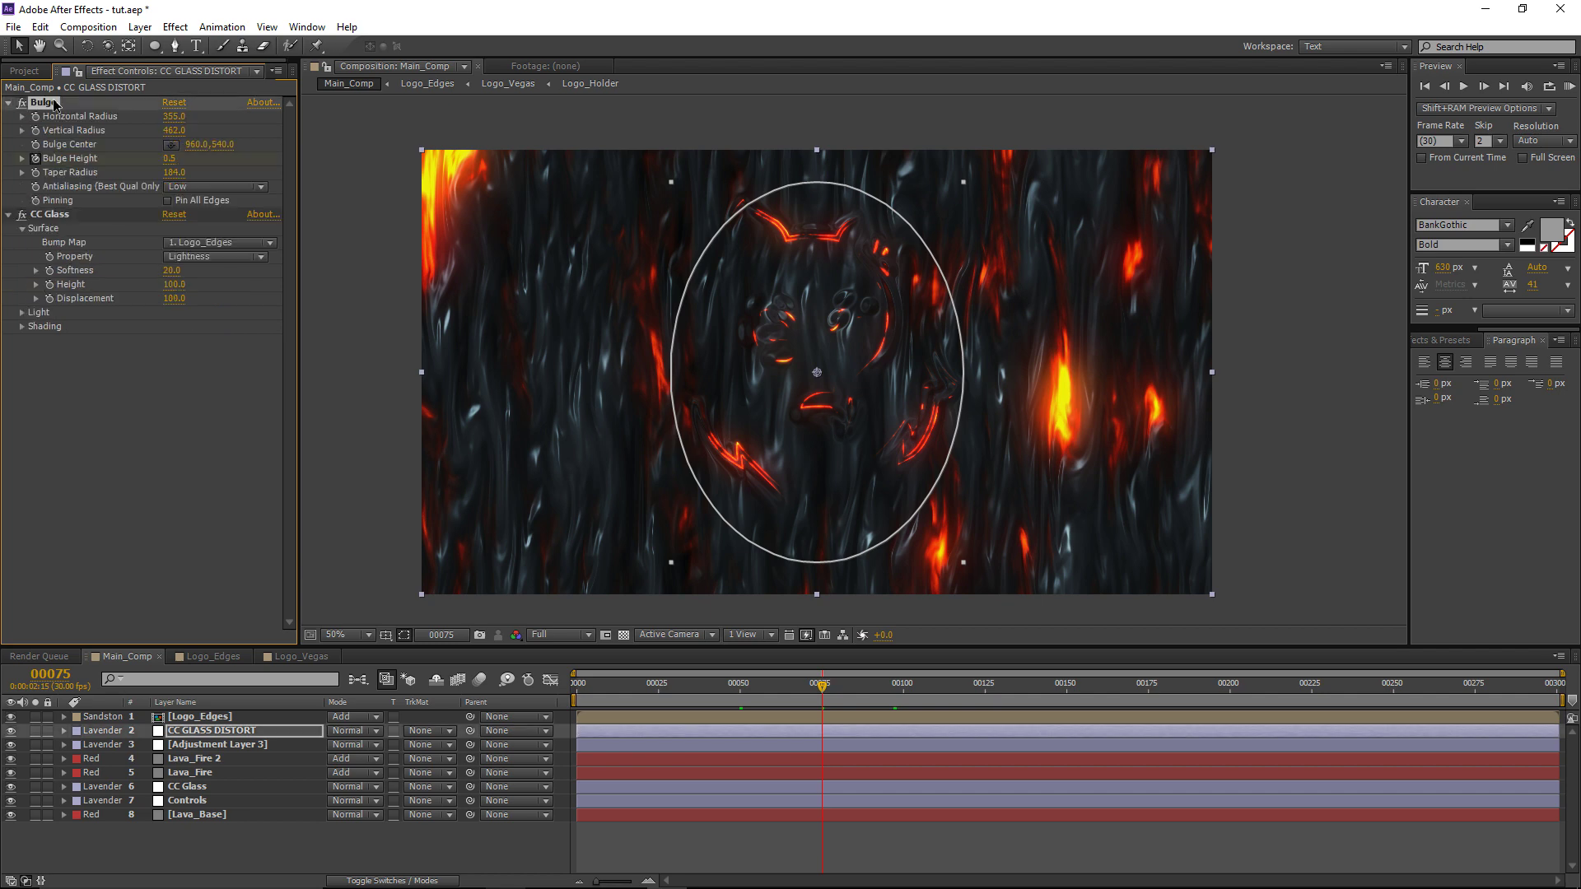
{"action": "left_click", "coordinate": [748, 840]}
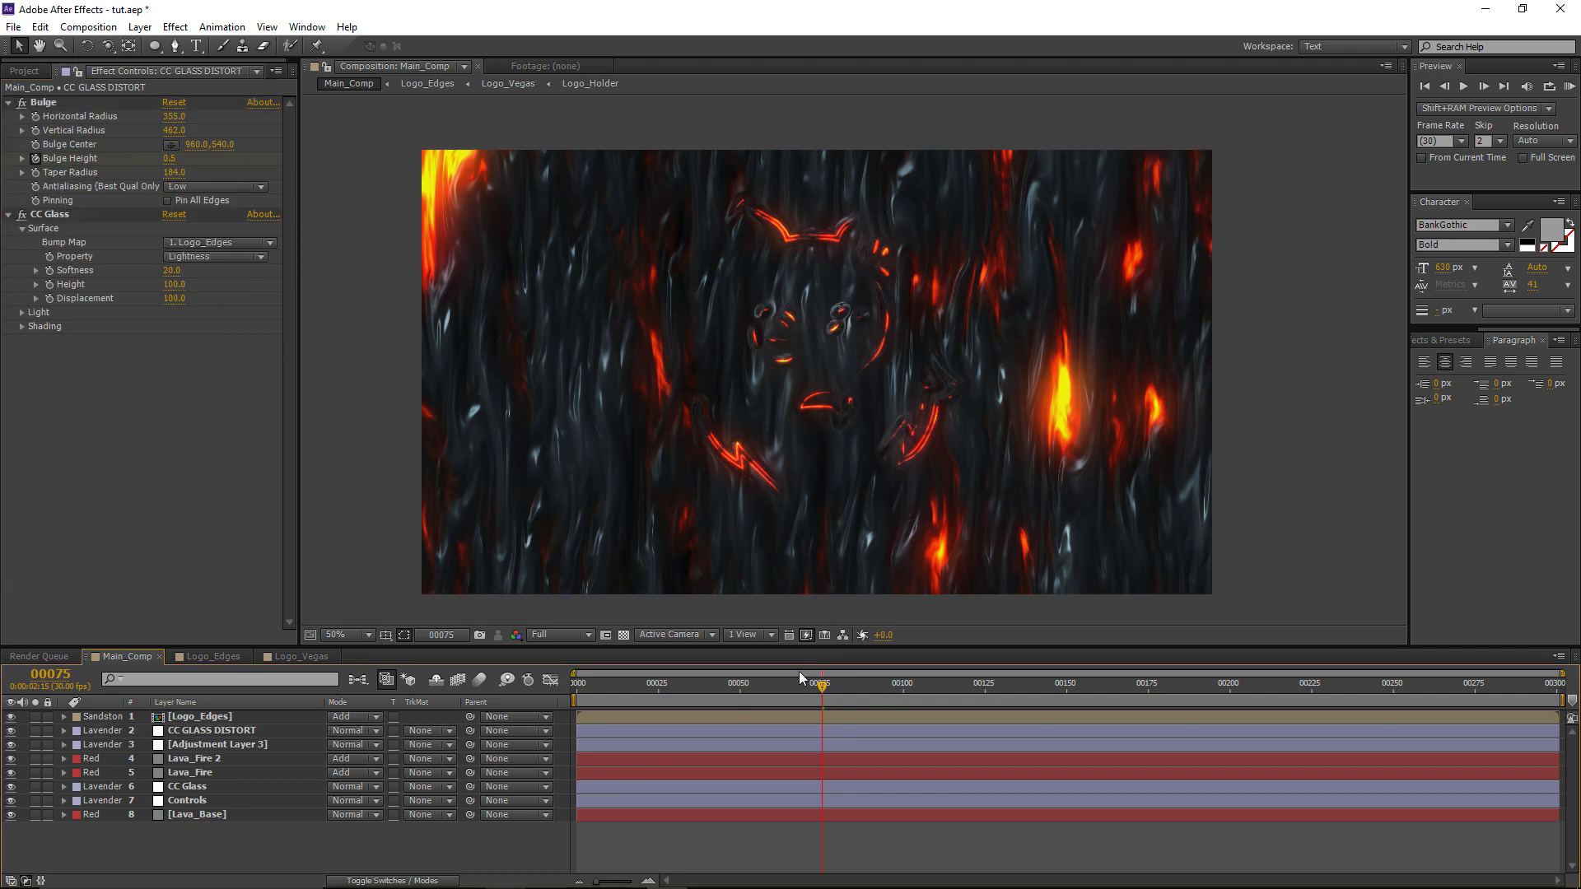
{"action": "left_click_drag", "start_coordinate": [828, 688], "coordinate": [917, 694]}
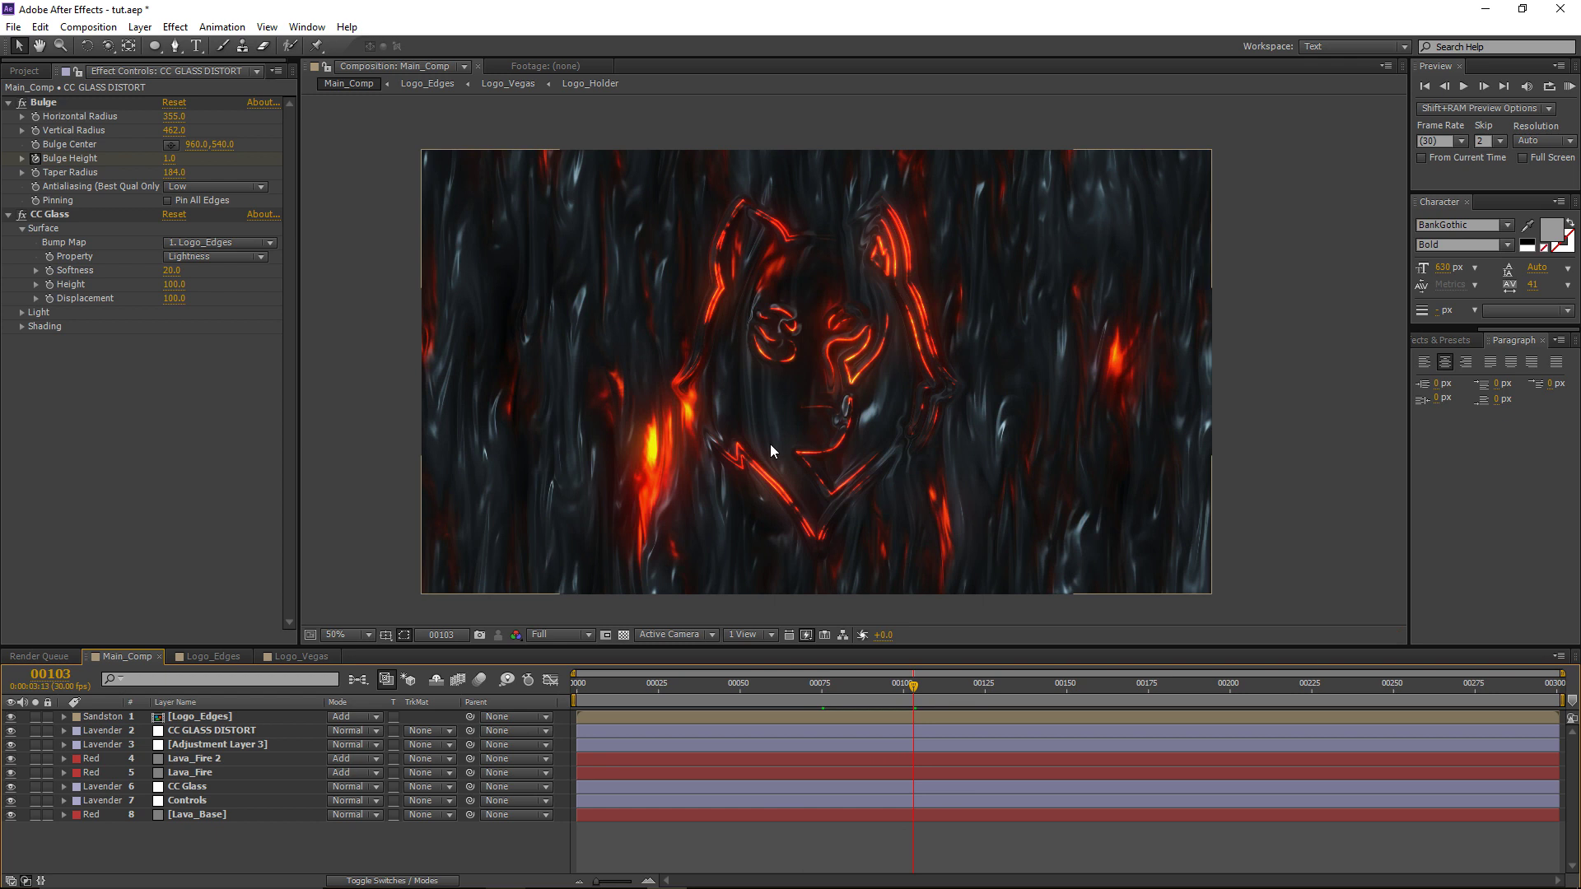
Step: Add the Logo_Holder composition to Main_Comp directly beneath Logo_Edges and preview it at frame 108
{"action": "left_click", "coordinate": [25, 71]}
{"action": "left_click", "coordinate": [112, 264]}
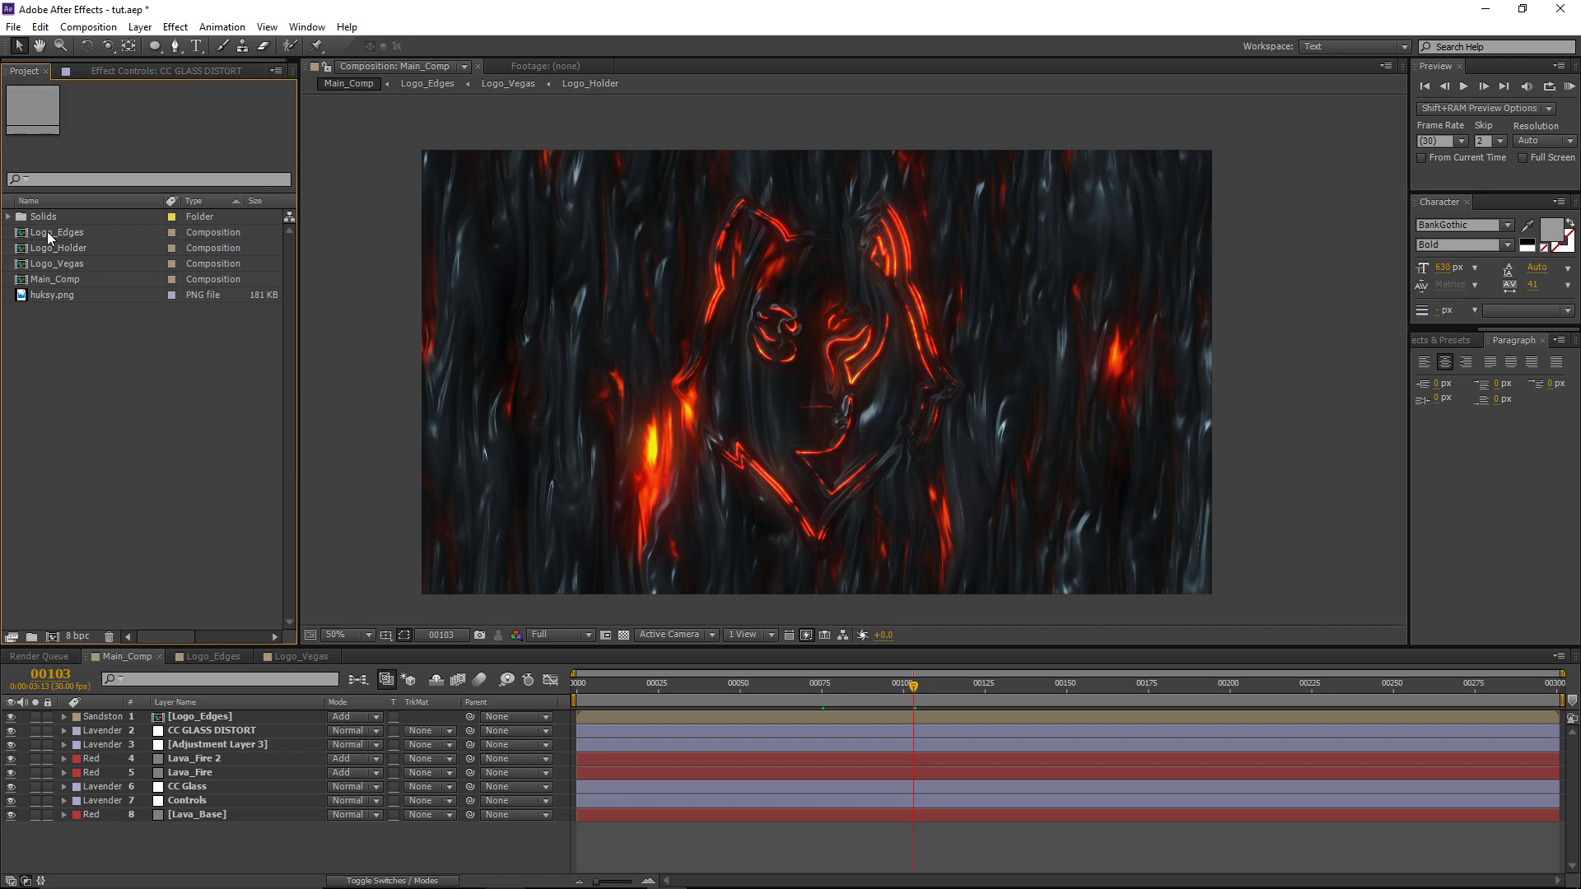
{"action": "left_click_drag", "start_coordinate": [58, 250], "coordinate": [206, 736]}
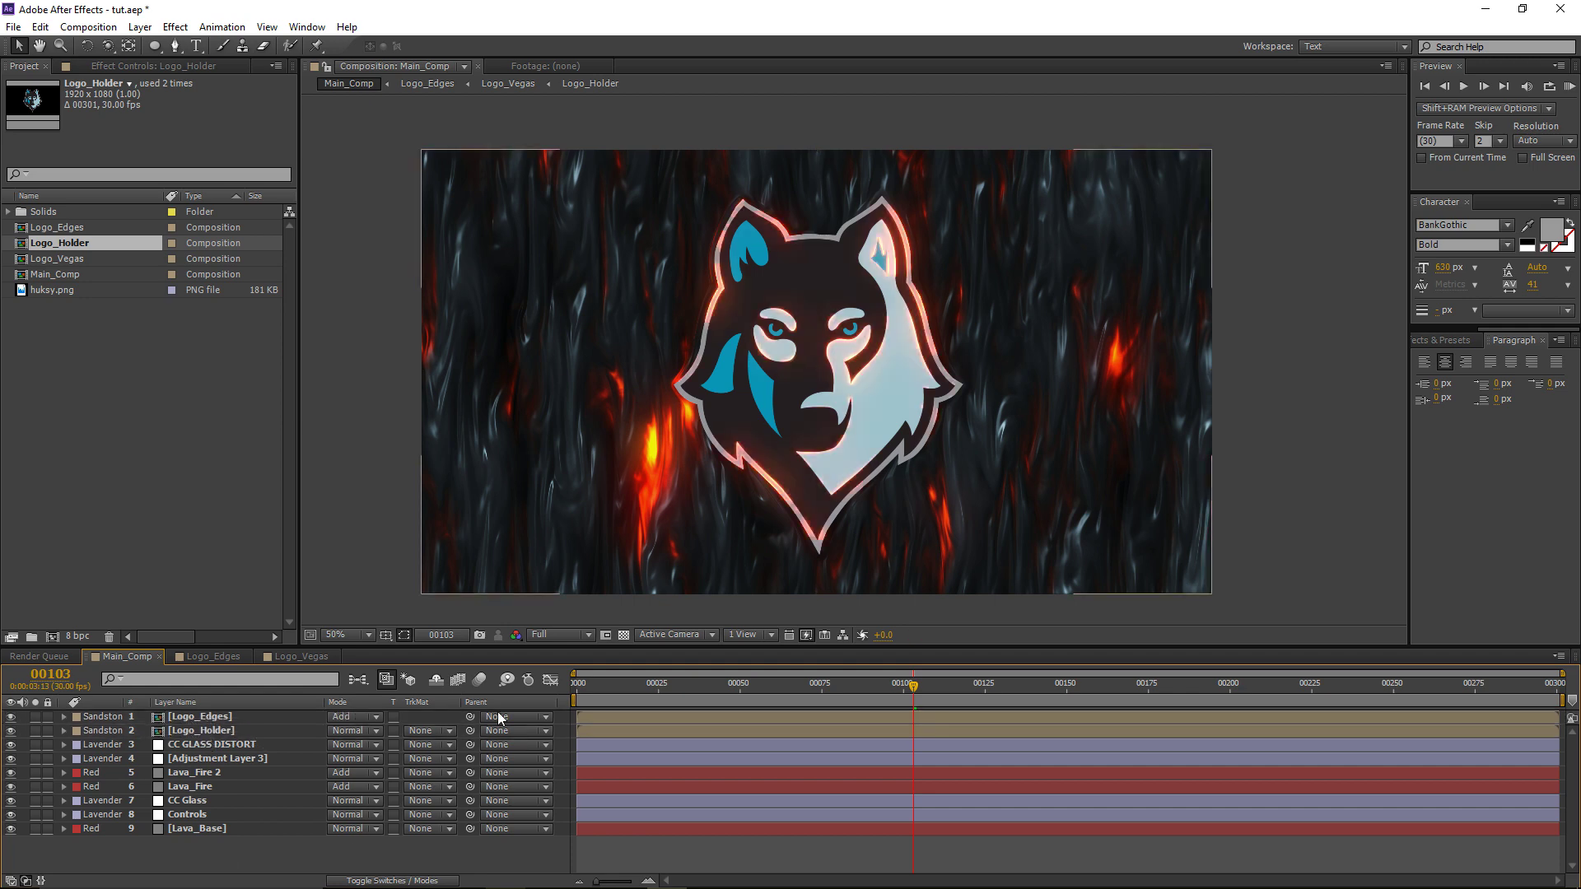
{"action": "left_click_drag", "start_coordinate": [899, 684], "coordinate": [929, 697]}
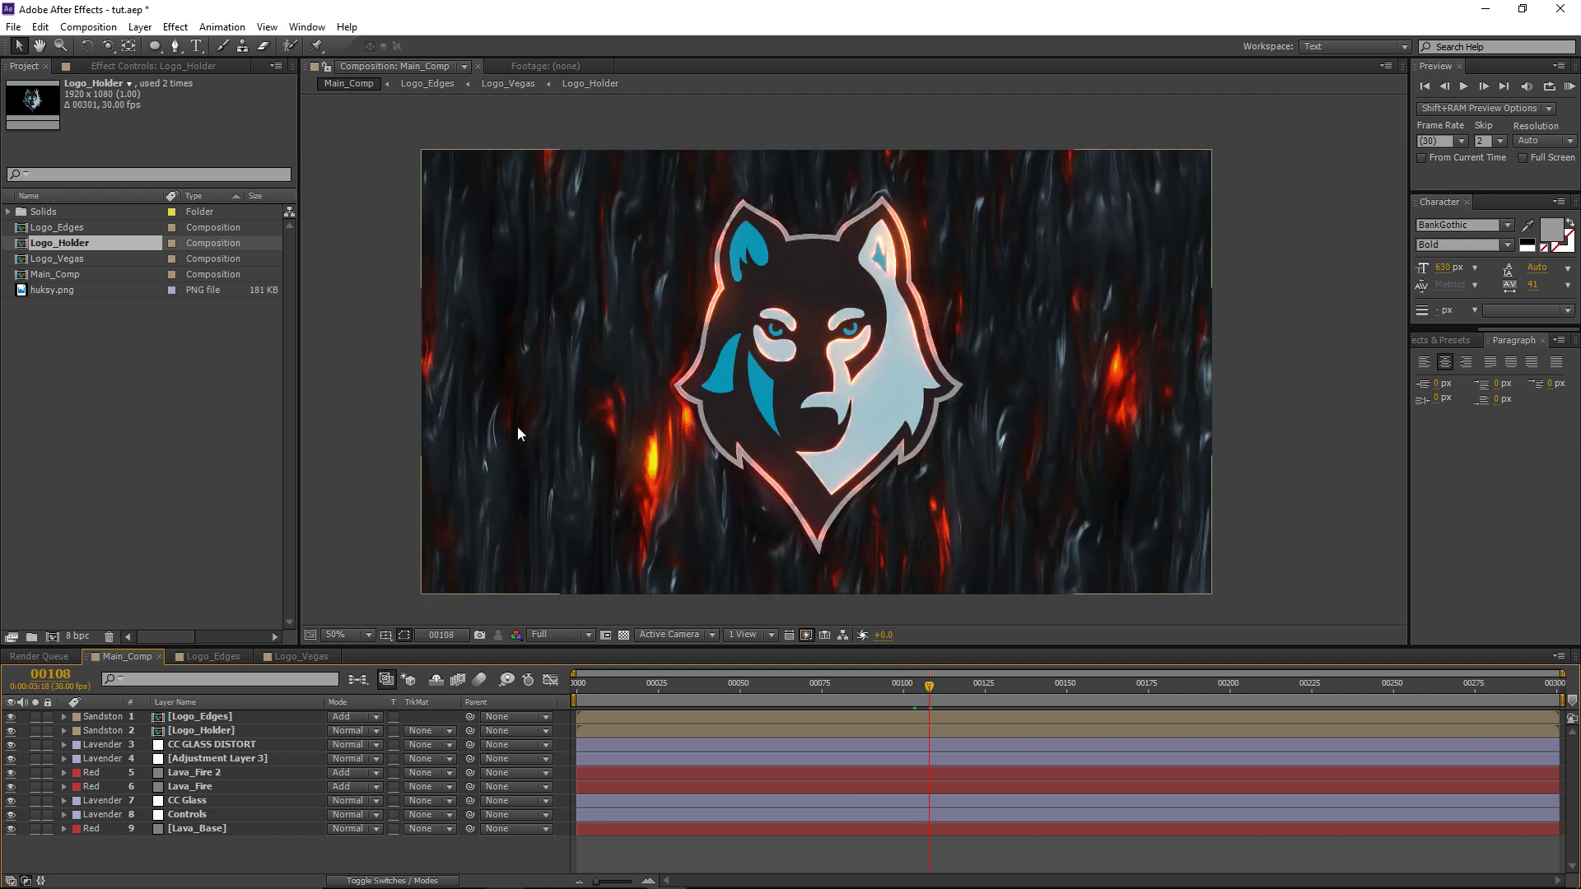
Step: Duplicate the Lava_Base layer and place the copy directly above Lava_Fire 2
{"action": "left_click", "coordinate": [185, 830]}
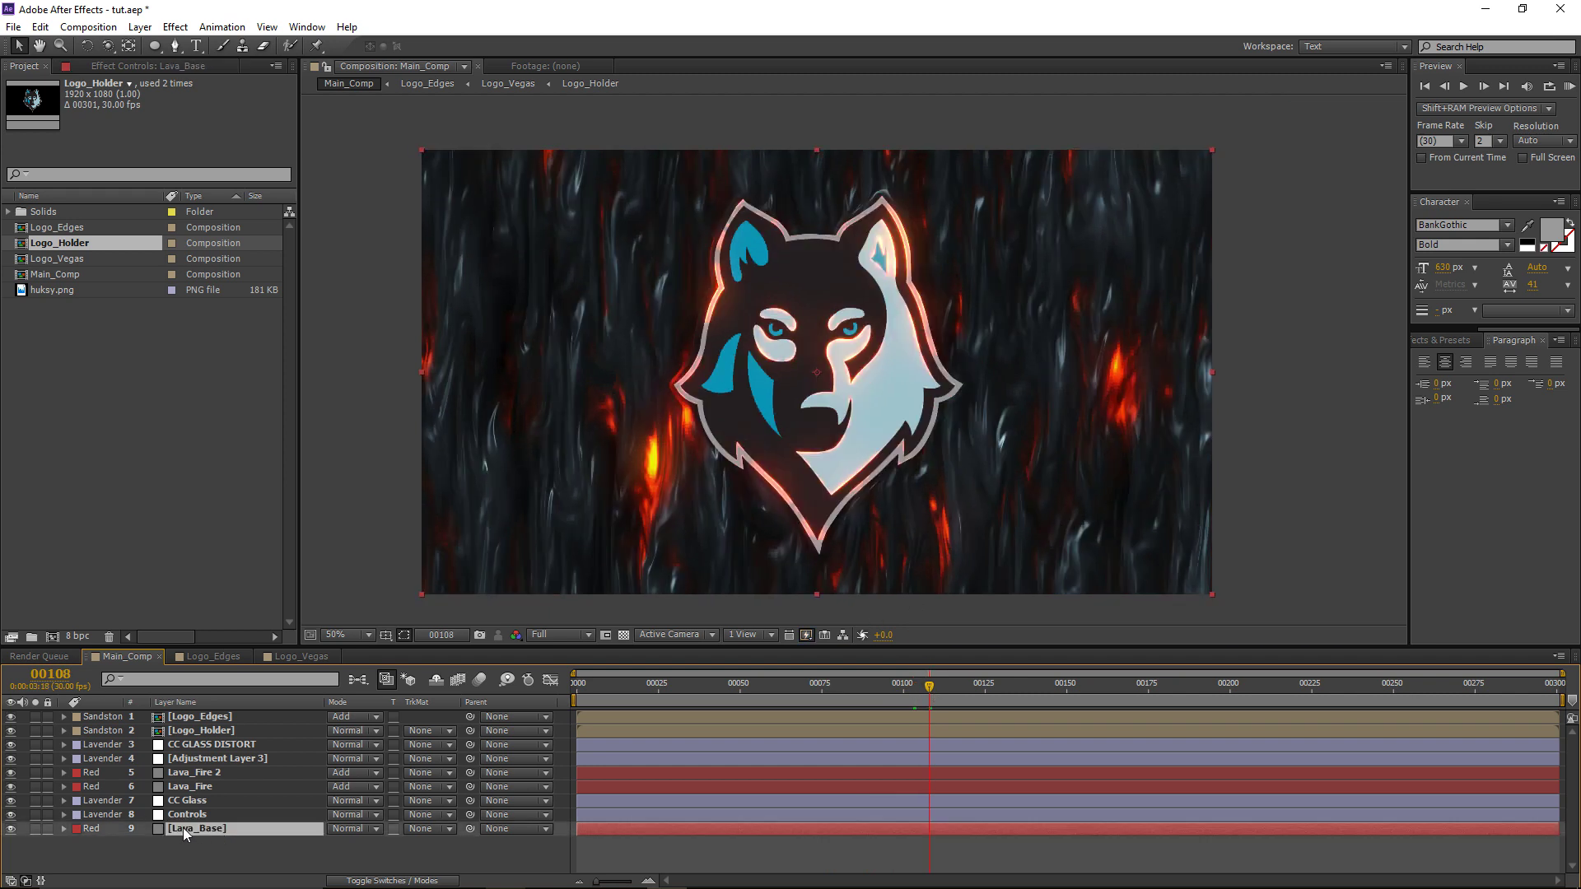
{"action": "key", "text": "ctrl+d"}
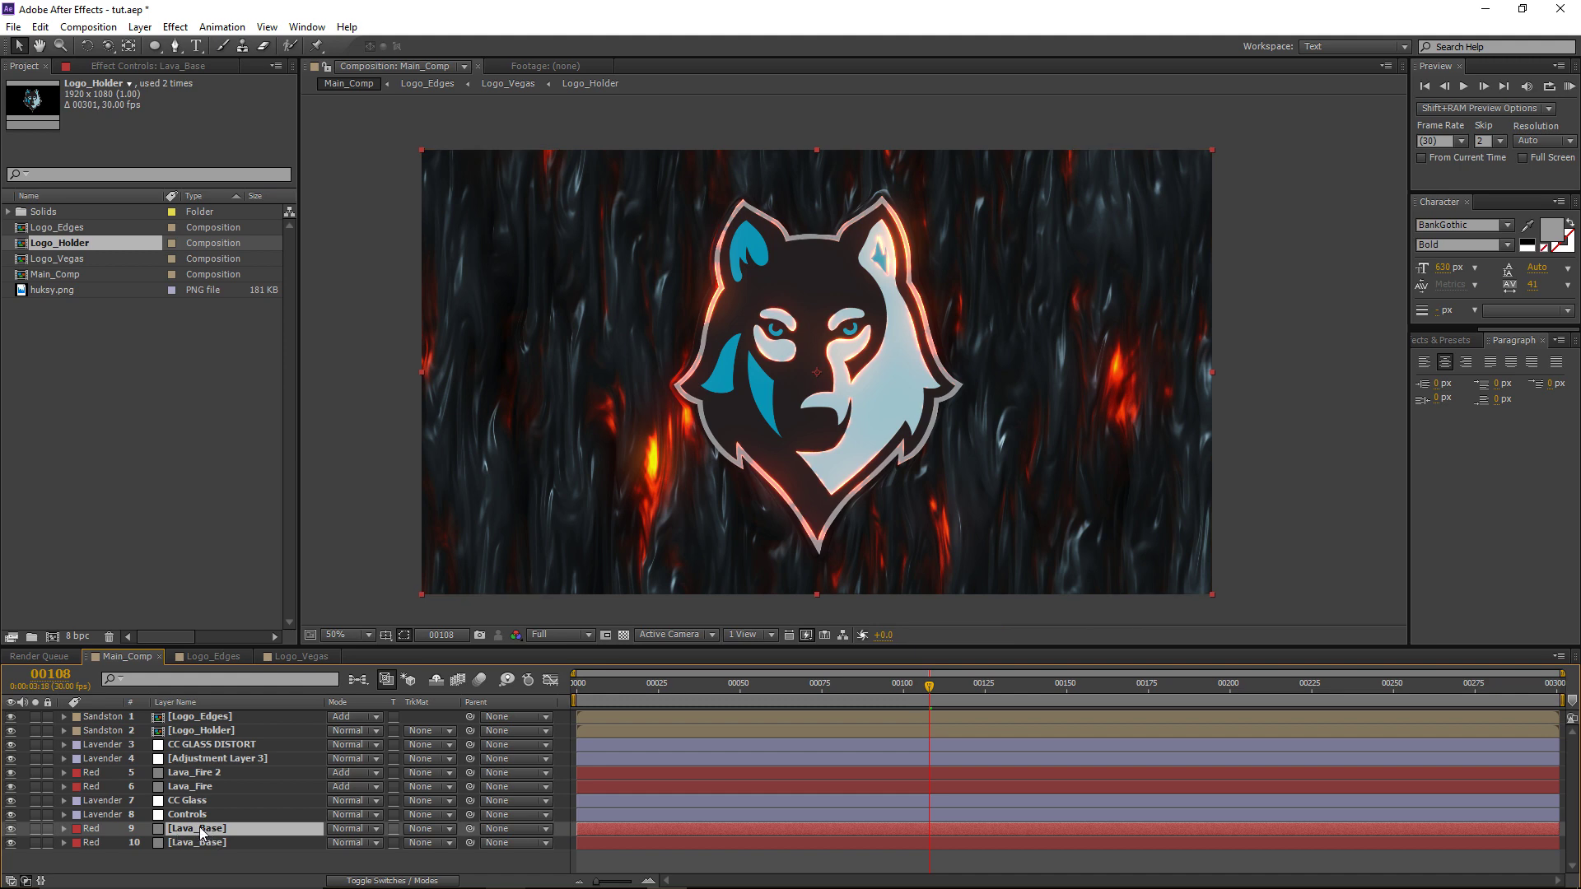
{"action": "left_click_drag", "start_coordinate": [201, 830], "coordinate": [198, 778]}
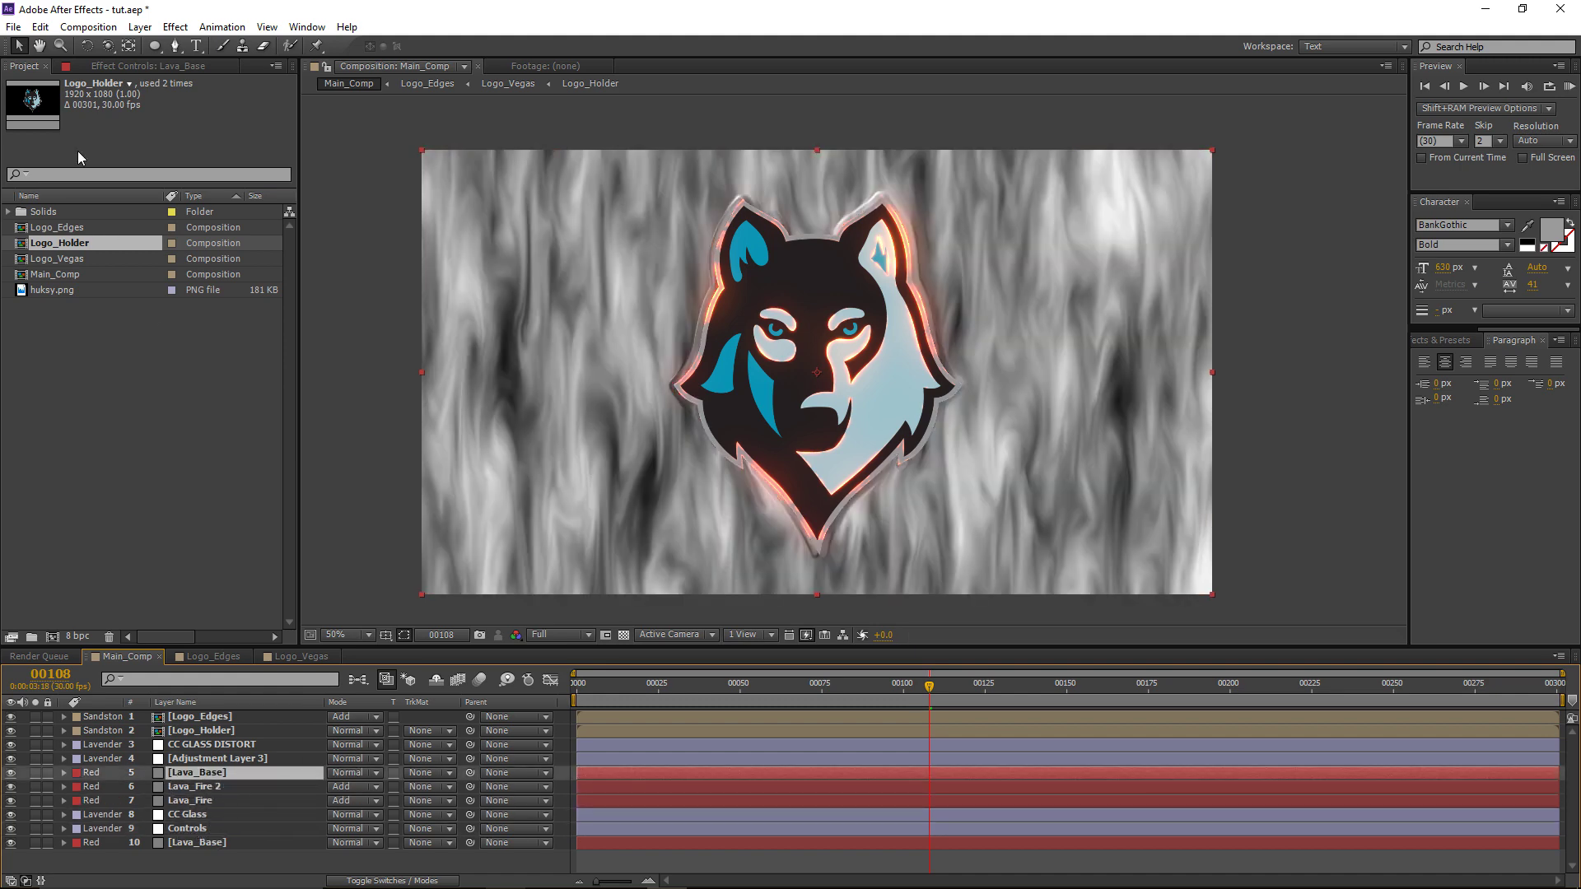
Step: Invert the Fractal Noise on the duplicated Lava_Base and set its Brightness to 100
{"action": "left_click", "coordinate": [124, 66]}
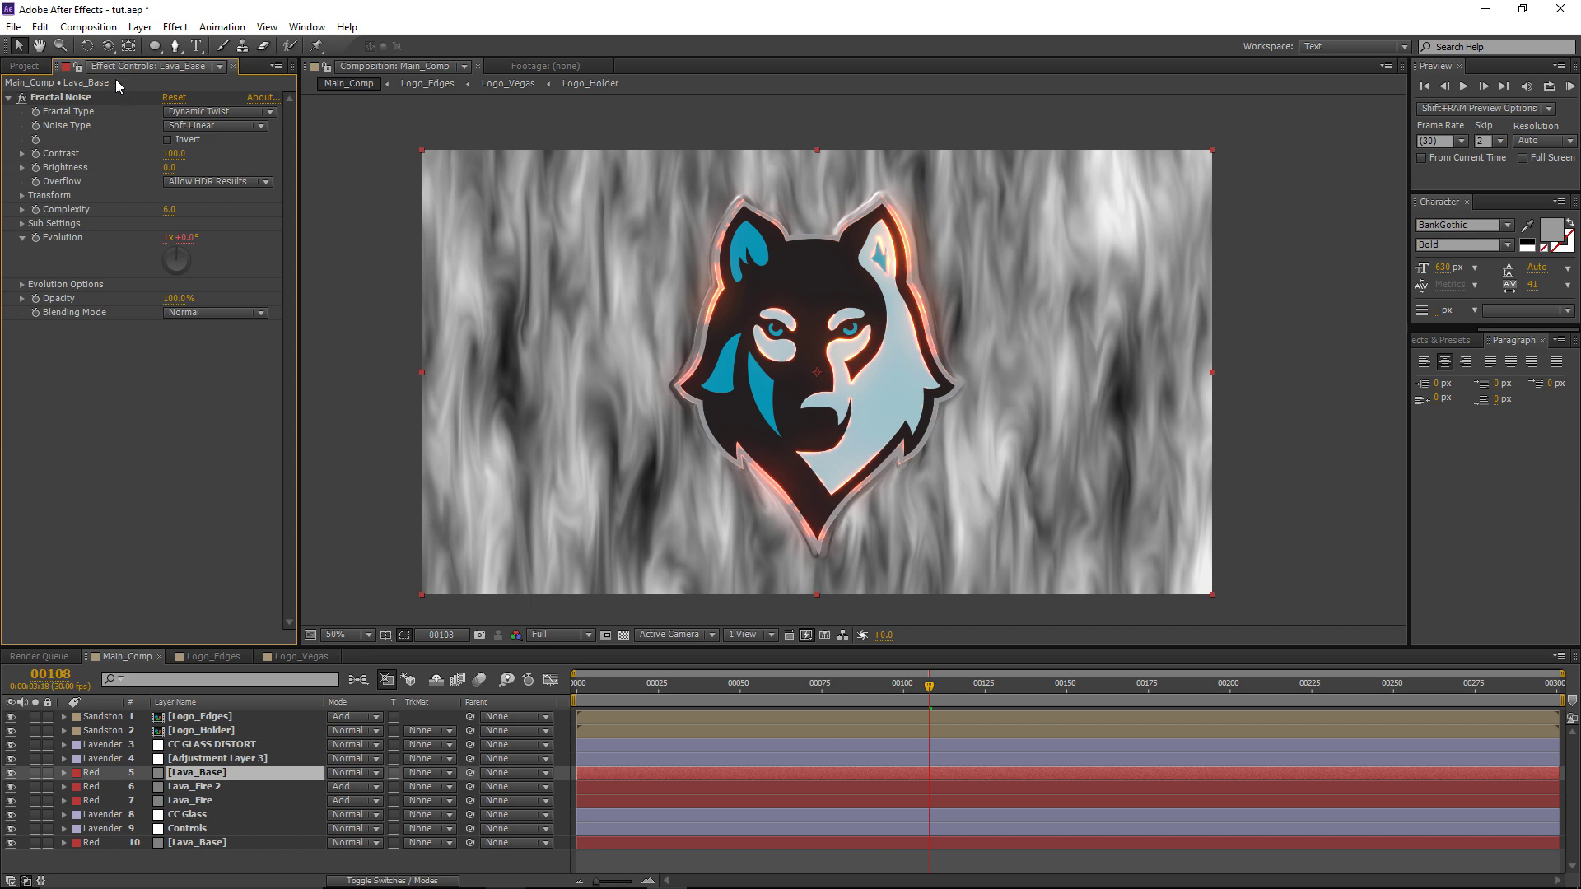
{"action": "left_click", "coordinate": [168, 140]}
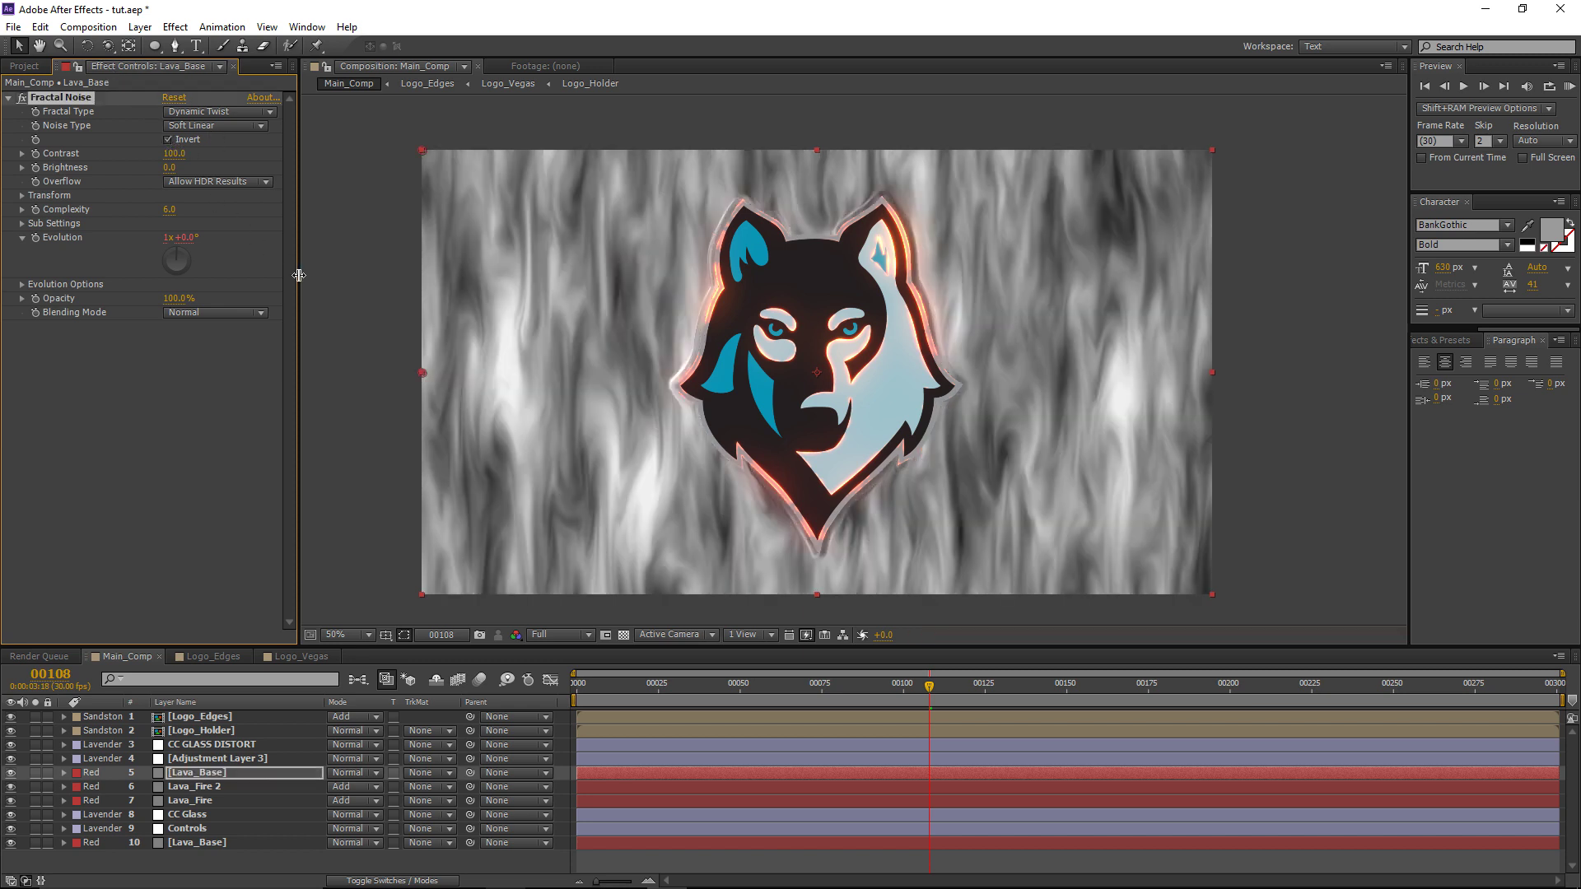
{"action": "left_click_drag", "start_coordinate": [169, 174], "coordinate": [349, 185]}
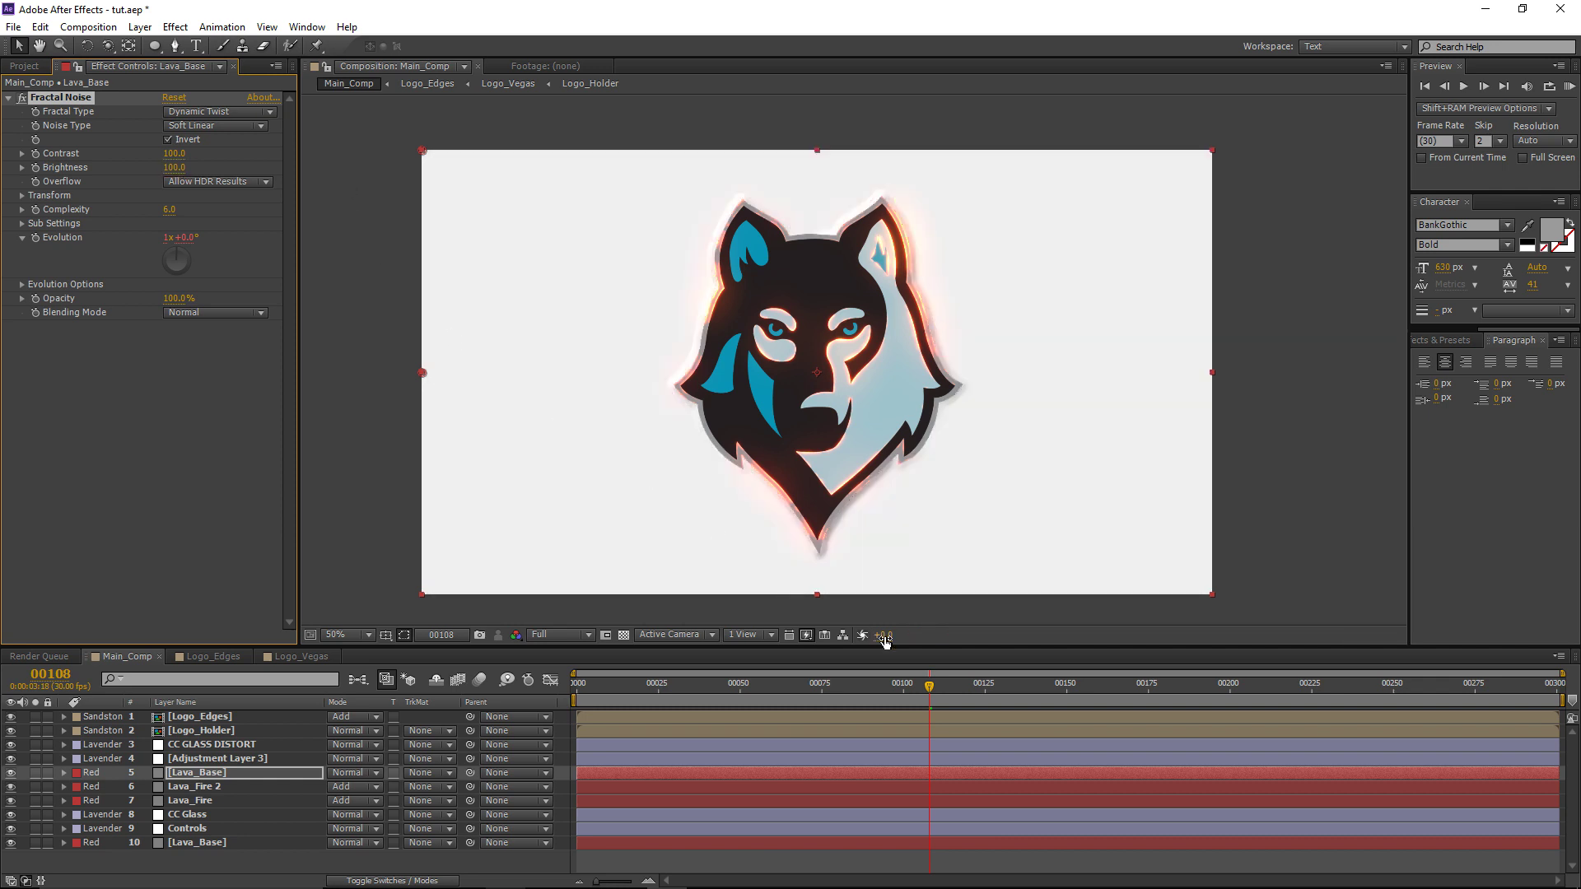
Step: Animate the duplicated Lava_Base's Brightness from 100 at frame 75 to -100 at frame 125, and check the transition at frame 101
{"action": "left_click_drag", "start_coordinate": [911, 694], "coordinate": [822, 694]}
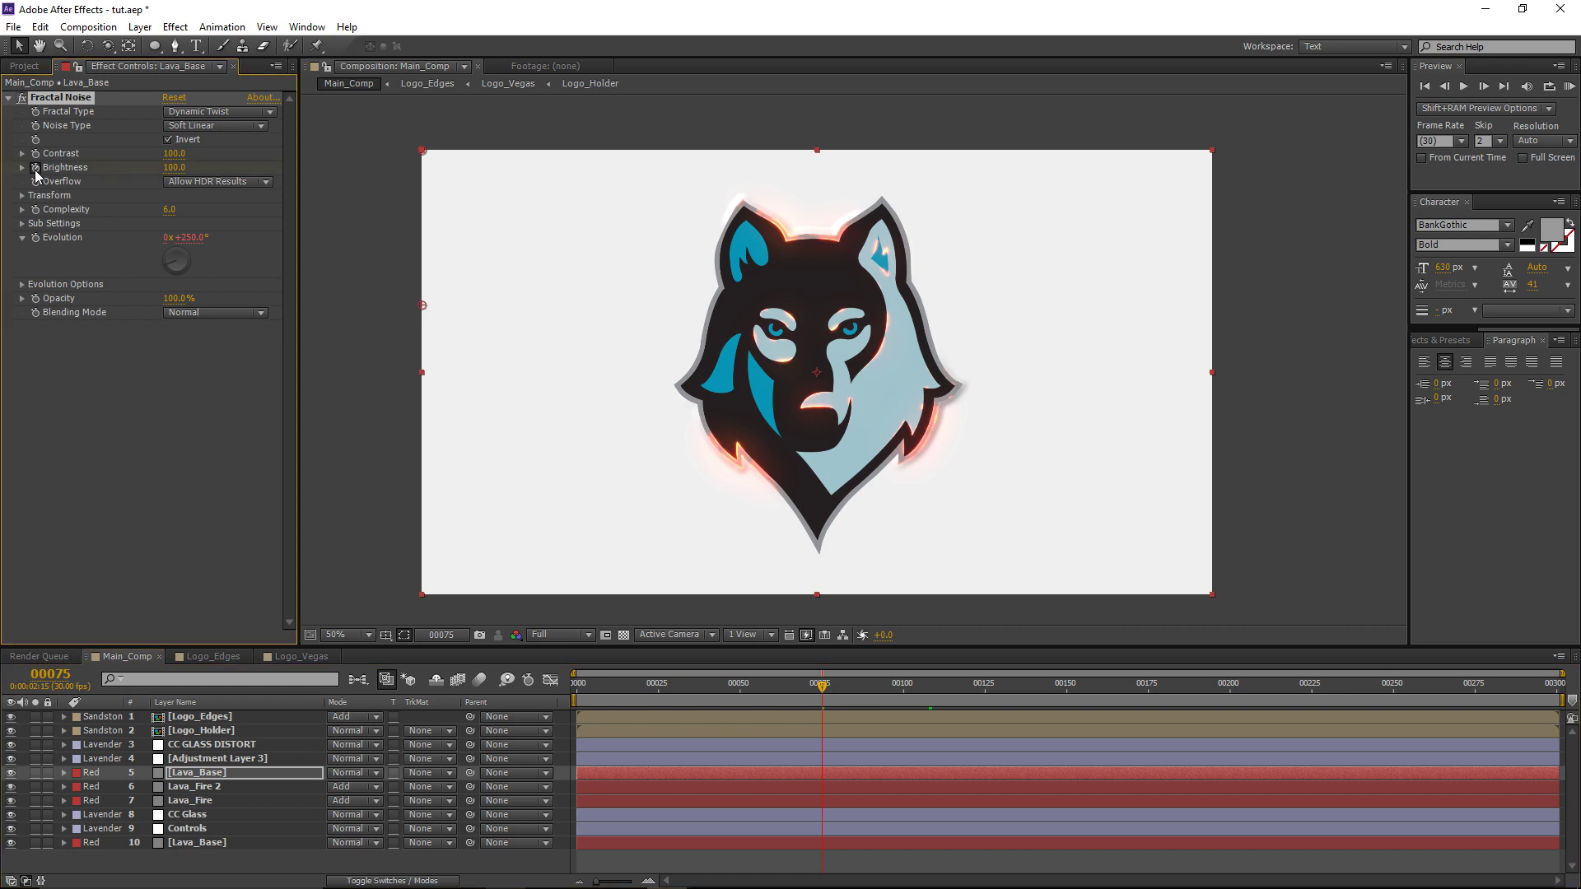
{"action": "left_click_drag", "start_coordinate": [824, 685], "coordinate": [985, 695]}
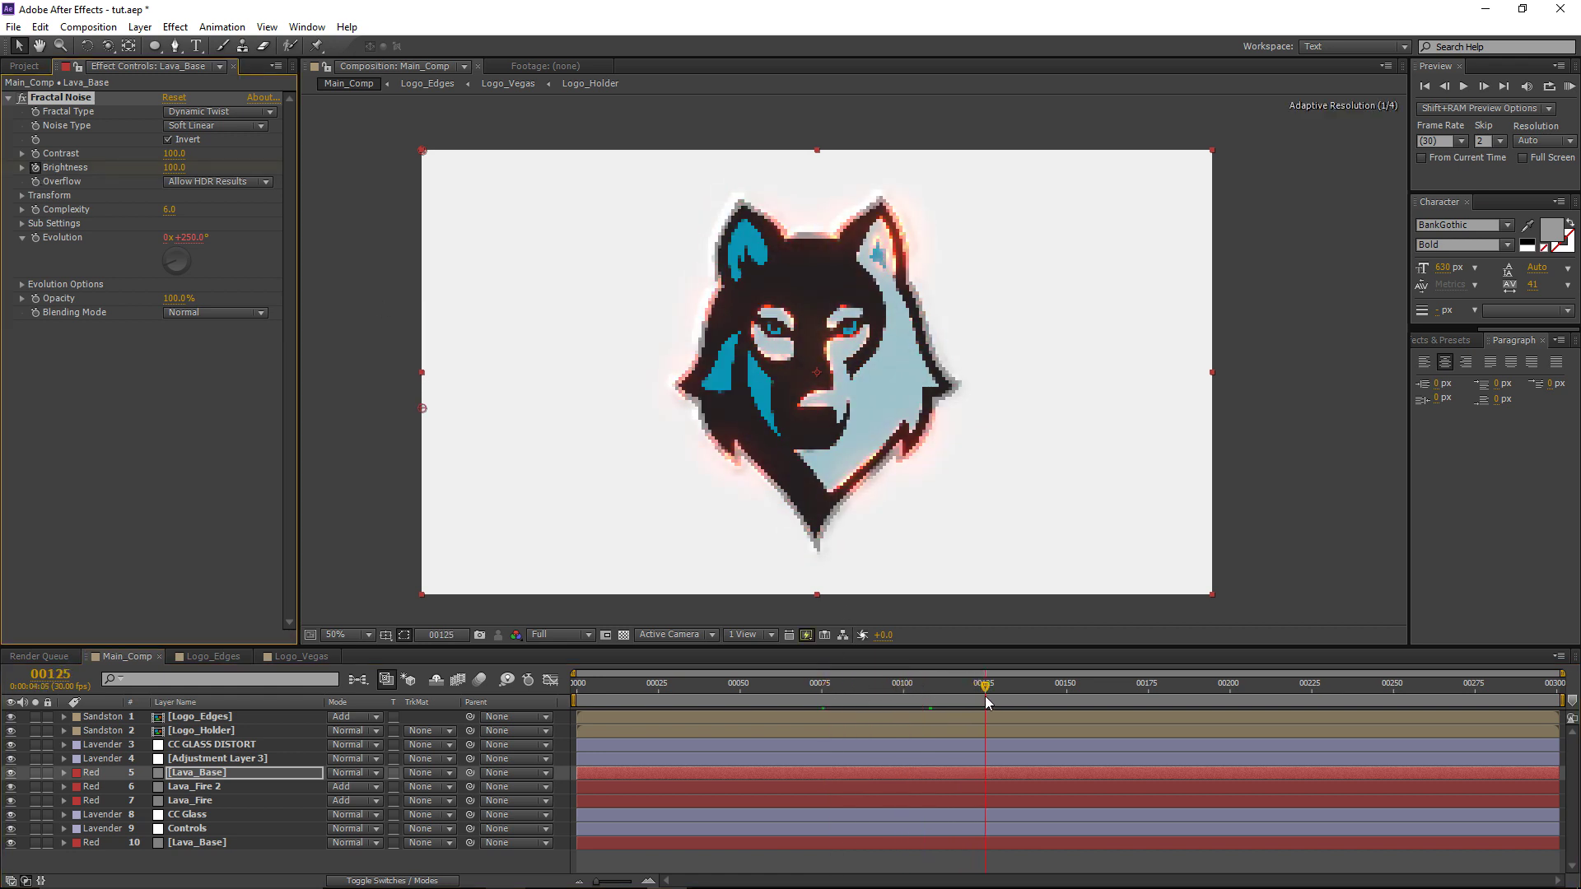
{"action": "left_click", "coordinate": [174, 167]}
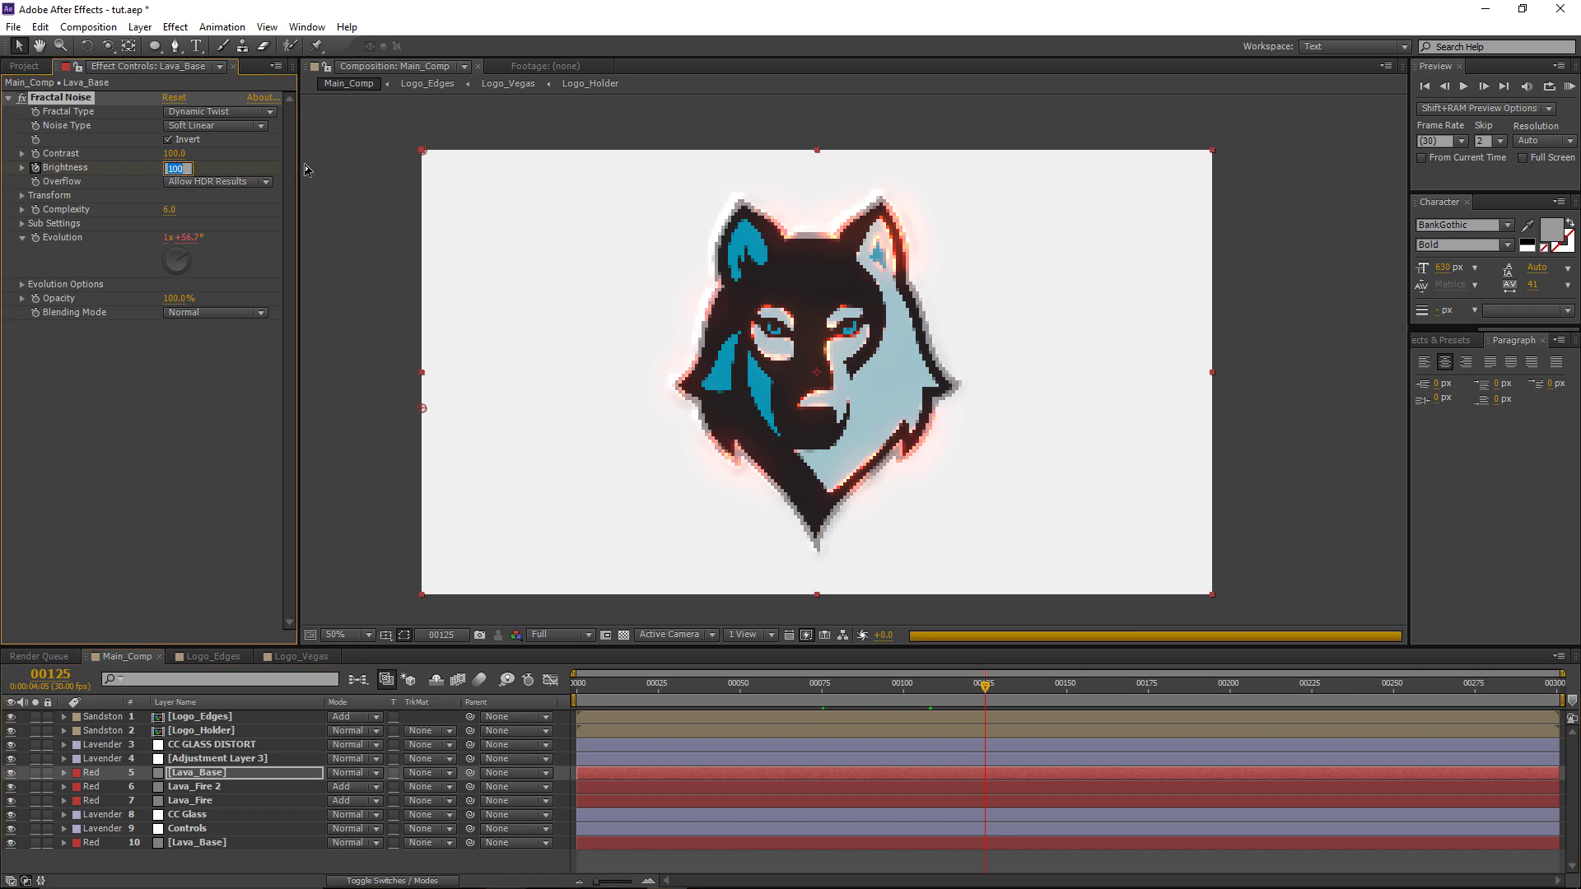
{"action": "type", "text": "-100"}
{"action": "key", "text": "Return"}
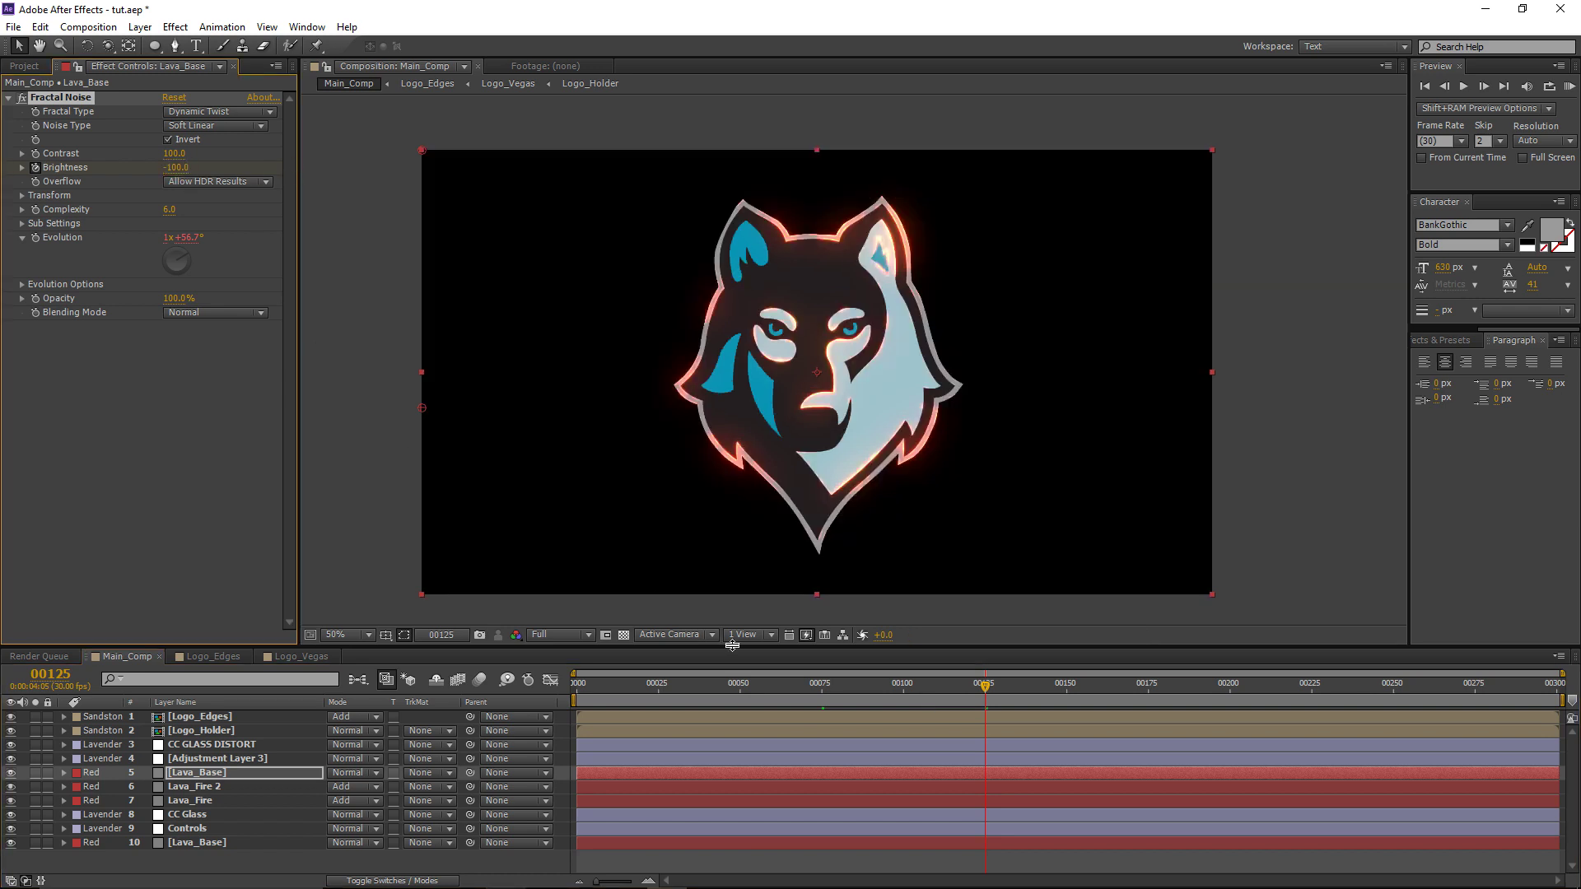
{"action": "left_click_drag", "start_coordinate": [951, 694], "coordinate": [906, 705]}
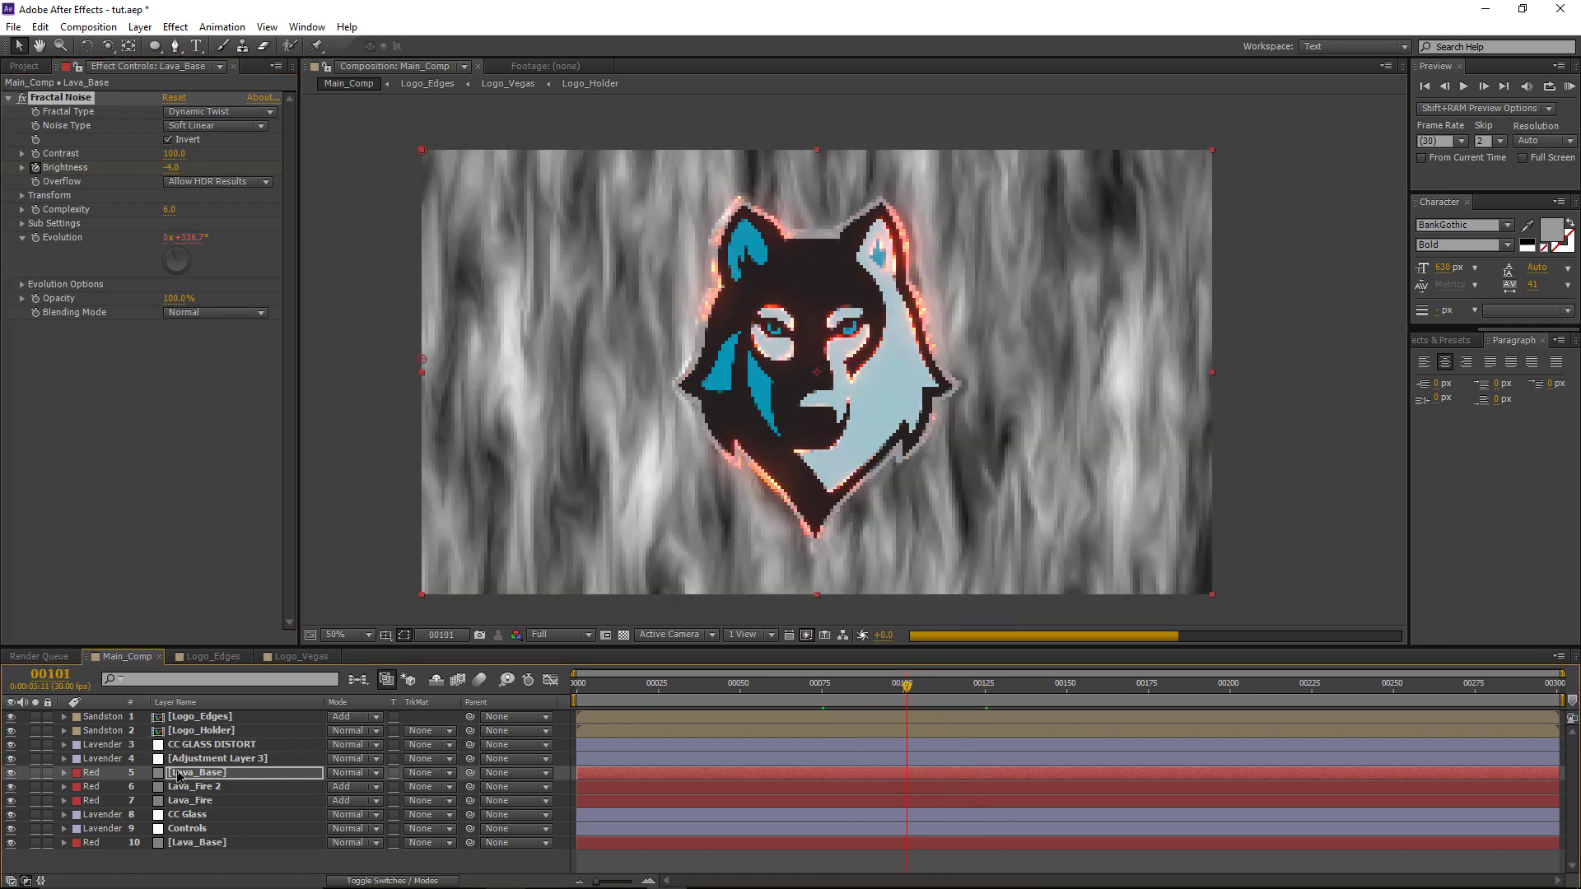
Step: Set the duplicated Lava_Base layer's blending mode to Stencil Luma and preview the result at frame 96
{"action": "left_click", "coordinate": [202, 776]}
{"action": "left_click", "coordinate": [356, 773]}
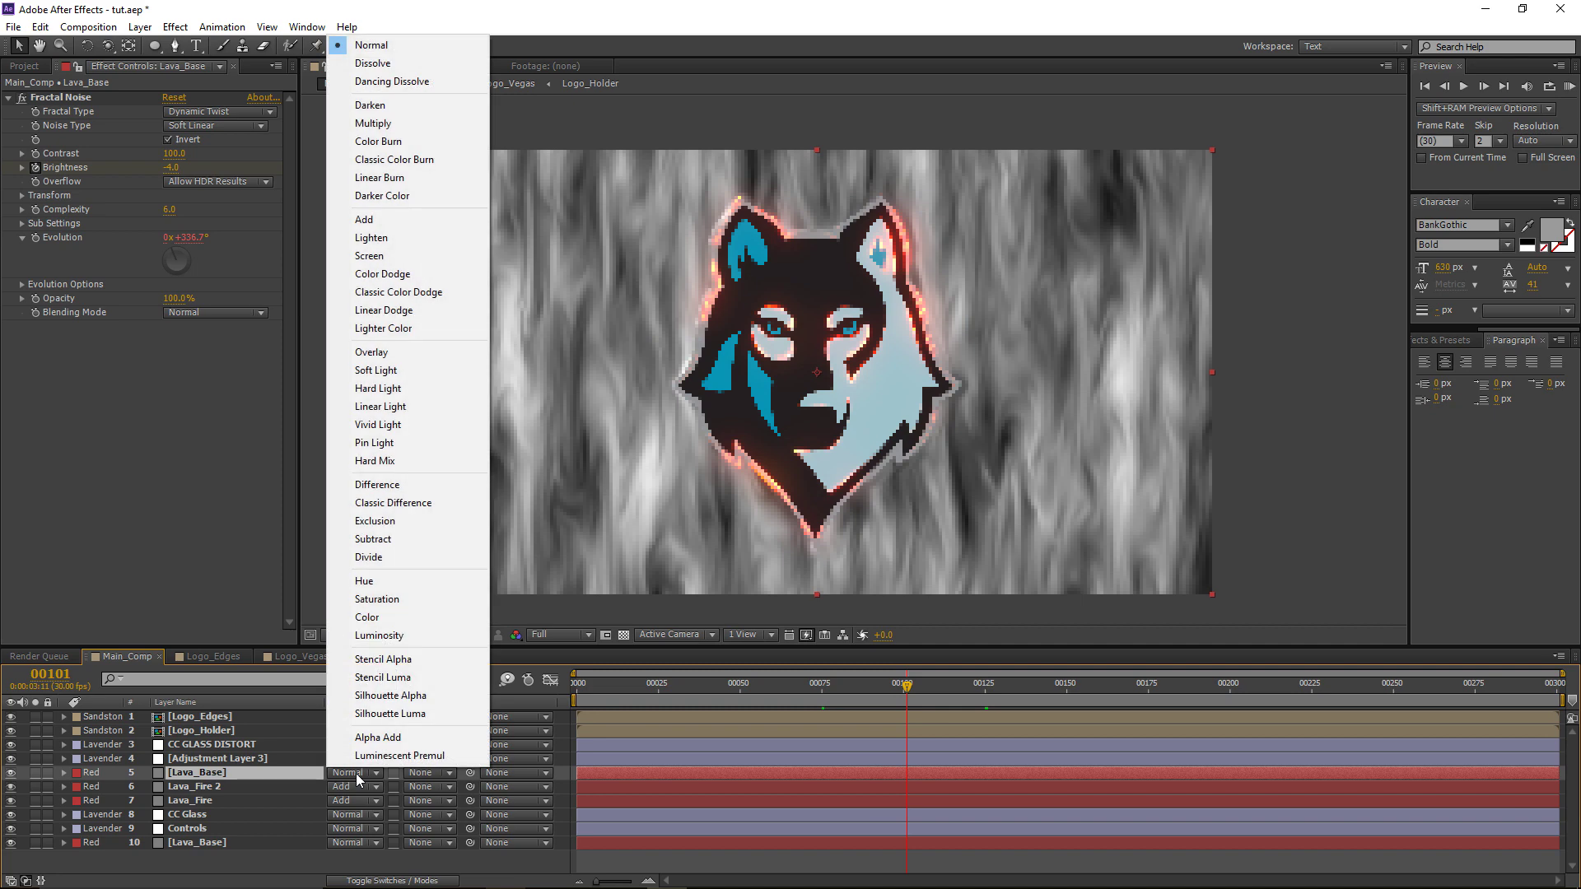
{"action": "left_click", "coordinate": [413, 677]}
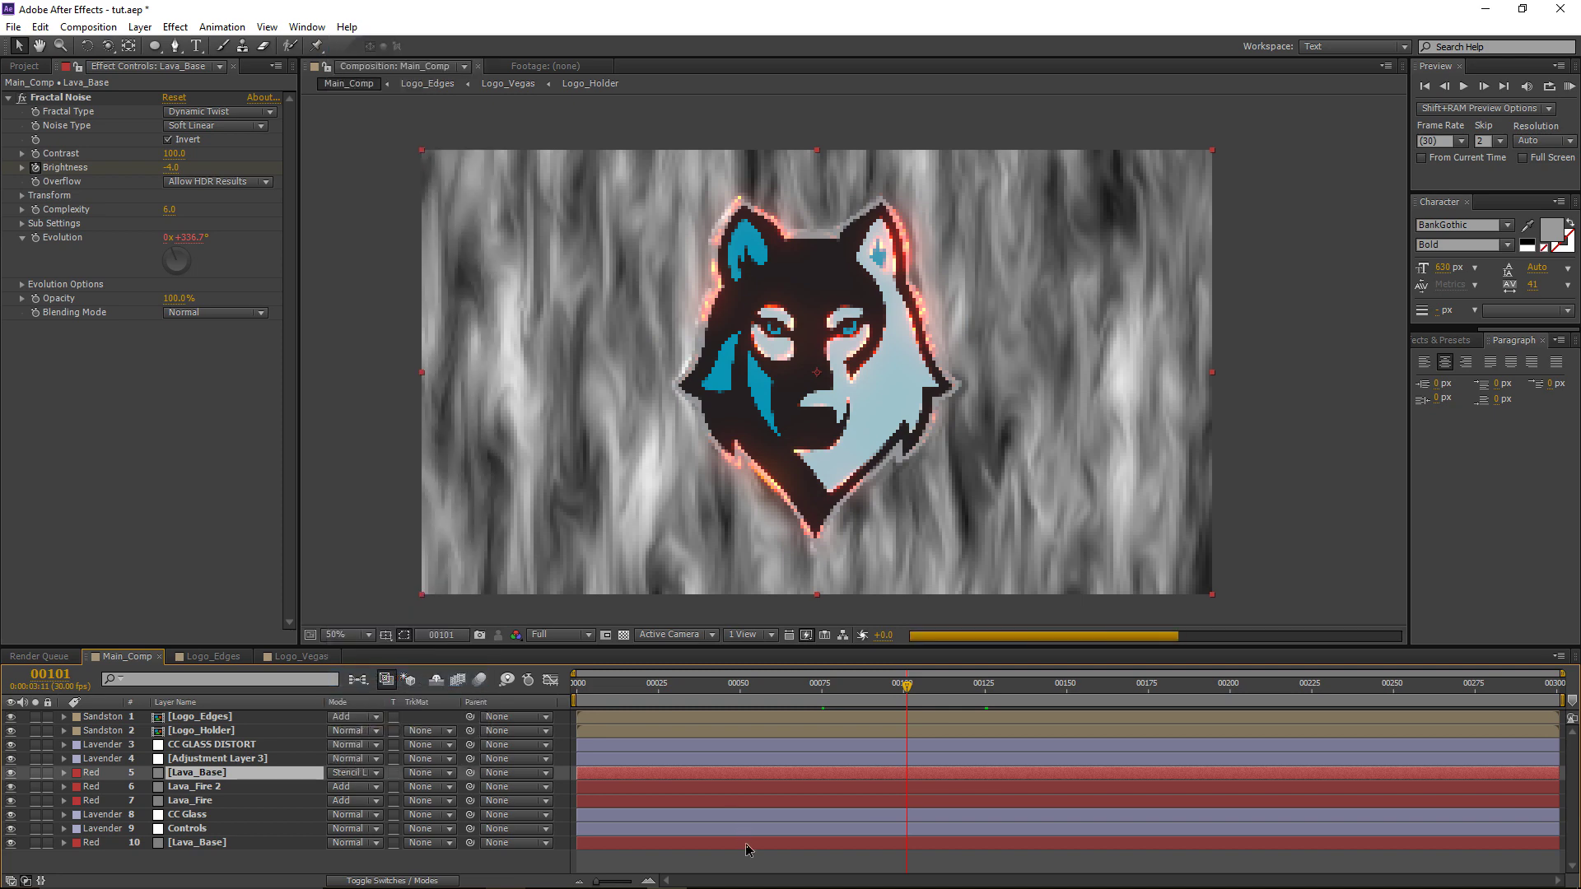
{"action": "mouse_move", "coordinate": [906, 690]}
{"action": "left_mouse_down"}
{"action": "mouse_move", "coordinate": [844, 713]}
{"action": "mouse_move", "coordinate": [1029, 708]}
{"action": "mouse_move", "coordinate": [792, 716]}
{"action": "mouse_move", "coordinate": [890, 713]}
{"action": "left_mouse_up"}
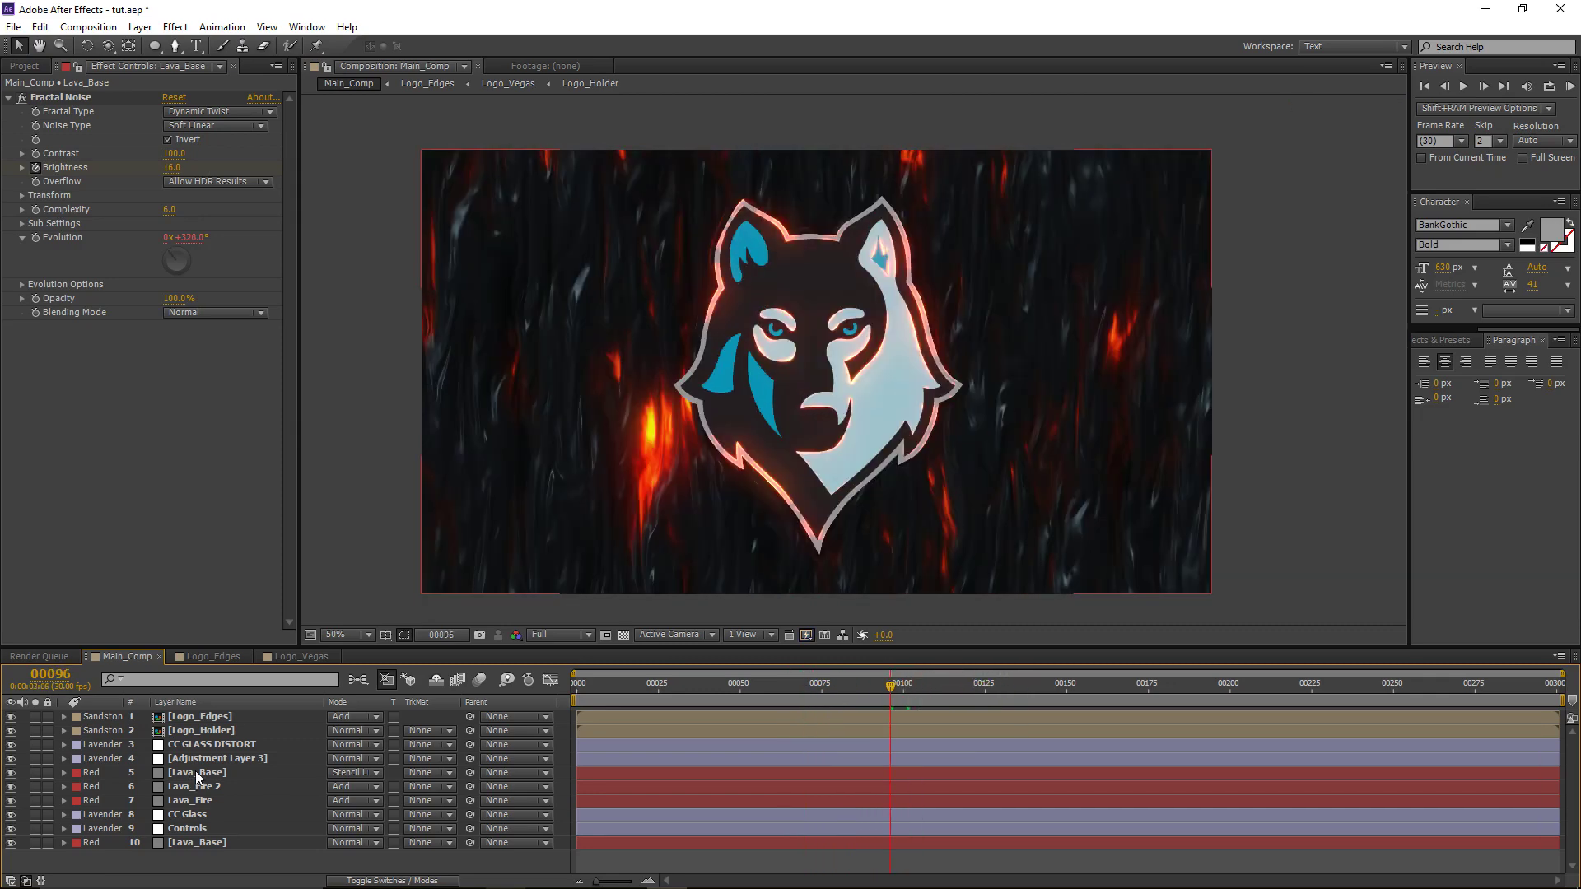
Step: Duplicate the Stencil Luma Lava_Base layer, place the copy directly above Logo_Holder, and set its blending mode to Normal
{"action": "left_click", "coordinate": [197, 772]}
{"action": "key", "text": "ctrl+d"}
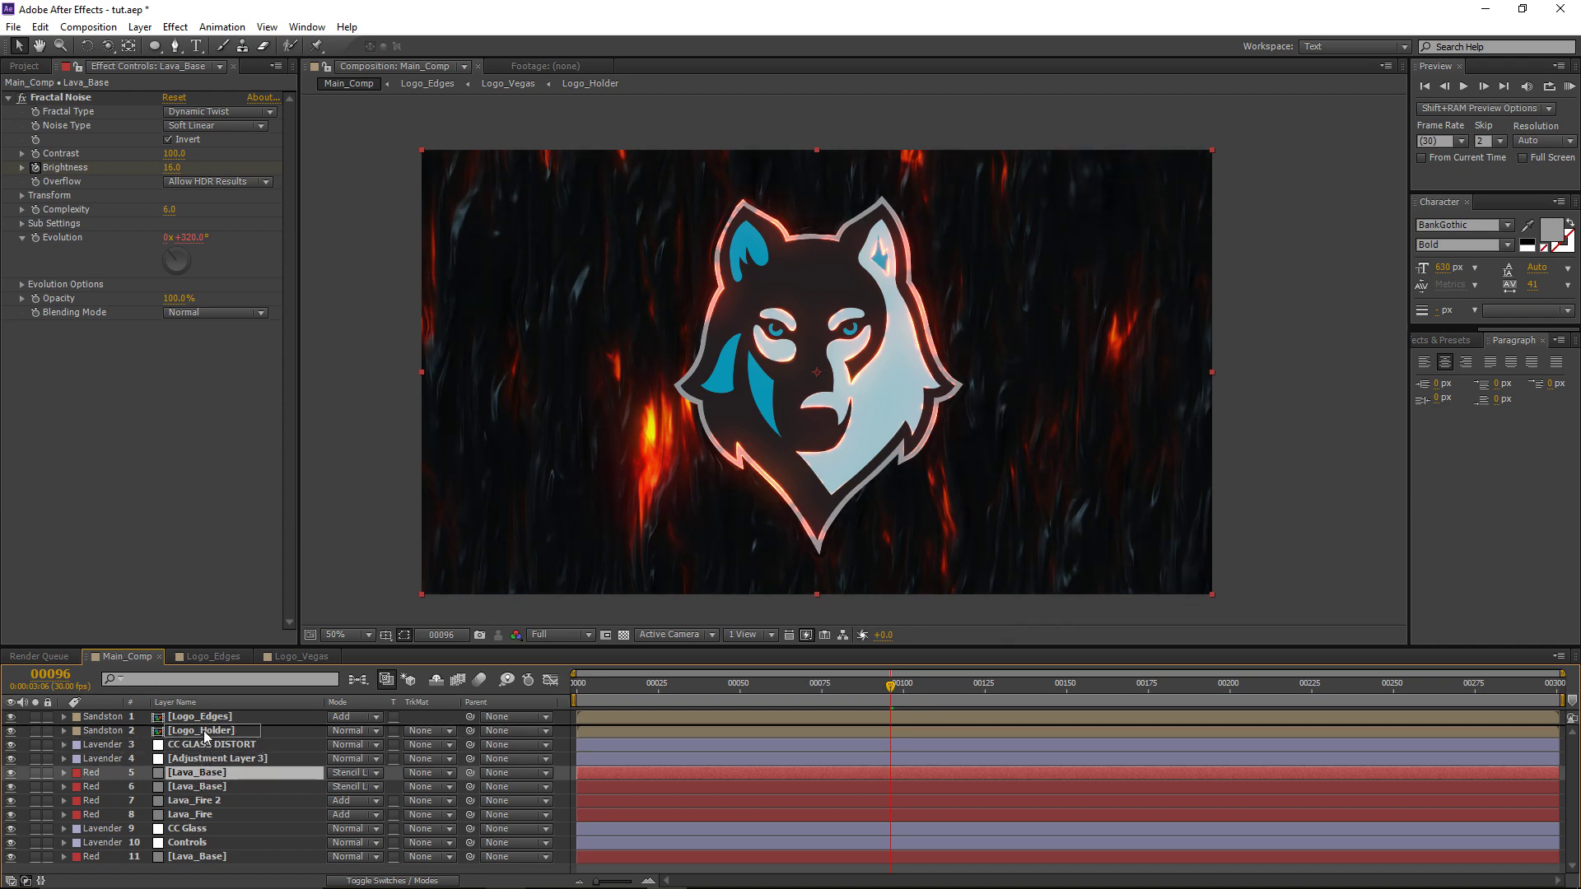
{"action": "left_click_drag", "start_coordinate": [204, 730], "coordinate": [205, 730]}
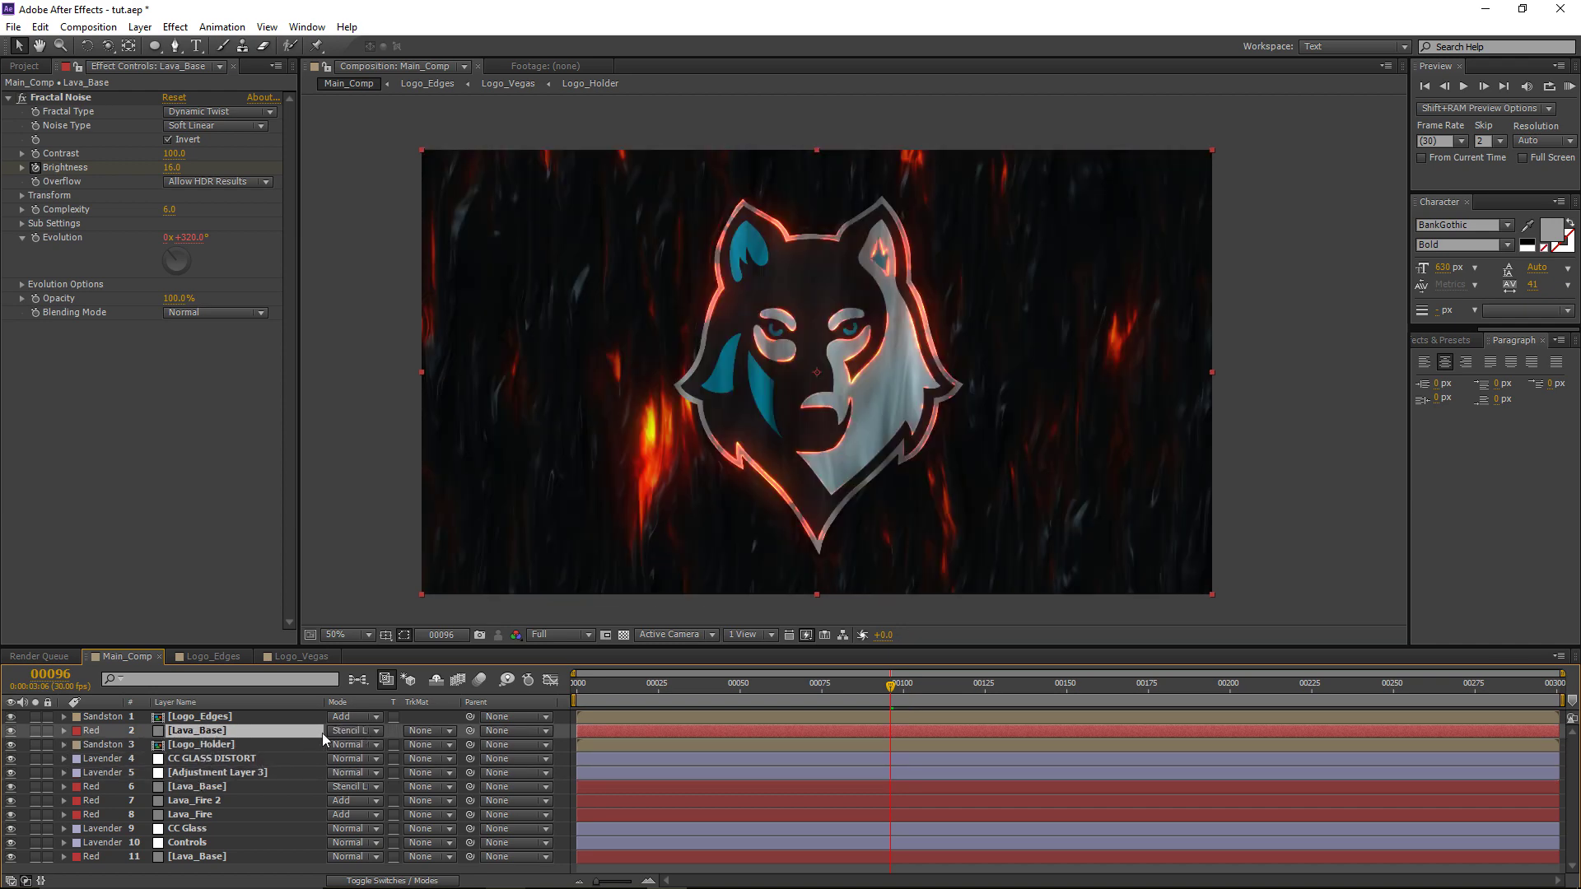
{"action": "left_click", "coordinate": [340, 733]}
{"action": "left_click", "coordinate": [420, 14]}
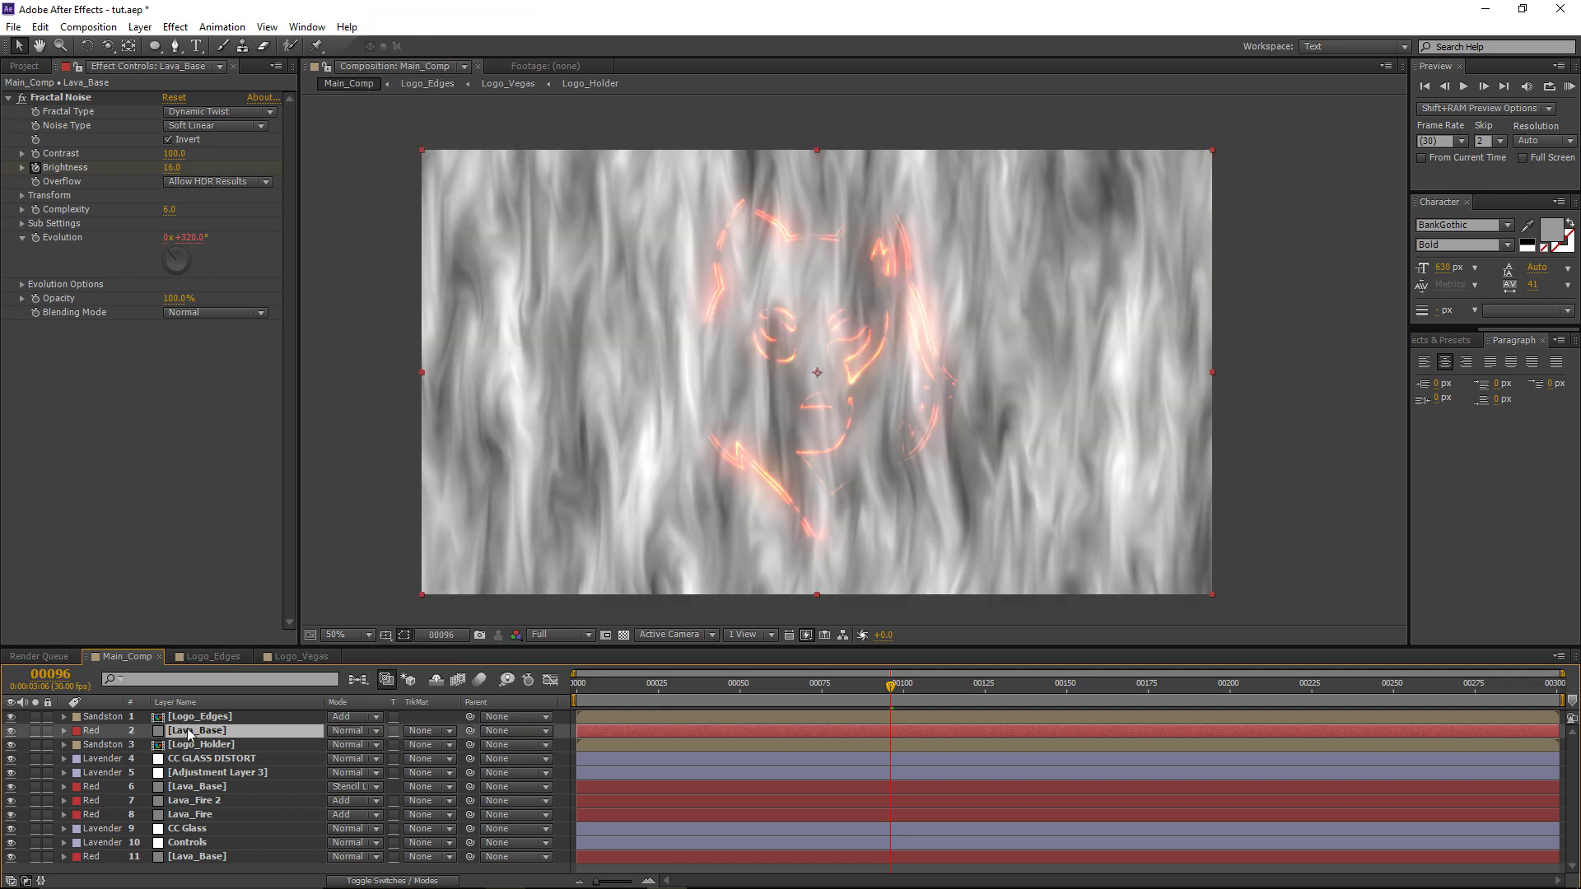
Step: Shift the upper Lava_Base's Brightness keyframes to about frames 95 and 134, and check the fade at frame 109
{"action": "key", "text": "u"}
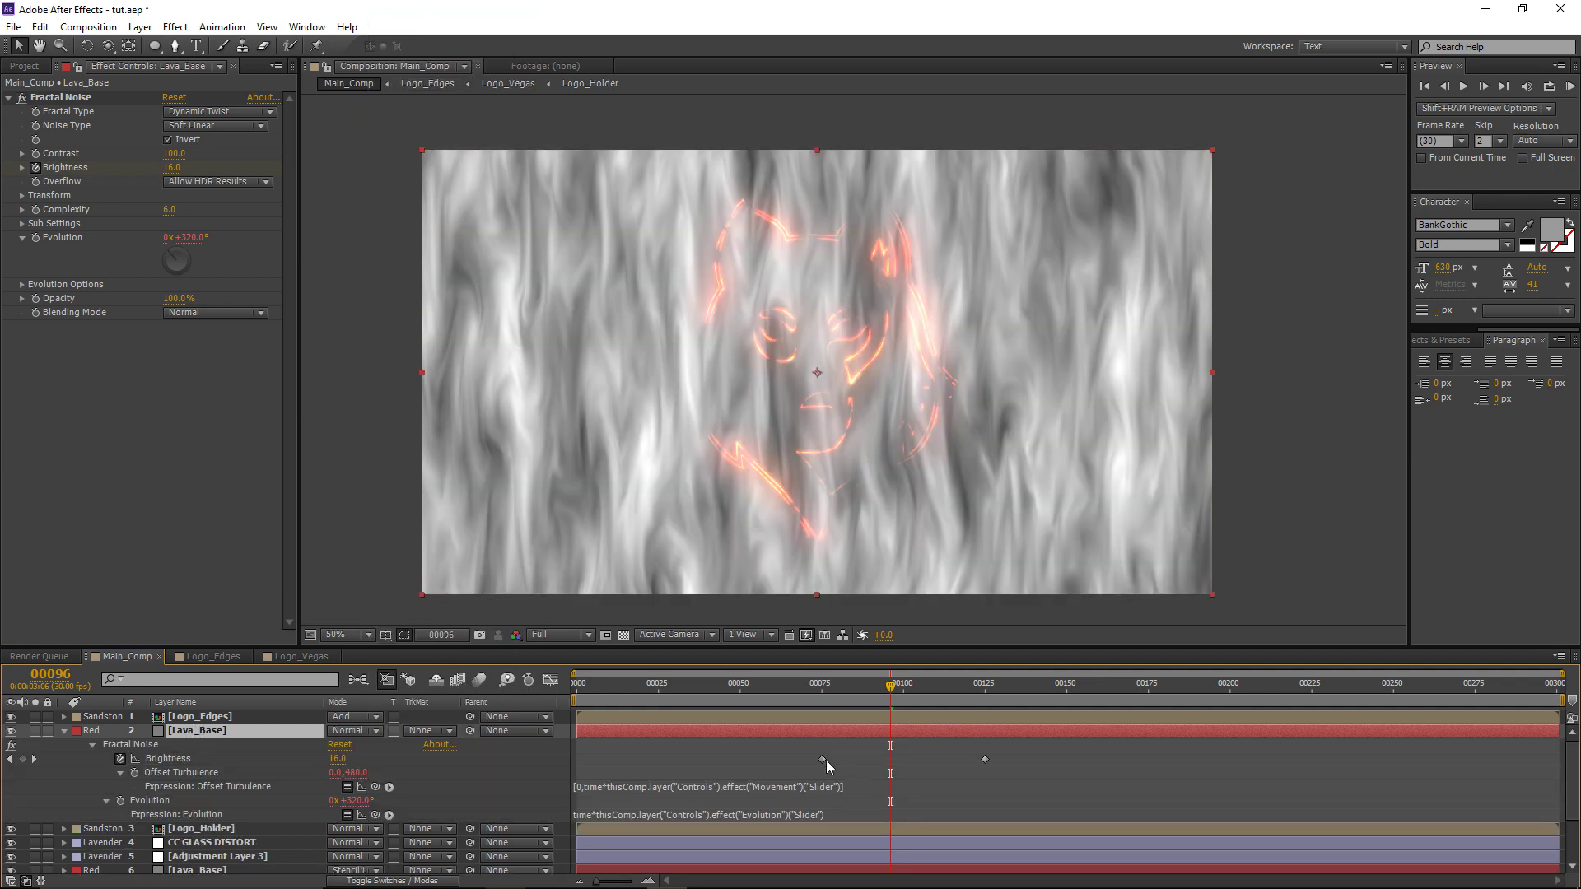
{"action": "left_click_drag", "start_coordinate": [825, 760], "coordinate": [1018, 759]}
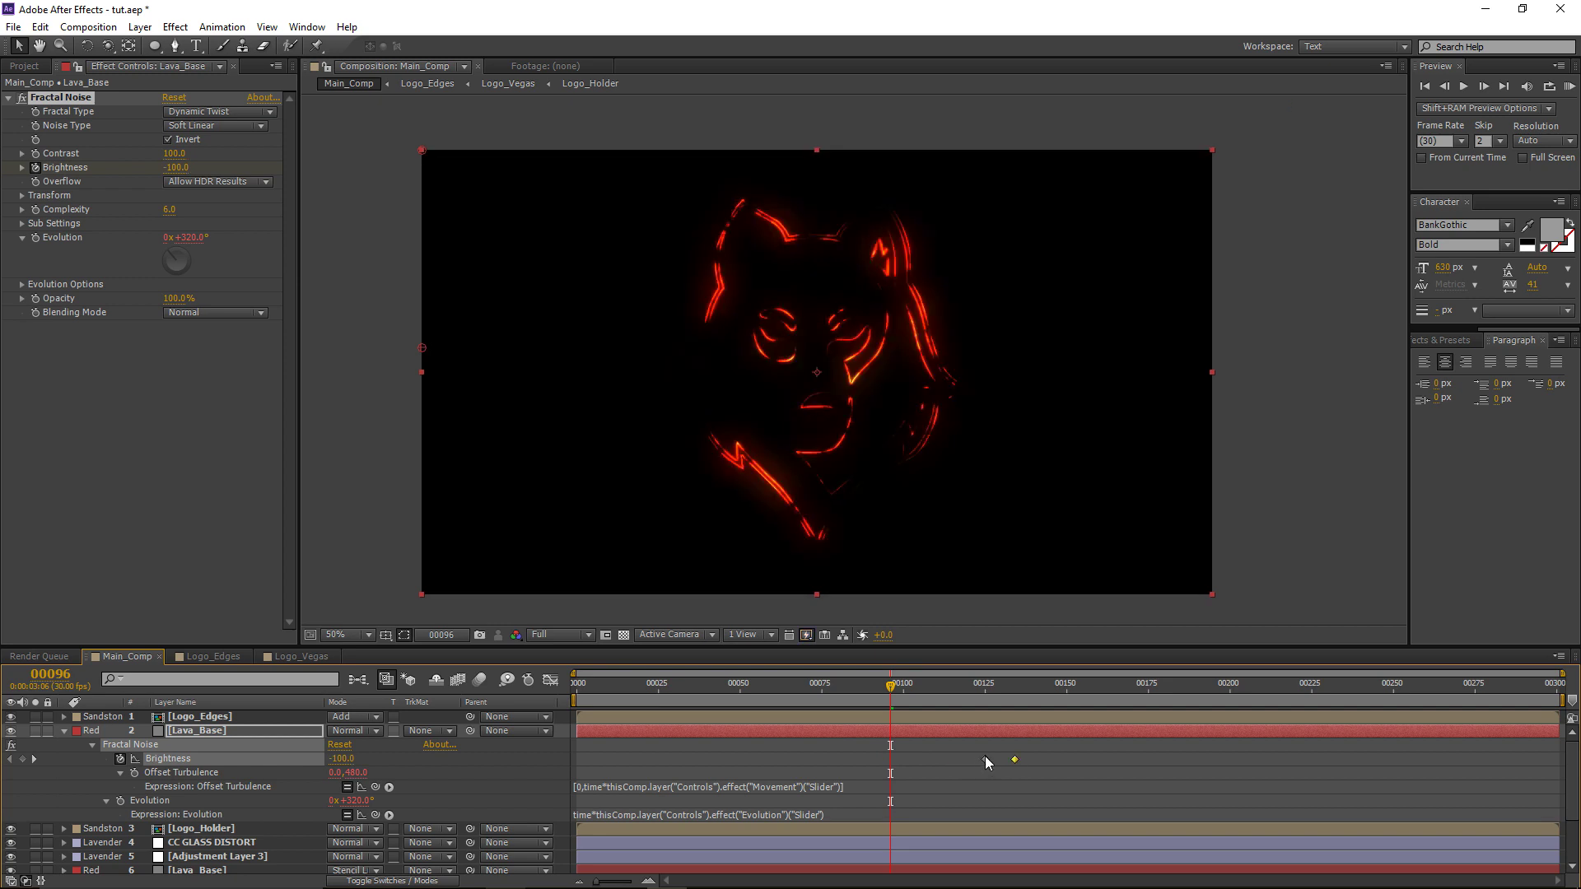
{"action": "left_click_drag", "start_coordinate": [912, 762], "coordinate": [888, 759]}
{"action": "left_click_drag", "start_coordinate": [898, 690], "coordinate": [932, 699]}
{"action": "left_click", "coordinate": [66, 734]}
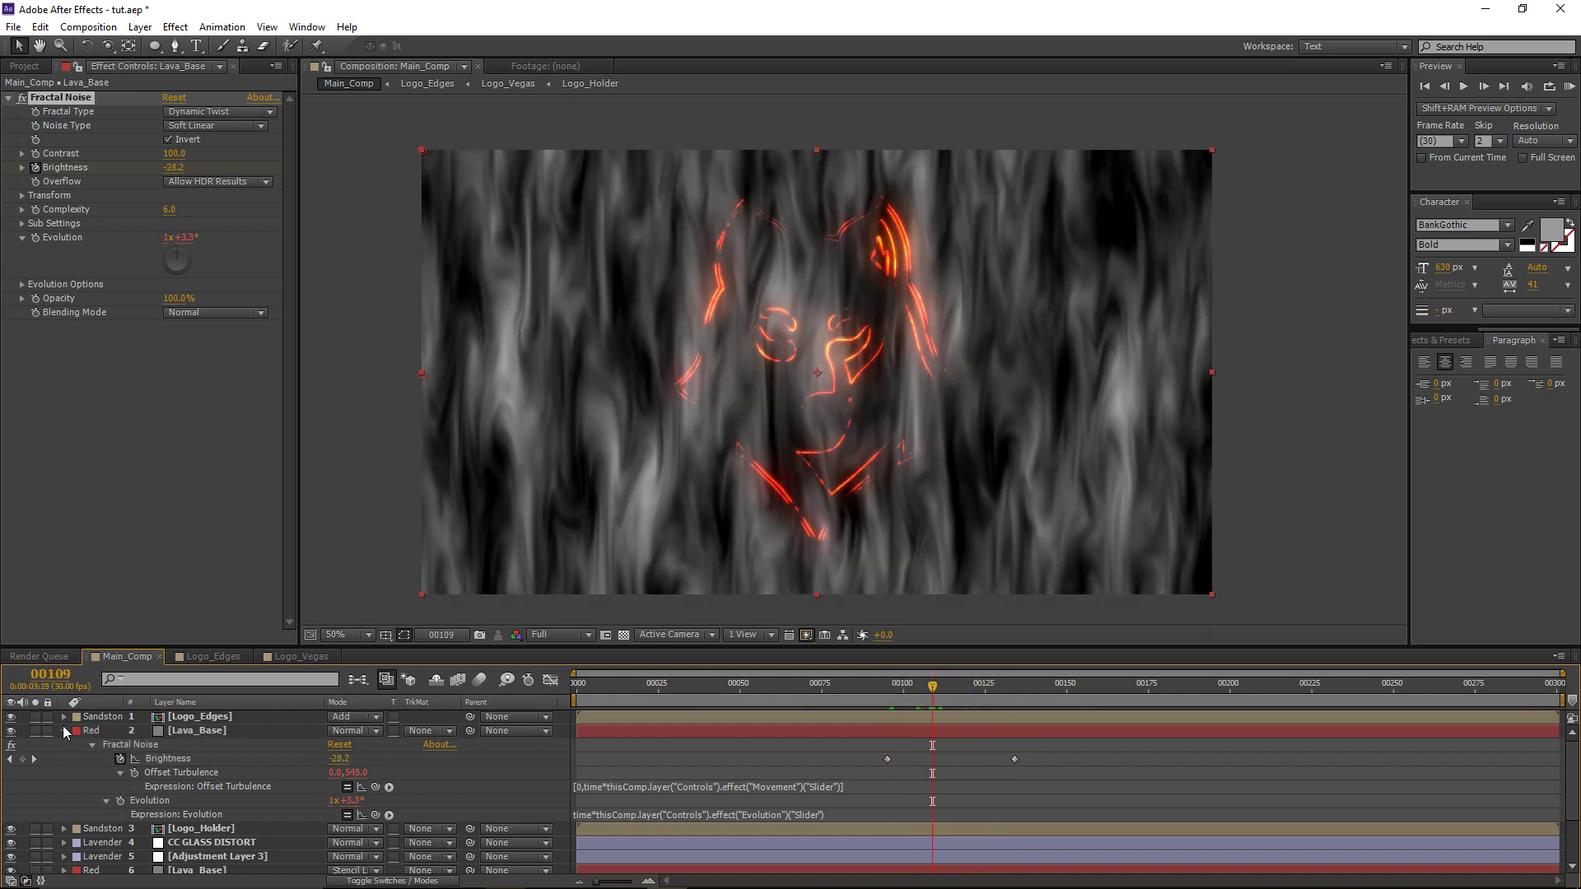
{"action": "left_click", "coordinate": [65, 732]}
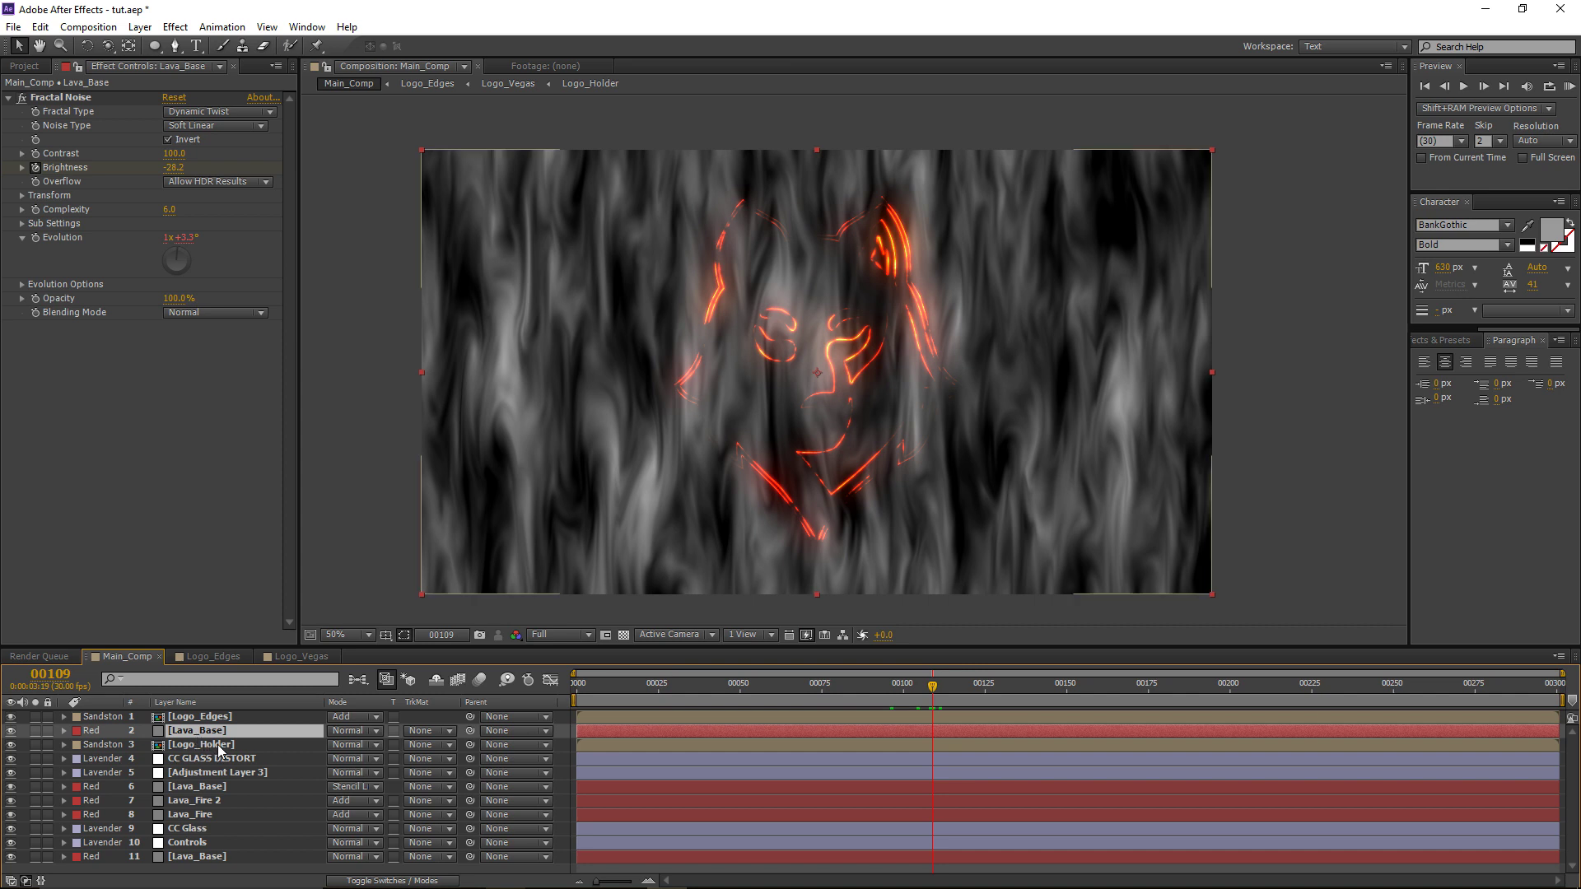
Step: Give Logo_Holder a Luma Matte from the Lava_Base layer above it and preview the logo at frame 121
{"action": "left_click", "coordinate": [219, 745]}
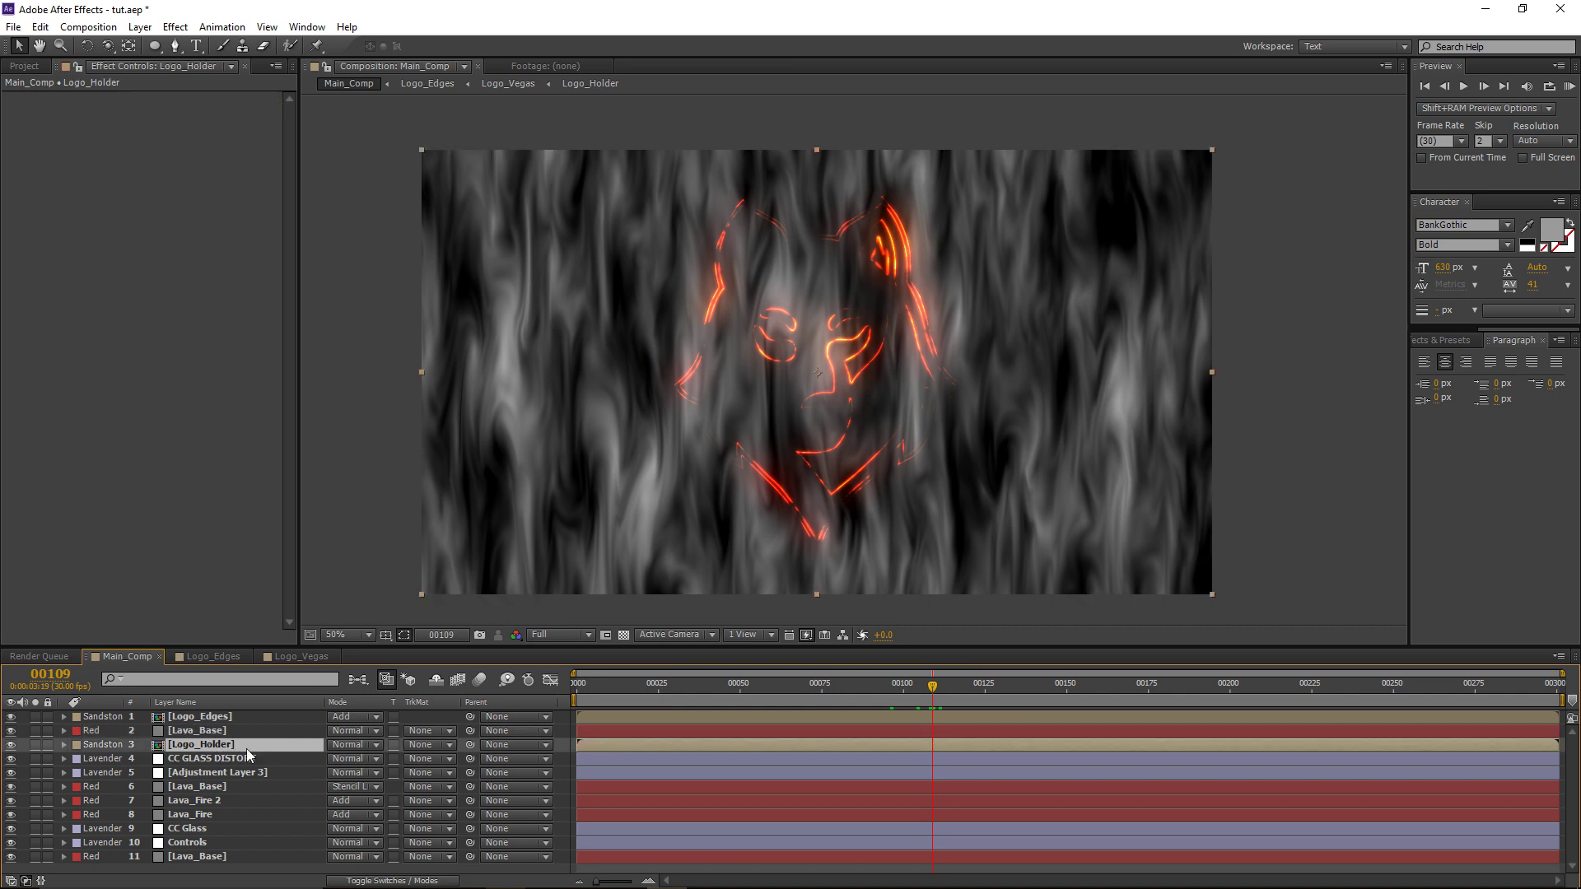
{"action": "left_click", "coordinate": [424, 745]}
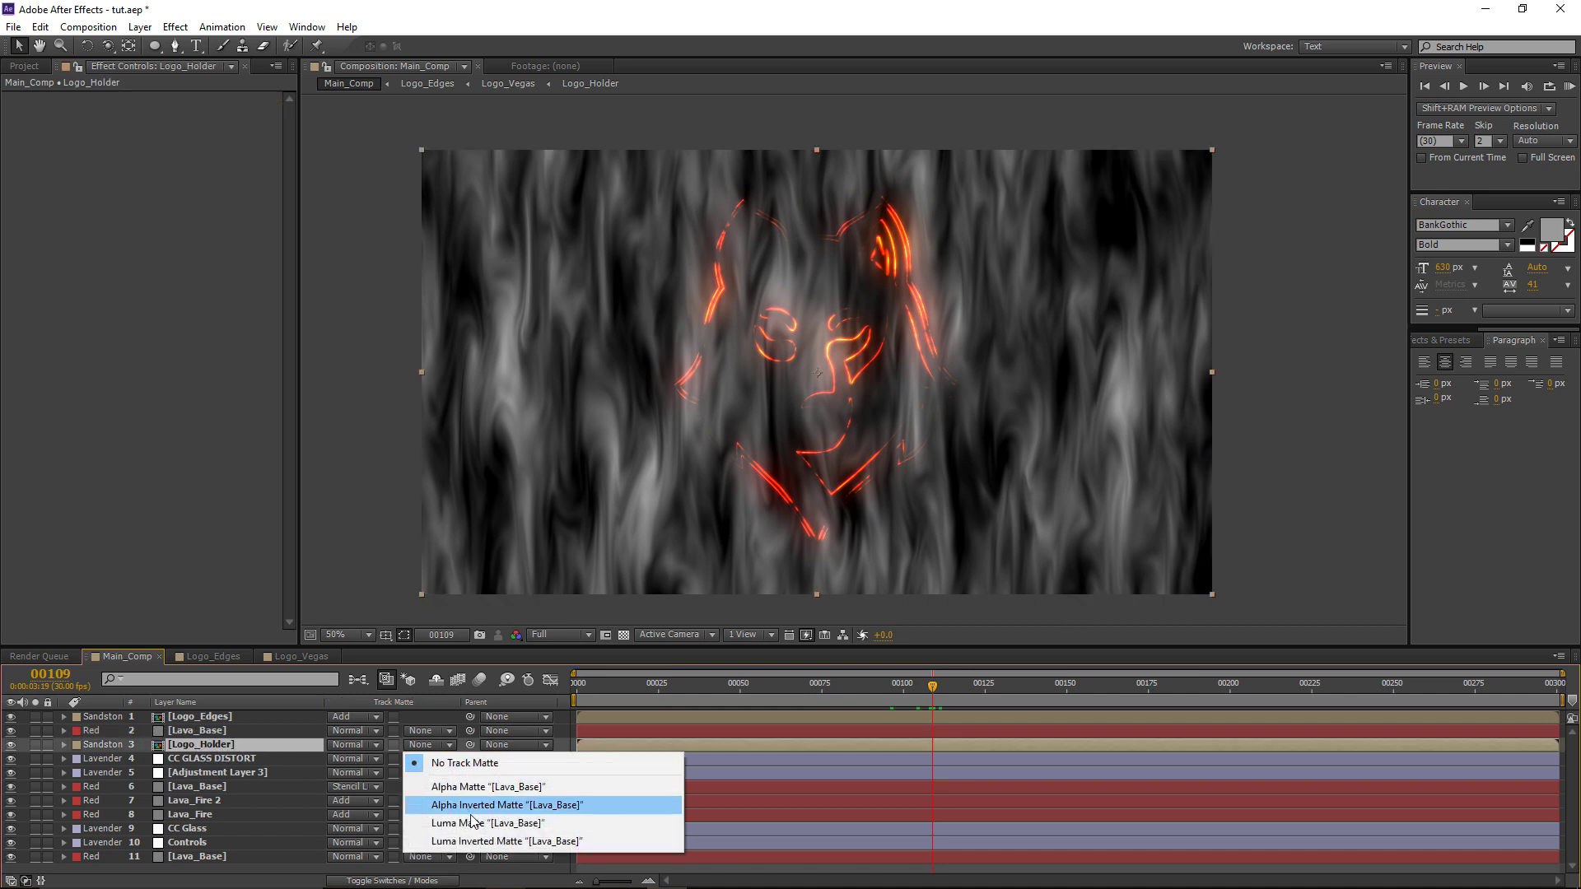
{"action": "left_click", "coordinate": [456, 816]}
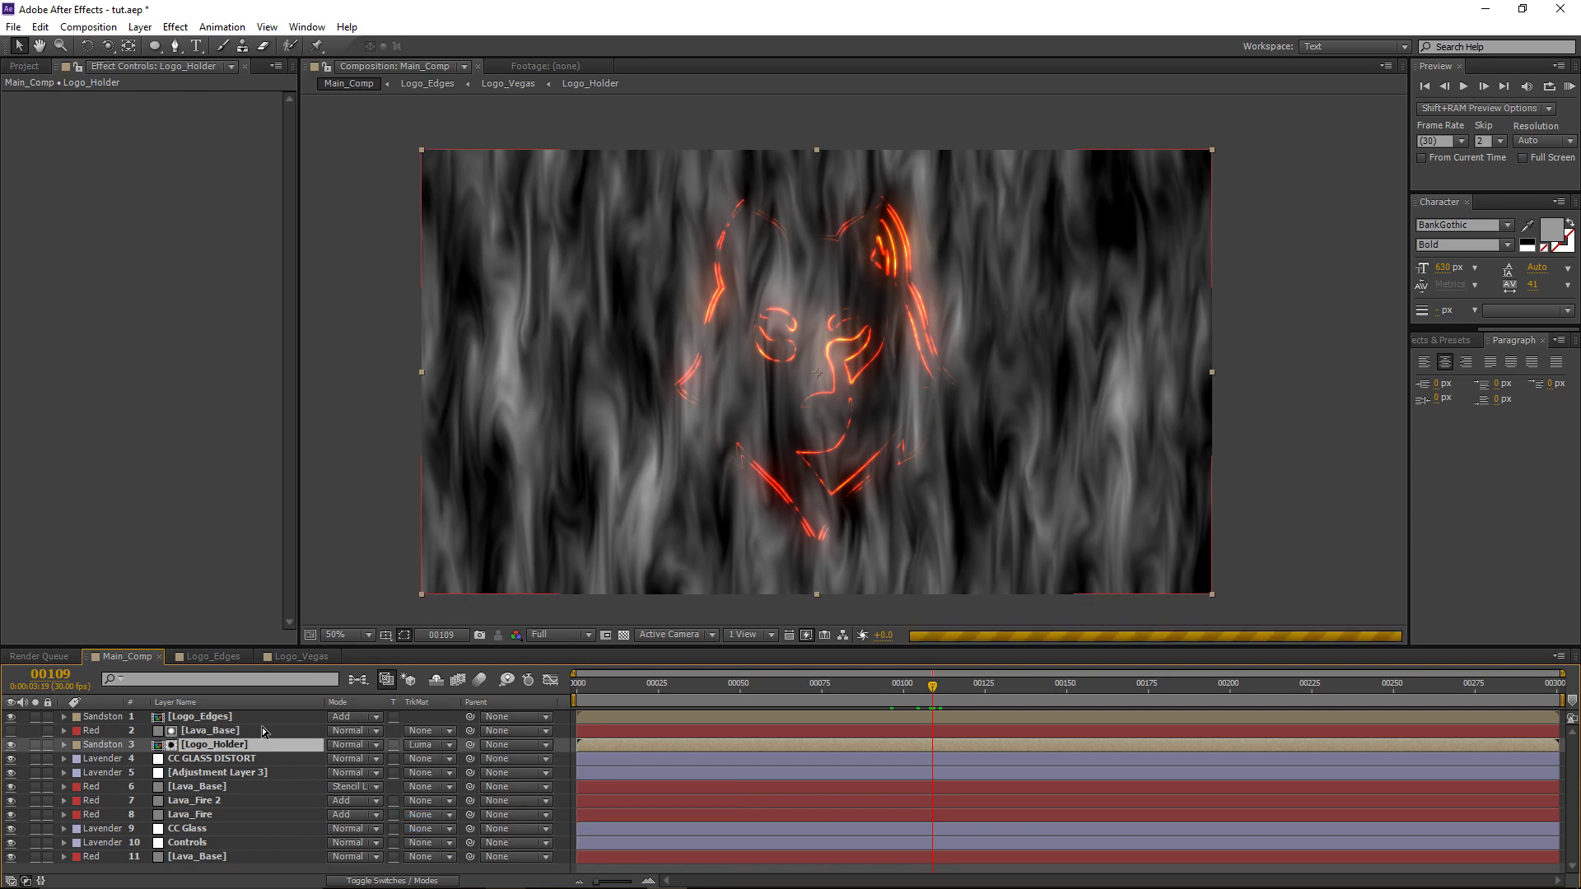
{"action": "left_click_drag", "start_coordinate": [933, 706], "coordinate": [973, 693]}
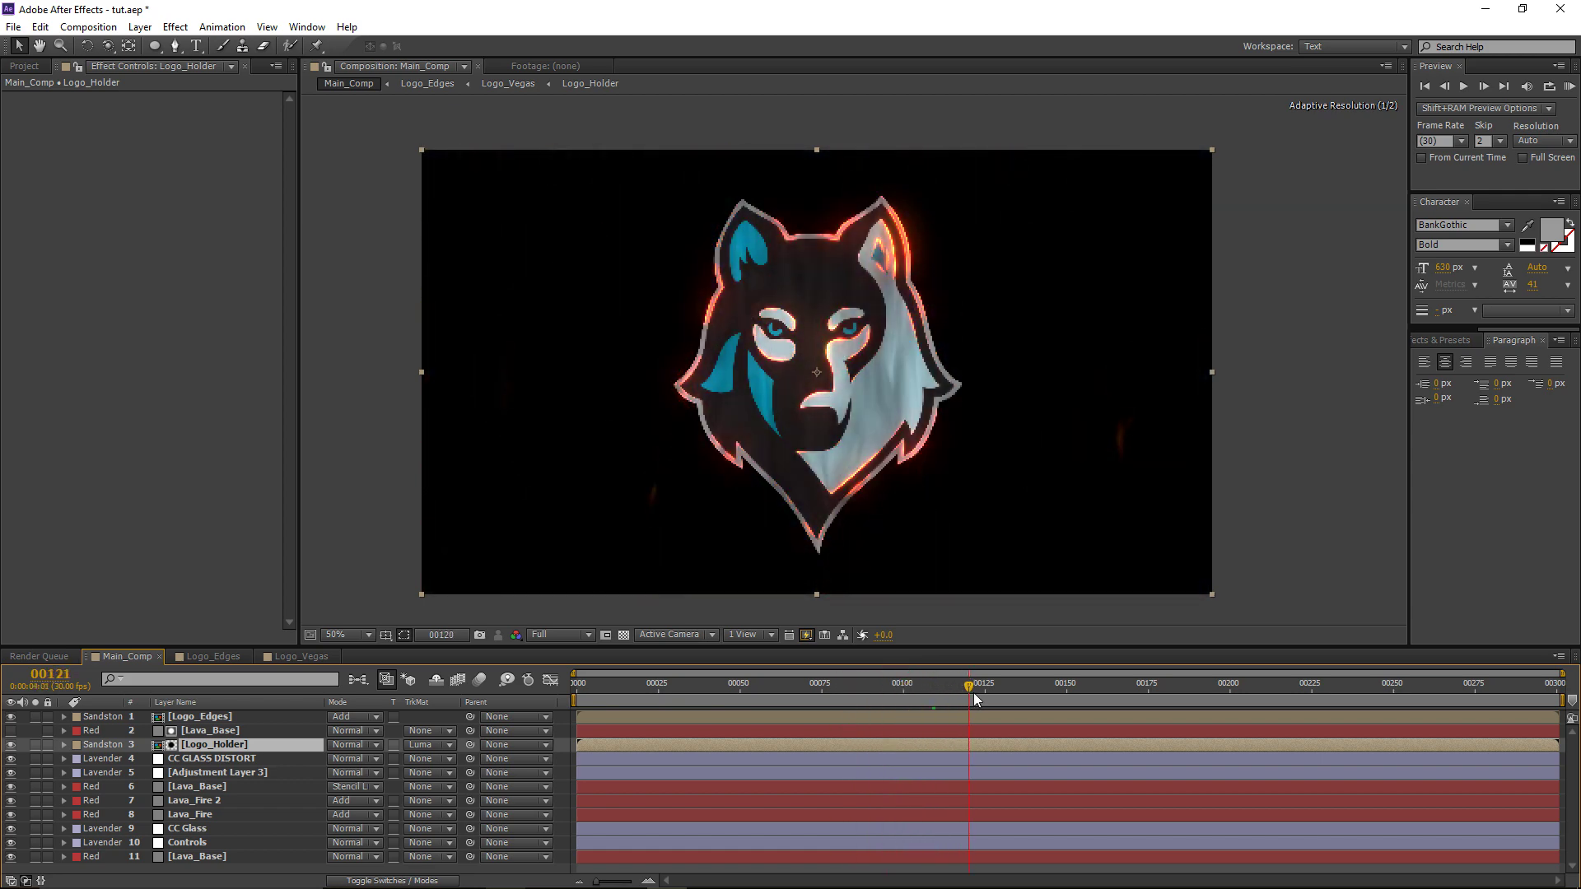
Step: Rename the Stencil Luma Lava_Base layer as LAVA_MATTE and reveal its animated properties
{"action": "left_click", "coordinate": [212, 789]}
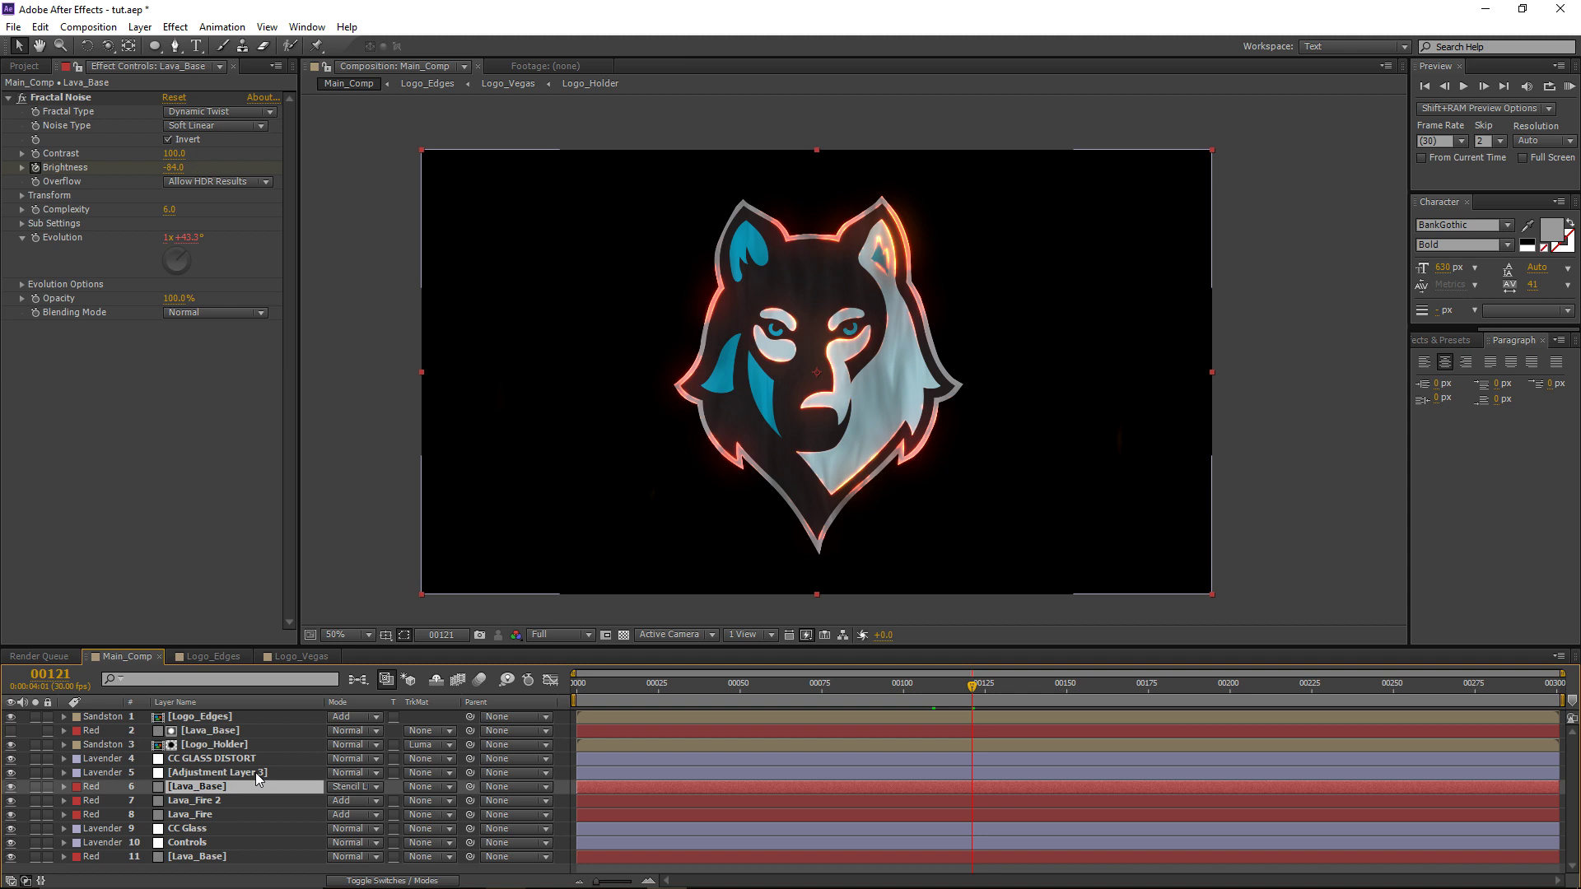
{"action": "key", "text": "Return"}
{"action": "type", "text": "LAVA_MATTE"}
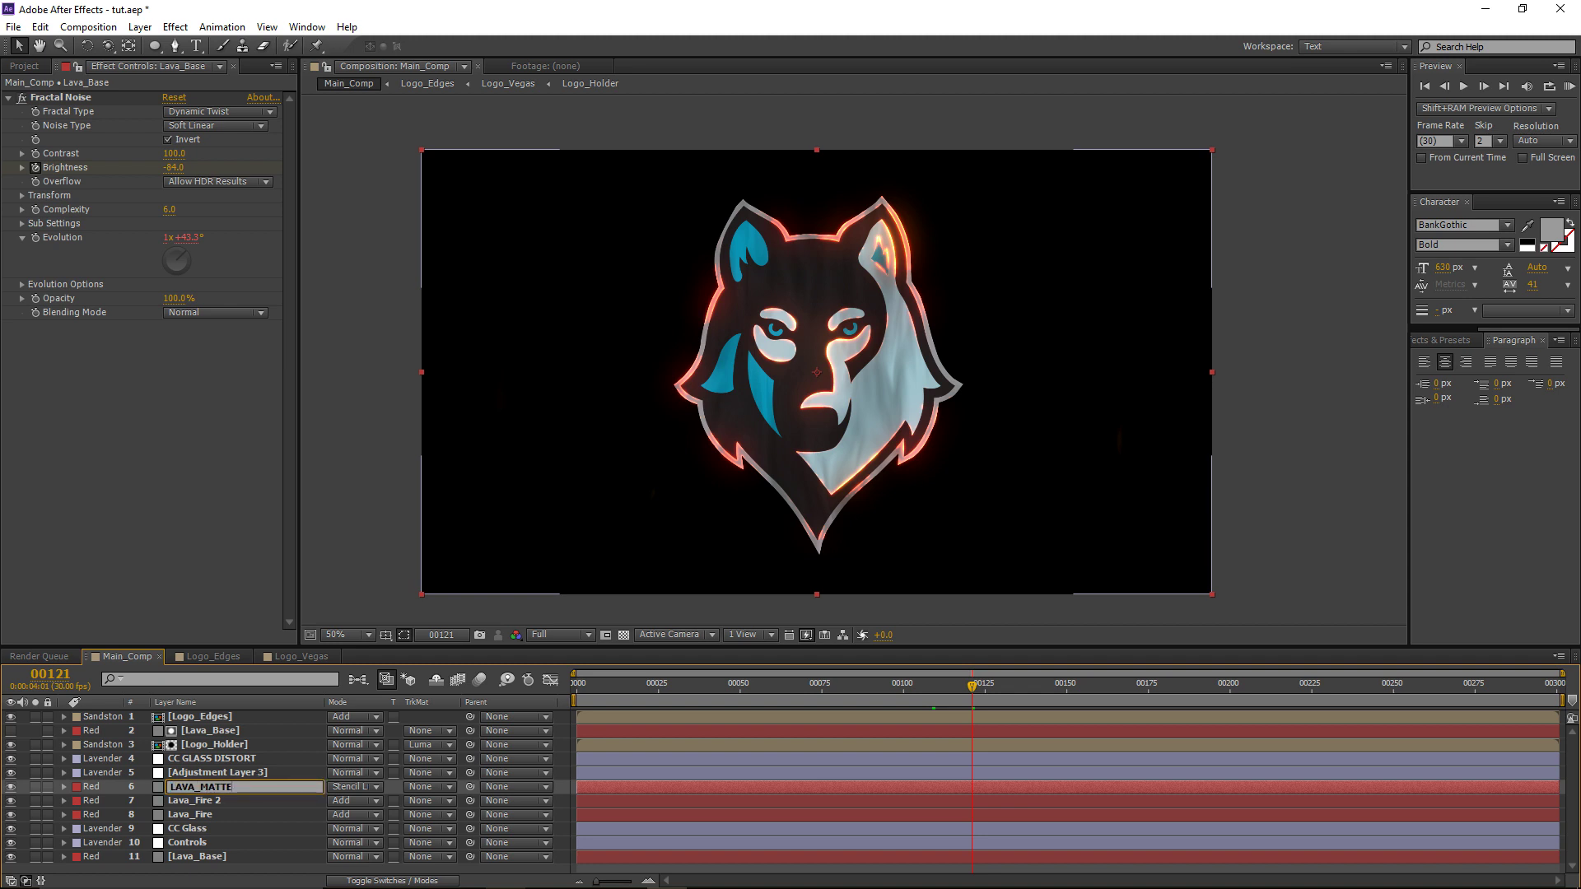
{"action": "key", "text": "Return"}
{"action": "key", "text": "u"}
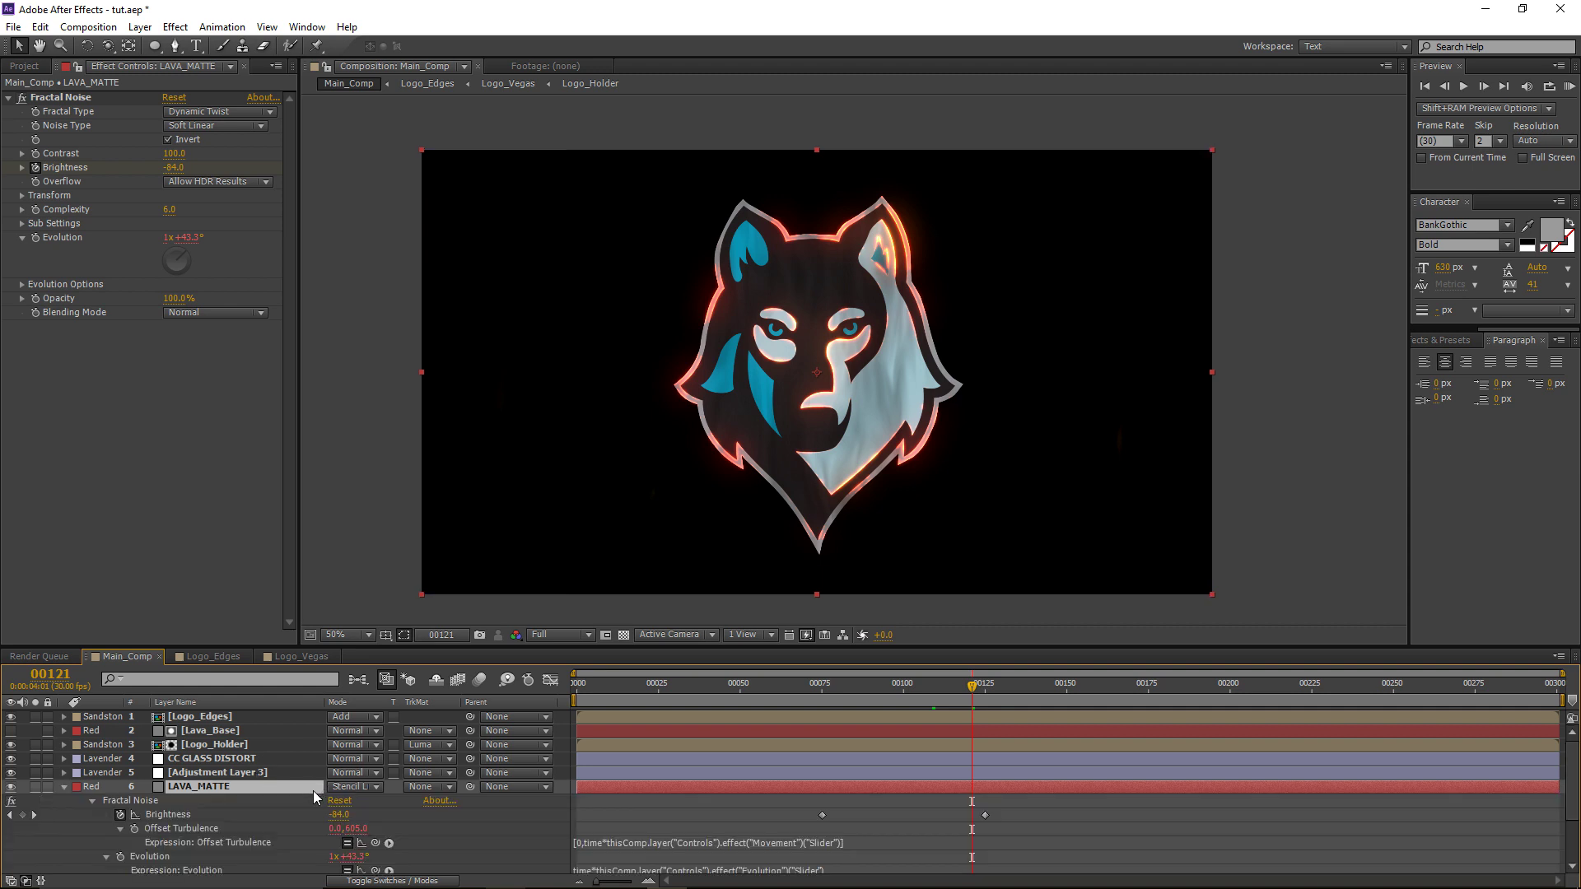
Step: Shift LAVA_MATTE's second Brightness keyframe to about frame 156 and check the slower lava fade around frame 119
{"action": "left_click_drag", "start_coordinate": [986, 815], "coordinate": [1089, 816]}
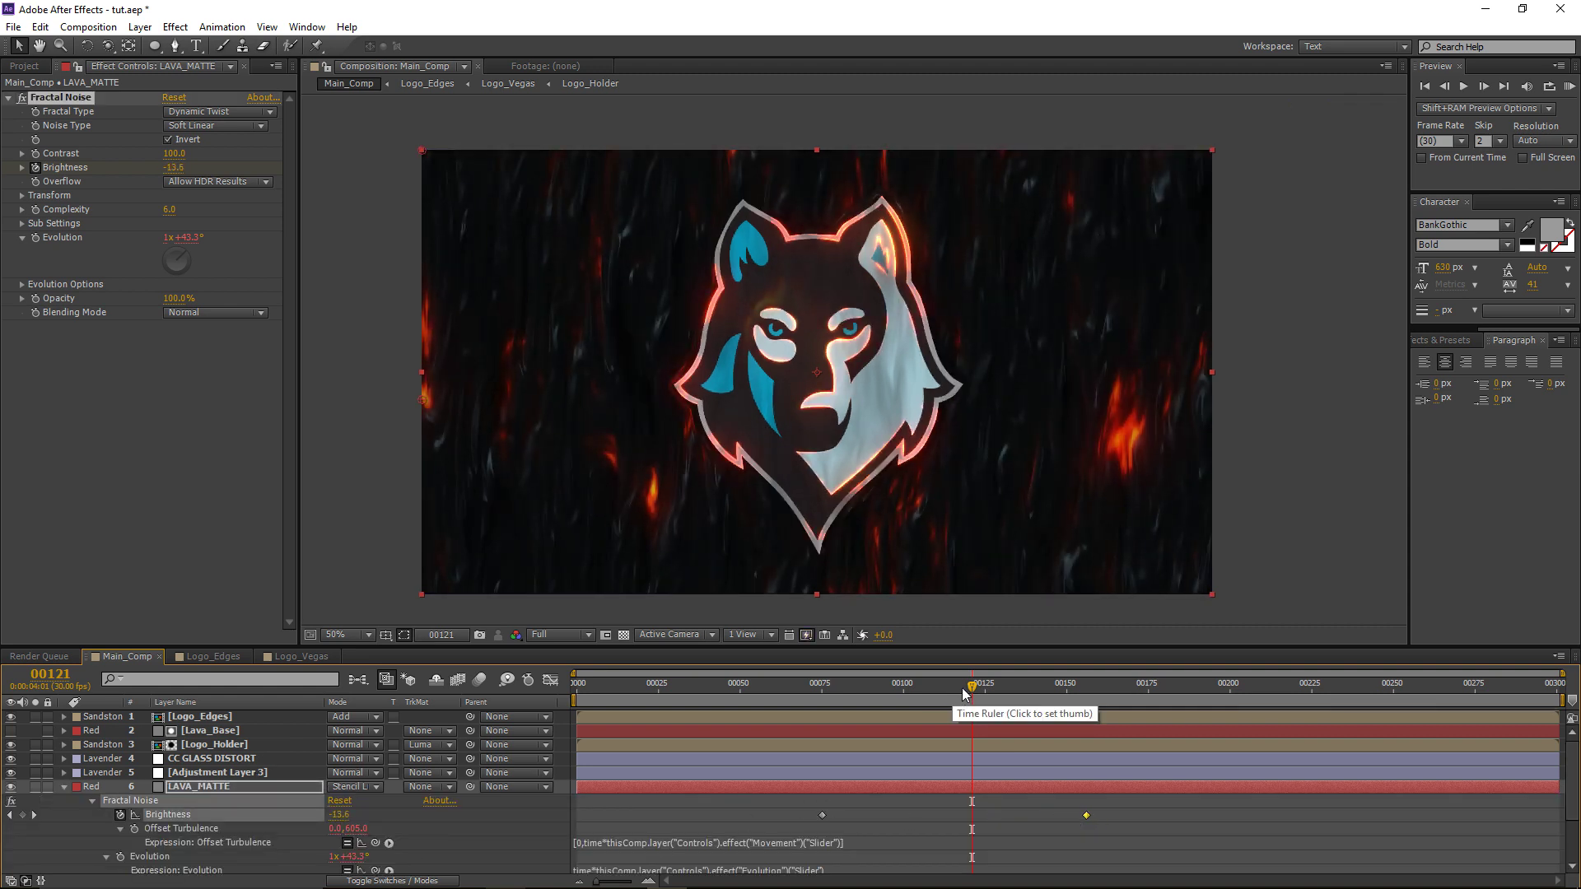
{"action": "left_click_drag", "start_coordinate": [970, 690], "coordinate": [1026, 709]}
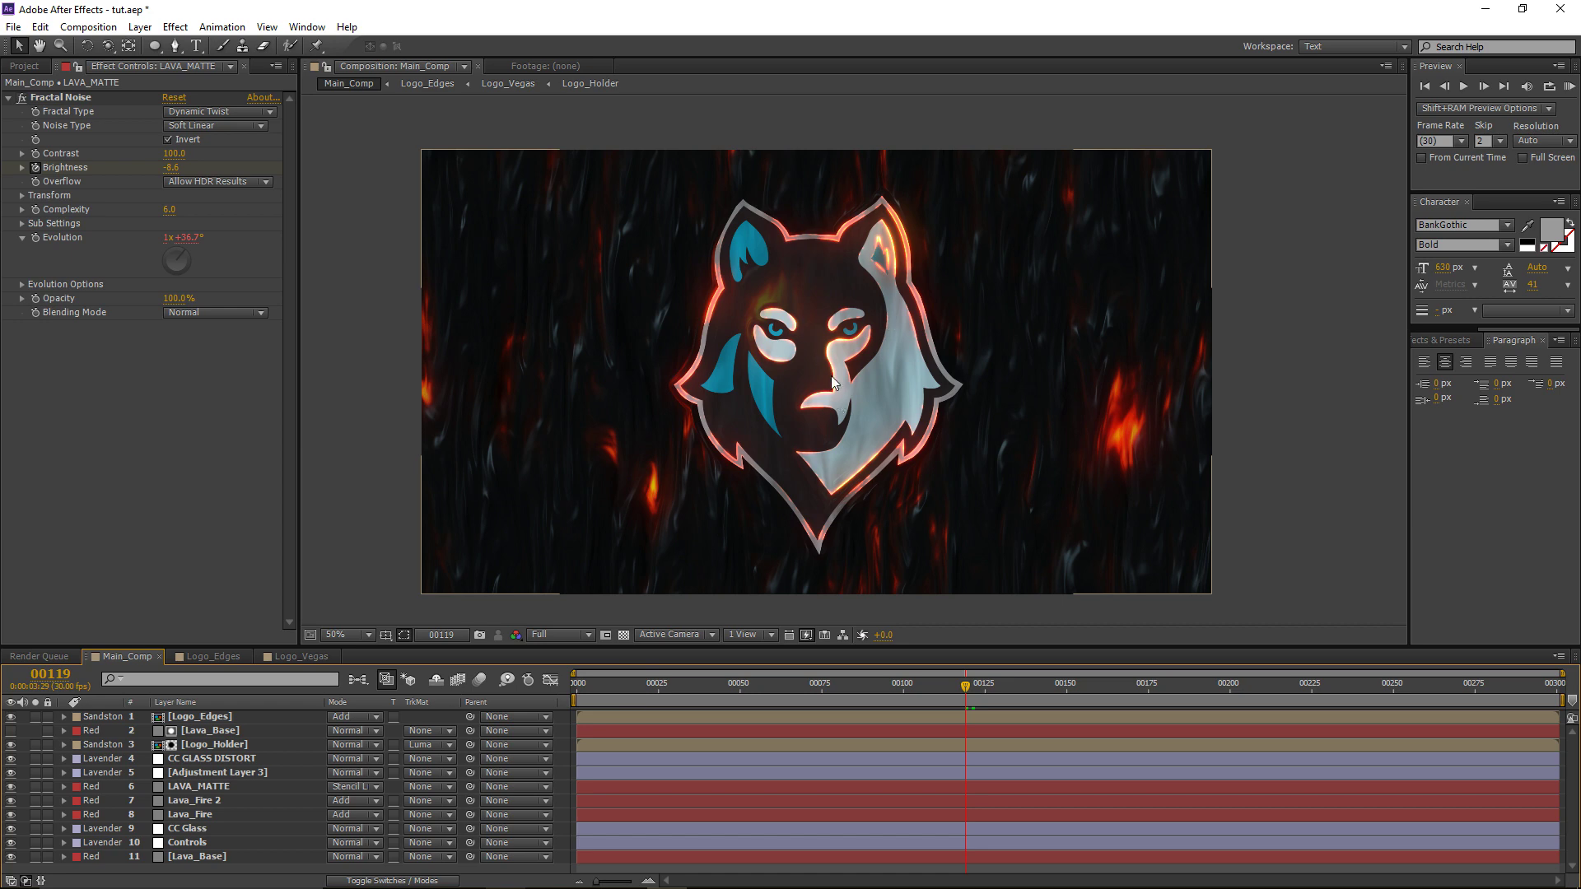
Step: Add a new adjustment layer on top of Main_Comp and name it Displacement
{"action": "left_click", "coordinate": [140, 26]}
{"action": "mouse_move", "coordinate": [160, 47]}
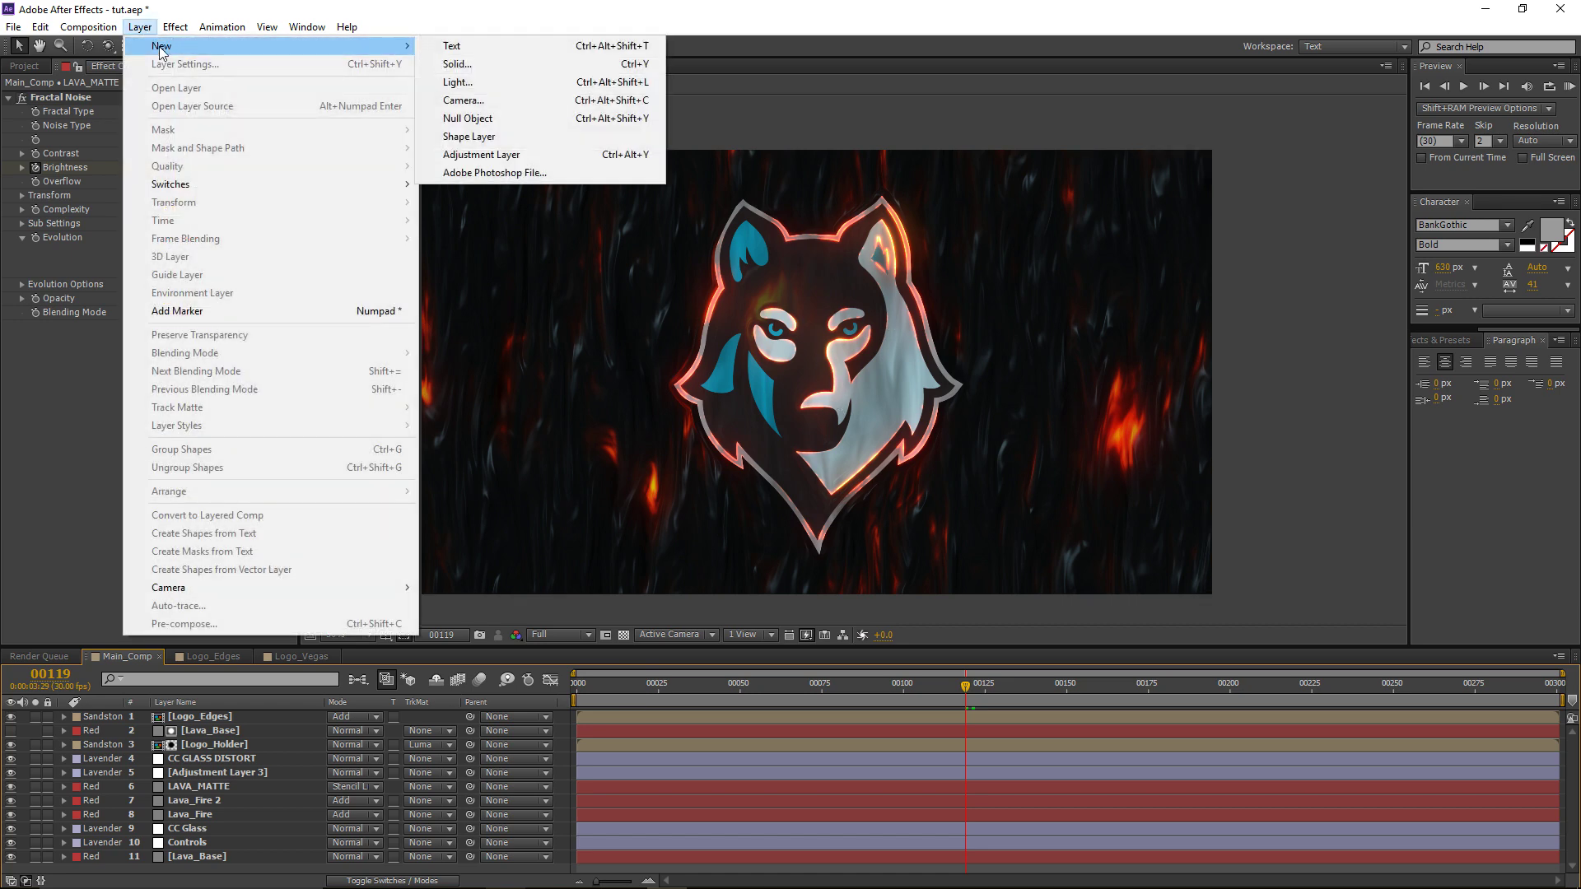
{"action": "left_click", "coordinate": [532, 155]}
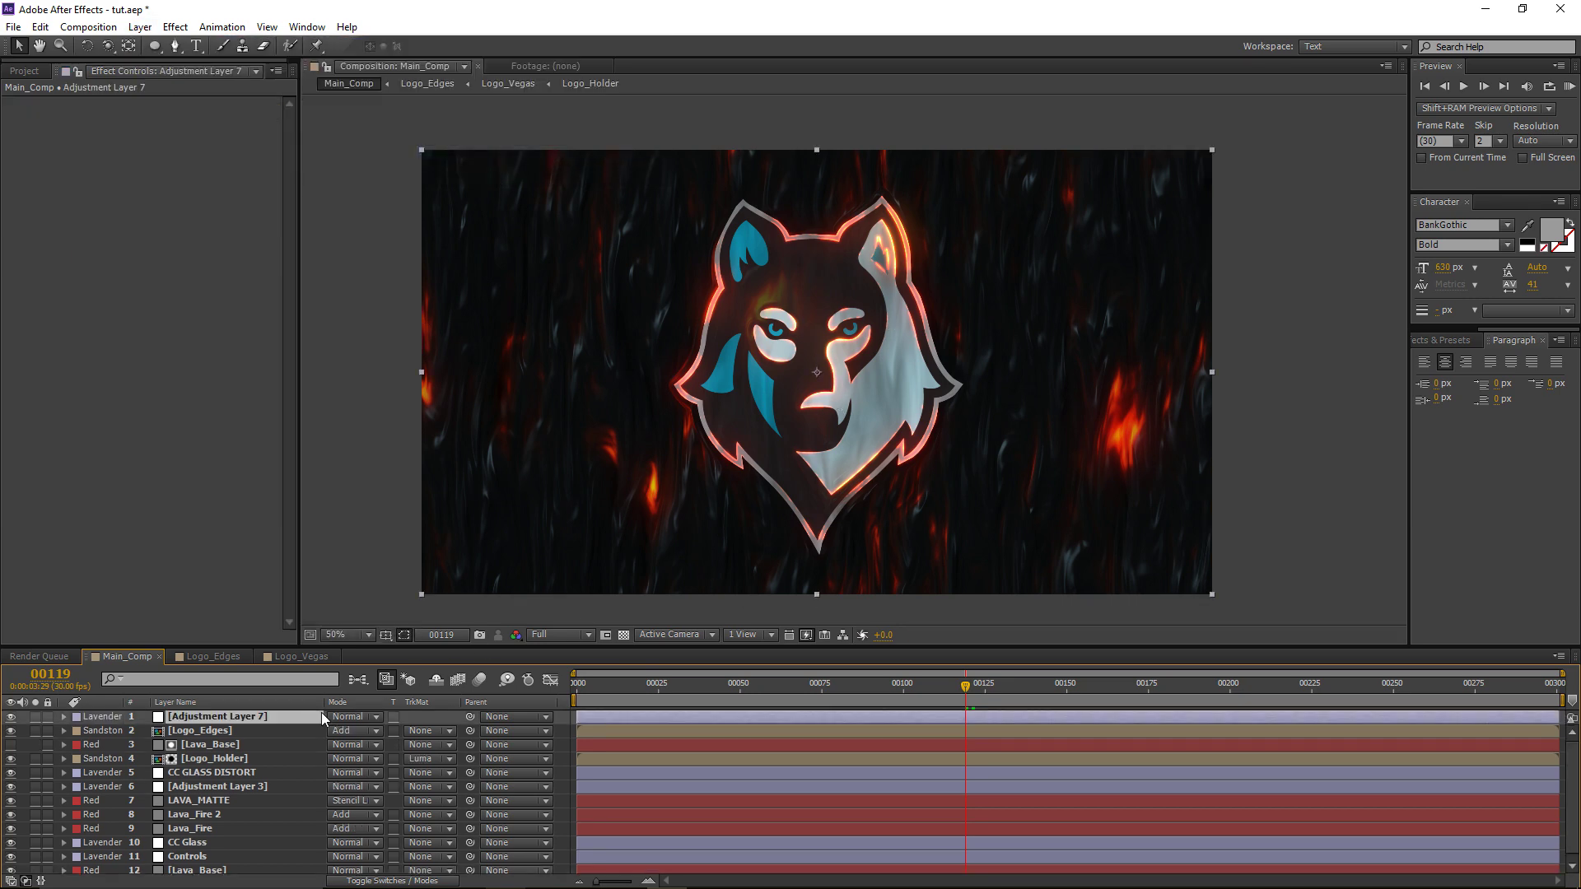
{"action": "key", "text": "Return"}
{"action": "type", "text": "Displa"}
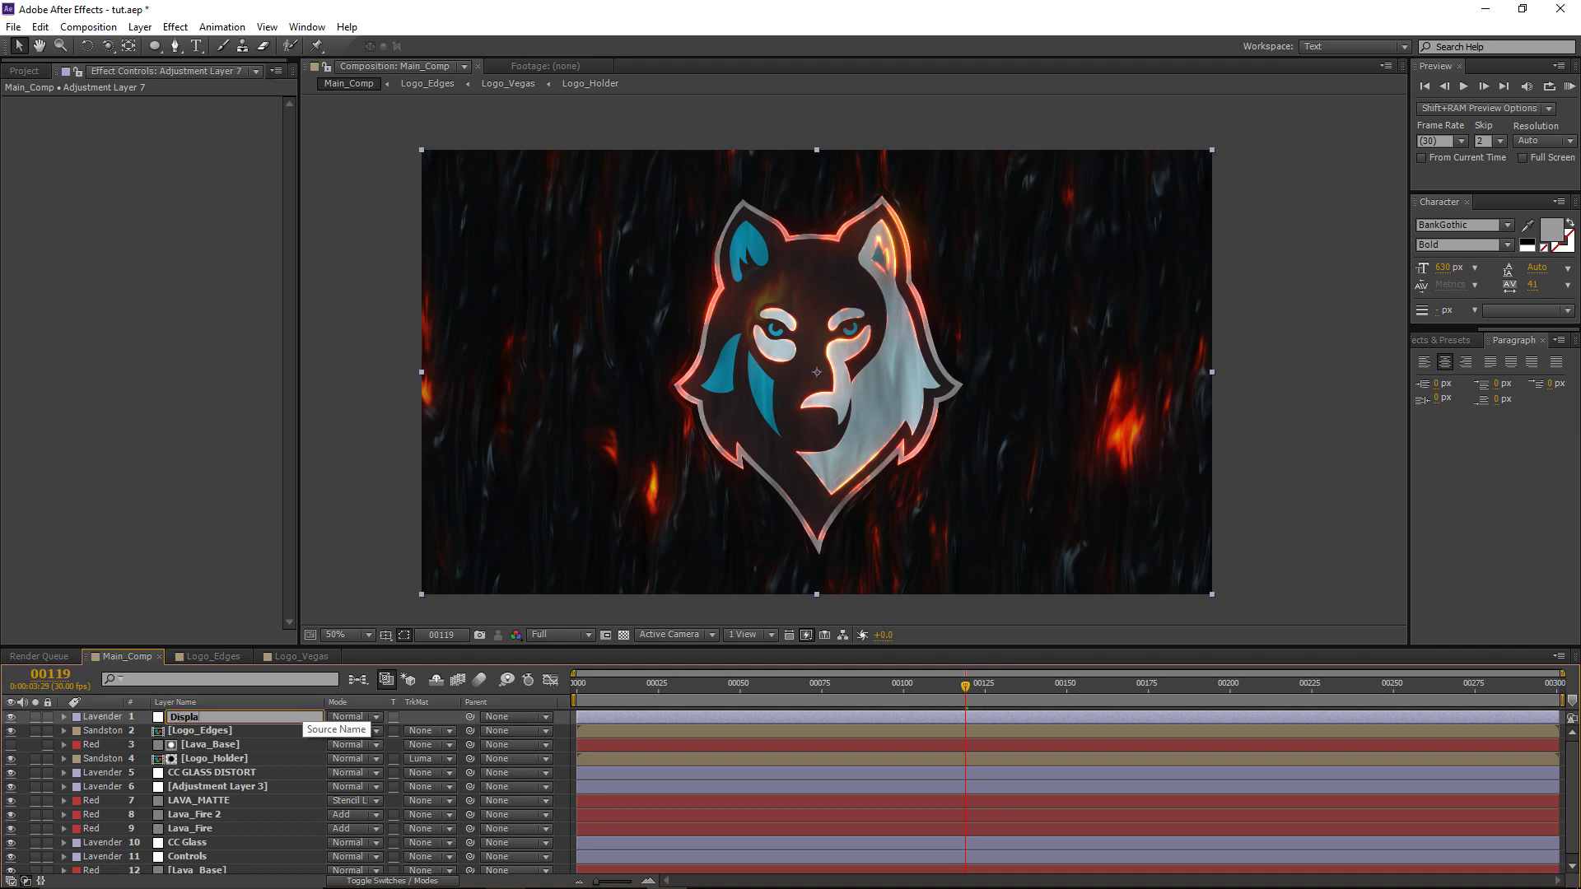
{"action": "type", "text": "cement"}
{"action": "key", "text": "Return"}
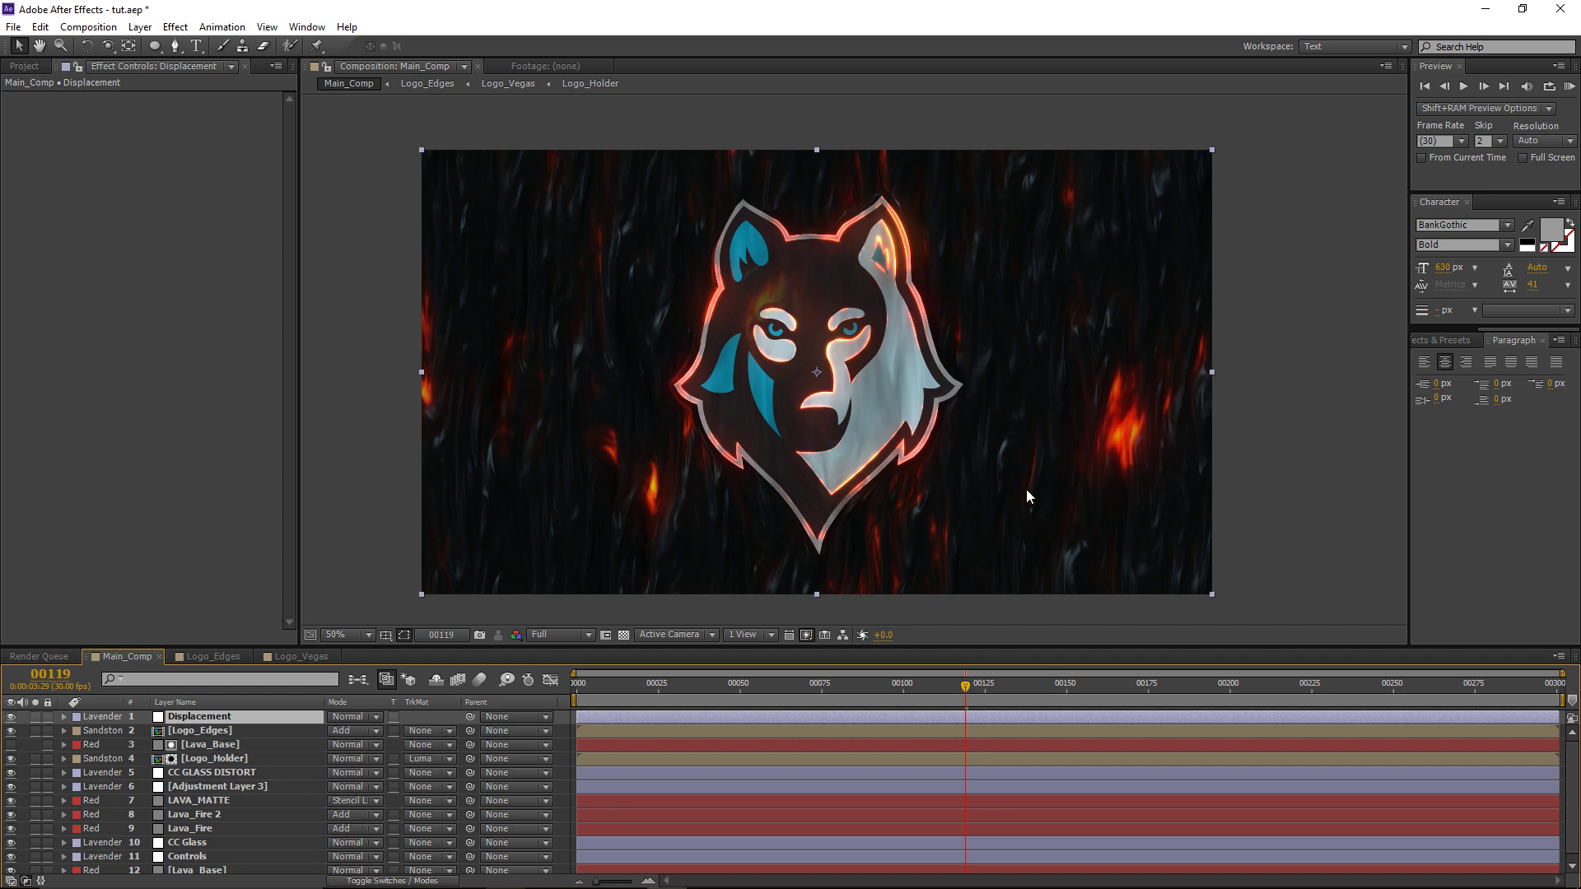
Step: Create a new composition from Logo_Holder and name it Displacement
{"action": "left_click", "coordinate": [33, 69]}
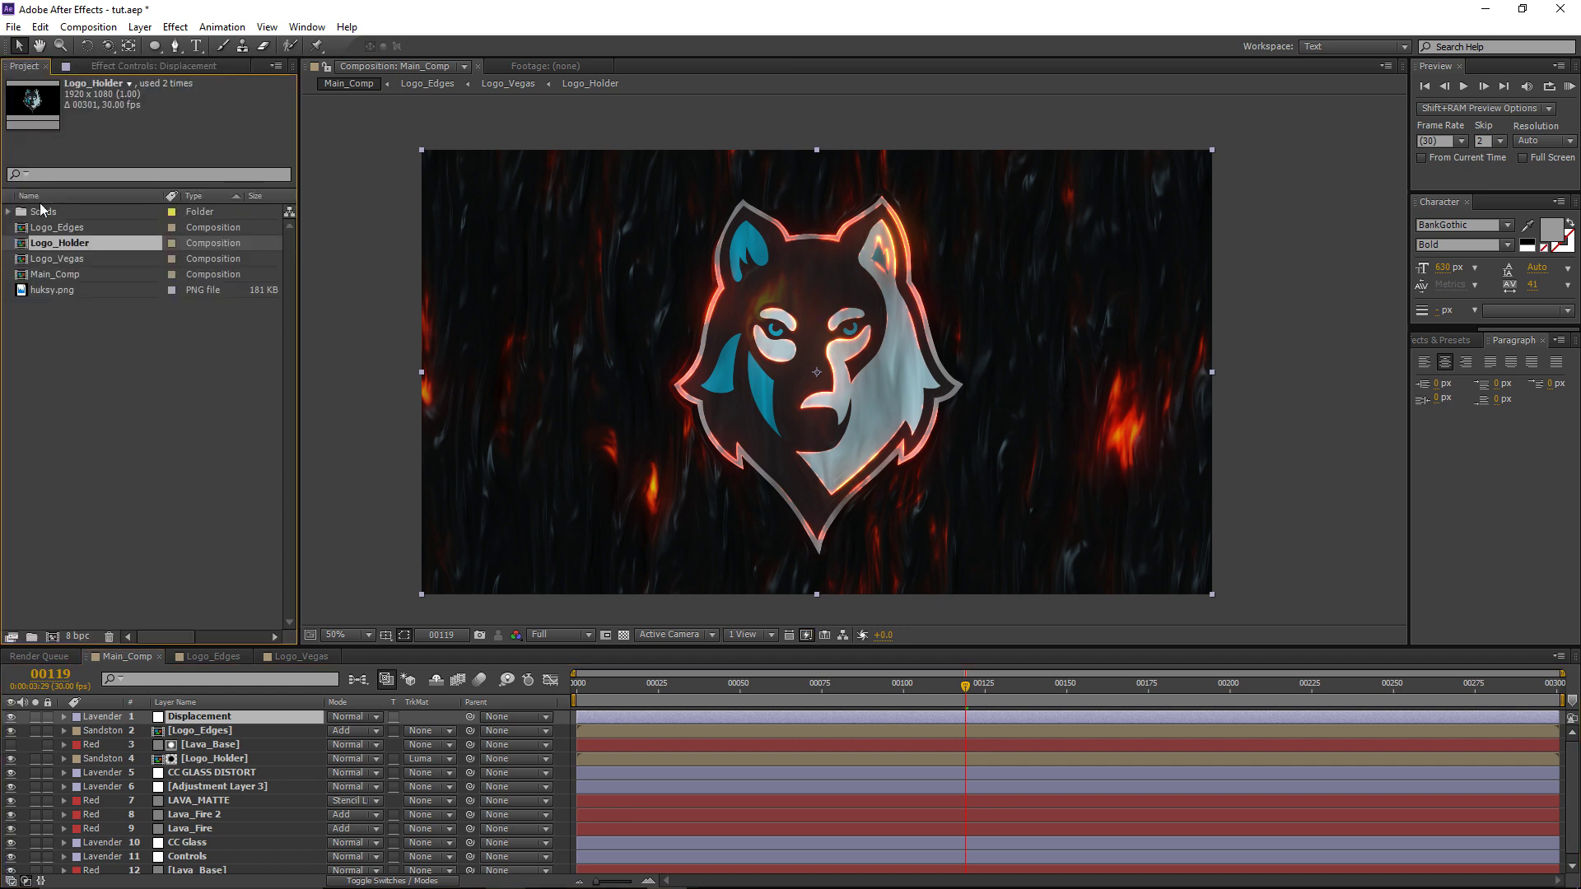
{"action": "left_click", "coordinate": [184, 334]}
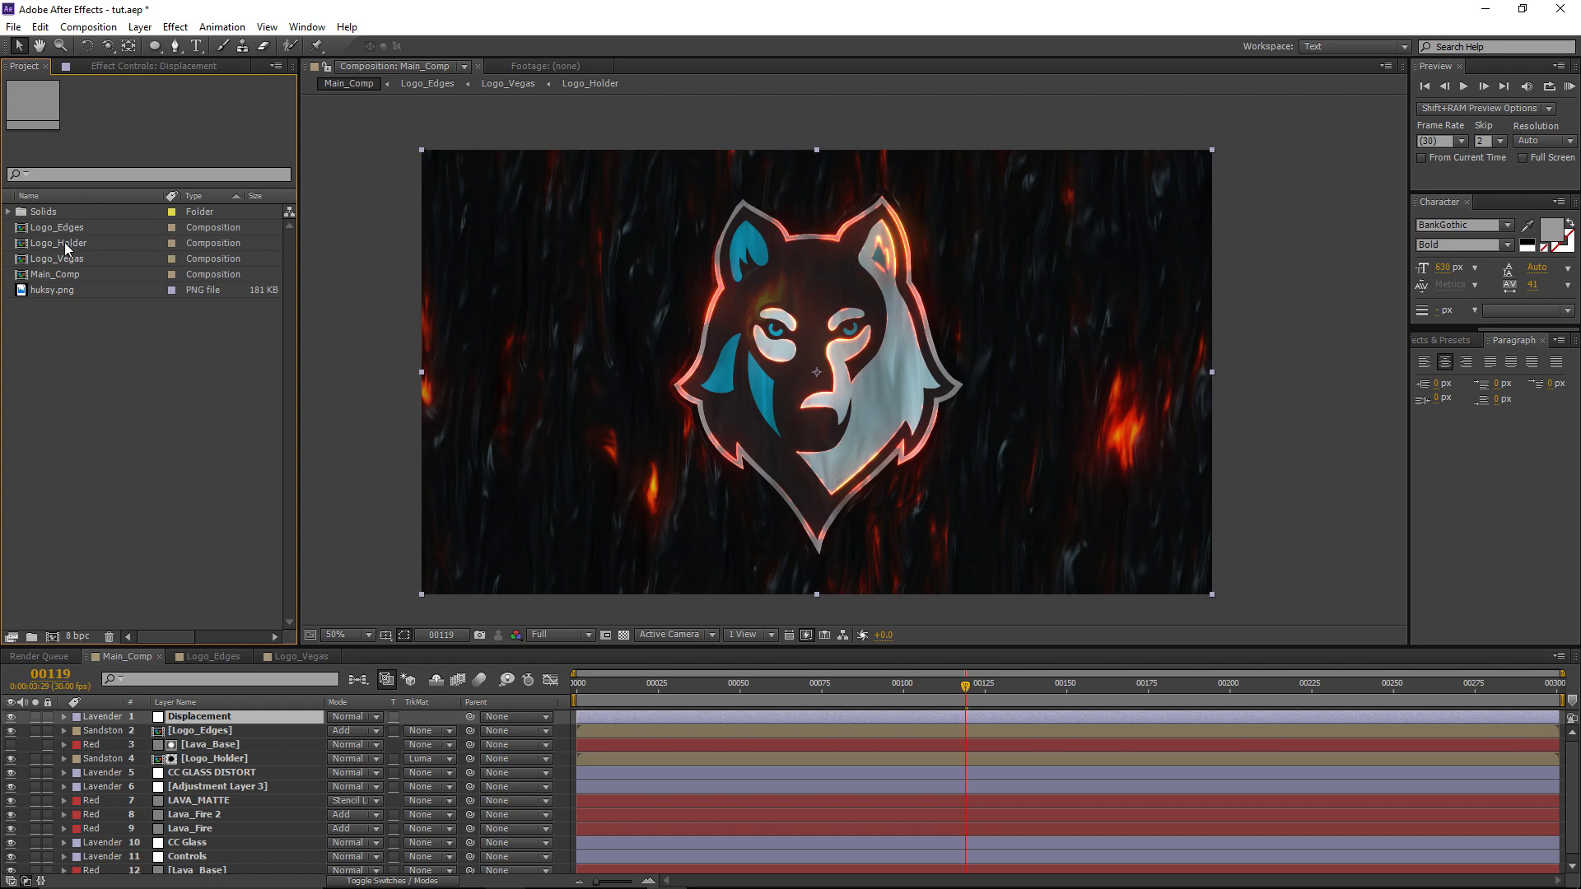
{"action": "left_click_drag", "start_coordinate": [63, 244], "coordinate": [56, 635]}
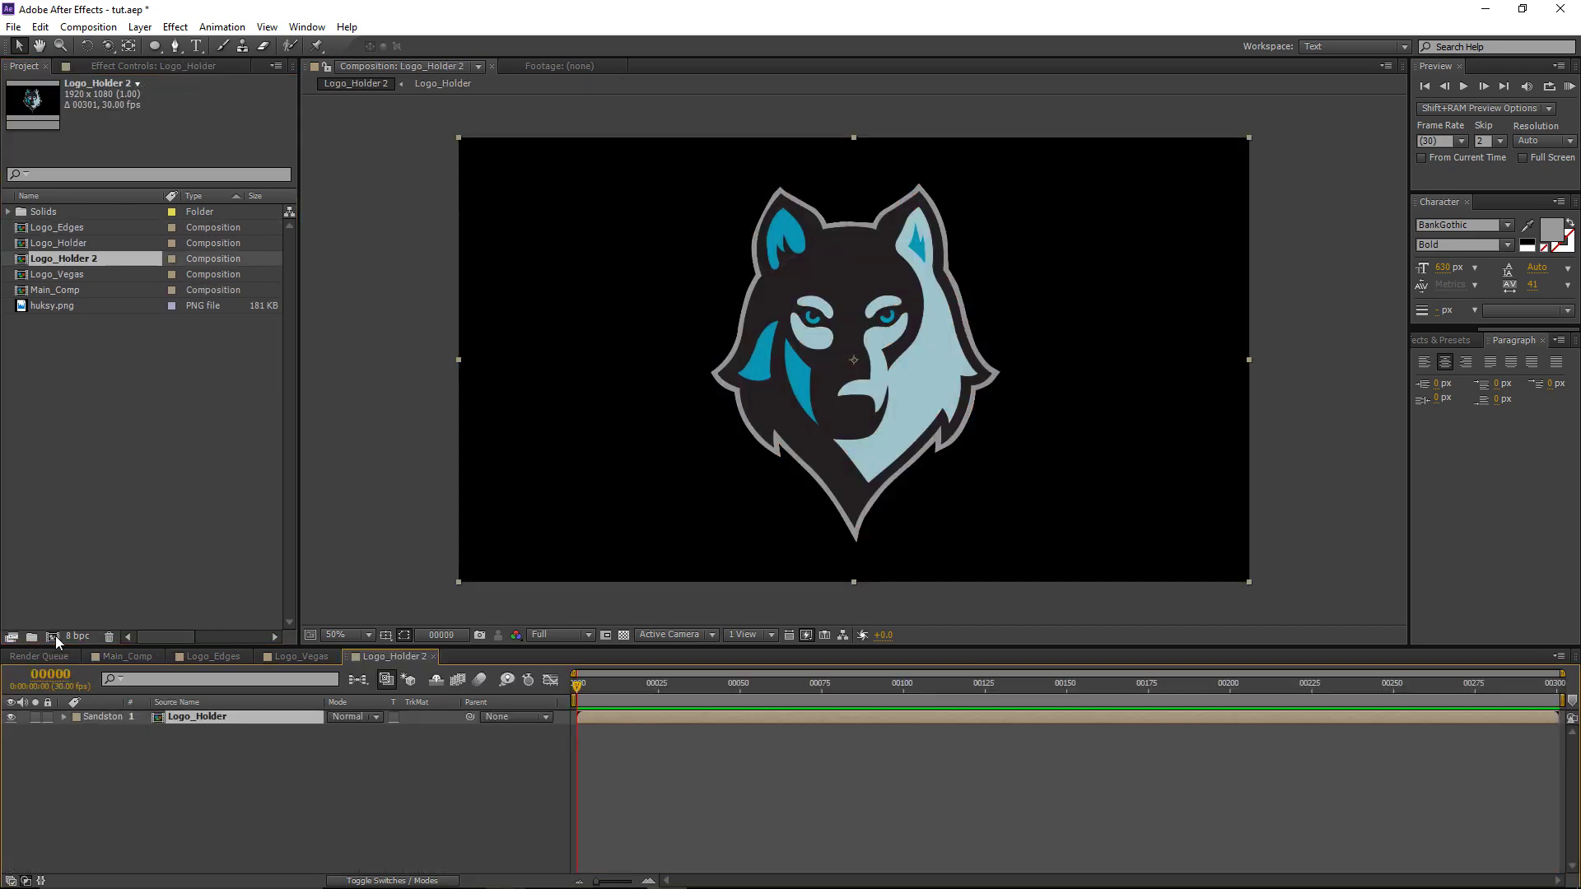
{"action": "left_click", "coordinate": [88, 28]}
{"action": "left_click", "coordinate": [128, 69]}
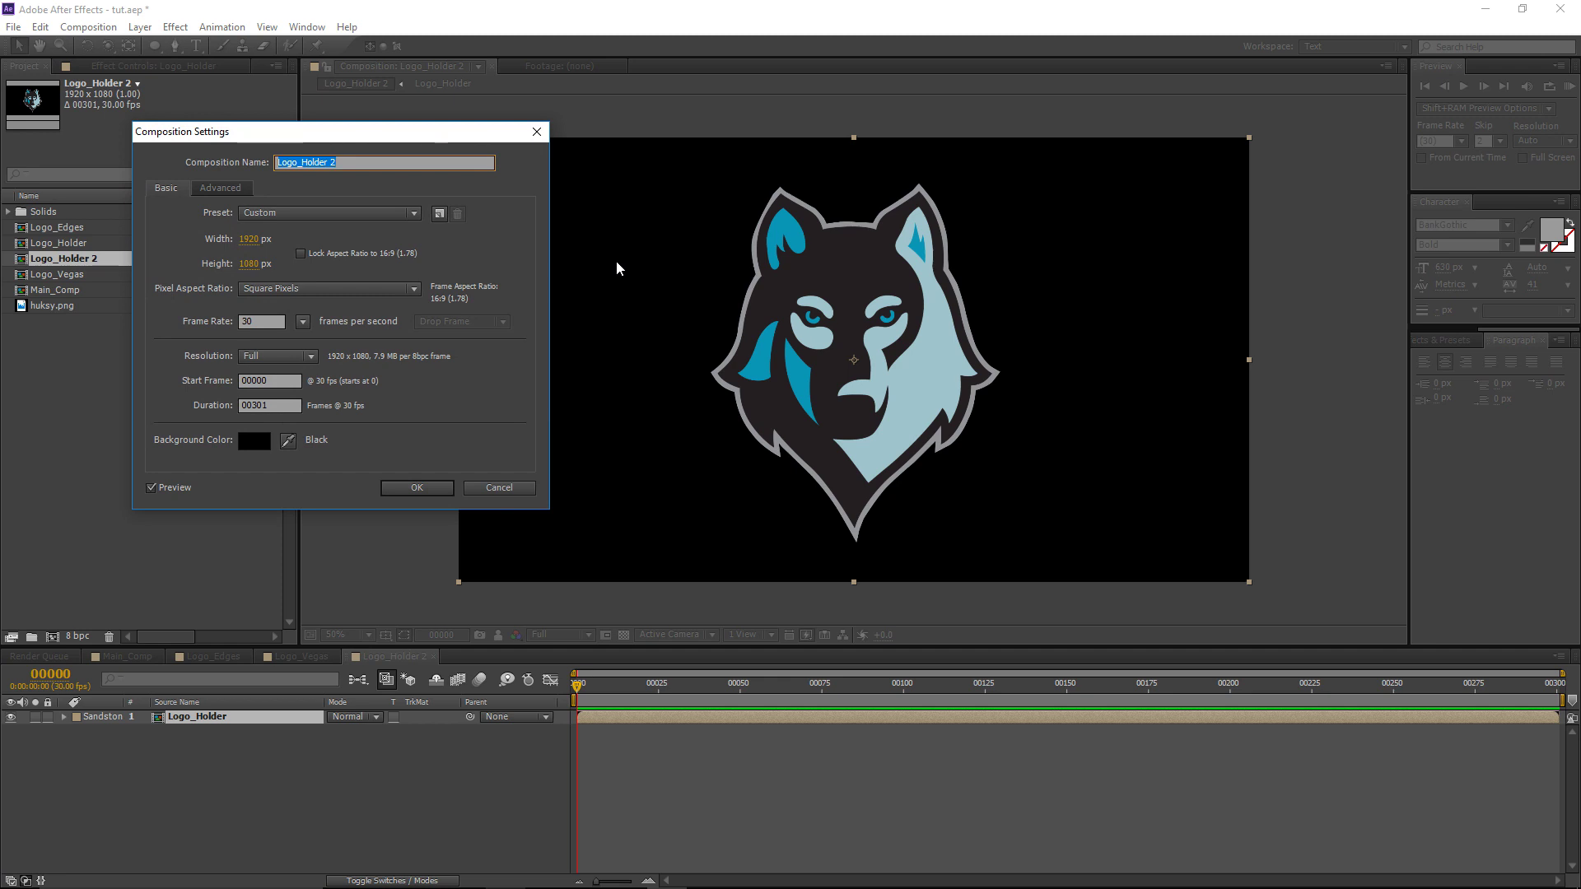
{"action": "type", "text": "Displacement"}
{"action": "key", "text": "Return"}
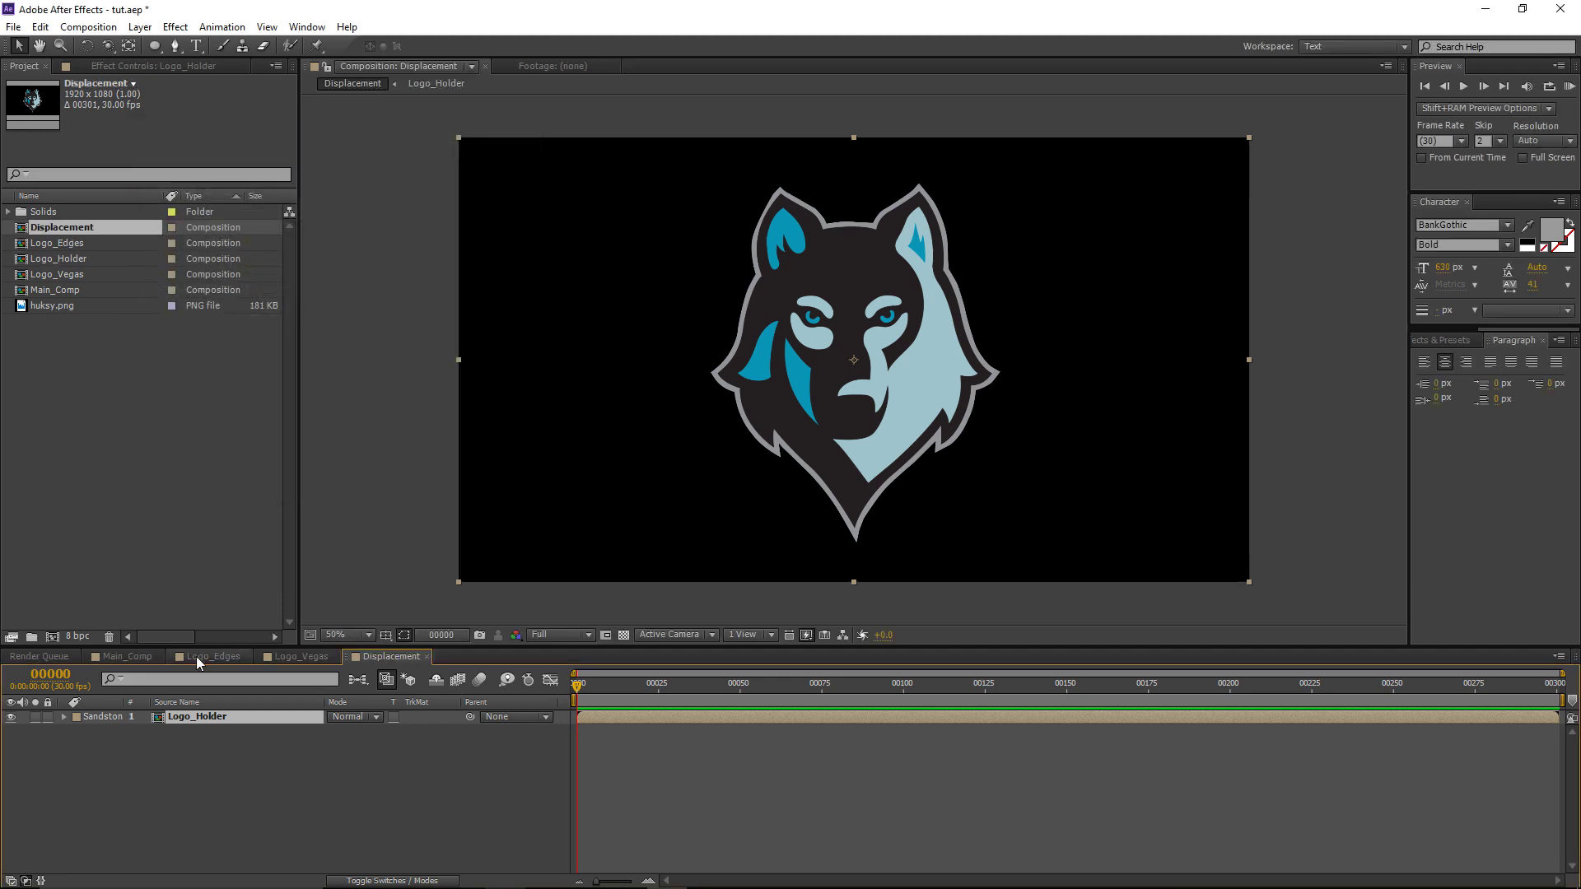
Step: Copy the Controls and bottom Lava_Base layers from Main_Comp into the Displacement composition, with Lava_Base beneath the controls adjustment layer and Logo_Holder on top
{"action": "left_click", "coordinate": [115, 657]}
{"action": "scroll", "coordinate": [204, 788], "scroll_direction": "down", "scroll_amount": 1}
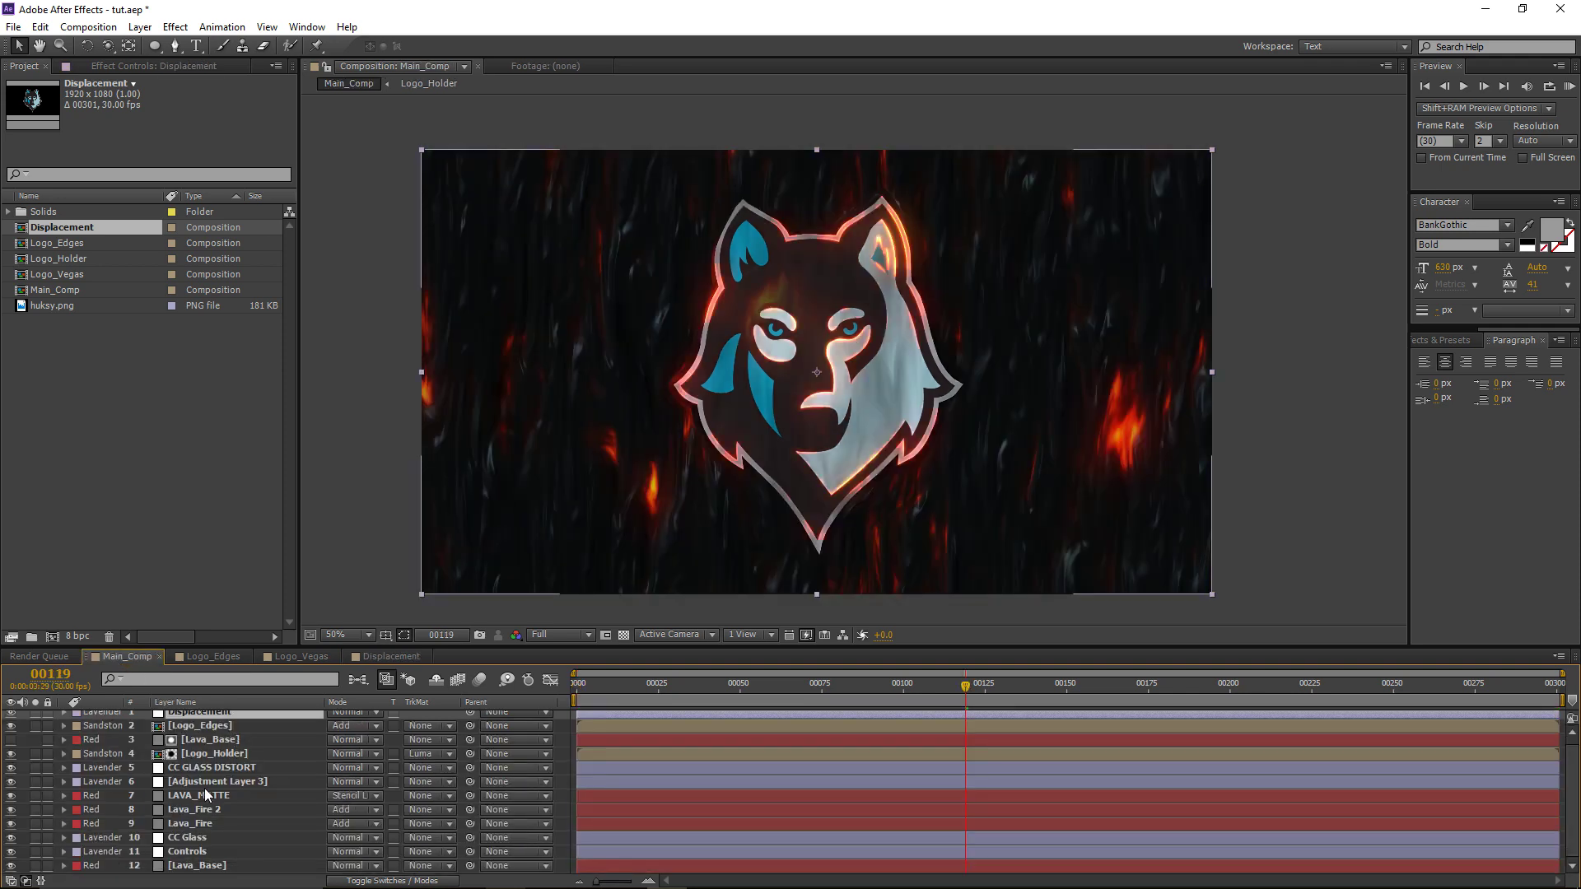
{"action": "left_click", "coordinate": [210, 868]}
{"action": "left_click", "coordinate": [204, 855], "text": "shift"}
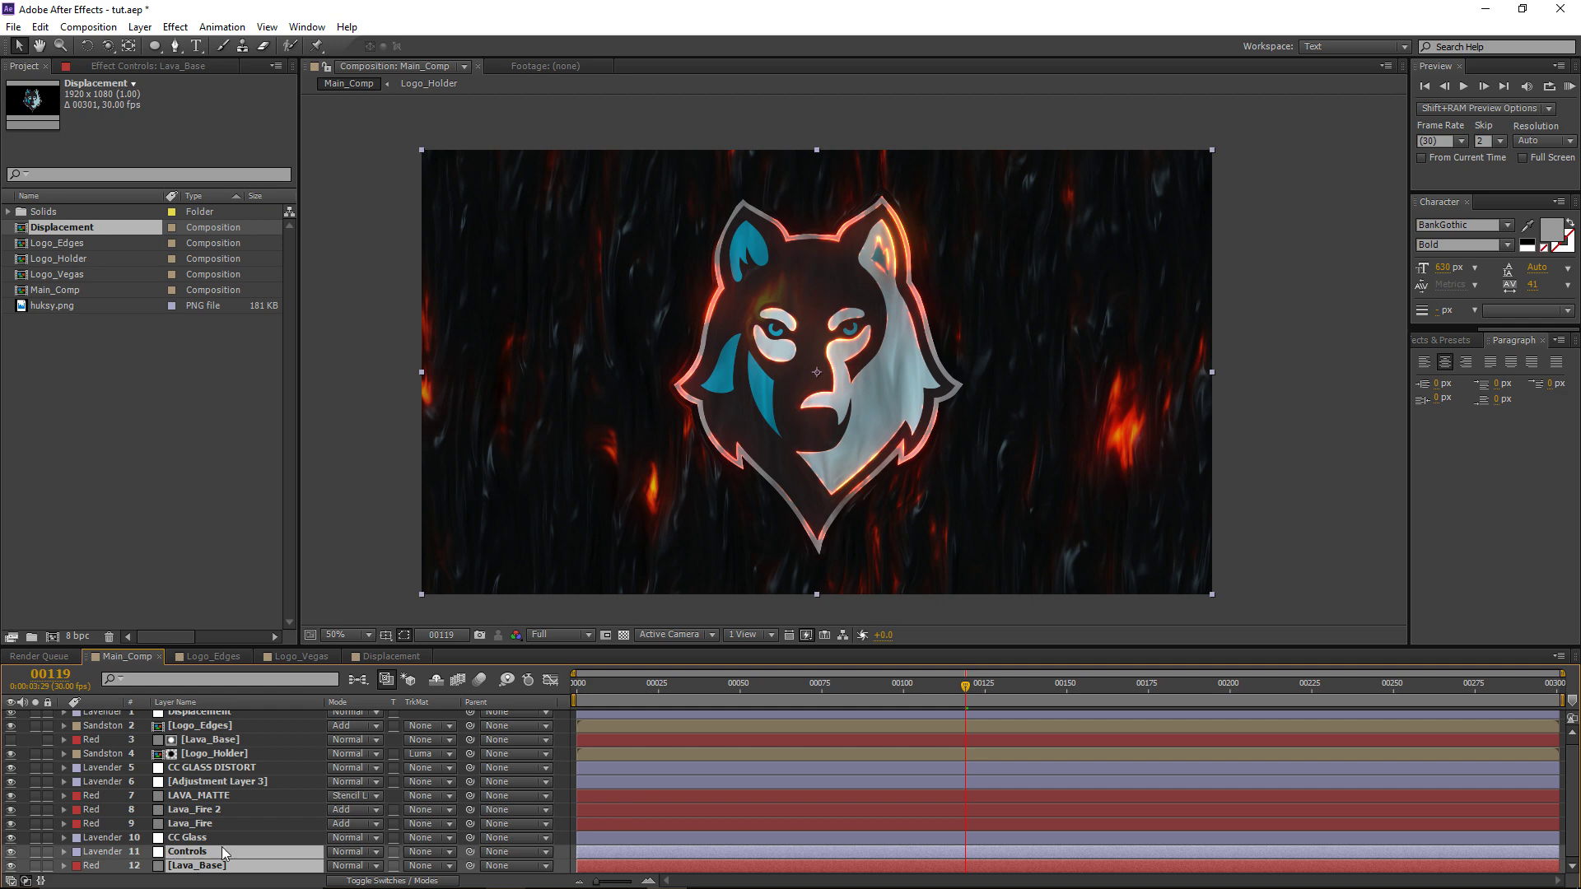
{"action": "left_click", "coordinate": [373, 652]}
{"action": "left_click", "coordinate": [305, 789]}
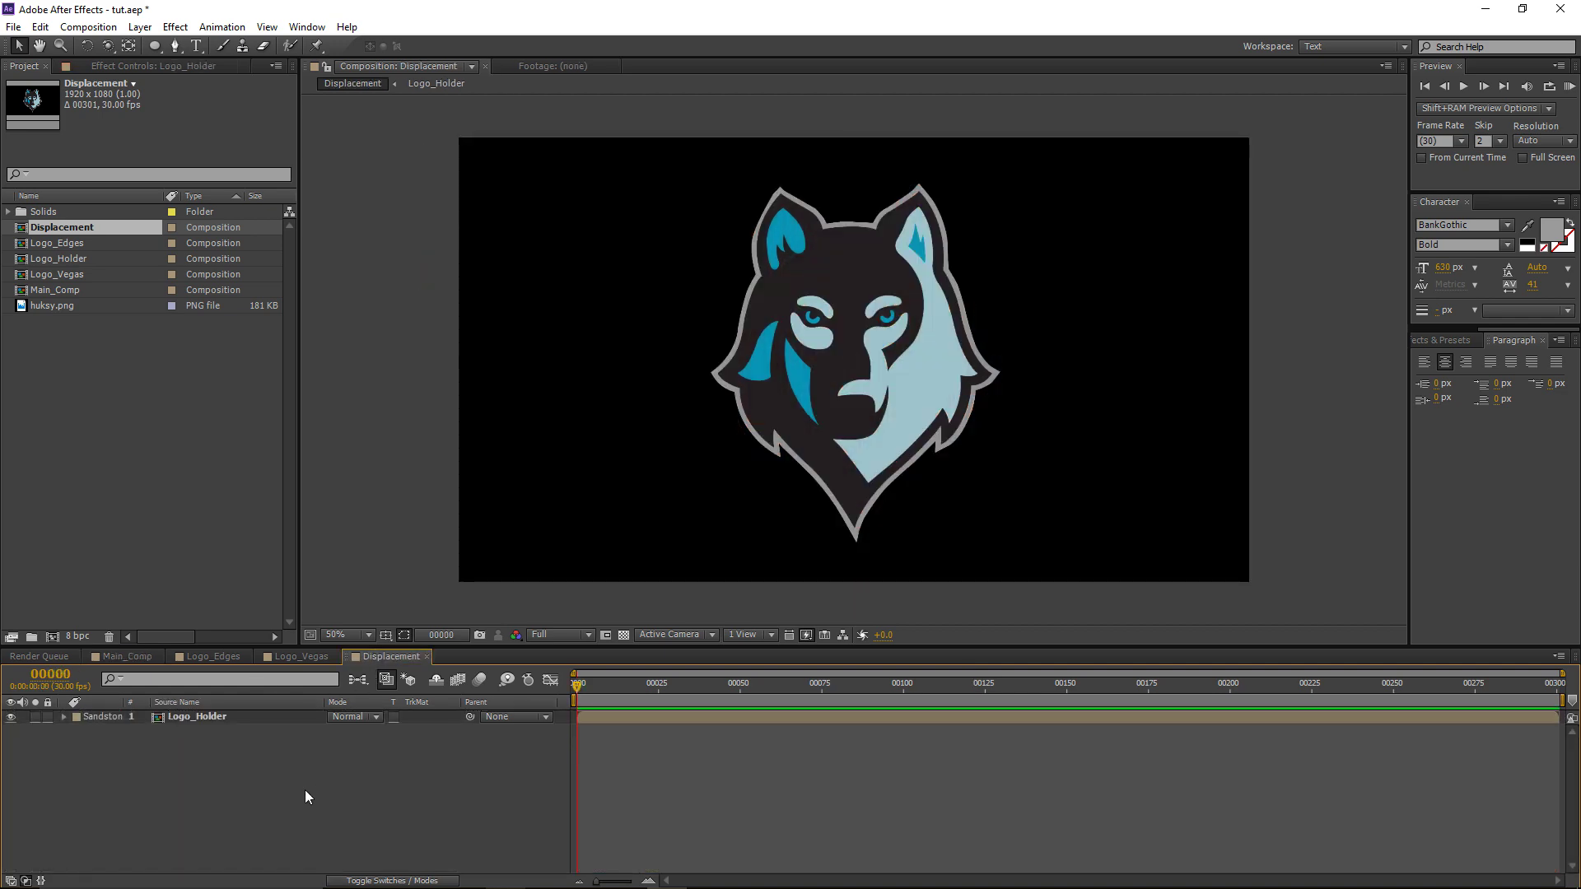
{"action": "key", "text": "ctrl+v"}
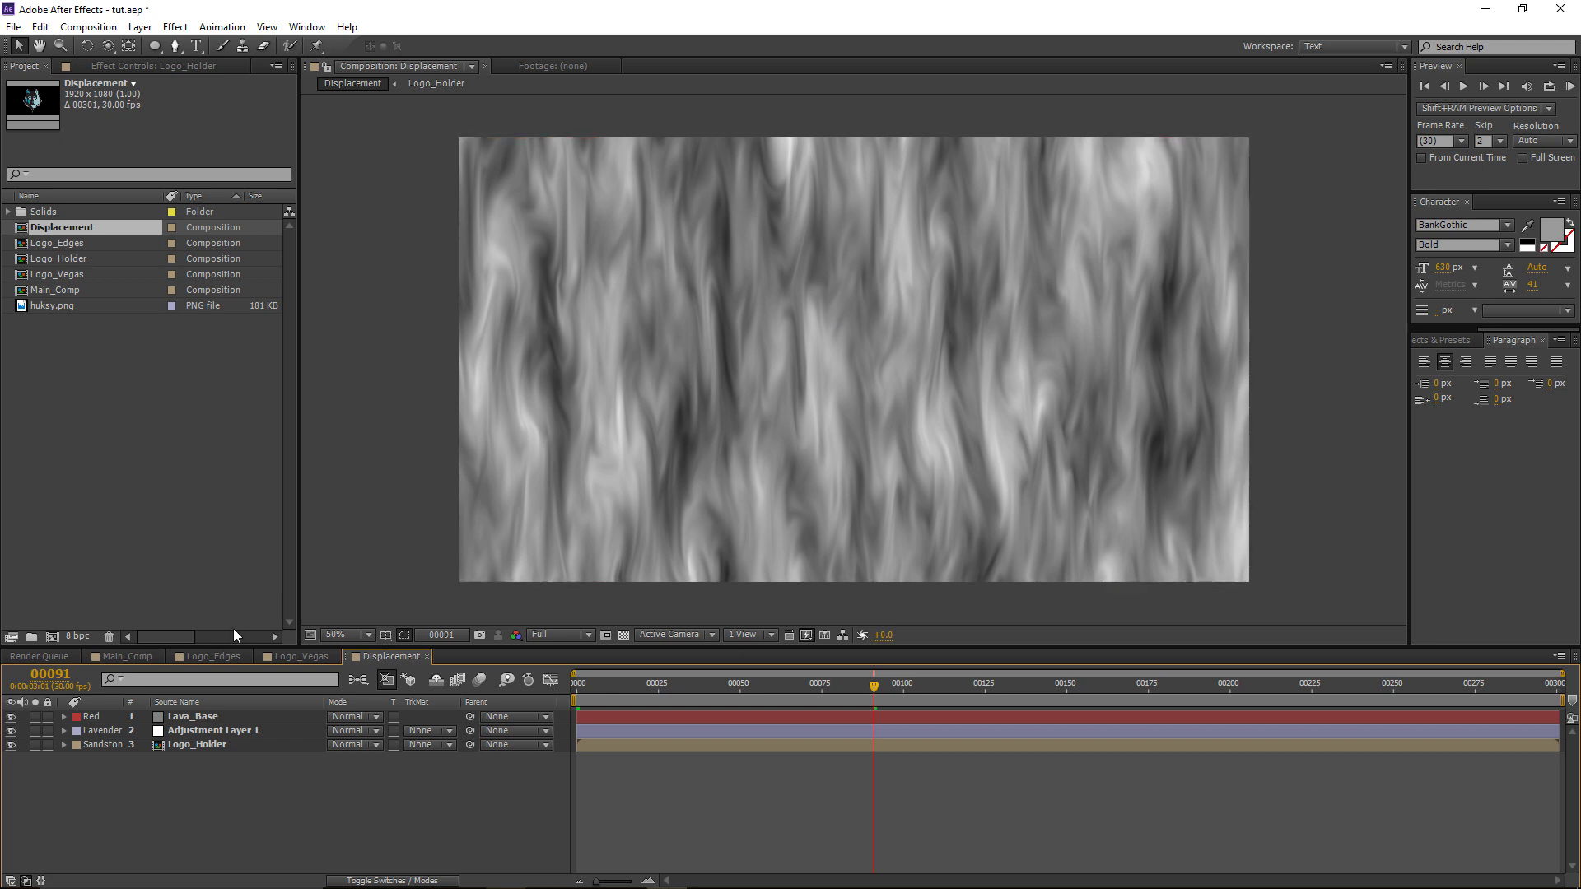
{"action": "left_click_drag", "start_coordinate": [191, 716], "coordinate": [272, 717]}
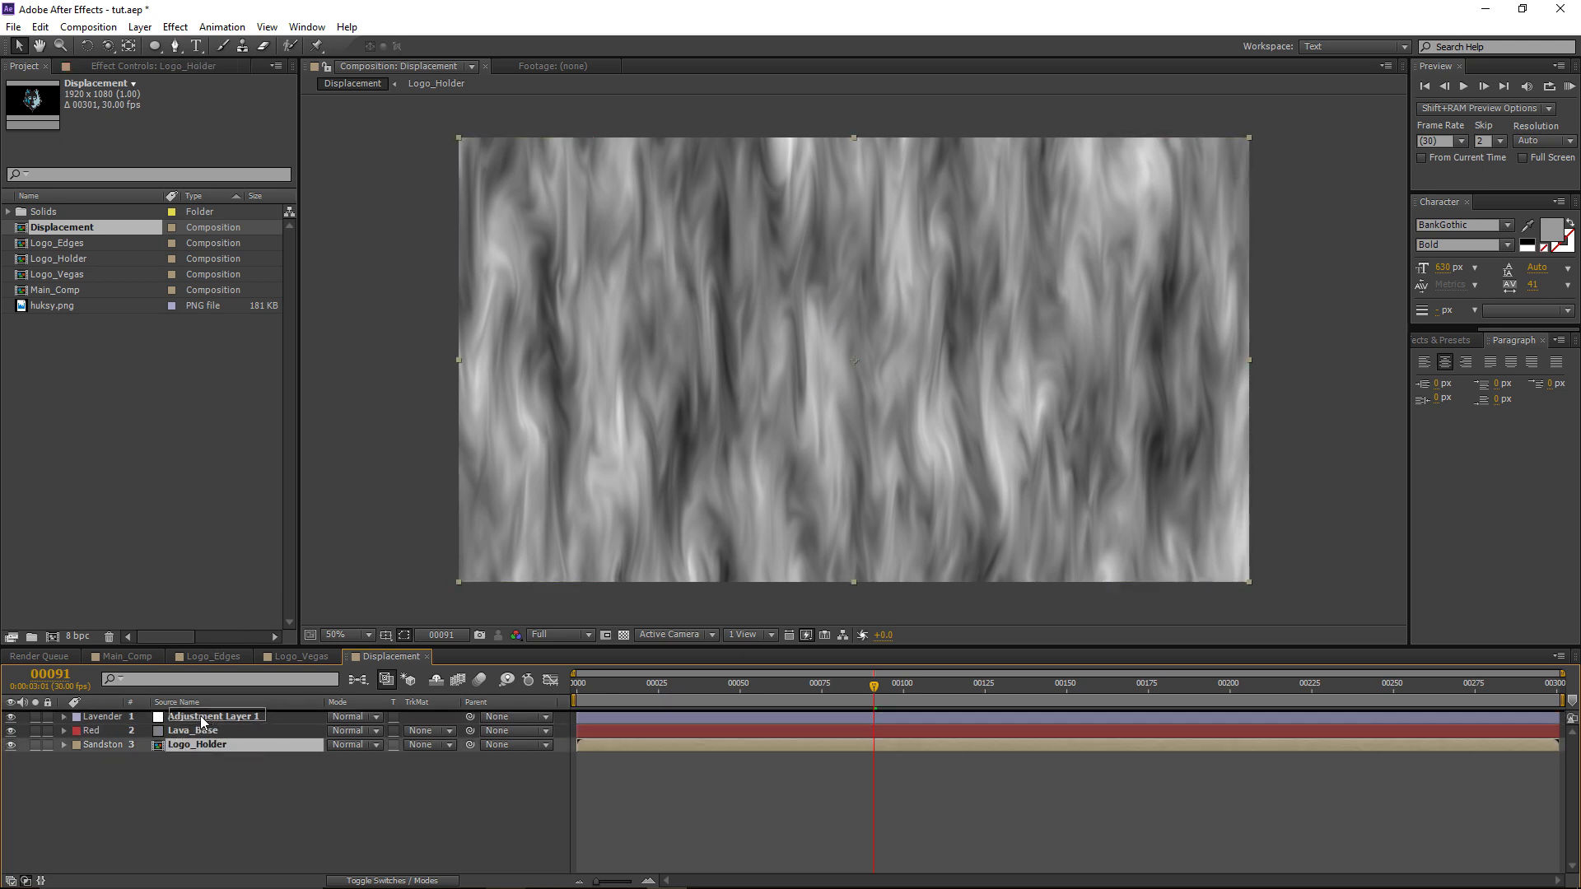
Step: Apply a Fill effect to Logo_Holder in the Displacement composition and set its color to white (FFFFFF)
{"action": "left_click", "coordinate": [176, 26]}
{"action": "mouse_move", "coordinate": [226, 252]}
{"action": "left_click", "coordinate": [419, 522]}
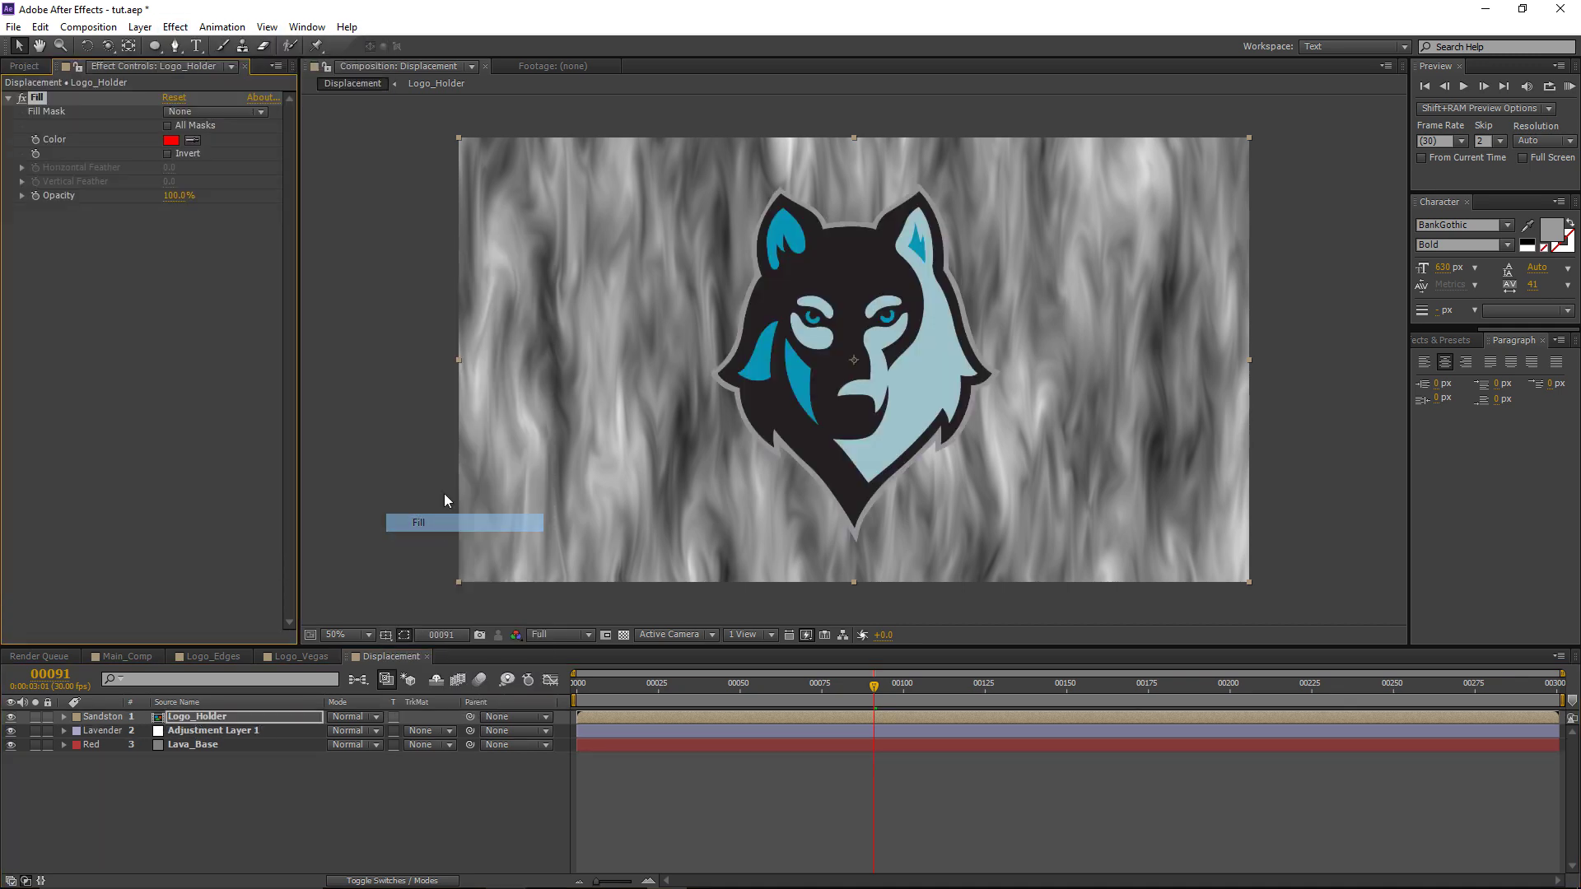
{"action": "left_click", "coordinate": [172, 139]}
{"action": "left_click_drag", "start_coordinate": [247, 527], "coordinate": [2, 462]}
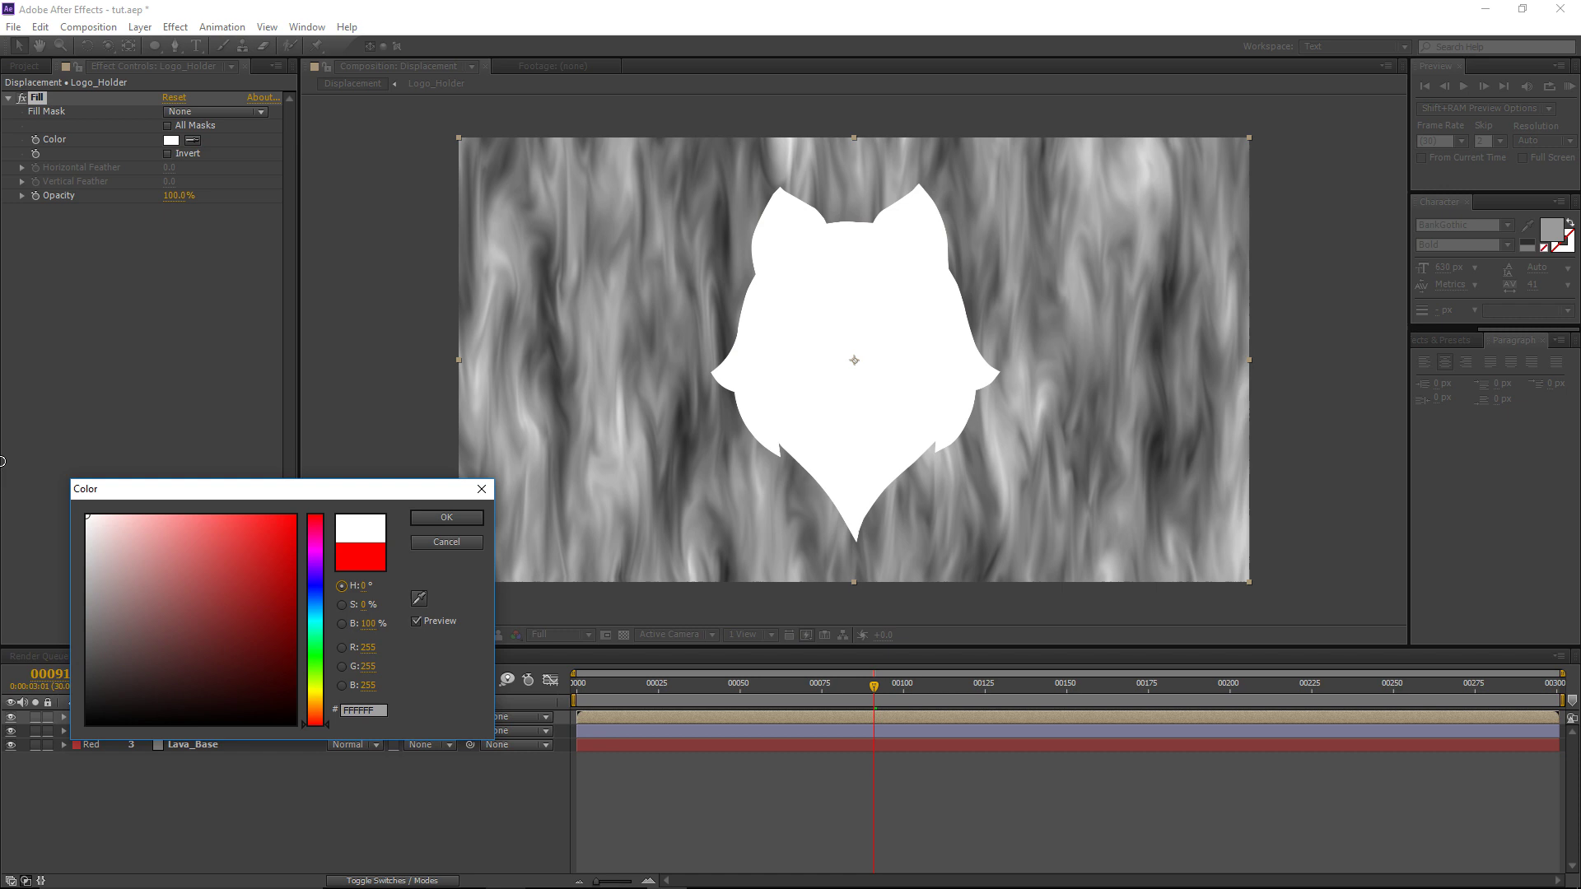
{"action": "left_click", "coordinate": [453, 517]}
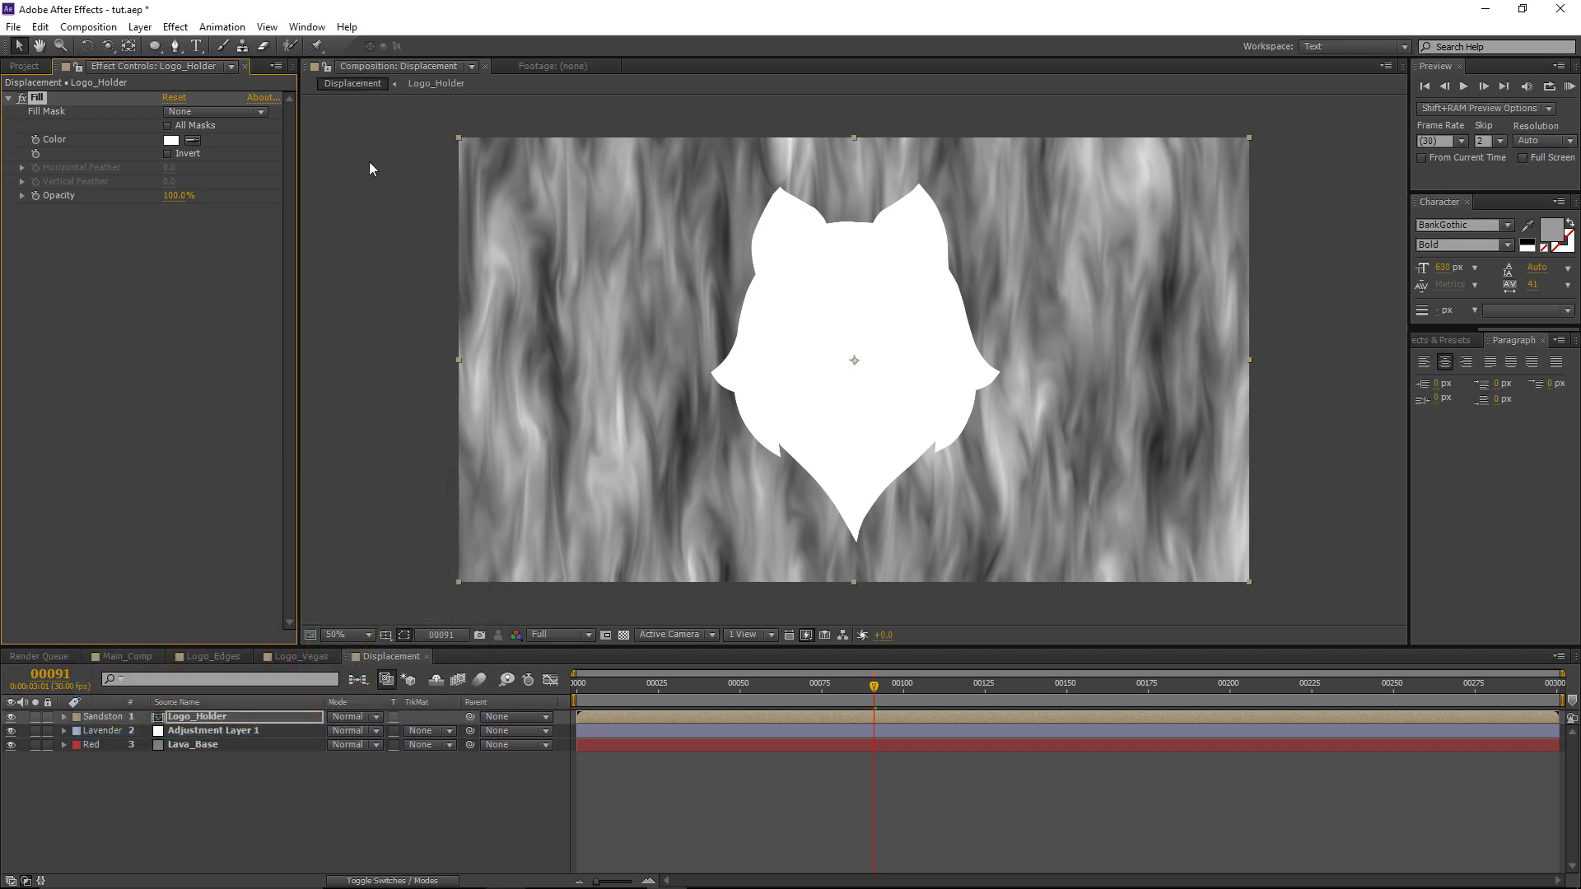
Step: Add a Fast Blur to Logo_Holder with a Blurriness of about 39
{"action": "left_click", "coordinate": [174, 27]}
{"action": "mouse_move", "coordinate": [233, 145]}
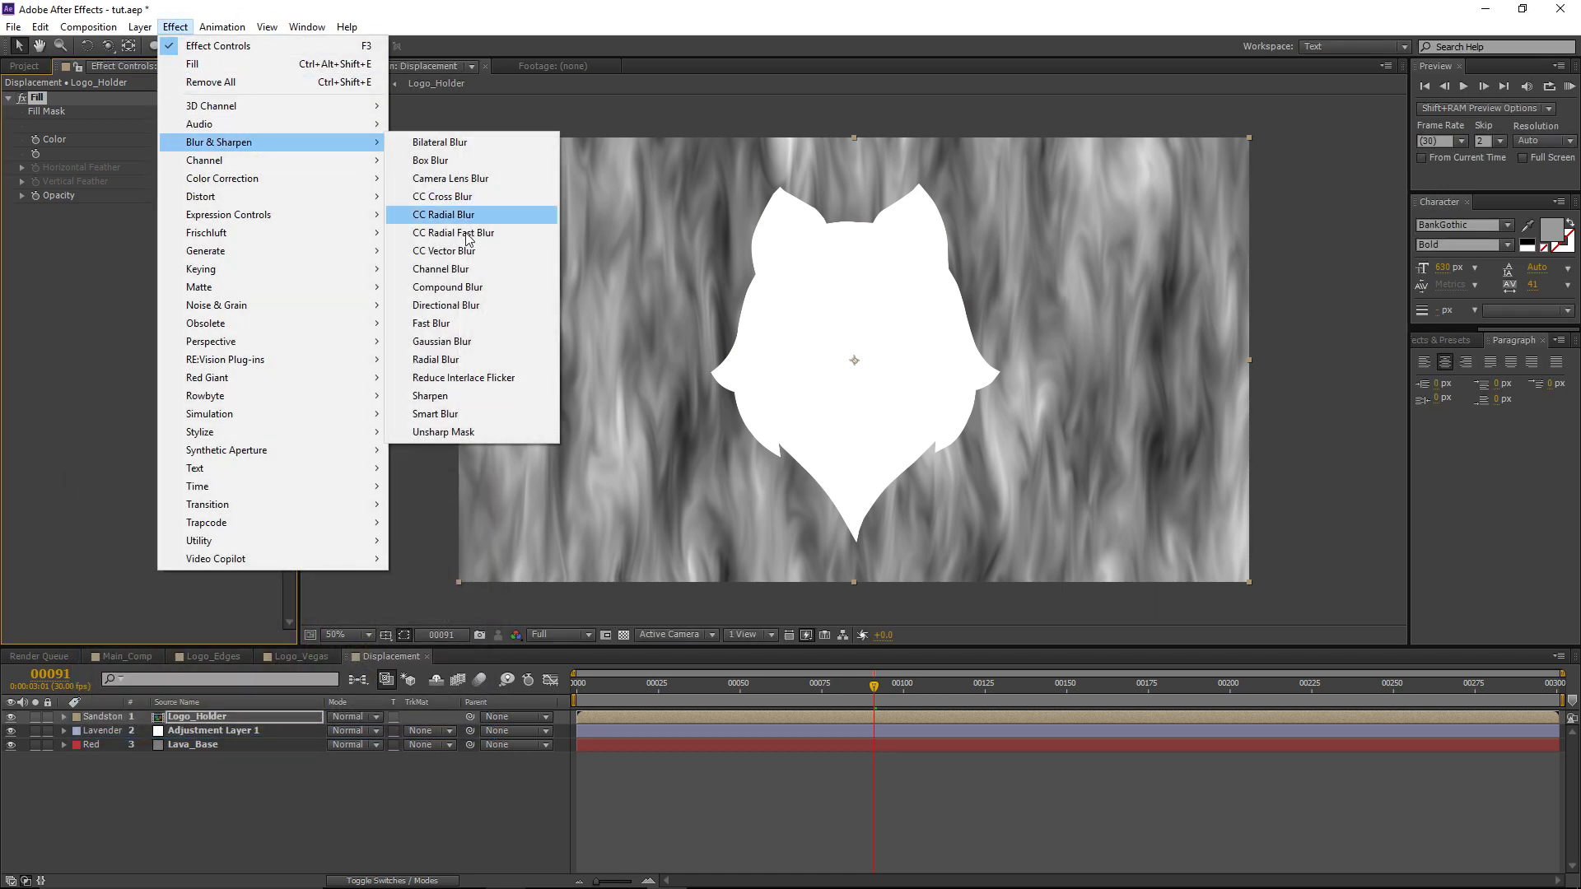
{"action": "left_click", "coordinate": [459, 326]}
{"action": "left_click_drag", "start_coordinate": [171, 223], "coordinate": [193, 223]}
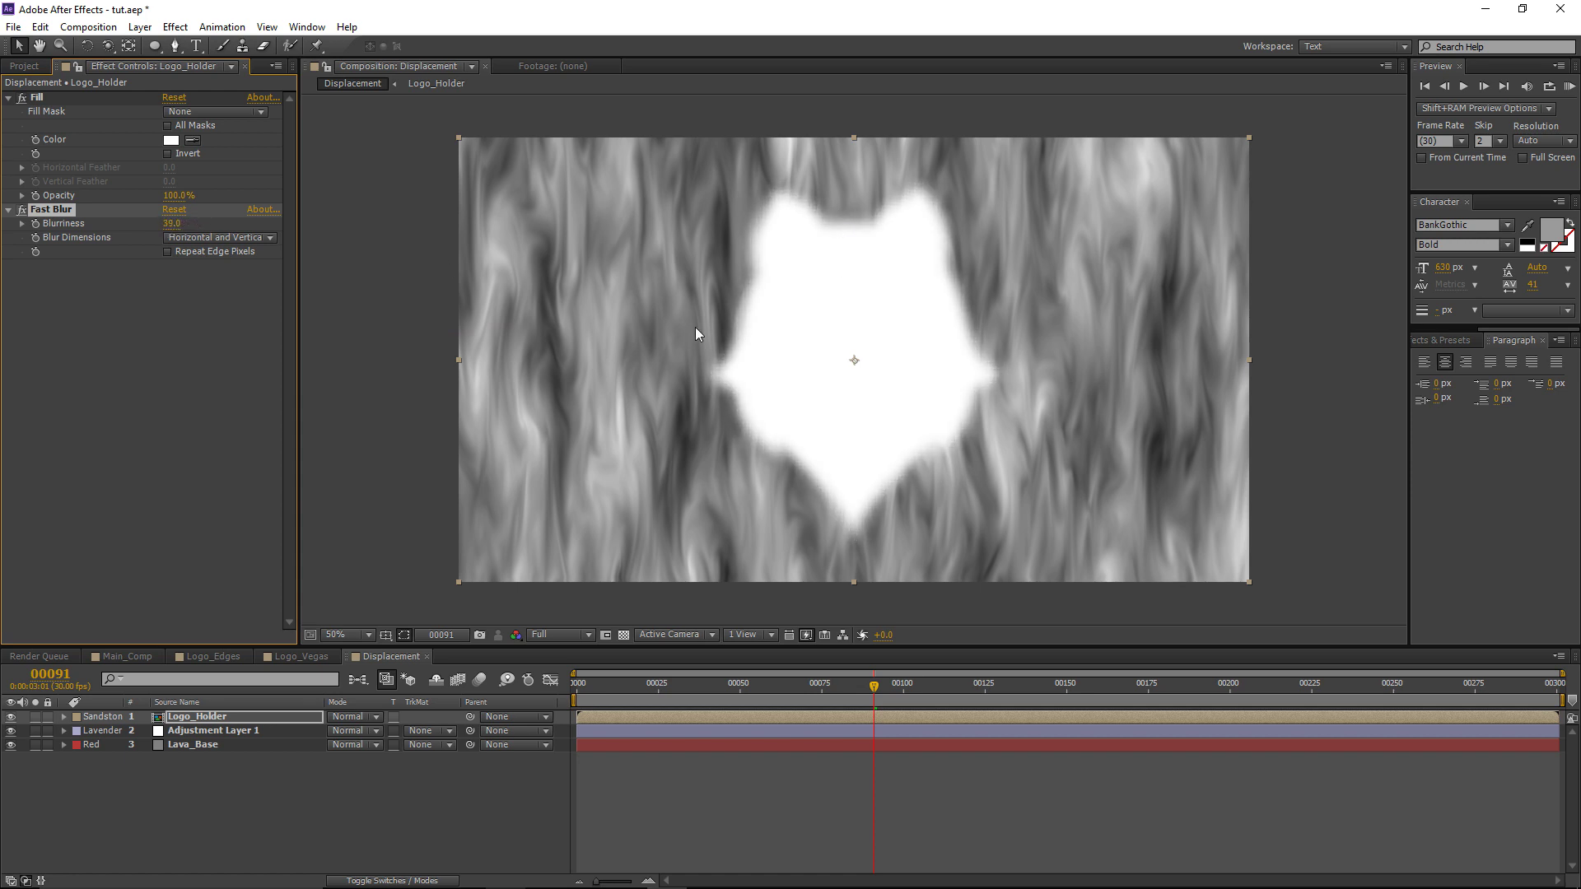
Step: Place Logo_Holder directly above Lava_Base, use it as Lava_Base's Luma Matte, and check the masked noise at frame 81
{"action": "left_click", "coordinate": [194, 716]}
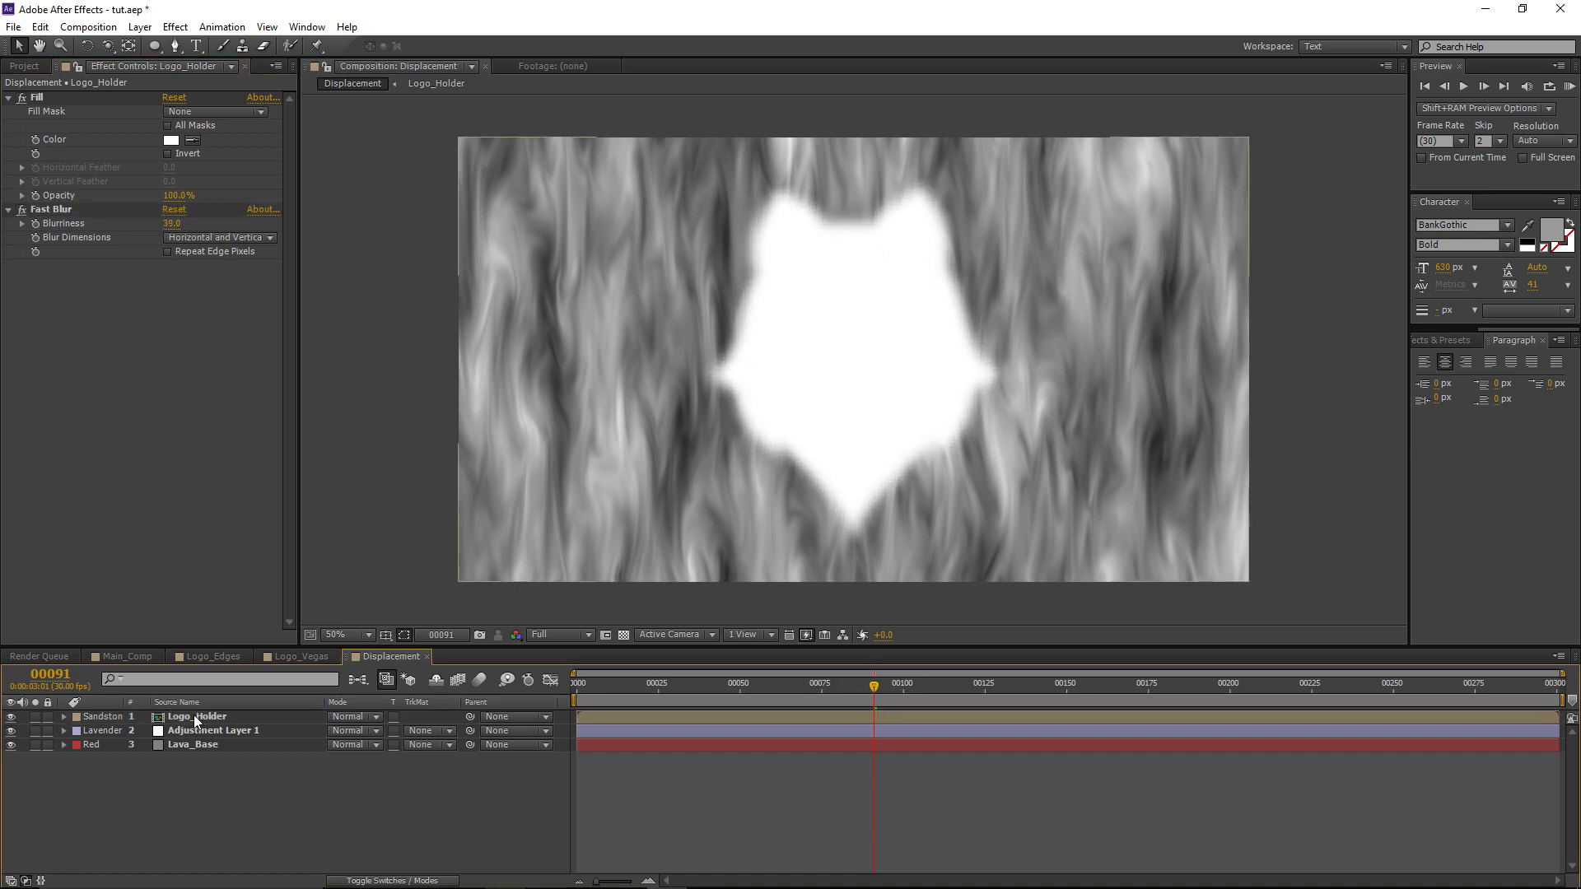
{"action": "left_click_drag", "start_coordinate": [194, 717], "coordinate": [208, 738]}
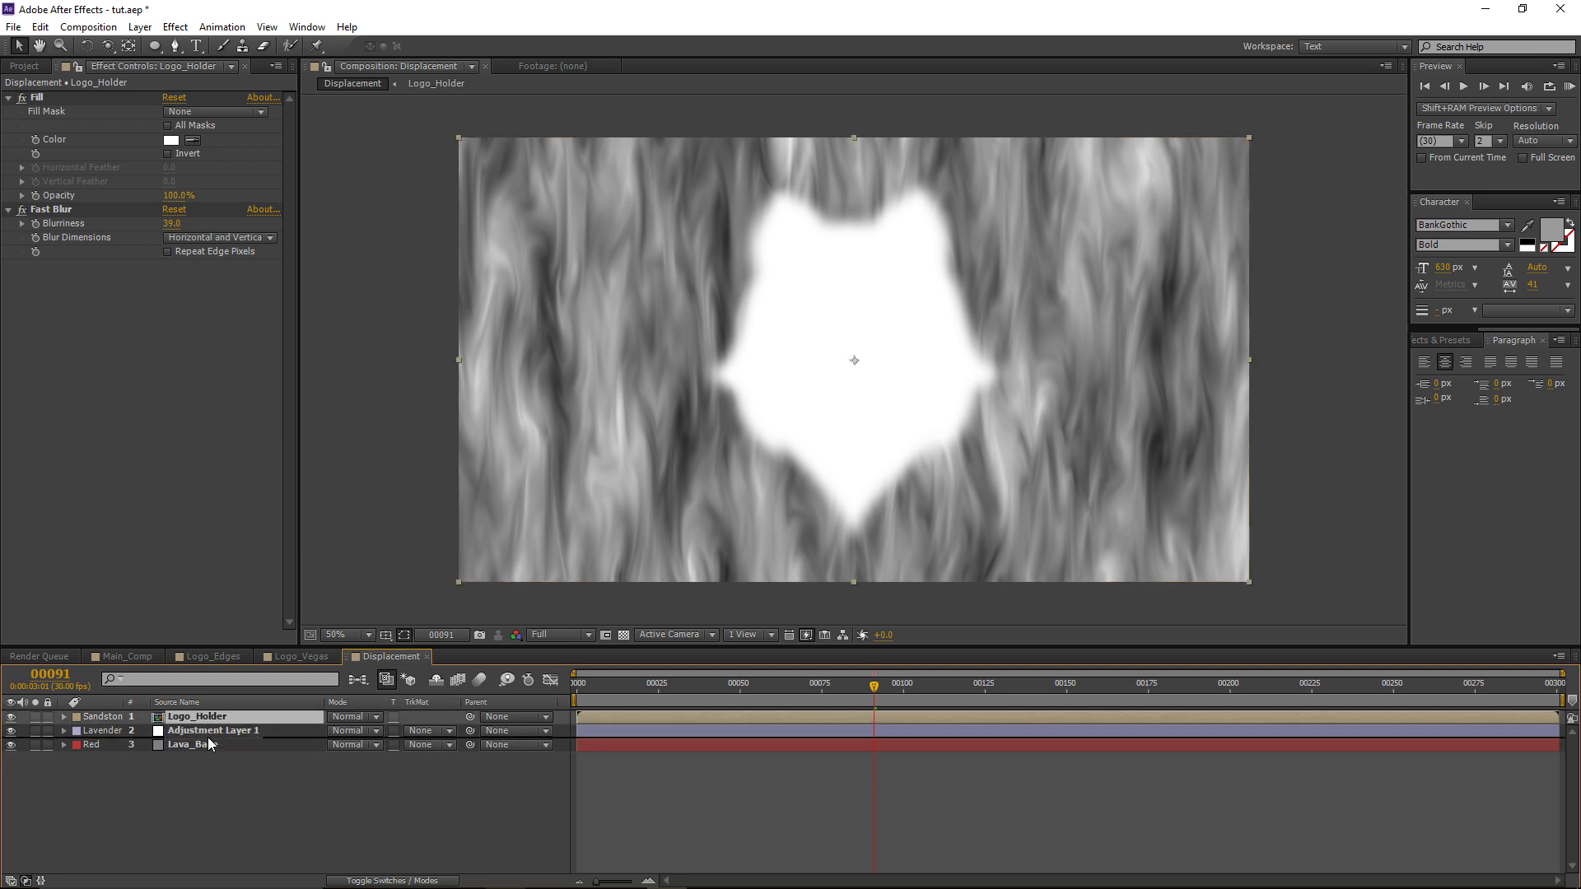
{"action": "left_click", "coordinate": [256, 749]}
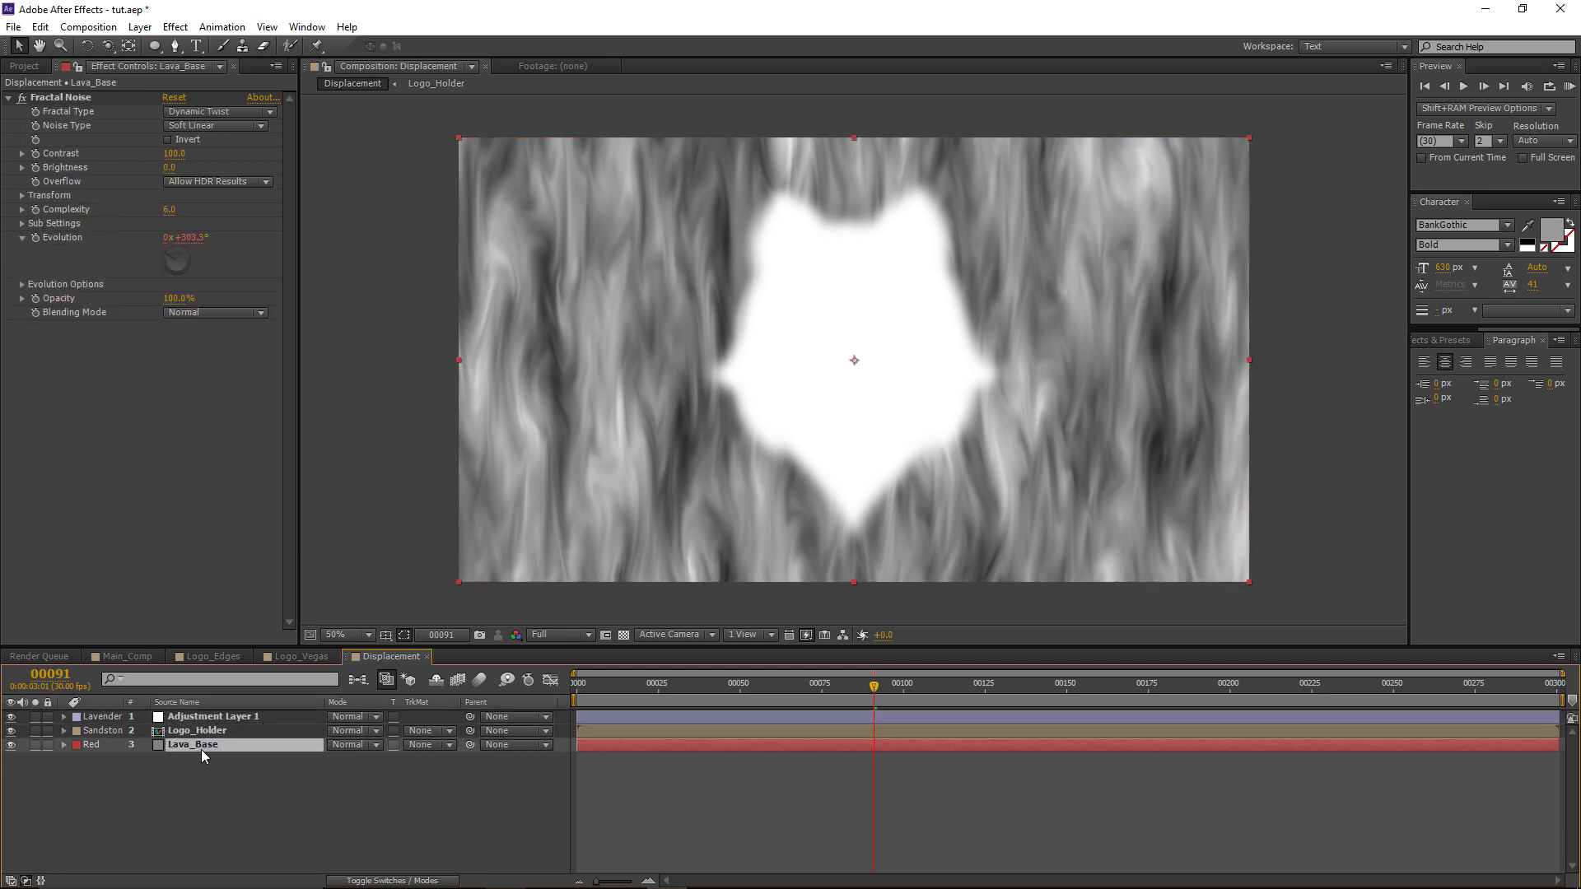
{"action": "left_click", "coordinate": [421, 745]}
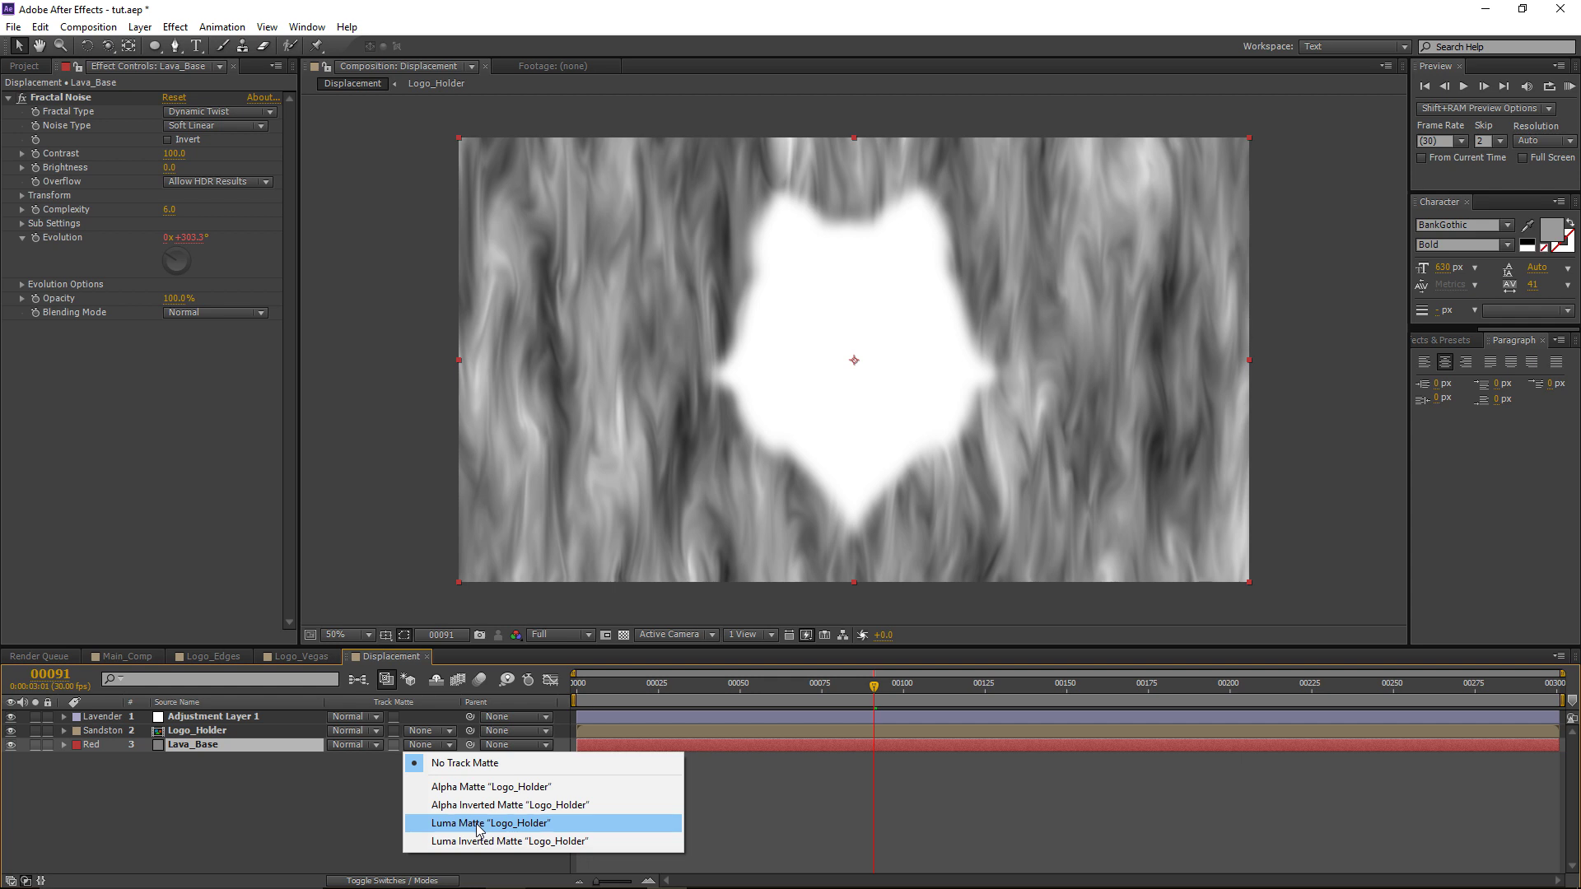
{"action": "left_click", "coordinate": [477, 824]}
{"action": "left_click_drag", "start_coordinate": [875, 696], "coordinate": [782, 764]}
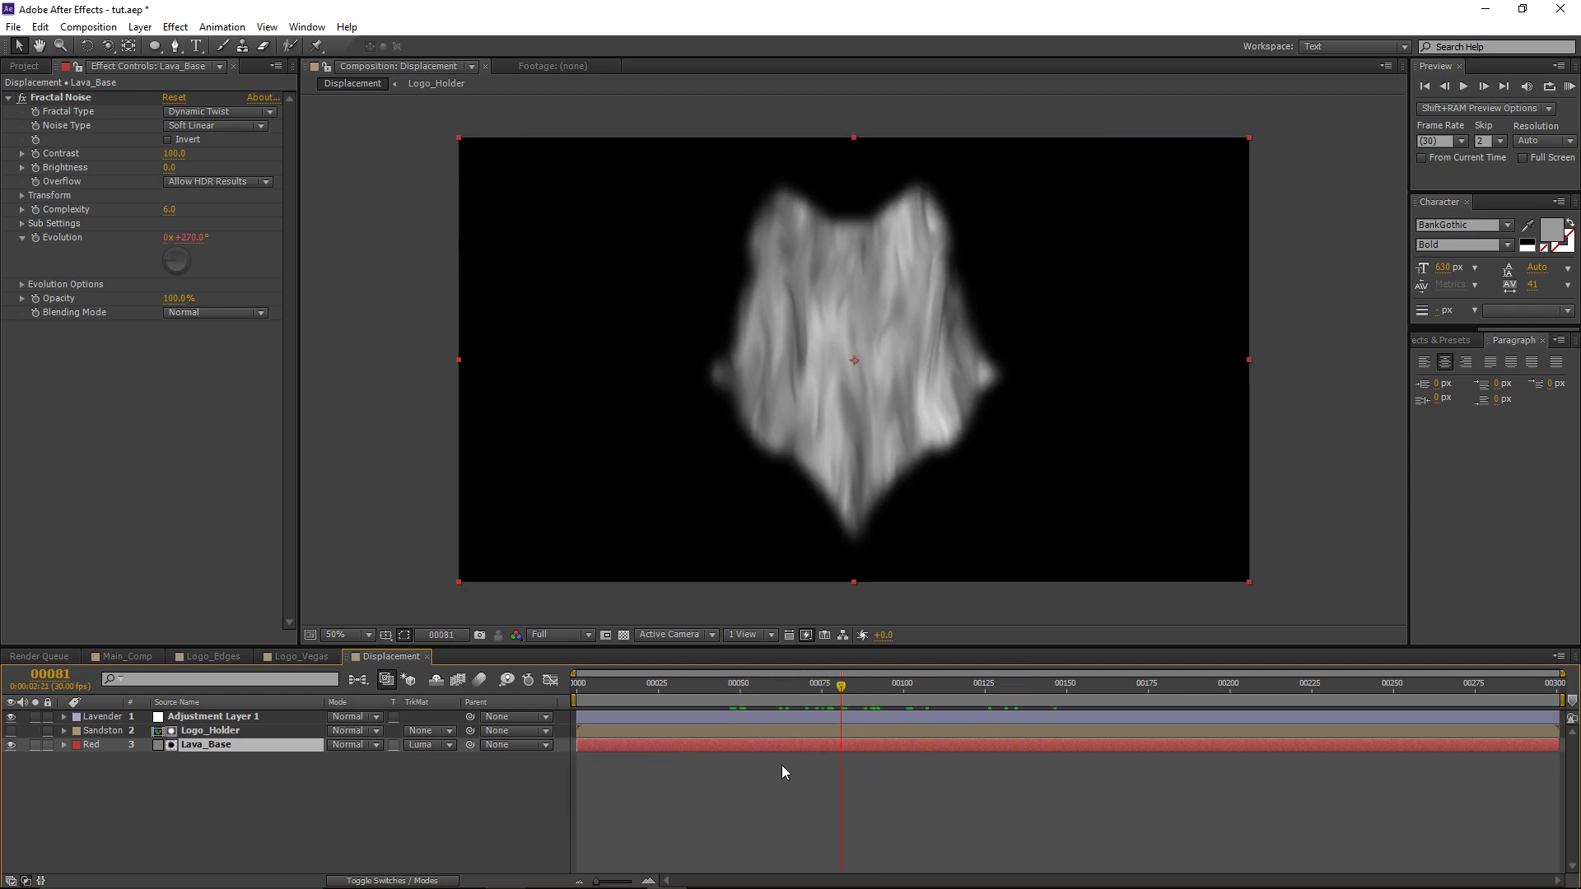
Step: Create a comp-sized neutral gray solid with its color brightness set to 50%
{"action": "left_click", "coordinate": [761, 764]}
{"action": "key", "text": "ctrl+y"}
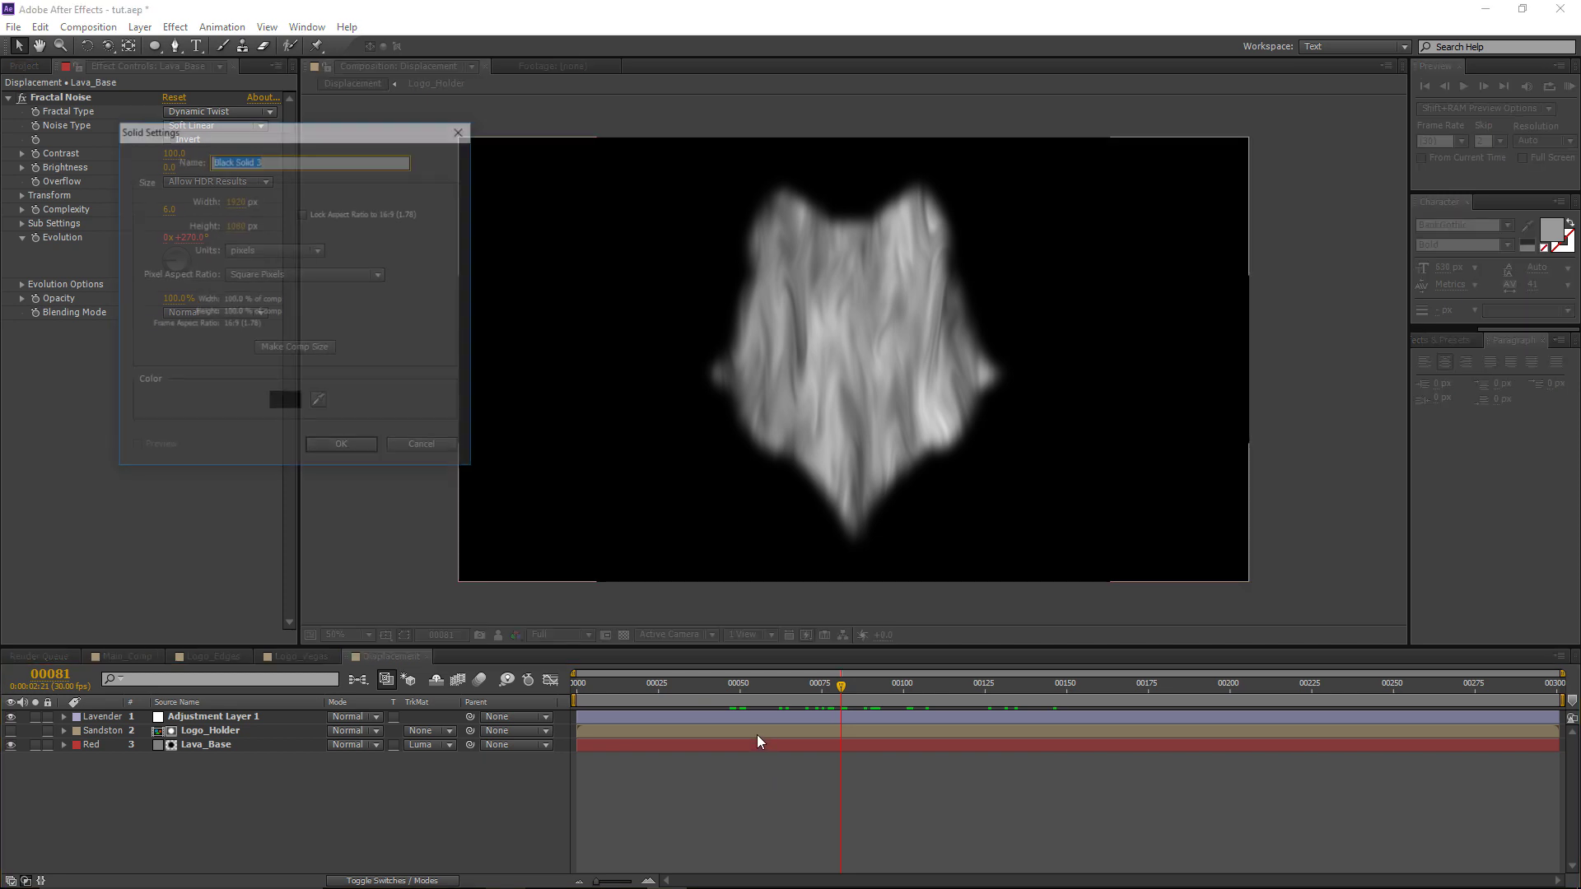
{"action": "left_click", "coordinate": [278, 402]}
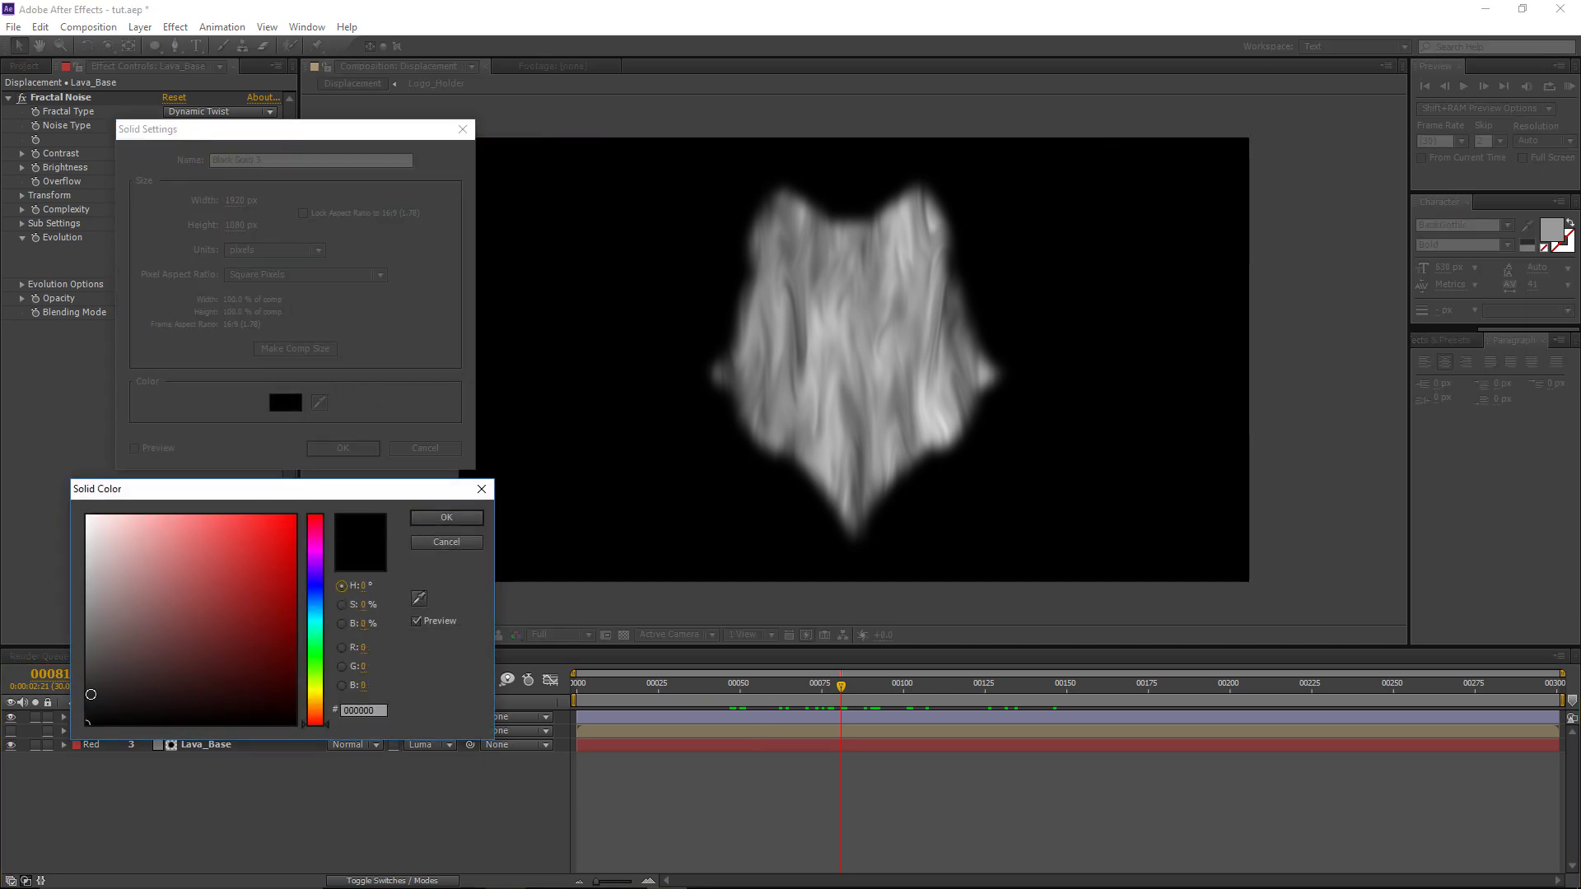
{"action": "left_click_drag", "start_coordinate": [87, 719], "coordinate": [69, 613]}
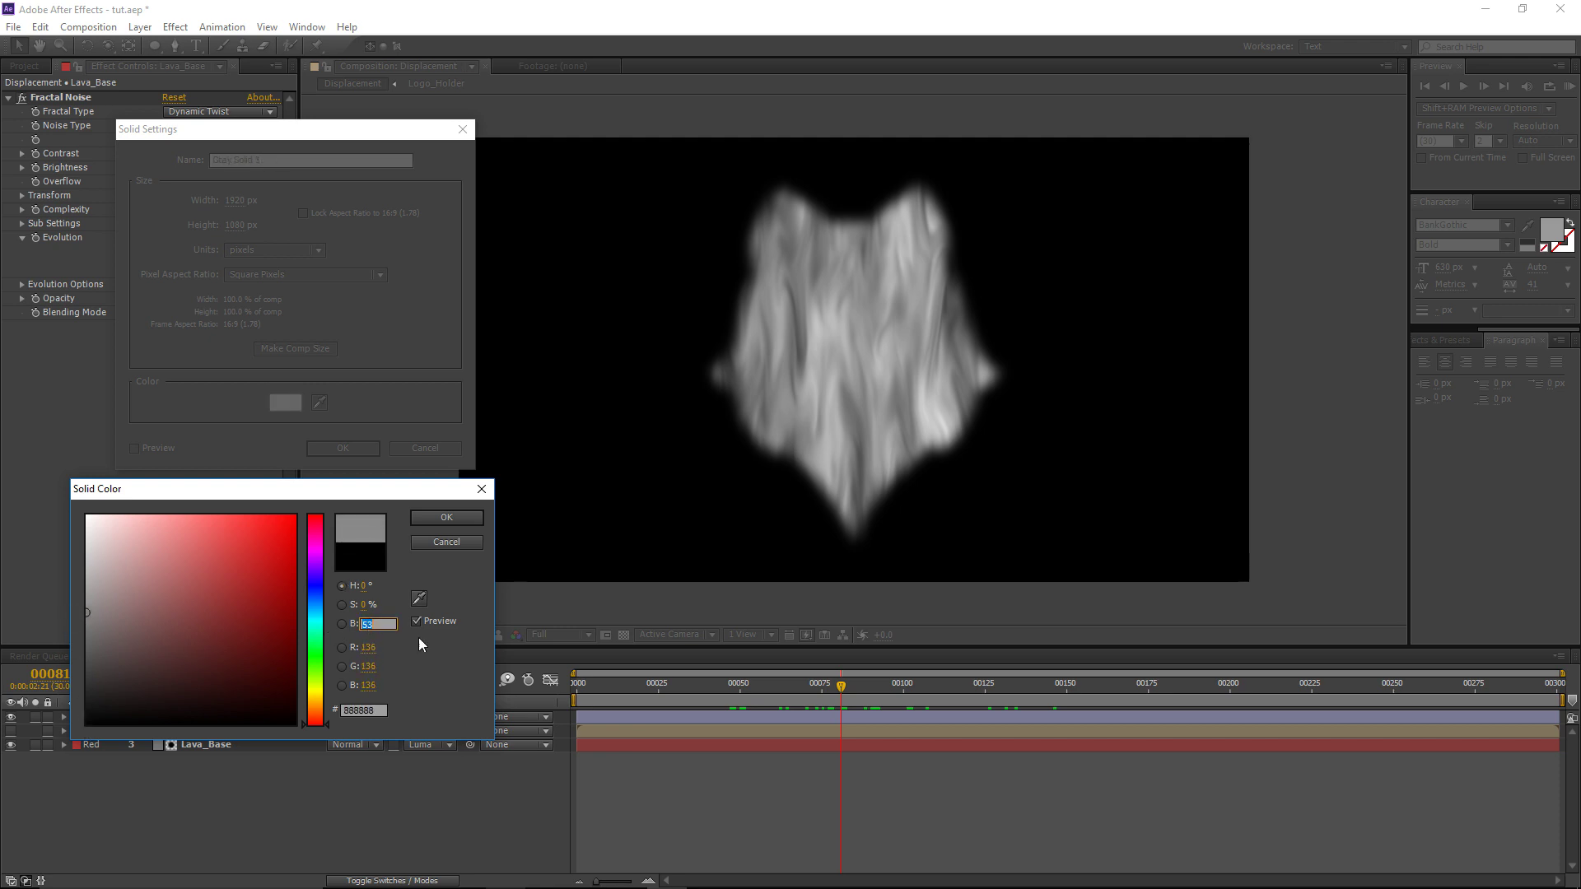
{"action": "type", "text": "50"}
{"action": "left_click", "coordinate": [449, 519]}
{"action": "left_click", "coordinate": [331, 447]}
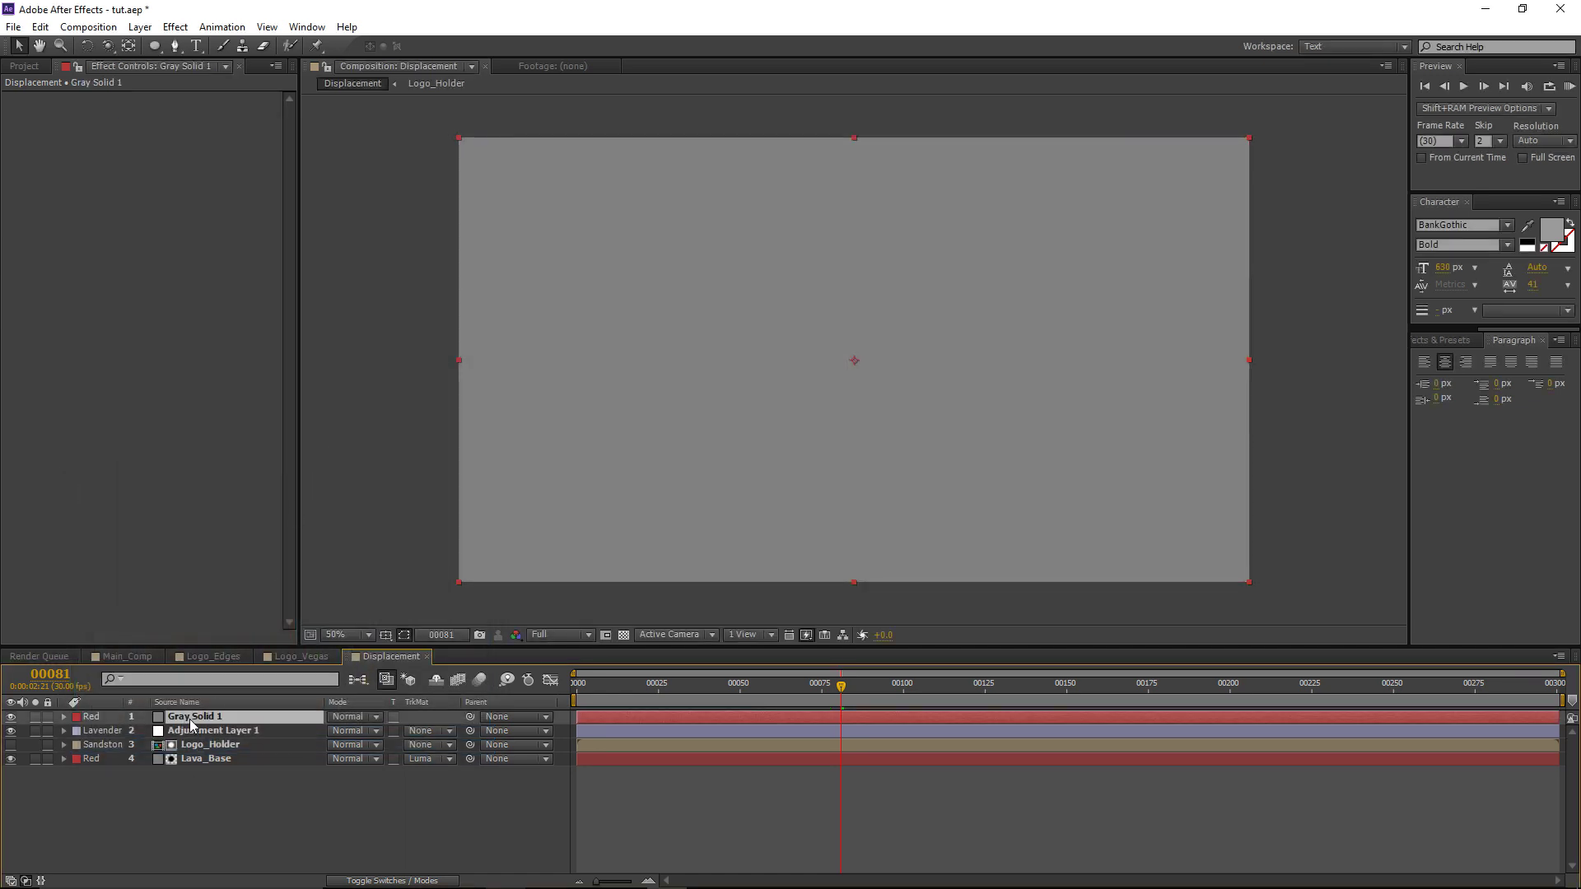
Step: Move the gray solid beneath all other layers and preview the displacement map around frame 73
{"action": "left_click_drag", "start_coordinate": [188, 722], "coordinate": [199, 788]}
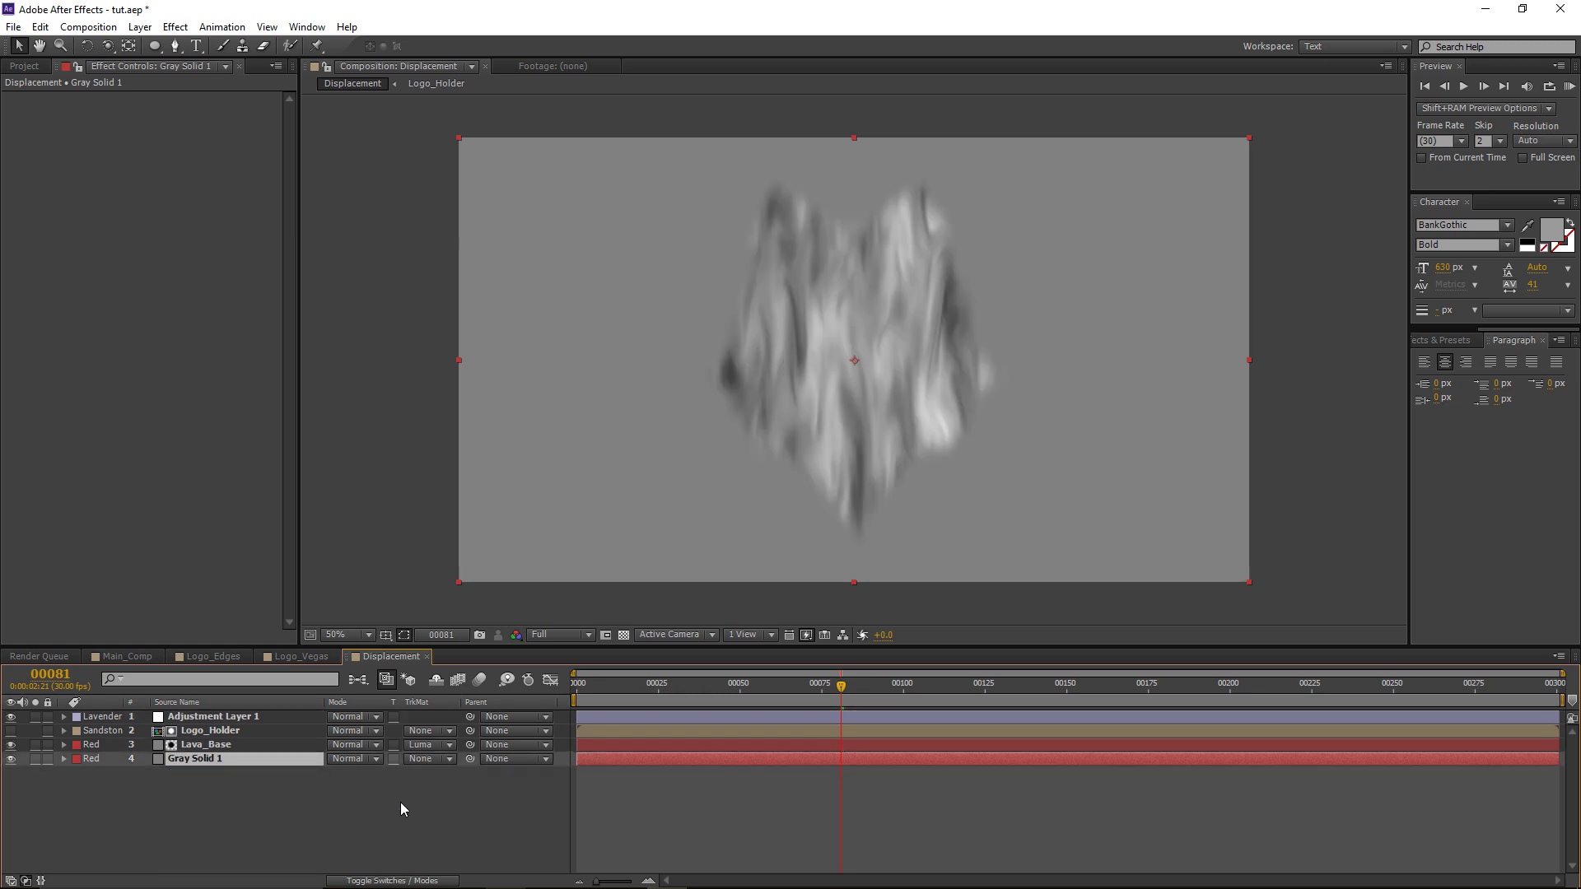
{"action": "mouse_move", "coordinate": [837, 697]}
{"action": "left_mouse_down"}
{"action": "mouse_move", "coordinate": [743, 694]}
{"action": "mouse_move", "coordinate": [816, 695]}
{"action": "left_mouse_up"}
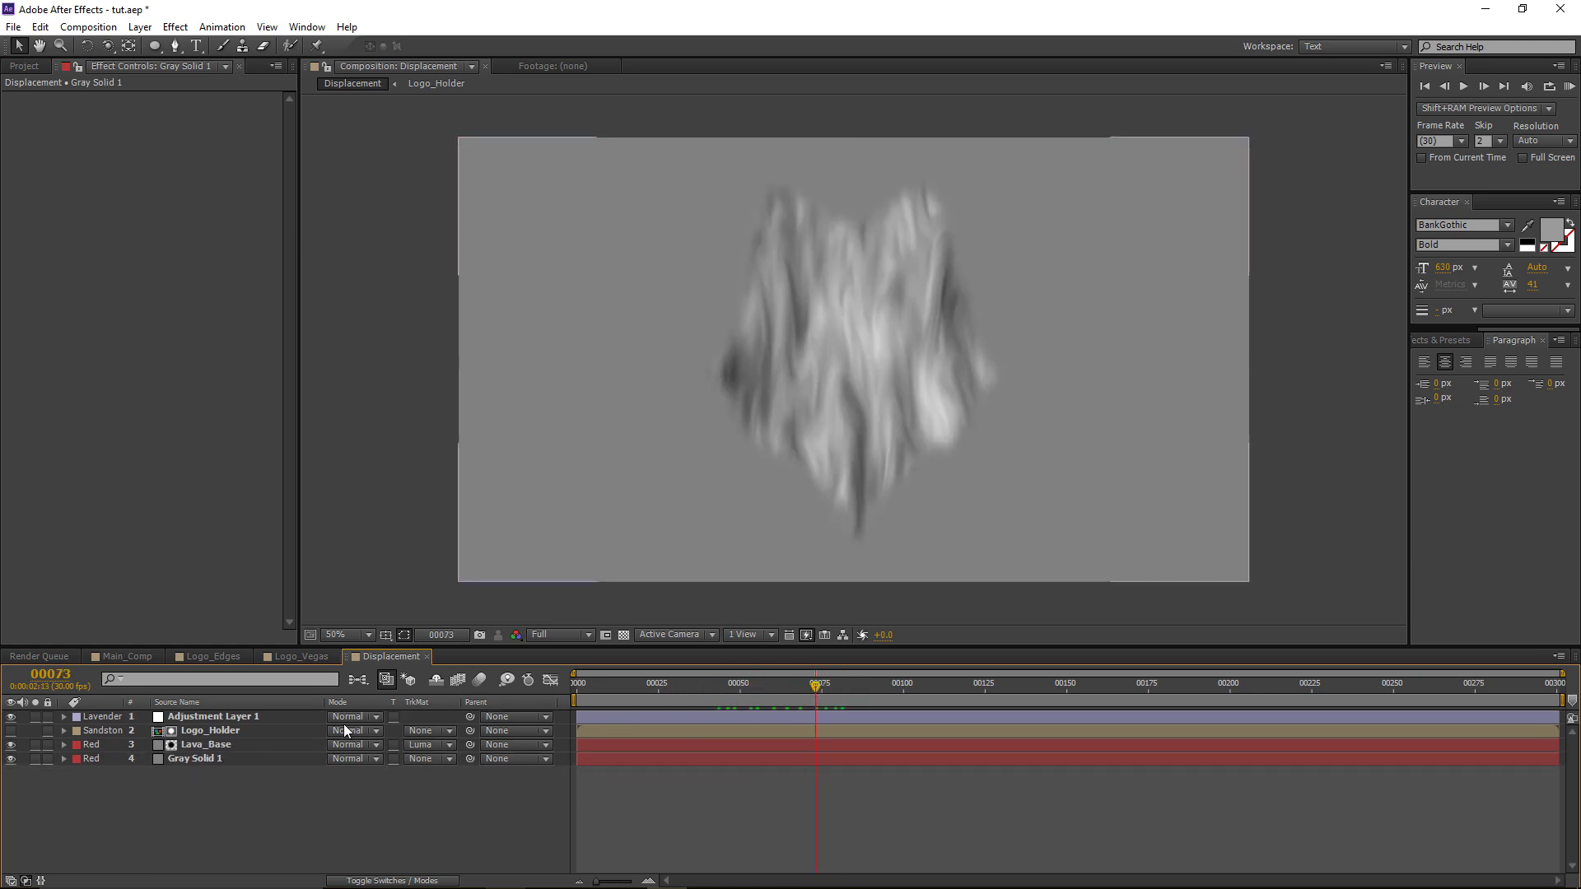
{"action": "left_click", "coordinate": [200, 757]}
{"action": "left_click", "coordinate": [723, 786]}
Step: In Main_Comp, apply the Displacement Map effect to the Displacement adjustment layer
{"action": "left_click", "coordinate": [105, 656]}
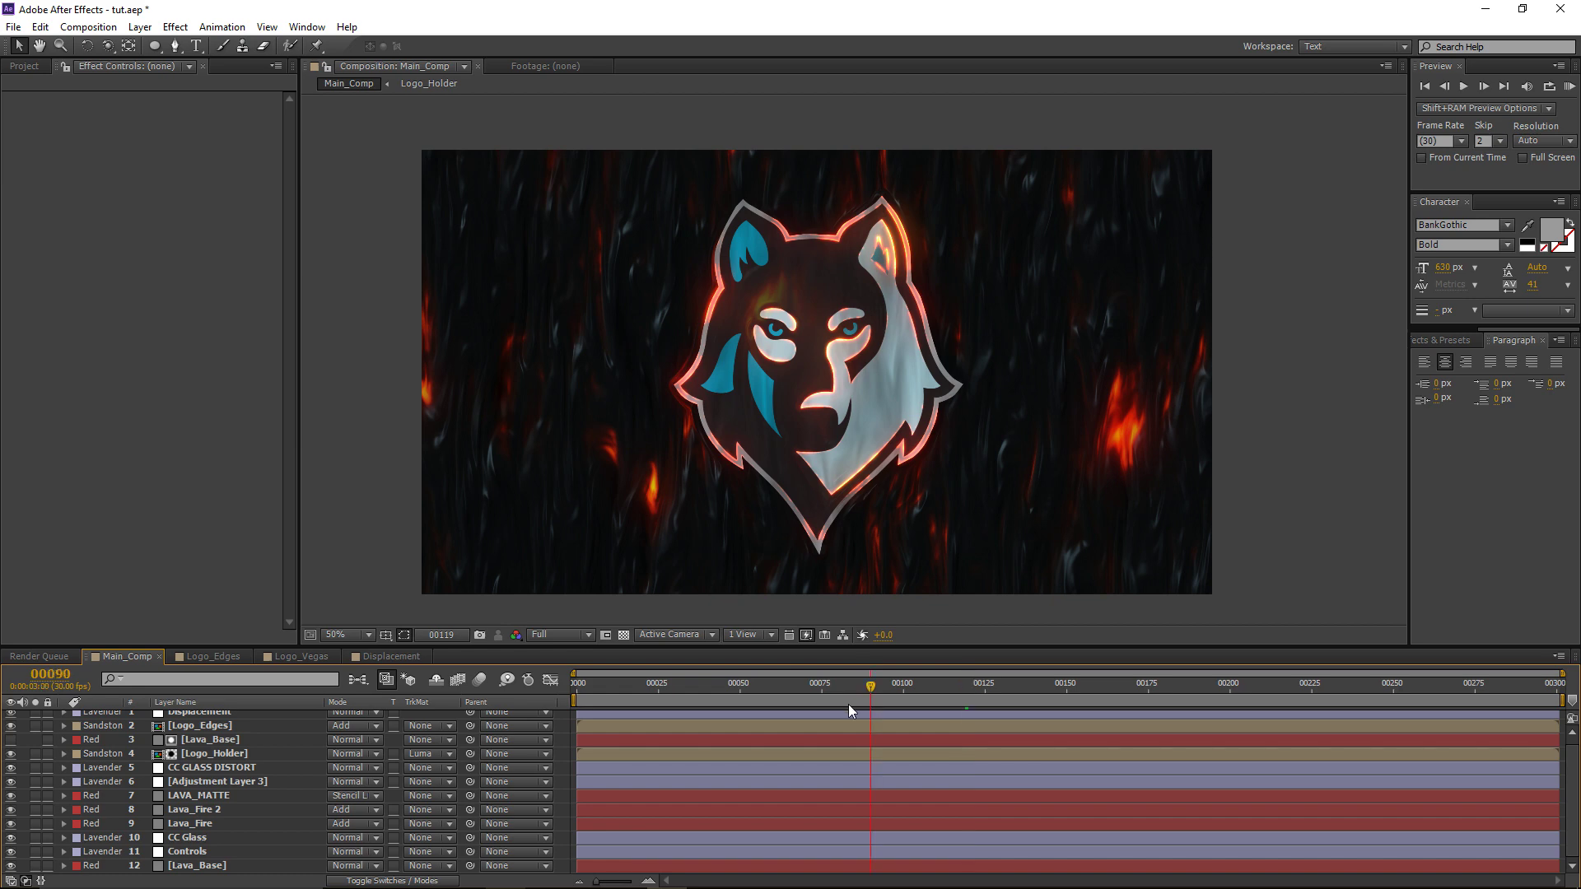
{"action": "left_click", "coordinate": [820, 705]}
{"action": "scroll", "coordinate": [200, 728], "scroll_direction": "up", "scroll_amount": 1}
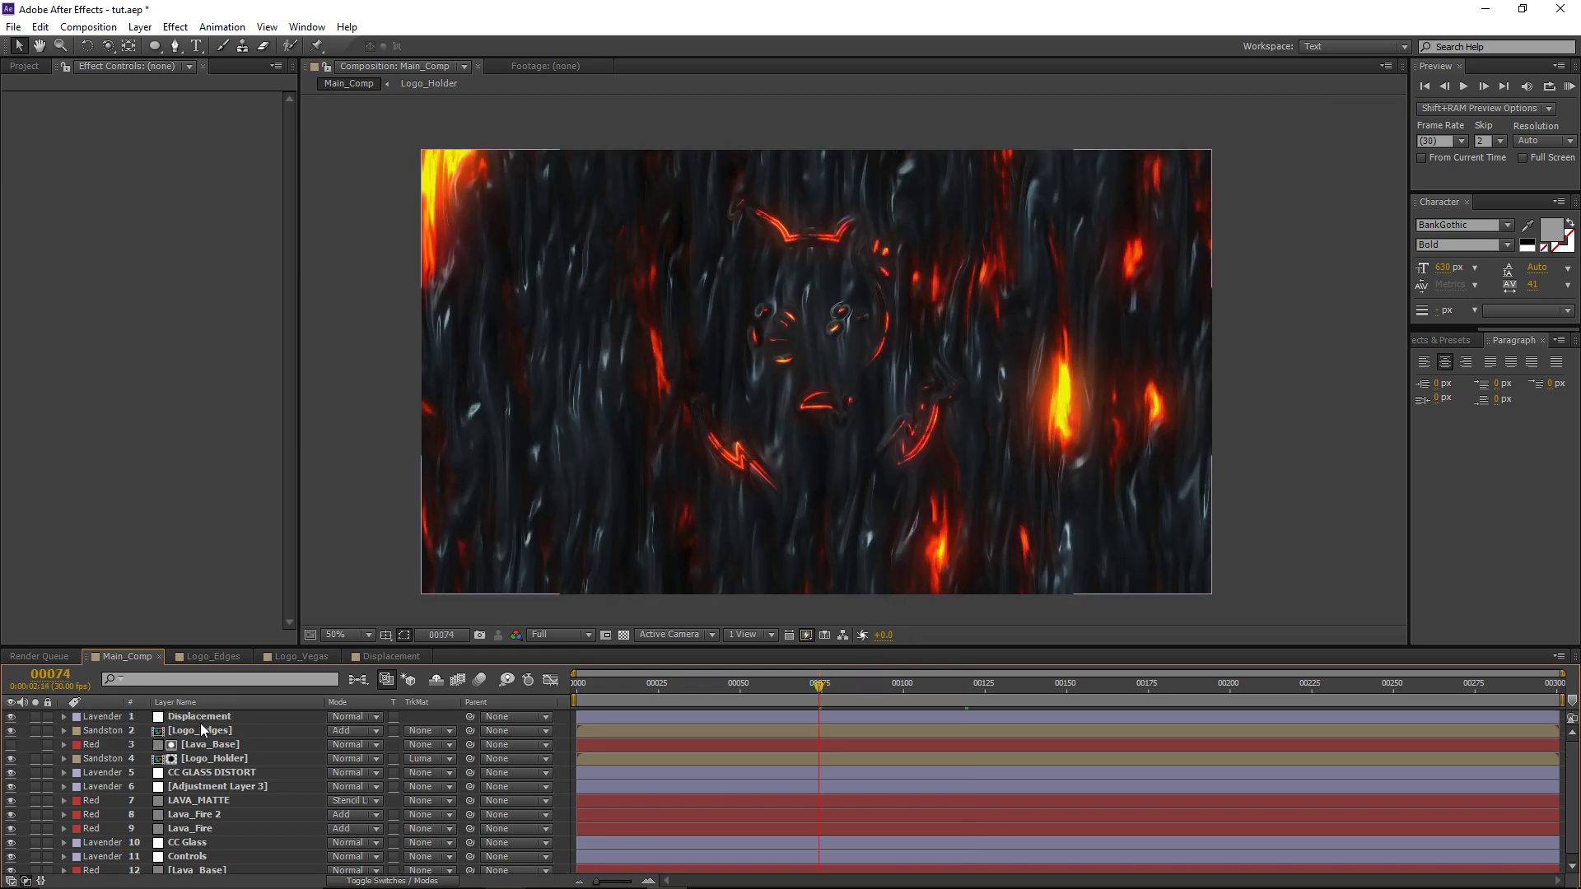
{"action": "left_click", "coordinate": [195, 718]}
{"action": "left_click", "coordinate": [175, 26]}
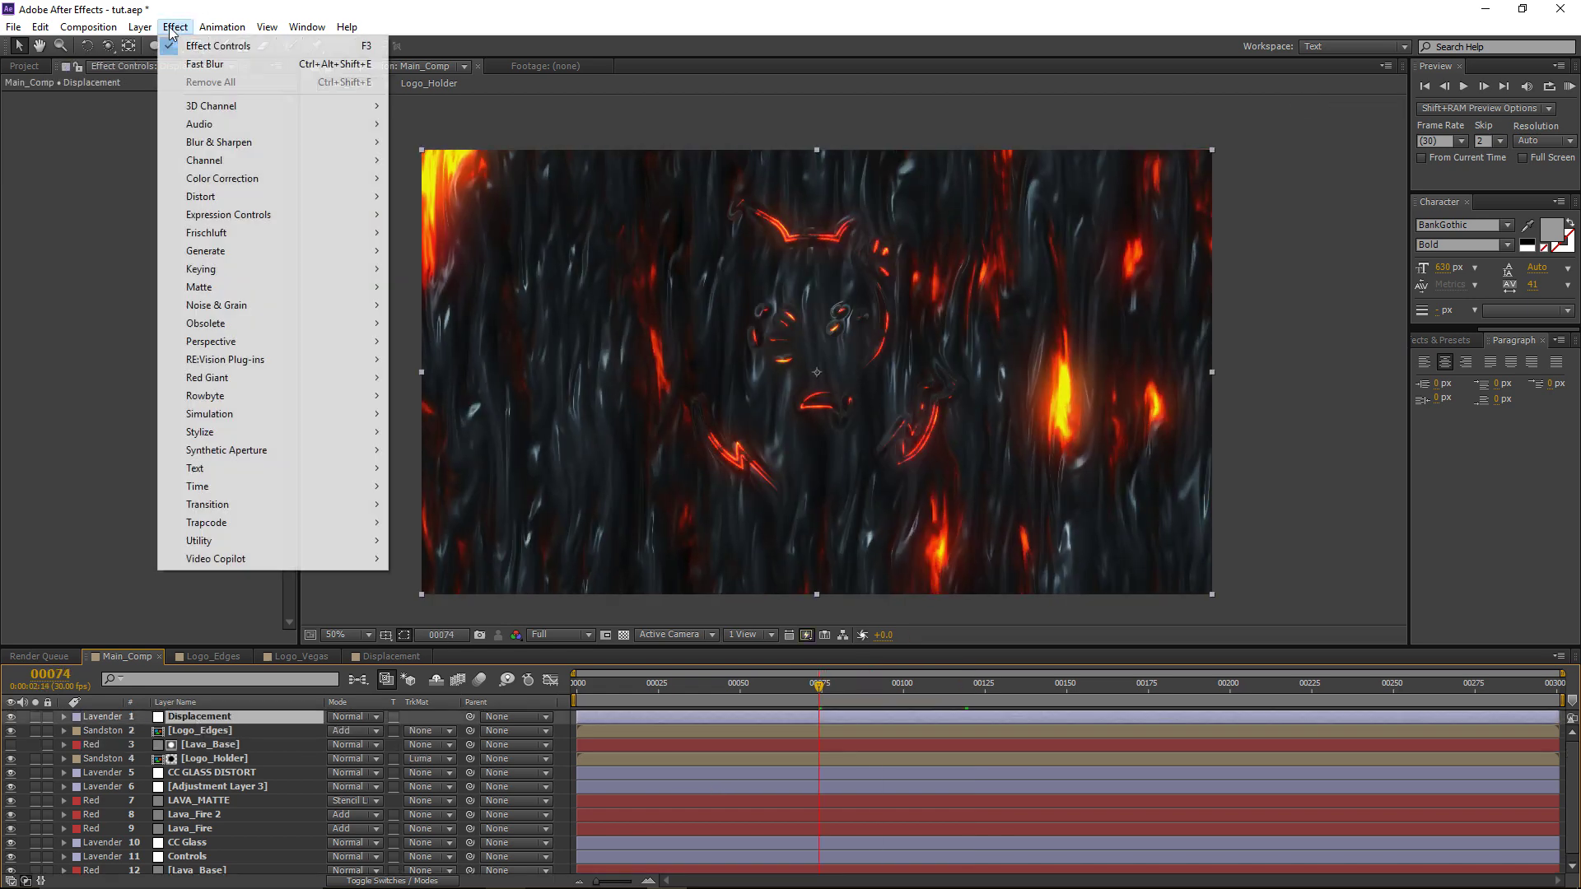
{"action": "mouse_move", "coordinate": [218, 197]}
{"action": "left_click", "coordinate": [465, 505]}
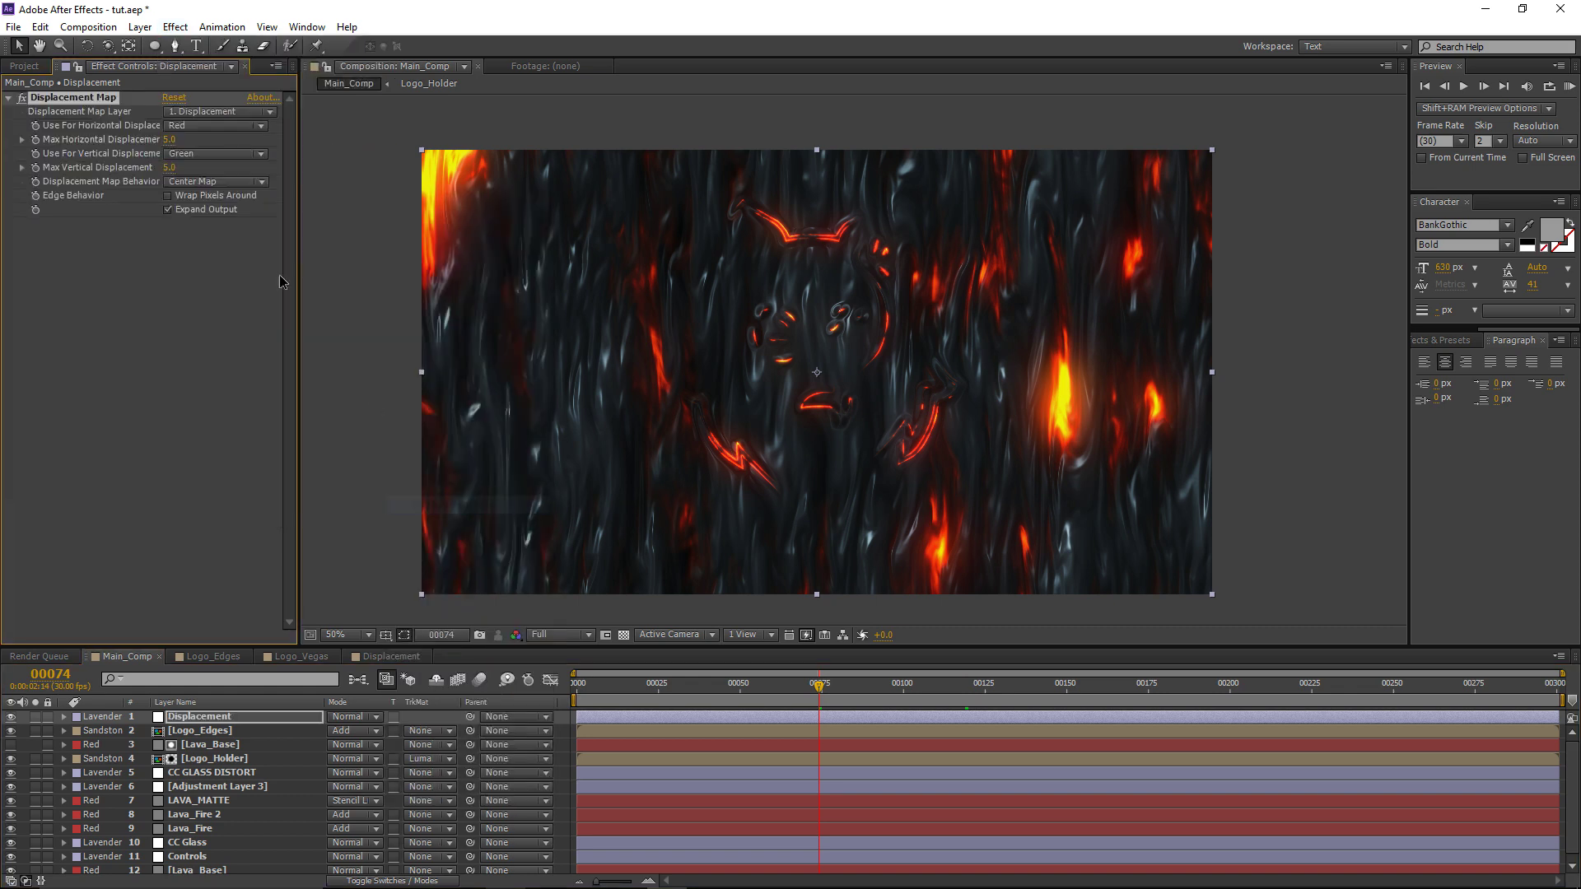
Step: Place the Displacement composition above all layers in Main_Comp and hide it
{"action": "left_click", "coordinate": [25, 66]}
{"action": "left_click", "coordinate": [76, 365]}
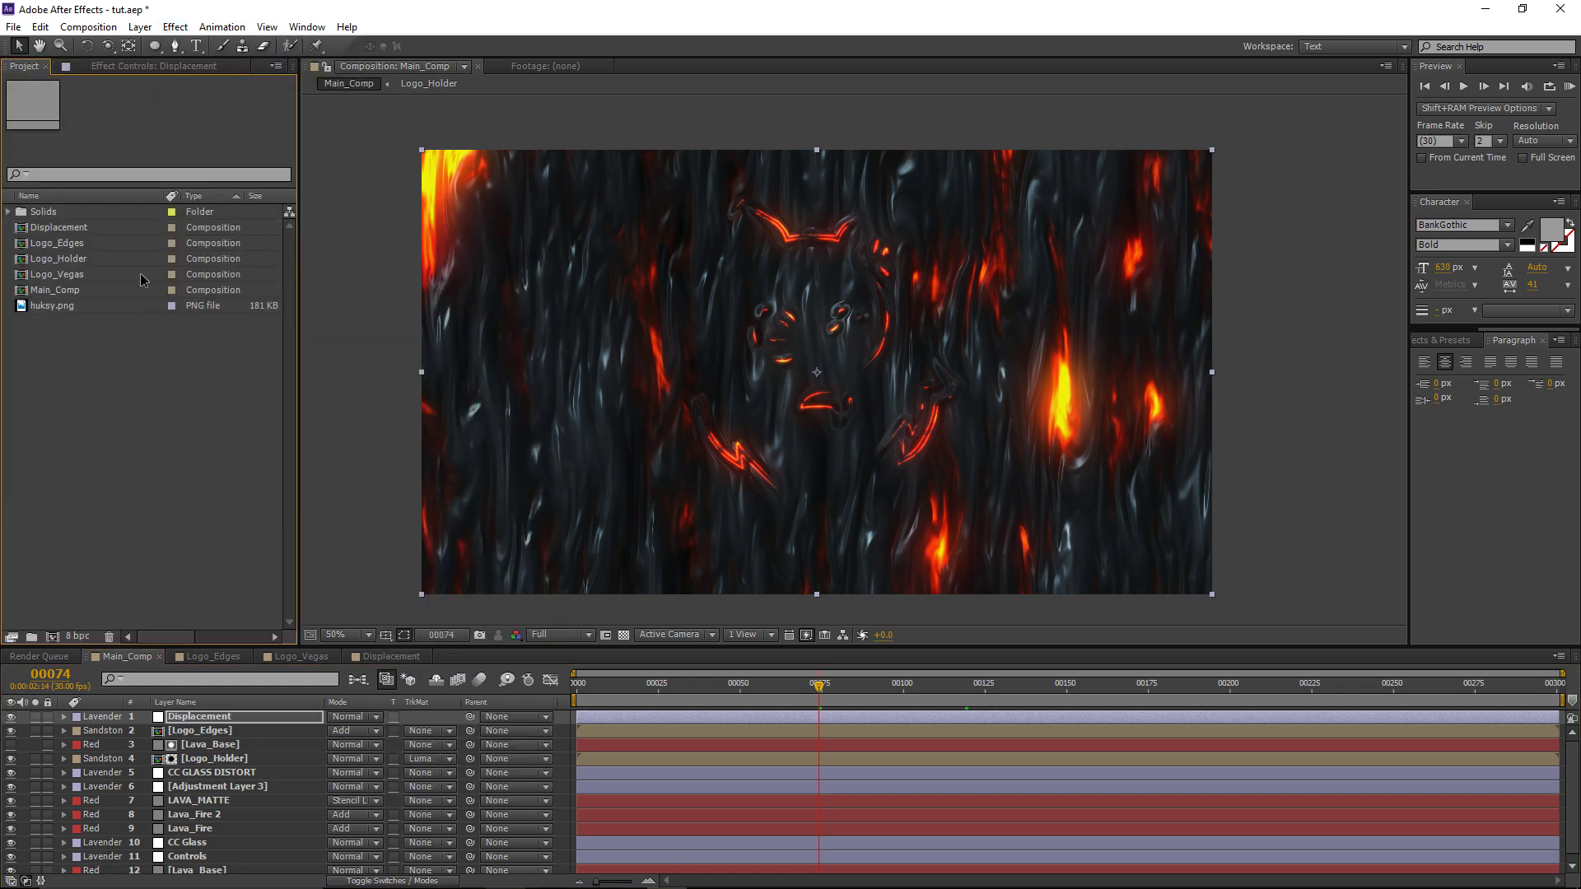
{"action": "left_click_drag", "start_coordinate": [61, 229], "coordinate": [168, 716]}
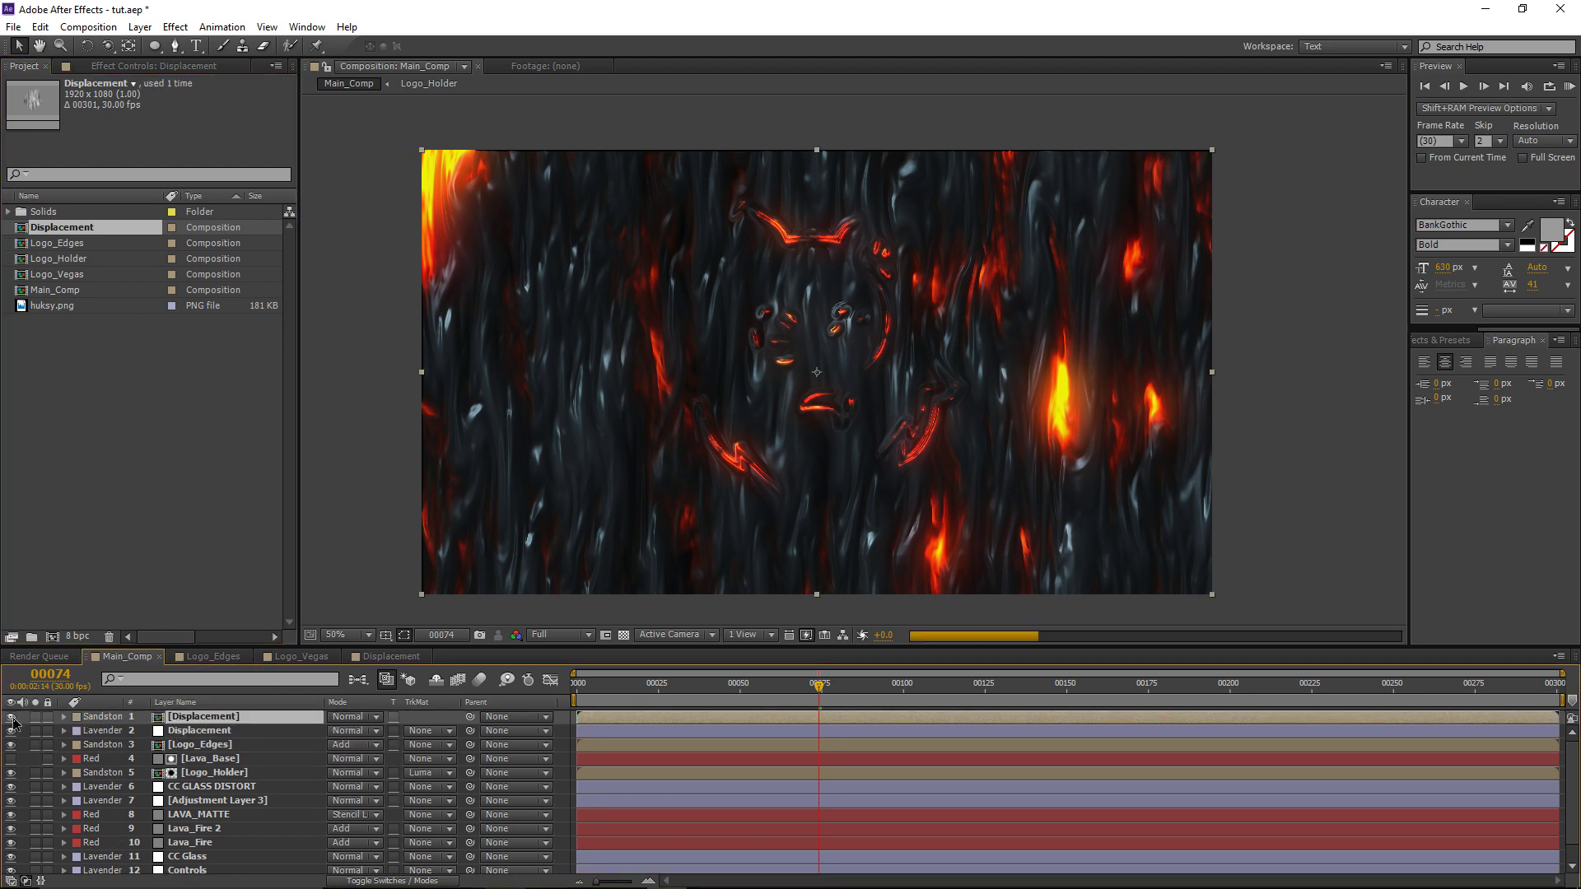
Step: Set the adjustment layer's Displacement Map Layer to the hidden composition, 1. Displacement
{"action": "left_click", "coordinate": [215, 729]}
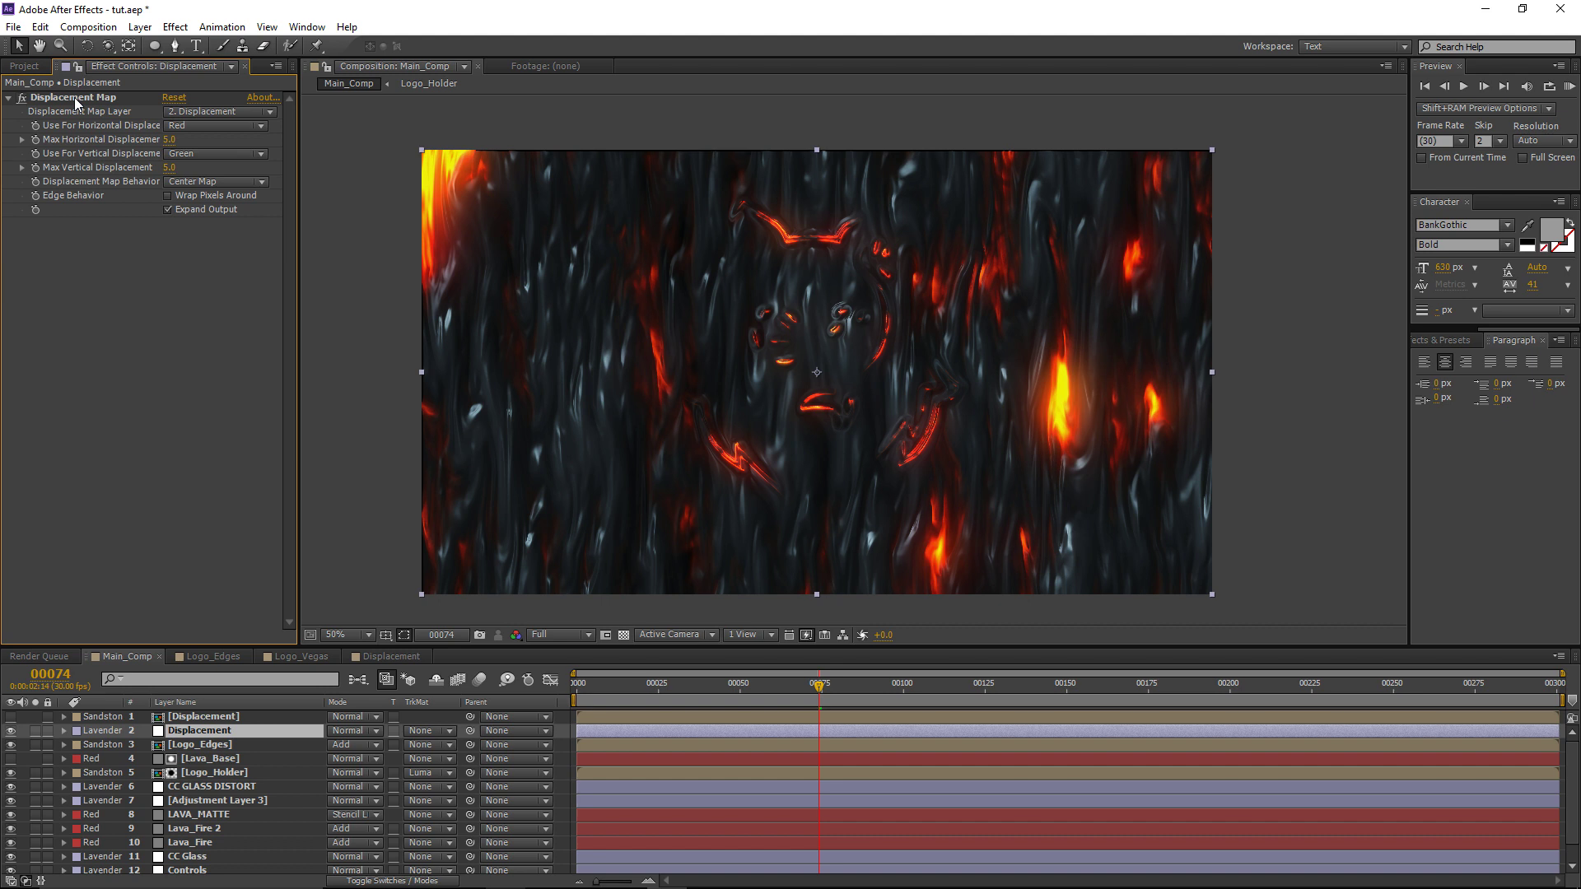
{"action": "left_click", "coordinate": [197, 114]}
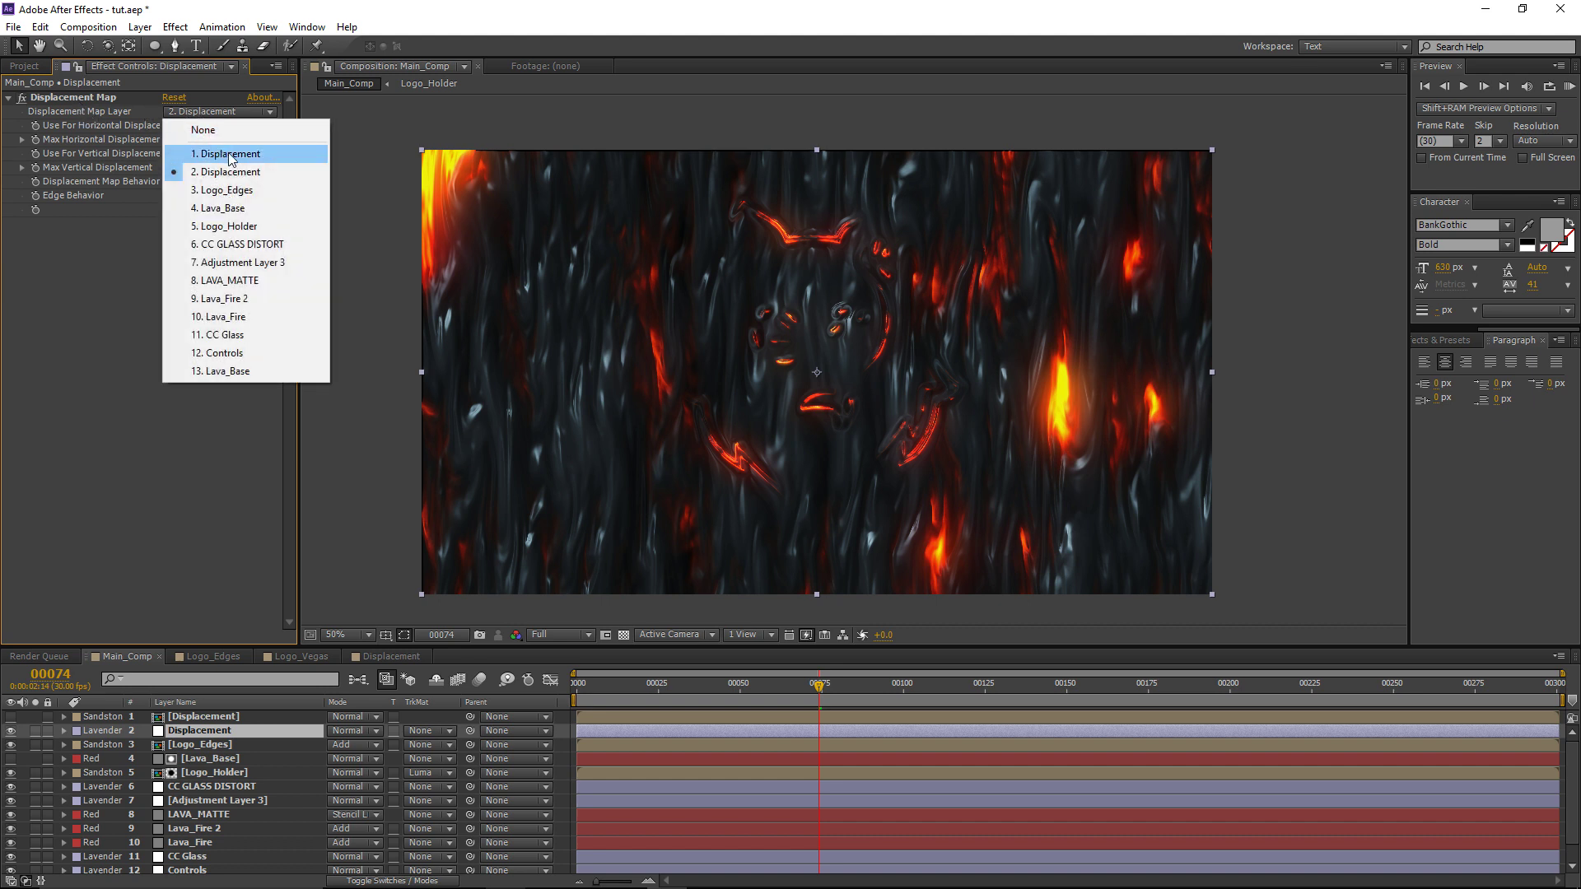
{"action": "left_click", "coordinate": [228, 155]}
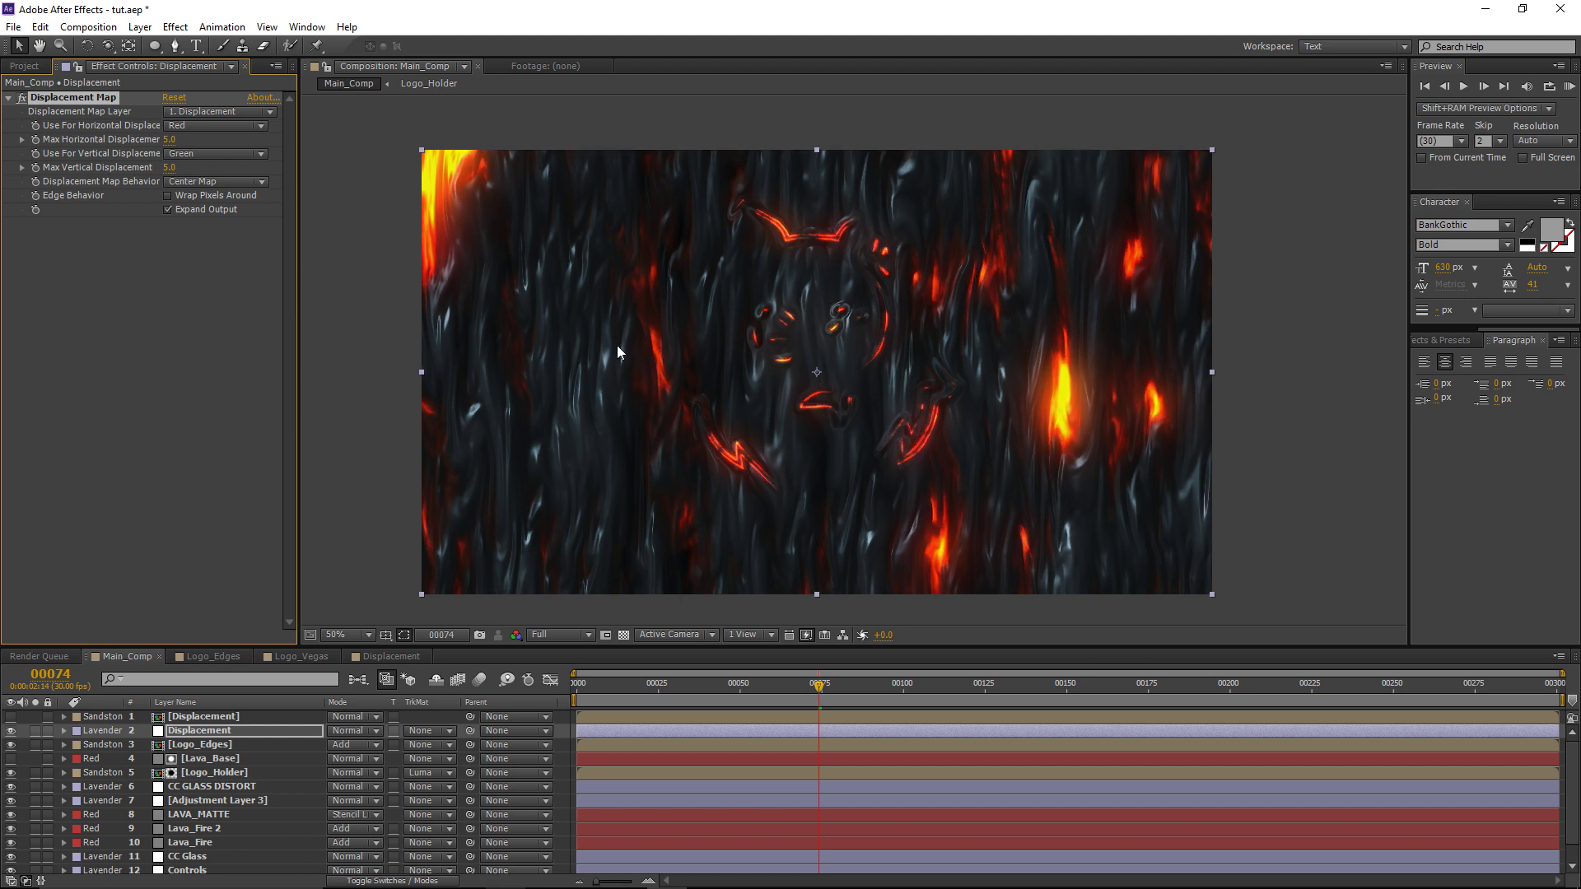
Step: Set Max Vertical Displacement to 55 and keyframe it at frame 99
{"action": "left_click_drag", "start_coordinate": [173, 167], "coordinate": [880, 279]}
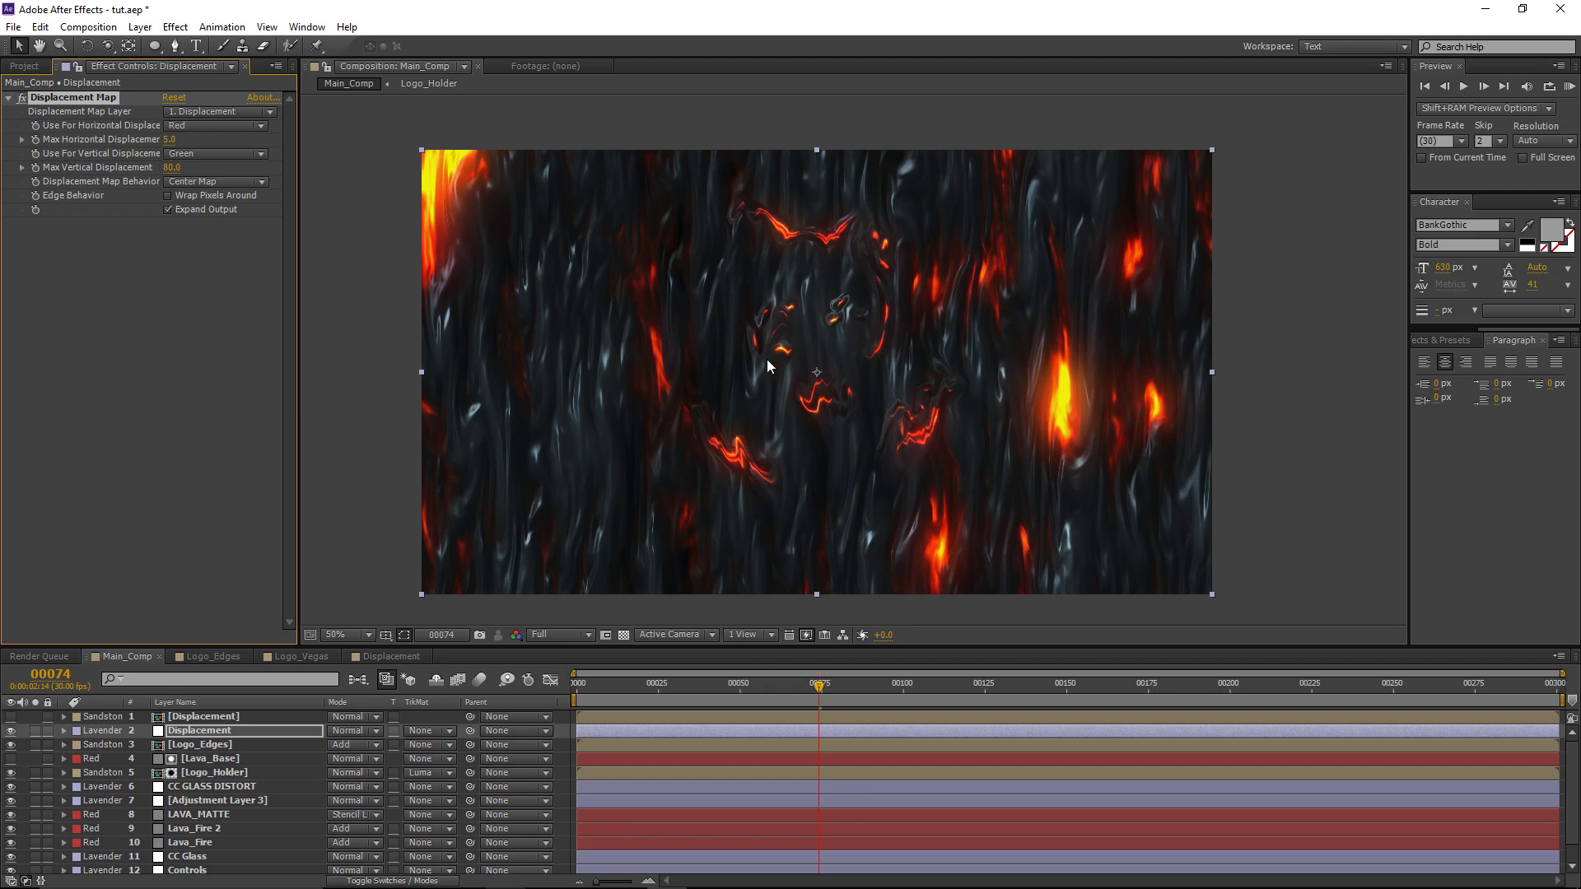
{"action": "left_click_drag", "start_coordinate": [844, 694], "coordinate": [901, 713]}
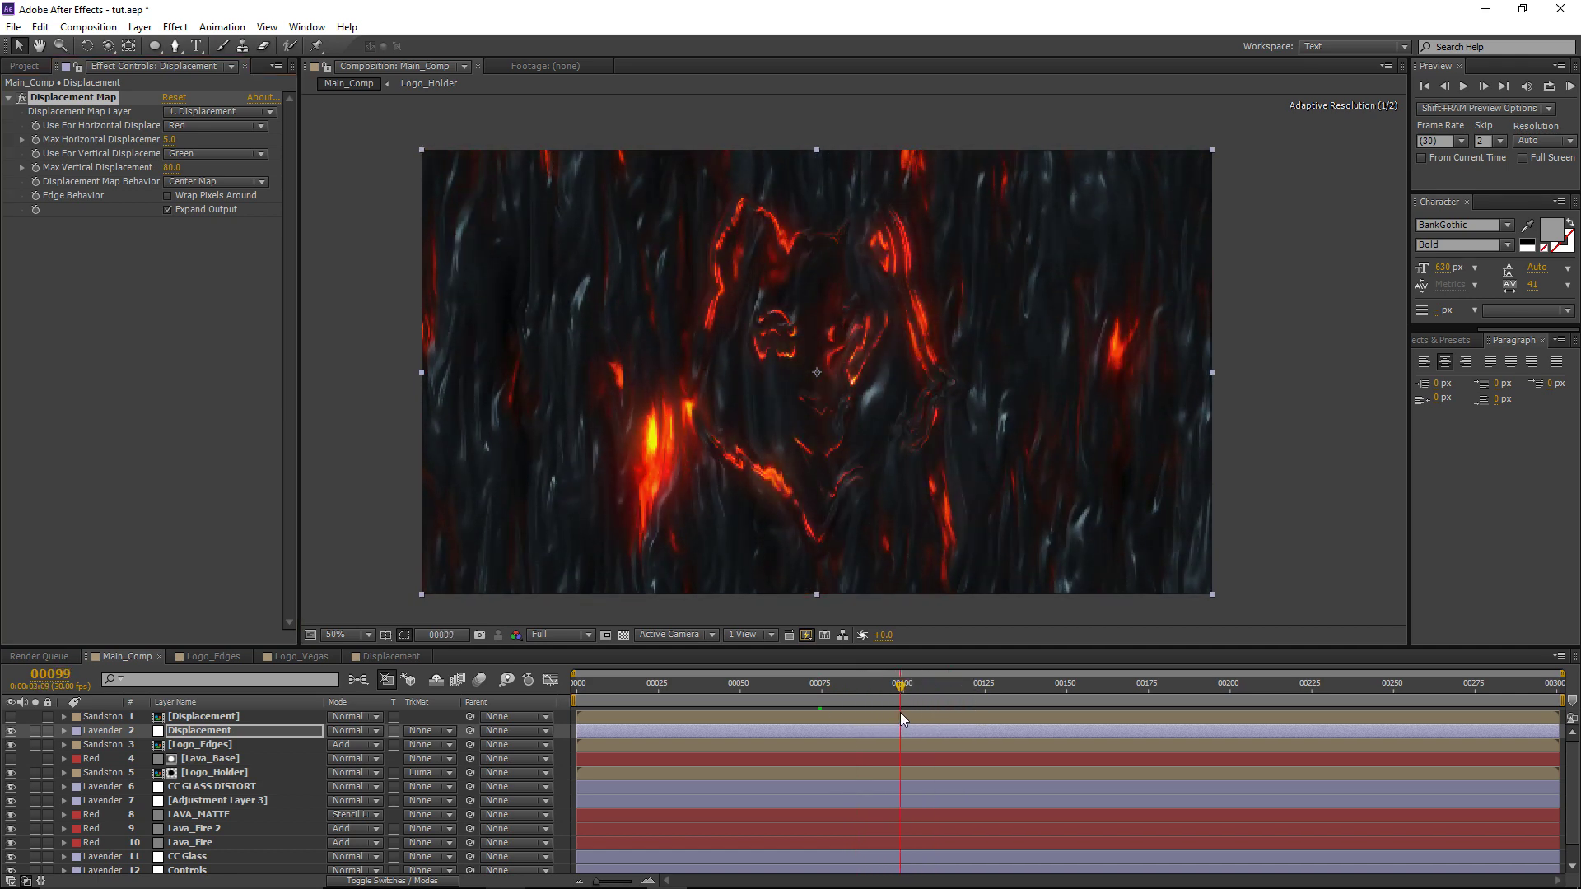
{"action": "left_click", "coordinate": [173, 169]}
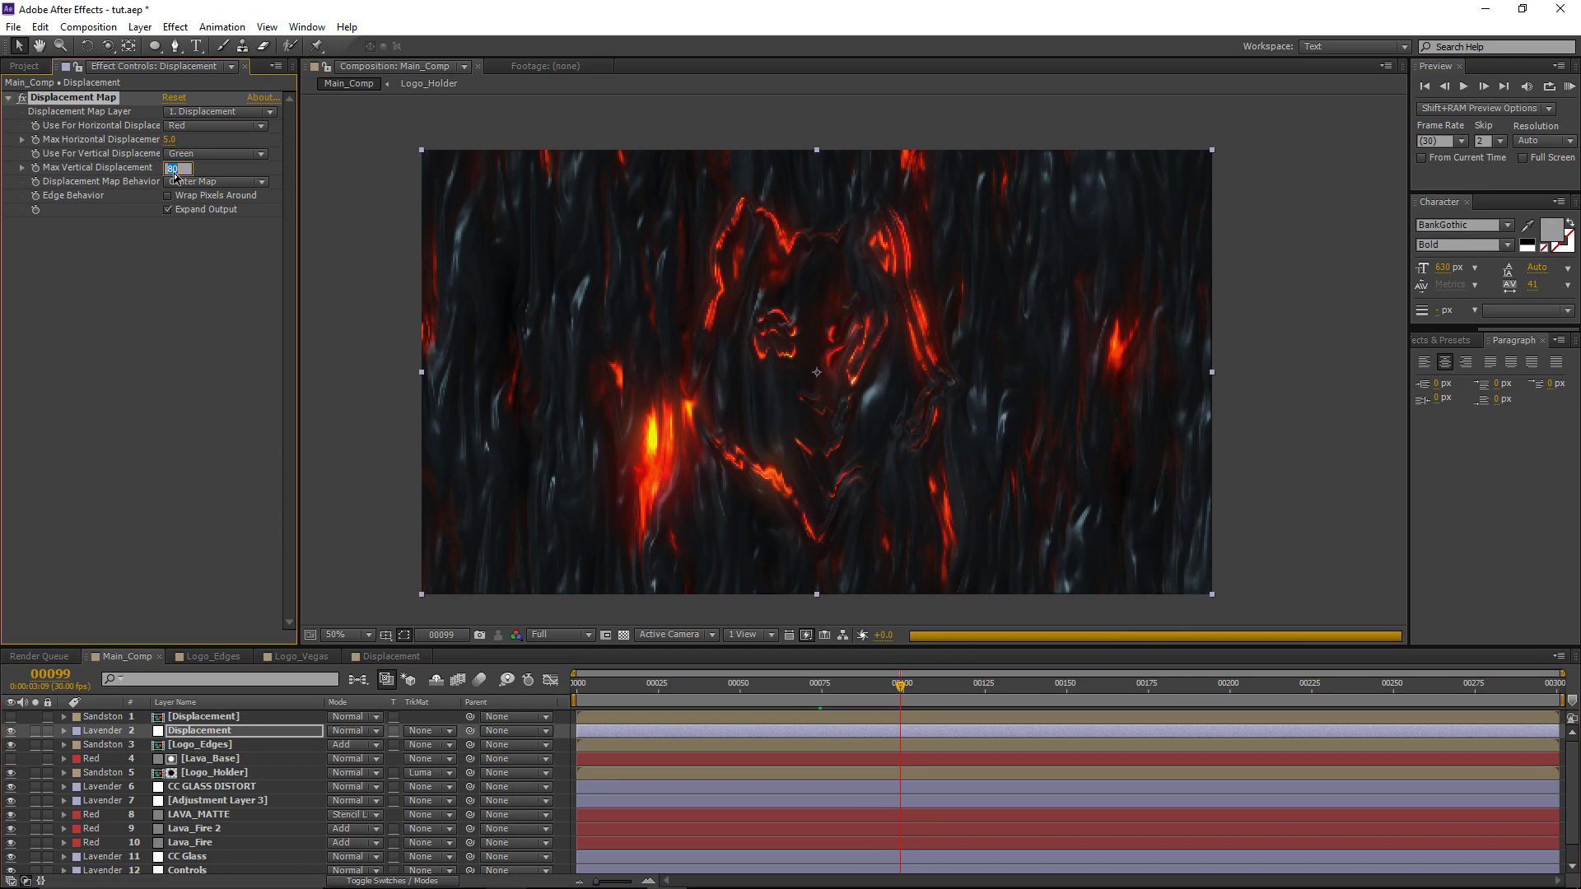
{"action": "type", "text": "55."}
{"action": "key", "text": "Return"}
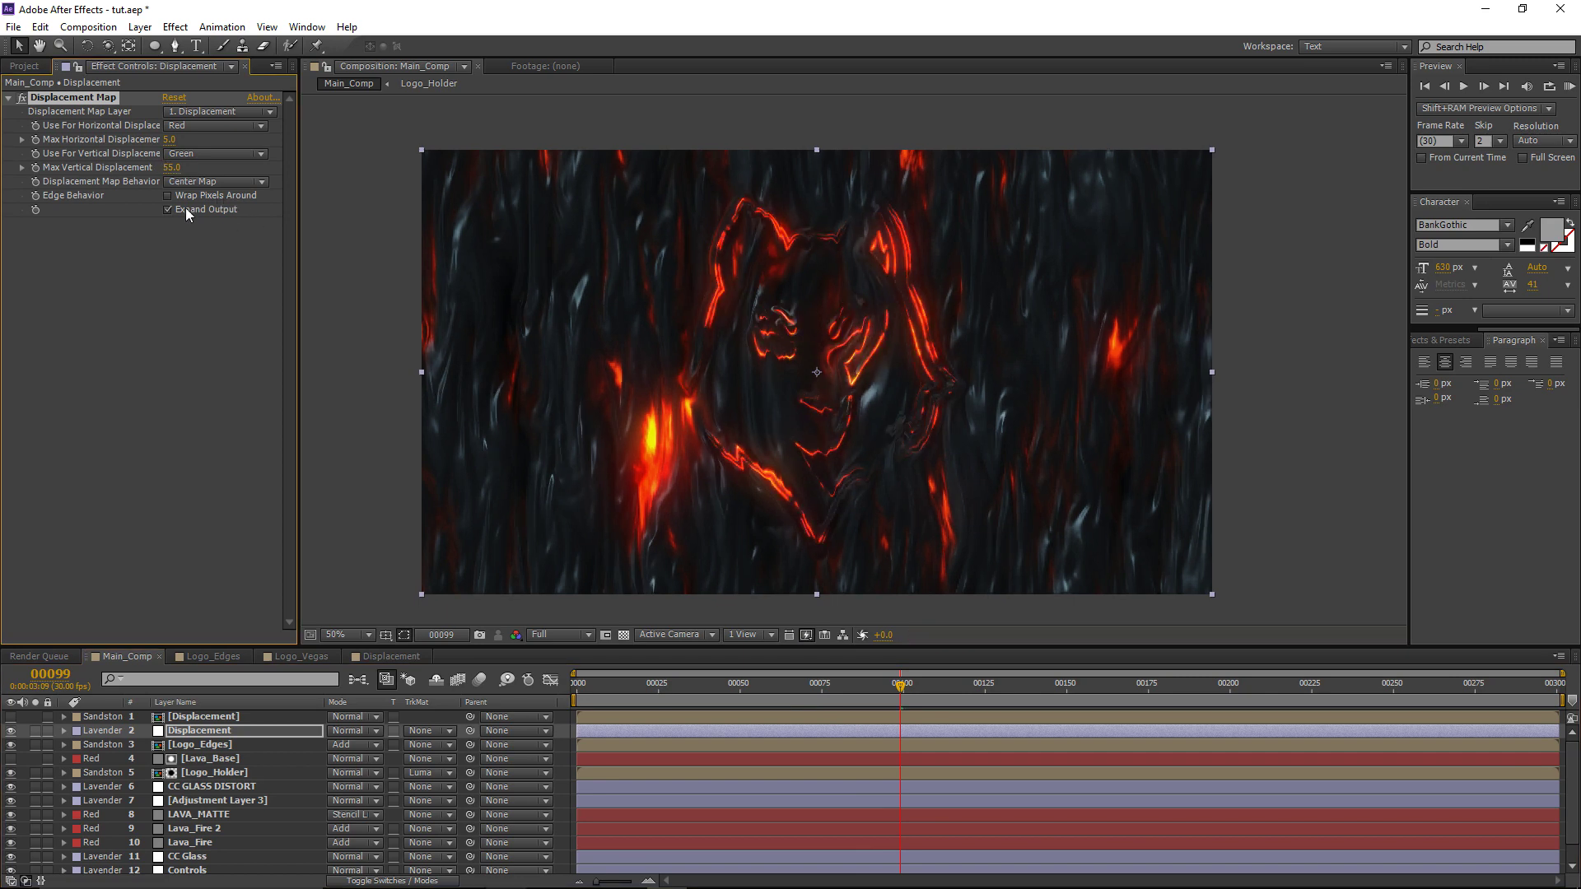
Step: Keyframe Max Vertical Displacement to 0 at frame 175 and check the distortion around frame 143
{"action": "left_click_drag", "start_coordinate": [912, 689], "coordinate": [1149, 705]}
{"action": "left_click", "coordinate": [172, 168]}
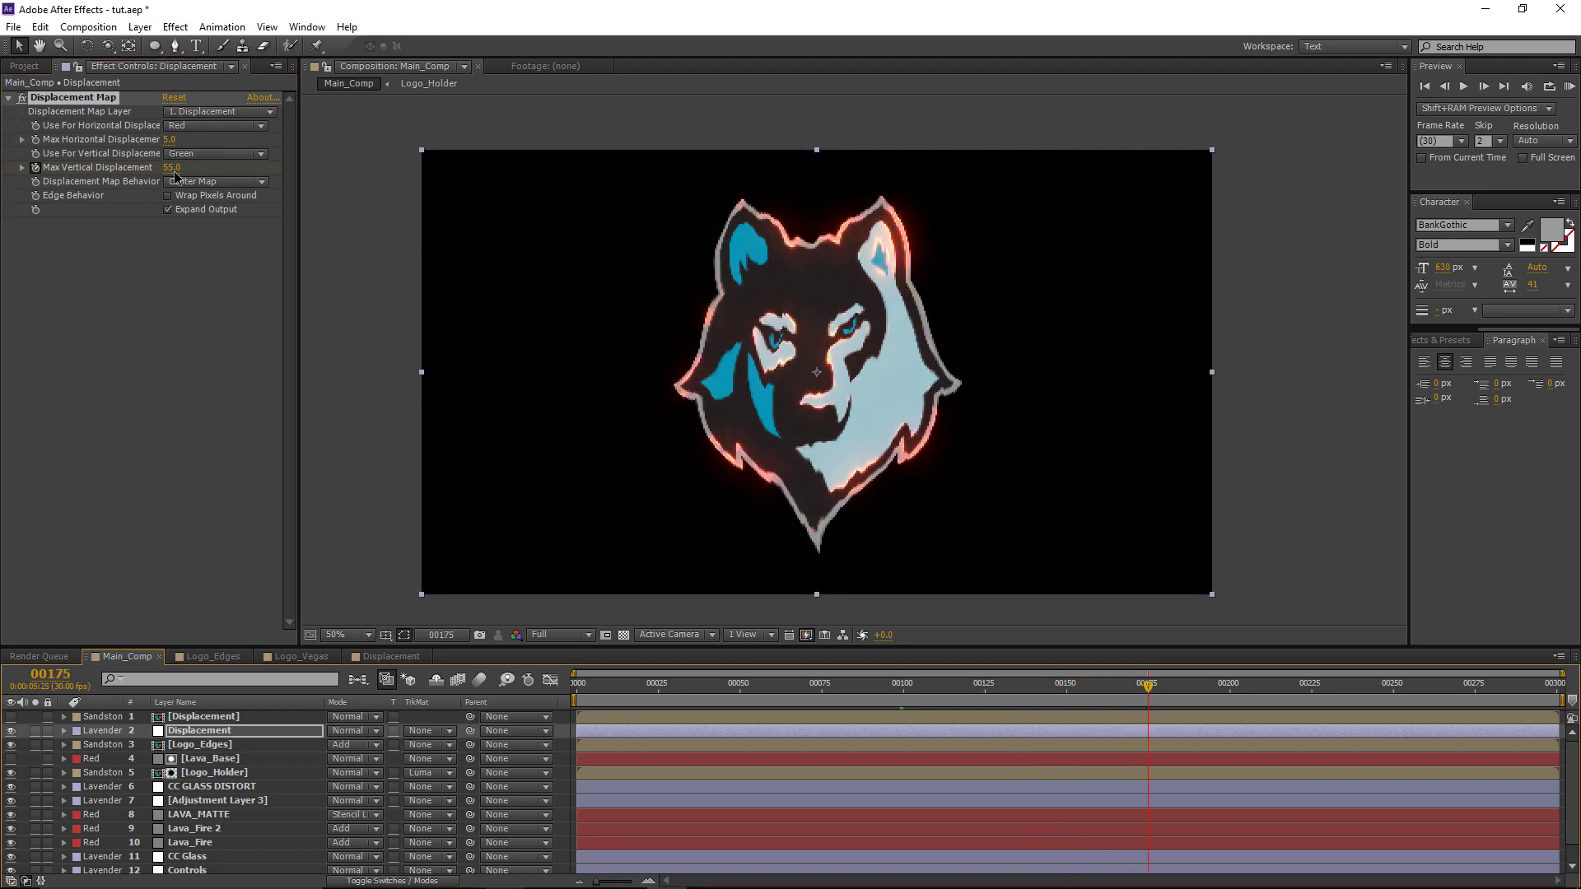
{"action": "type", "text": "0"}
{"action": "key", "text": "Return"}
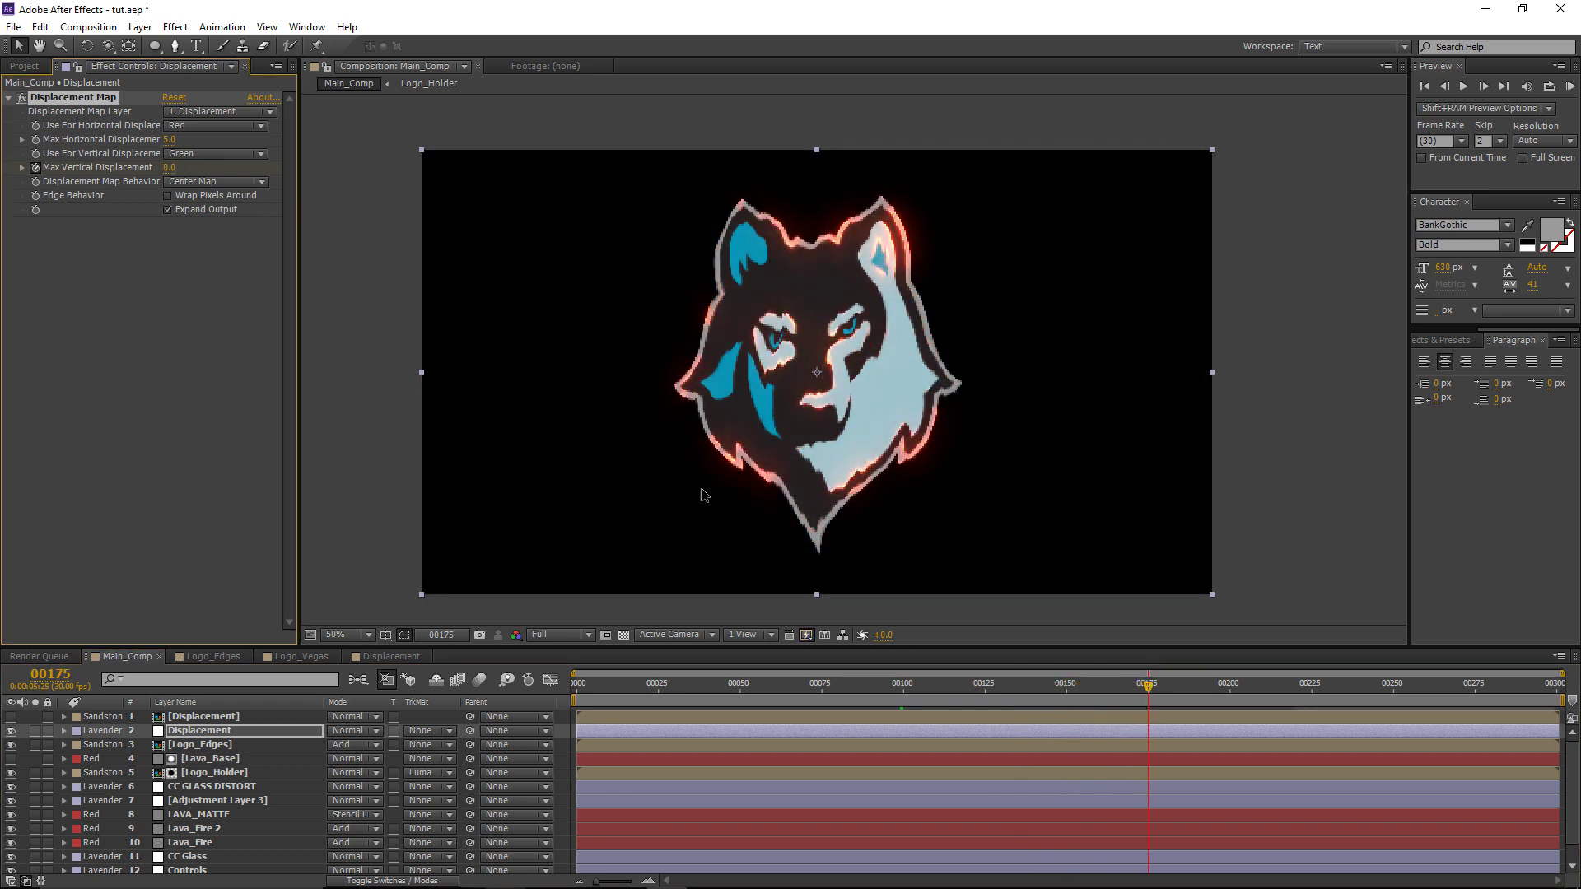
{"action": "left_click_drag", "start_coordinate": [1146, 692], "coordinate": [1043, 733]}
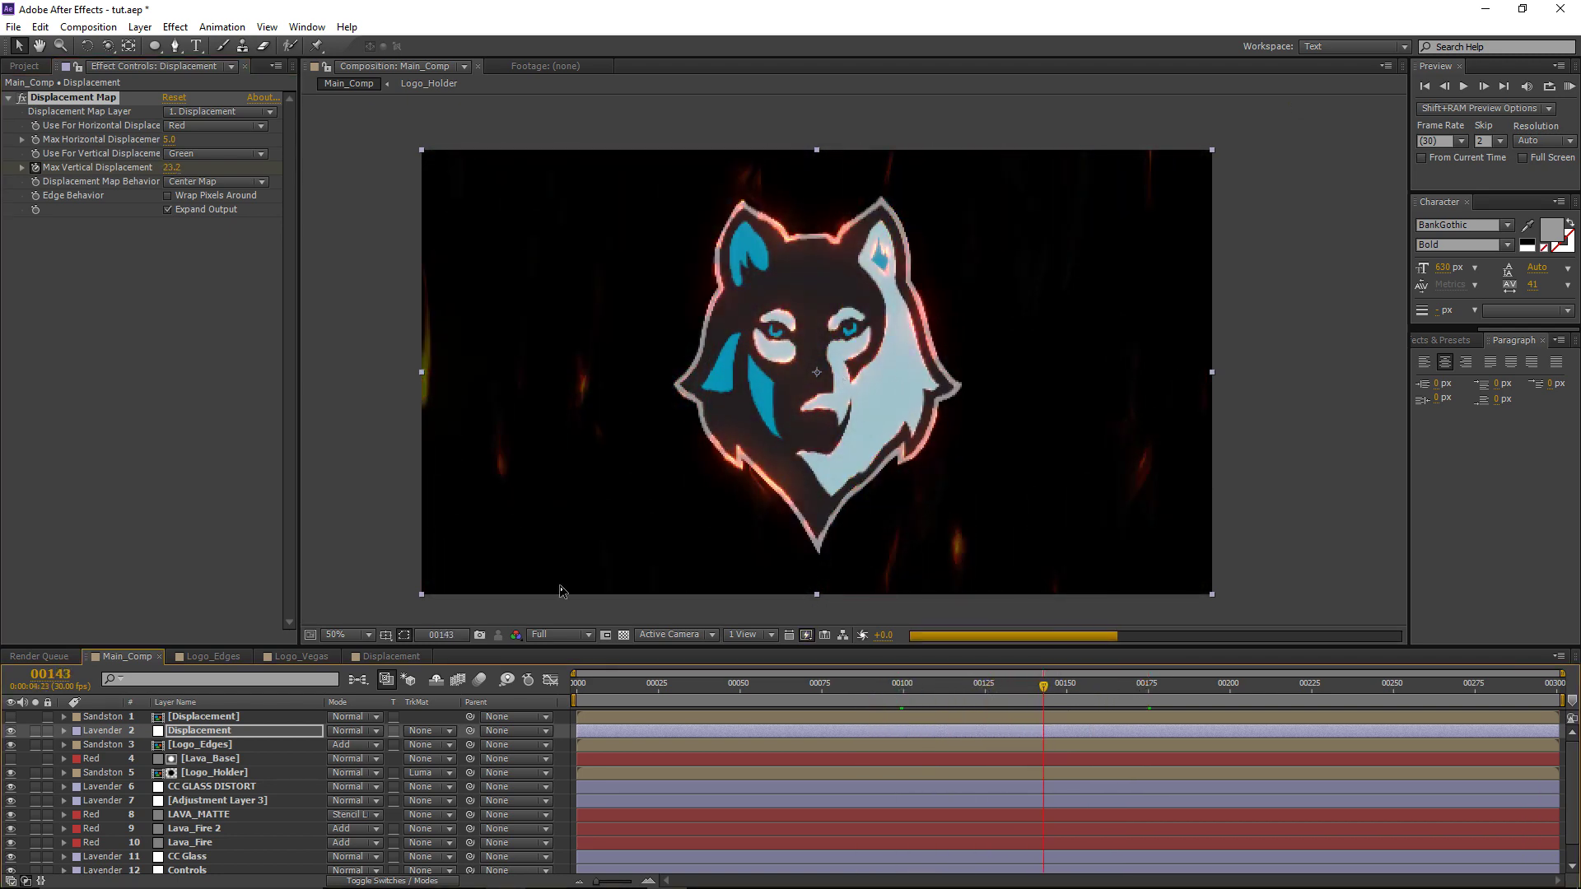
Step: In the Displacement composition, add a Fast Blur to Lava_Base with a Blurriness of about 11
{"action": "left_click", "coordinate": [216, 721]}
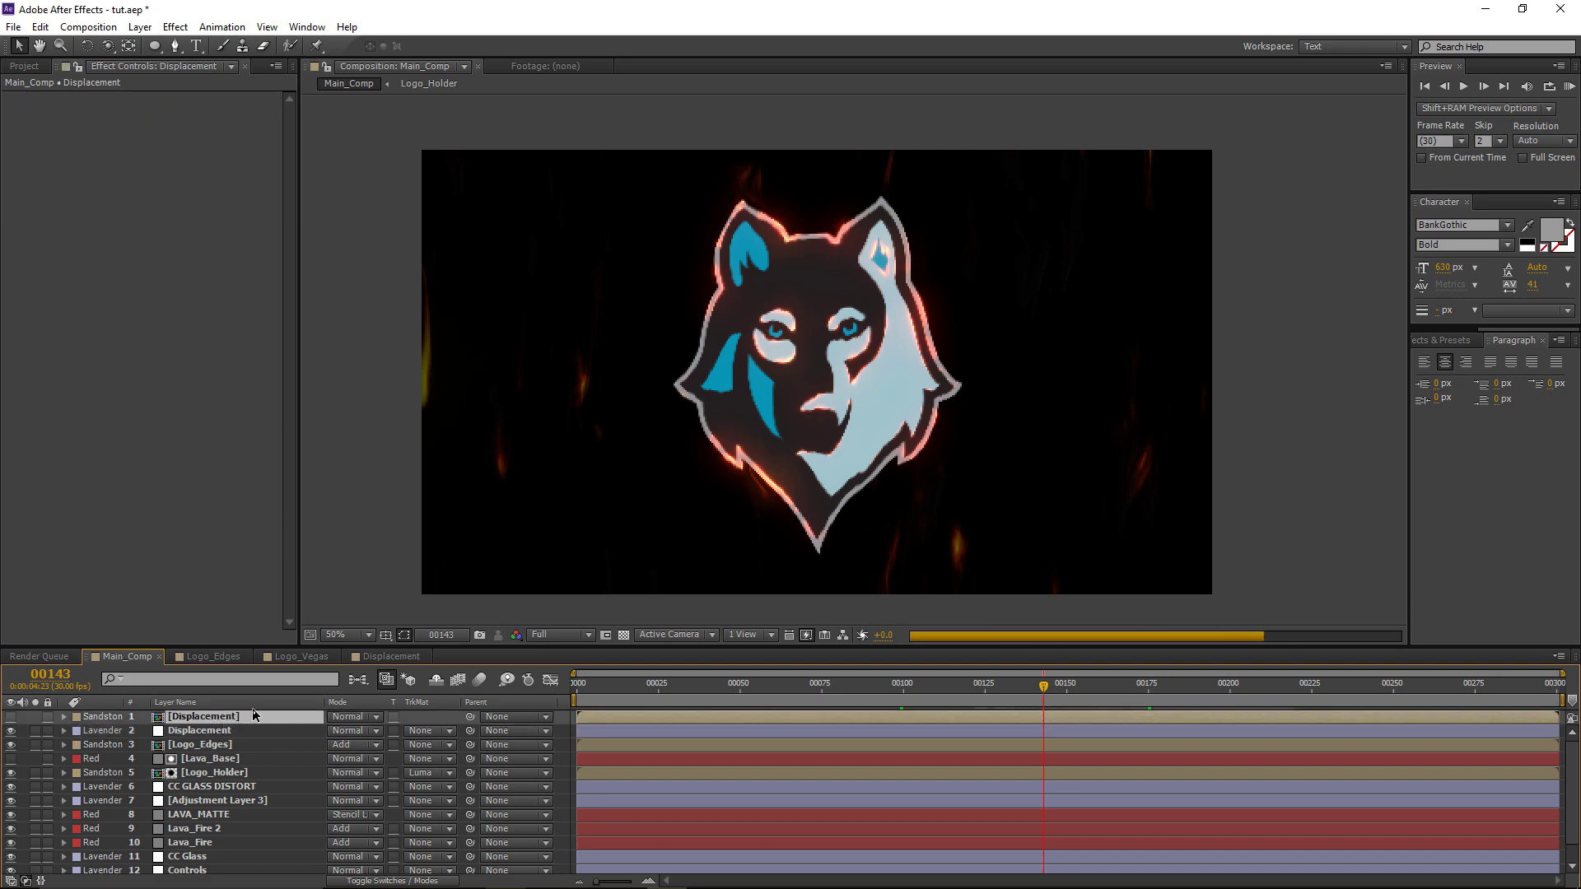
{"action": "double_click", "coordinate": [215, 722]}
{"action": "left_click", "coordinate": [204, 746]}
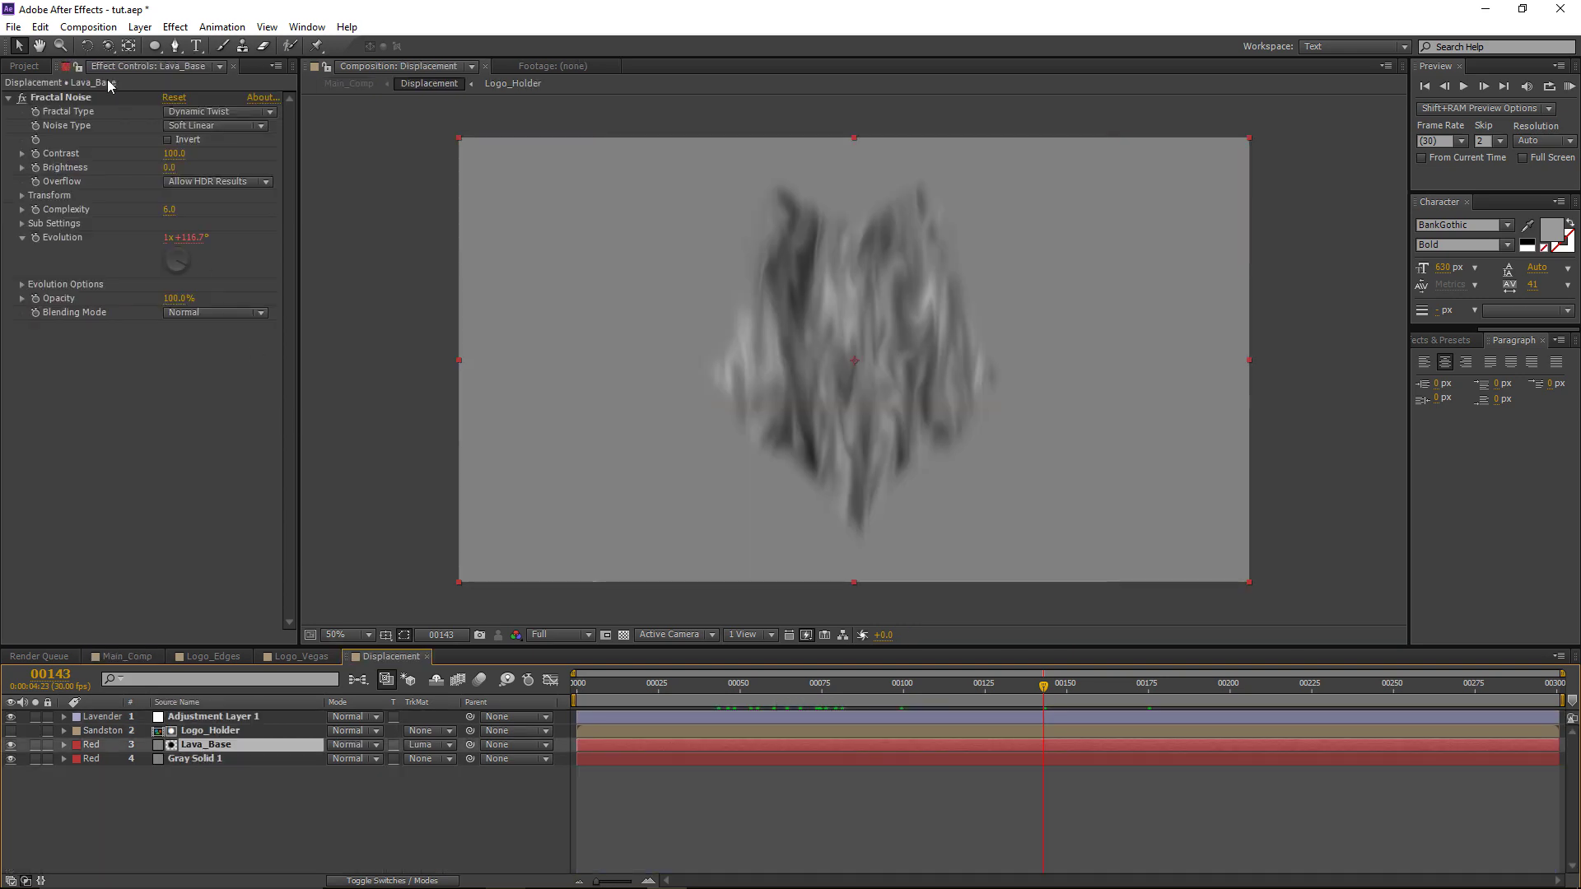
{"action": "left_click", "coordinate": [176, 26]}
{"action": "mouse_move", "coordinate": [231, 142]}
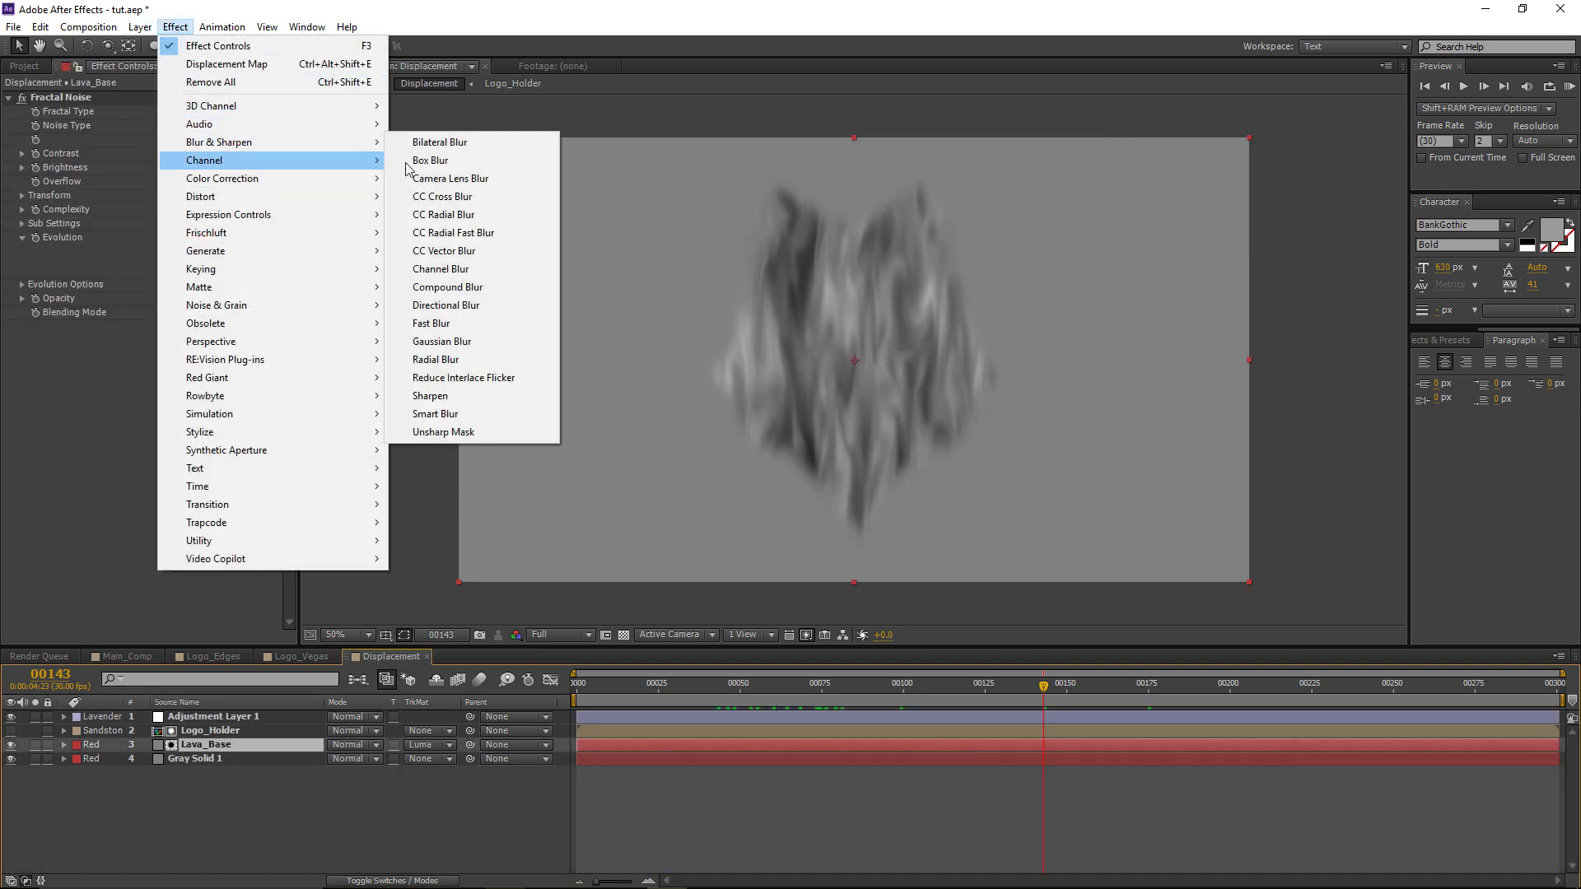
{"action": "left_click", "coordinate": [451, 325]}
{"action": "left_click_drag", "start_coordinate": [174, 340], "coordinate": [186, 340]}
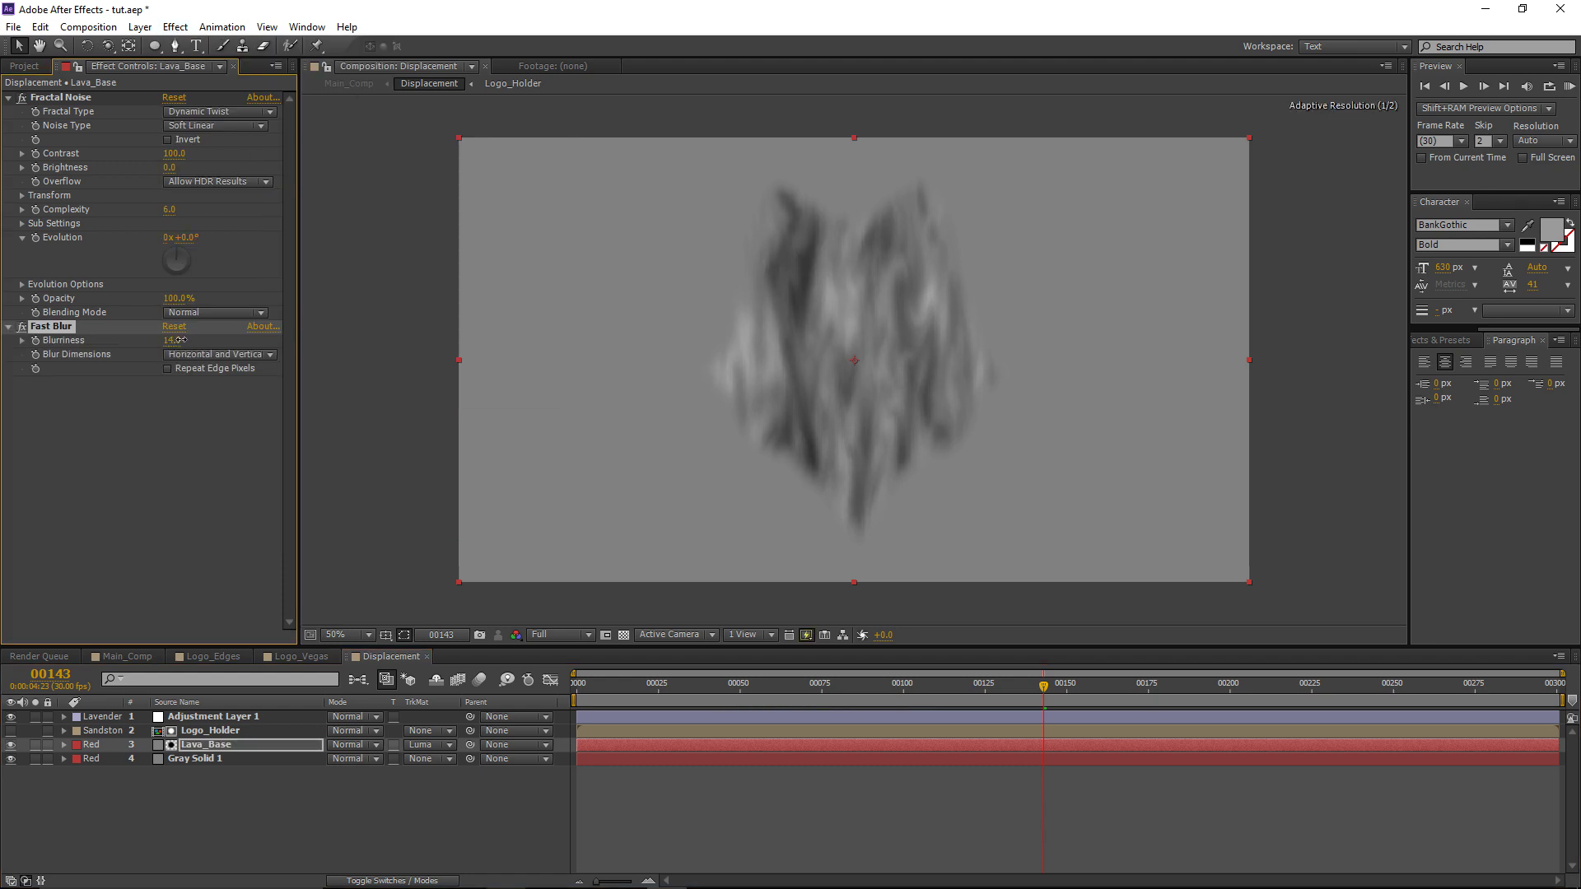
{"action": "left_click", "coordinate": [164, 475]}
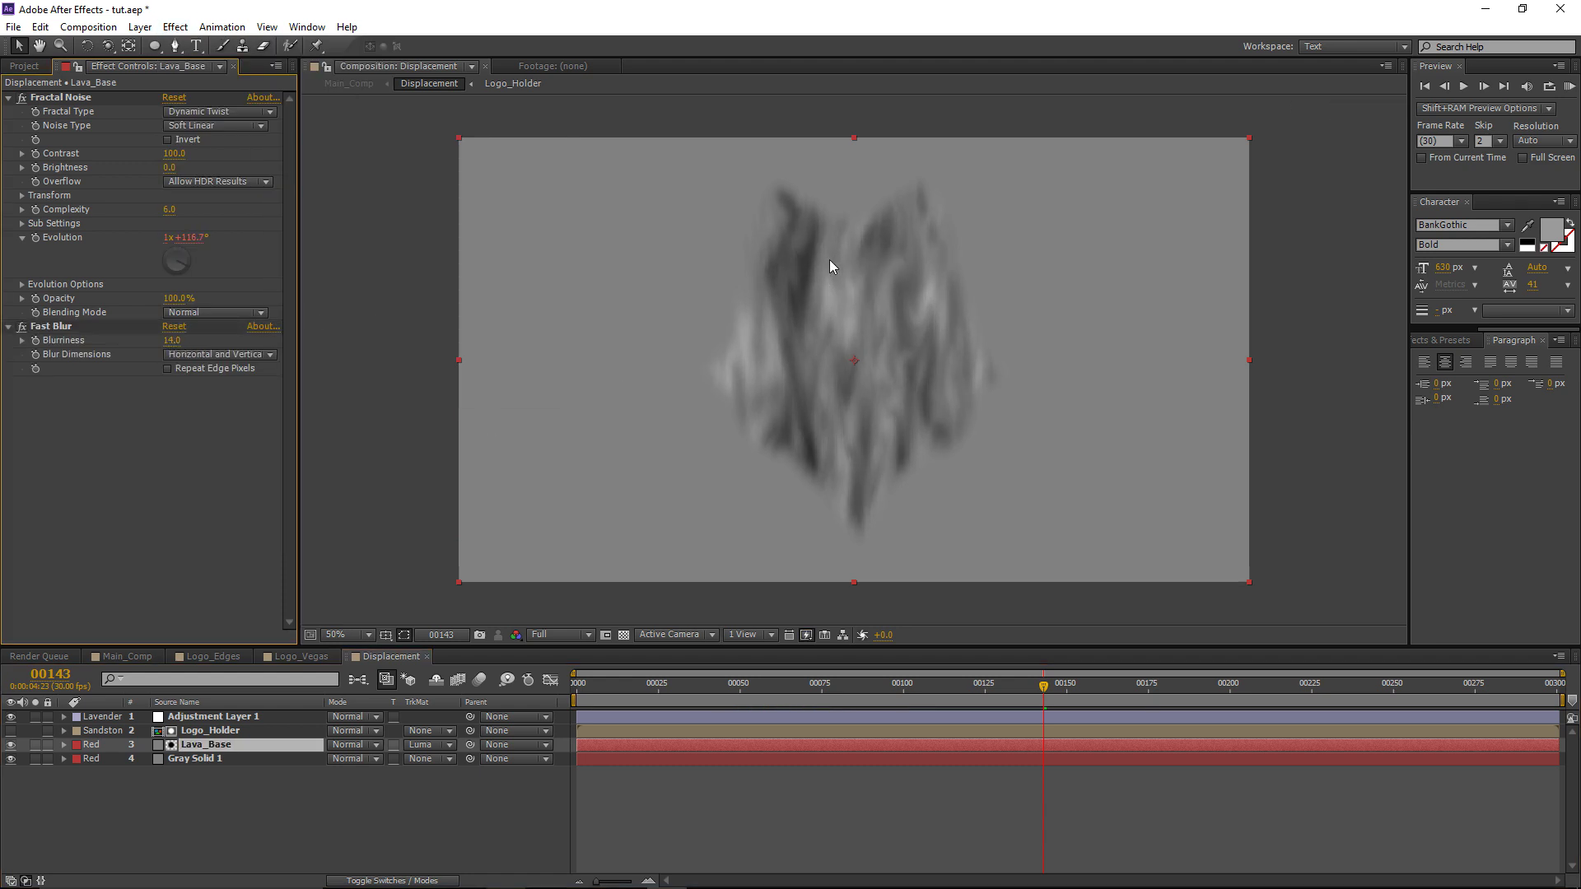
{"action": "left_click_drag", "start_coordinate": [174, 340], "coordinate": [168, 342]}
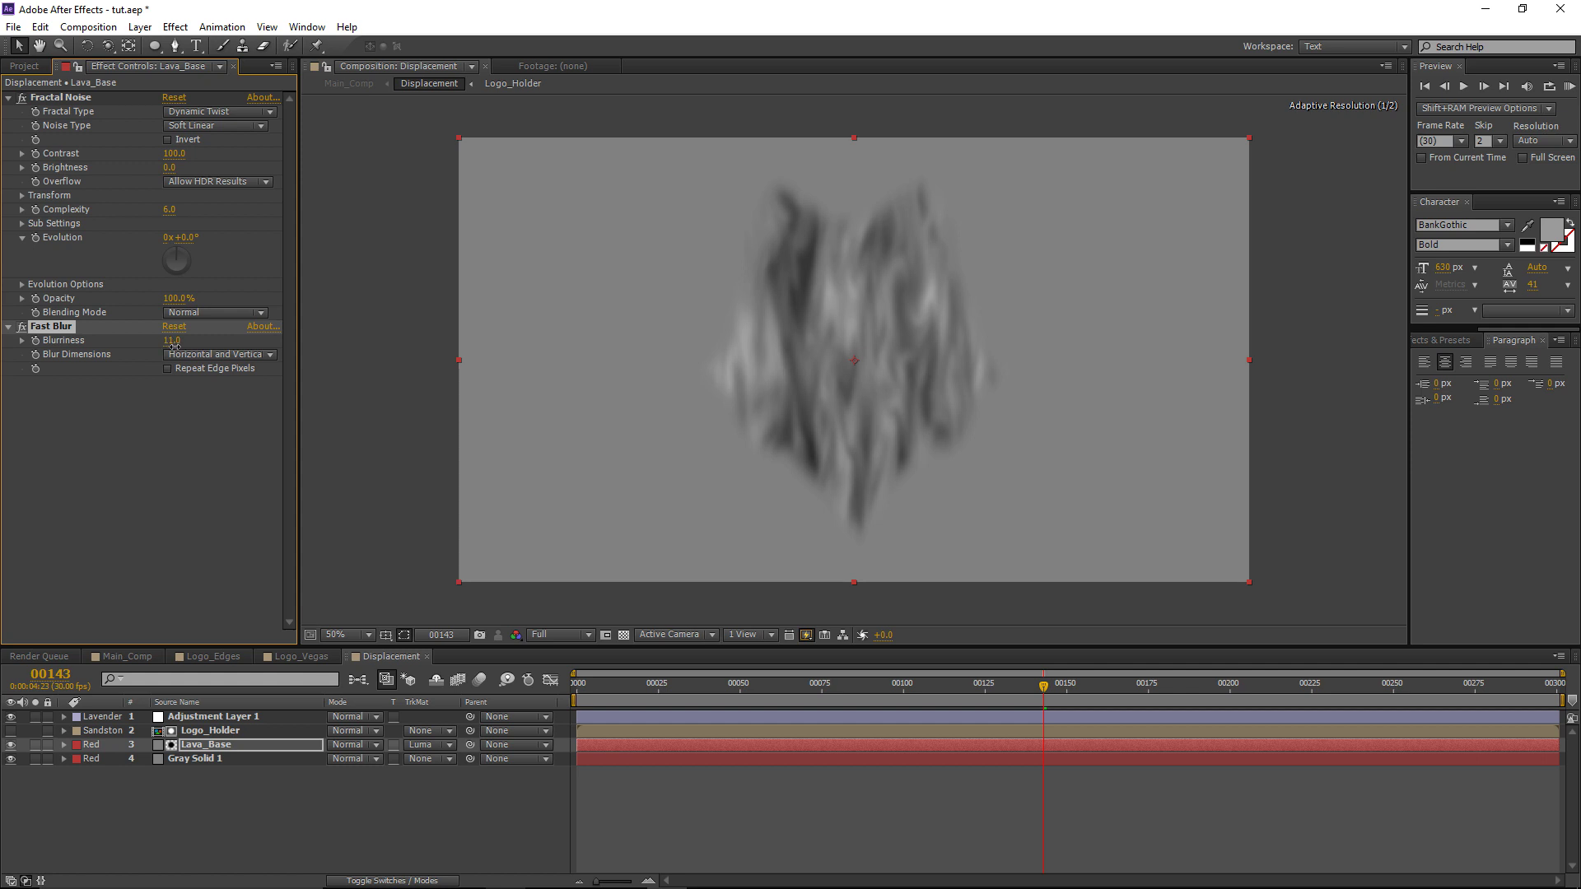
{"action": "left_click", "coordinate": [183, 443]}
Step: Back in Main_Comp, change the Max Vertical Displacement keyframe at frame 99 to 75 and check the result around frame 153
{"action": "left_click", "coordinate": [113, 657]}
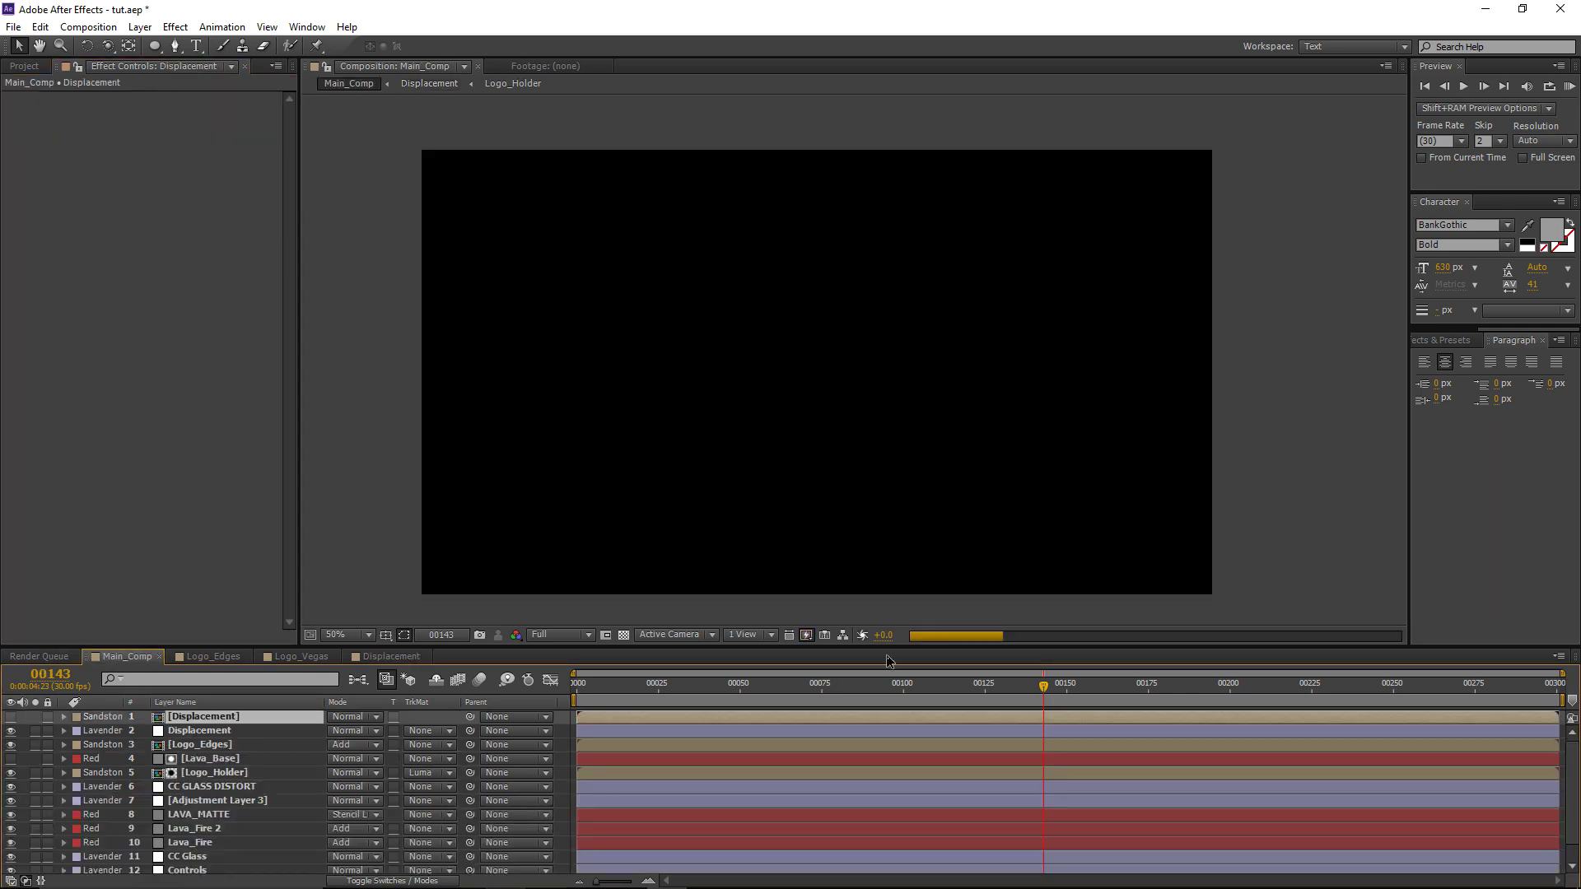
{"action": "left_click_drag", "start_coordinate": [934, 710], "coordinate": [1073, 727]}
{"action": "left_click_drag", "start_coordinate": [978, 742], "coordinate": [931, 736]}
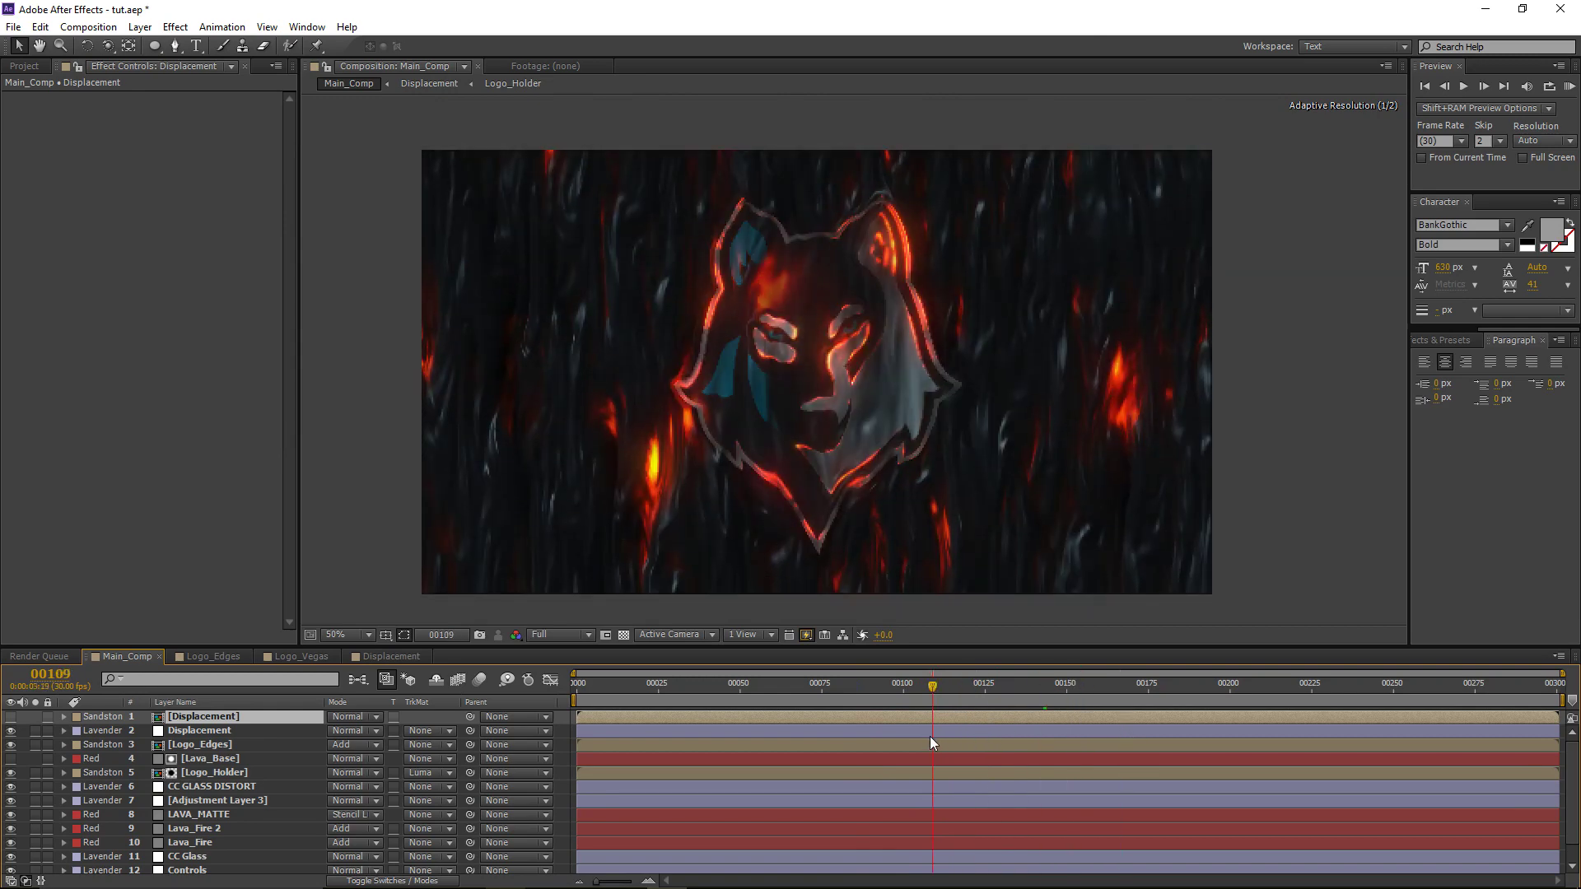
{"action": "left_click", "coordinate": [239, 732]}
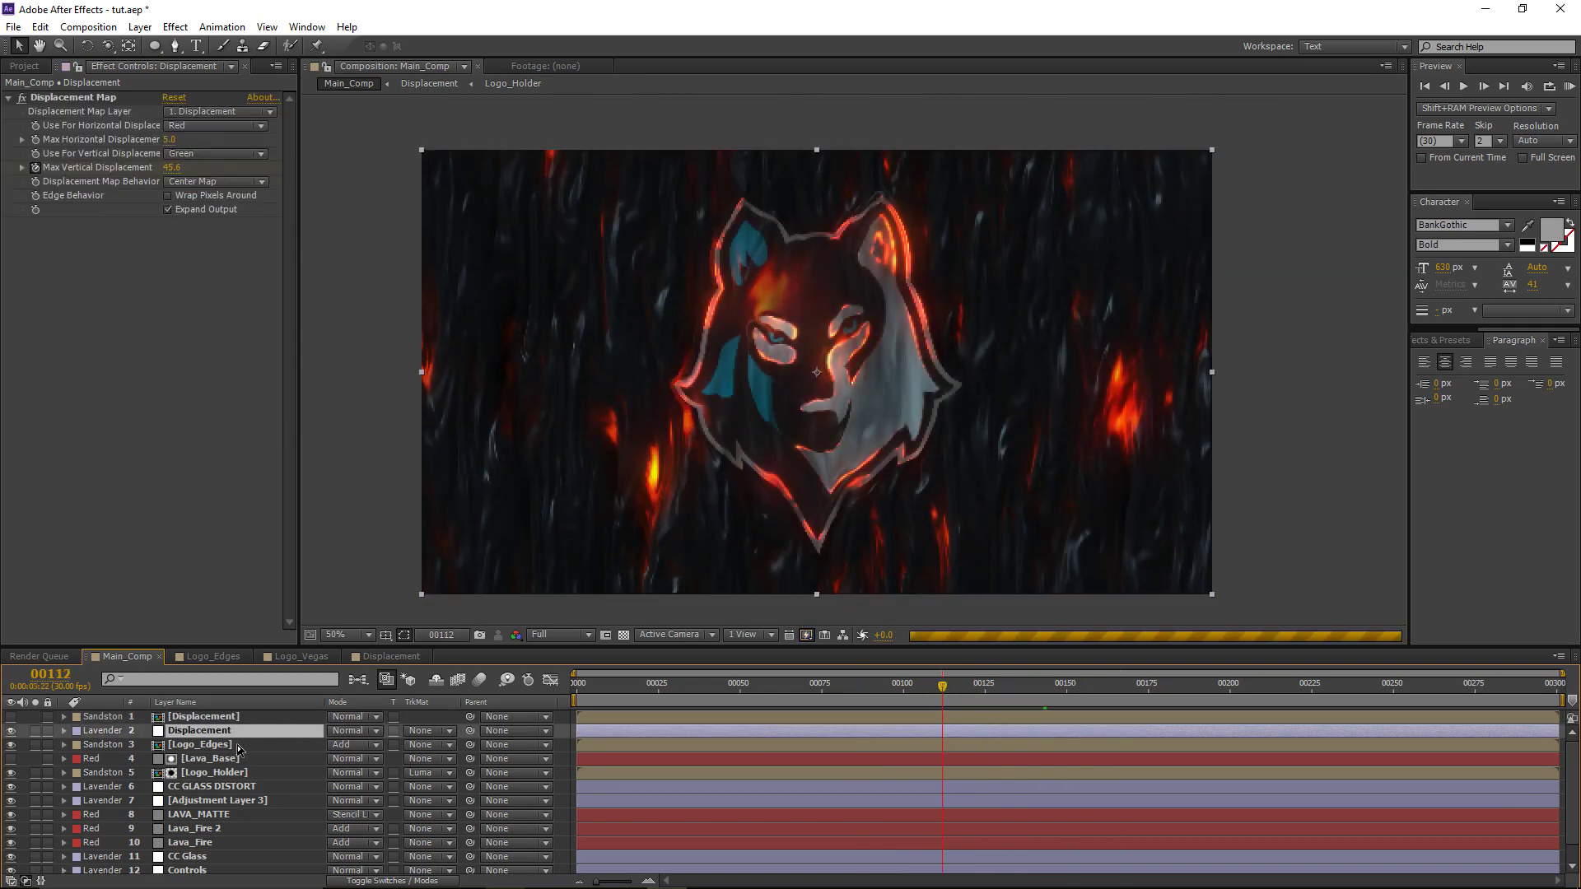
{"action": "key", "text": "u"}
{"action": "left_click_drag", "start_coordinate": [942, 696], "coordinate": [900, 701]}
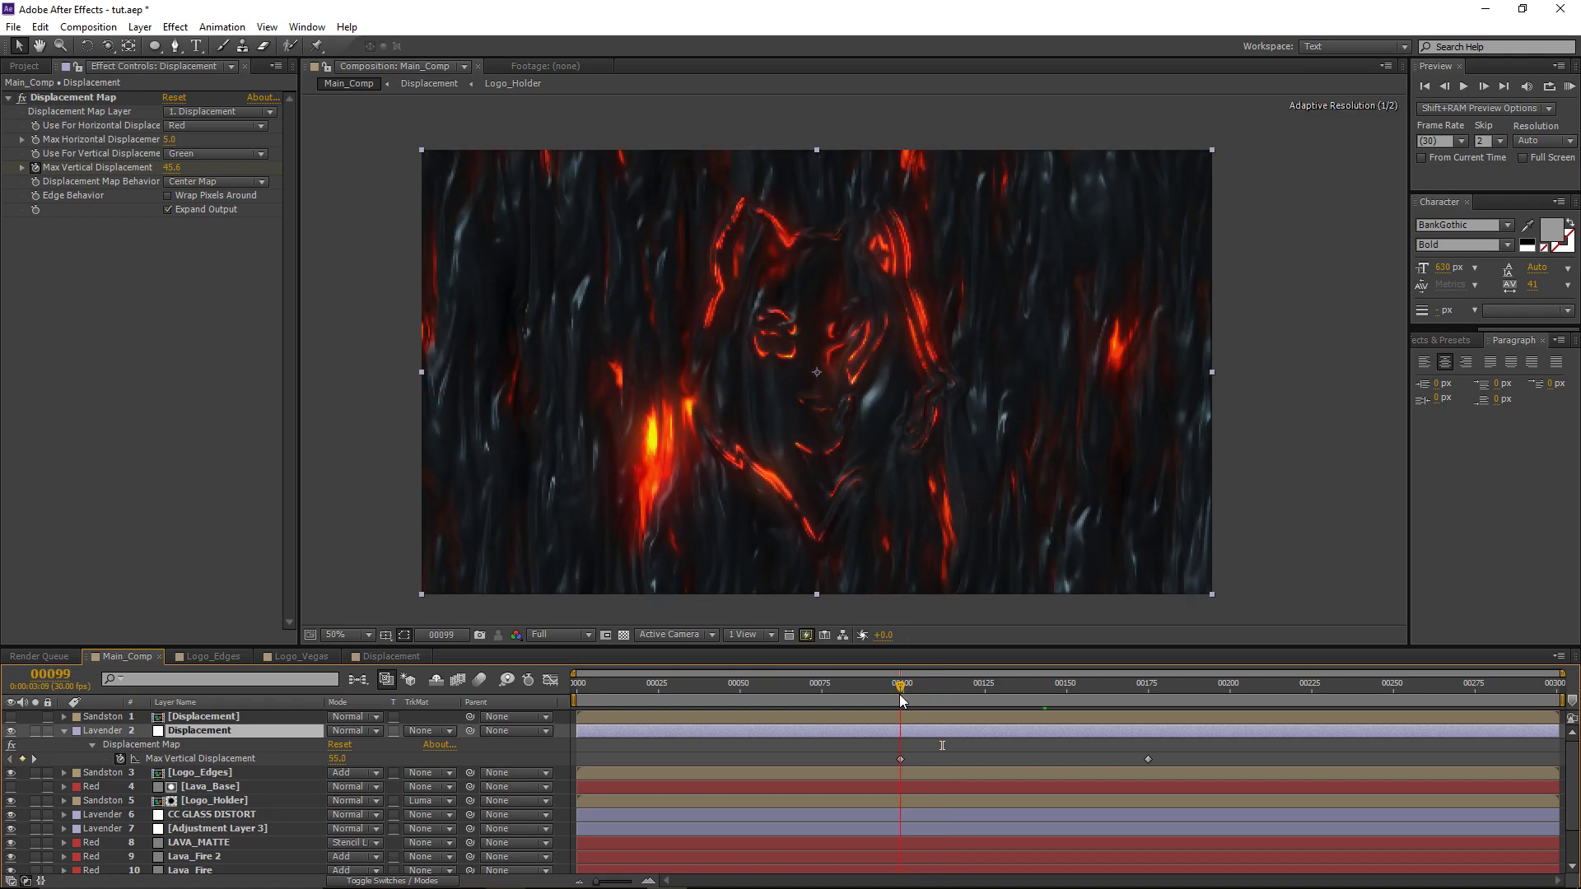
{"action": "left_click", "coordinate": [334, 759]}
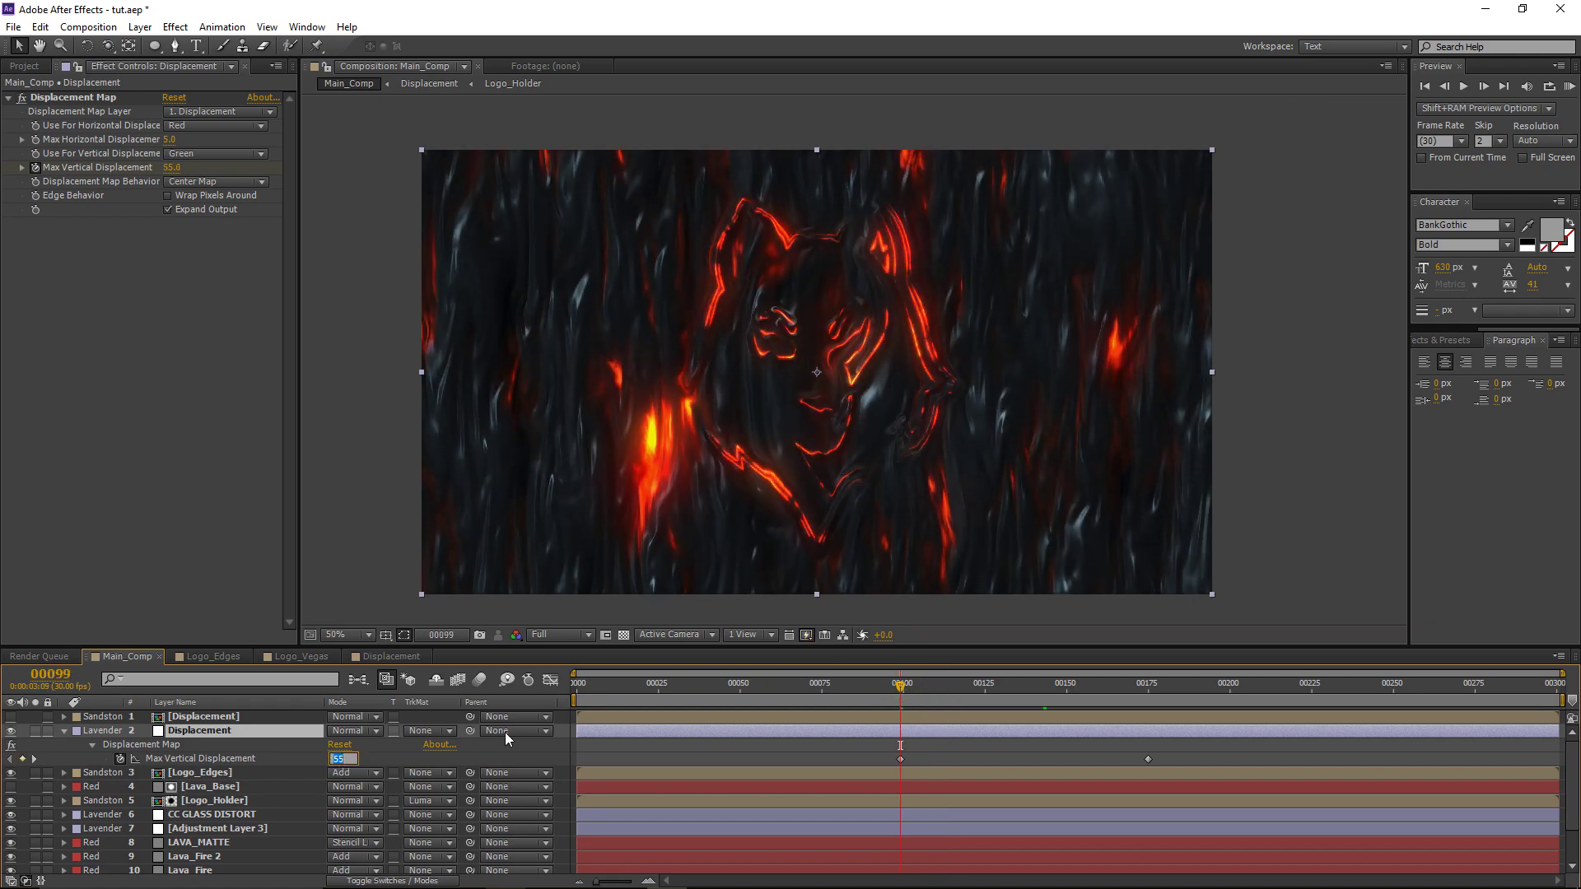
{"action": "type", "text": "75"}
{"action": "key", "text": "Return"}
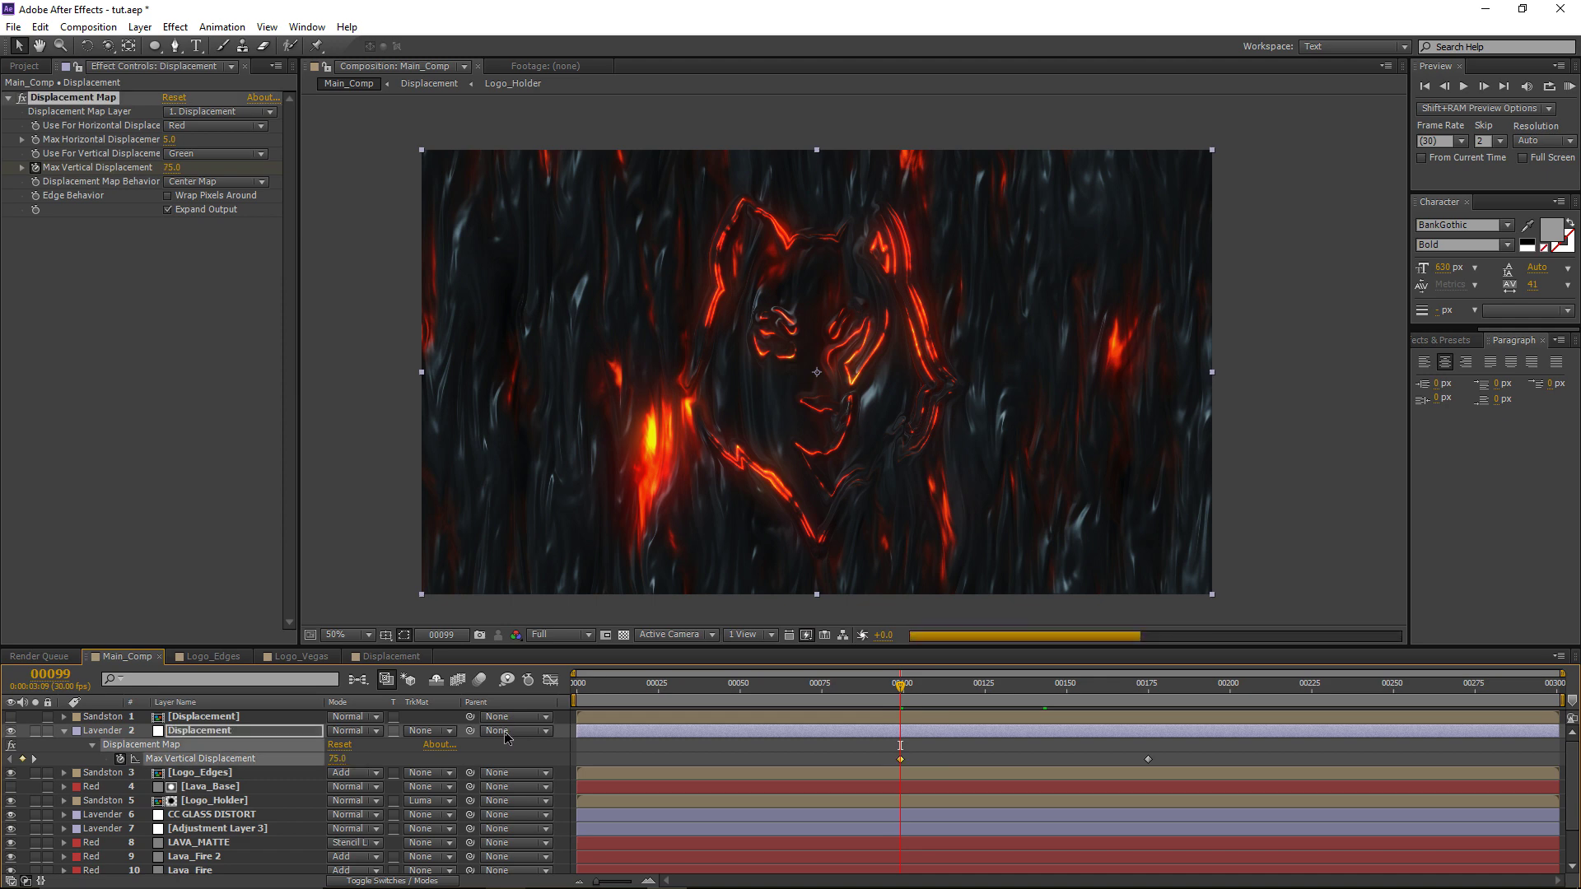
{"action": "left_click", "coordinate": [772, 754]}
{"action": "left_click_drag", "start_coordinate": [903, 686], "coordinate": [1075, 698]}
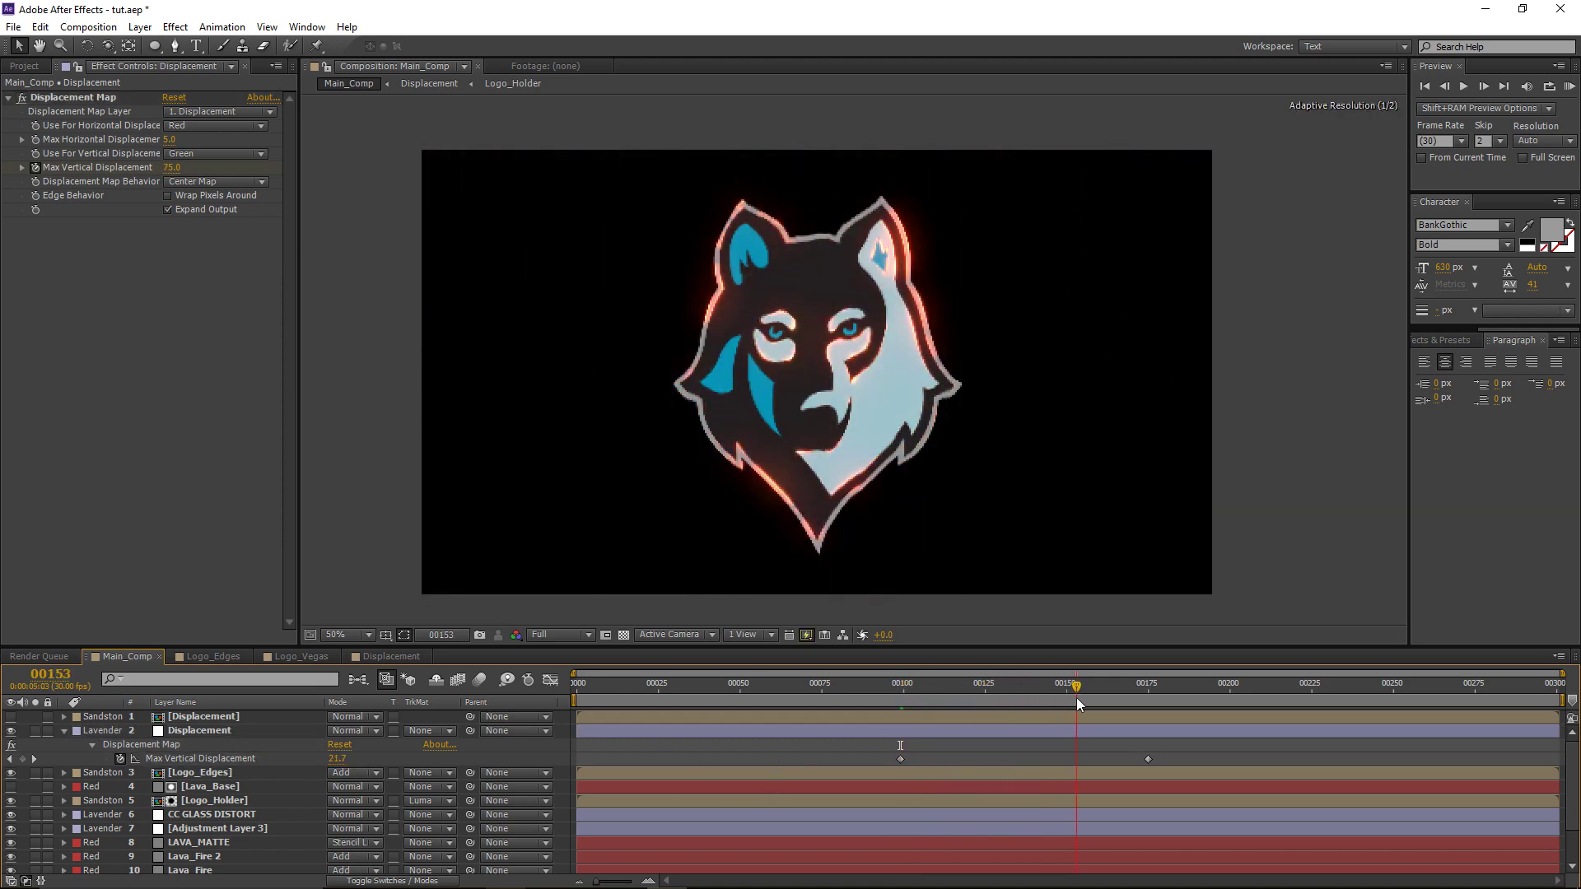
Step: Move the ending Brightness keyframe of the logo's Lava_Base matte to about frame 155 and preview the animation
{"action": "left_click", "coordinate": [216, 788]}
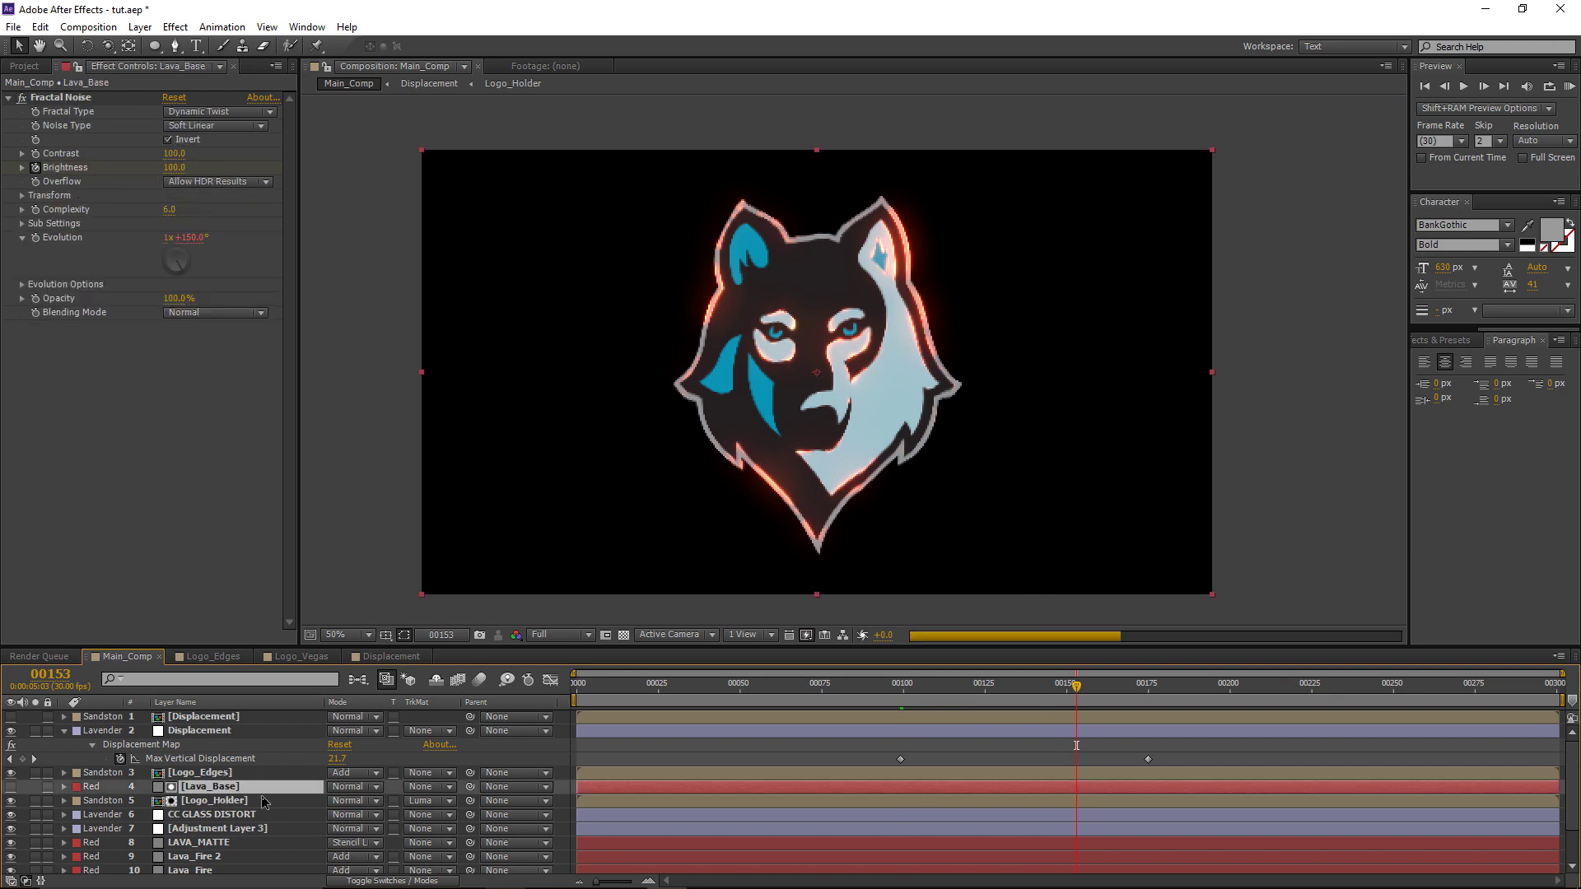
{"action": "key", "text": "u"}
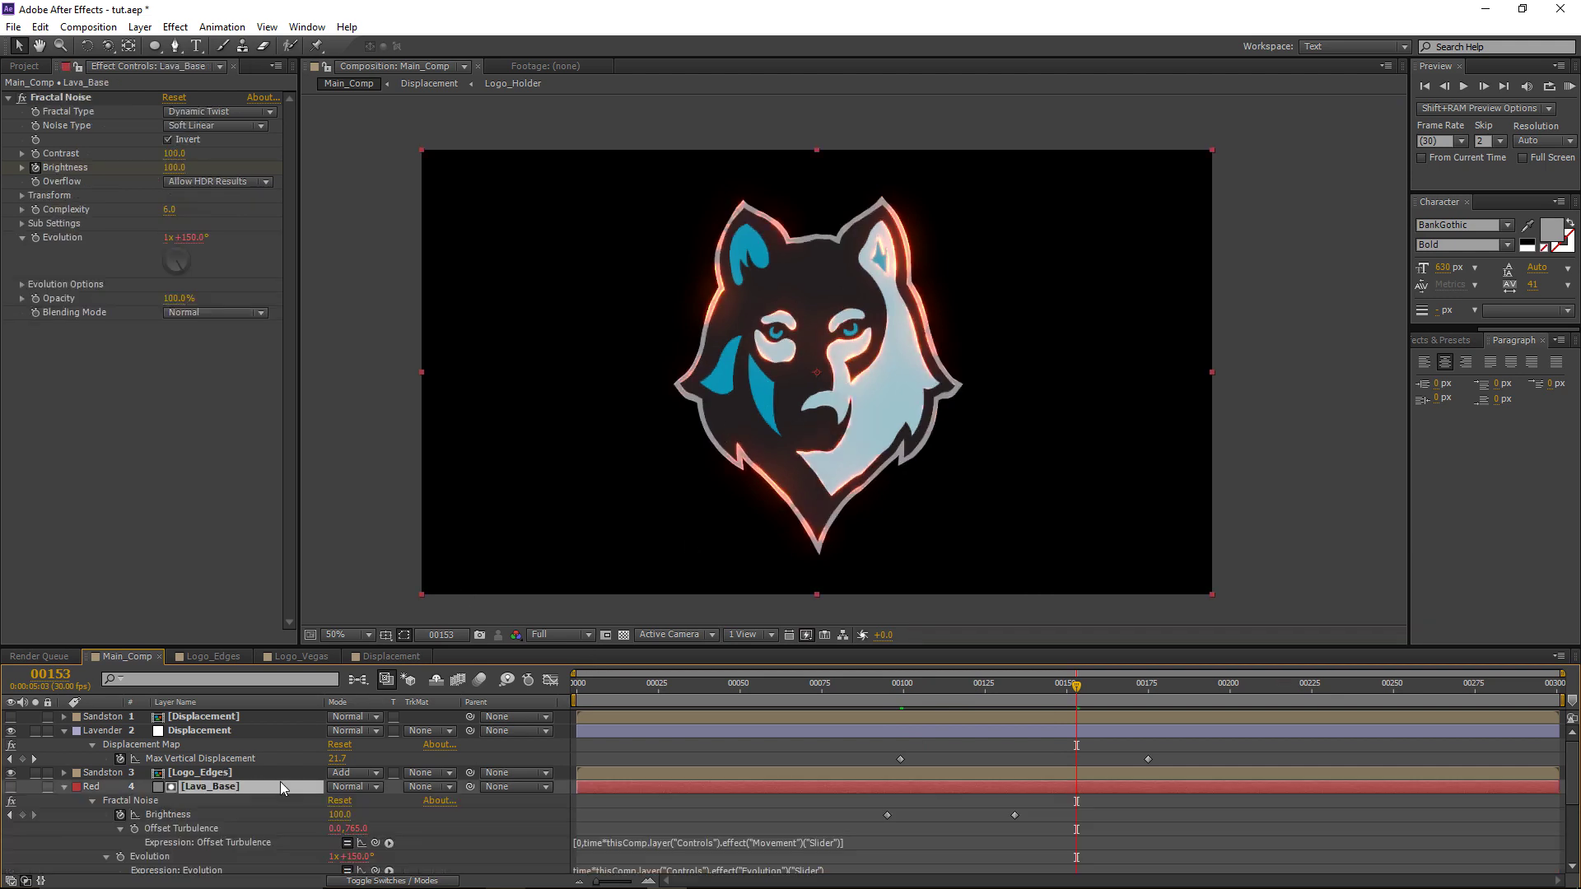
{"action": "left_click_drag", "start_coordinate": [1016, 813], "coordinate": [1083, 815]}
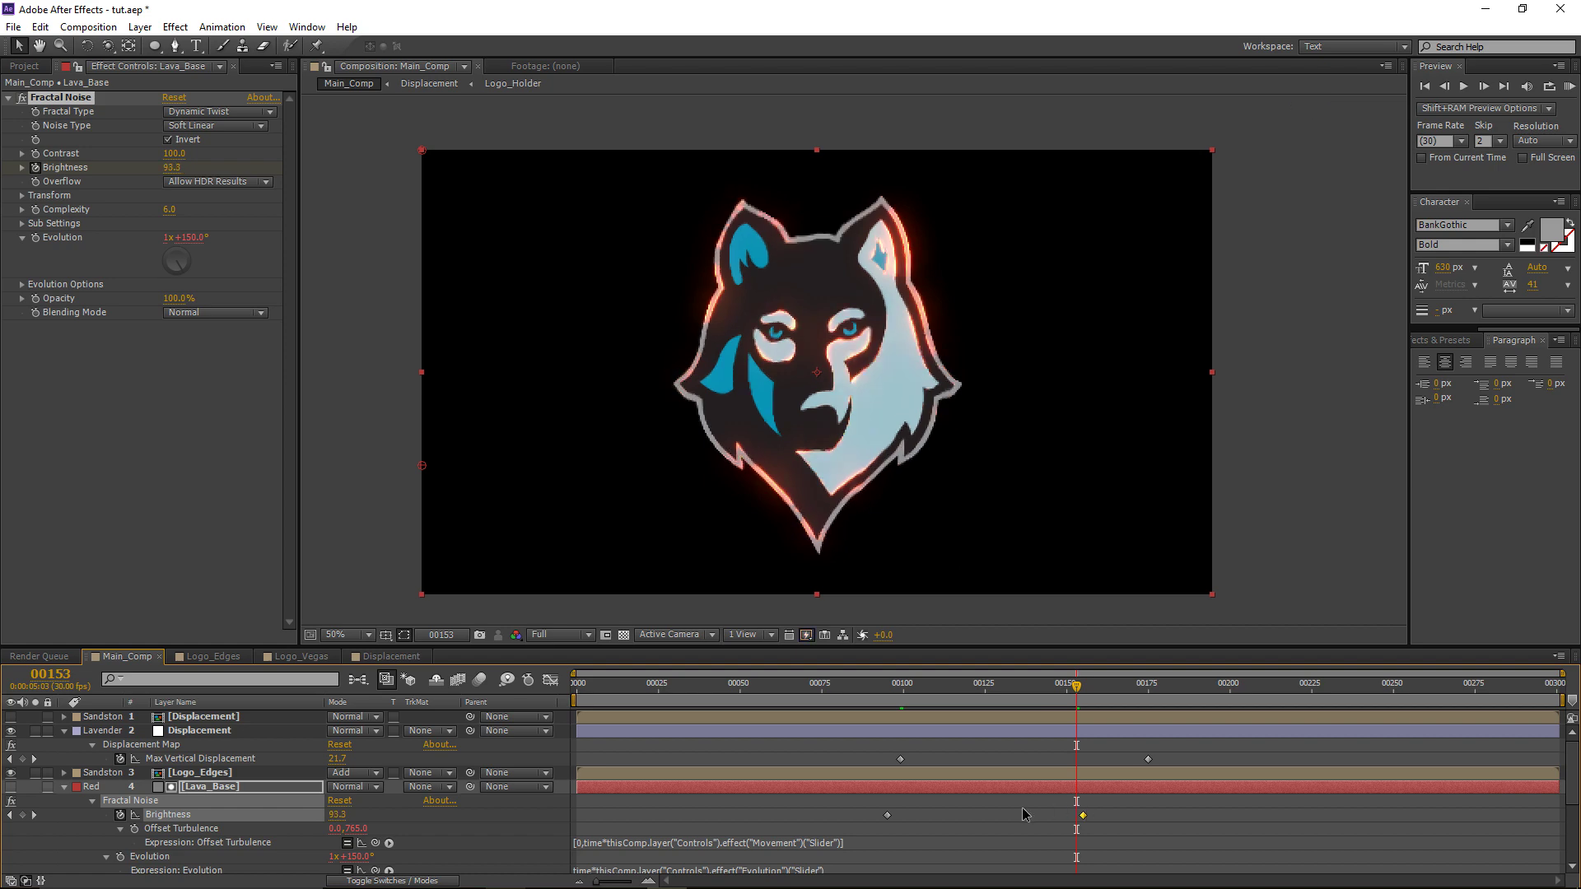
{"action": "left_click_drag", "start_coordinate": [1067, 689], "coordinate": [1138, 722]}
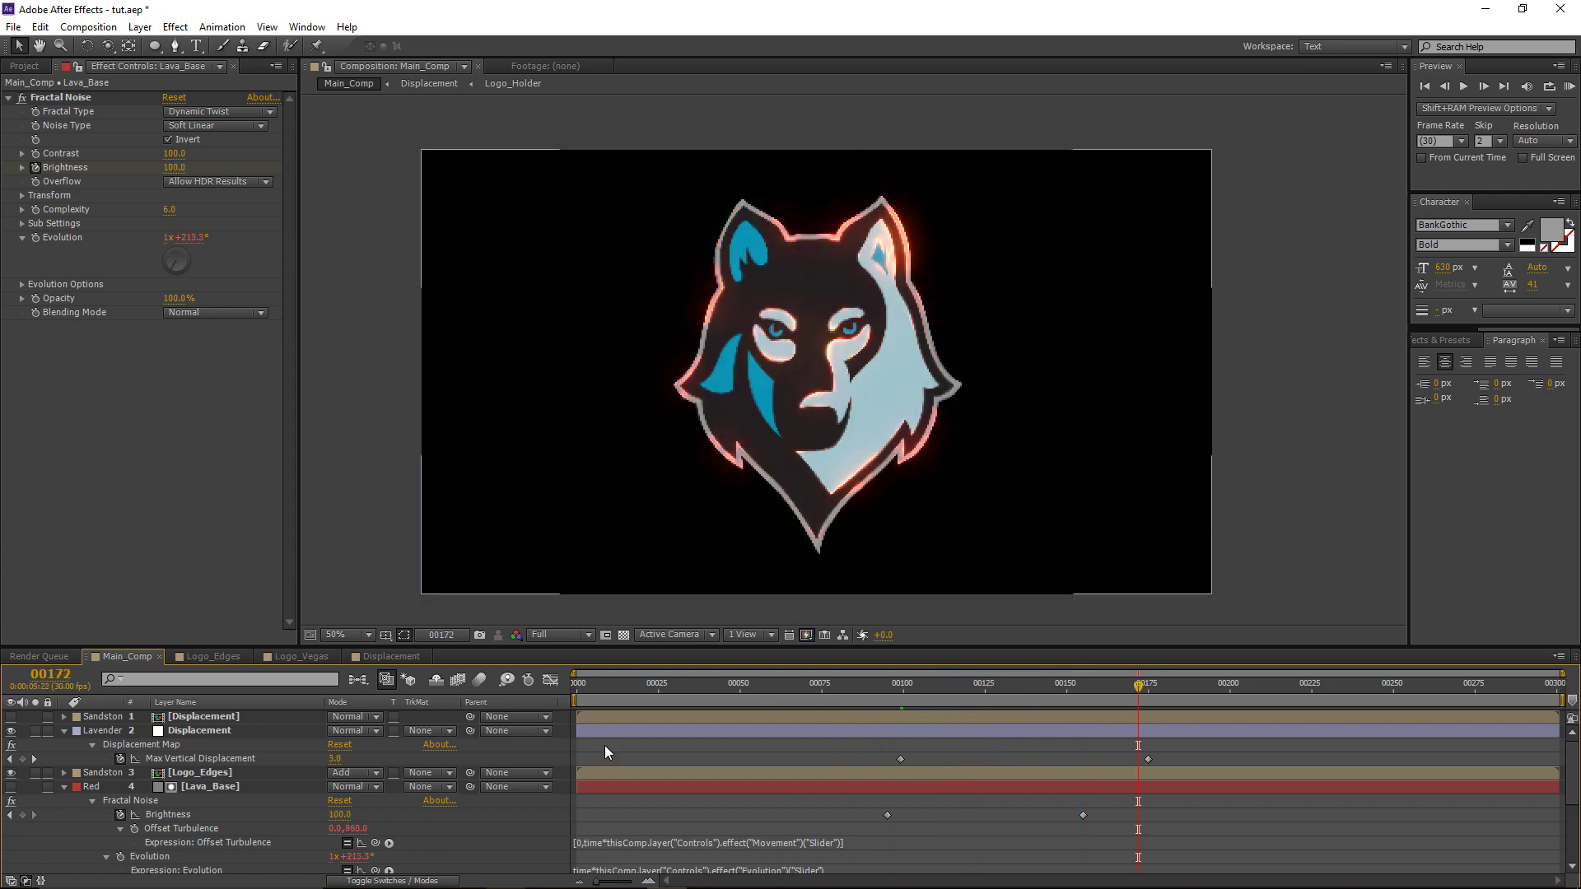
{"action": "left_click", "coordinate": [64, 788]}
{"action": "key", "text": "space"}
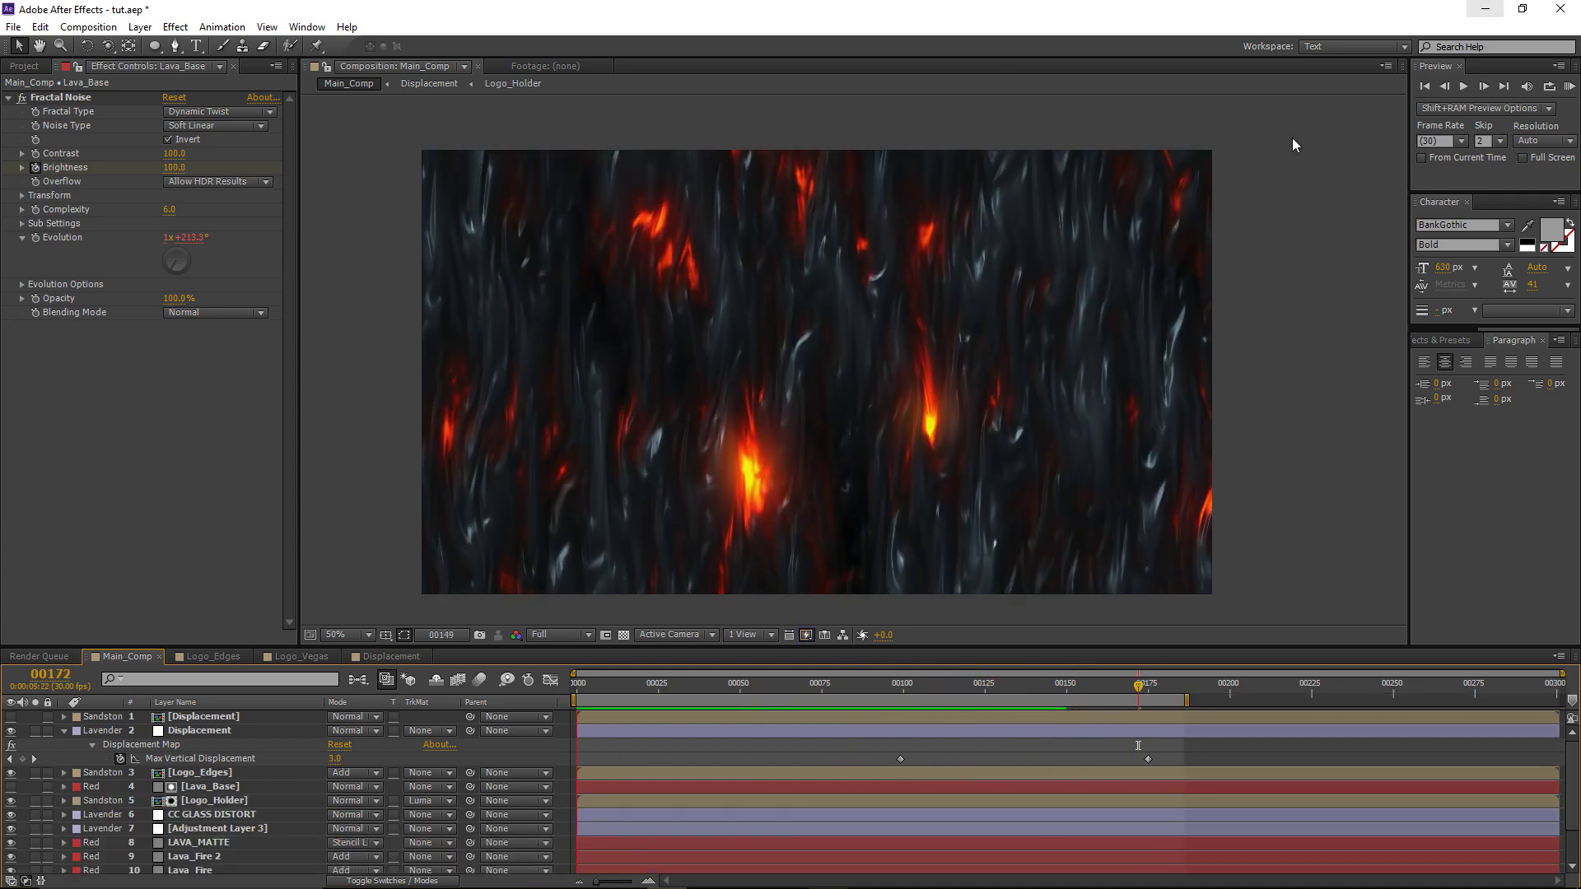